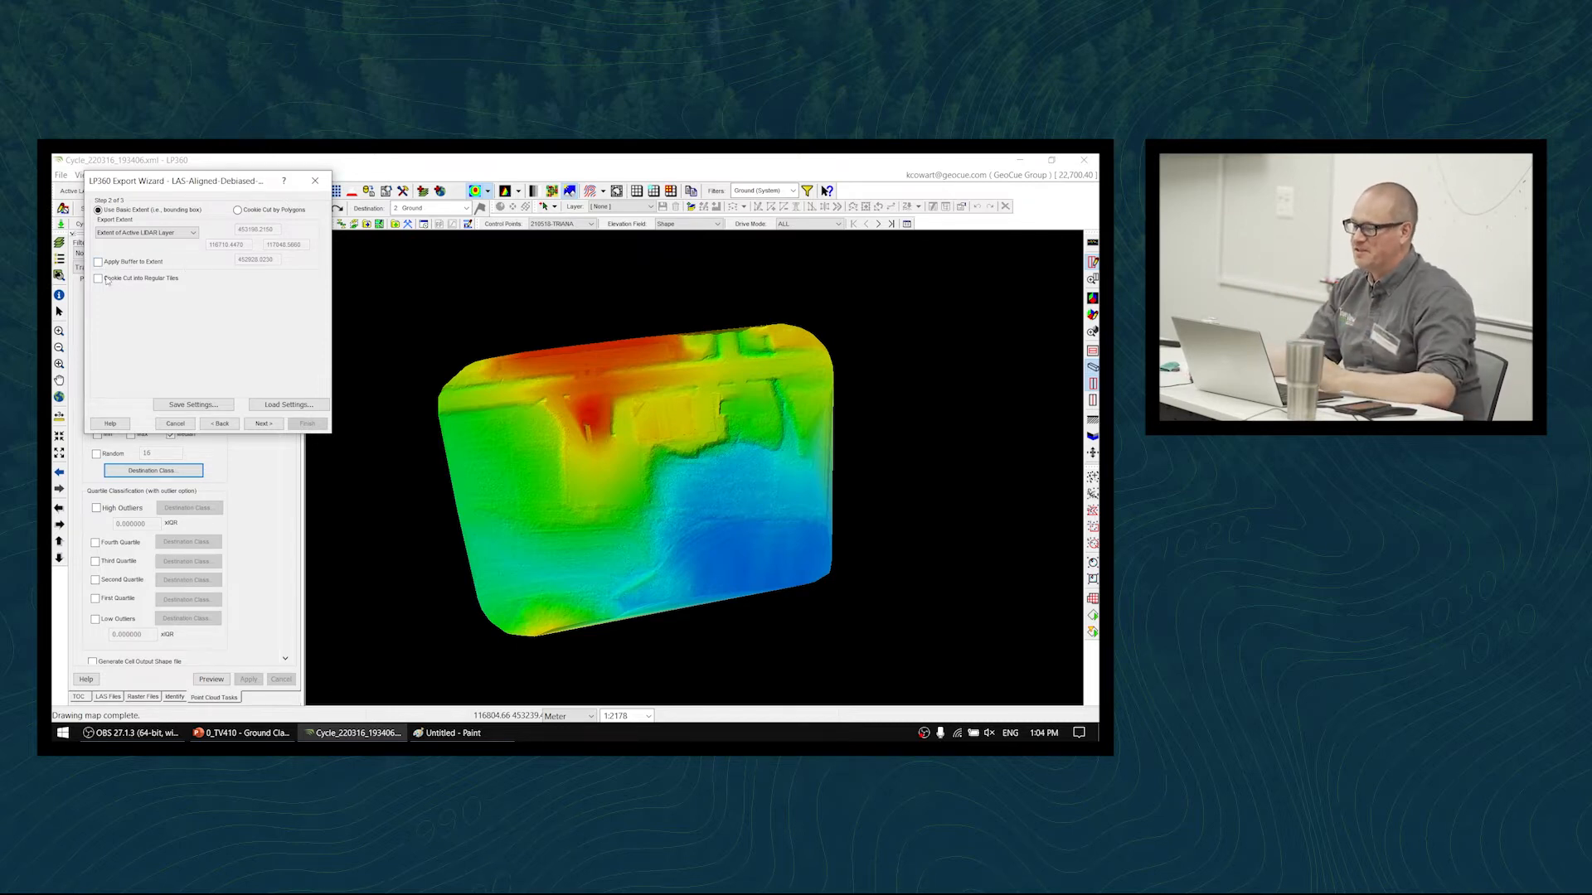
# - Try cookie cutting the export into regular tiles of 100 by 100 map units, and turn the tiling back off
pyautogui.click(98, 279)
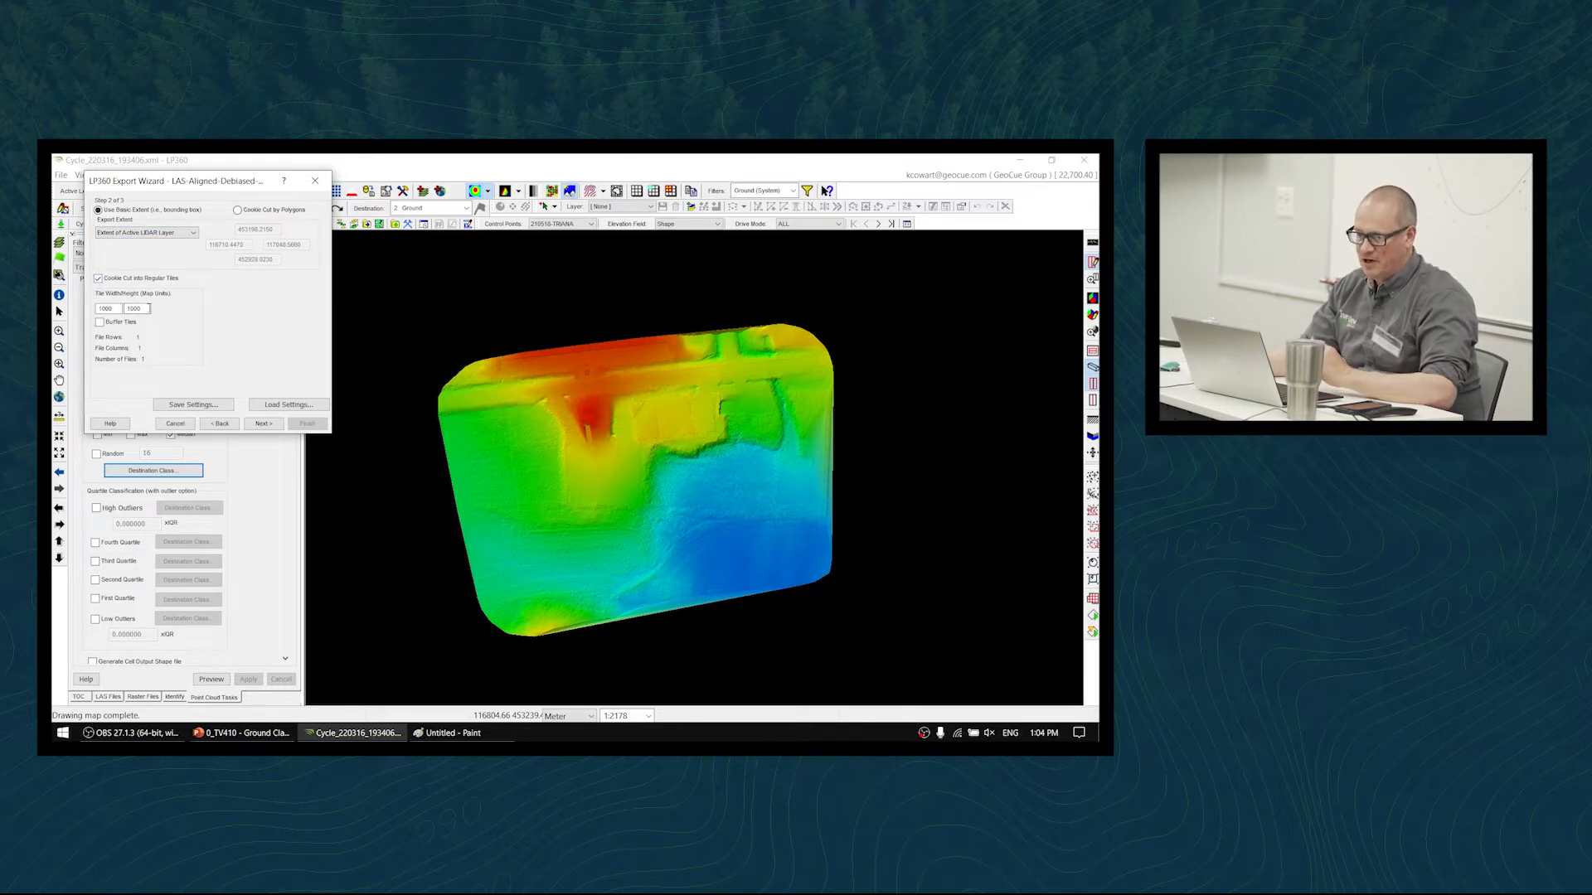
pyautogui.doubleClick(106, 308)
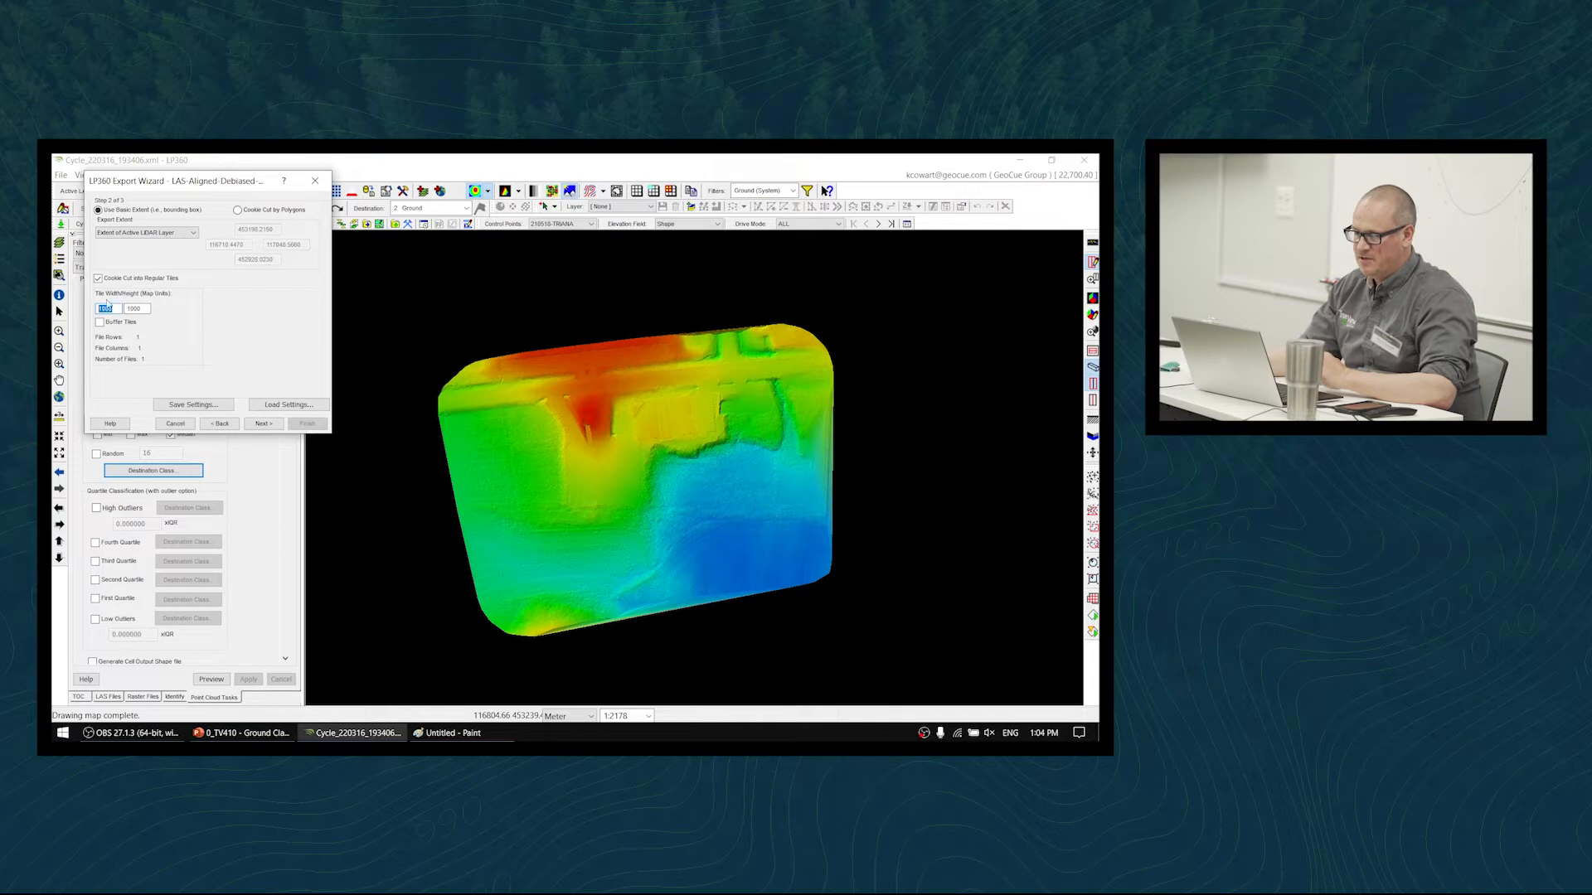
pyautogui.click(120, 309)
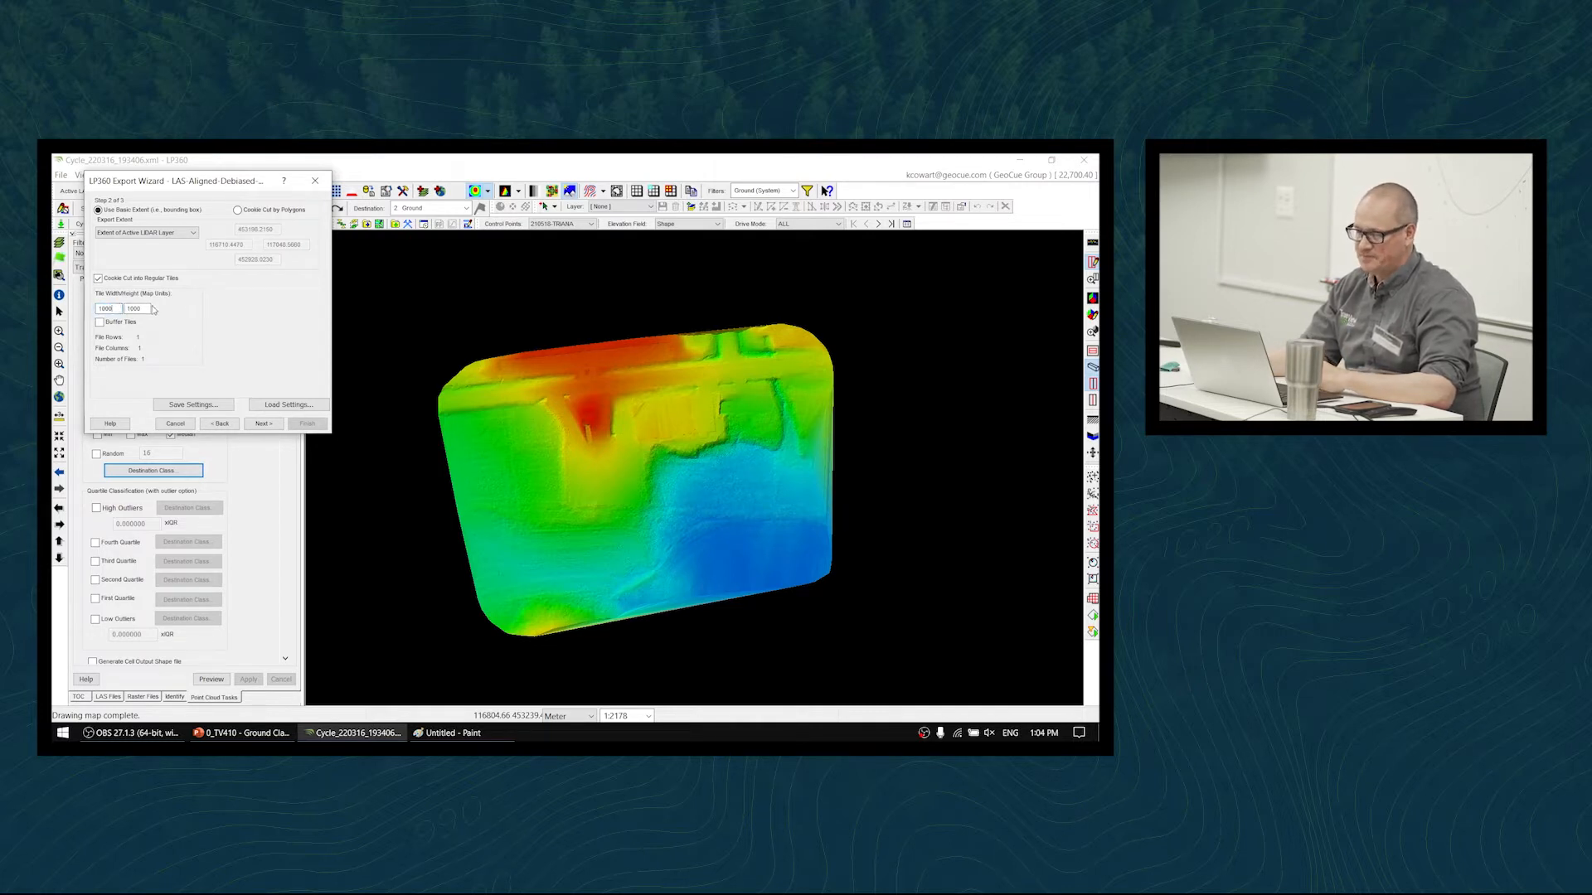
pyautogui.click(144, 308)
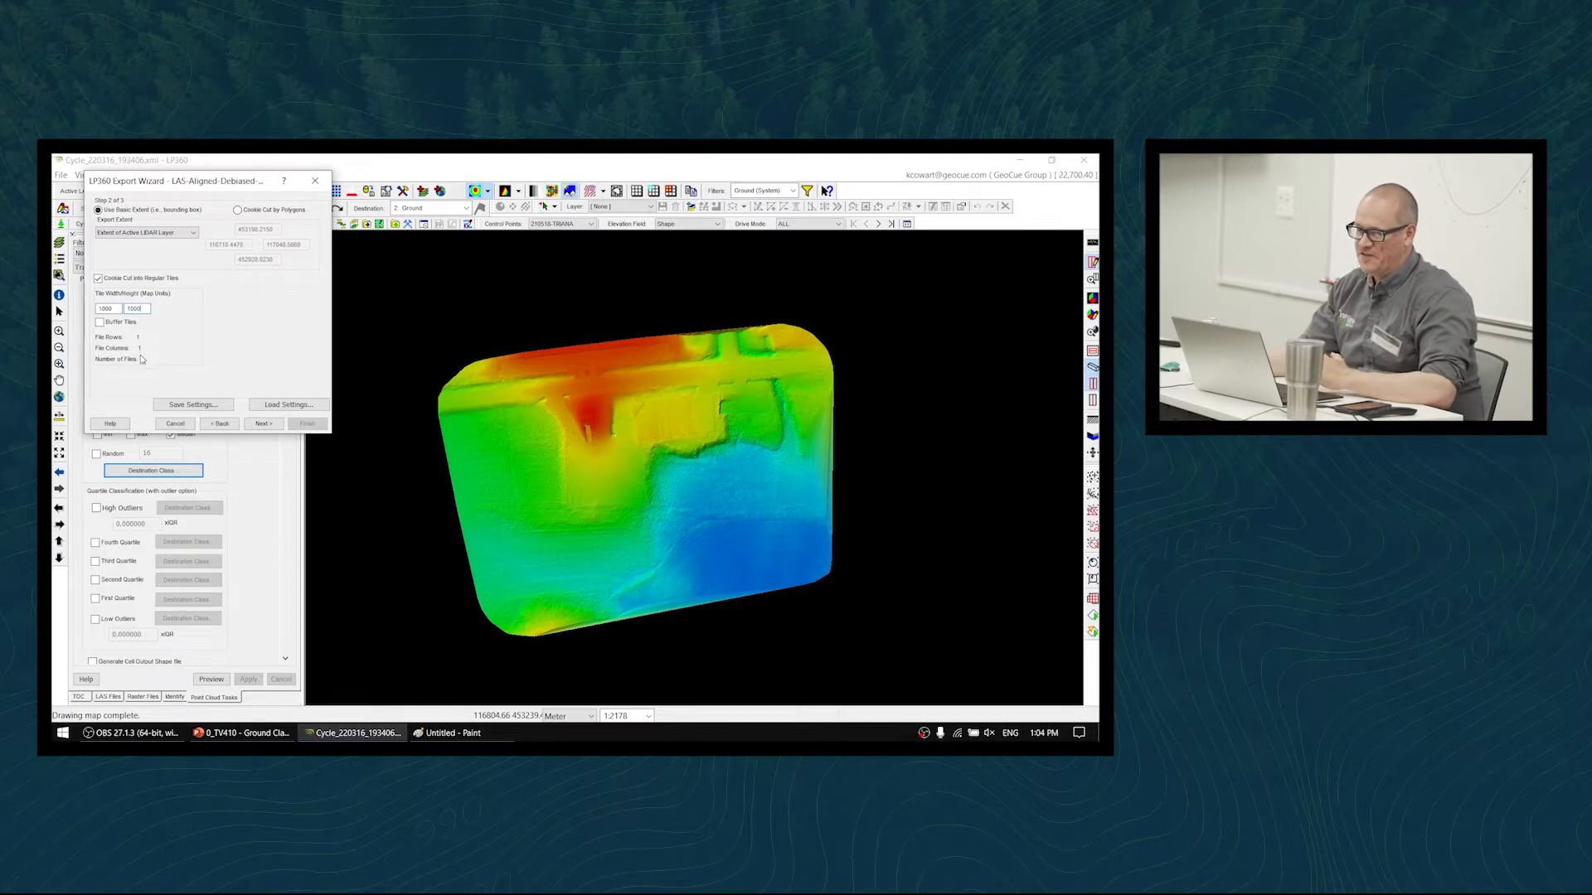
pyautogui.doubleClick(116, 309)
pyautogui.write('100')
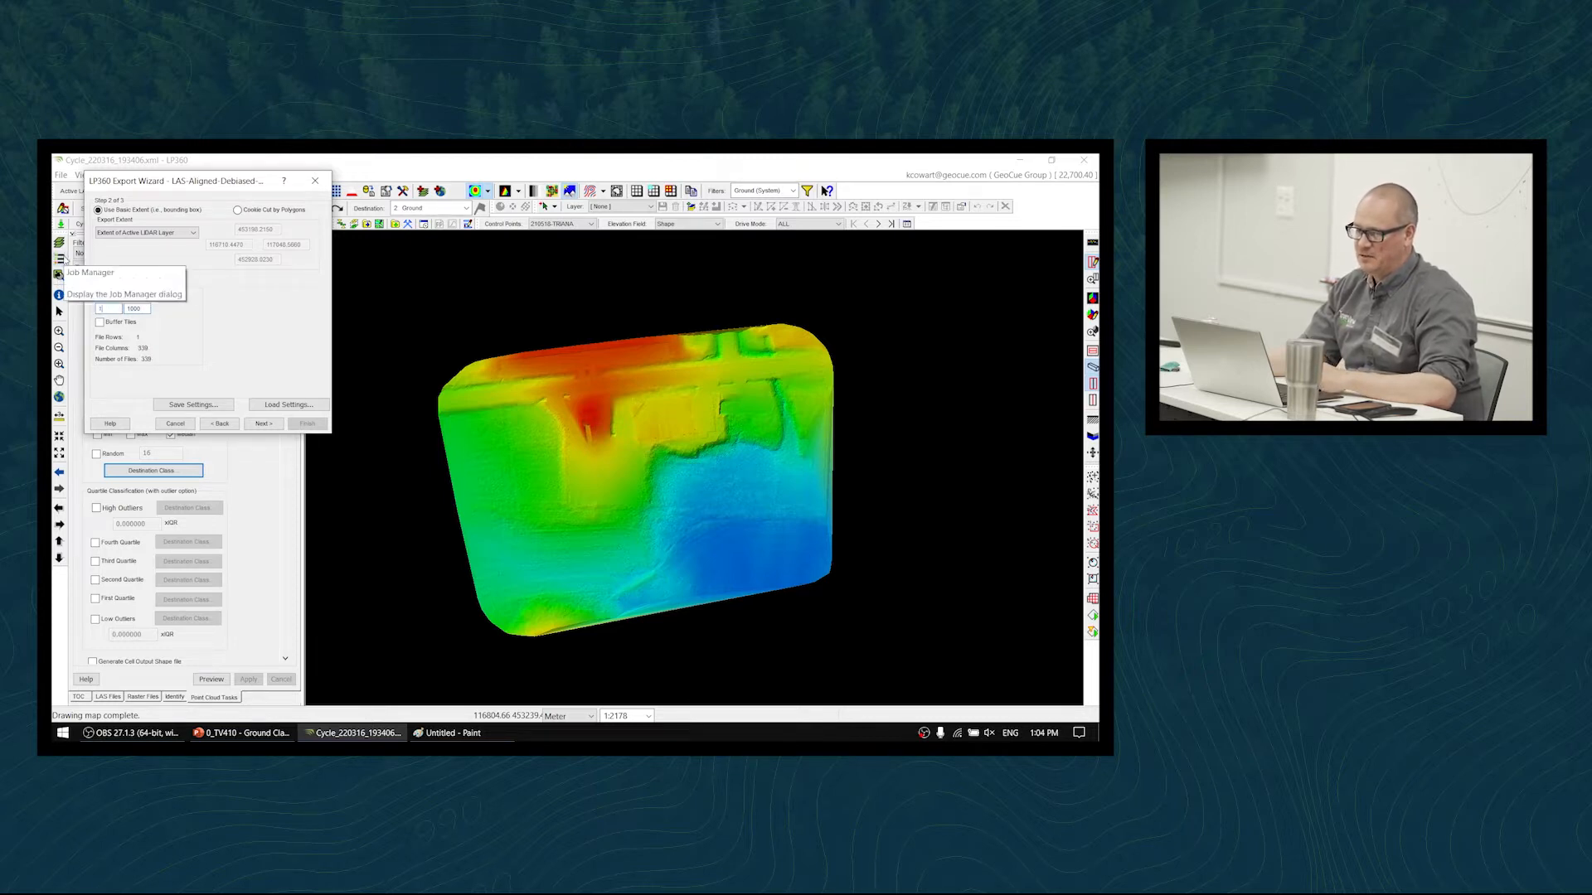
pyautogui.click(143, 308)
pyautogui.press('BackSpace')
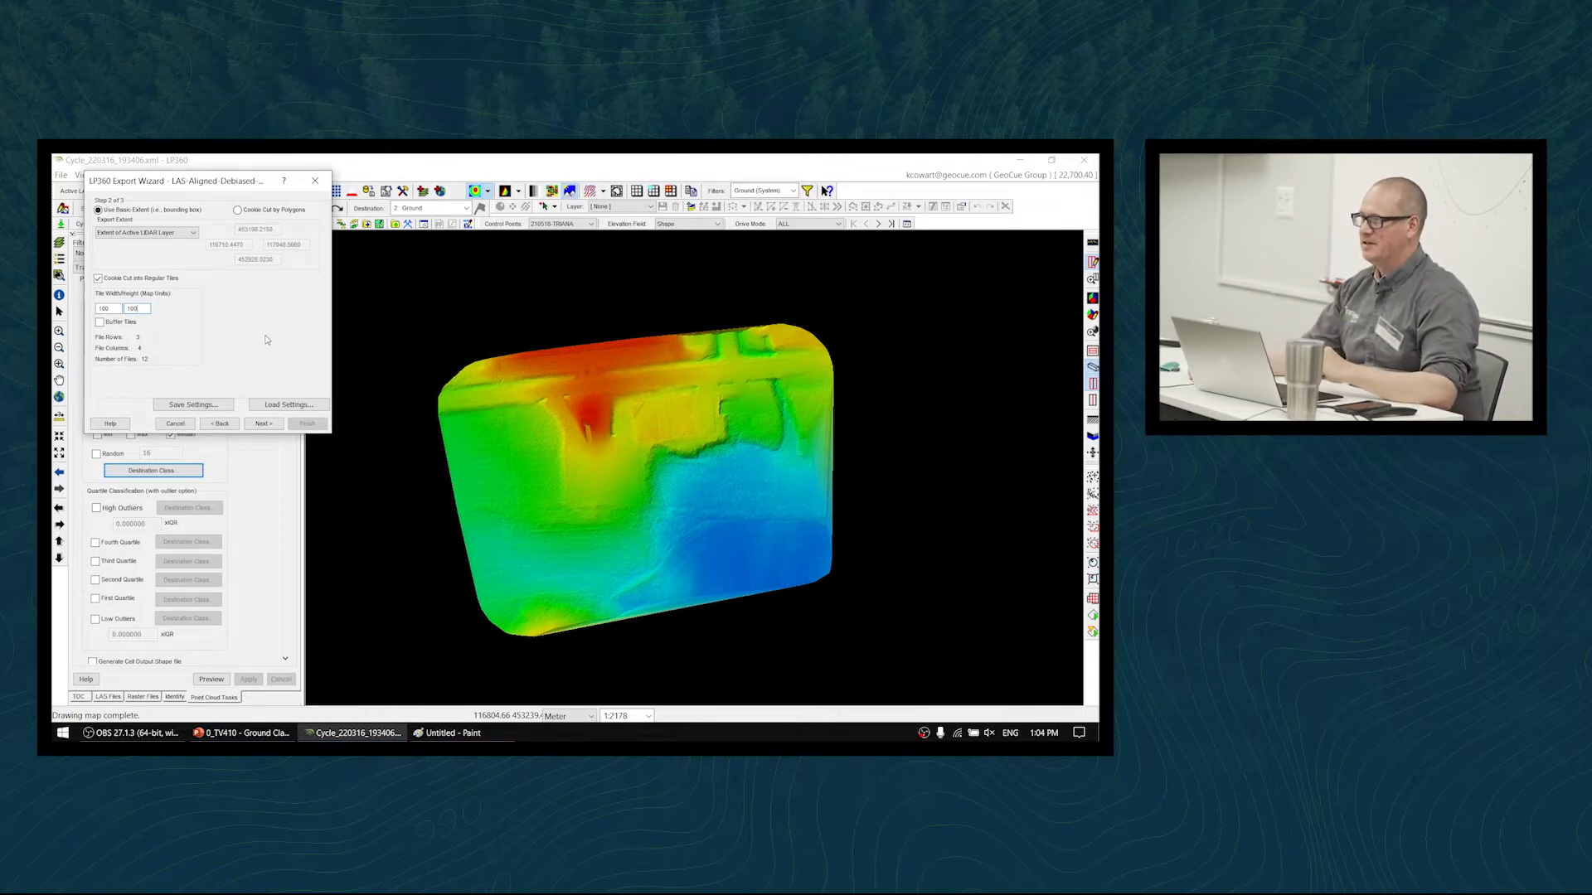
pyautogui.click(99, 278)
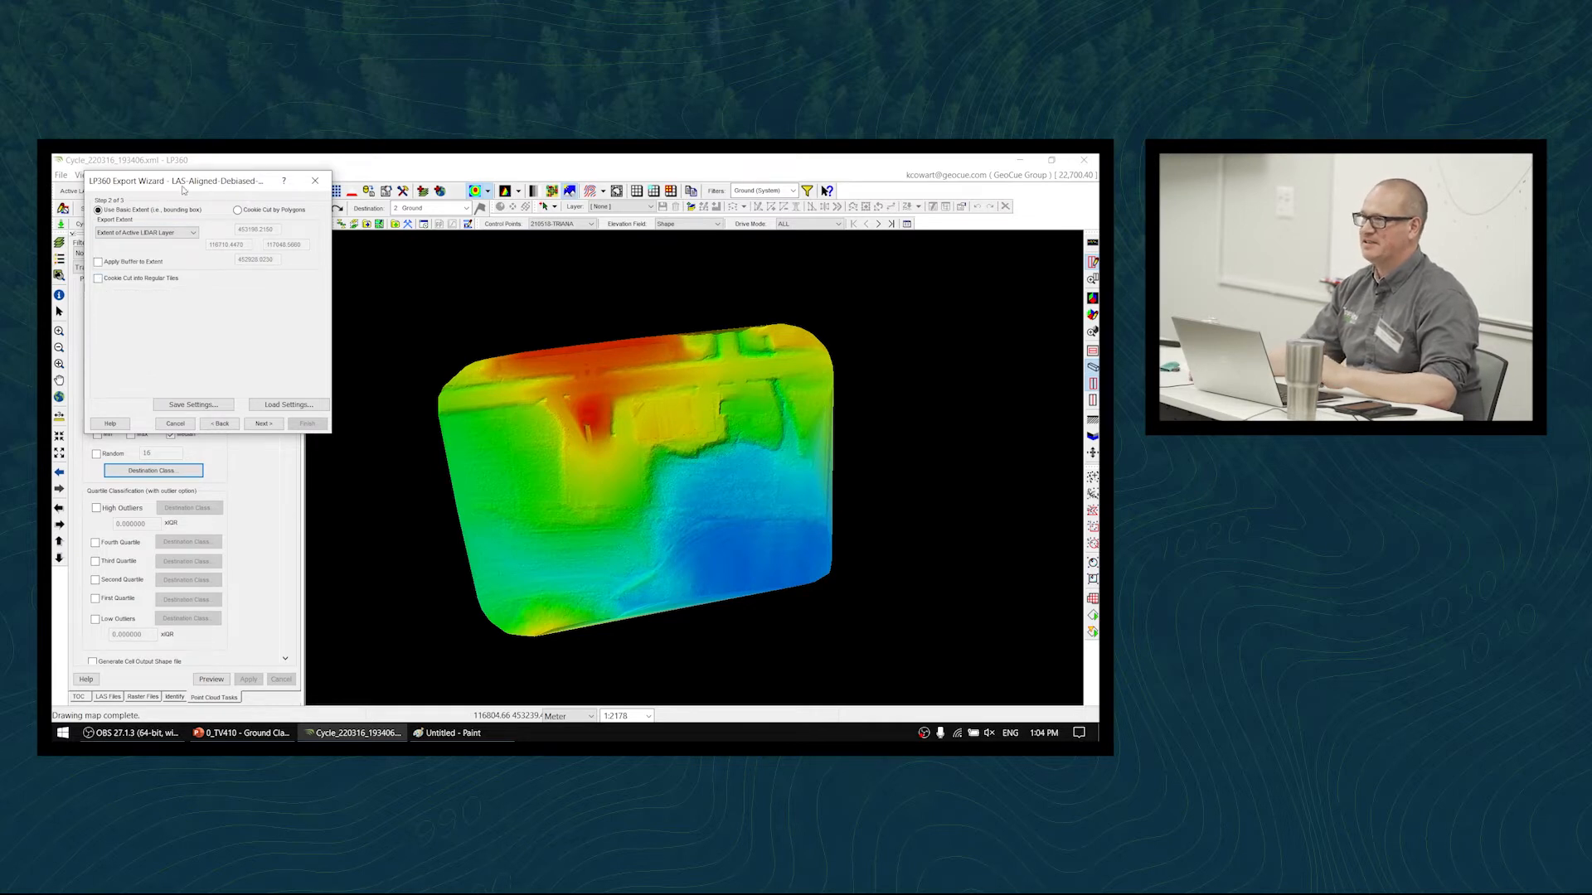
# - Create a Thinned_Median folder inside 03_FLIGHT_SENSOR_DATA\March_Training and open it as the export destination
pyautogui.click(264, 424)
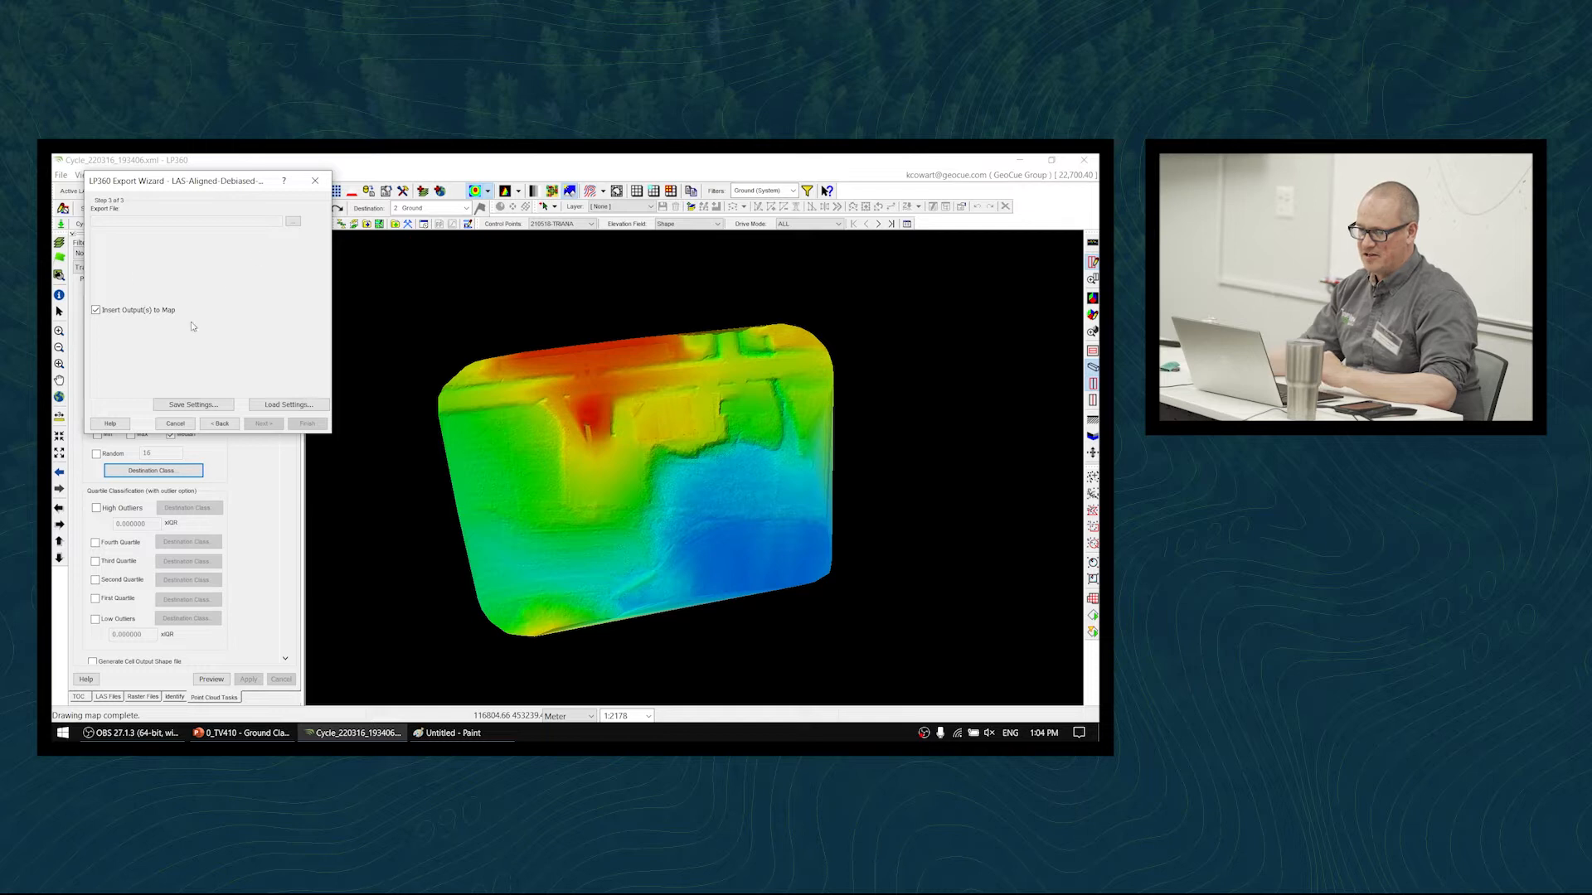
pyautogui.click(293, 222)
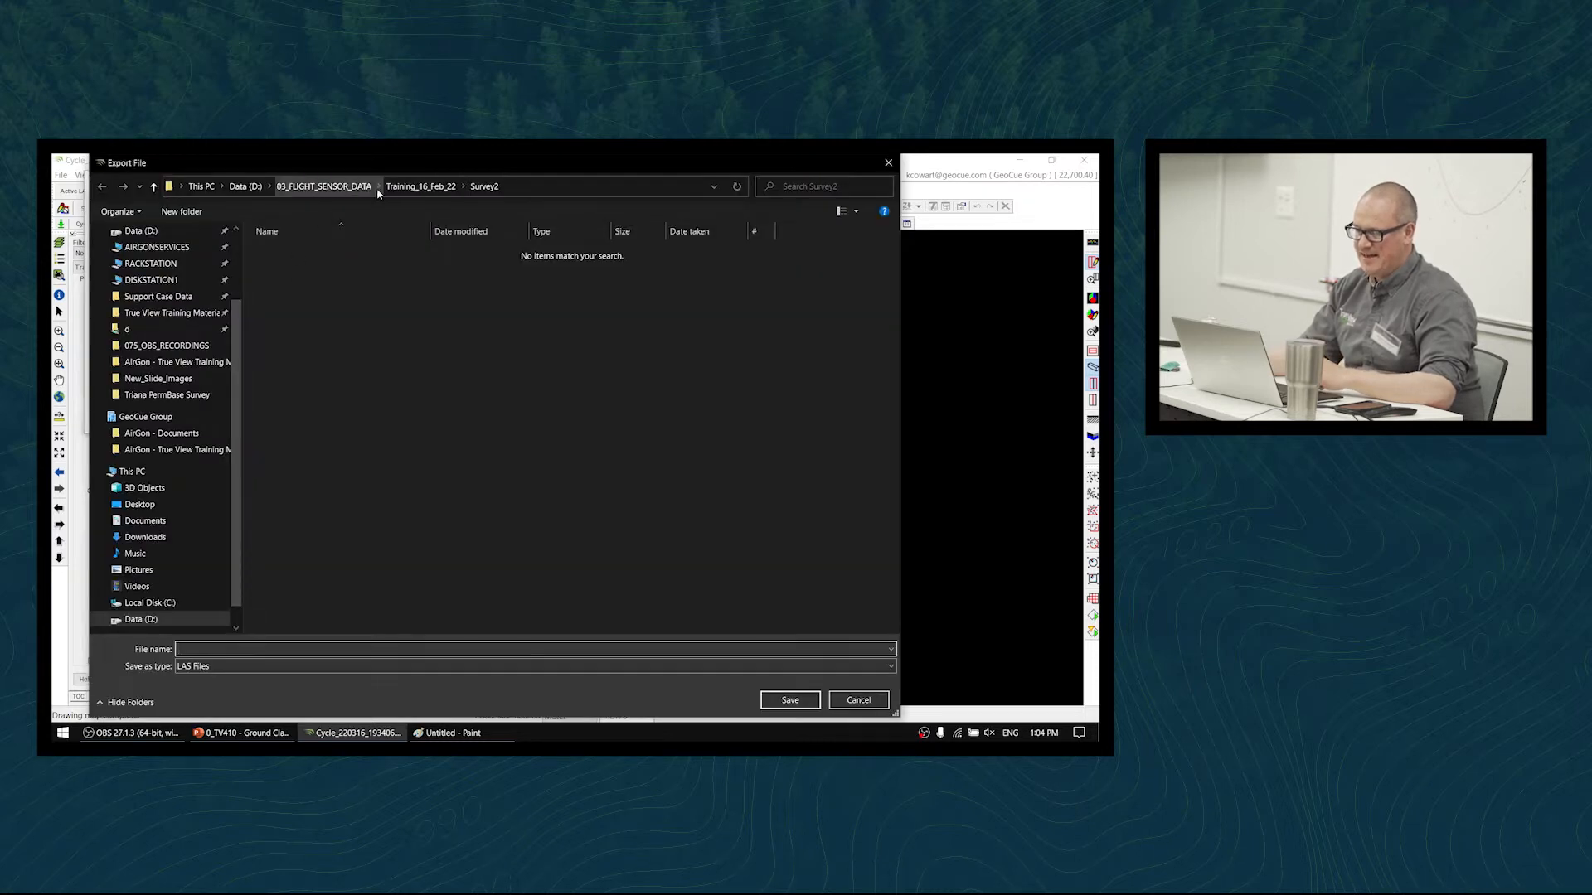
pyautogui.click(348, 188)
pyautogui.doubleClick(390, 252)
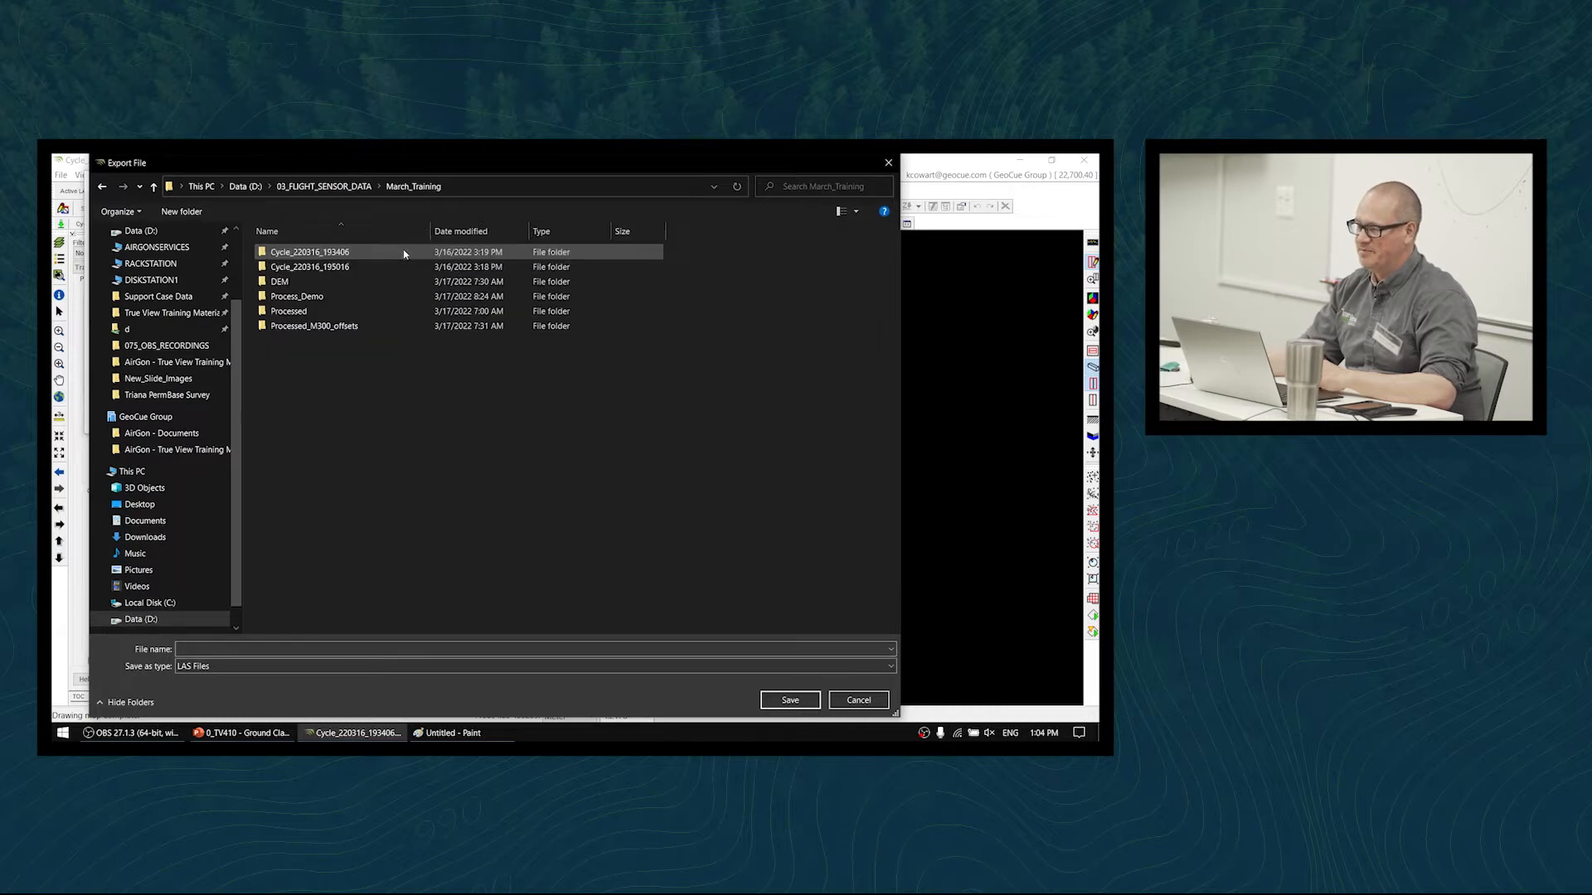
pyautogui.rightClick(439, 486)
pyautogui.moveTo(551, 649)
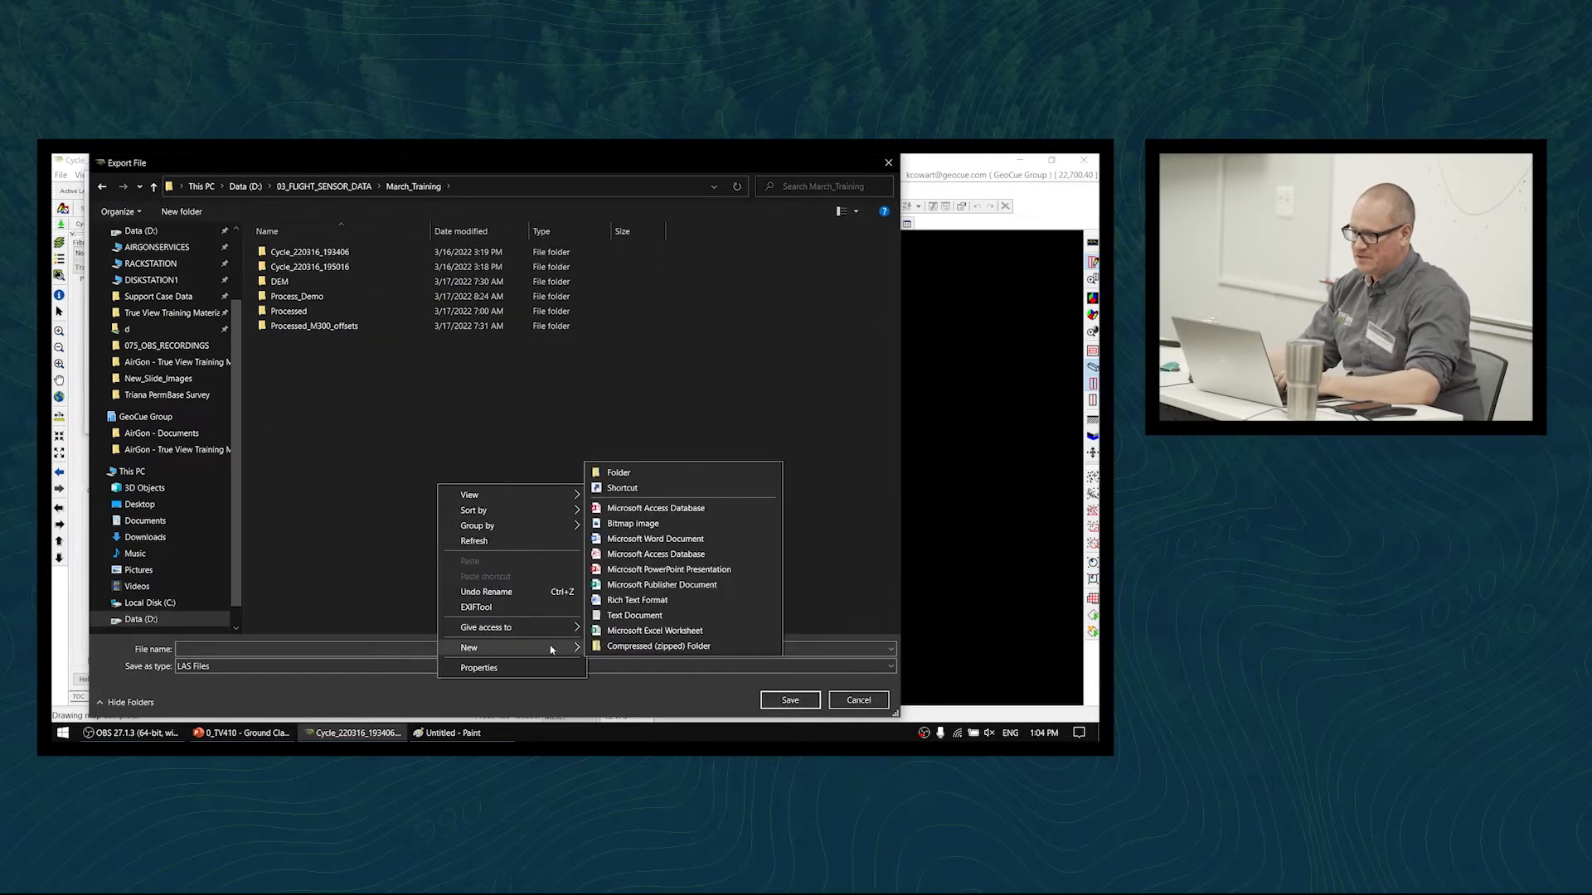
pyautogui.click(681, 474)
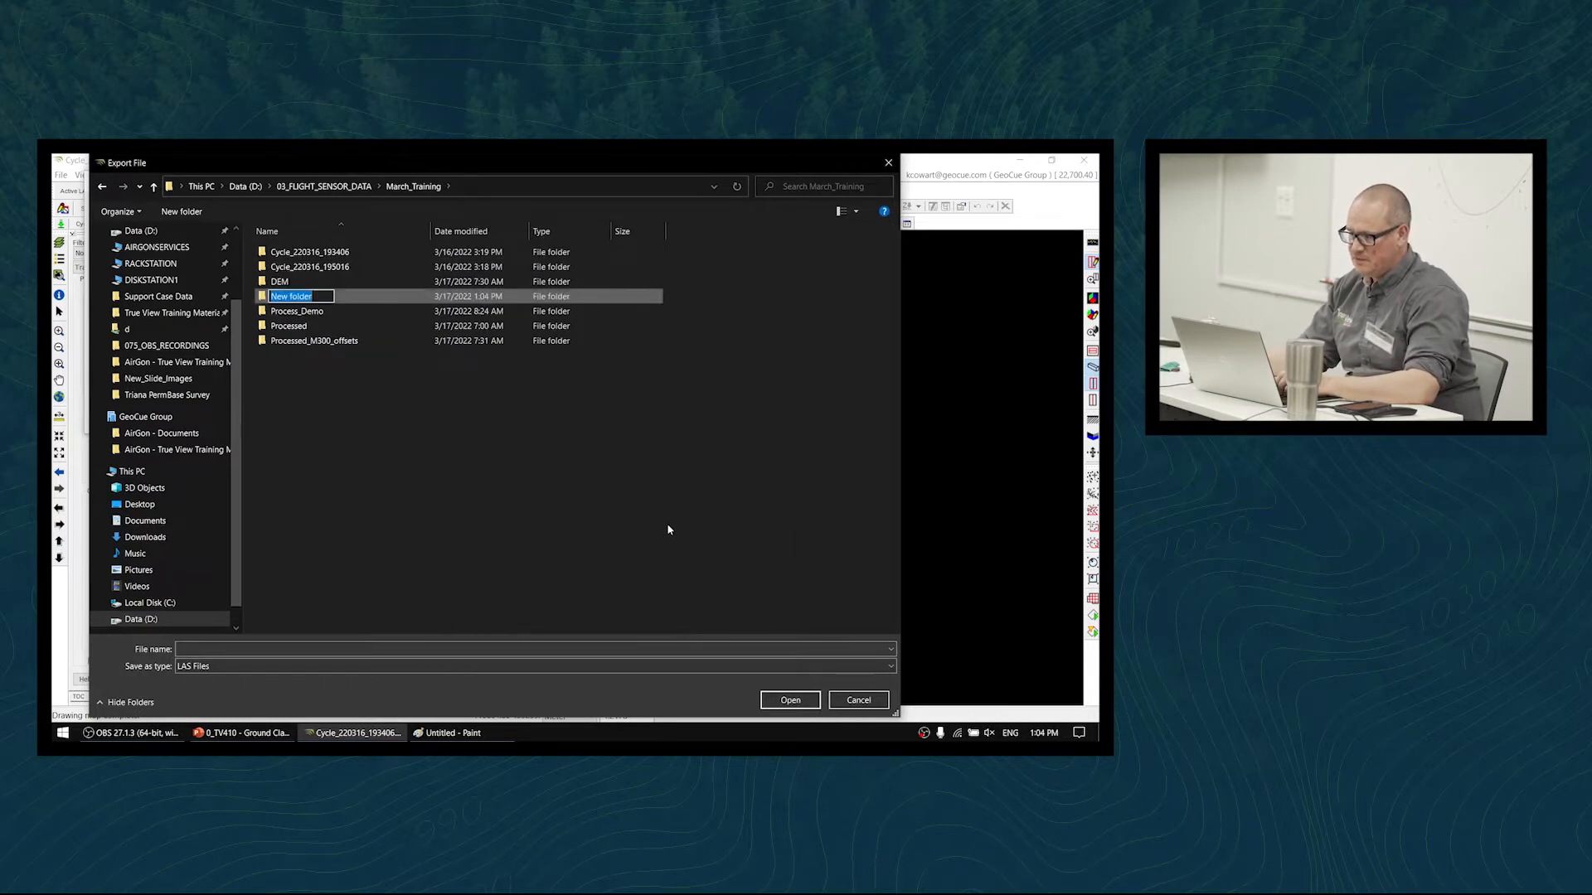
pyautogui.write('Thi')
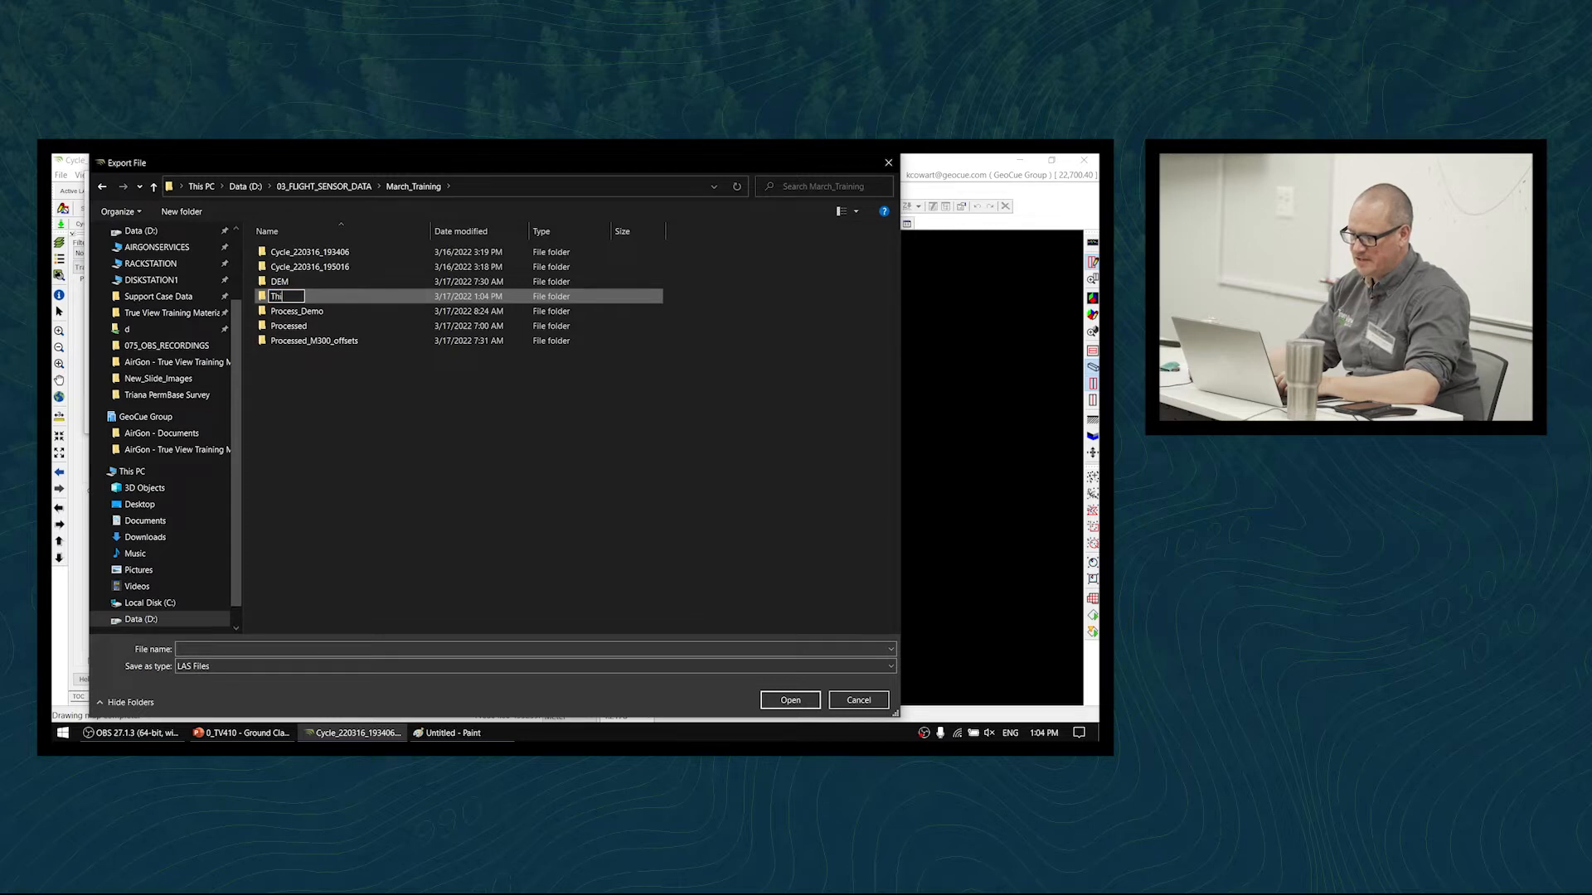
pyautogui.write('nned_Median')
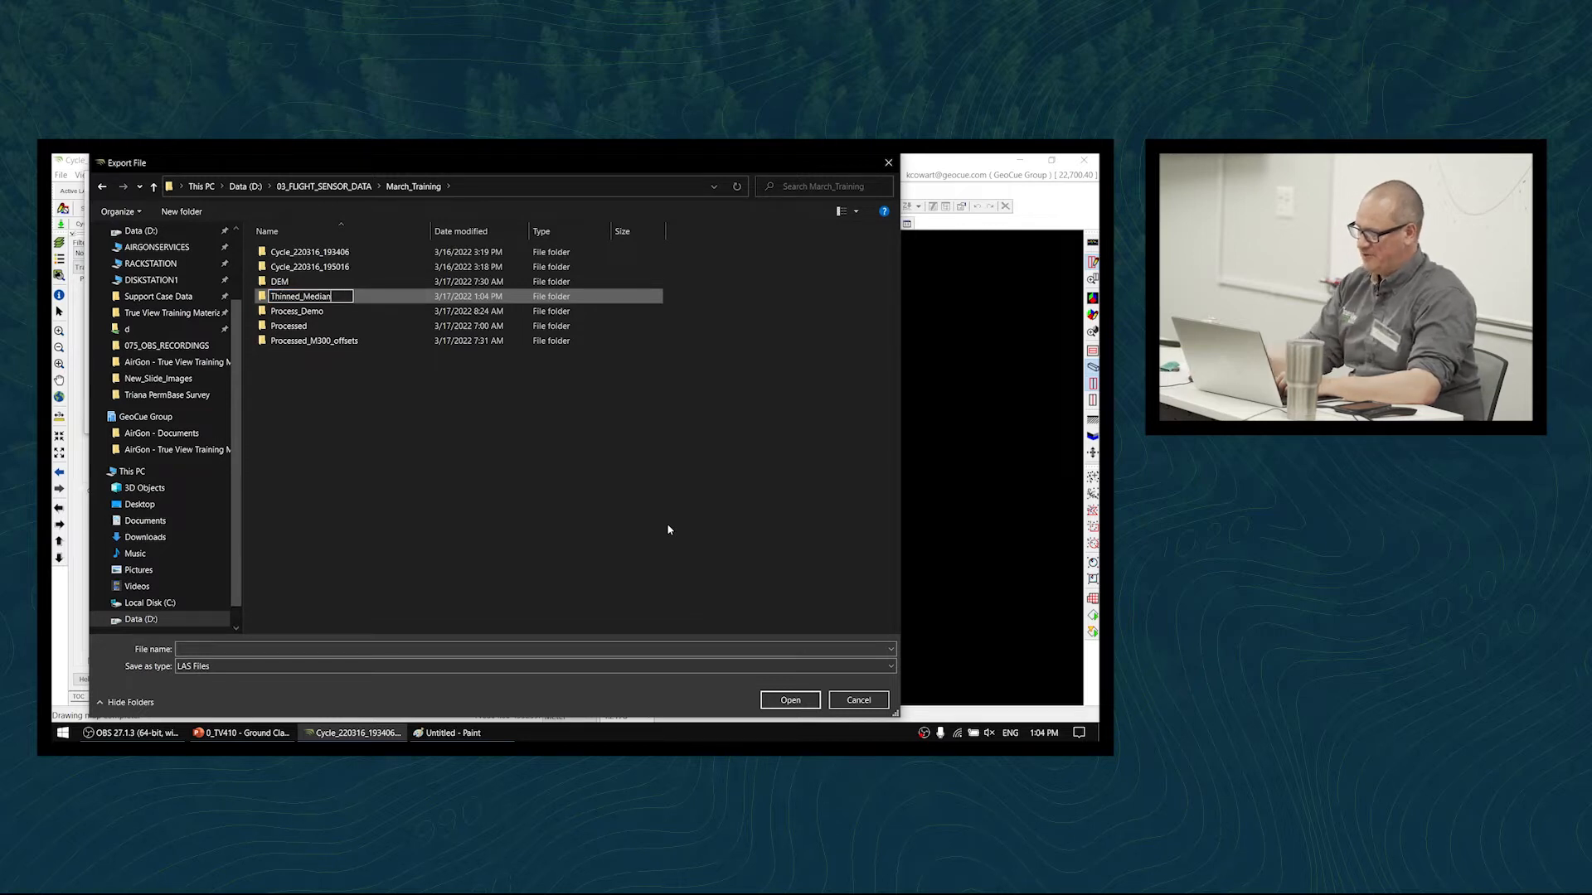
pyautogui.press('Return')
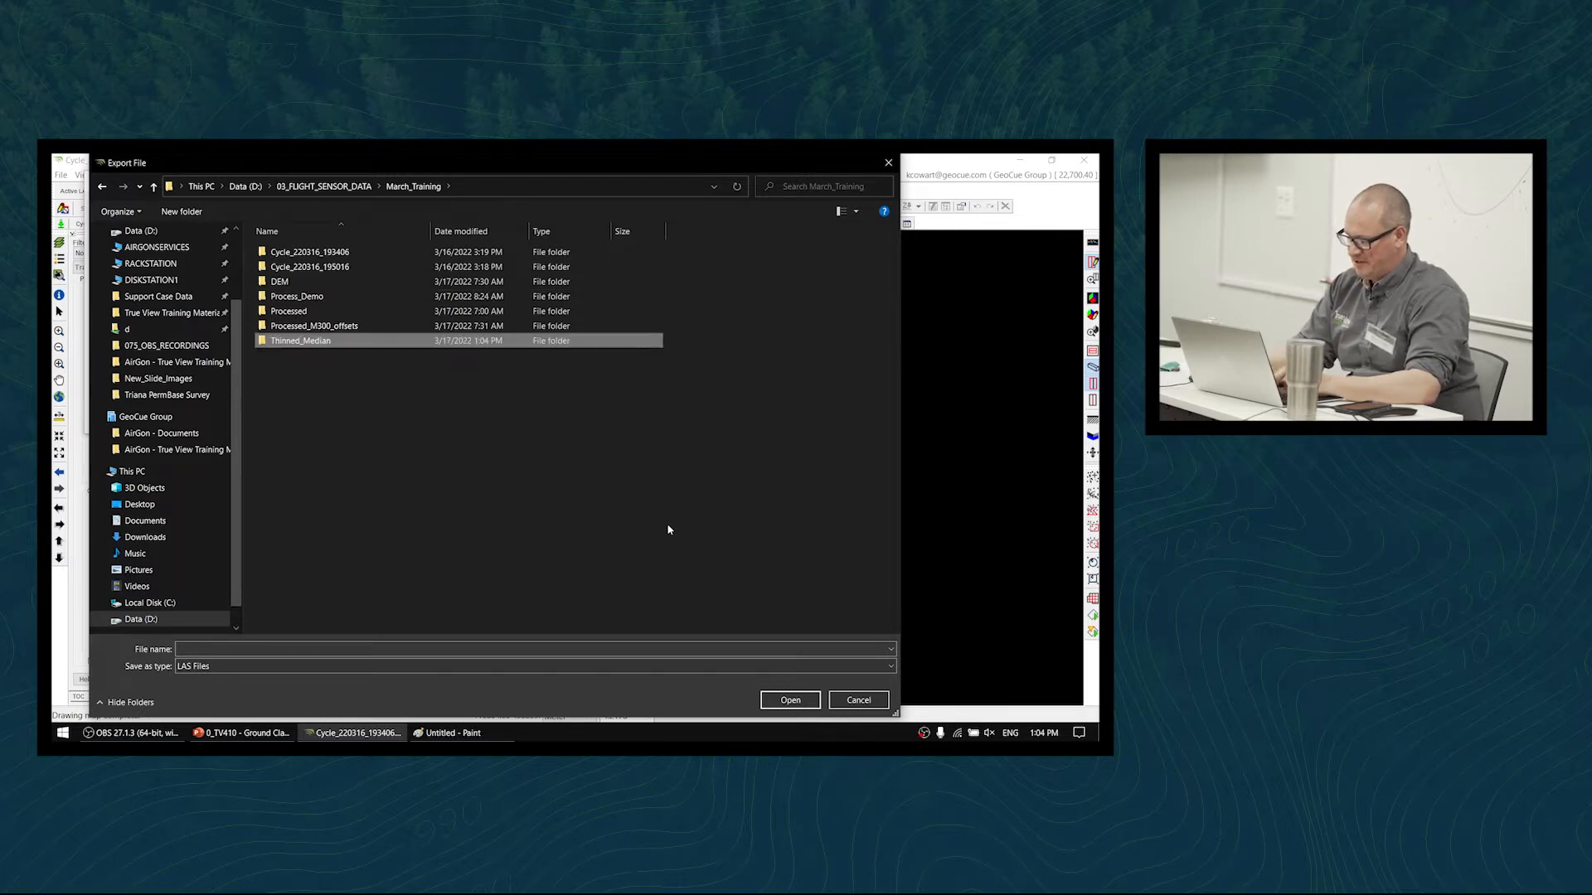
pyautogui.click(796, 701)
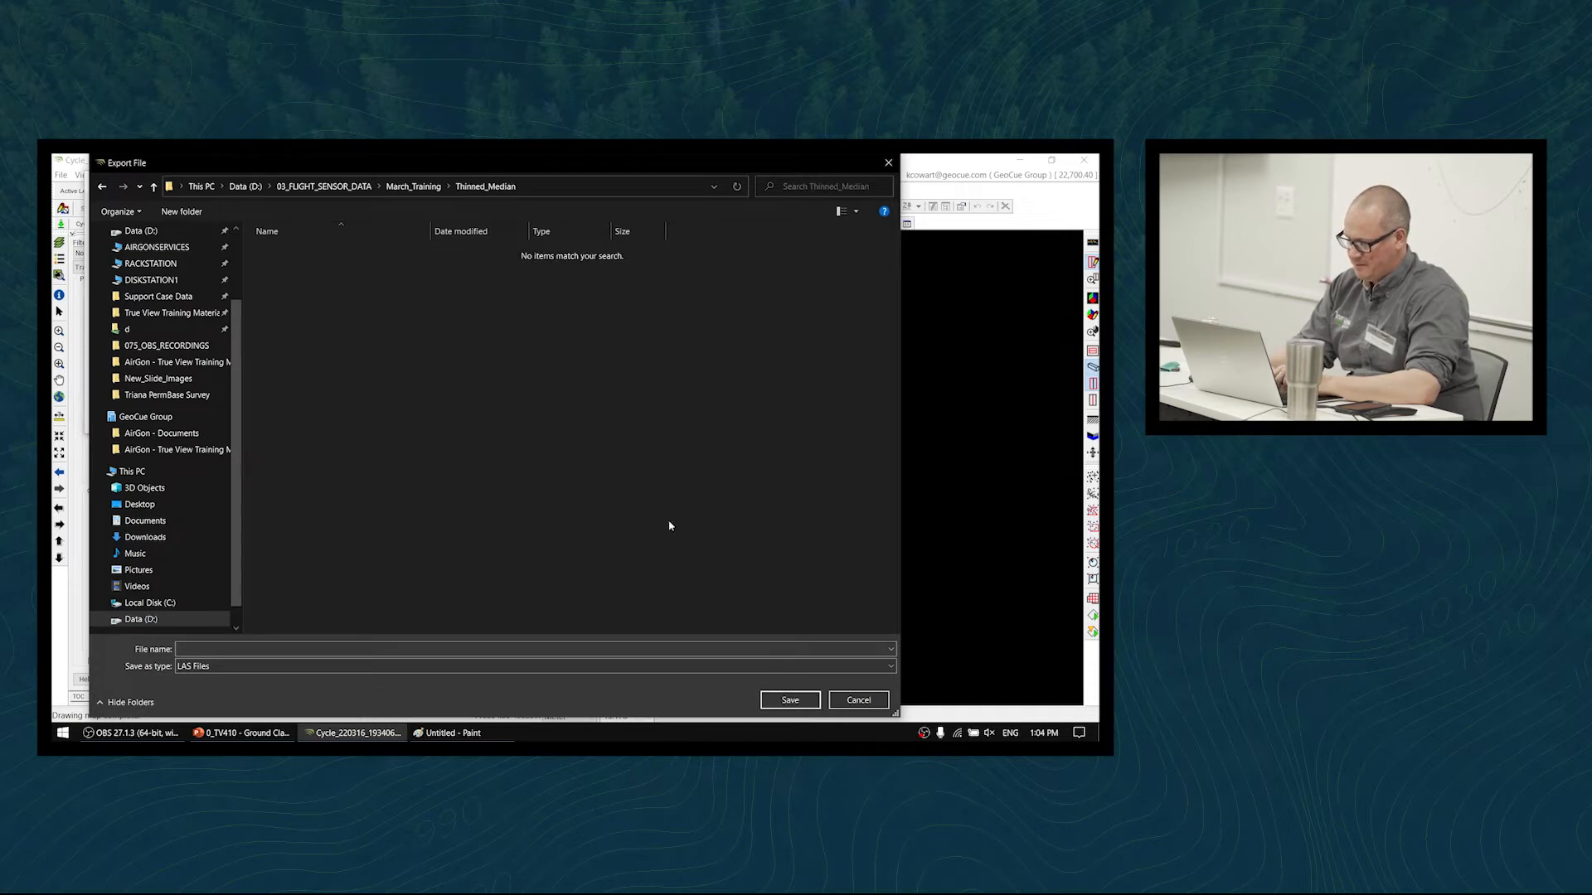
# - Name the LAS export file thinned_median and run the export with its output inserted into the map
pyautogui.click(594, 649)
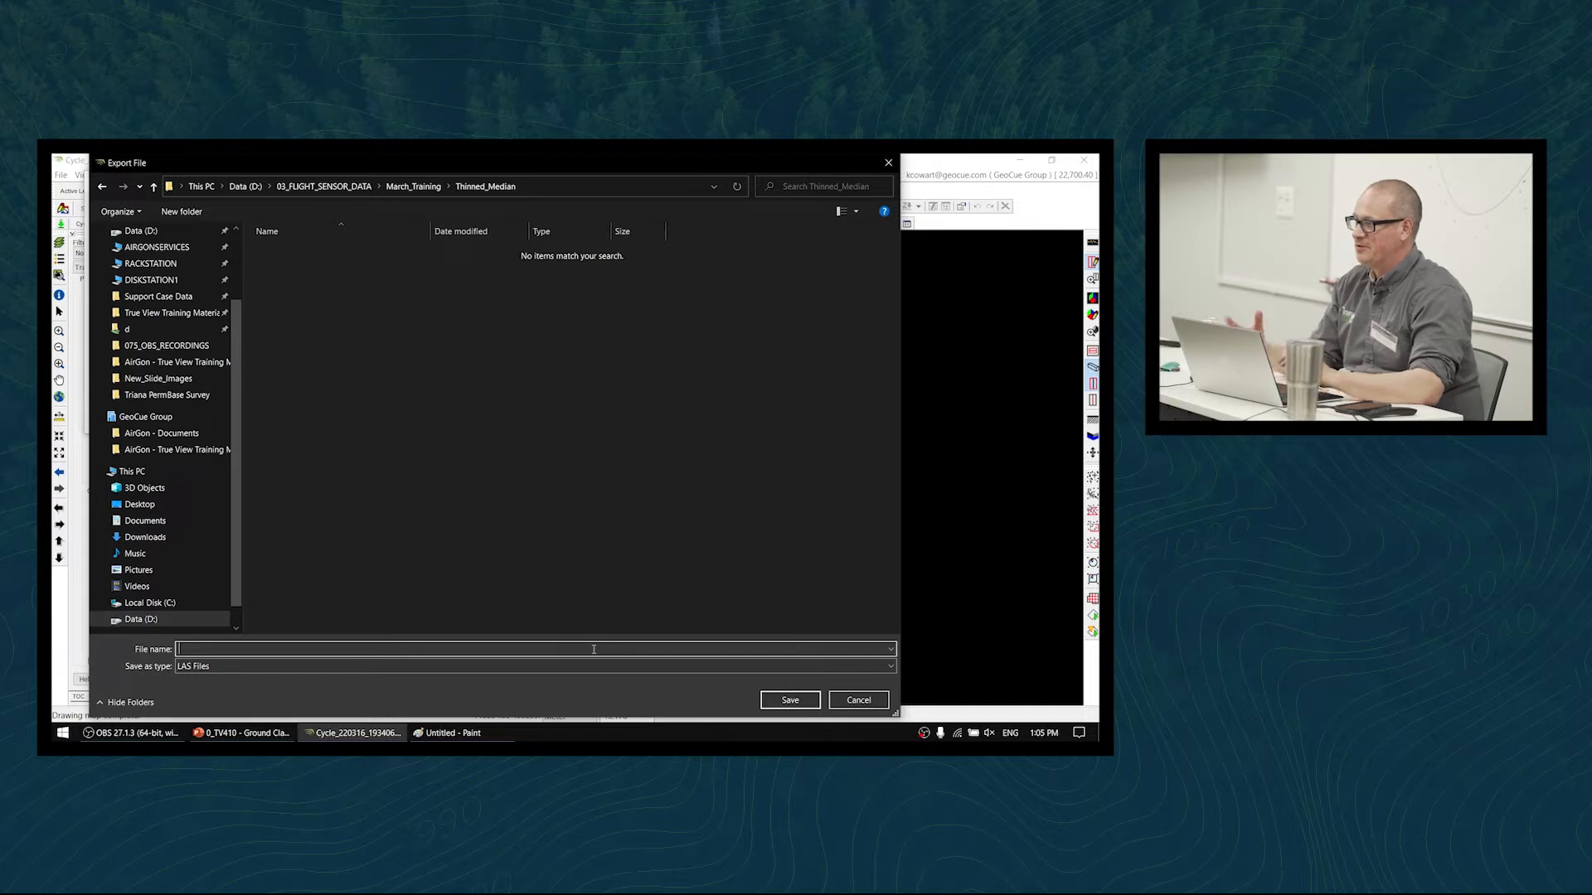
pyautogui.write('nned_median')
pyautogui.press('Return')
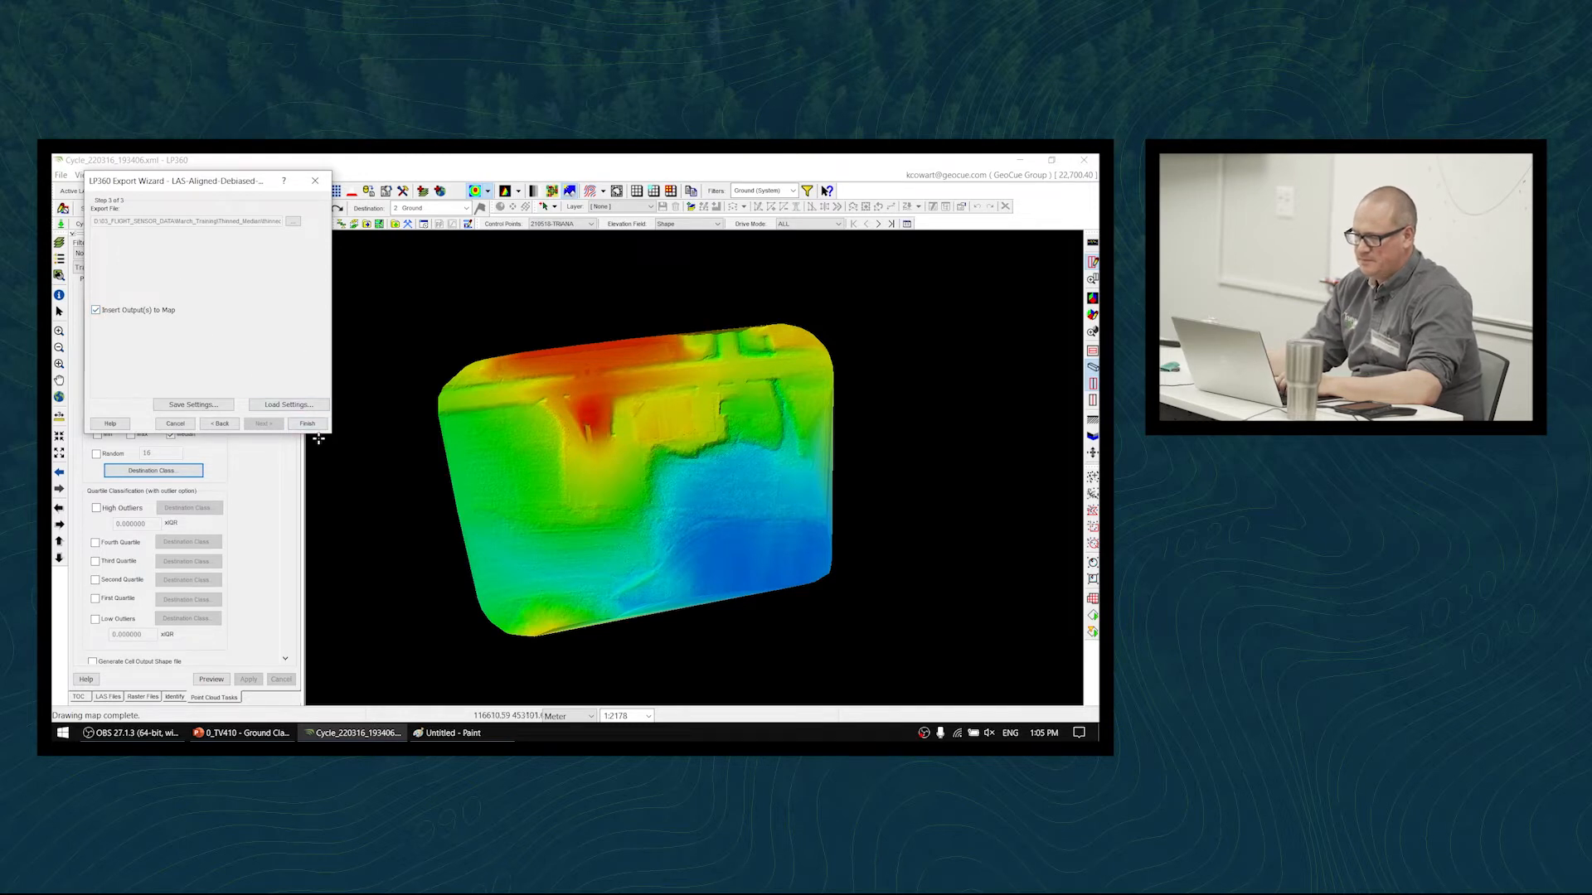
pyautogui.click(307, 424)
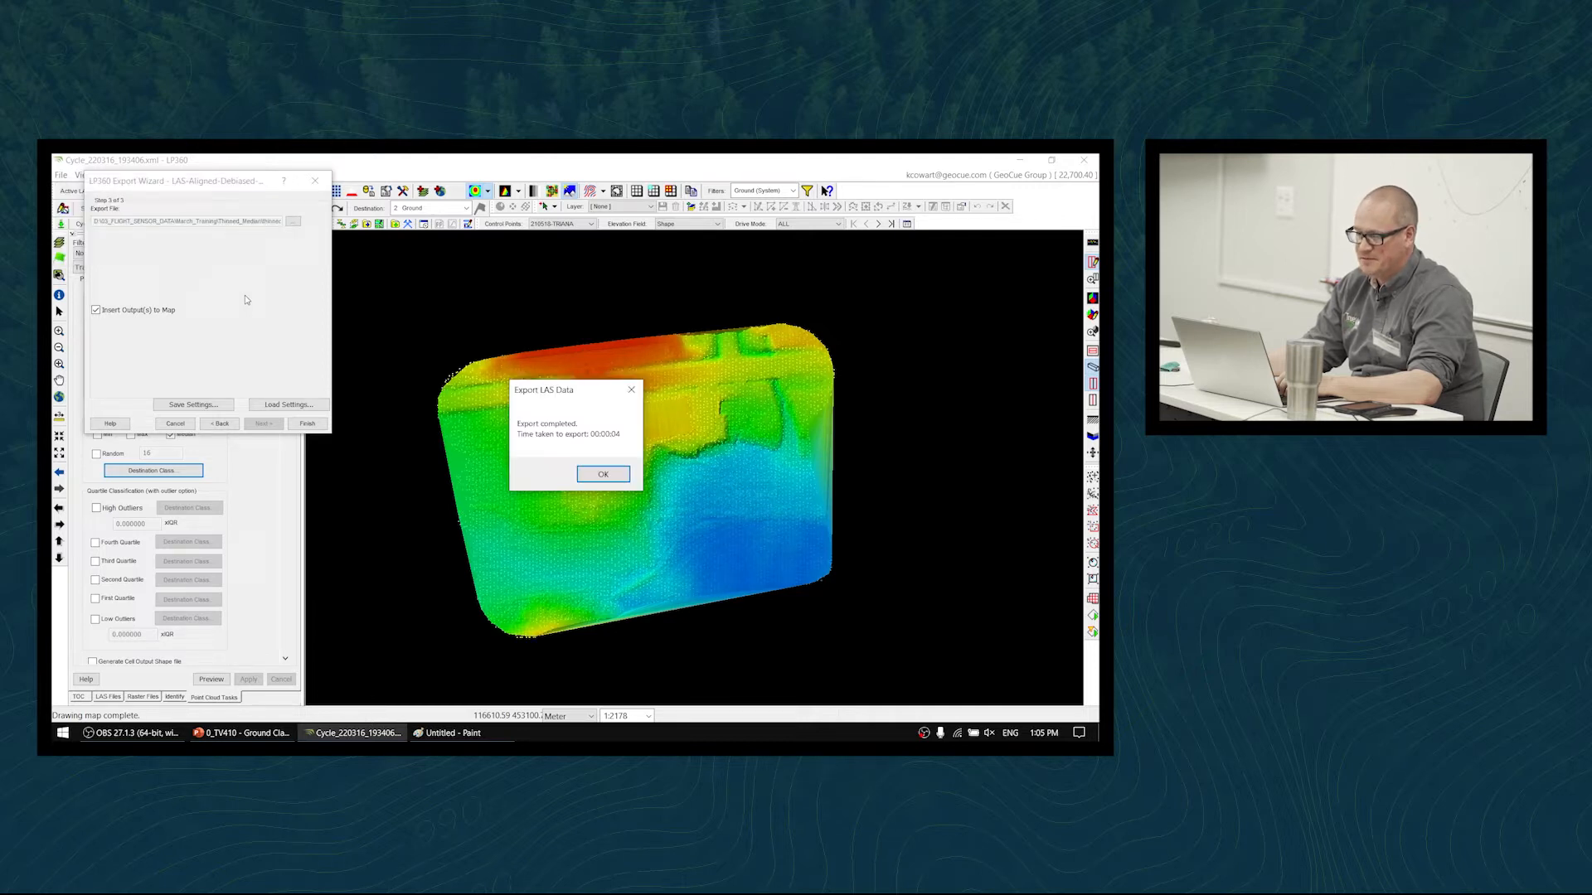
pyautogui.click(603, 474)
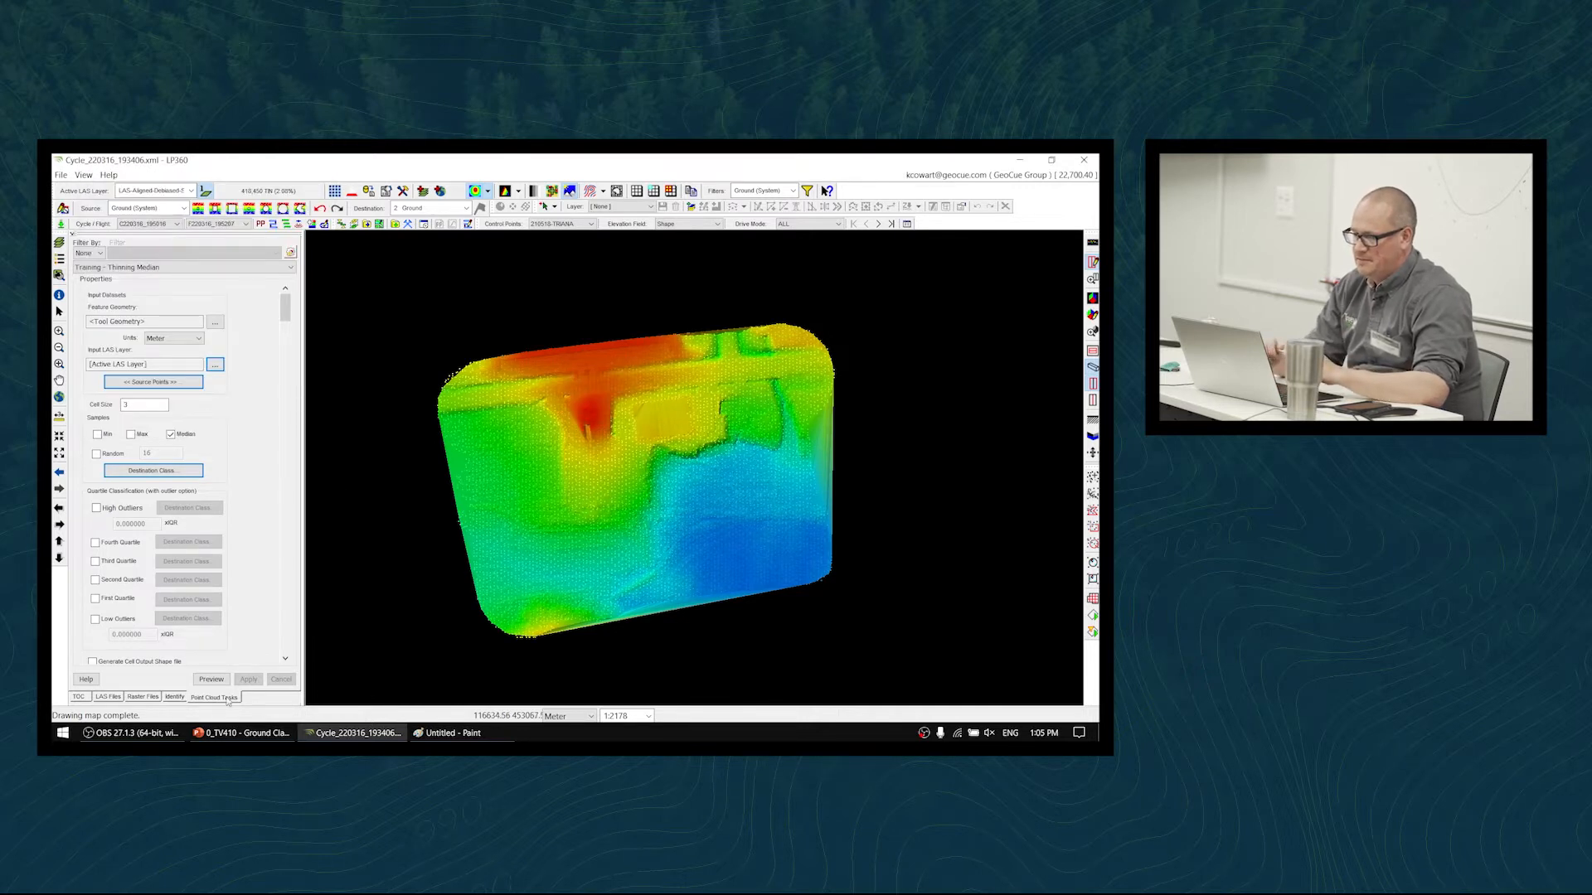
# - Move the thinned_median.las layer directly above LAS-Aligned-Debiased-Smoothed in the map's layer list
pyautogui.click(79, 697)
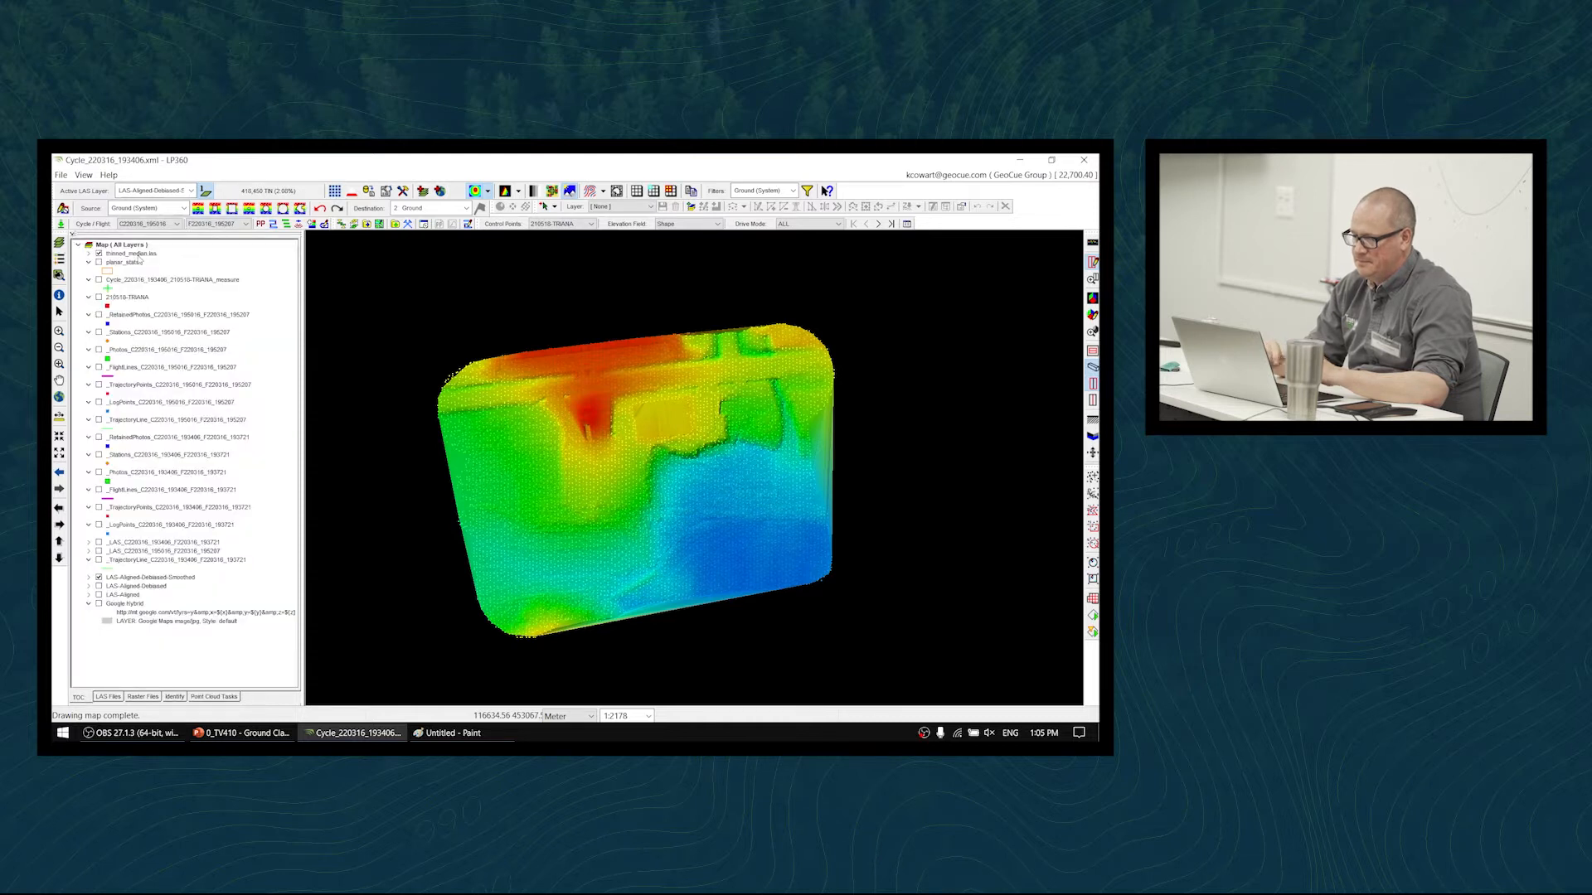
pyautogui.click(135, 252)
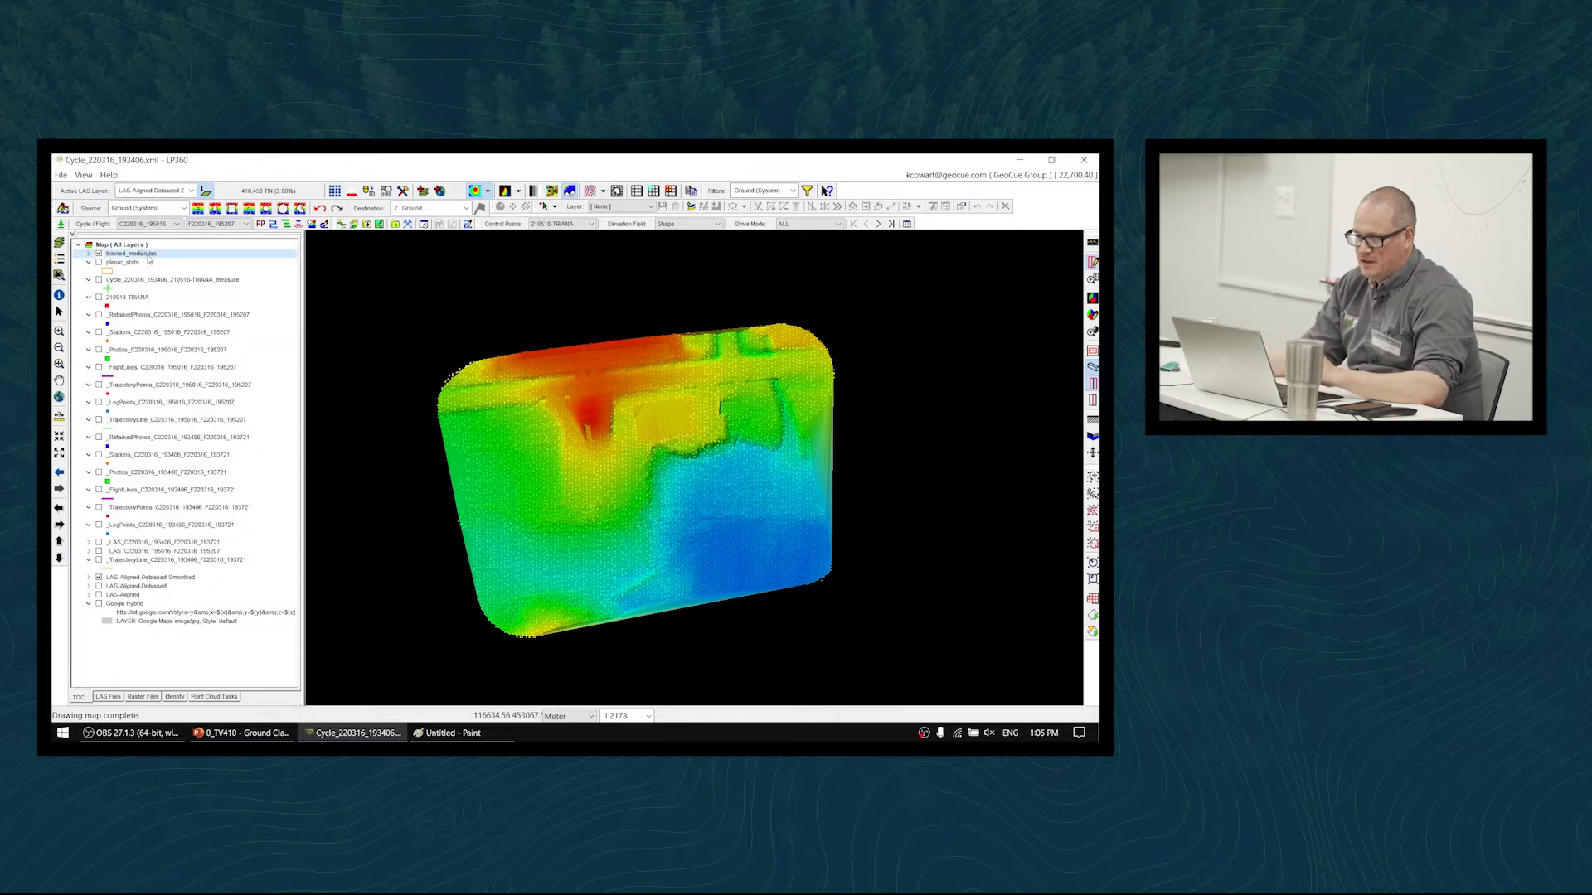
pyautogui.moveTo(150, 258); pyautogui.dragTo(224, 576)
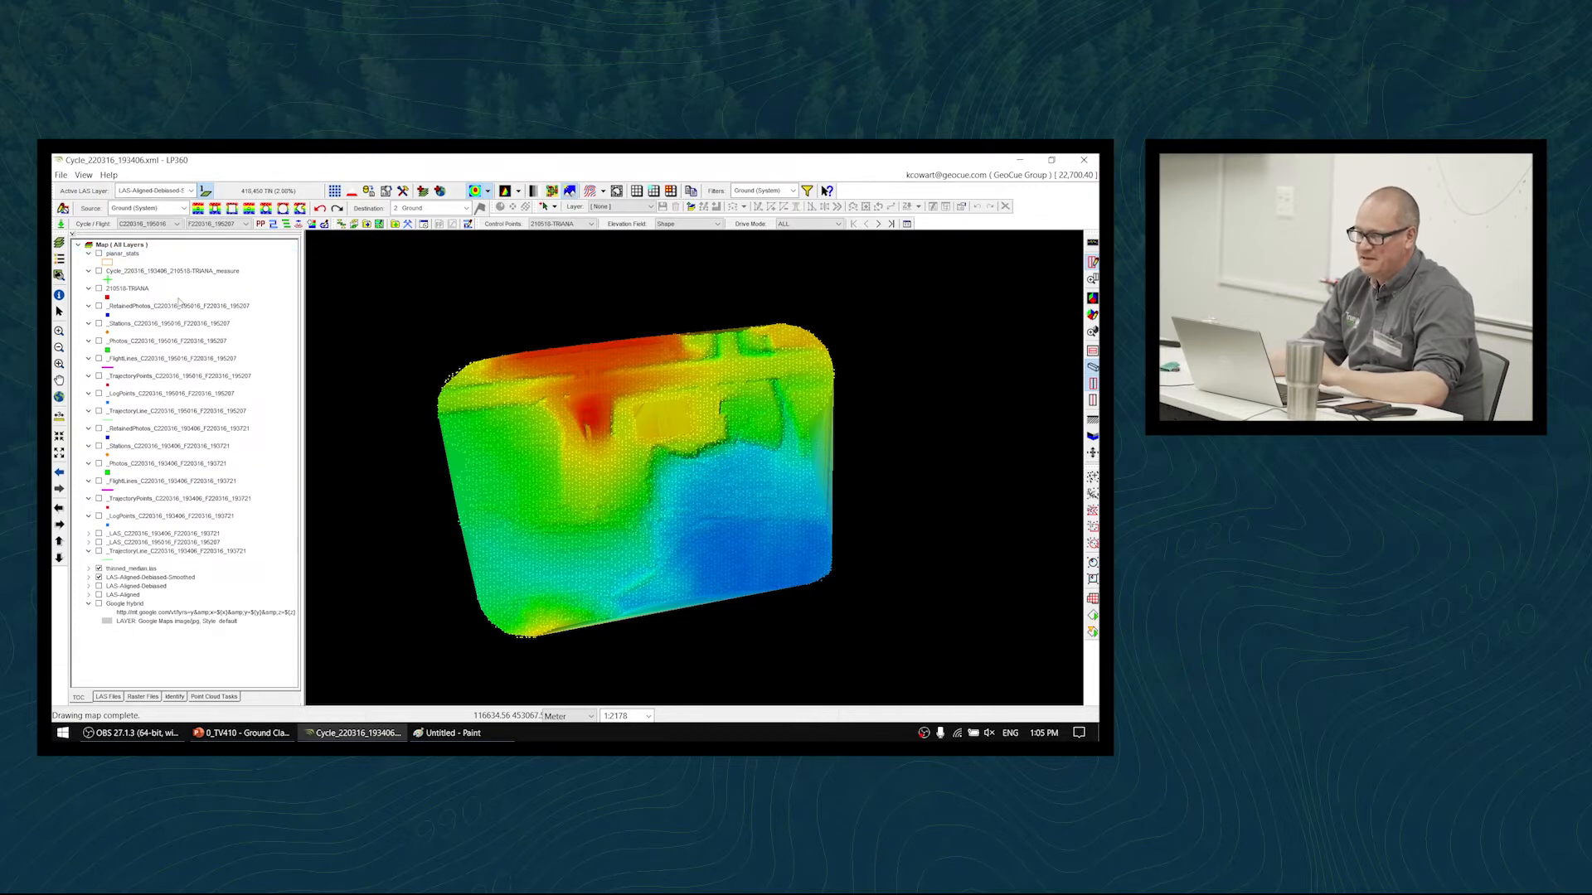
# - Make thinned_median.las the active and only displayed LAS layer, and render it as a TIN surface
pyautogui.click(185, 191)
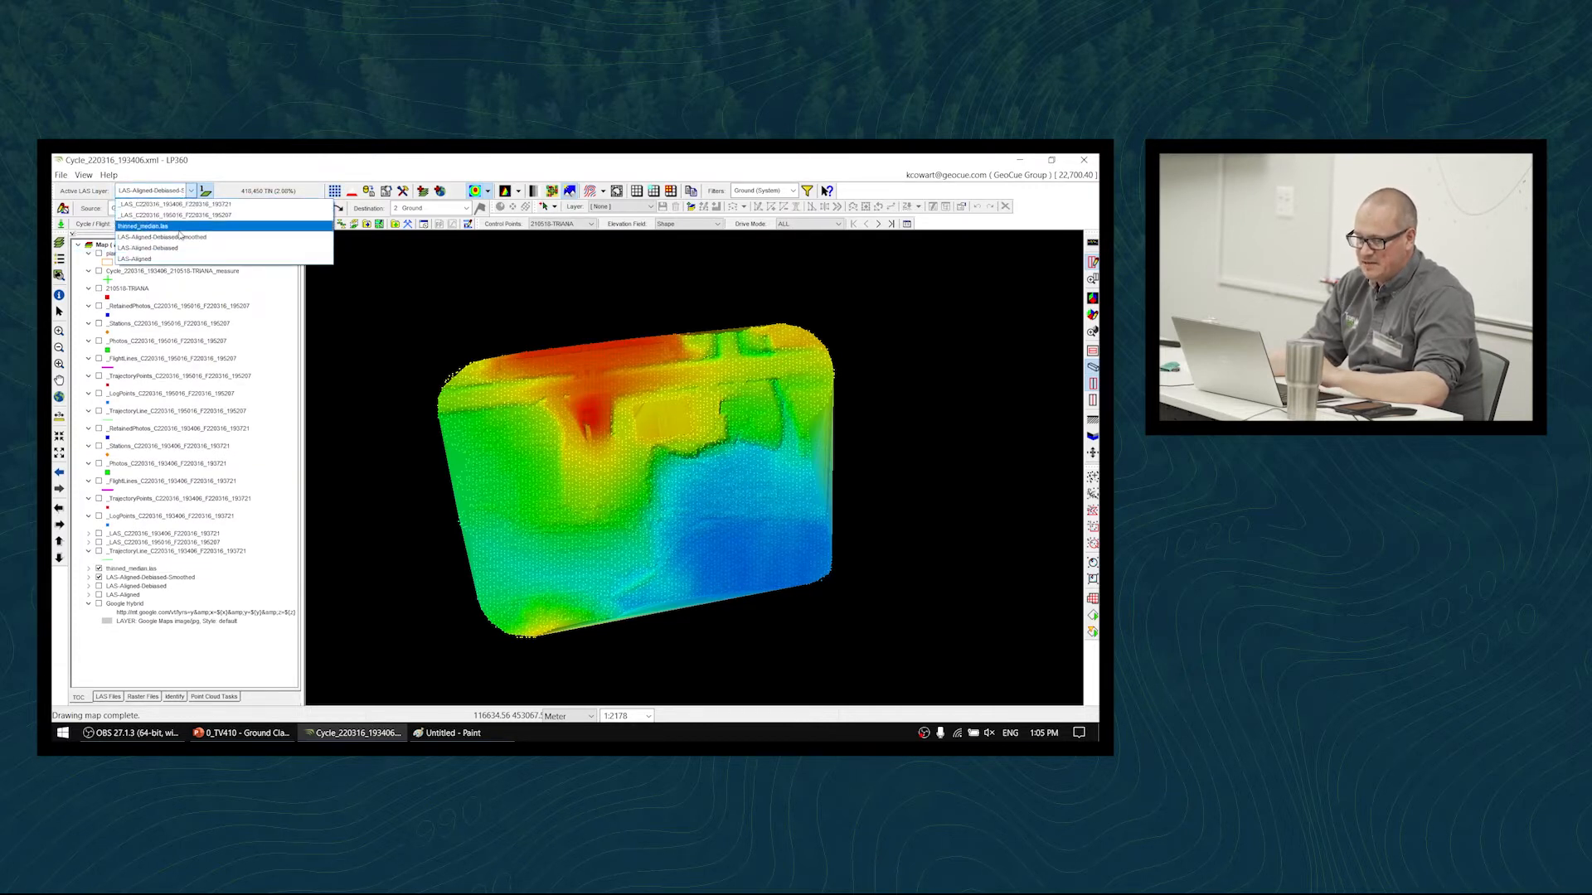
pyautogui.click(180, 237)
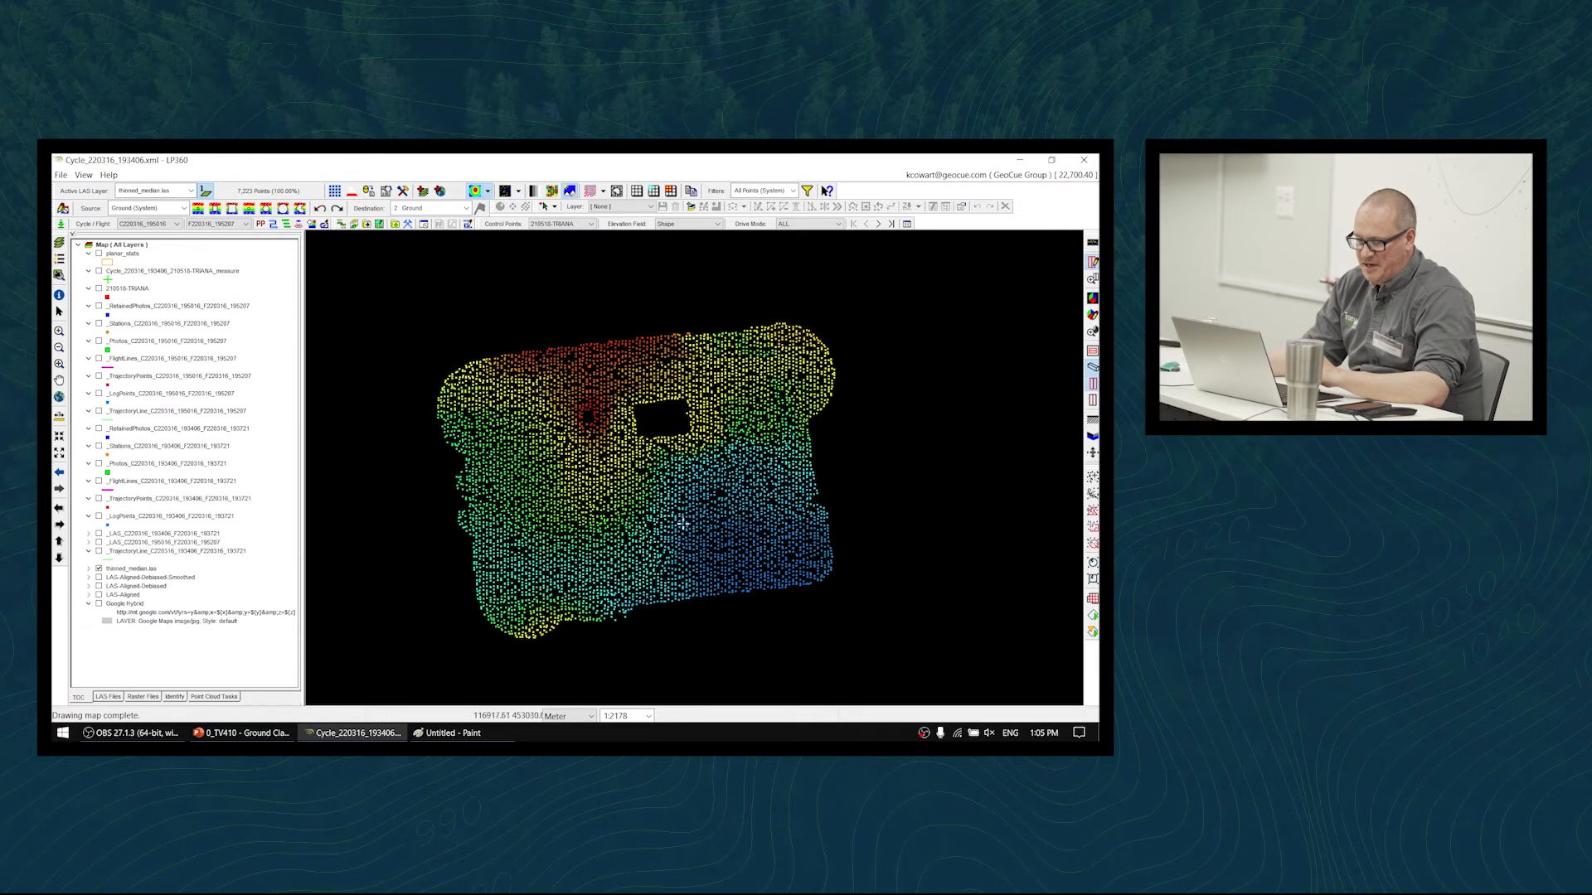
pyautogui.scroll(1, 664, 452)
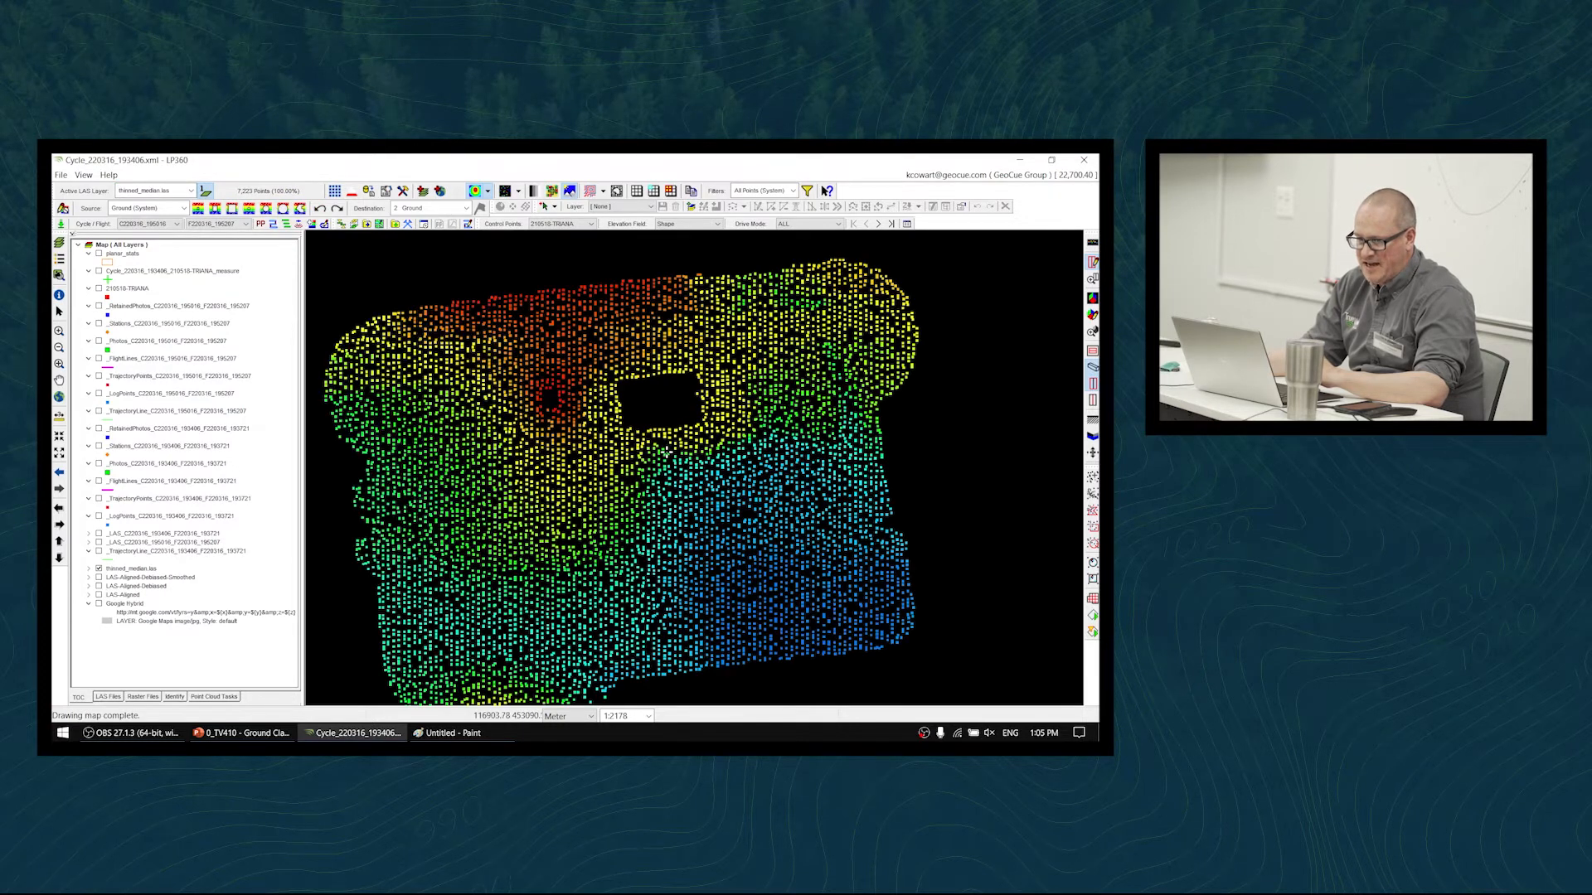
pyautogui.scroll(-1, 664, 452)
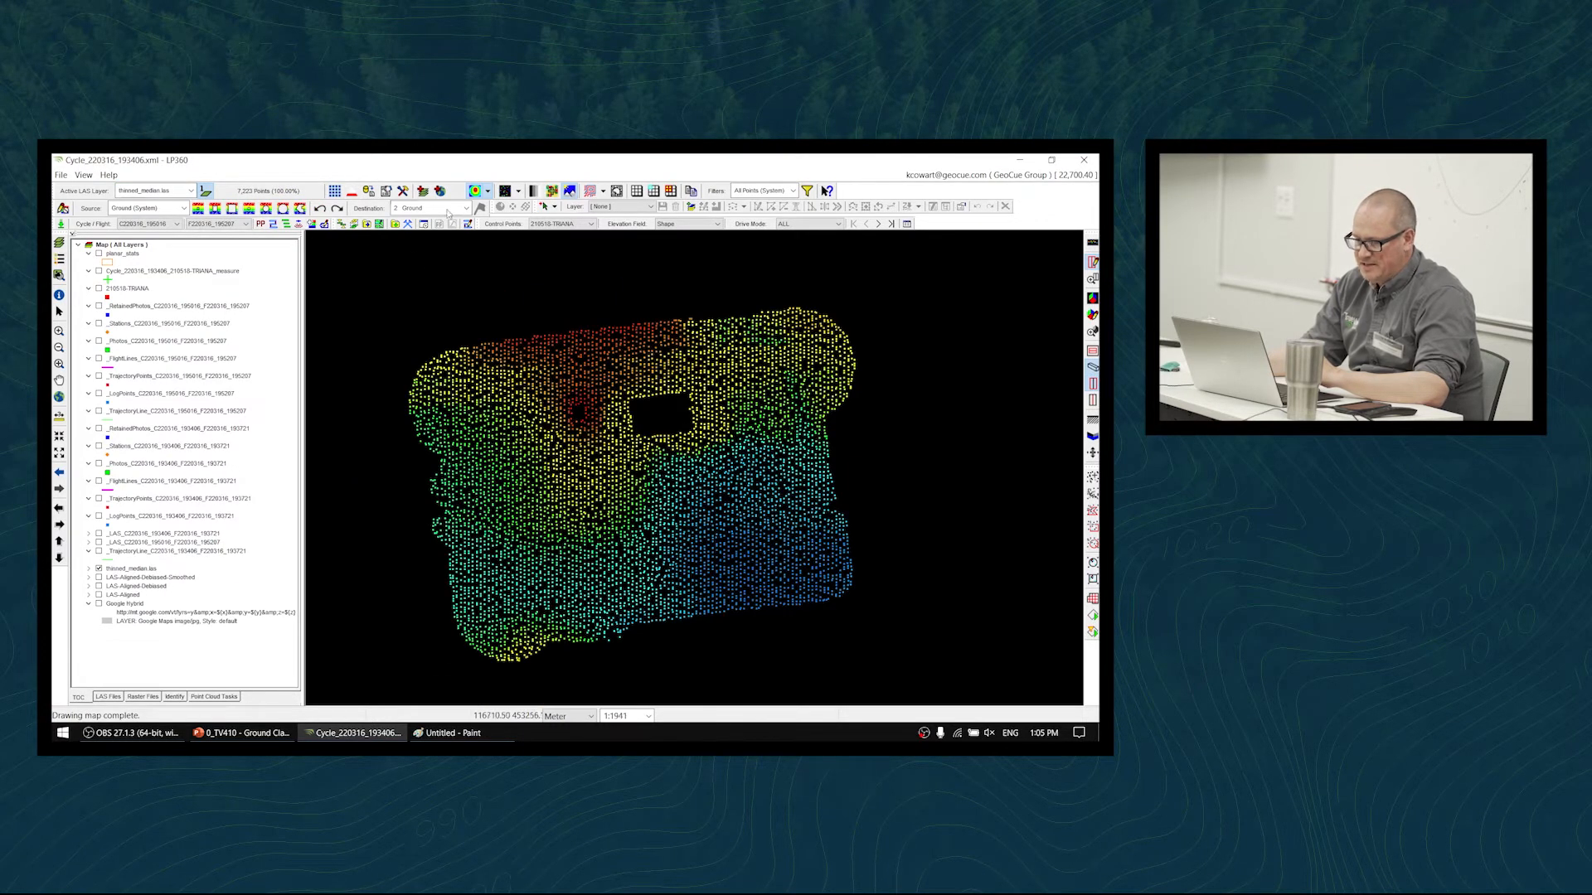
pyautogui.click(519, 193)
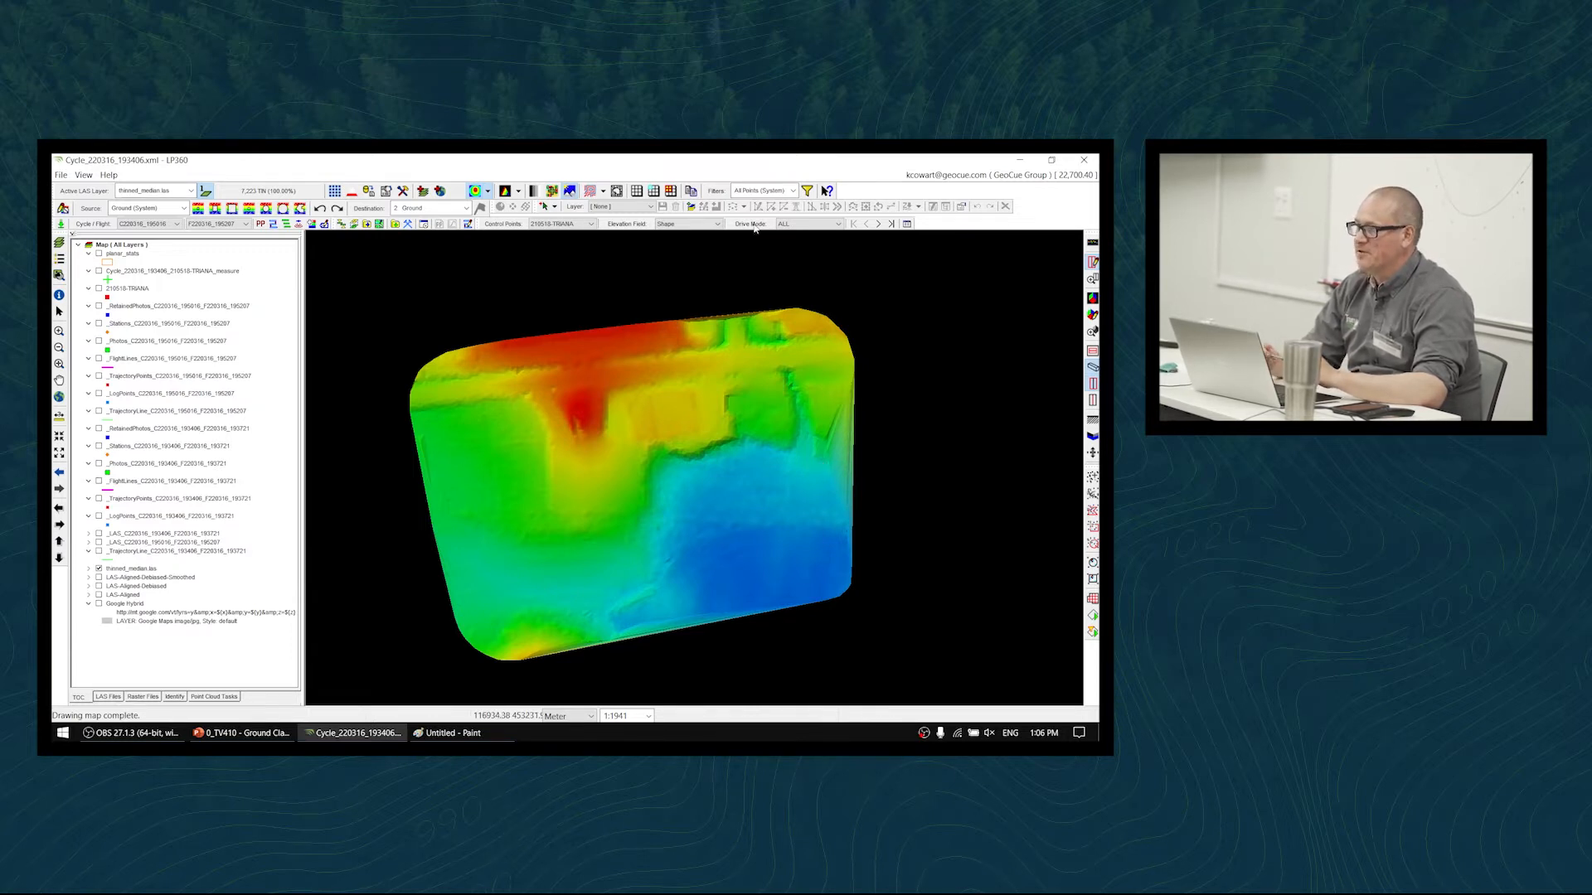
# - Scan the thinned_median.las layer in Live View to check its point count per classification
pyautogui.click(806, 190)
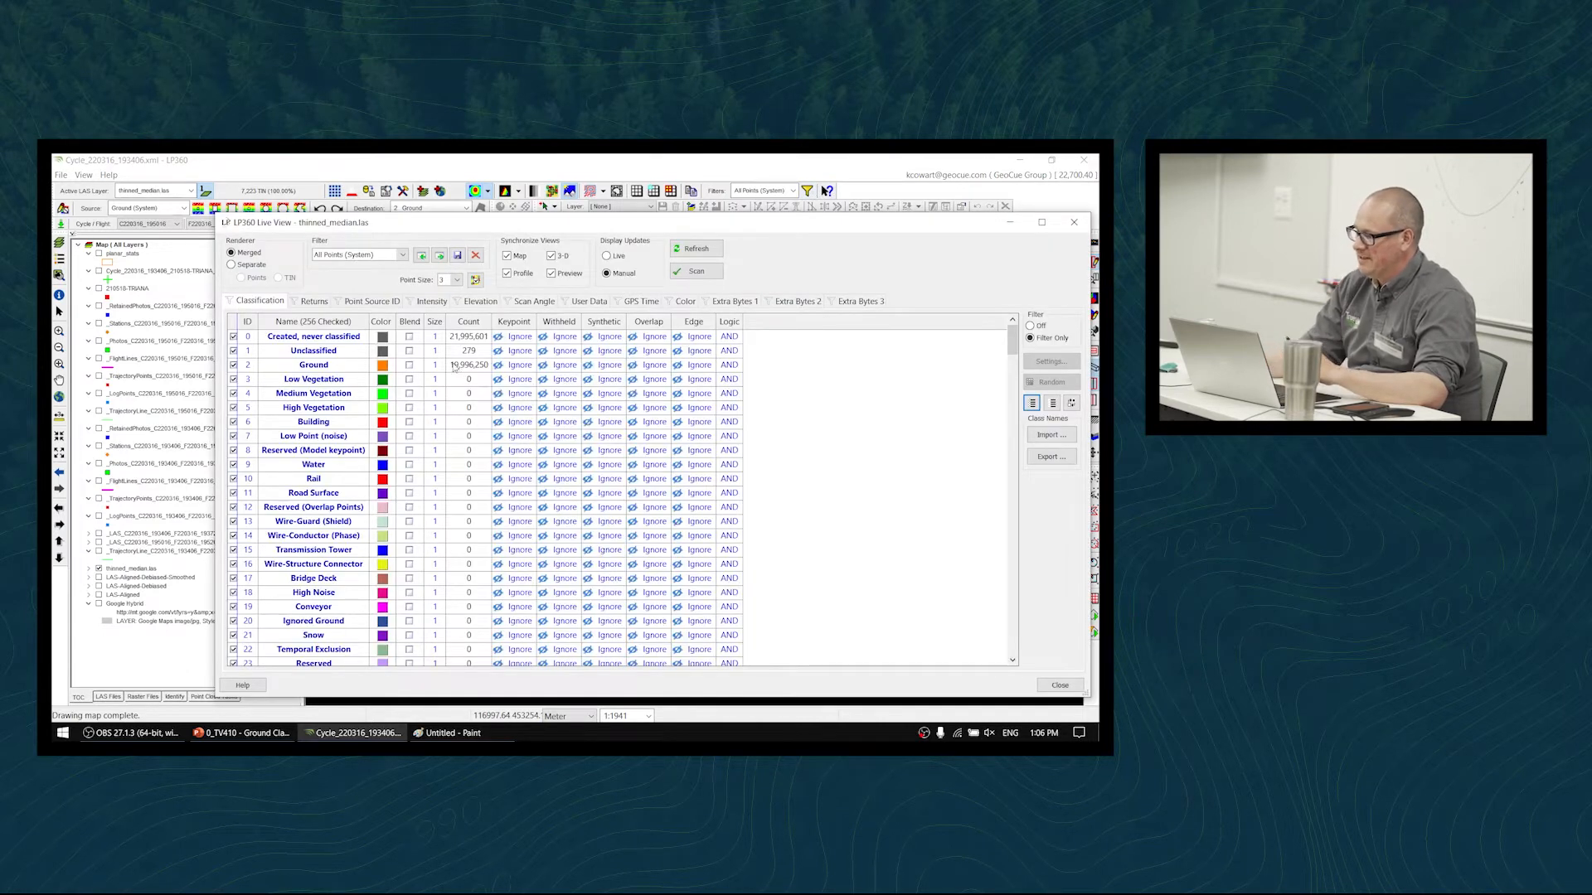
pyautogui.click(715, 274)
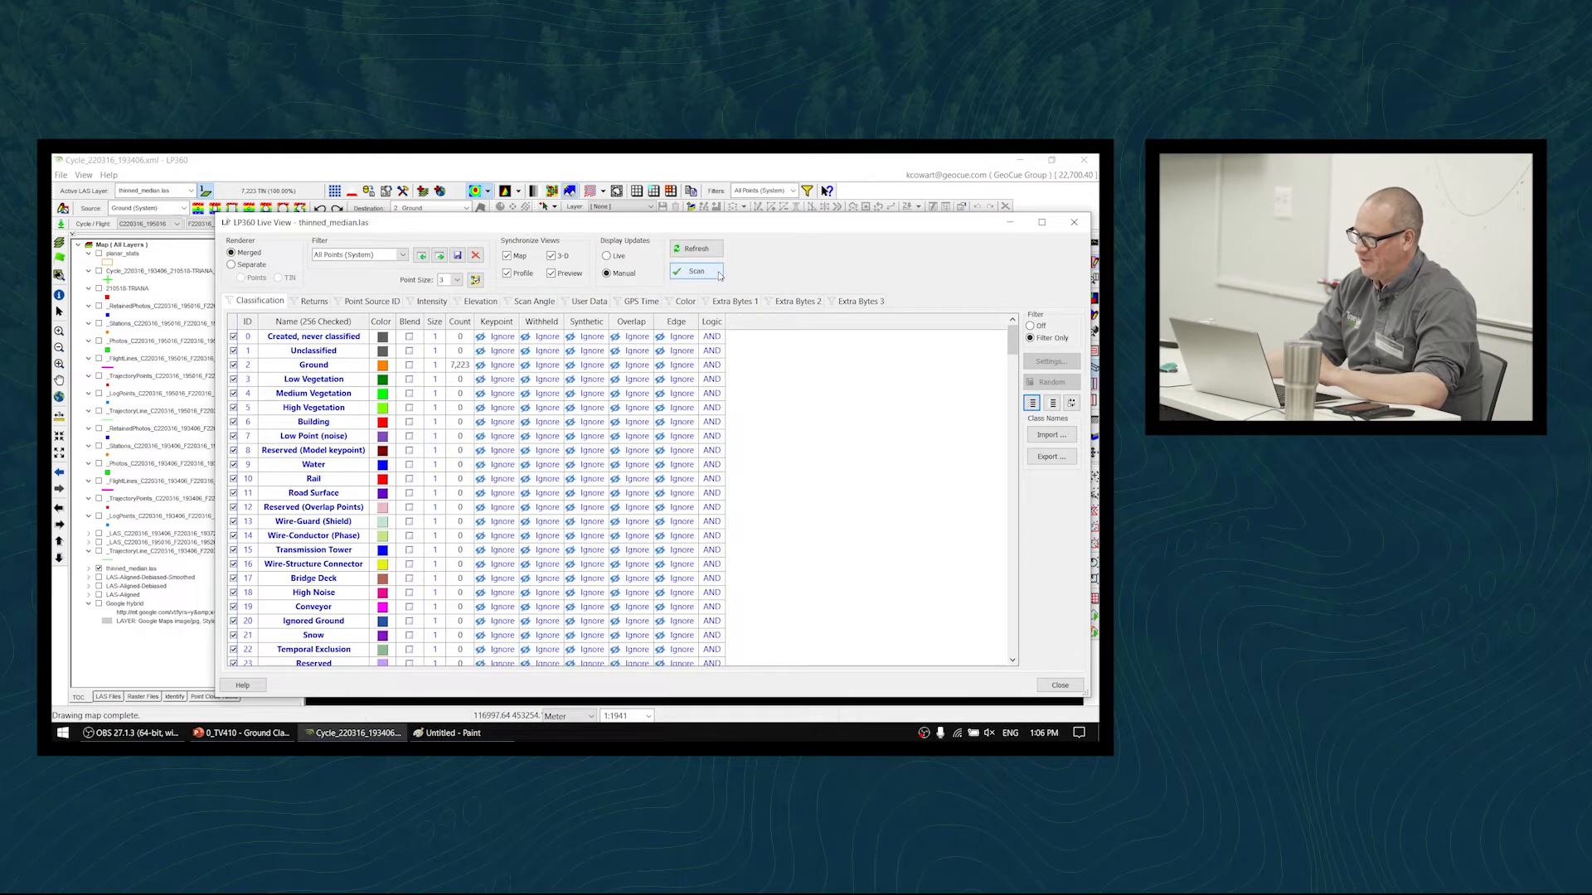
pyautogui.click(1010, 222)
# - In File Explorer, check the combined size of all files in March_Training\Process_Demo\Cycle_220316_193406\LAS-Smoothed on the D: drive
pyautogui.press('super+e')
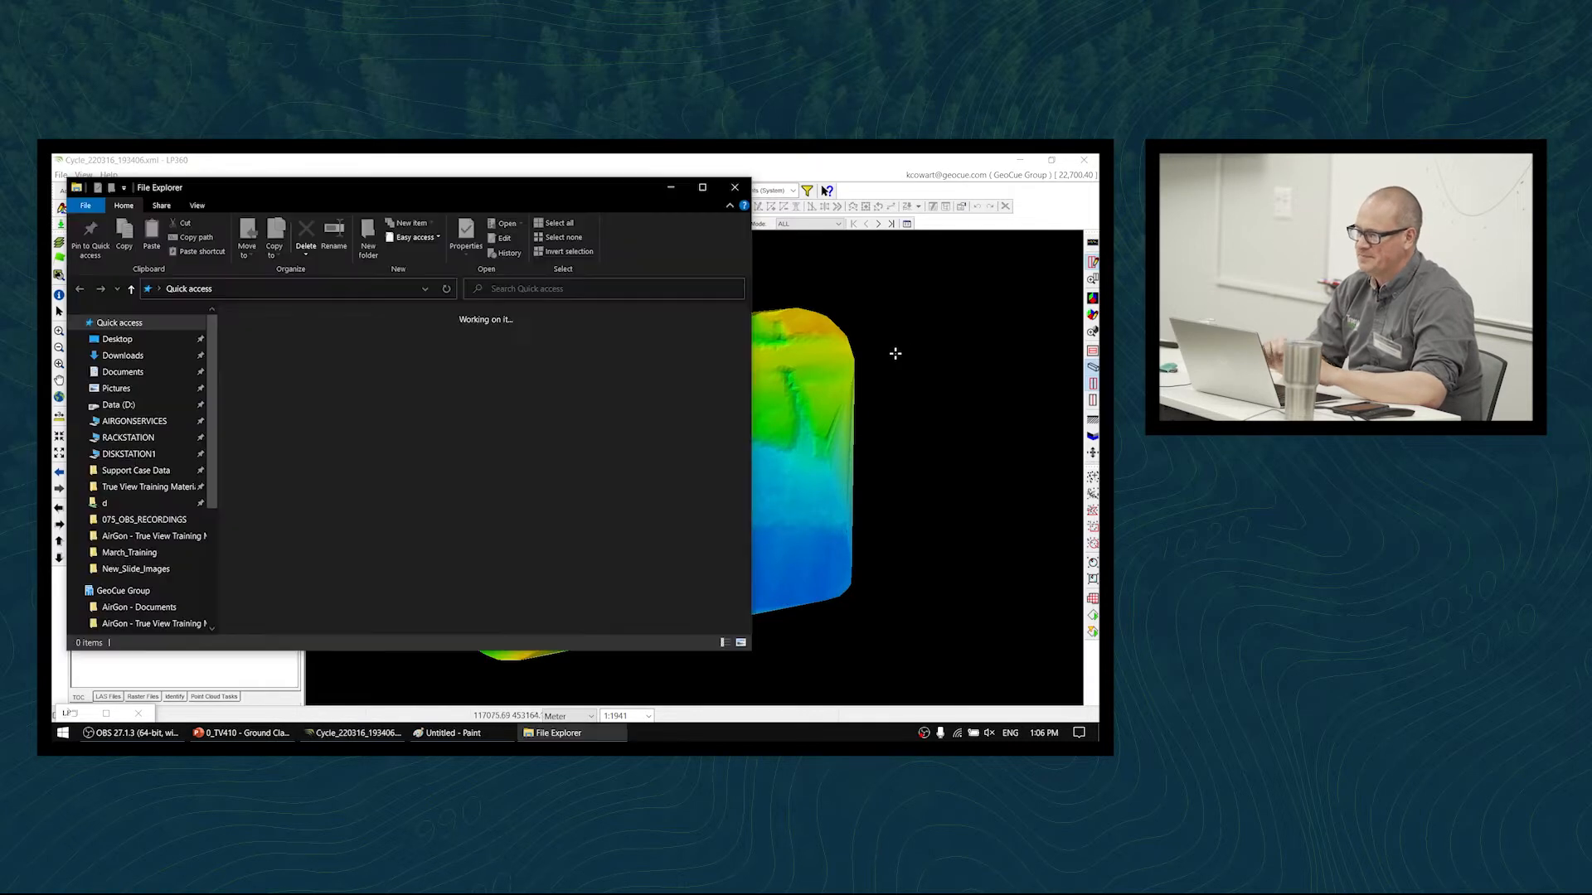
pyautogui.doubleClick(624, 191)
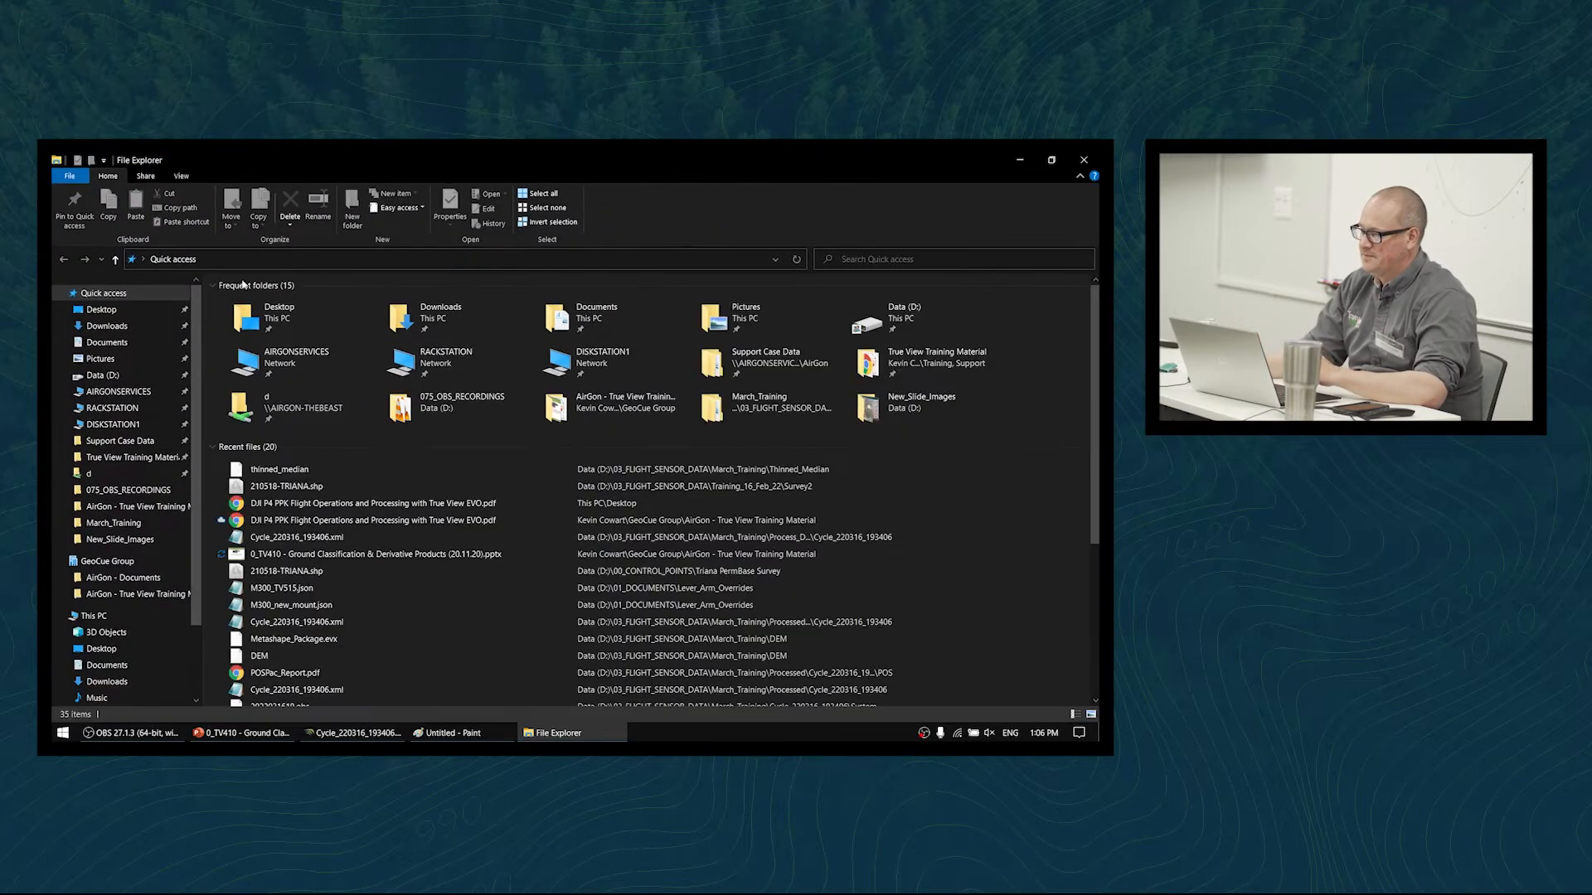
pyautogui.click(146, 374)
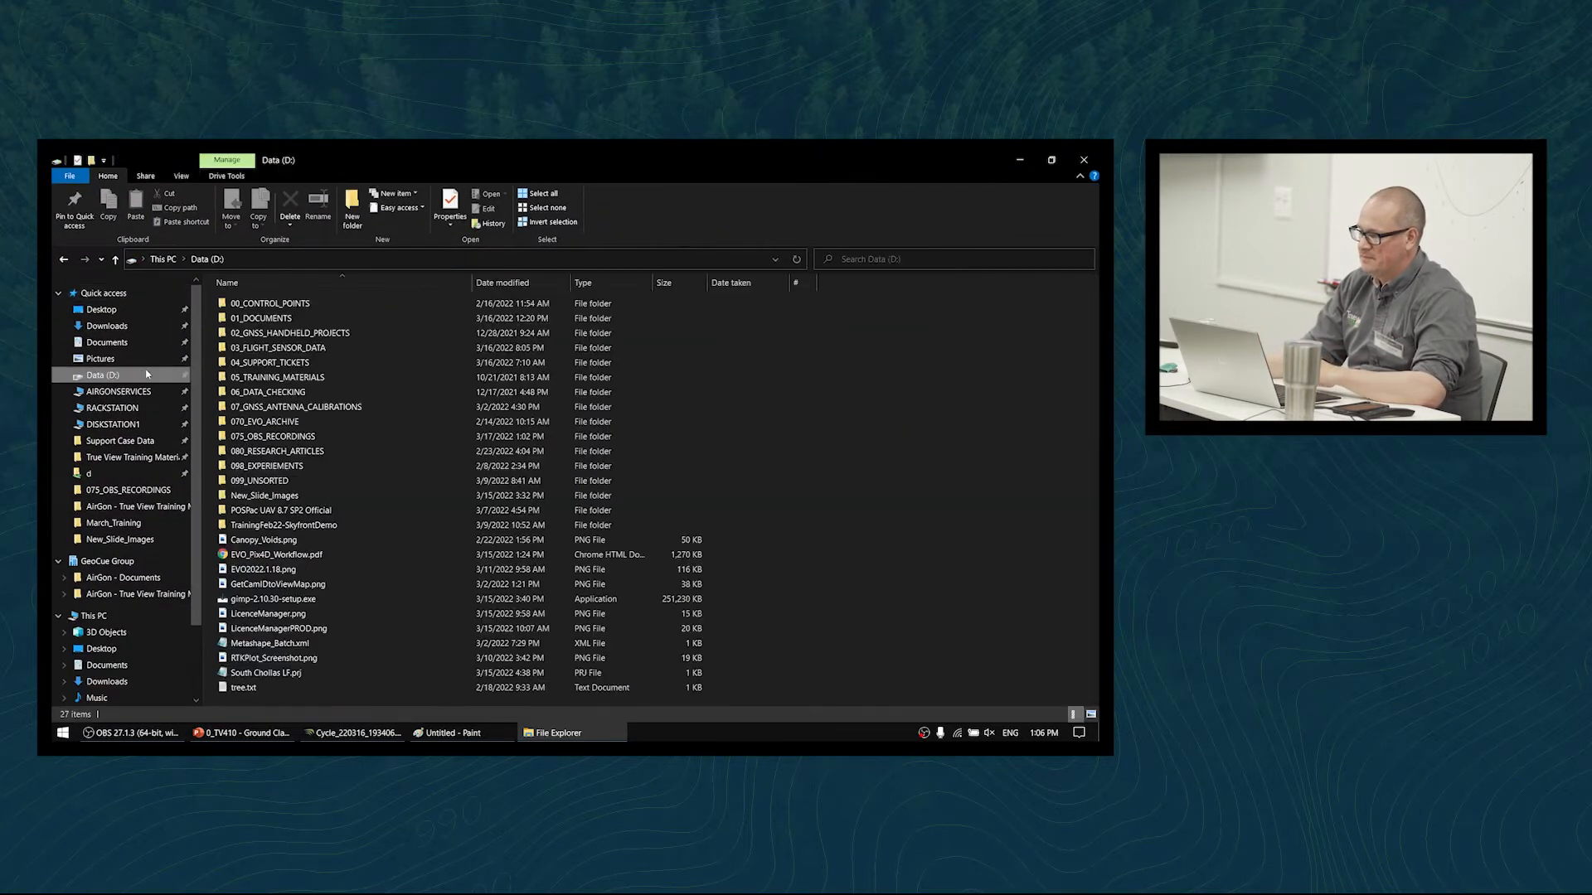
pyautogui.click(296, 349)
pyautogui.doubleClick(296, 349)
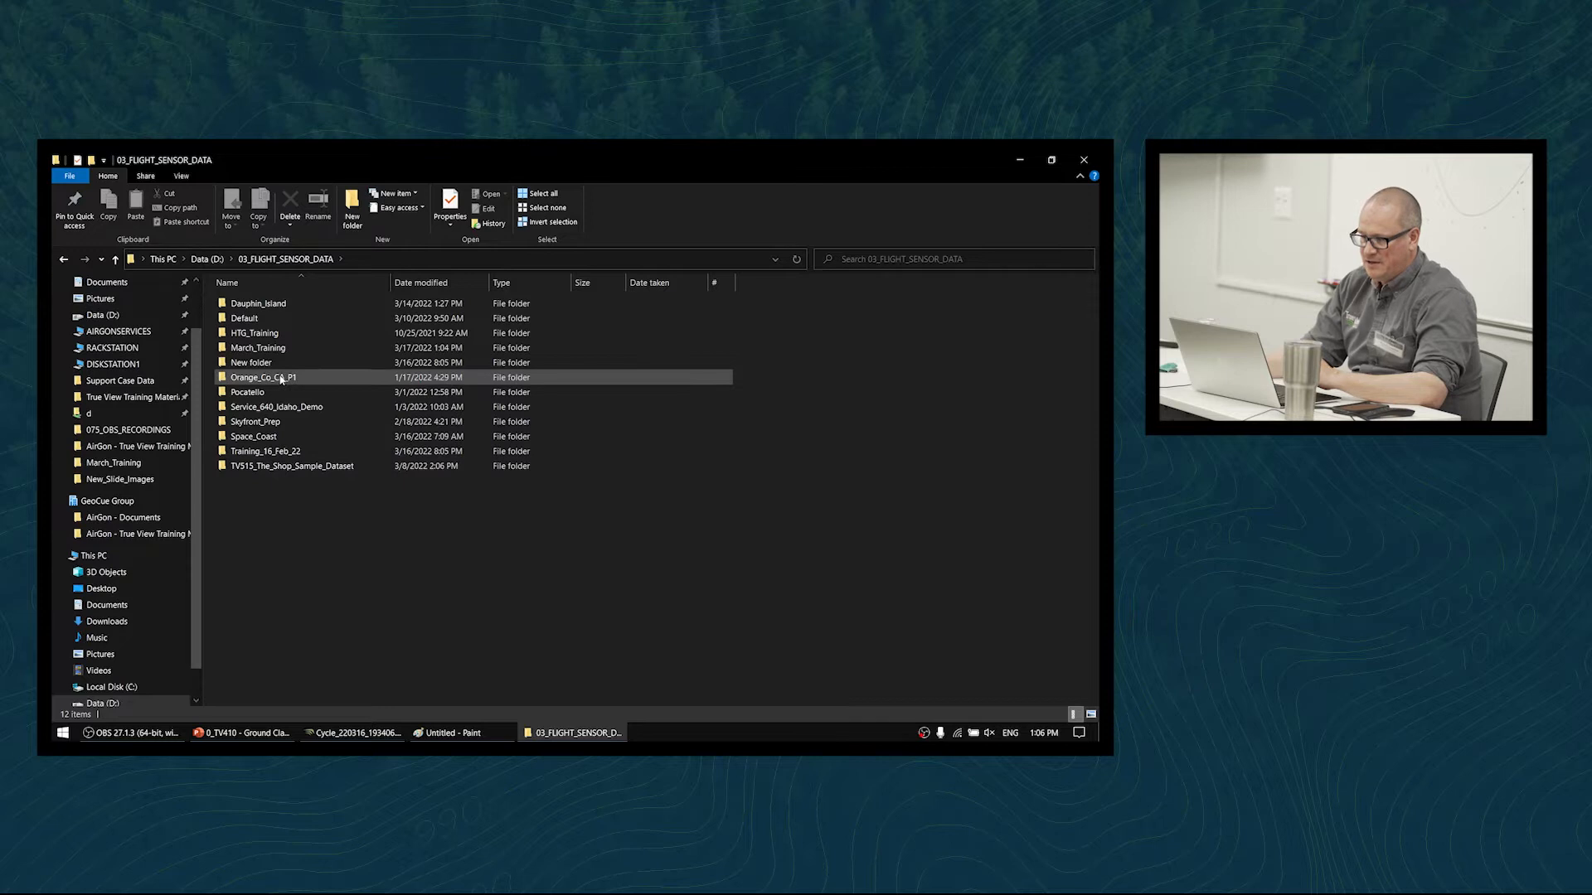
pyautogui.doubleClick(277, 348)
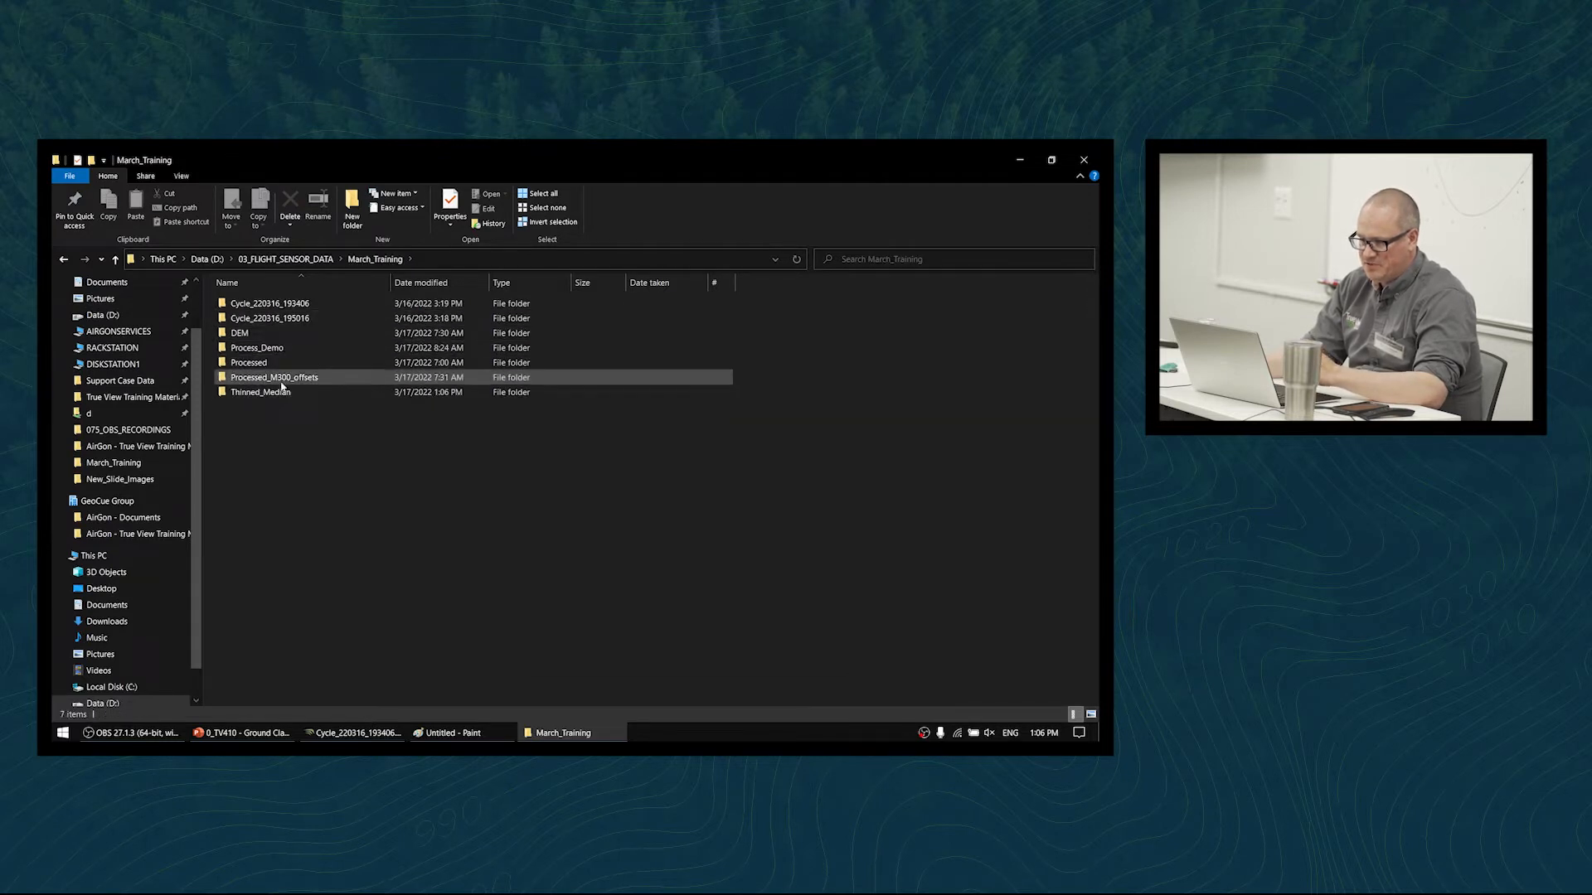
pyautogui.doubleClick(274, 349)
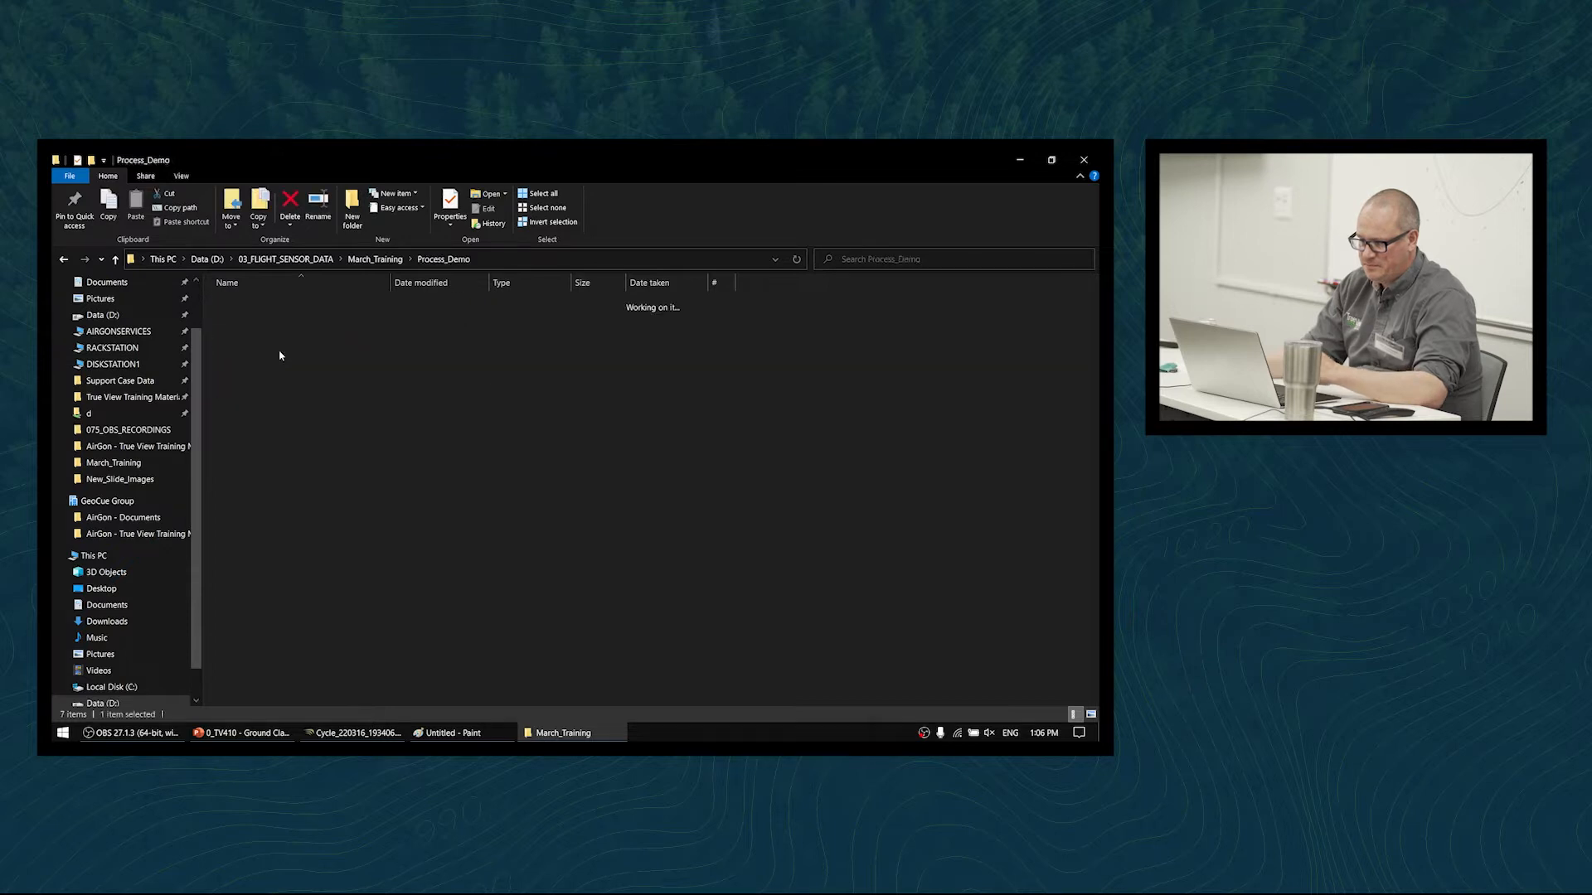
pyautogui.doubleClick(288, 304)
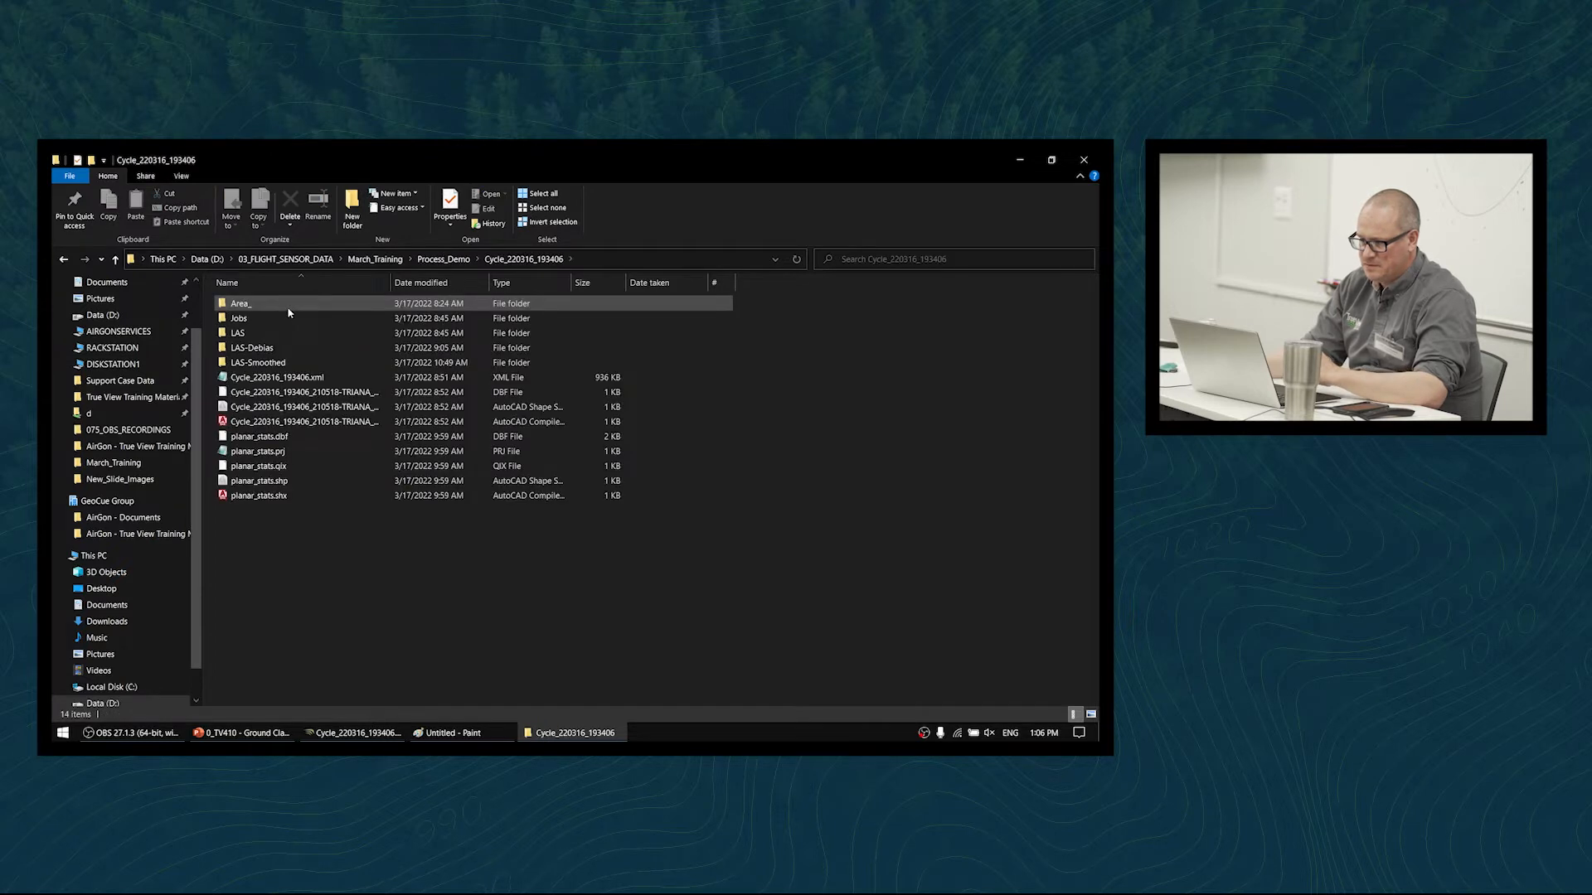
pyautogui.doubleClick(294, 363)
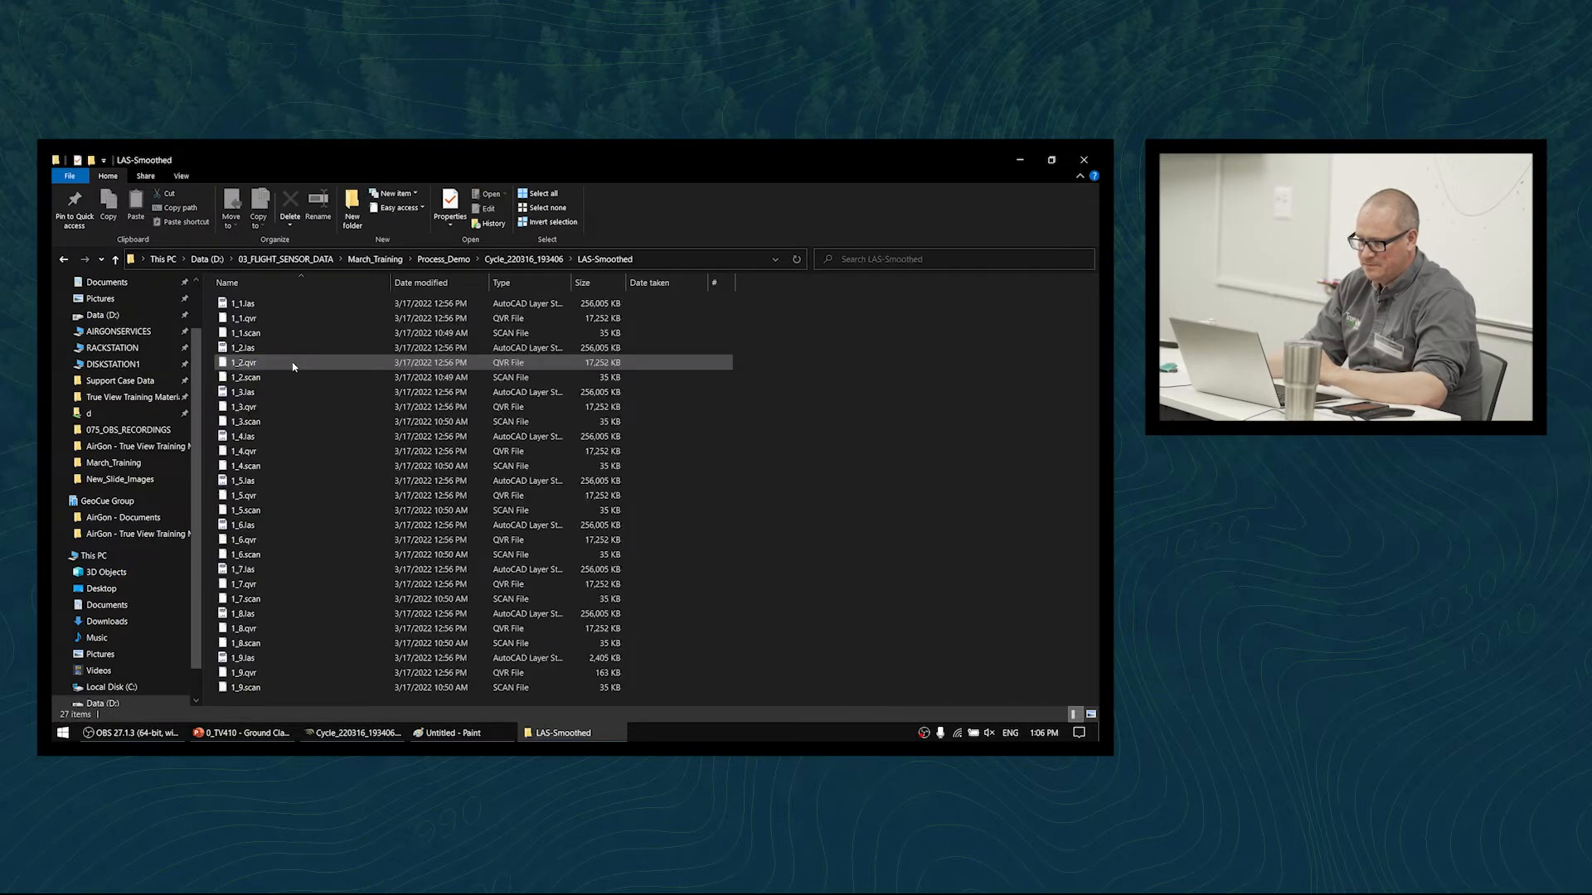
pyautogui.hotkey('ctrl', 'a')
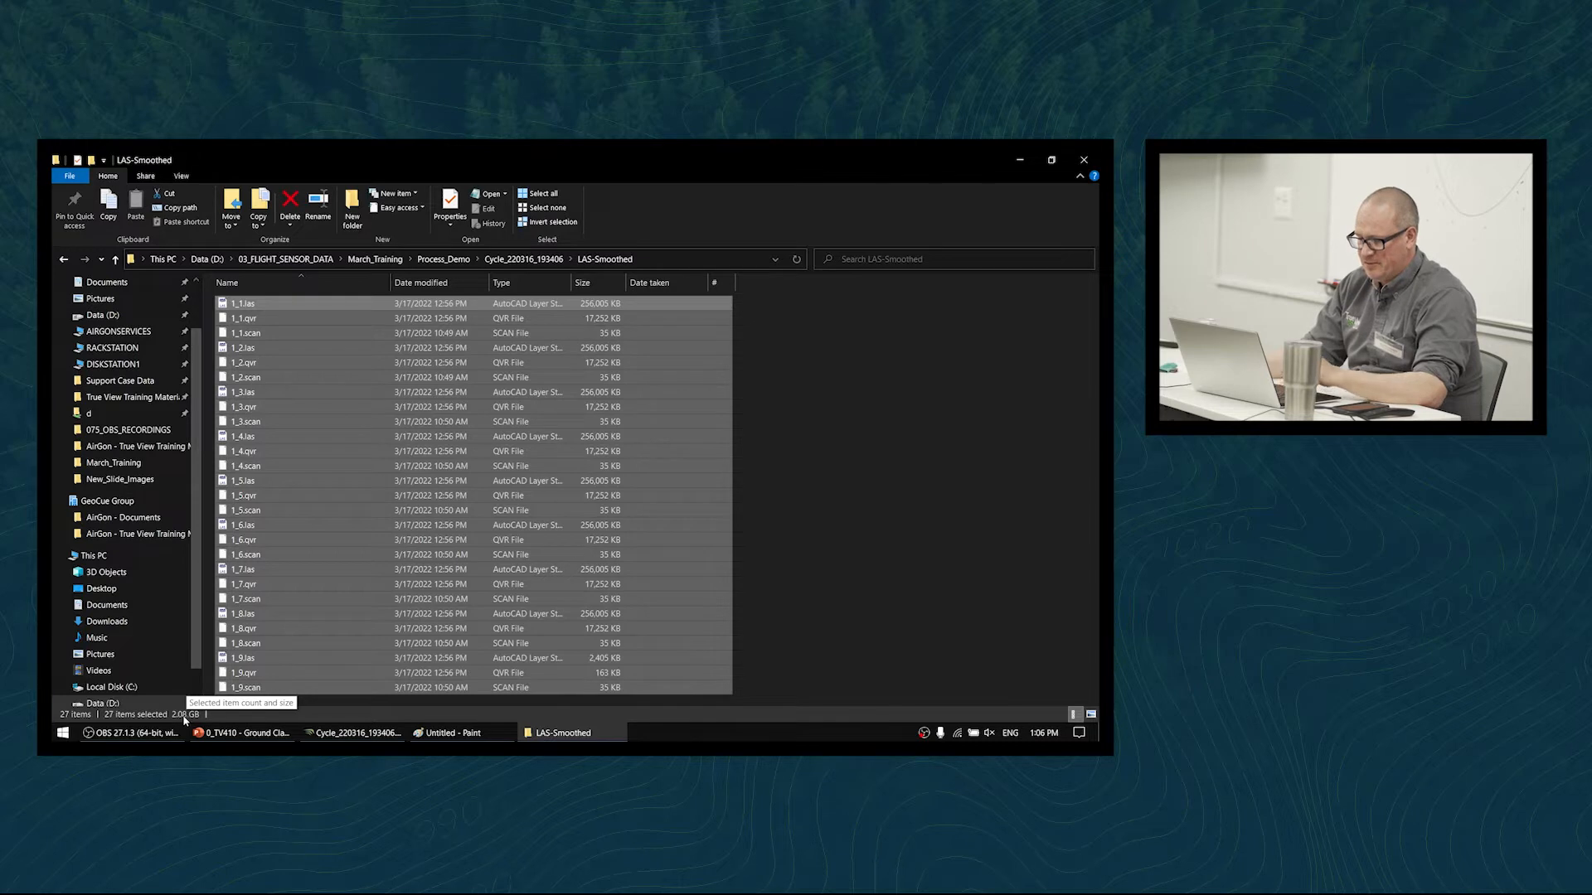
# - Check the size of thinned_median.las in the Thinned_Median folder under March_Training
pyautogui.click(374, 258)
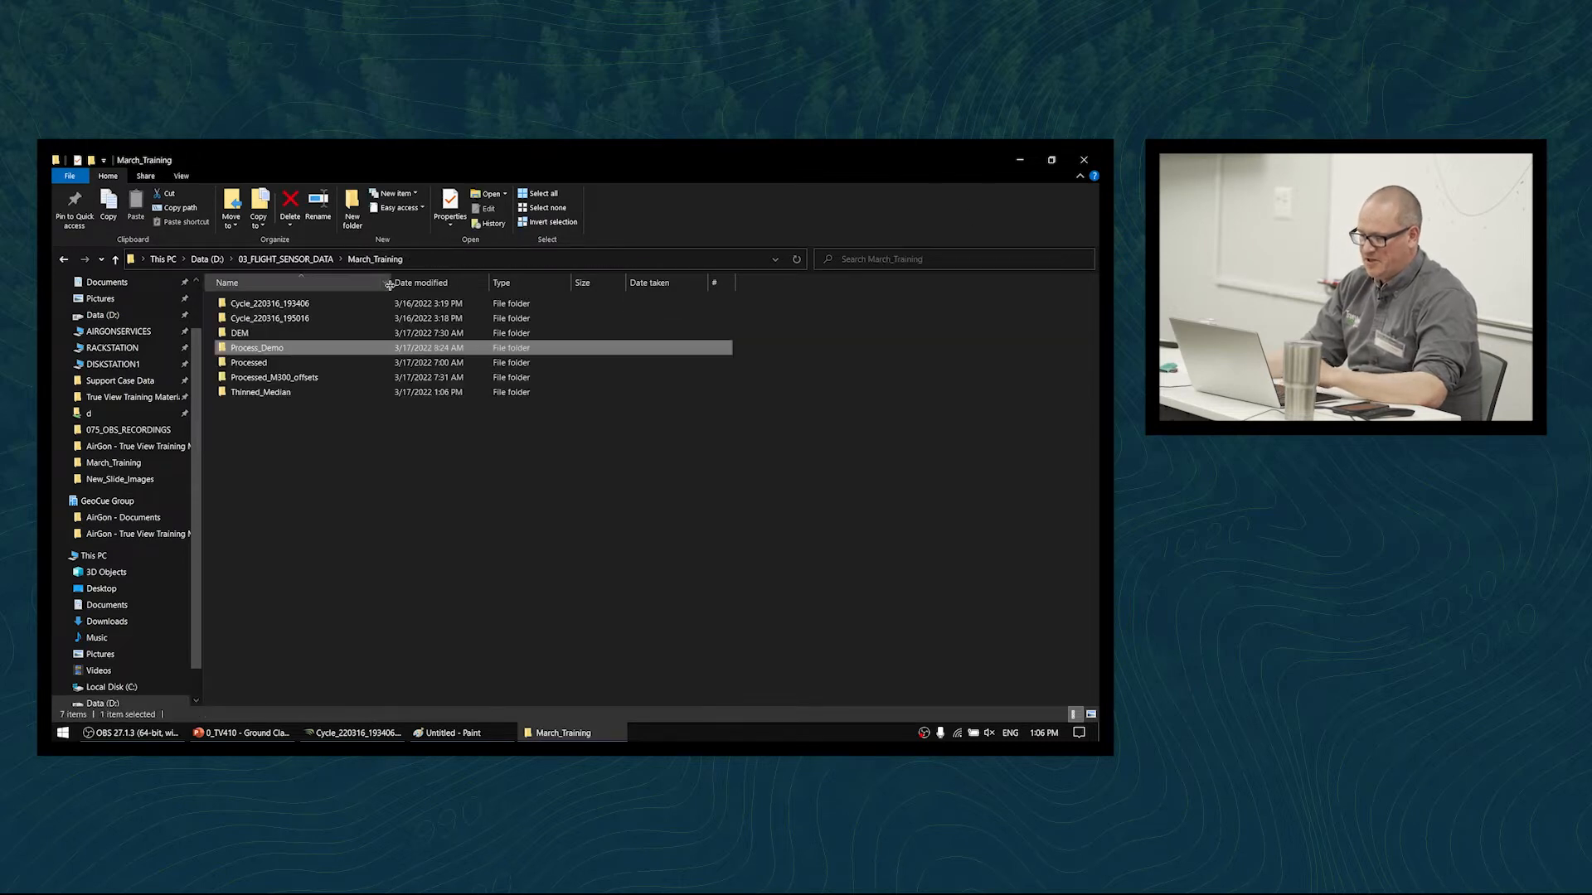
pyautogui.doubleClick(313, 394)
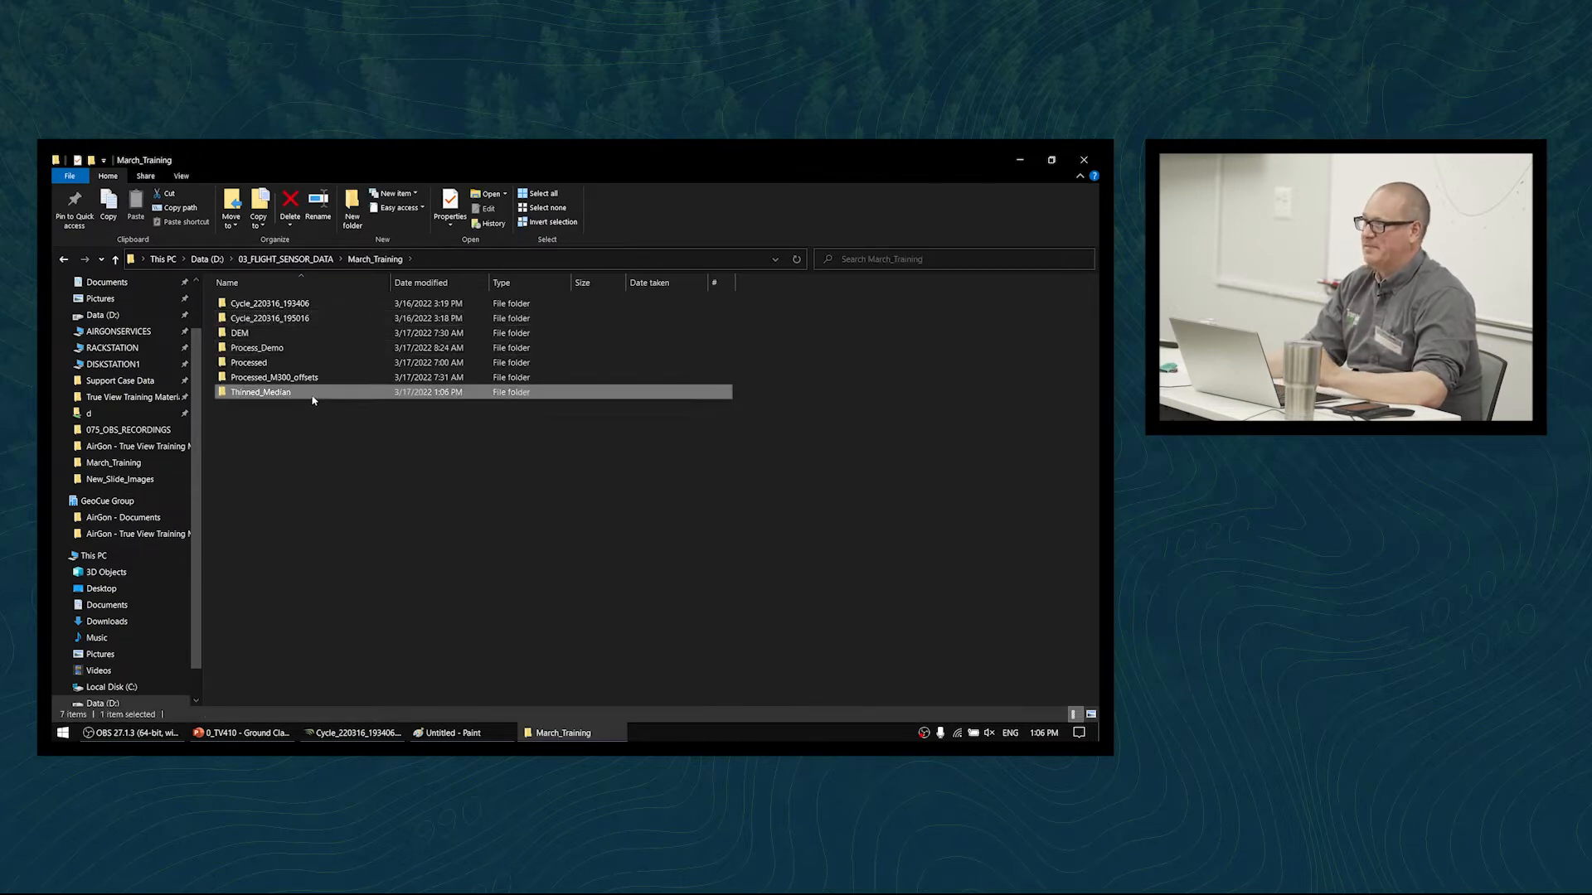
pyautogui.click(322, 305)
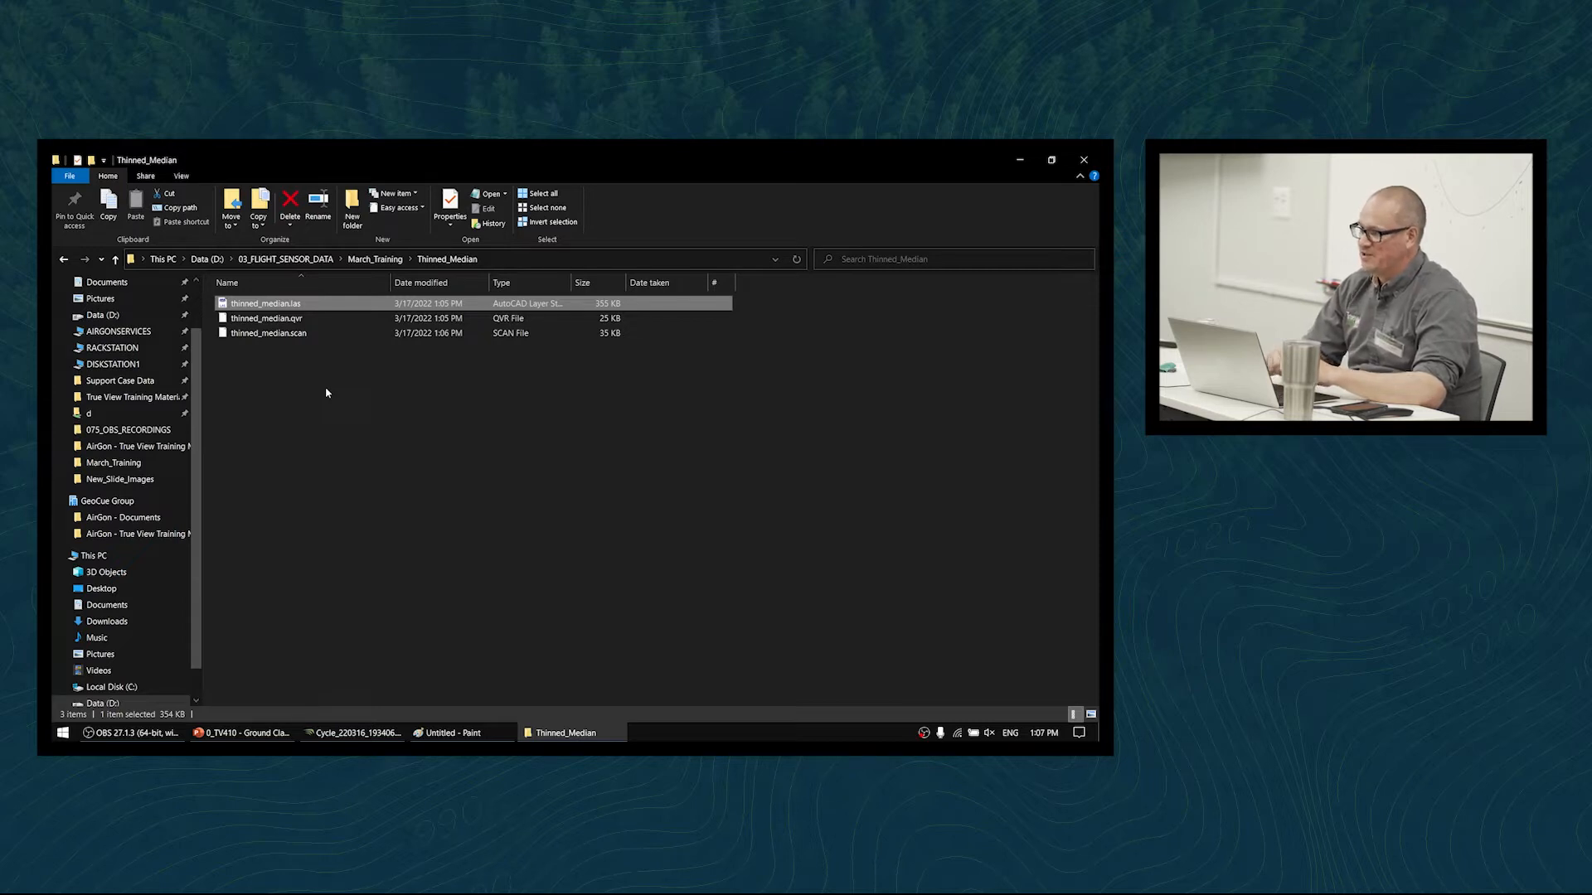
# - Return to LP360 and inspect the LAS-Aligned-Debiased-Smoothed surface in the map
pyautogui.click(365, 733)
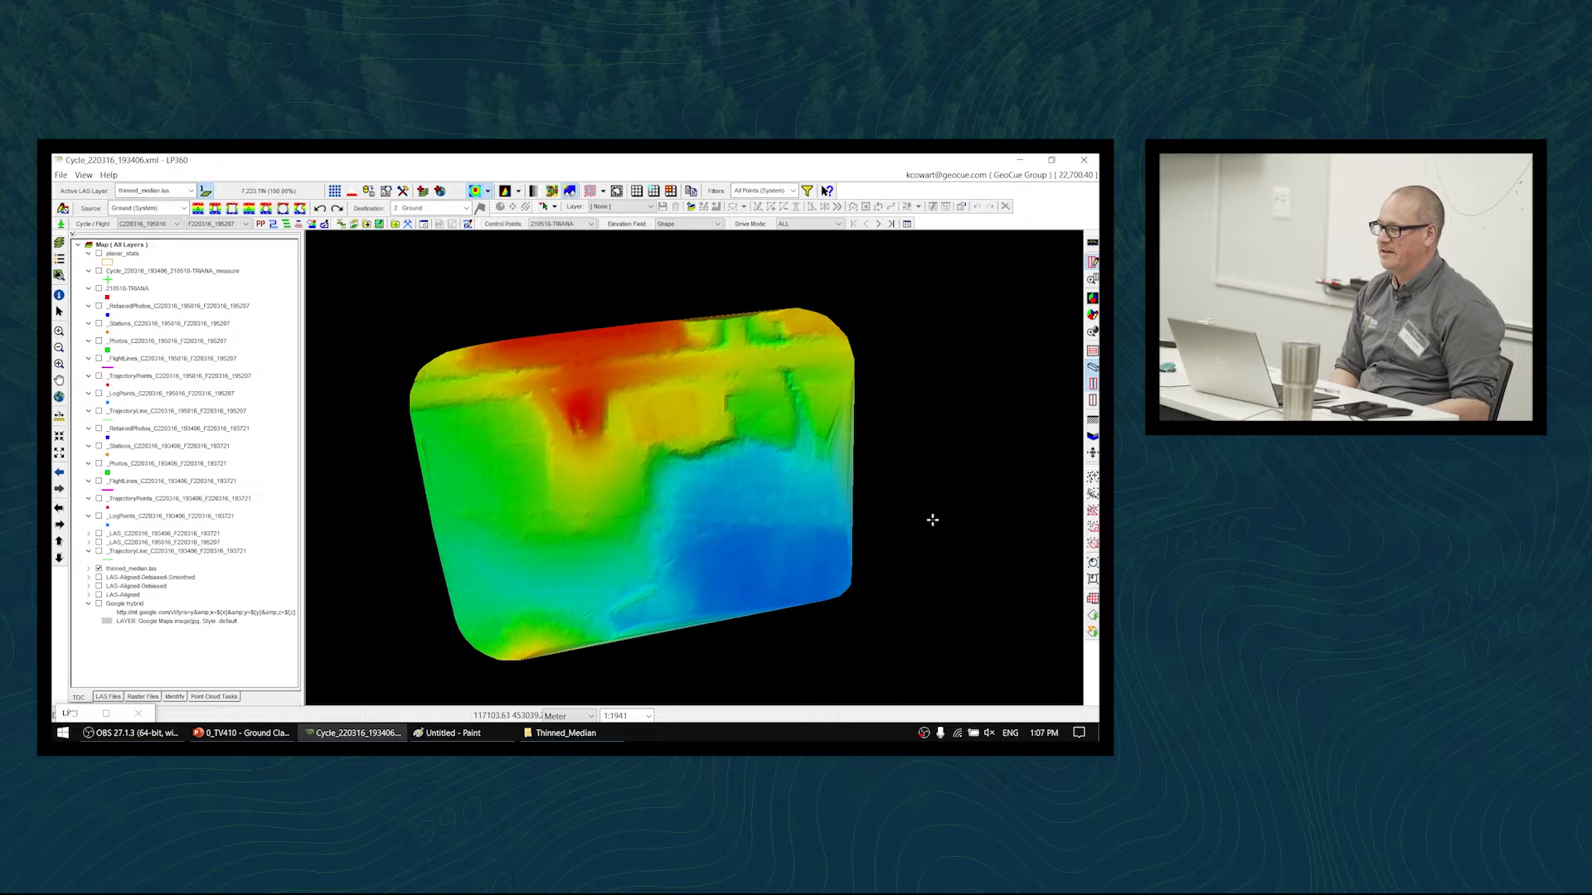
pyautogui.click(566, 733)
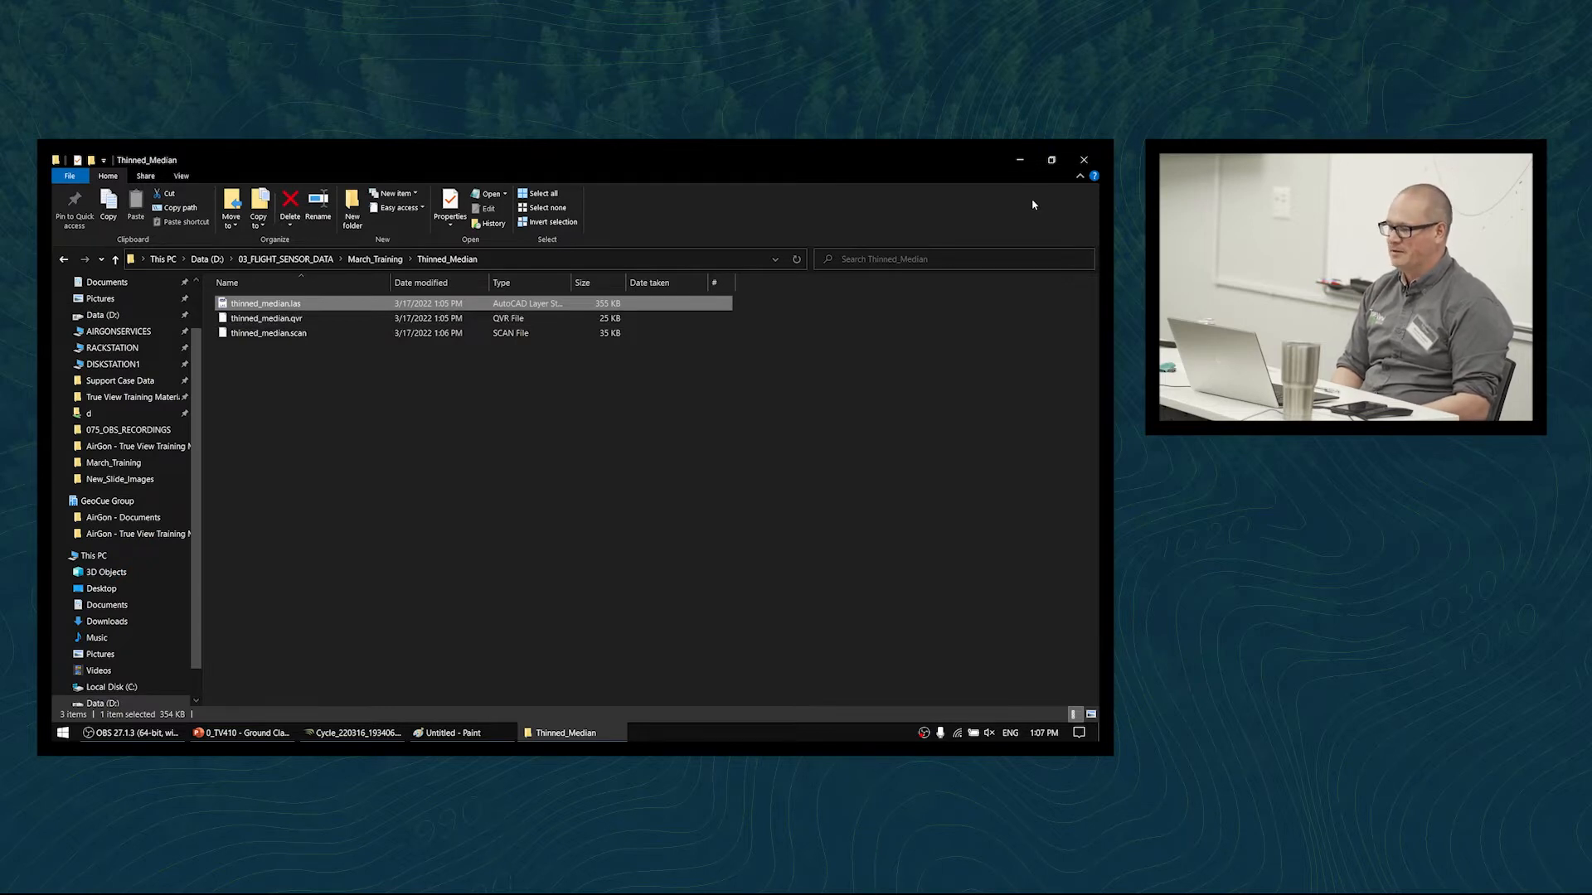
pyautogui.click(1020, 160)
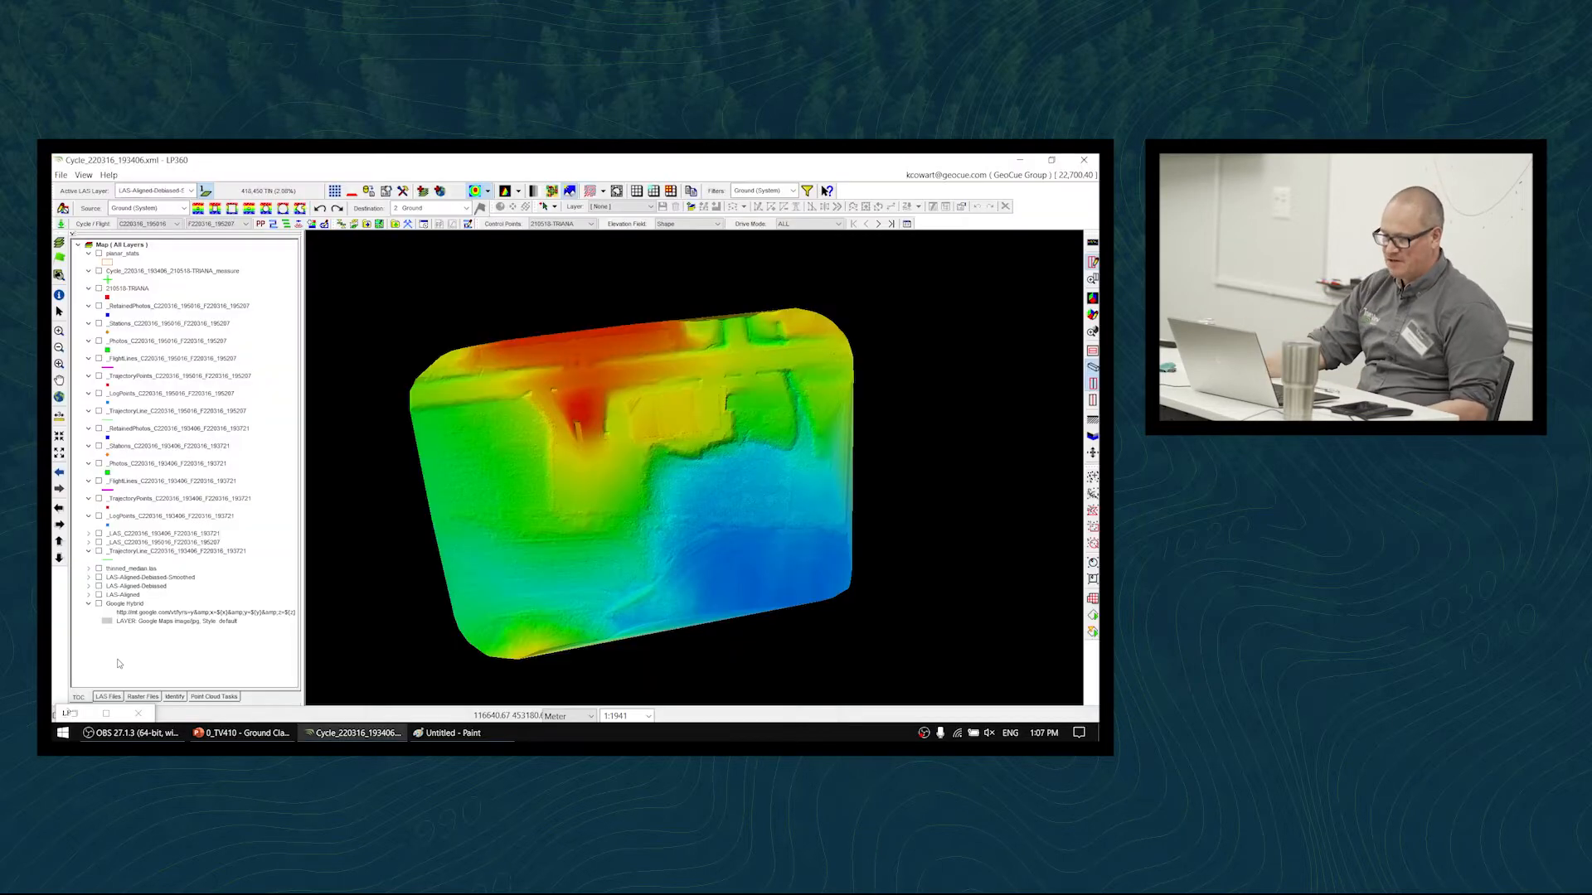
pyautogui.moveTo(774, 478); pyautogui.dragTo(787, 462, button='middle')
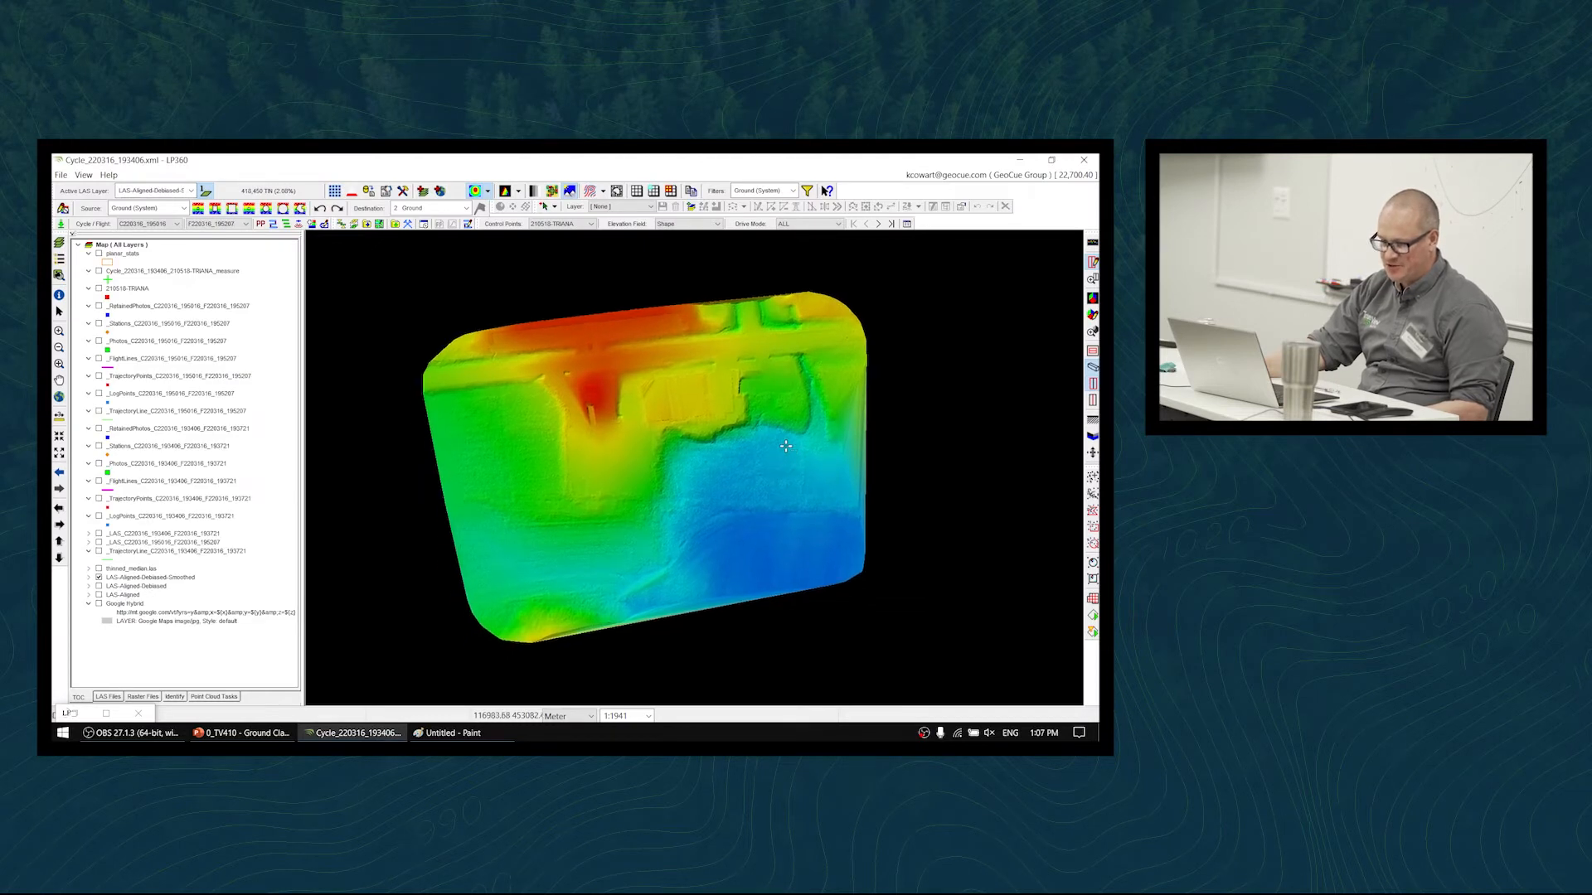
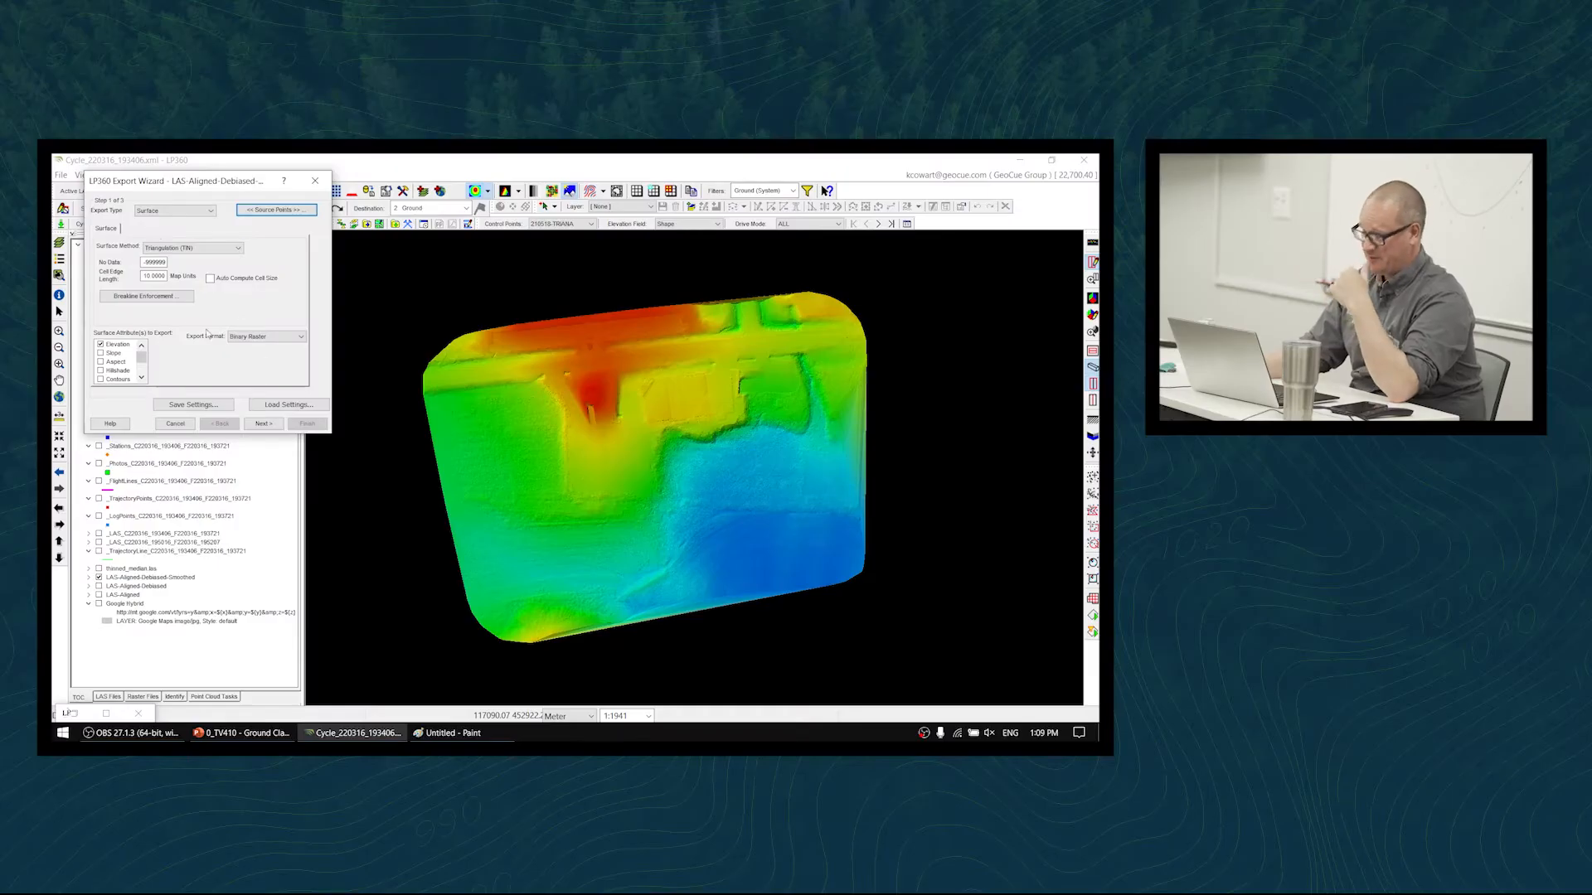
# - Set the surface export format to GeoTIFF and the cell edge length to 1 map unit
pyautogui.click(259, 337)
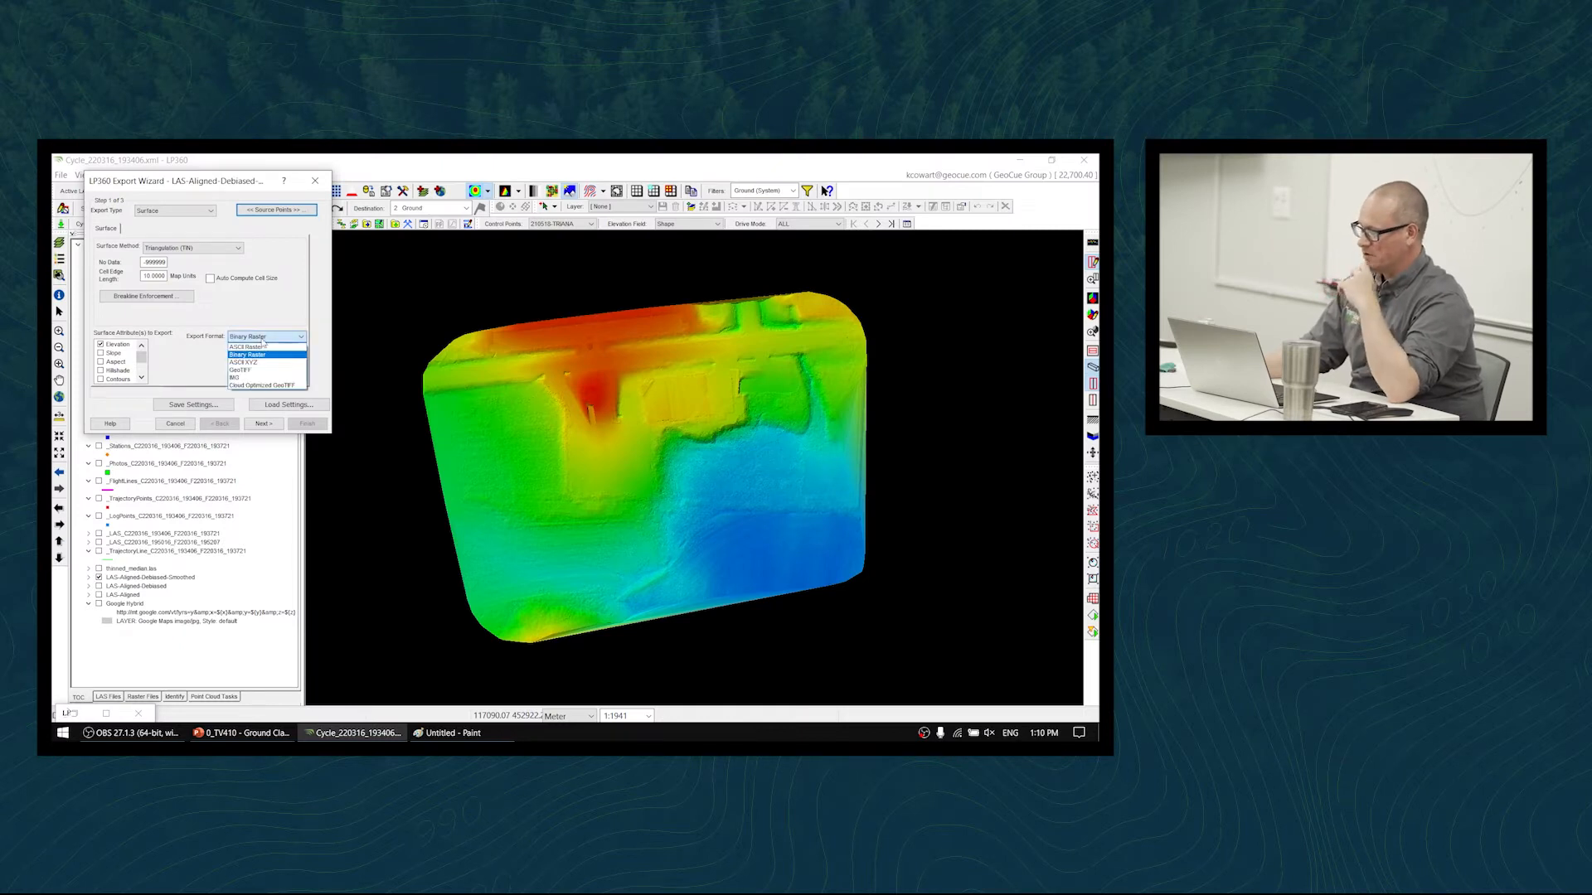
pyautogui.click(267, 370)
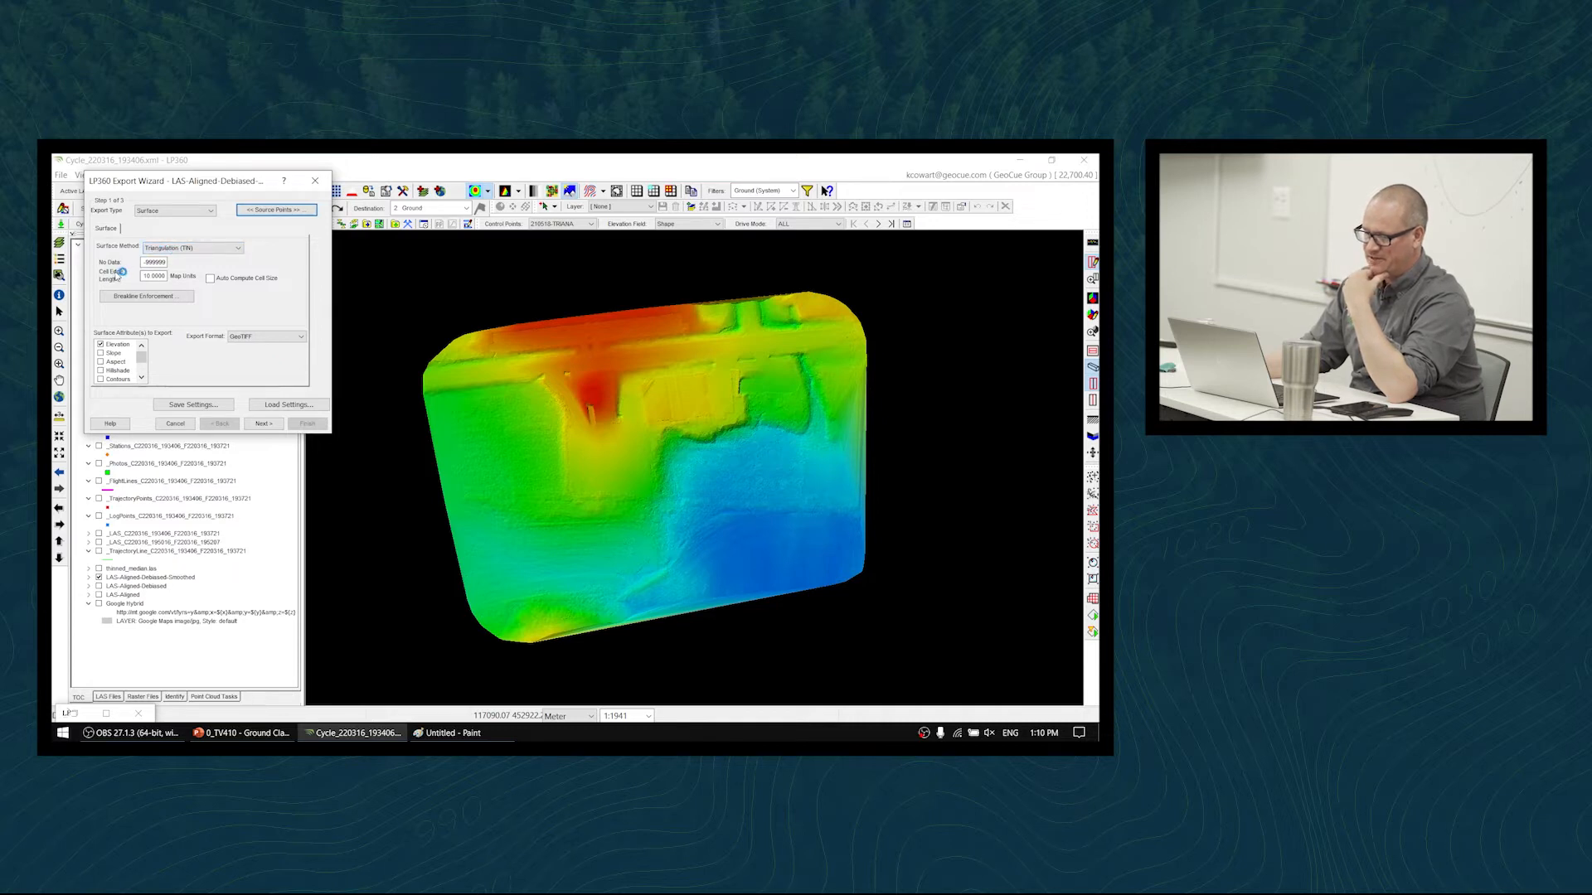
pyautogui.doubleClick(149, 276)
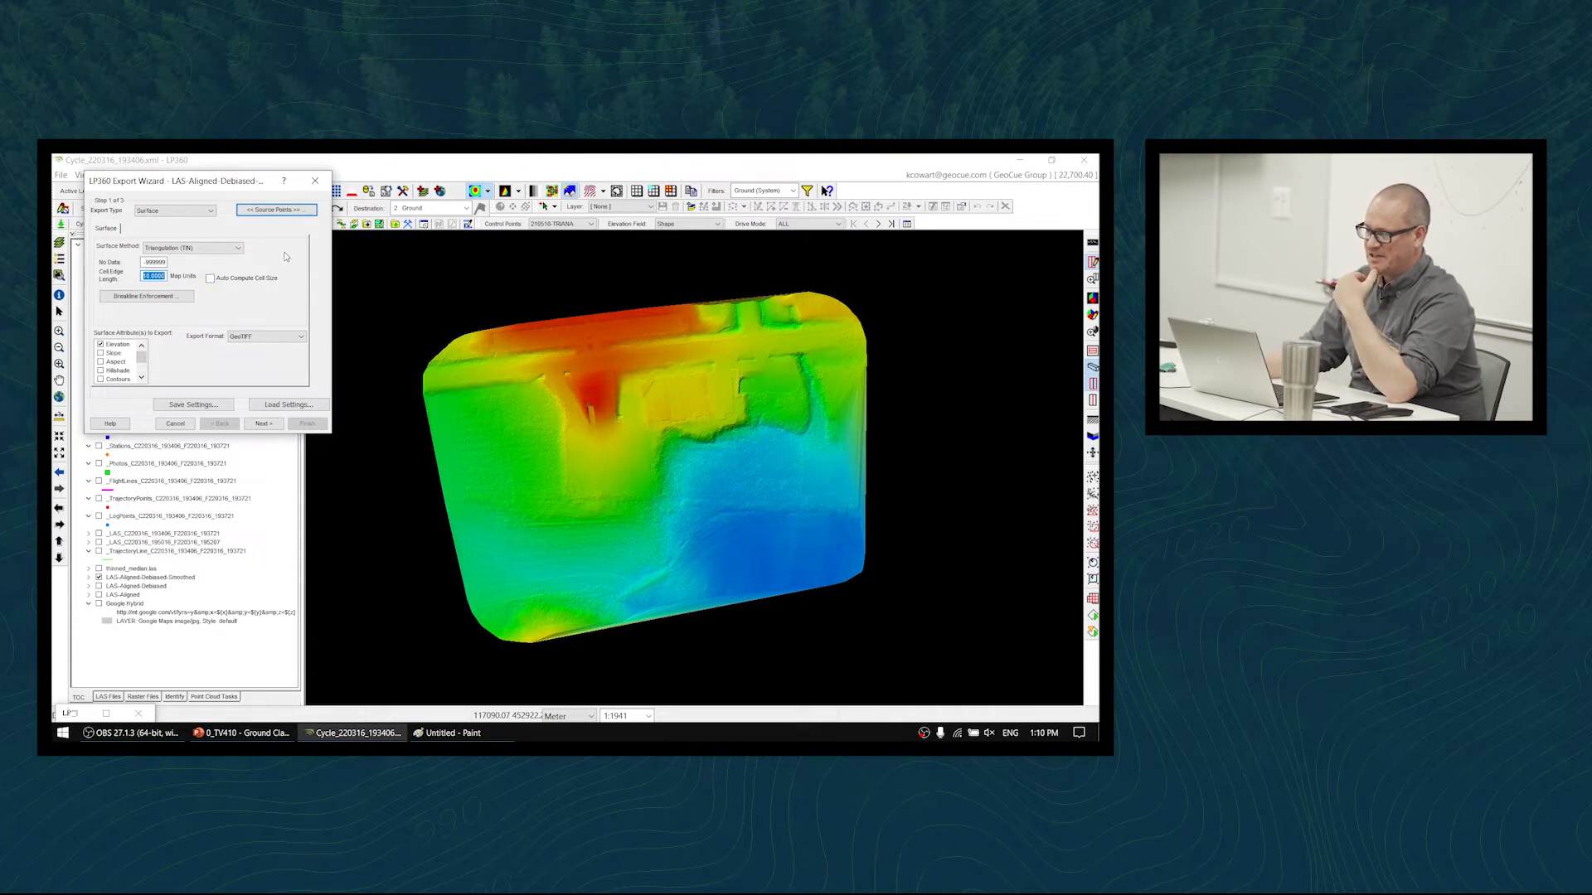
pyautogui.write('0.05')
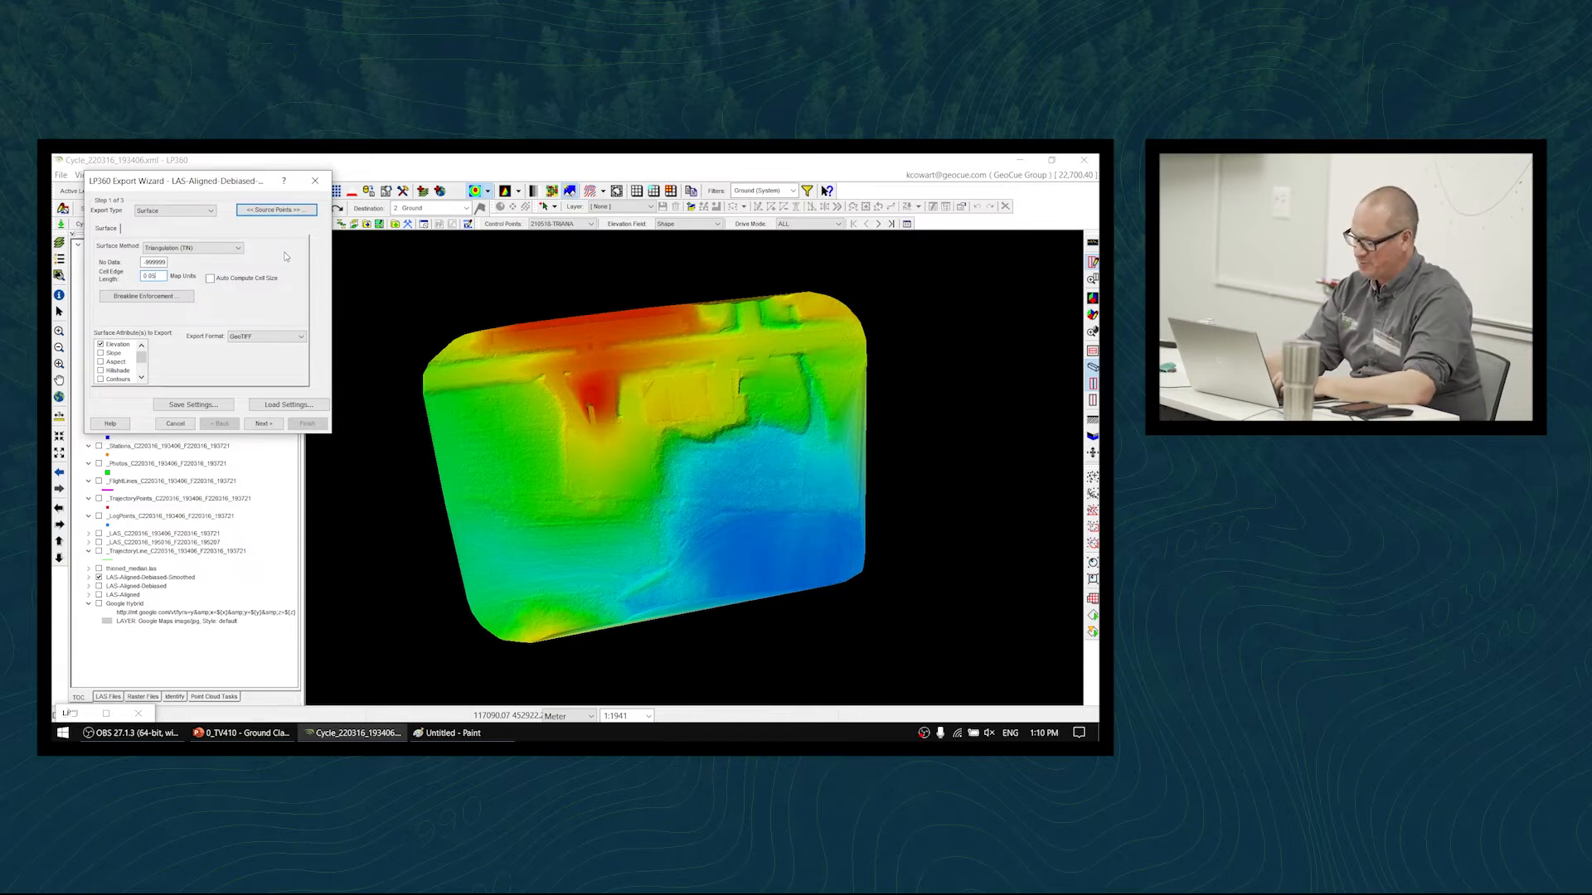
pyautogui.press('BackSpace')
pyautogui.press('BackSpace')
pyautogui.press('BackSpace')
pyautogui.press('BackSpace')
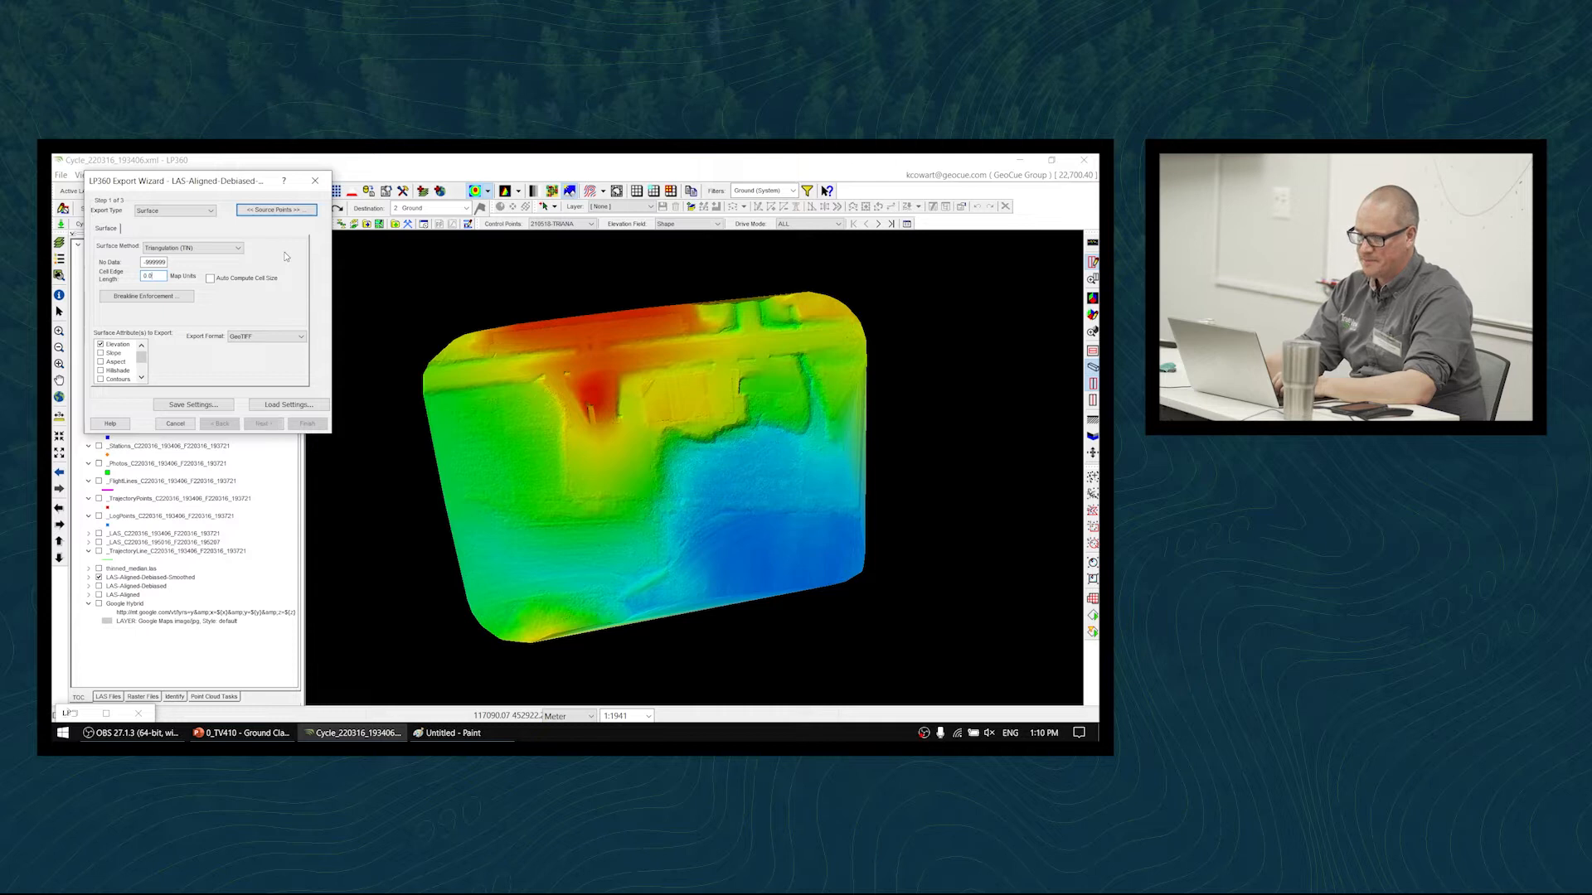
pyautogui.write('1')
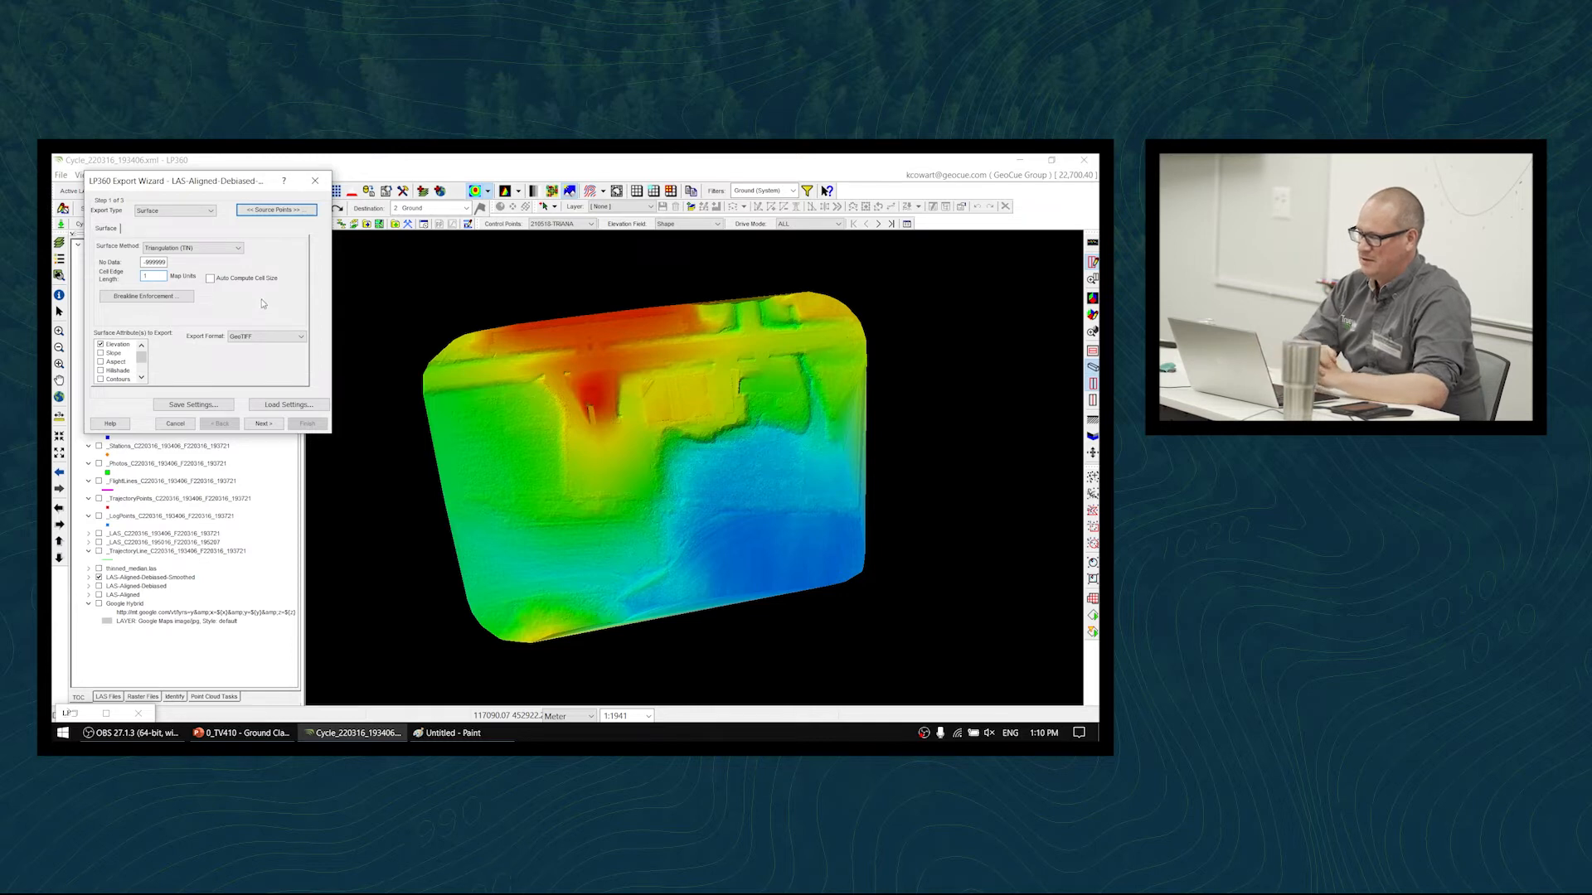
# - Keep Elevation as the exported surface attribute and the active LiDAR layer's extent, and proceed to the export file settings
pyautogui.click(123, 347)
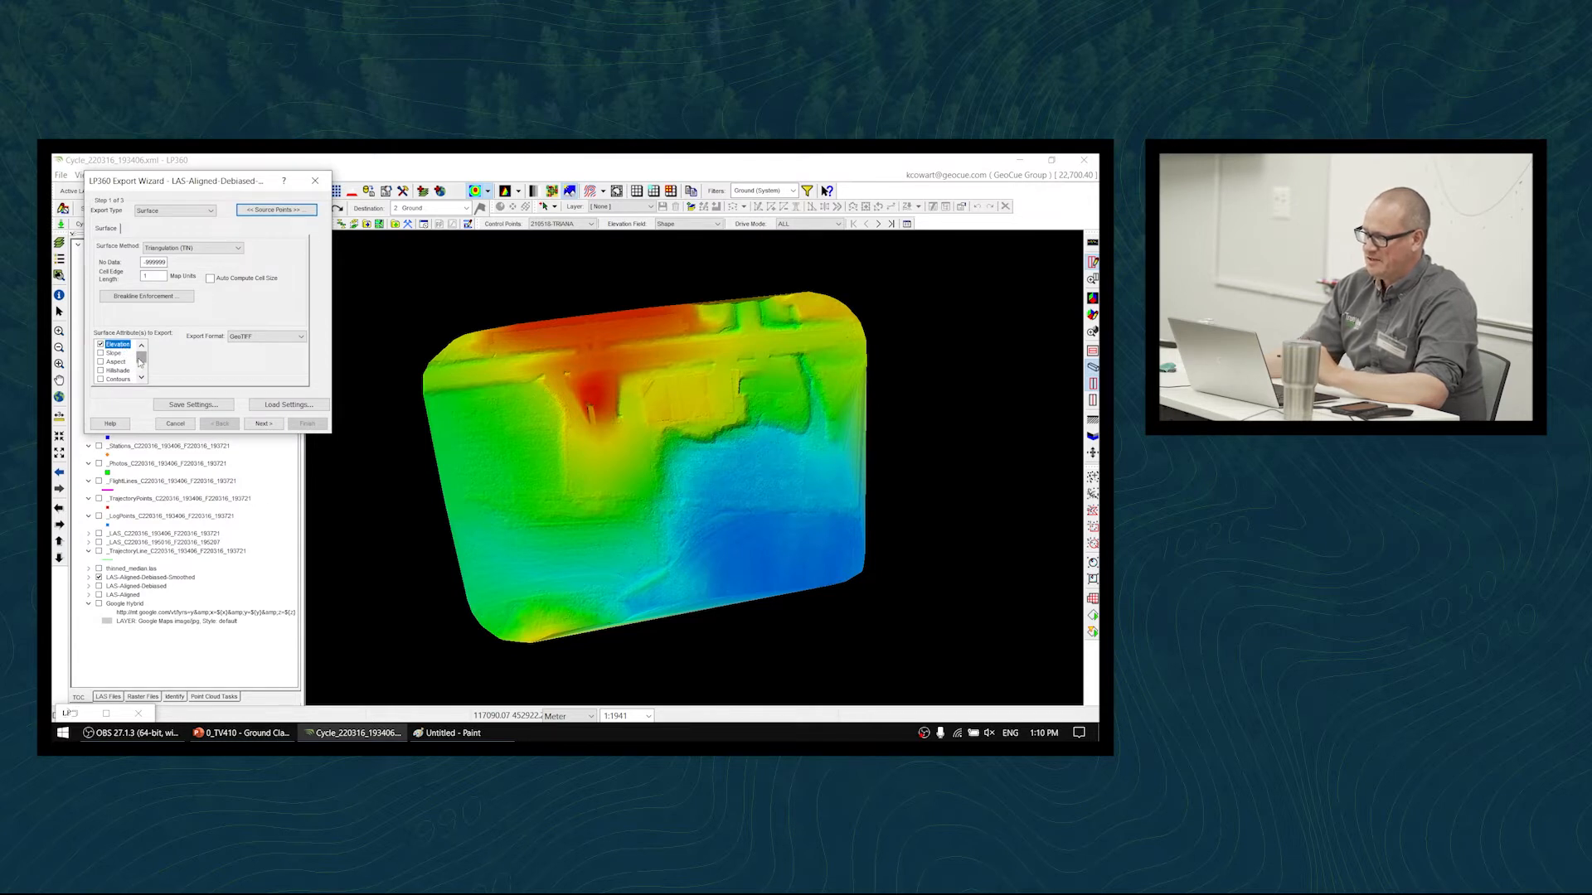
pyautogui.scroll(-1, 140, 361)
pyautogui.moveTo(141, 363); pyautogui.dragTo(140, 373)
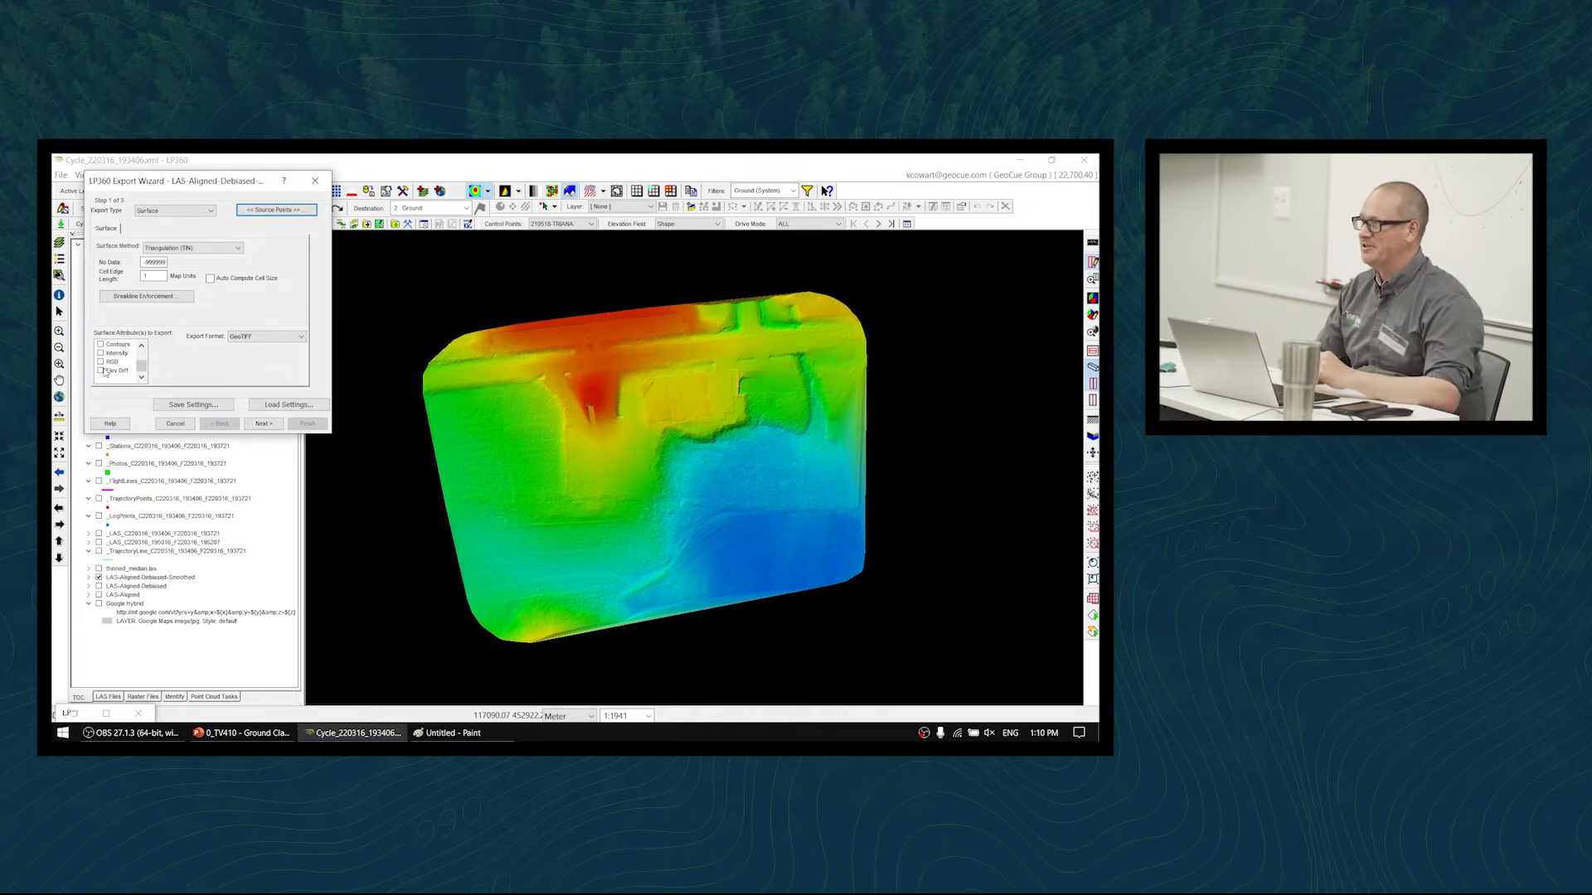
pyautogui.scroll(2, 136, 372)
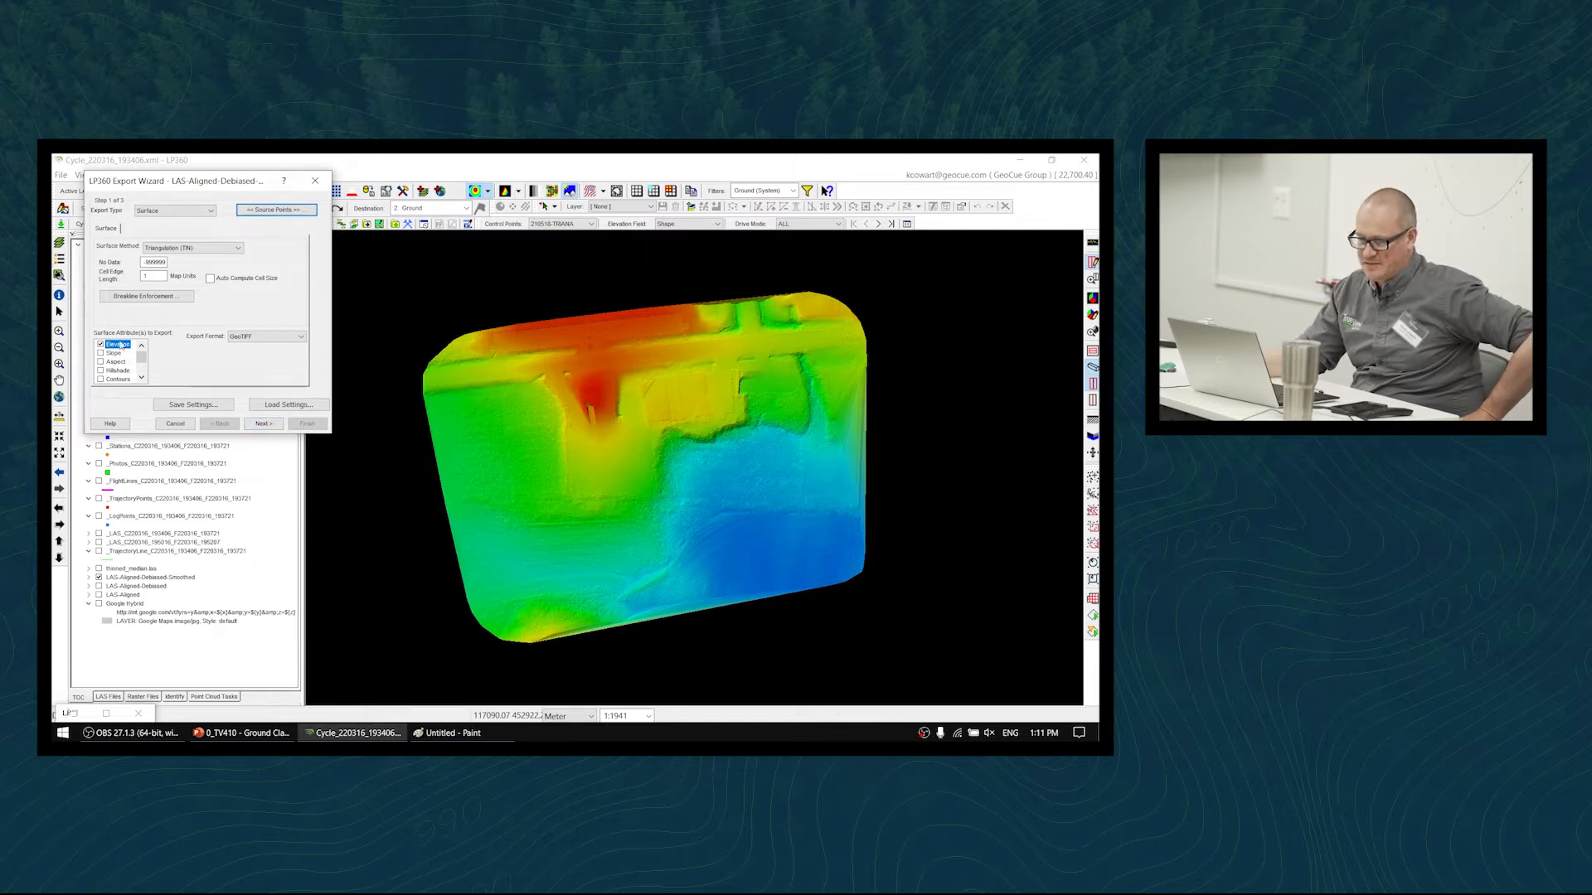
pyautogui.click(264, 424)
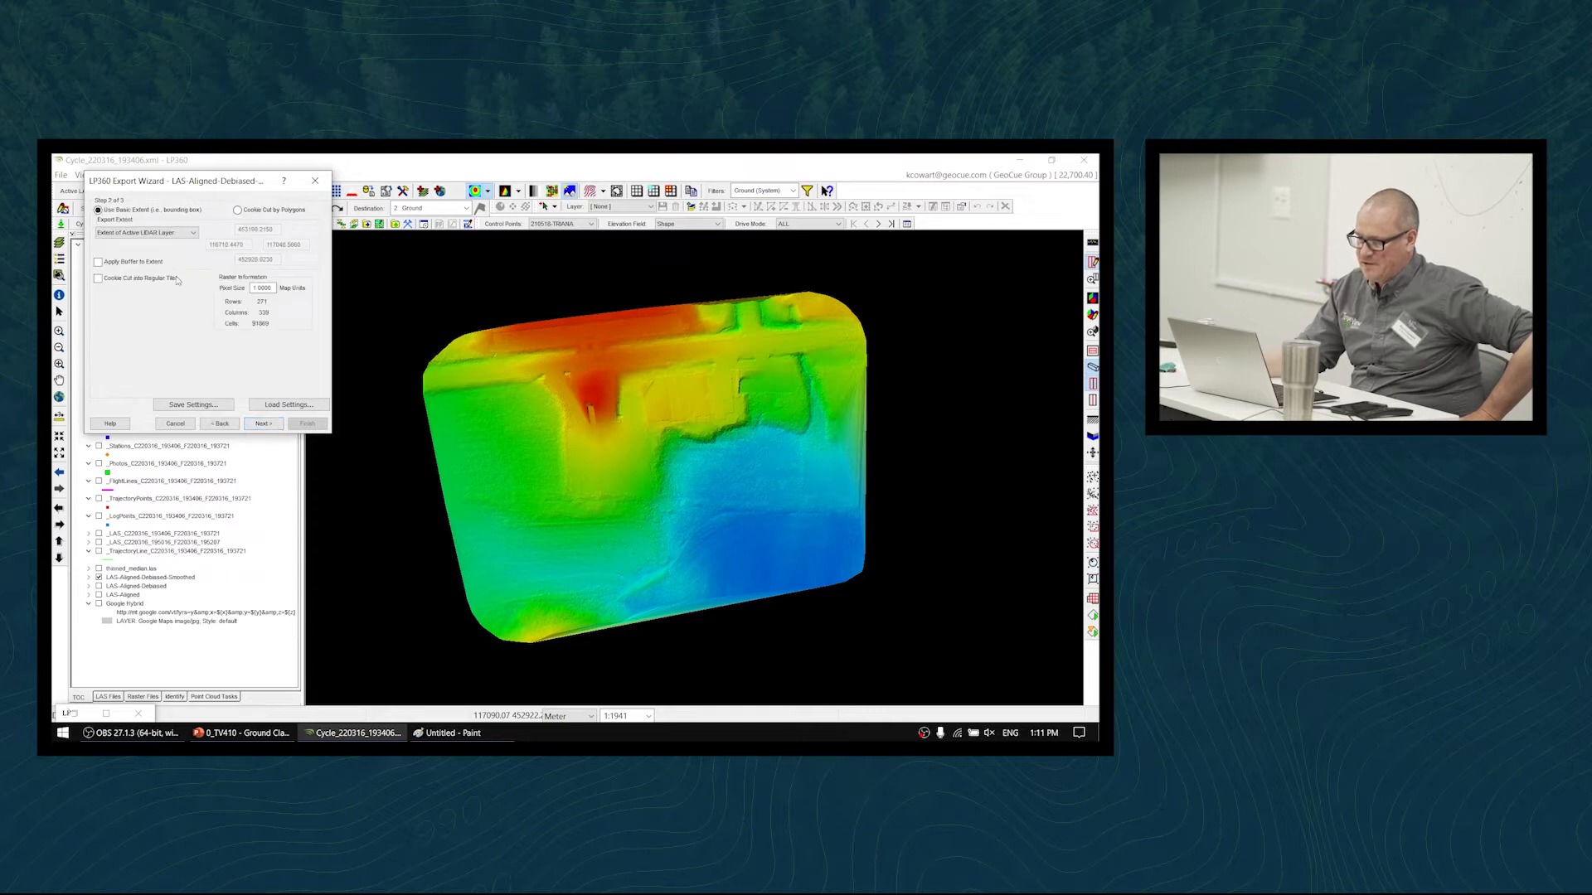
pyautogui.click(262, 424)
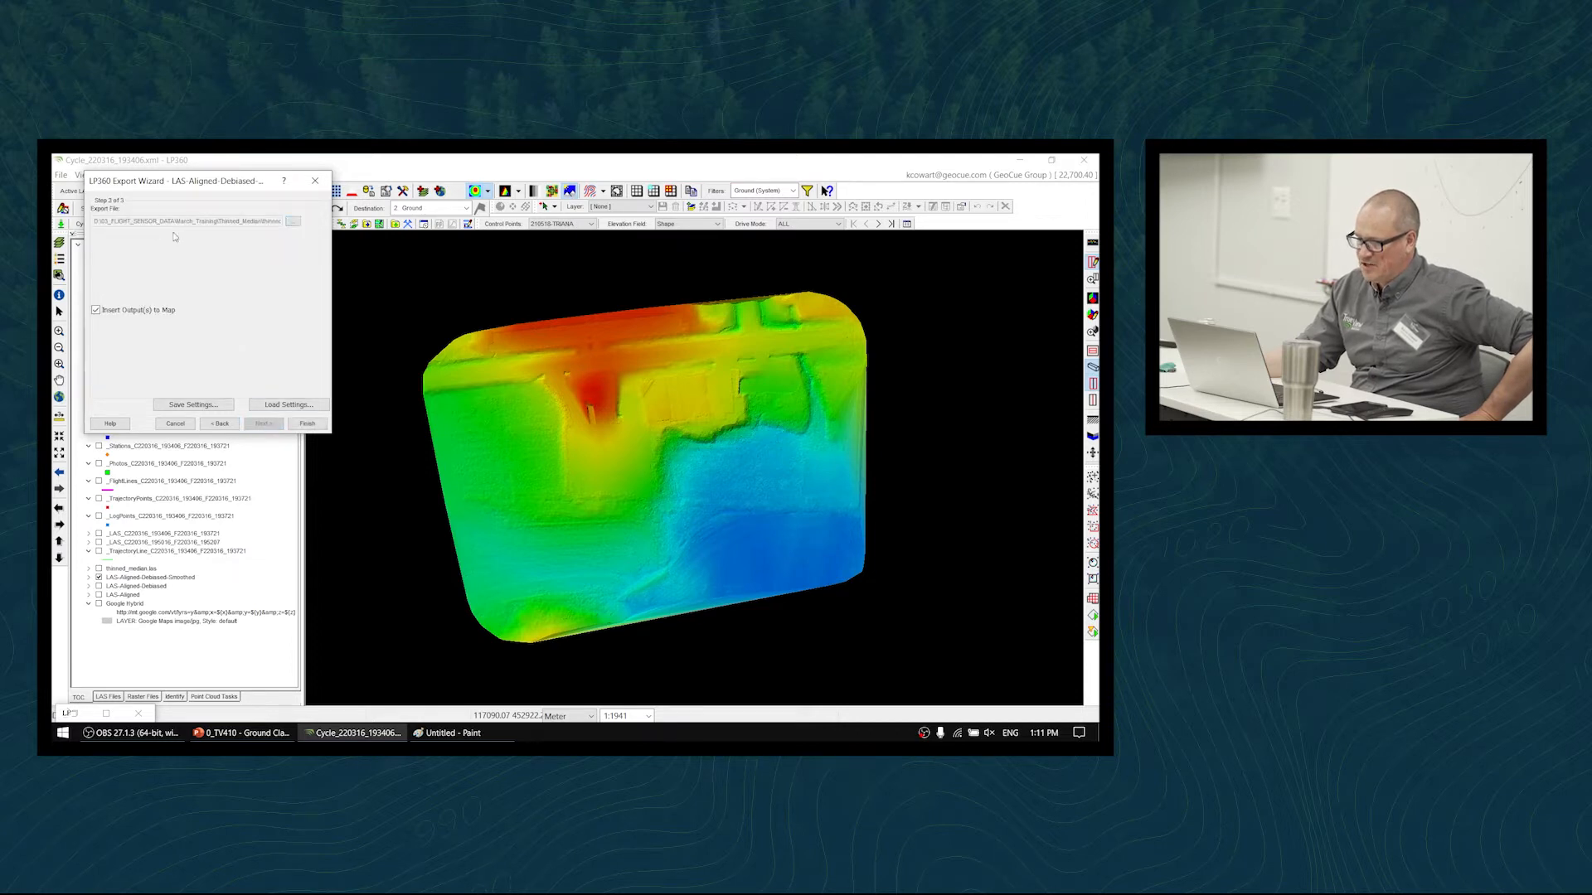
# - Create a folder named Grid_1m in March_Training and open it as the export destination
pyautogui.click(293, 222)
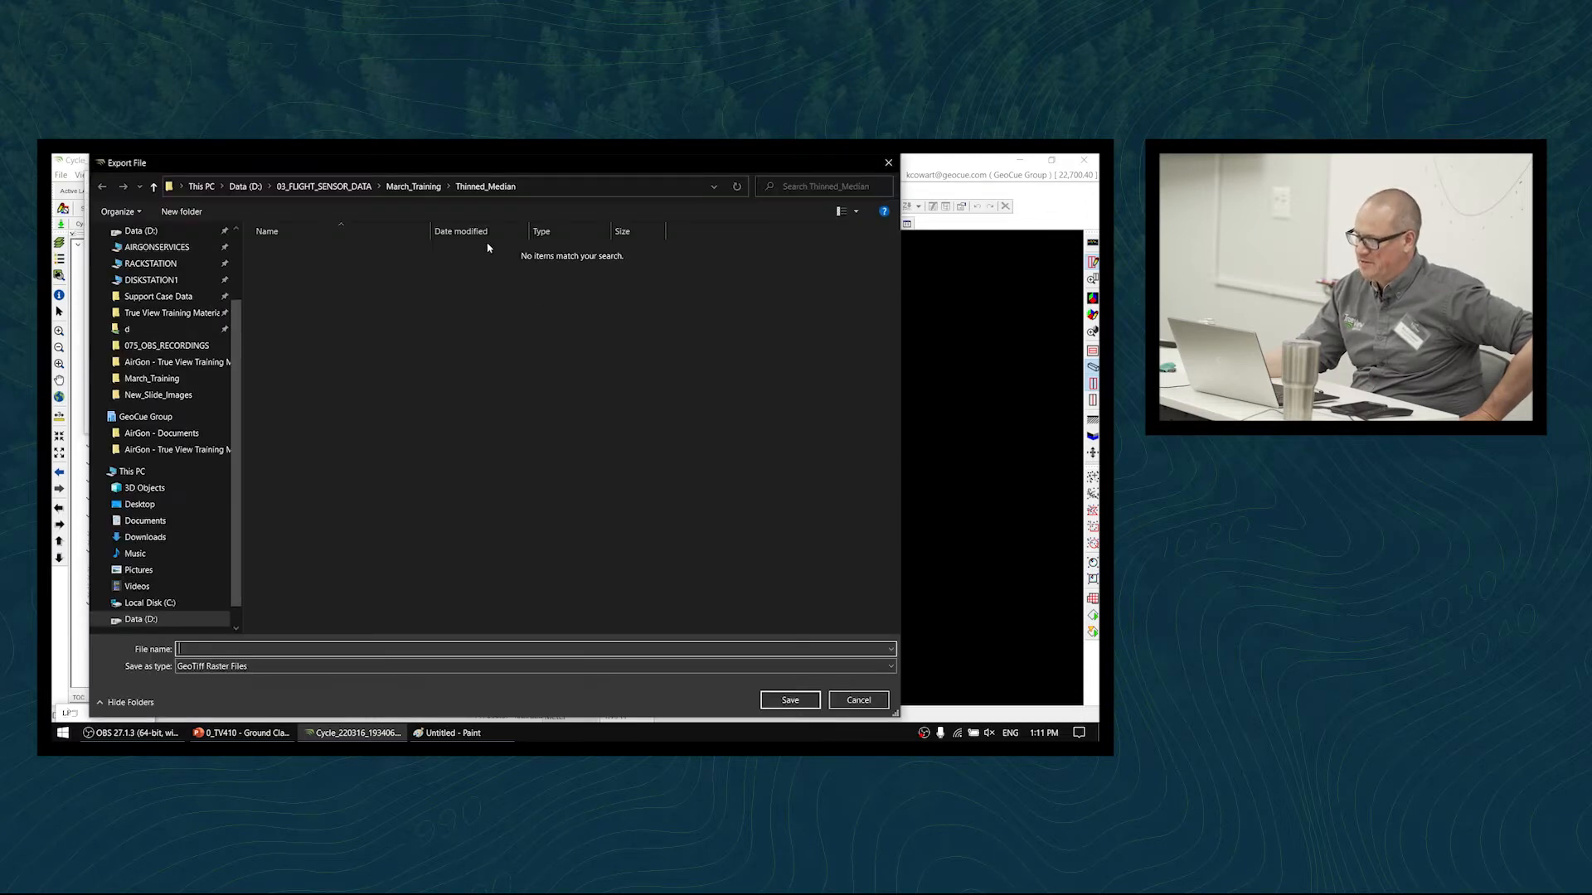
pyautogui.click(413, 186)
pyautogui.rightClick(394, 495)
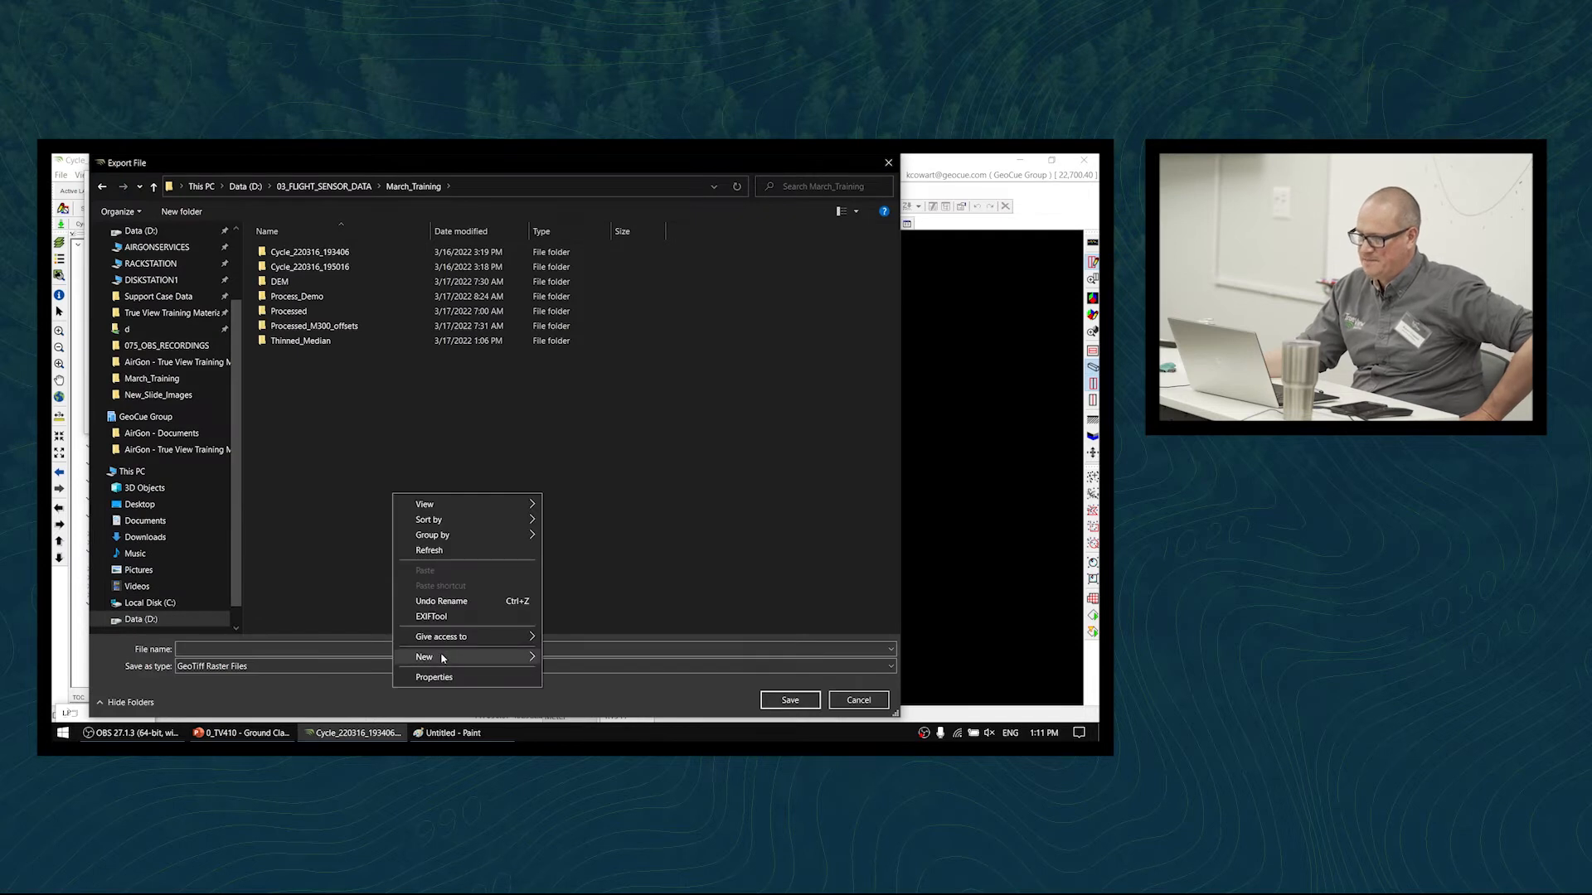
pyautogui.moveTo(464, 656)
pyautogui.click(615, 481)
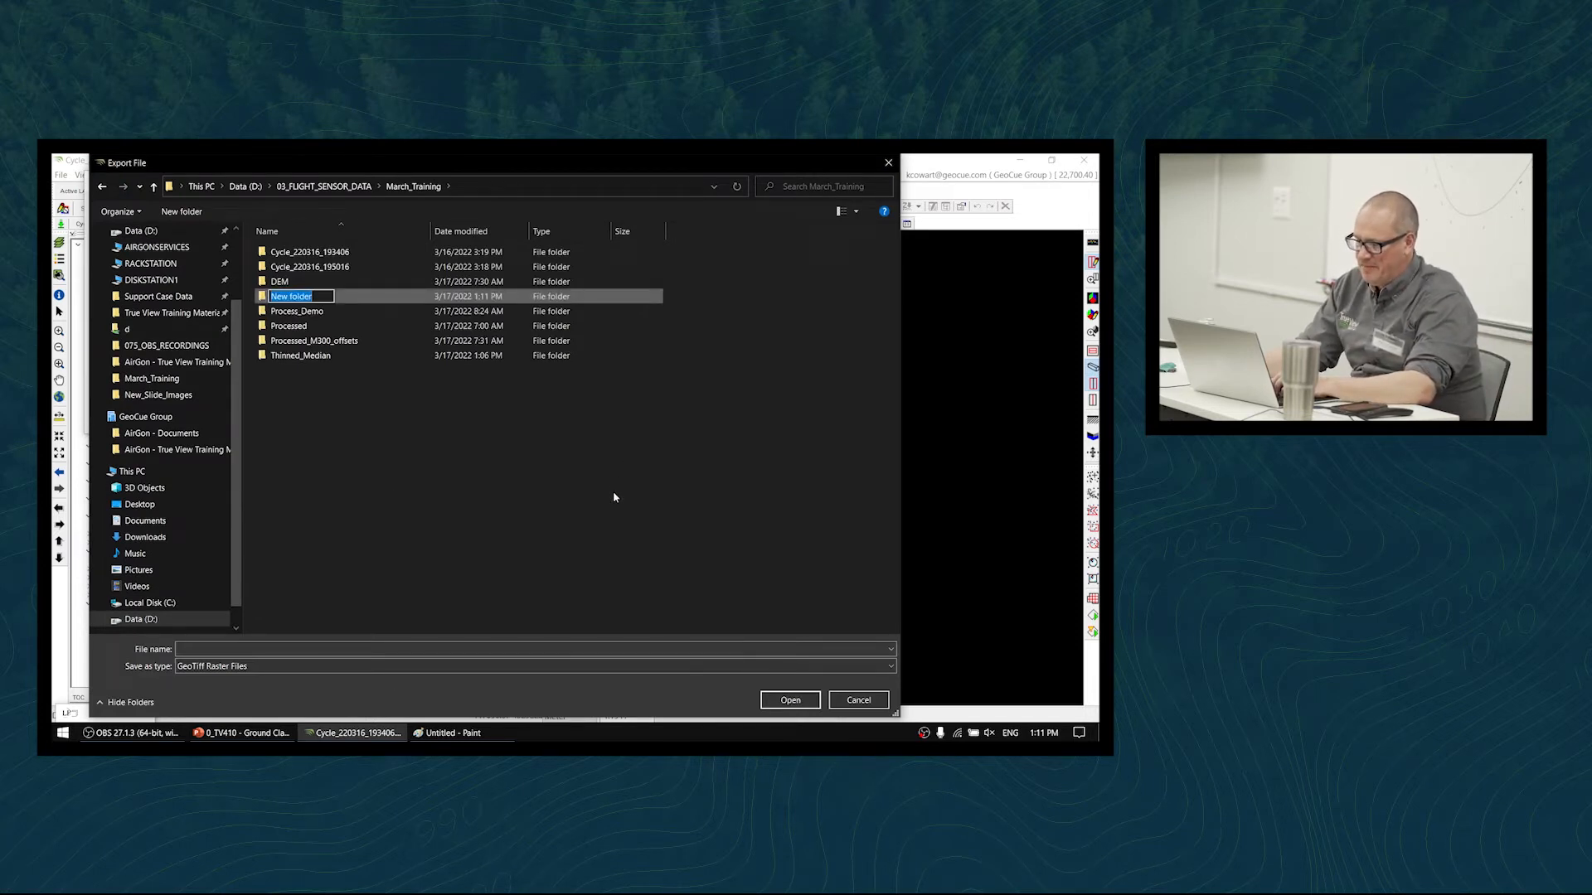
pyautogui.write('Grid')
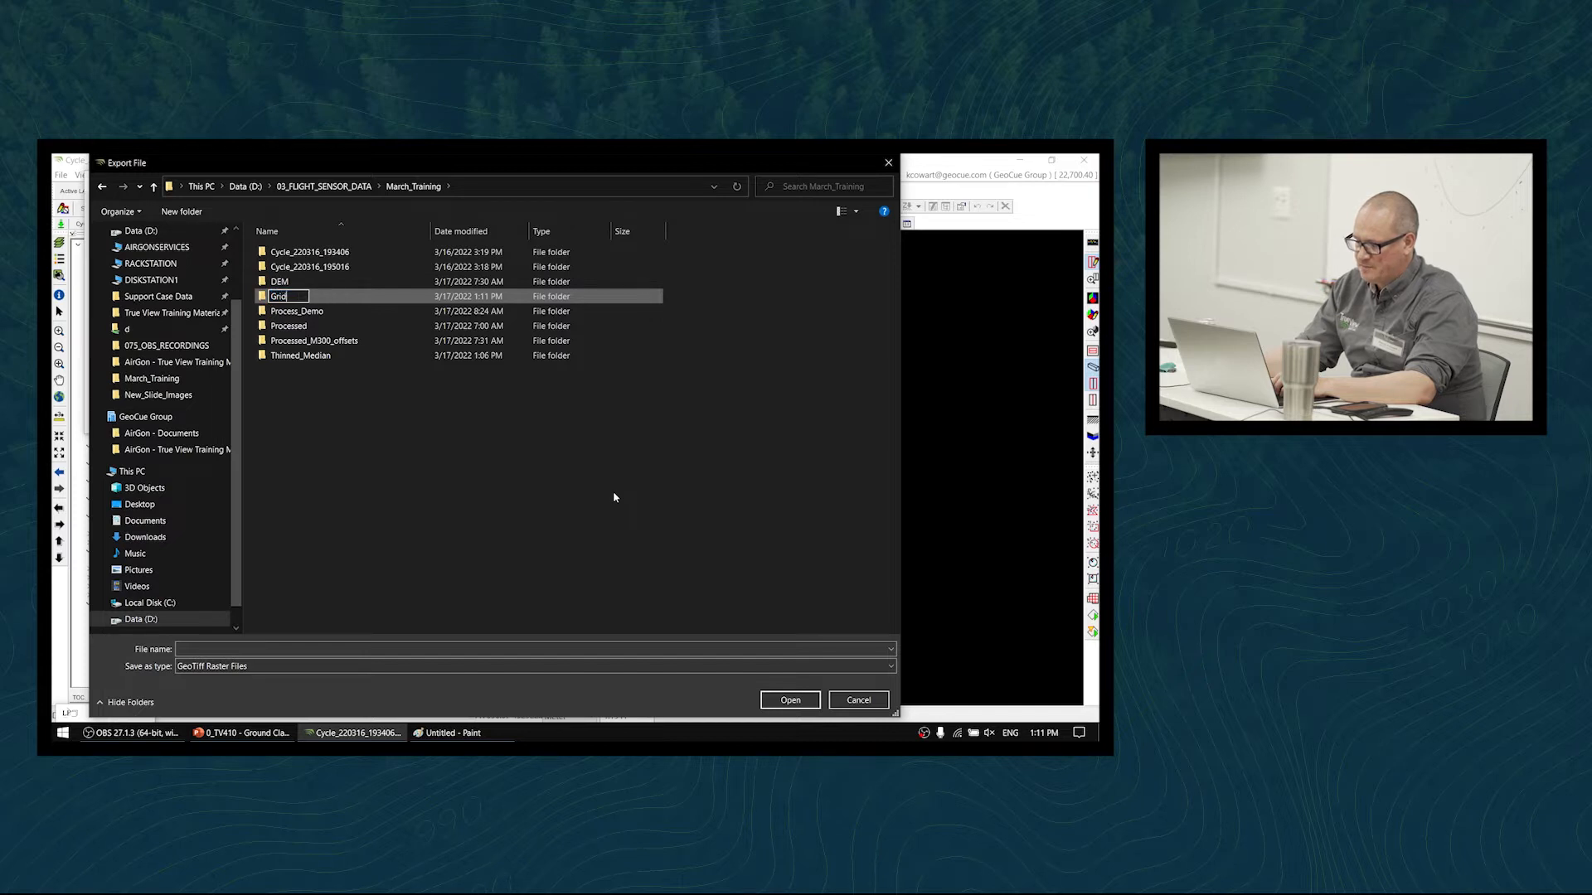
pyautogui.write('_1m')
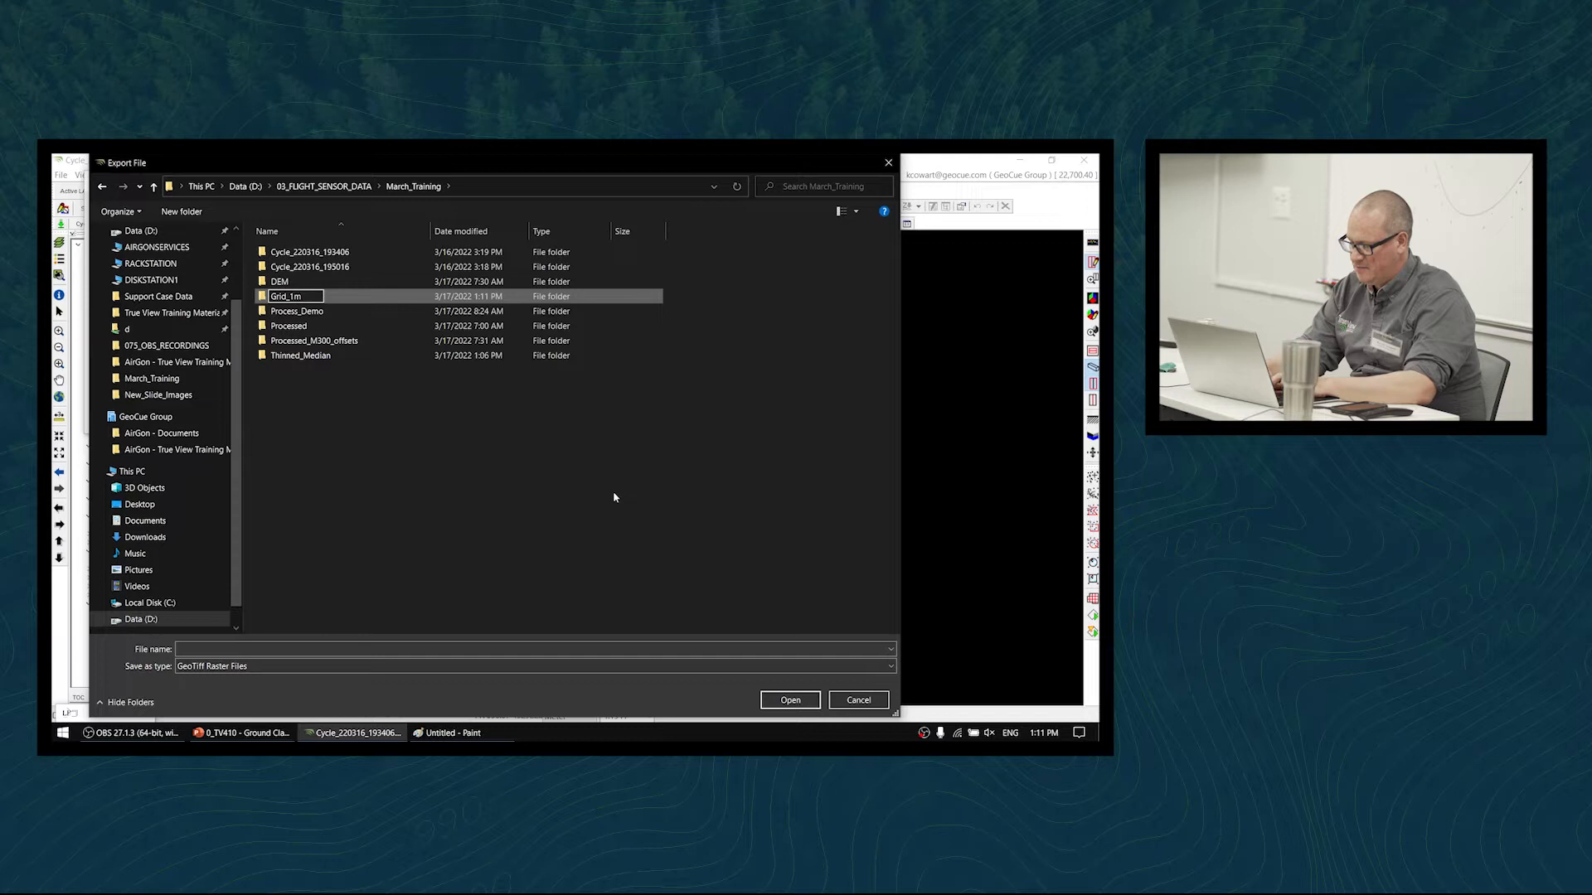
pyautogui.press('Return')
pyautogui.press('Return')
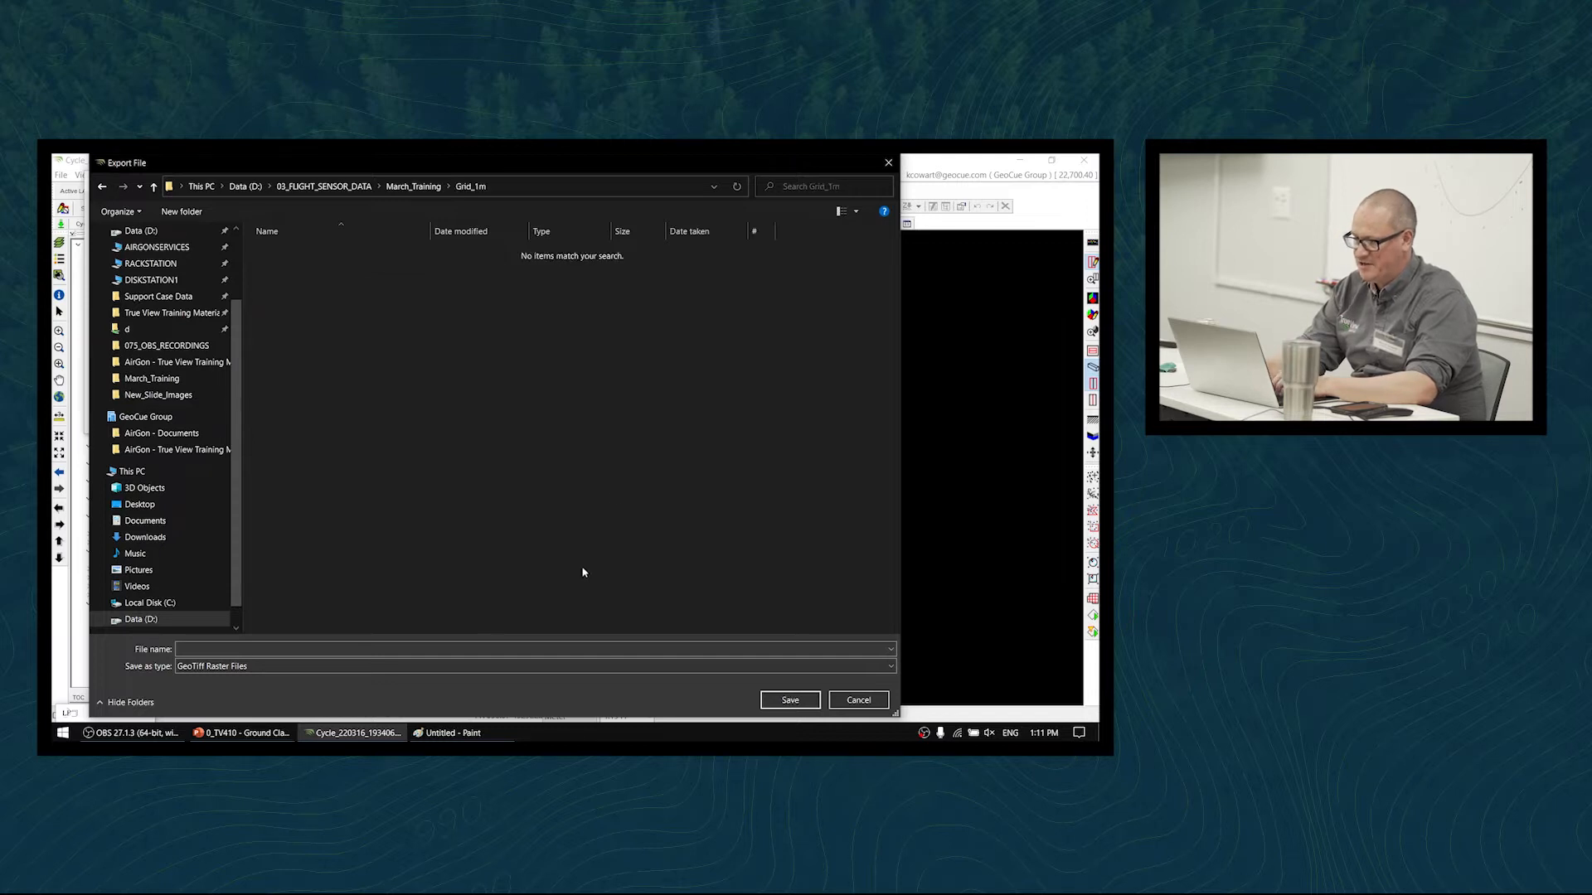
# - Name the export file Grid_1m and save the GeoTIFF raster in the Grid_1m folder
pyautogui.click(542, 649)
pyautogui.write('Gri')
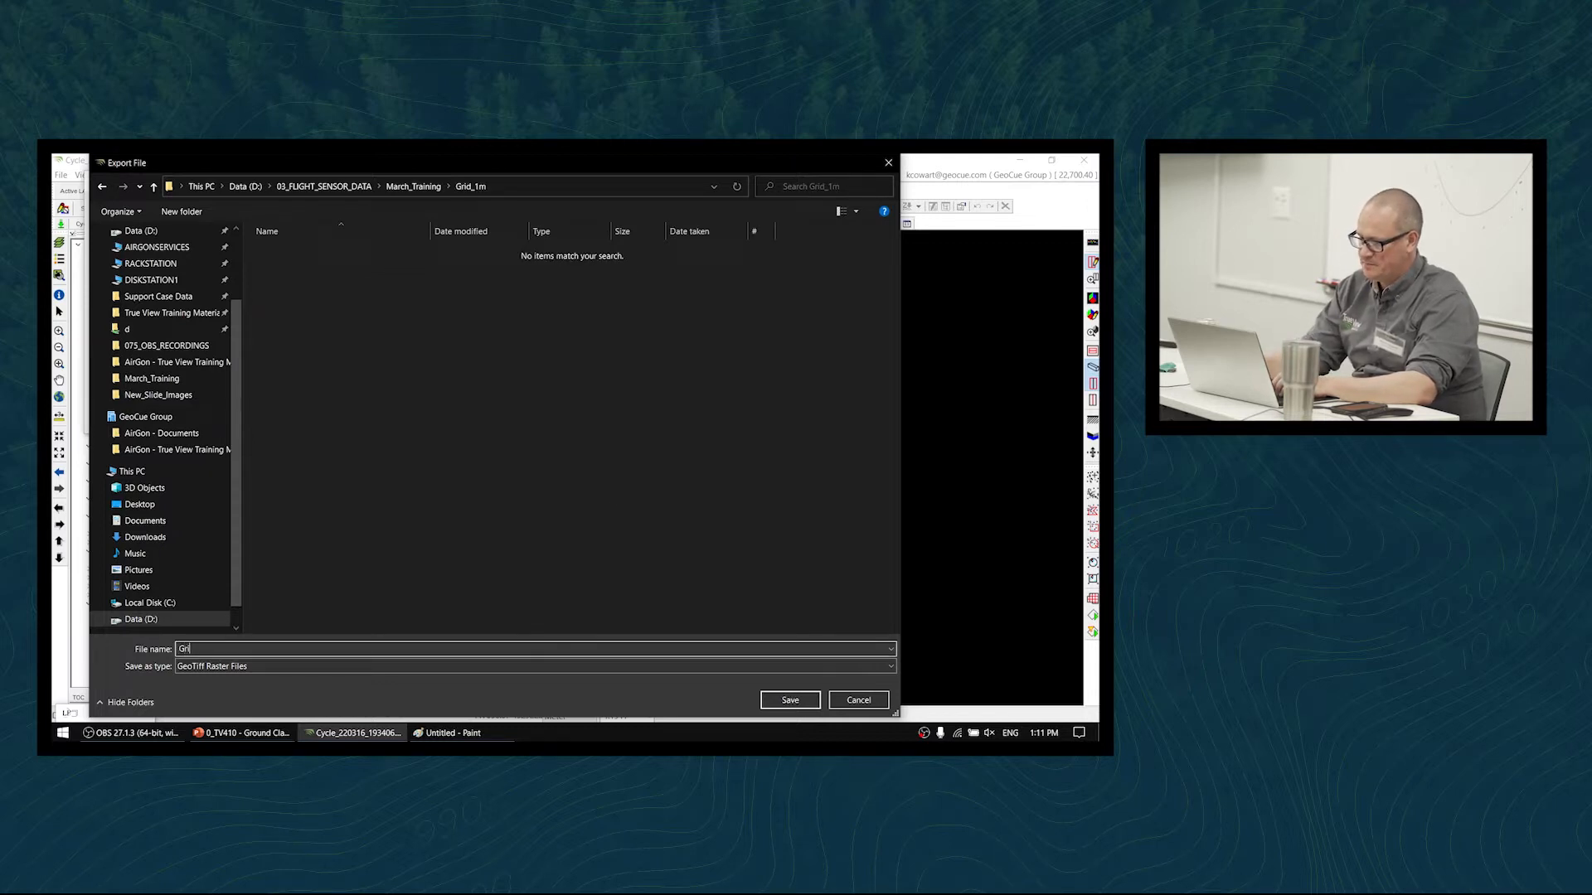
pyautogui.write('d_1m')
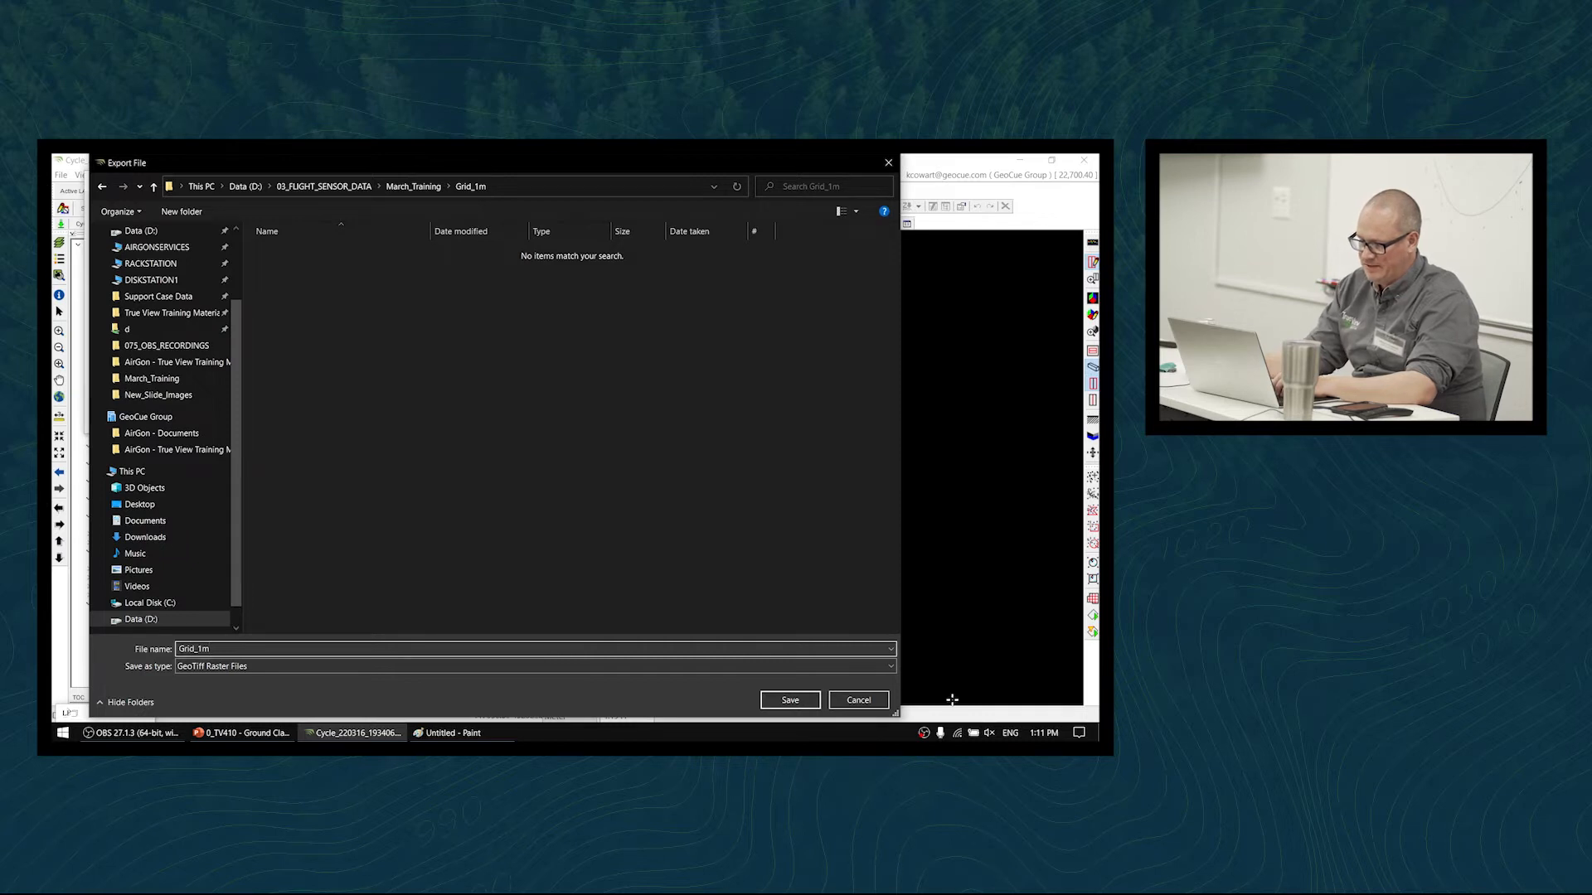
pyautogui.click(790, 700)
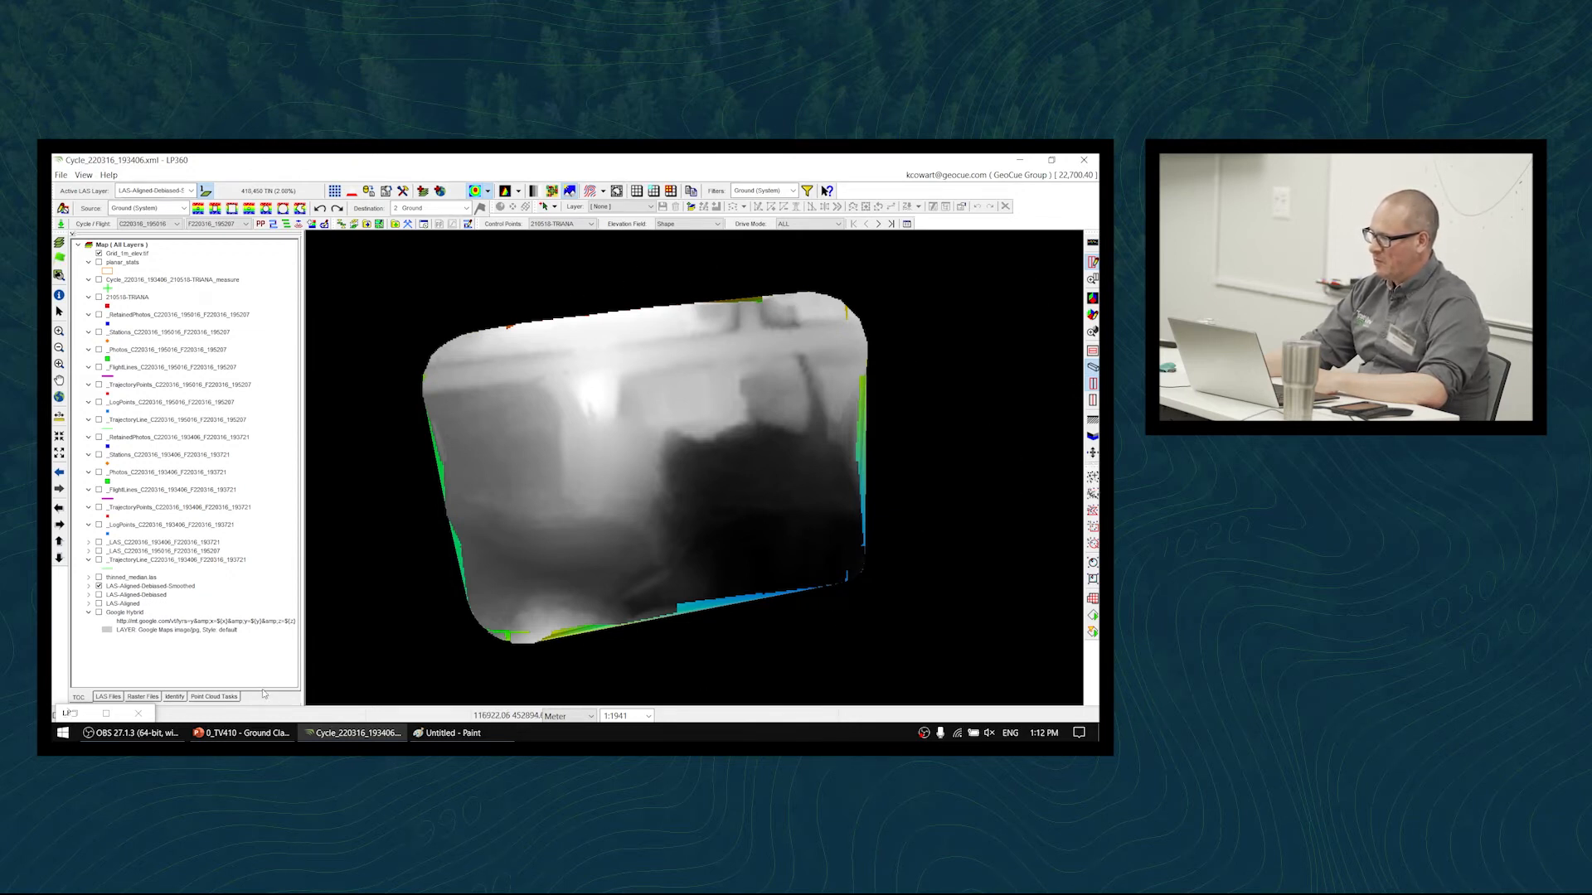
# - Switch to File Explorer, check the exported Grid_1m_elev.tif in 03_FLIGHT_SENSOR_DATA > March_Training > Grid_1m, and return to LP360
pyautogui.press('super+e')
pyautogui.click(163, 373)
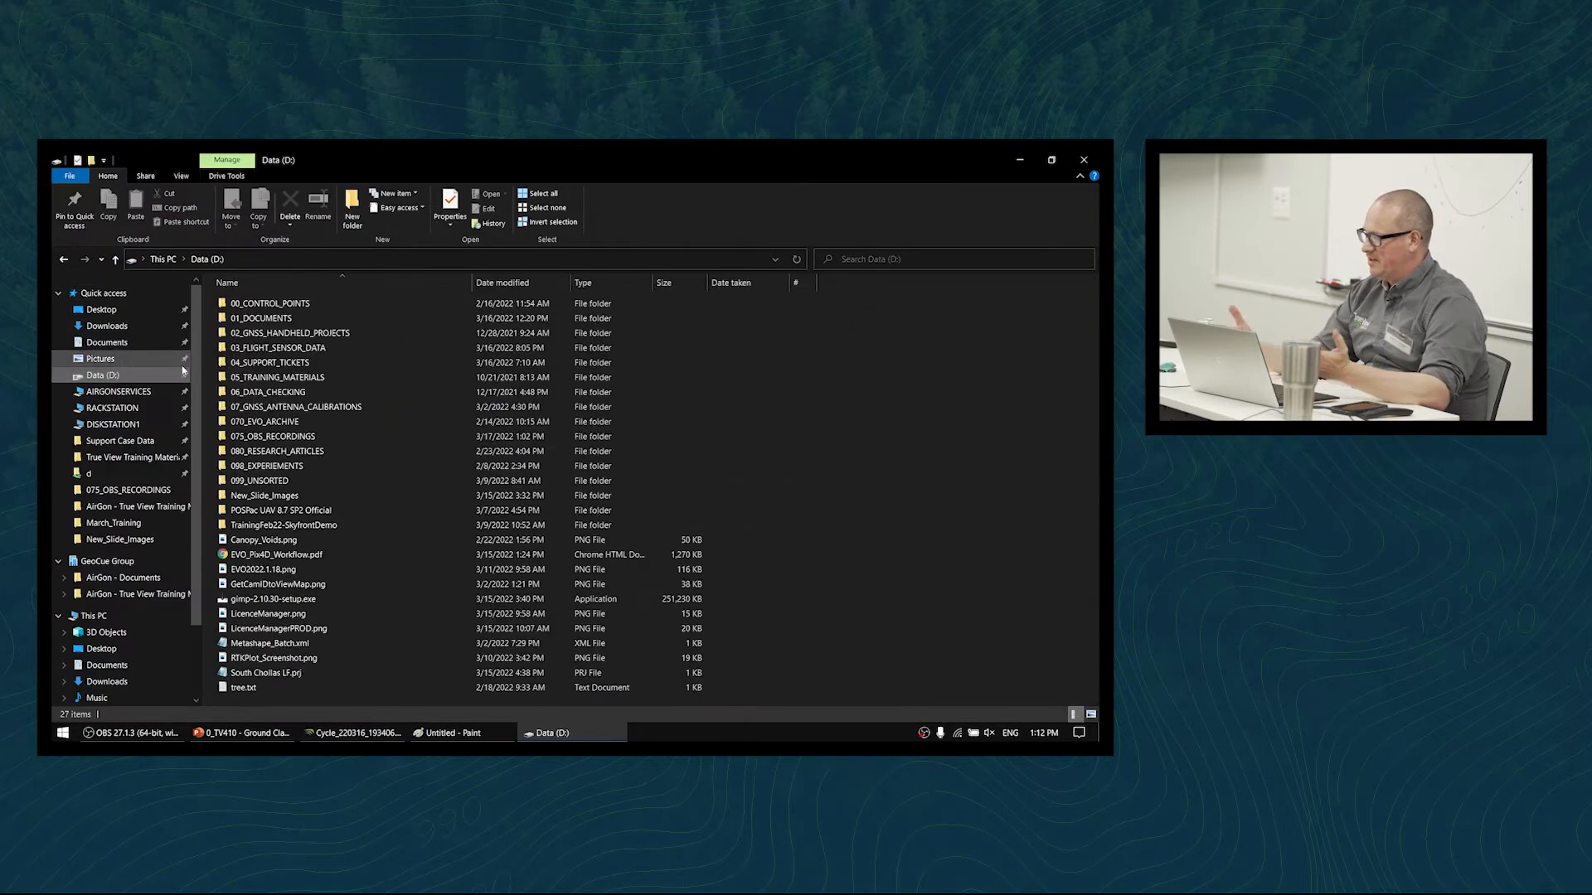
pyautogui.doubleClick(319, 348)
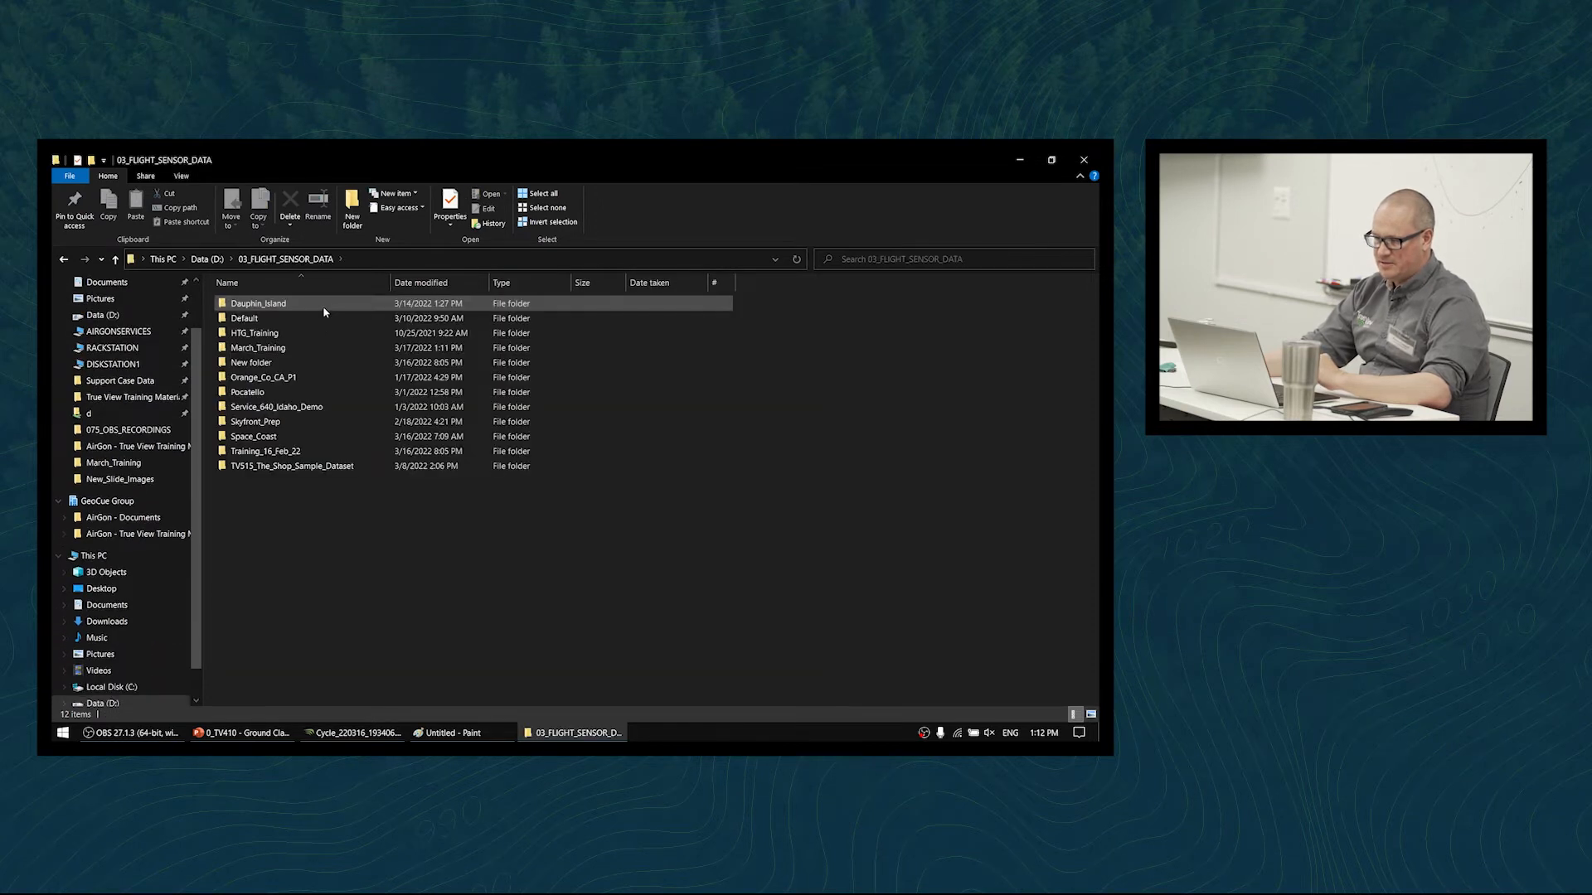
pyautogui.doubleClick(318, 354)
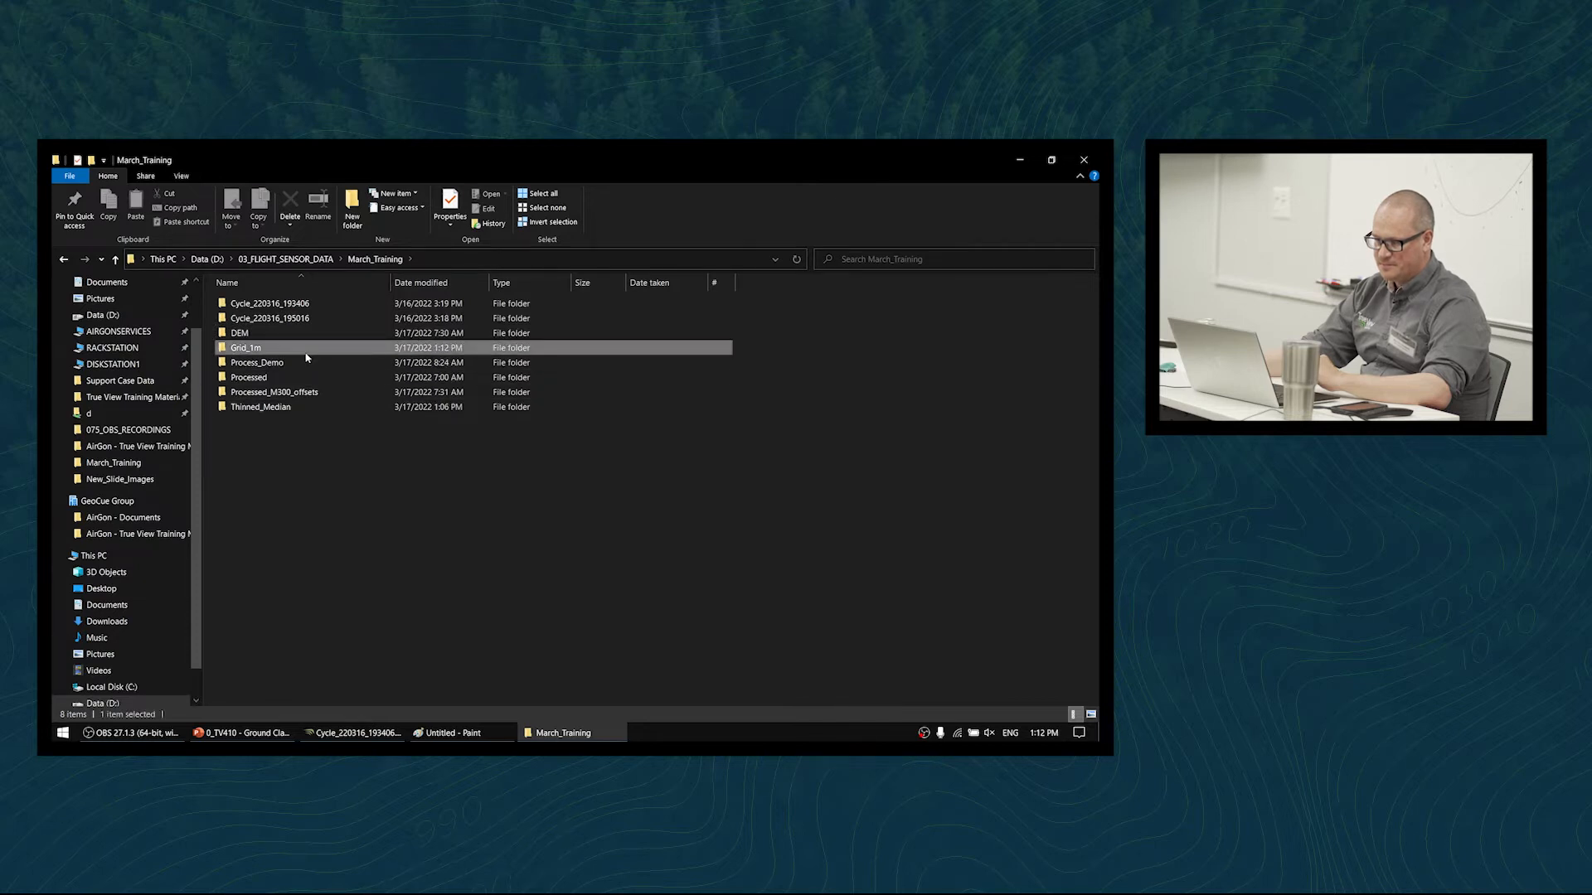
pyautogui.doubleClick(306, 348)
pyautogui.click(313, 348)
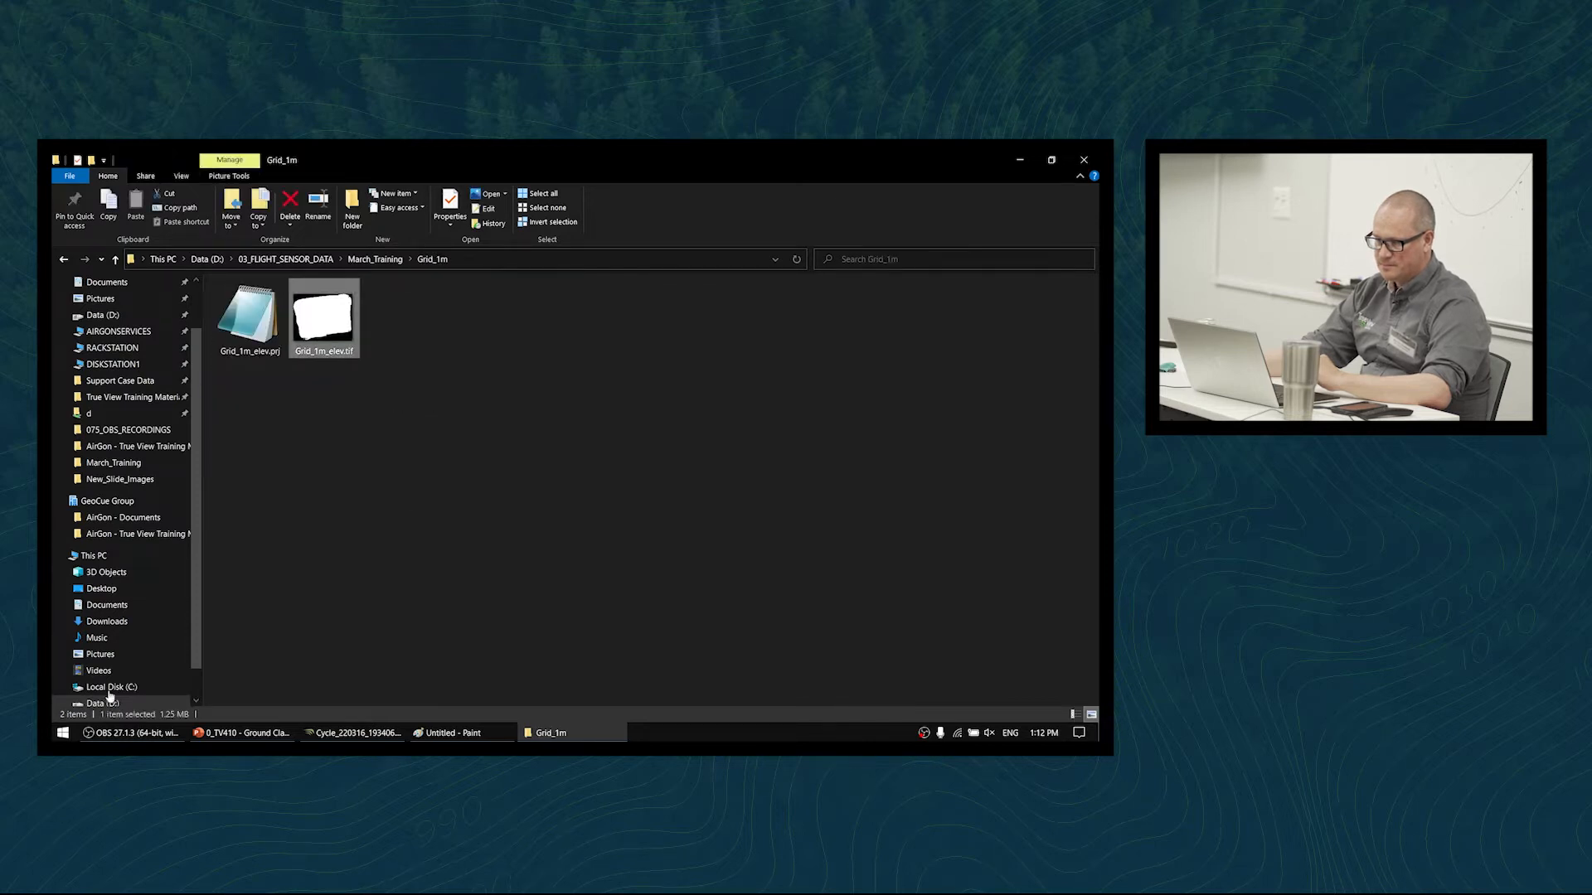
pyautogui.moveTo(153, 729)
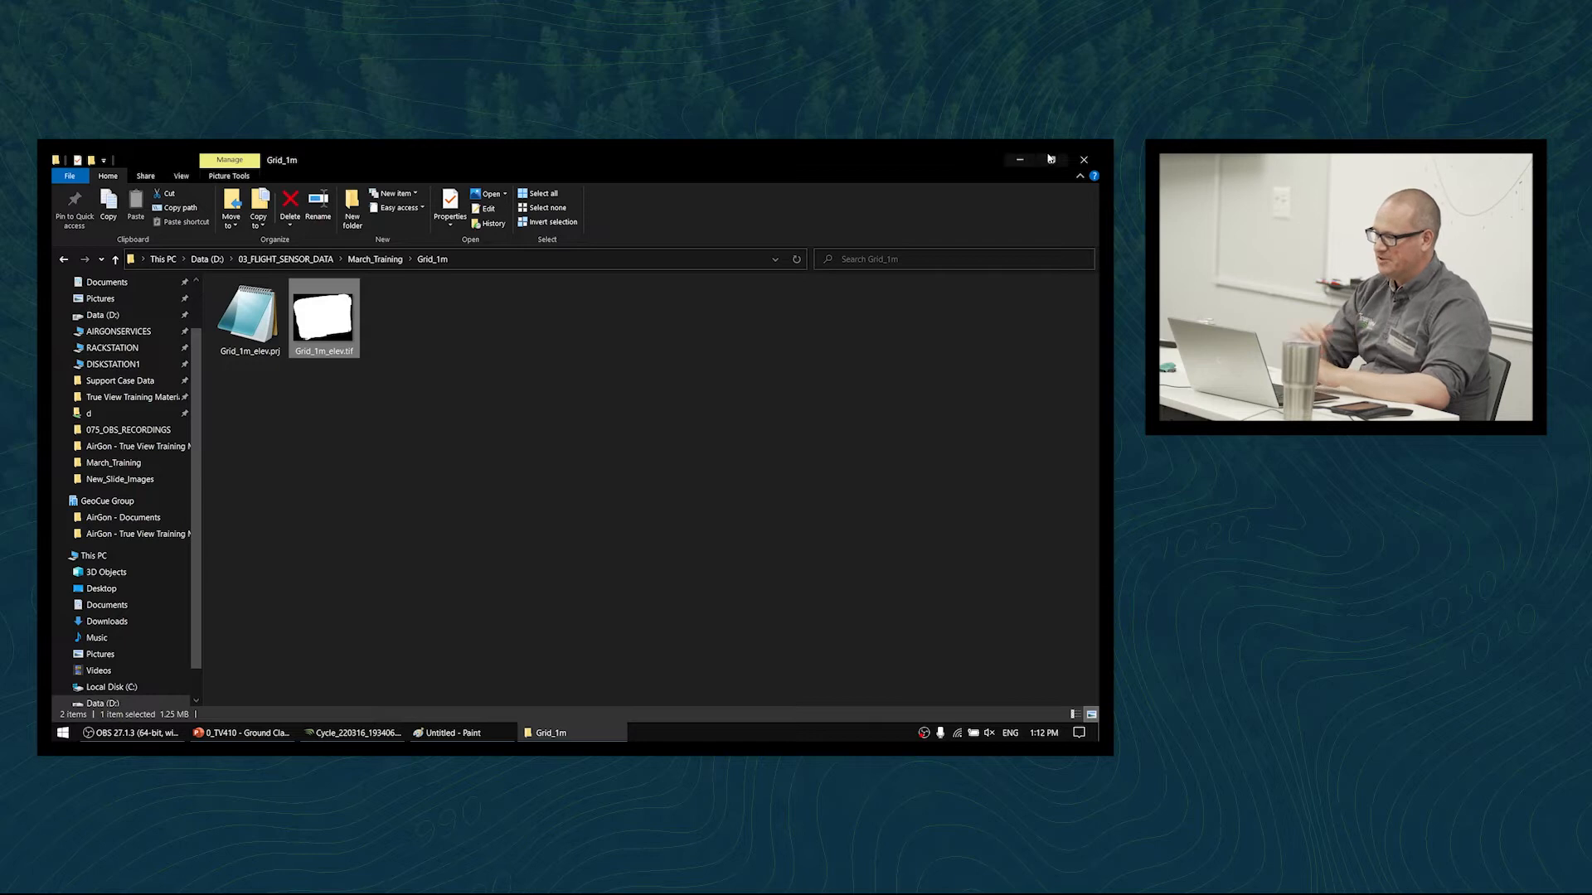
pyautogui.click(1083, 162)
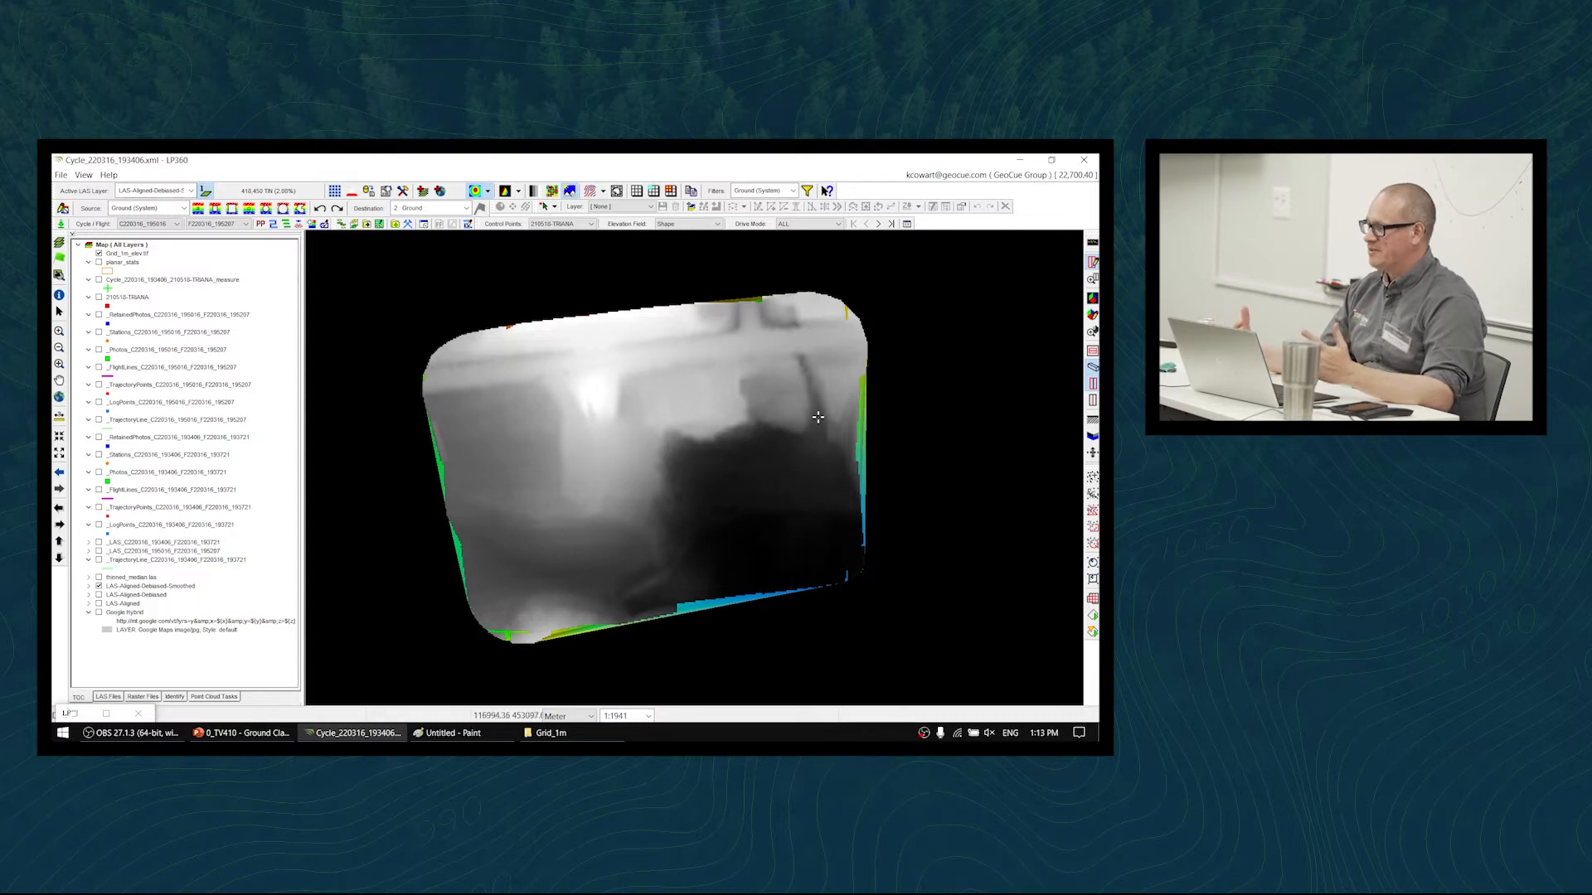
# - Add Grid_1m_elev.tif from March_Training > Grid_1m as the source file for a DEM to LAS conversion
pyautogui.click(423, 192)
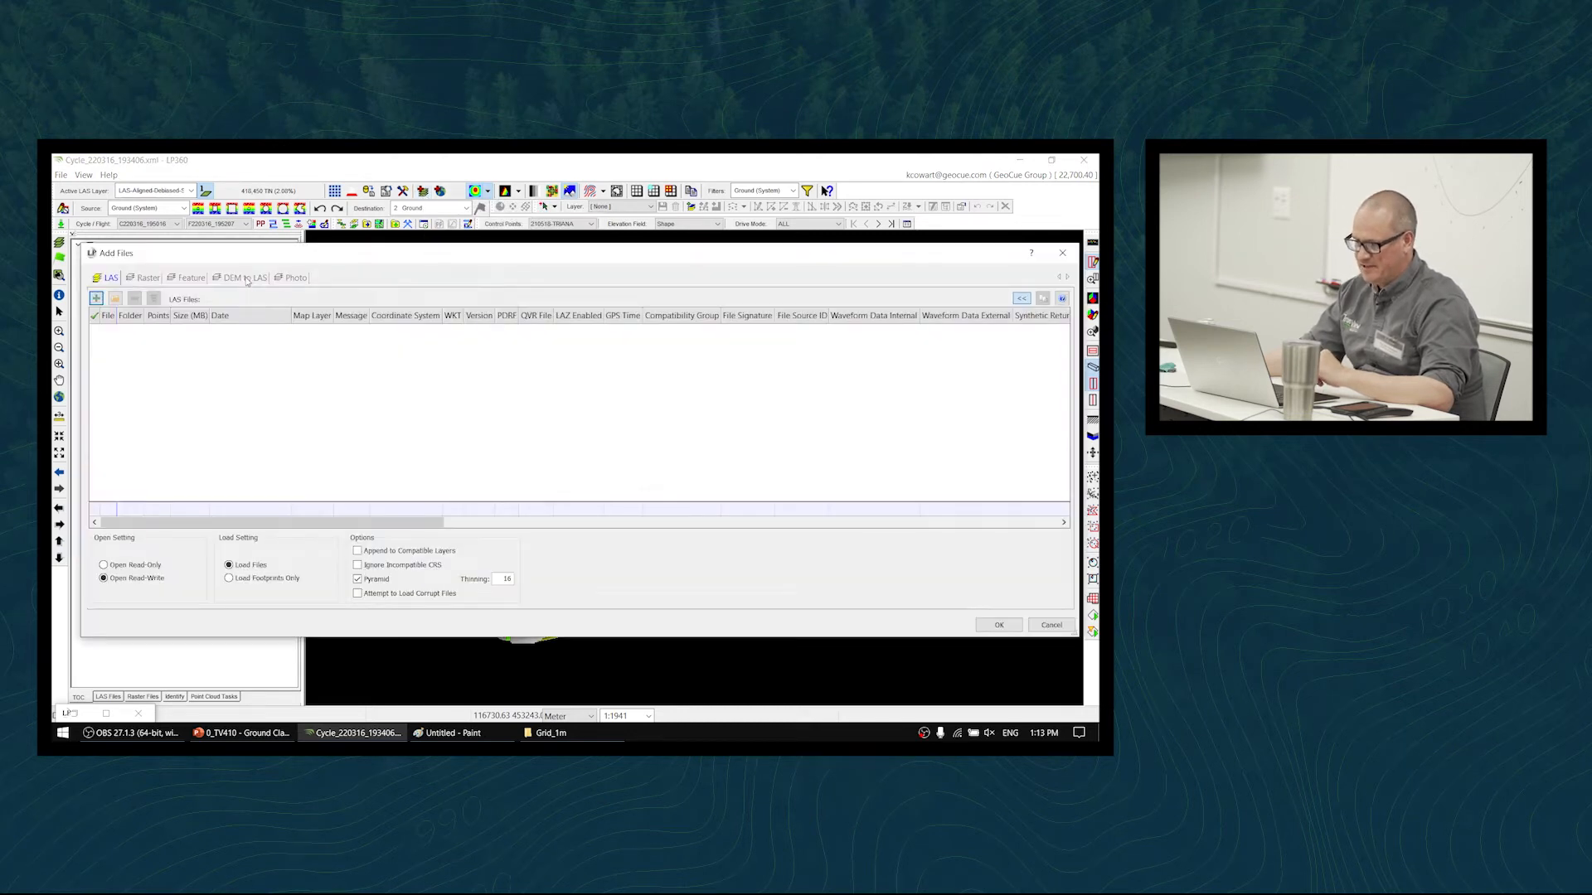
pyautogui.click(244, 279)
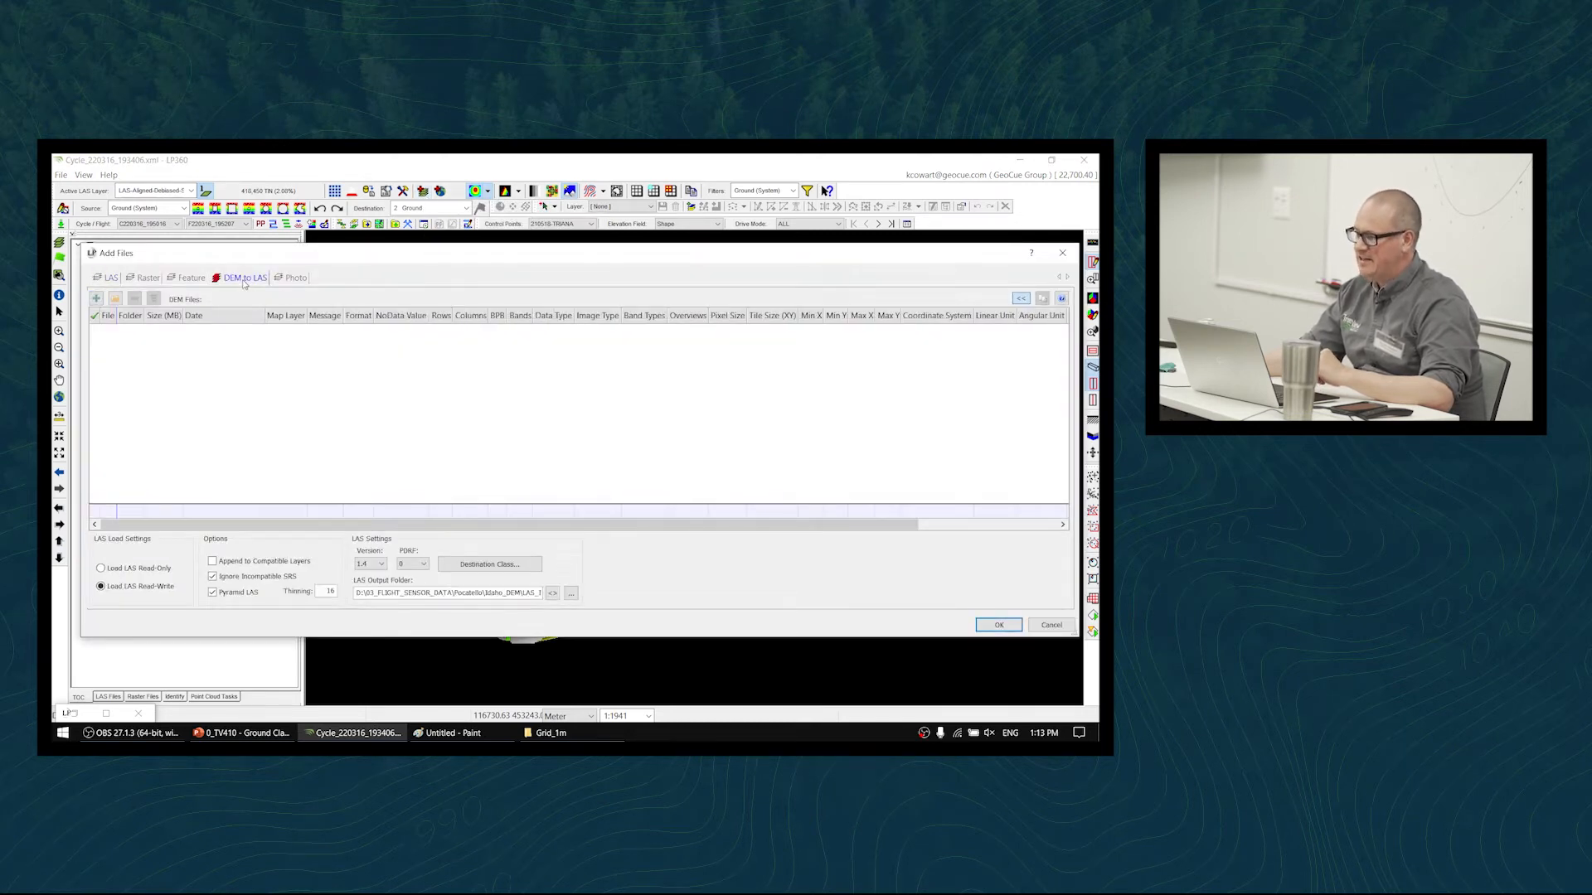
pyautogui.click(97, 299)
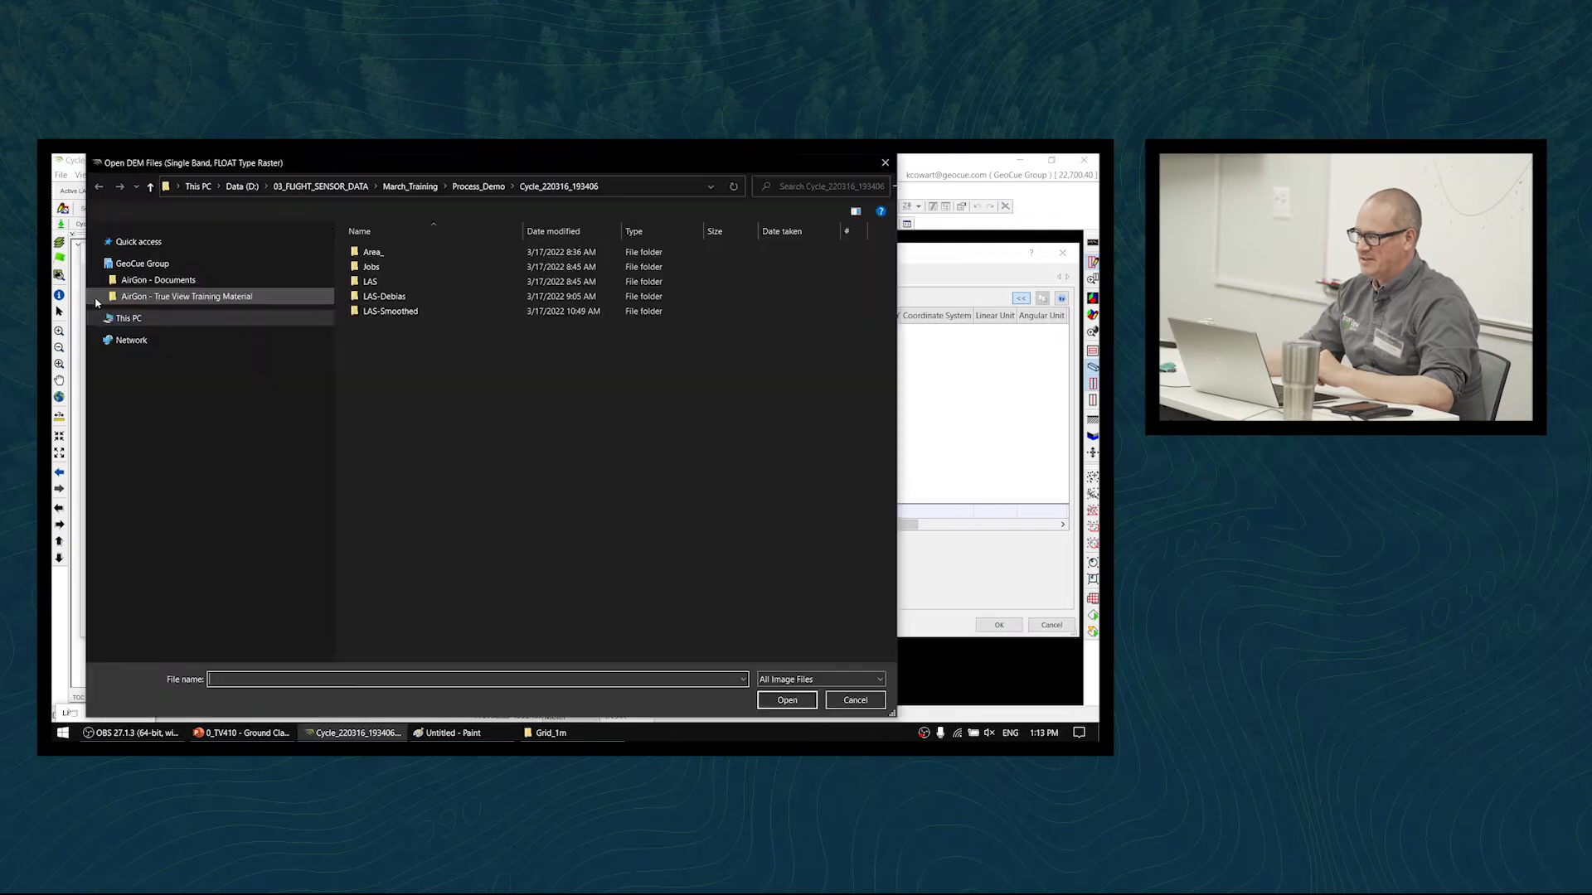
pyautogui.click(321, 186)
pyautogui.doubleClick(390, 266)
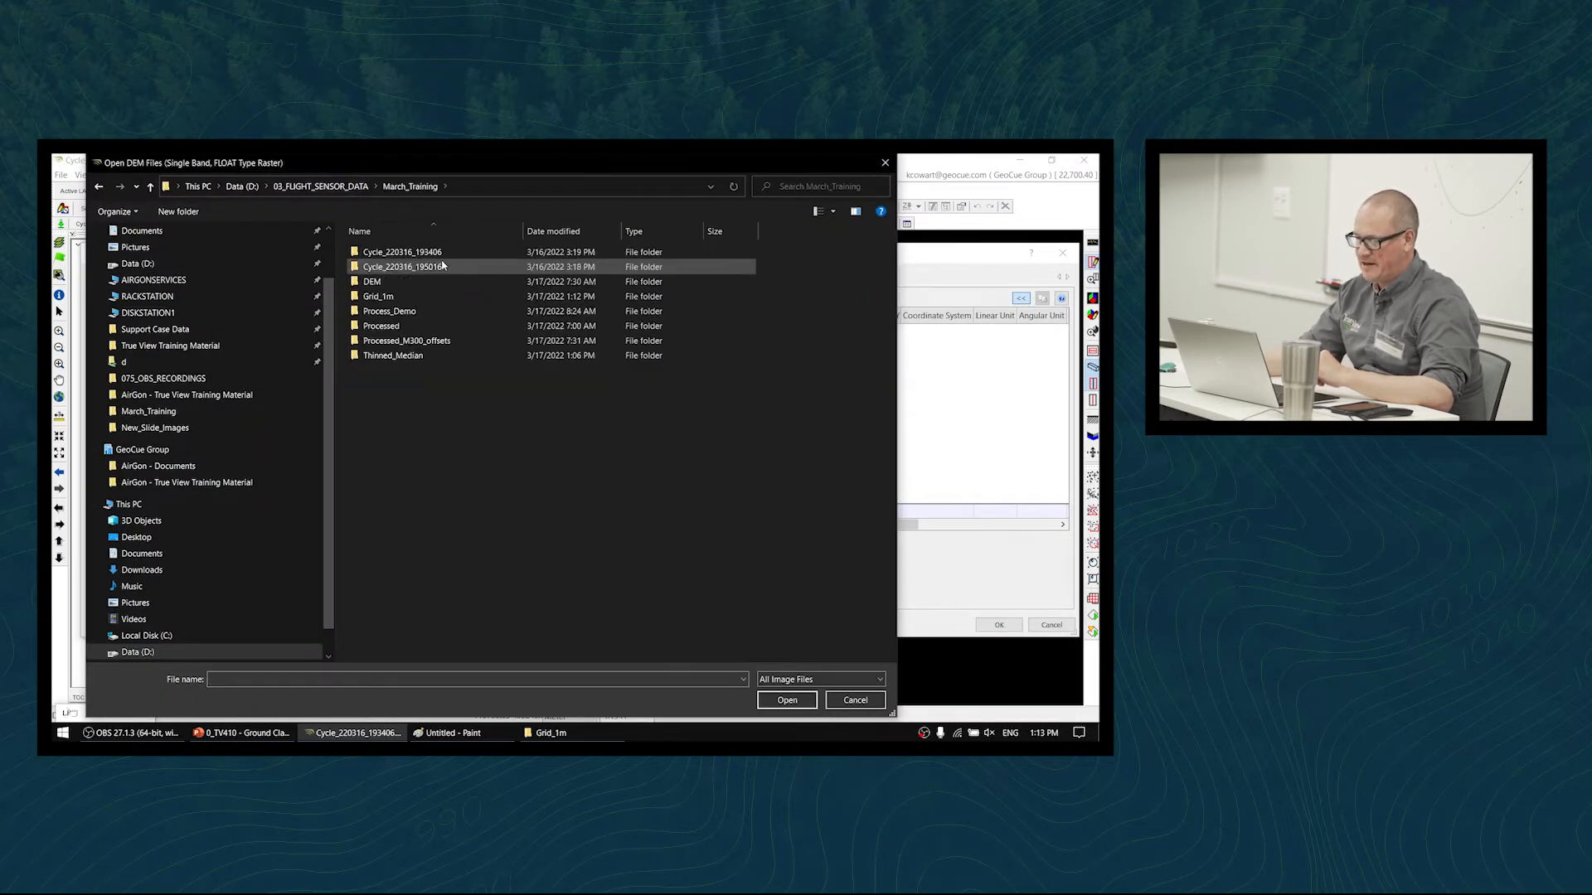
pyautogui.doubleClick(439, 296)
pyautogui.click(381, 264)
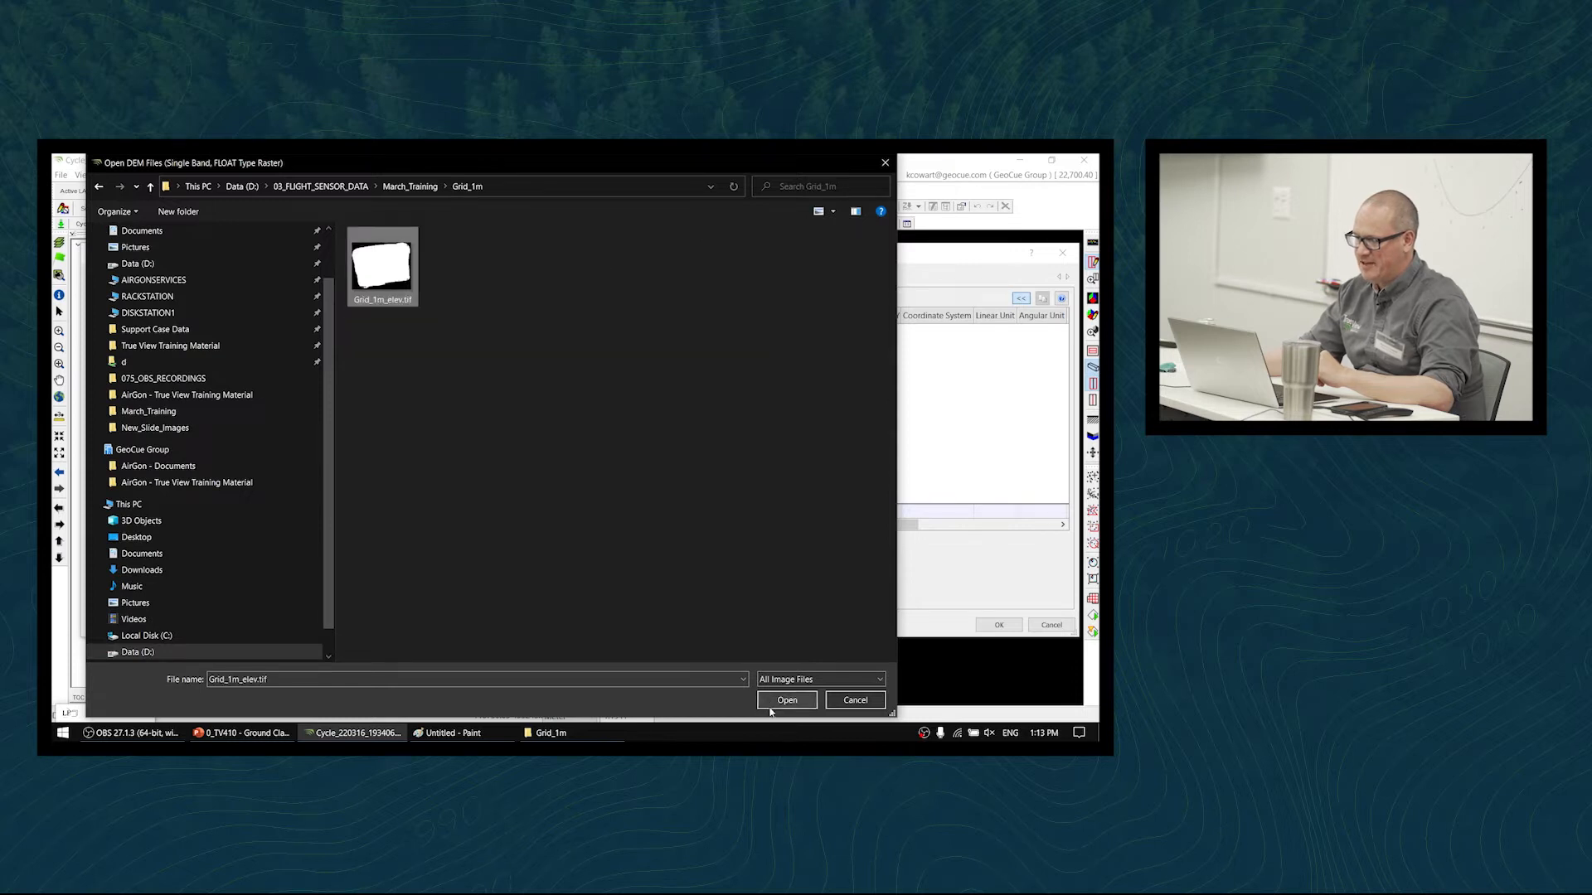
pyautogui.click(771, 703)
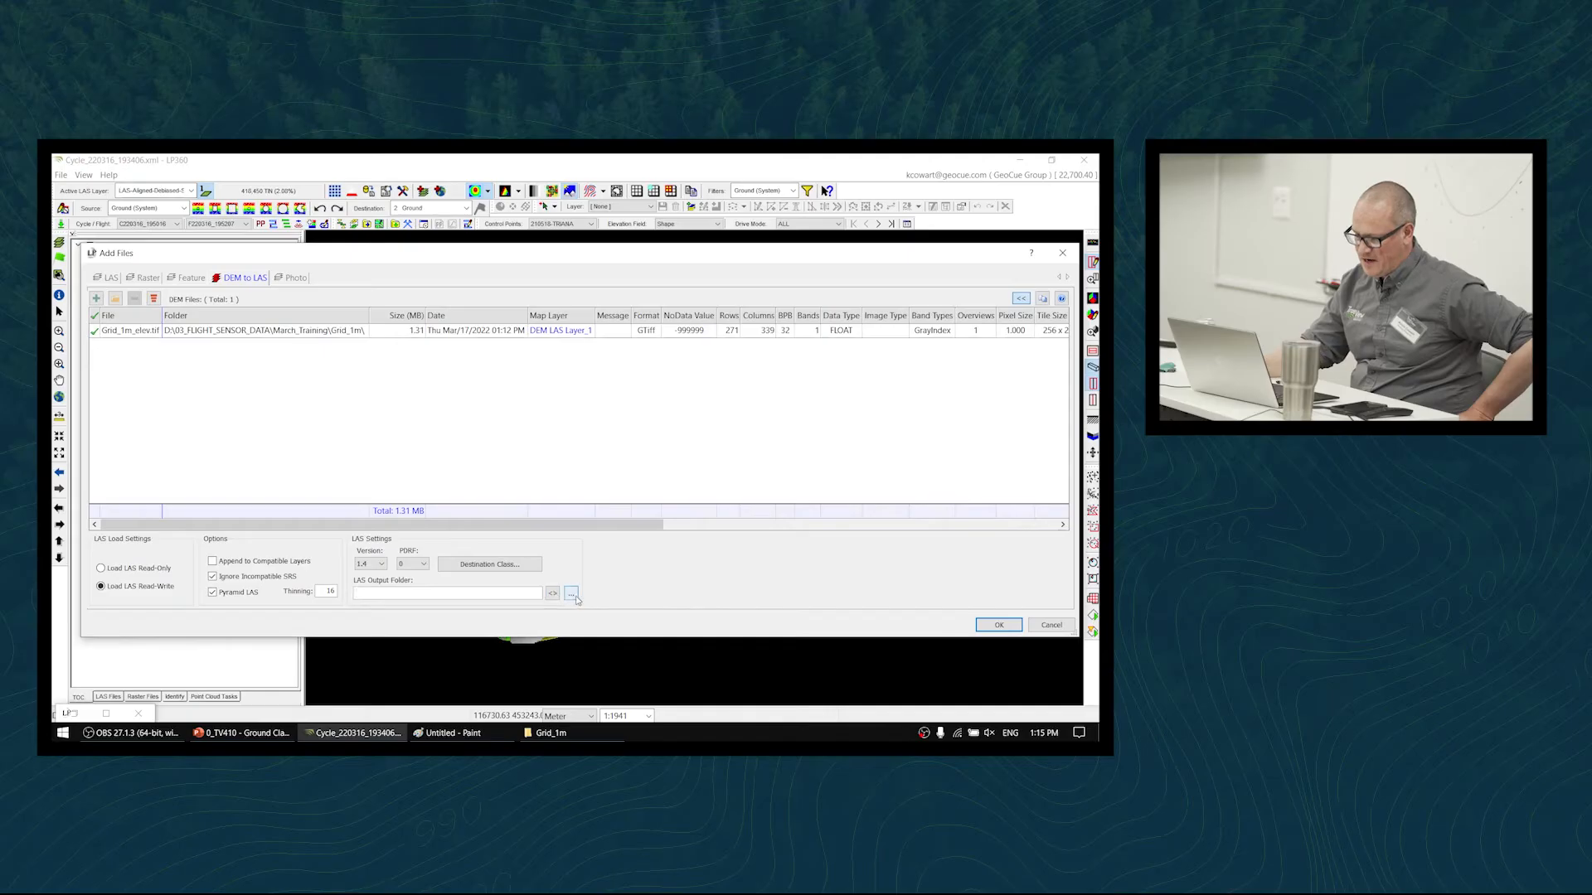
# - Set the LAS output folder to Grid_1m_LAS under the LP360 project path and load the converted DEM
pyautogui.click(552, 593)
pyautogui.write('\\')
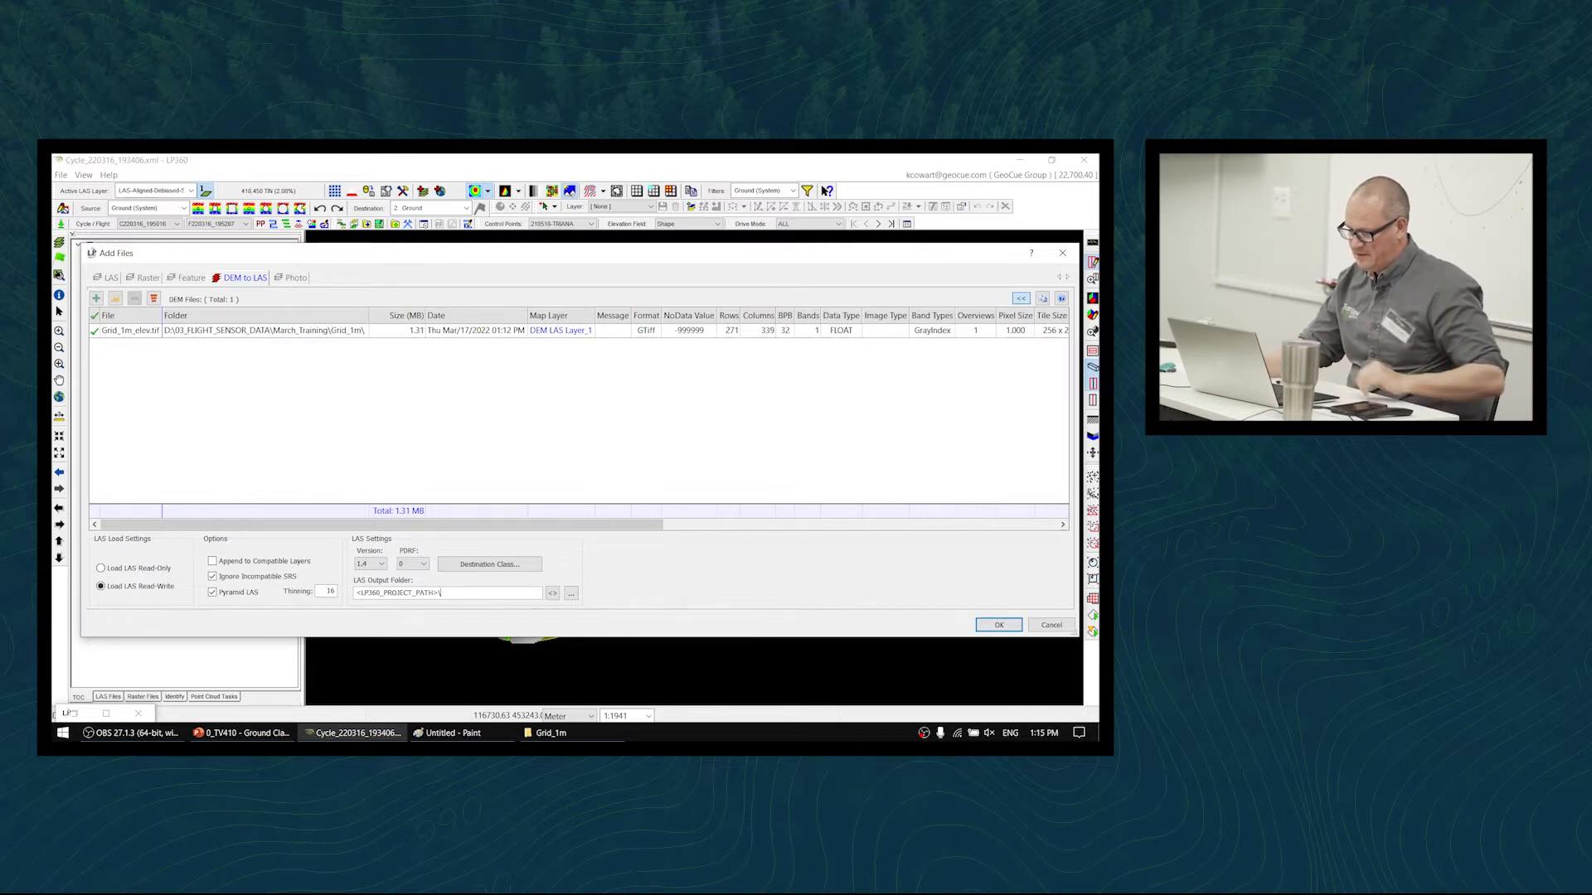
pyautogui.write('Gr')
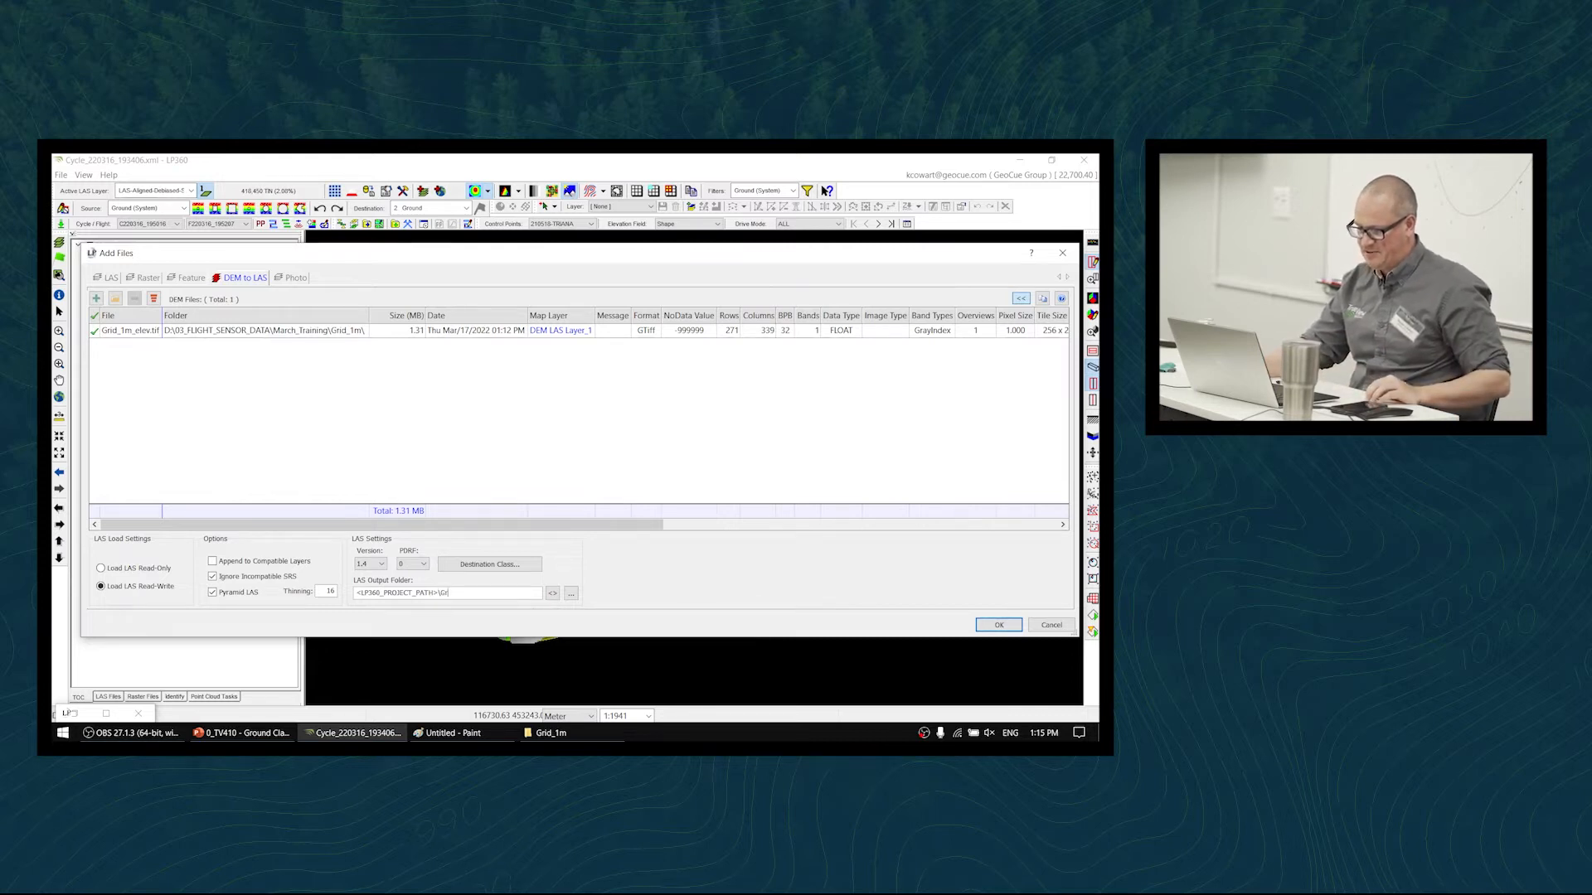
pyautogui.write('id_1m_LAS\\')
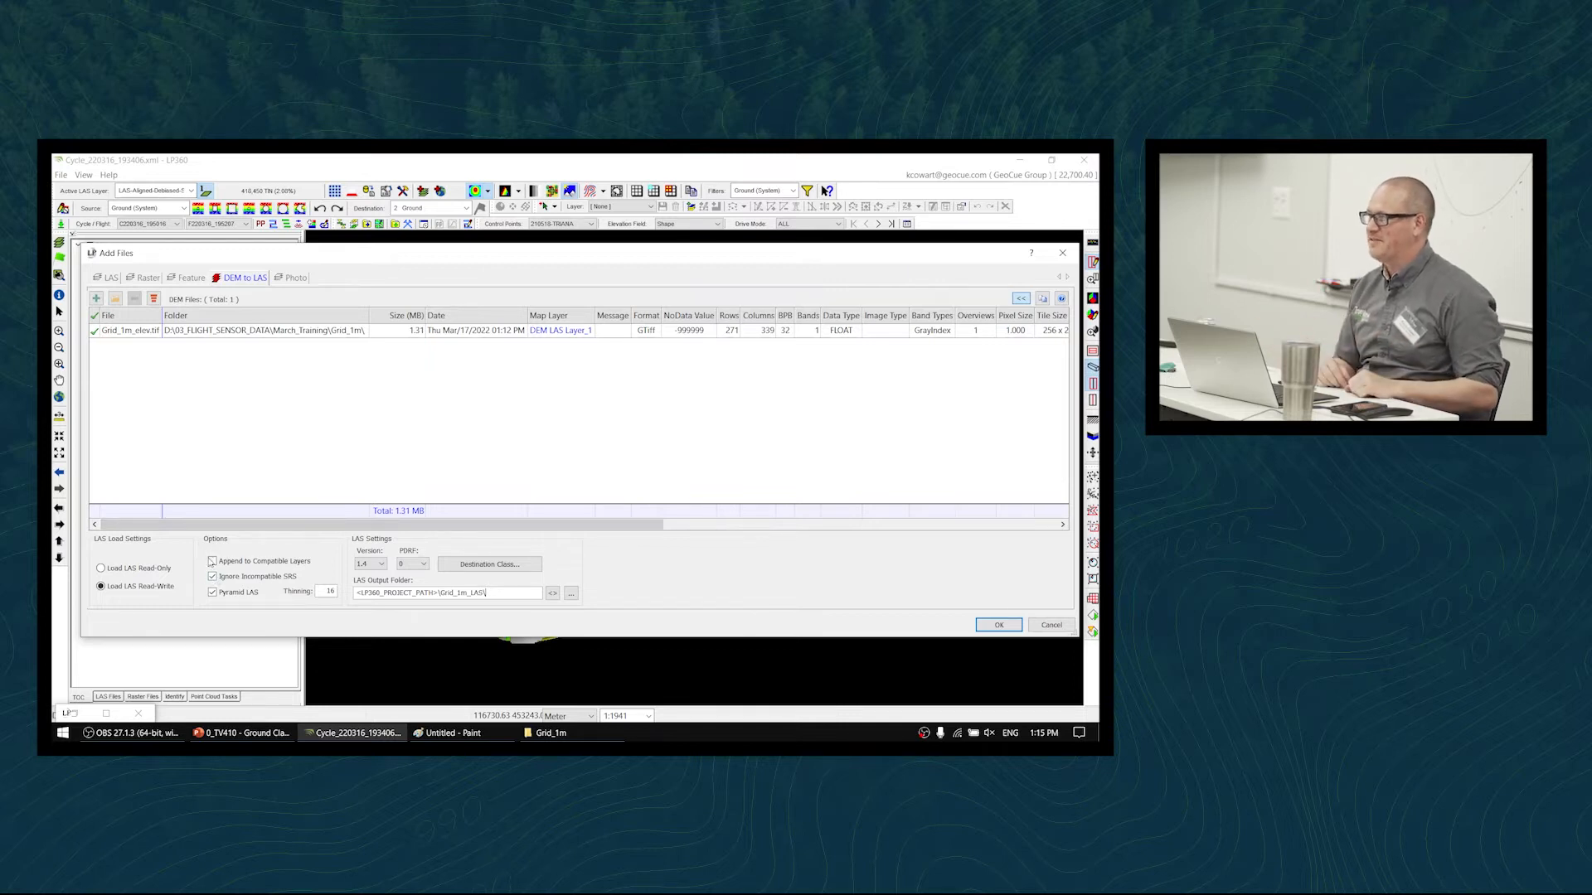
pyautogui.click(1005, 626)
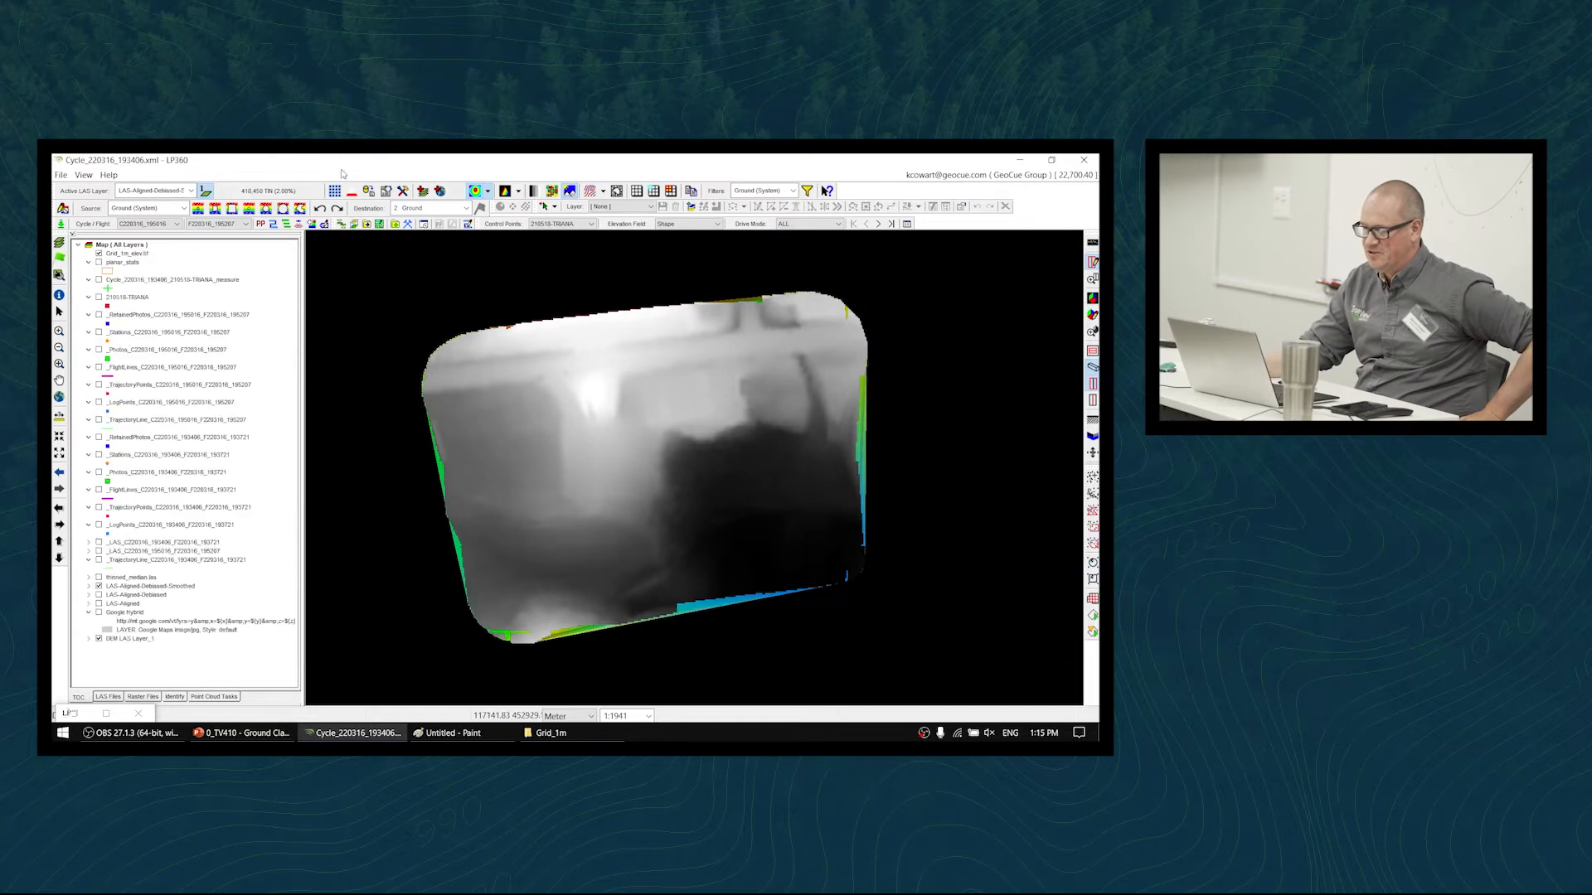
# - Move DEM LAS Layer_1 above LAS-Aligned-Debiased-Smoothed in the layer order and make it the active LAS layer
pyautogui.click(125, 254)
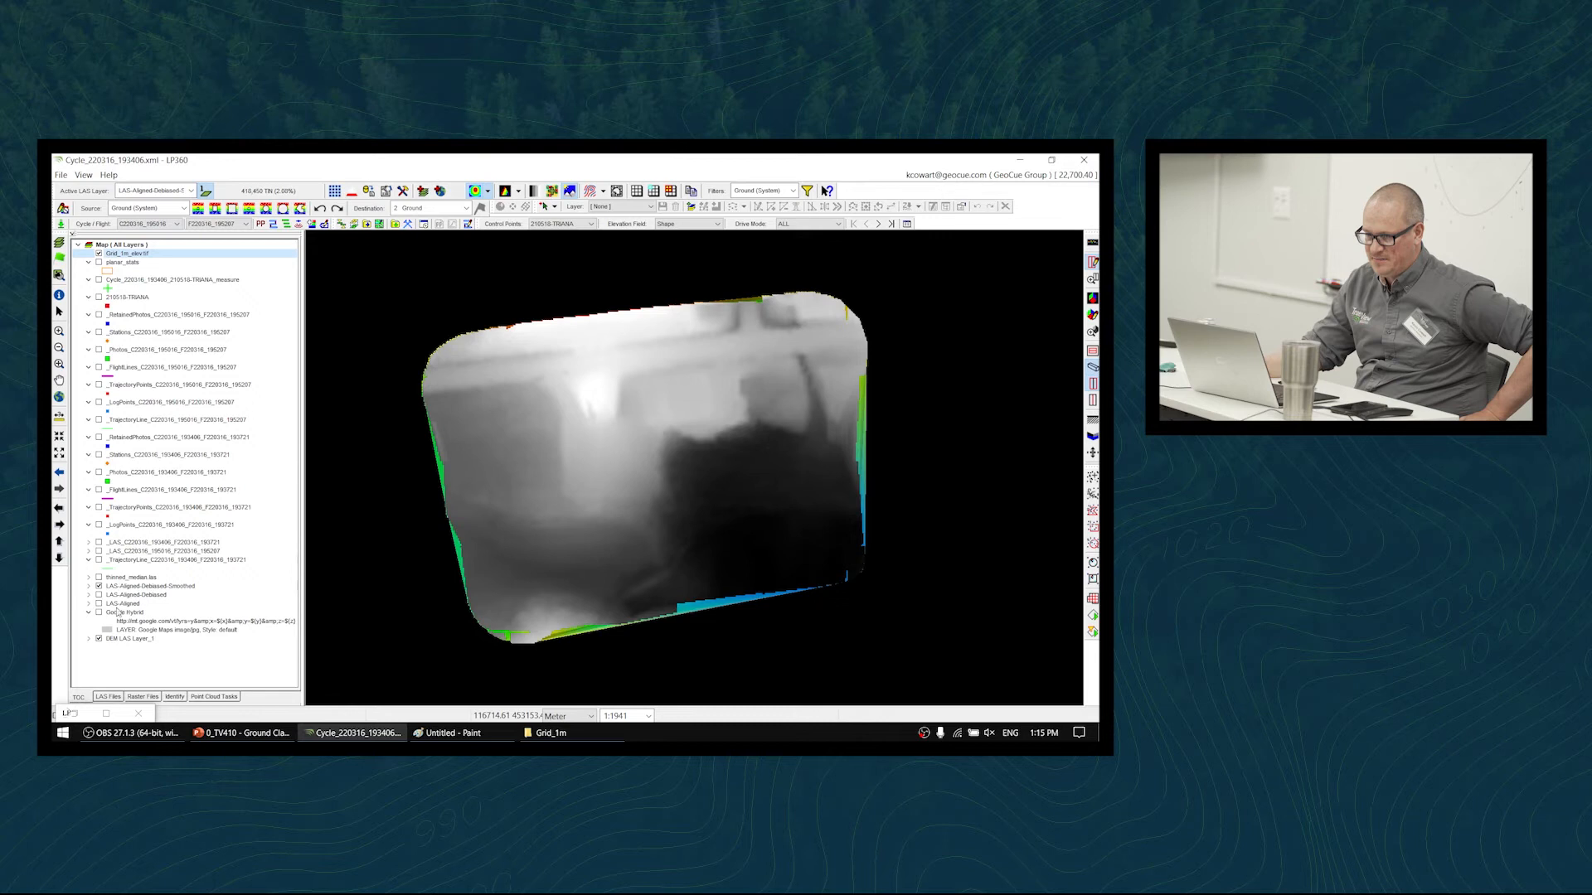
pyautogui.click(136, 639)
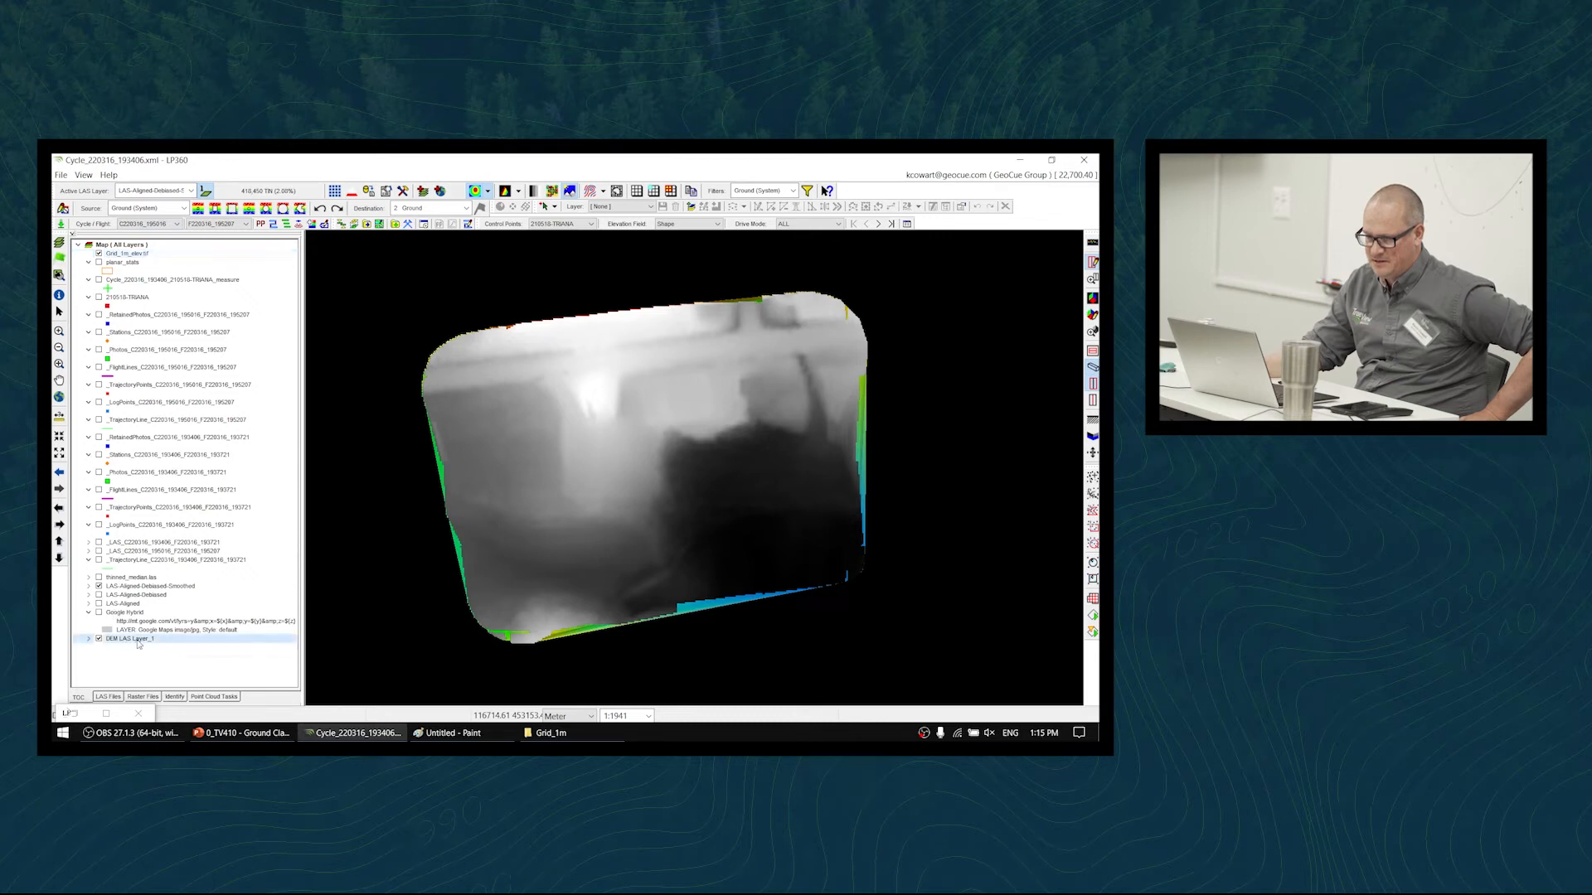
pyautogui.click(152, 675)
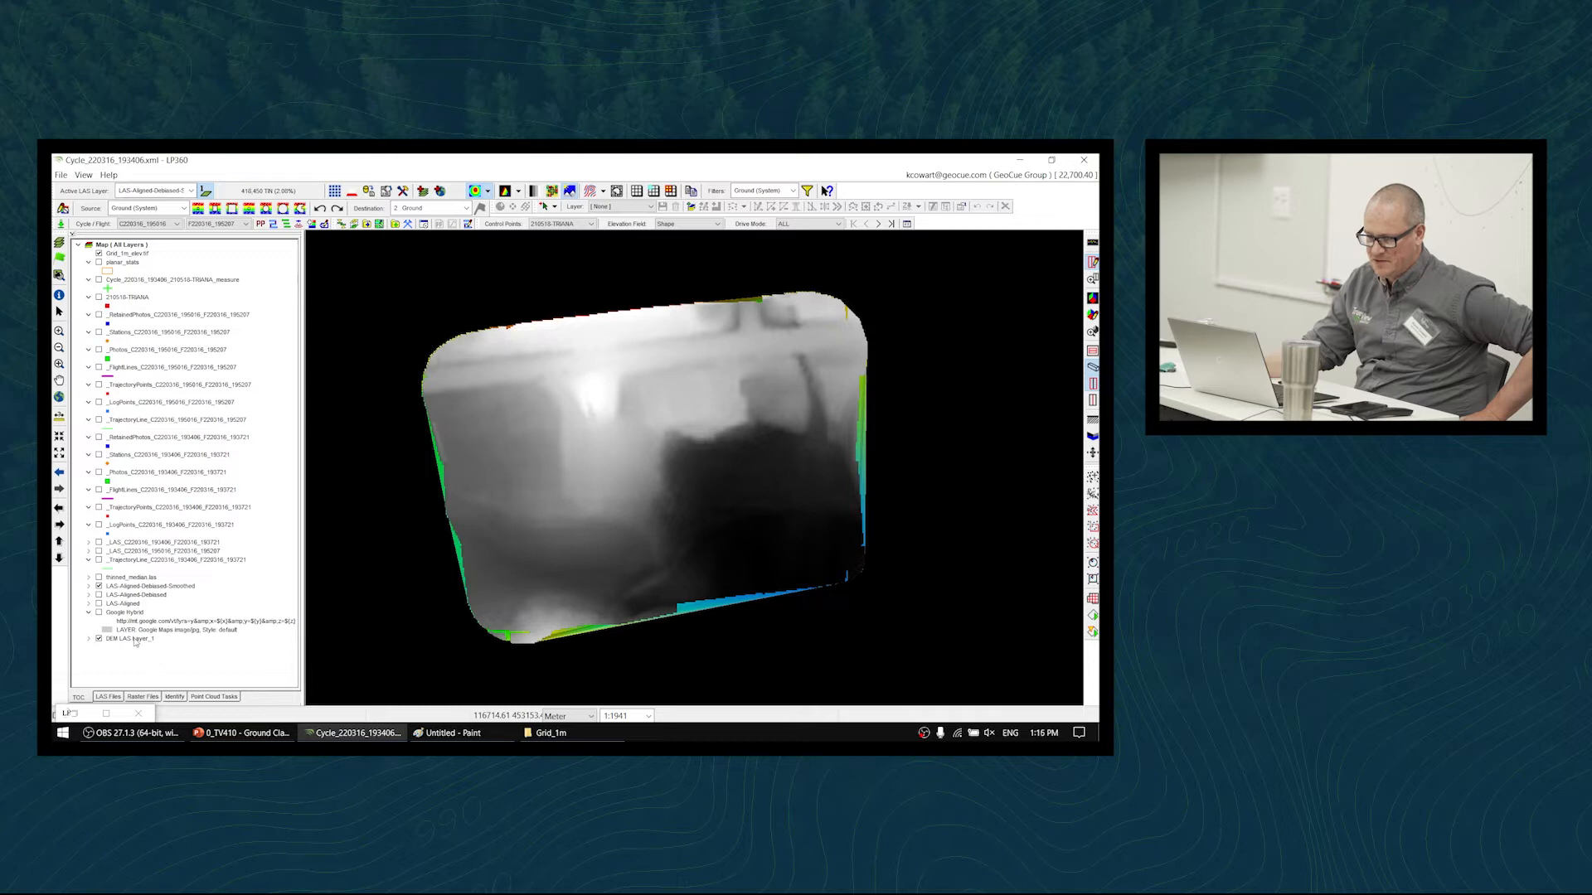
pyautogui.click(162, 644)
pyautogui.moveTo(162, 646); pyautogui.dragTo(229, 584)
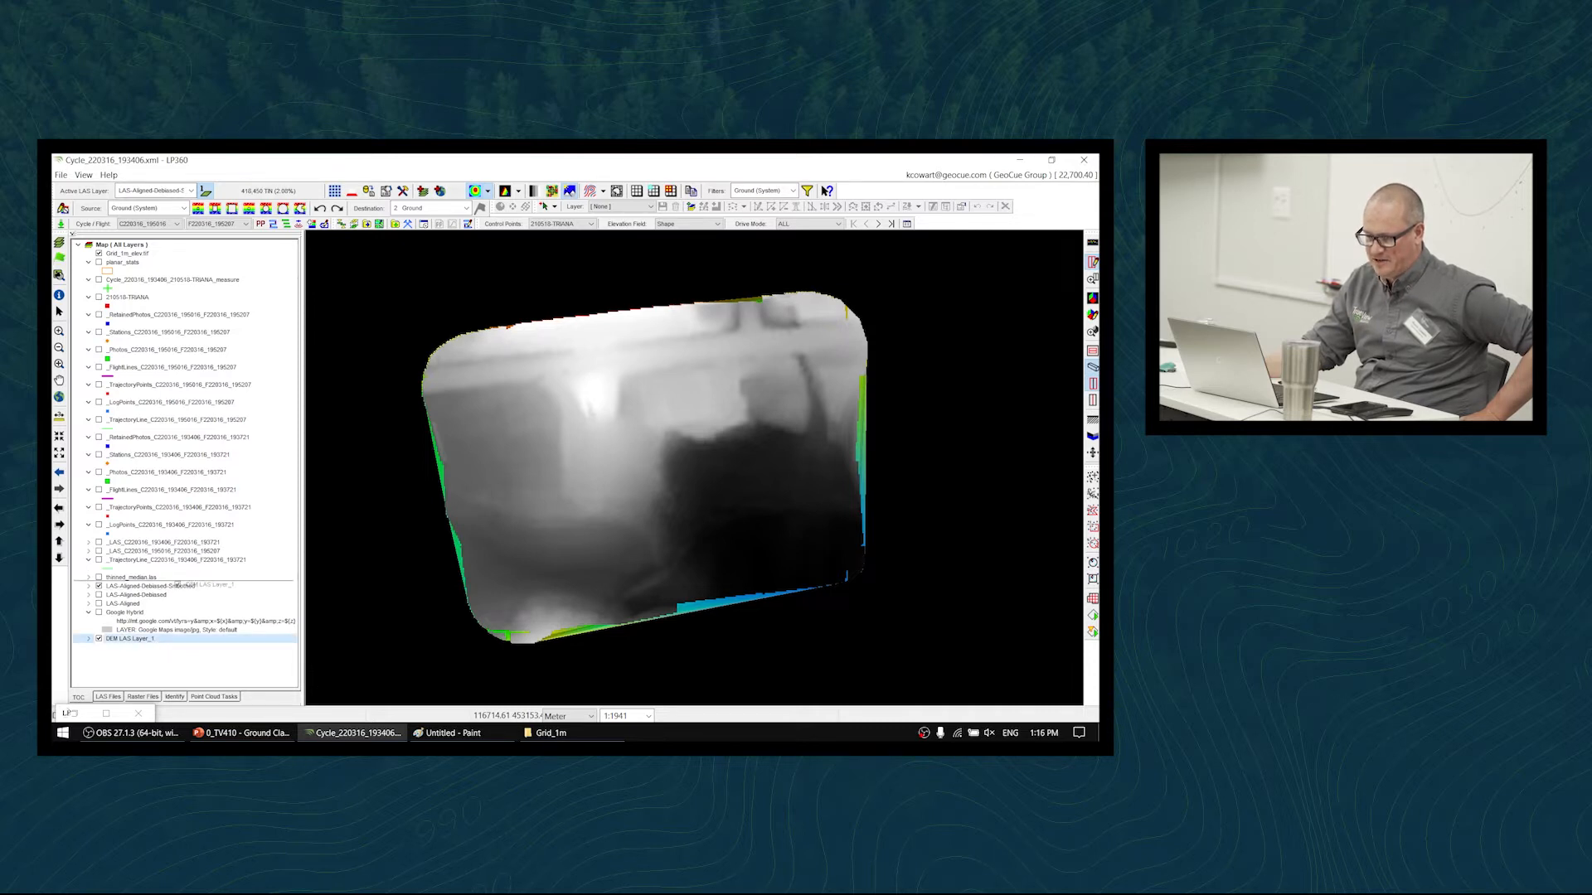
pyautogui.click(191, 190)
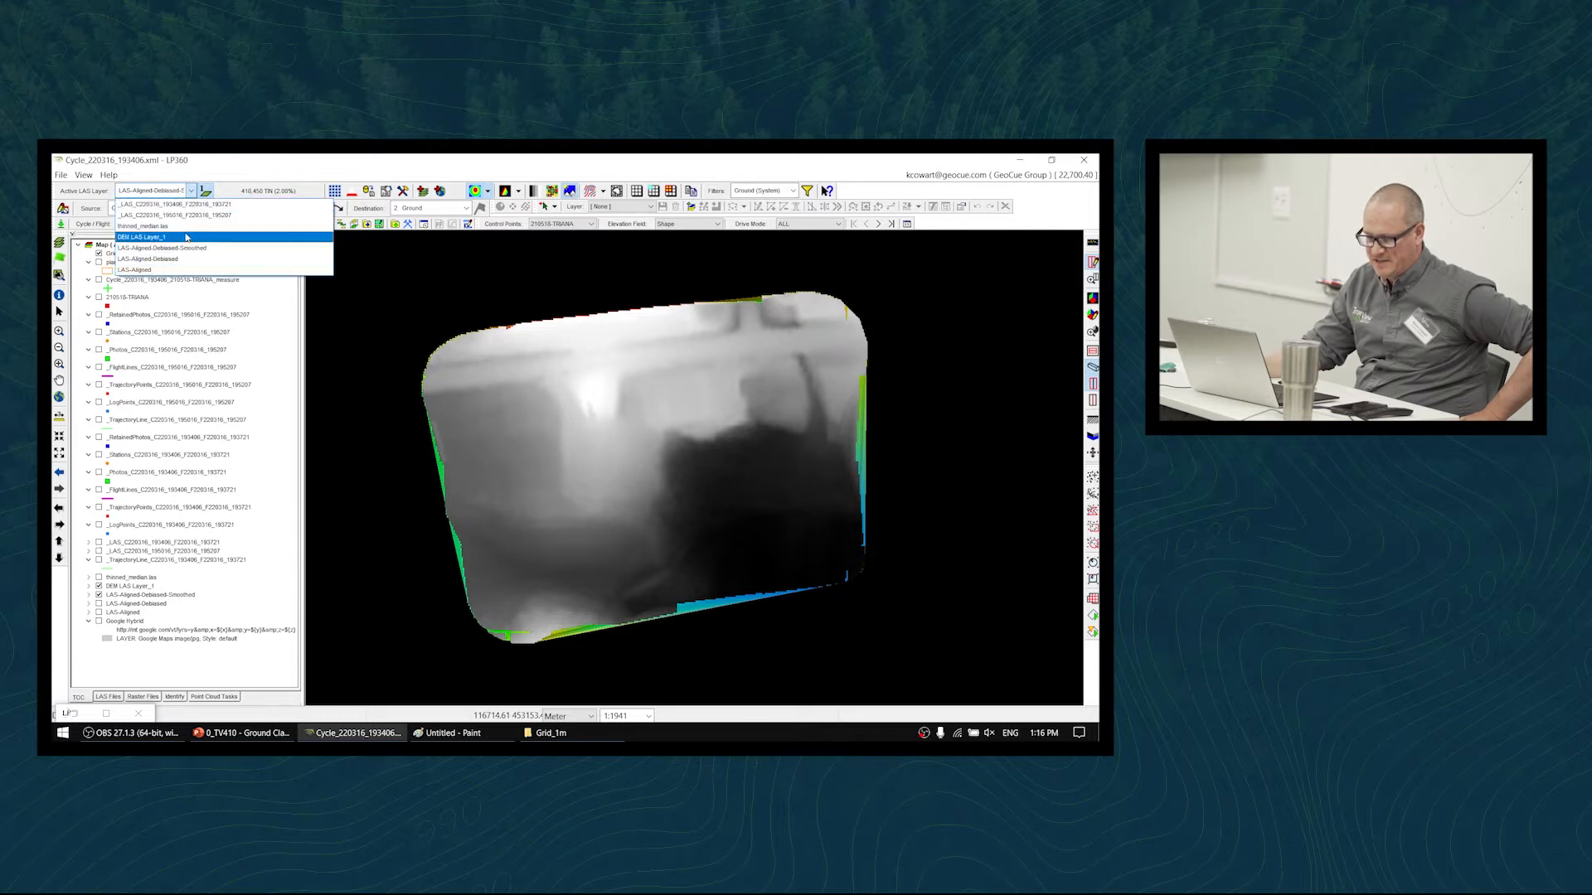
pyautogui.click(187, 237)
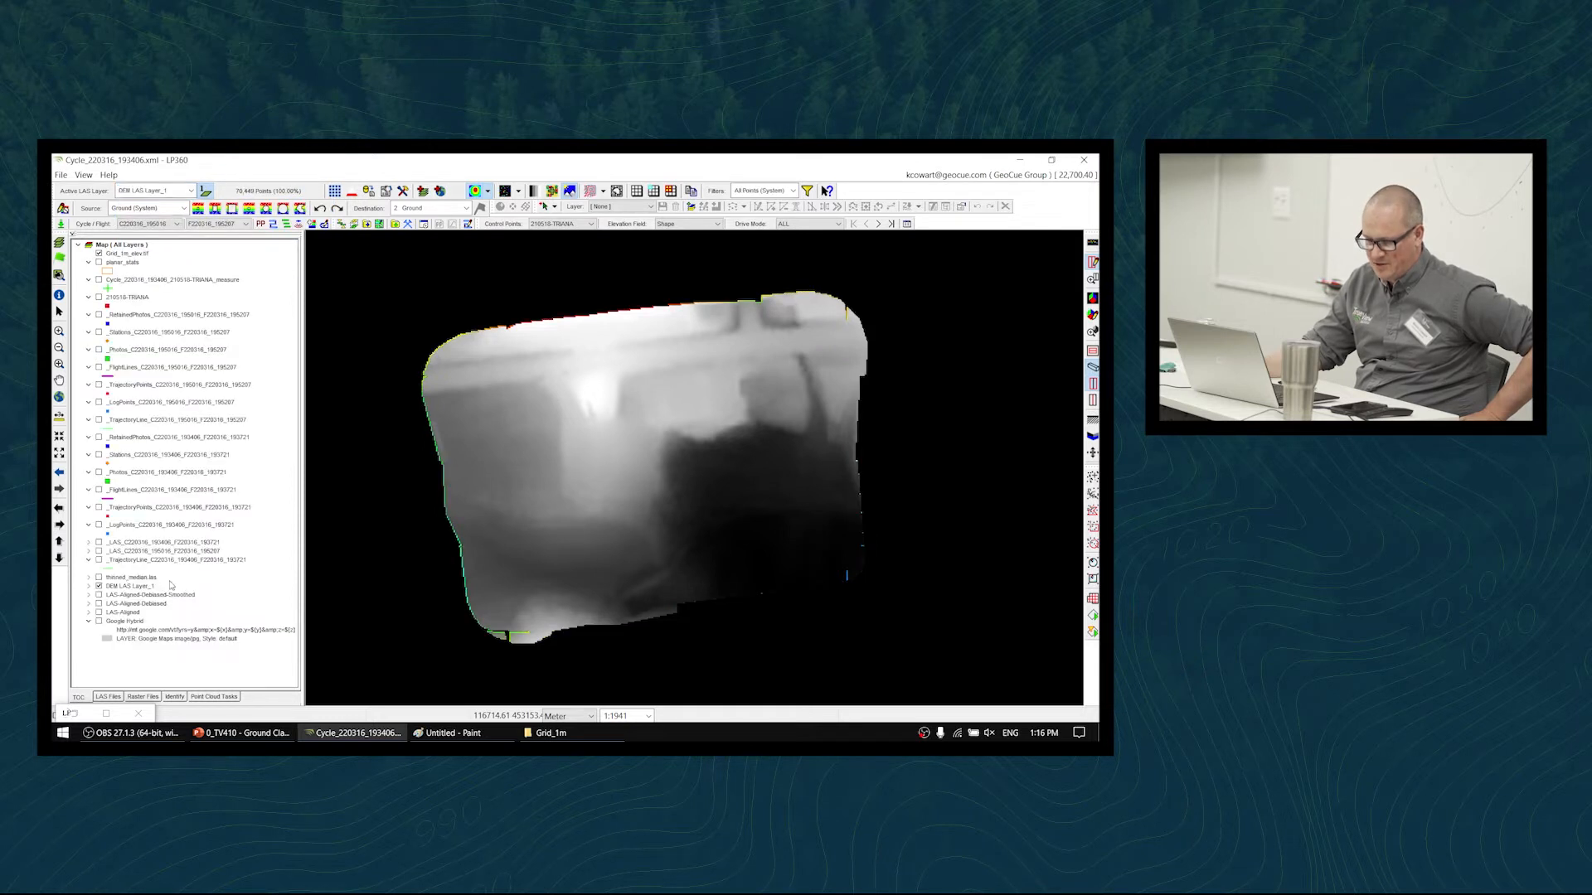
# - Hide the Grid_1m_elev raster and examine the point spacing of DEM LAS Layer_1 up close
pyautogui.click(99, 587)
pyautogui.click(99, 586)
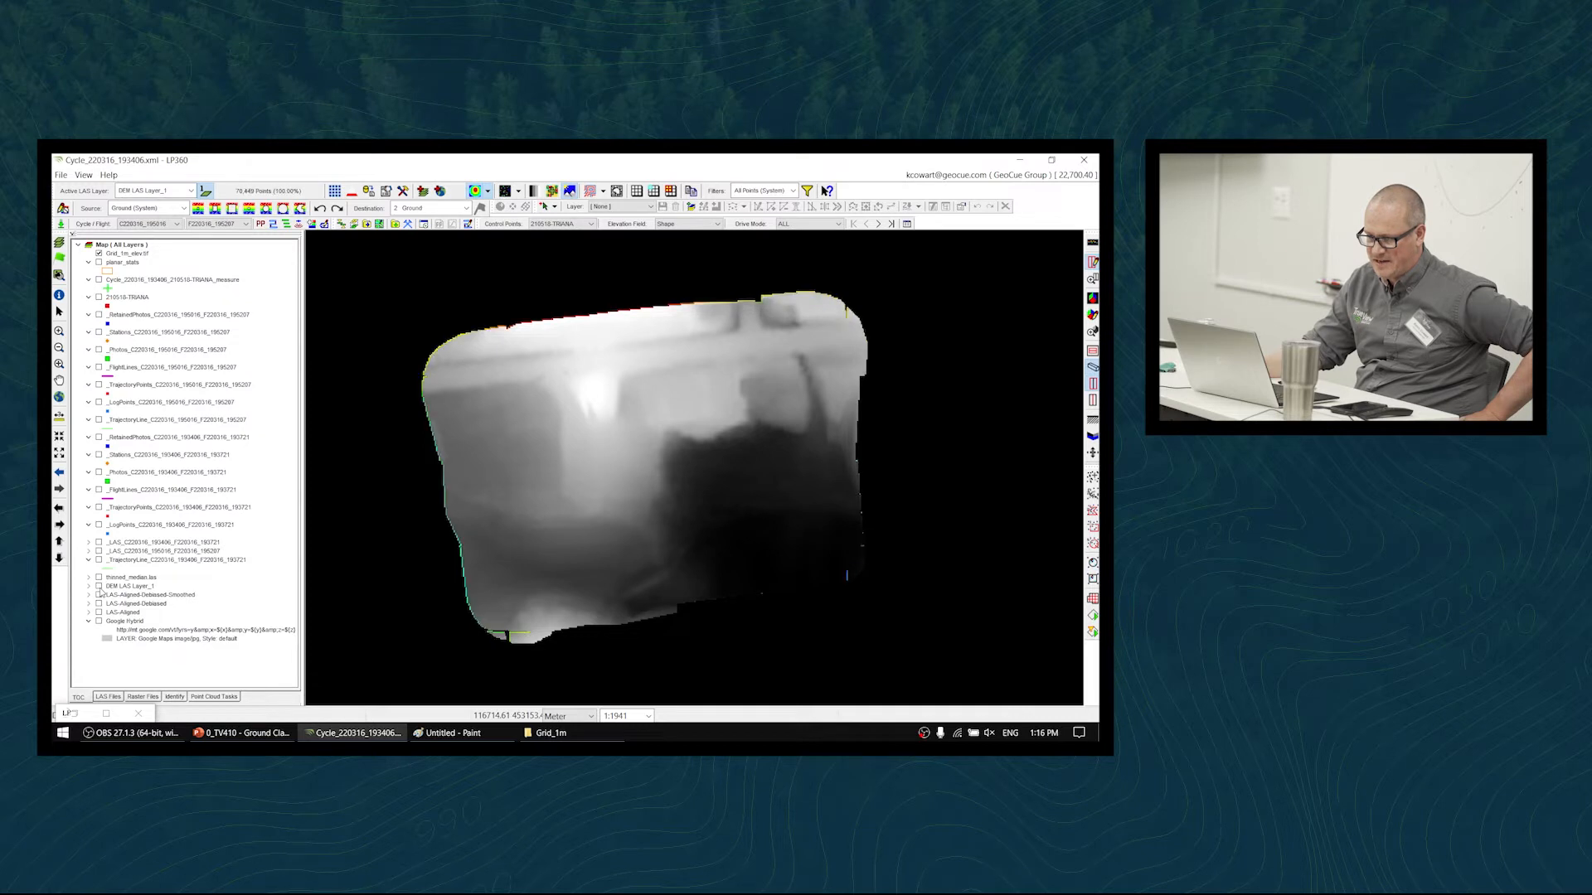
pyautogui.click(98, 254)
pyautogui.scroll(5, 643, 437)
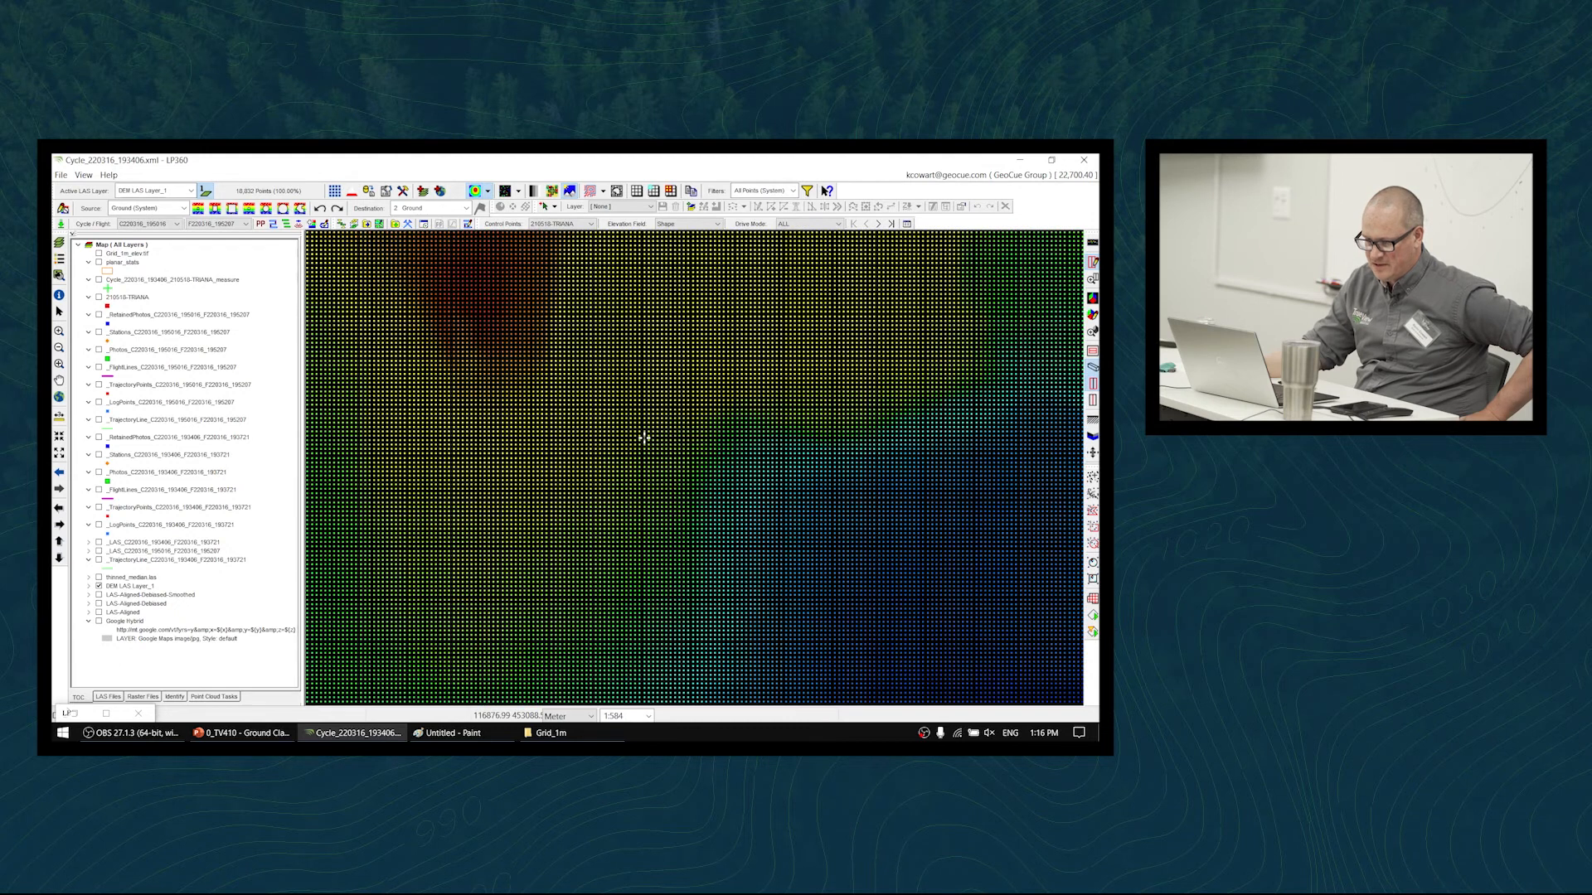
pyautogui.scroll(4, 628, 435)
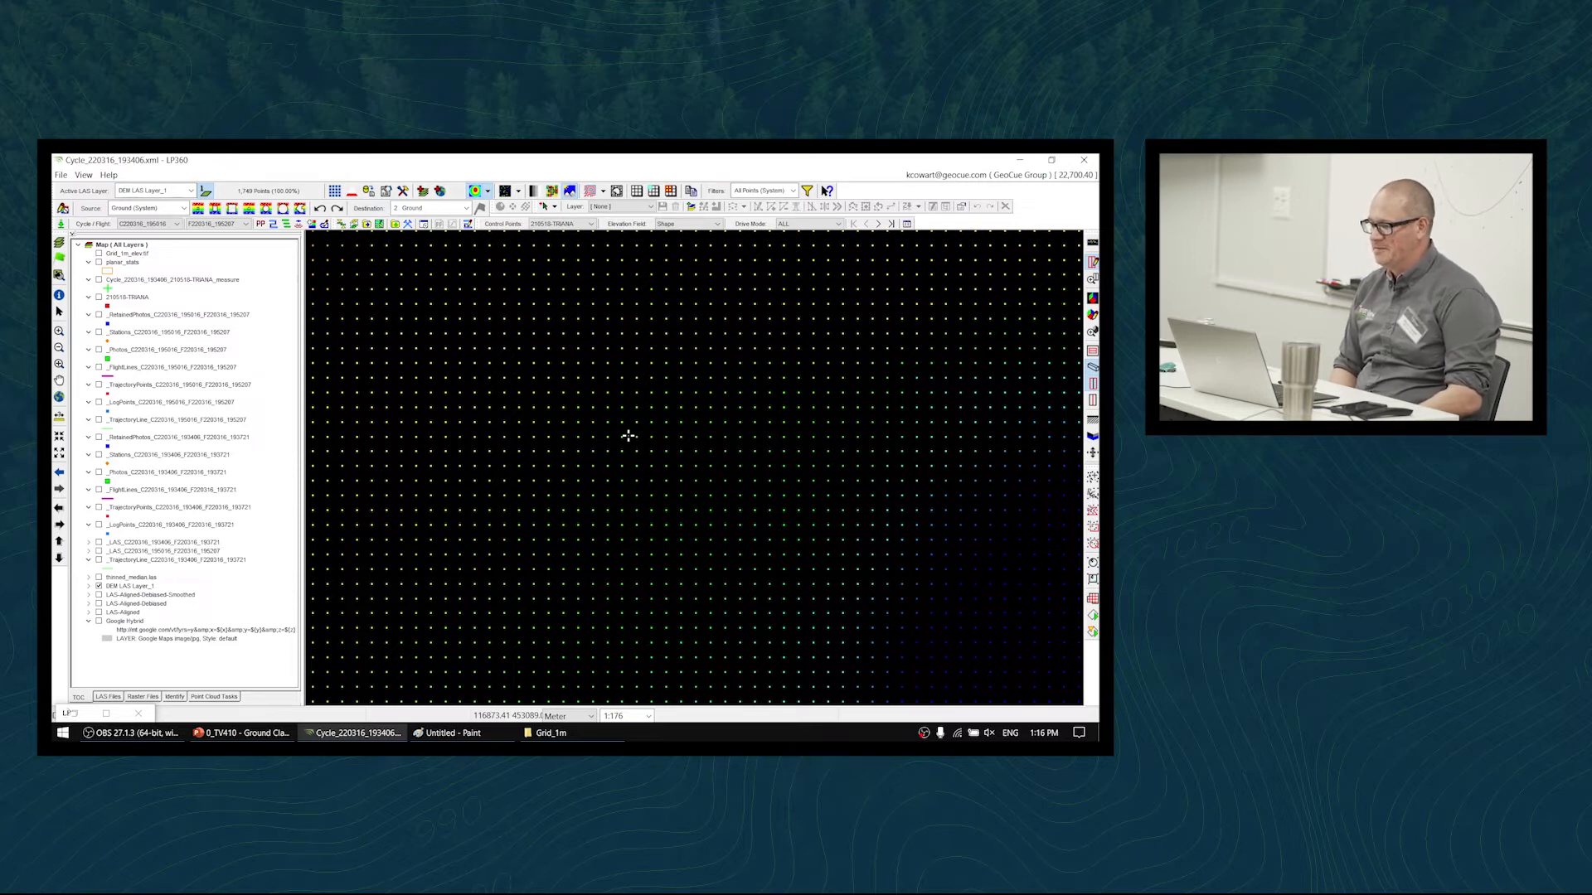
pyautogui.scroll(-5, 628, 435)
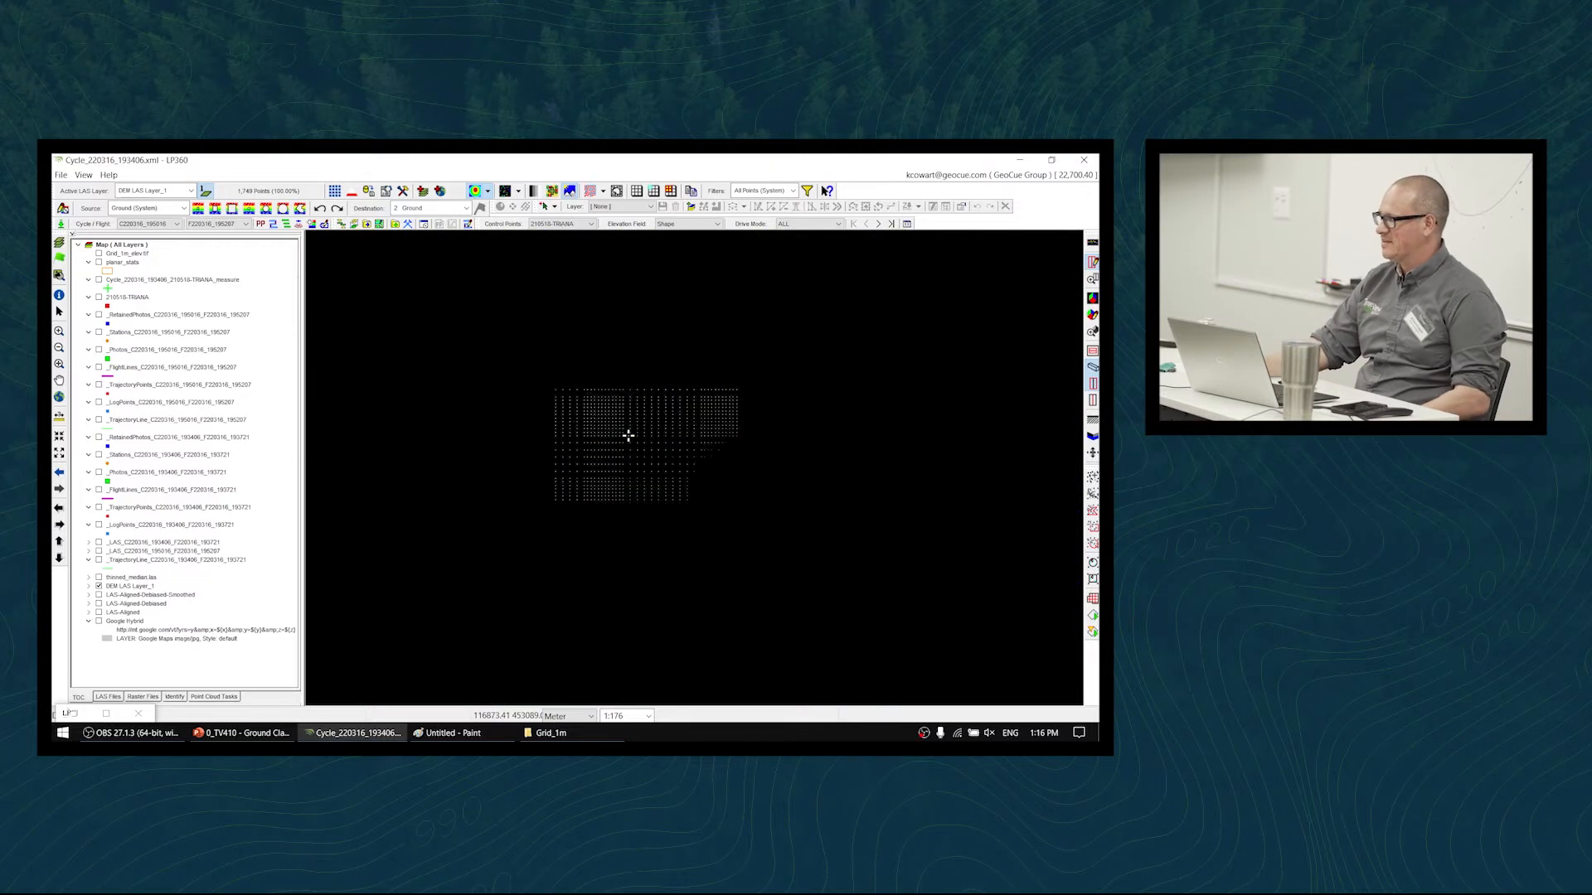
# - Switch to File Explorer and open the Grid_1m_LAS folder in March_Training > Process_Demo > Cycle_220316_193406 to check the converted output
pyautogui.click(547, 733)
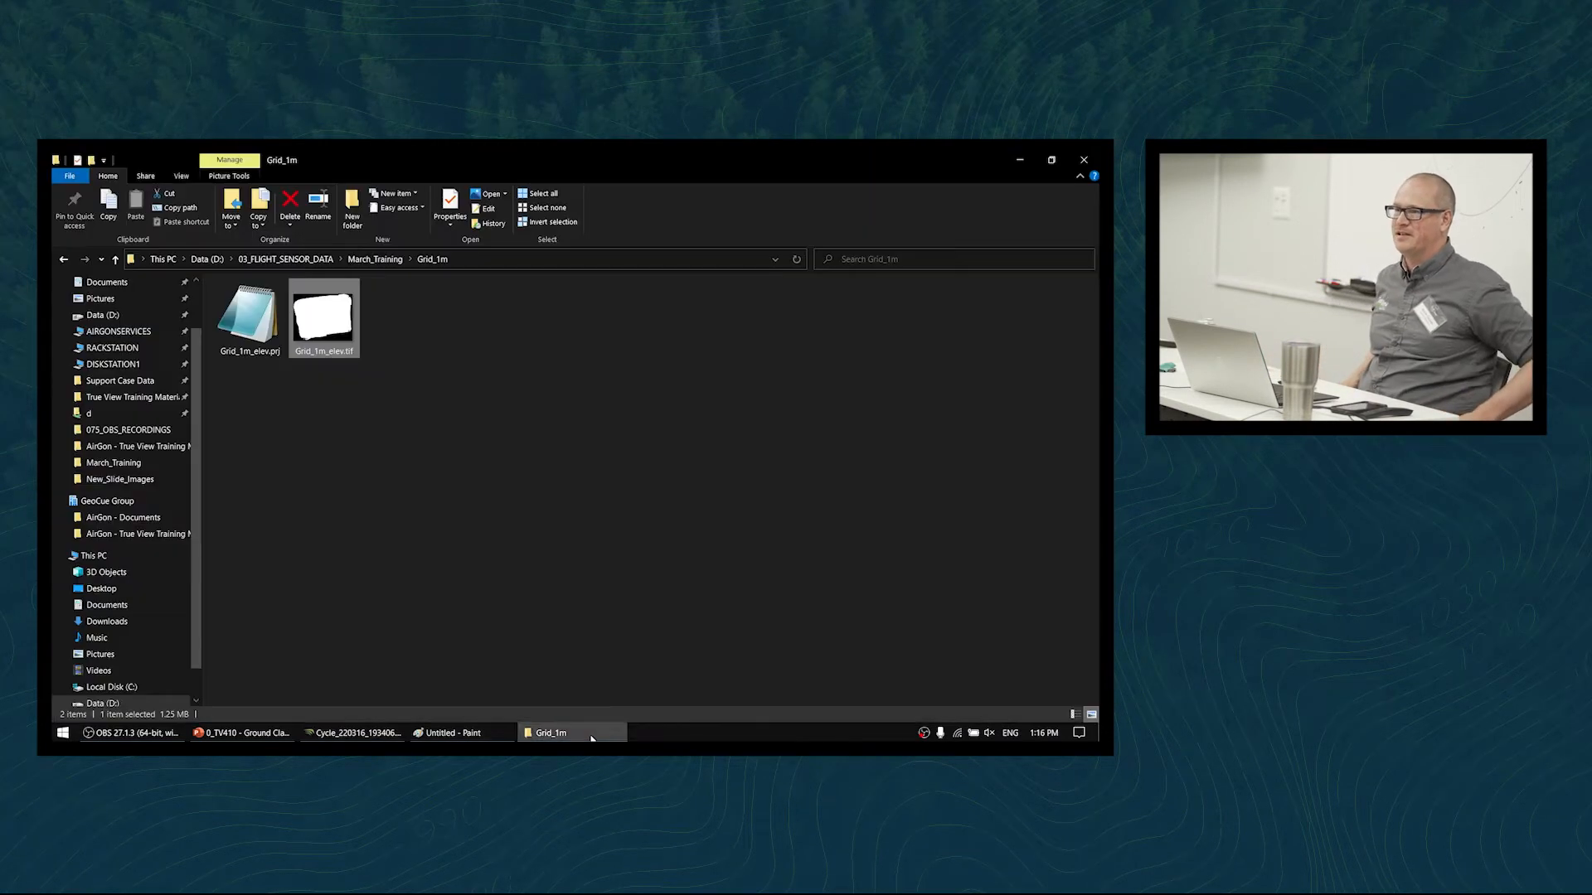
pyautogui.click(378, 261)
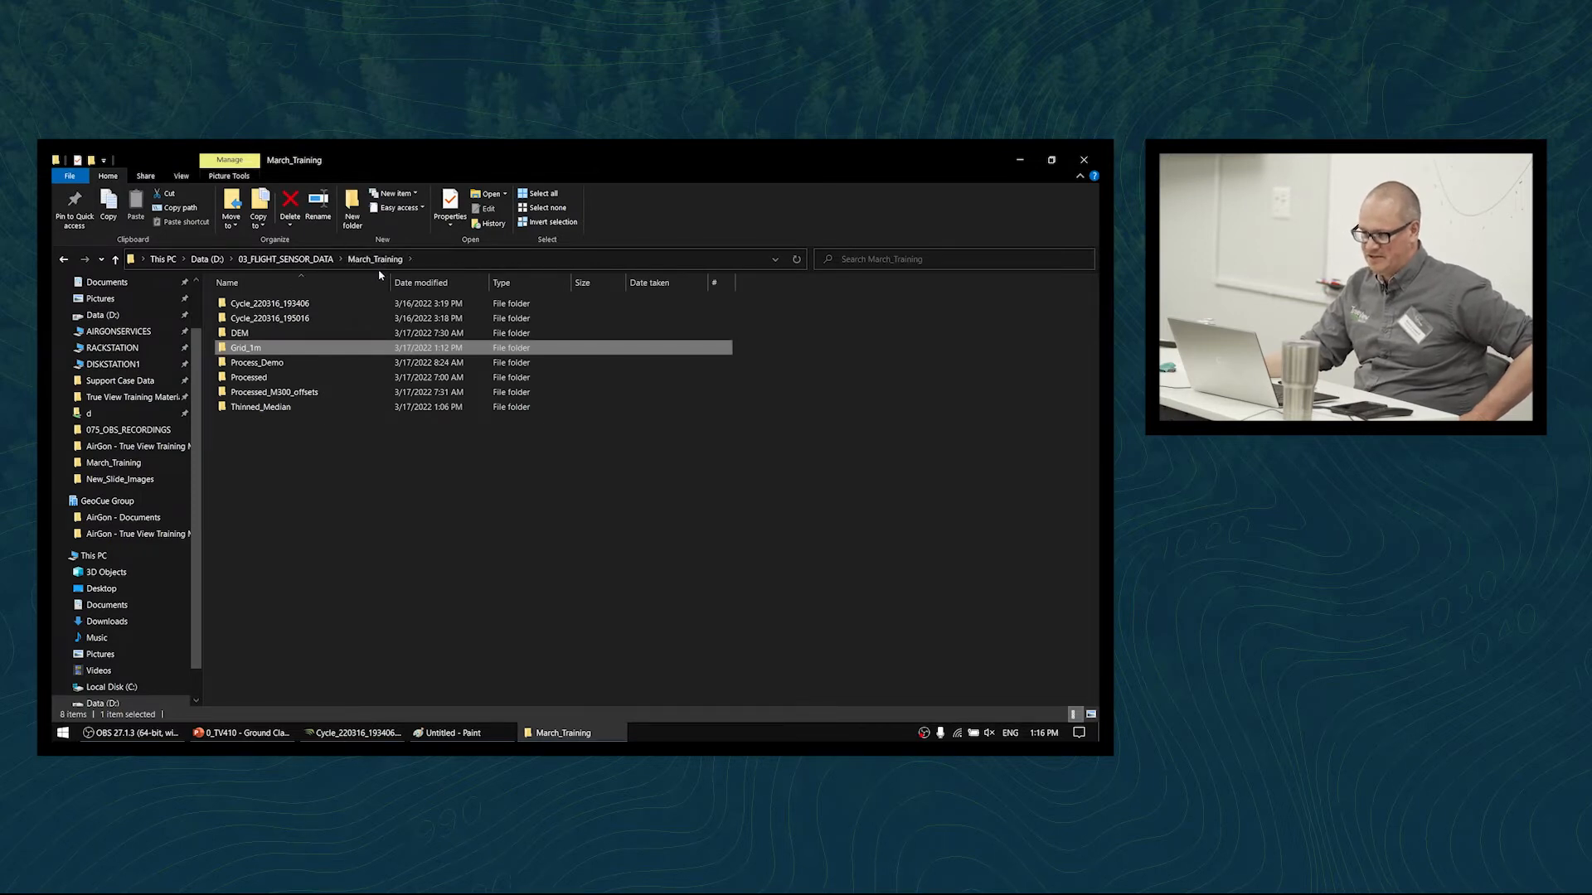
pyautogui.doubleClick(290, 364)
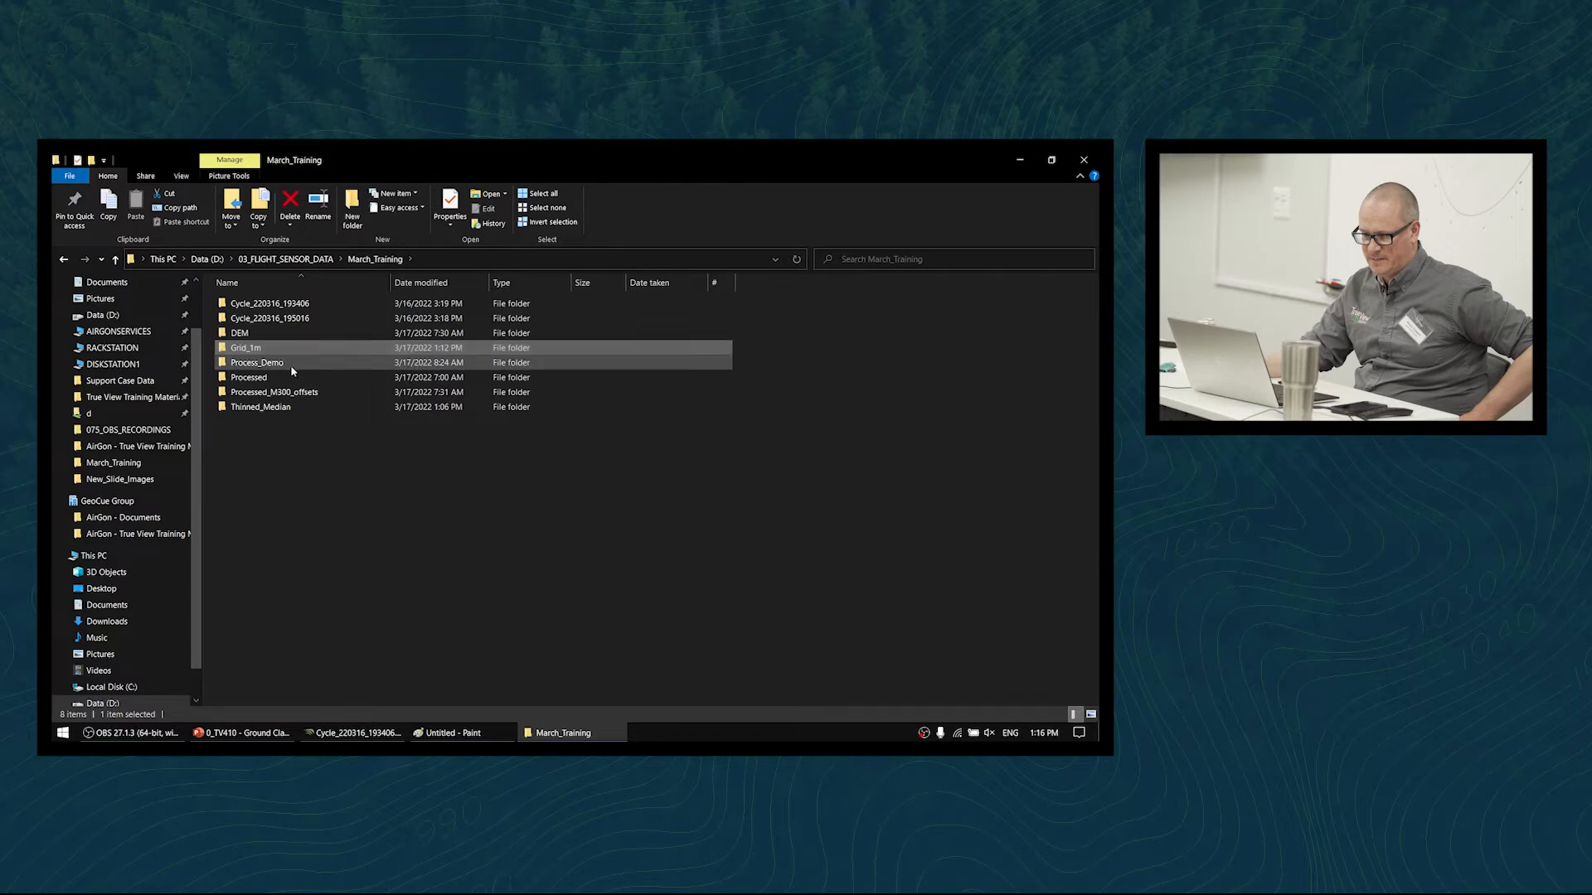
pyautogui.doubleClick(309, 305)
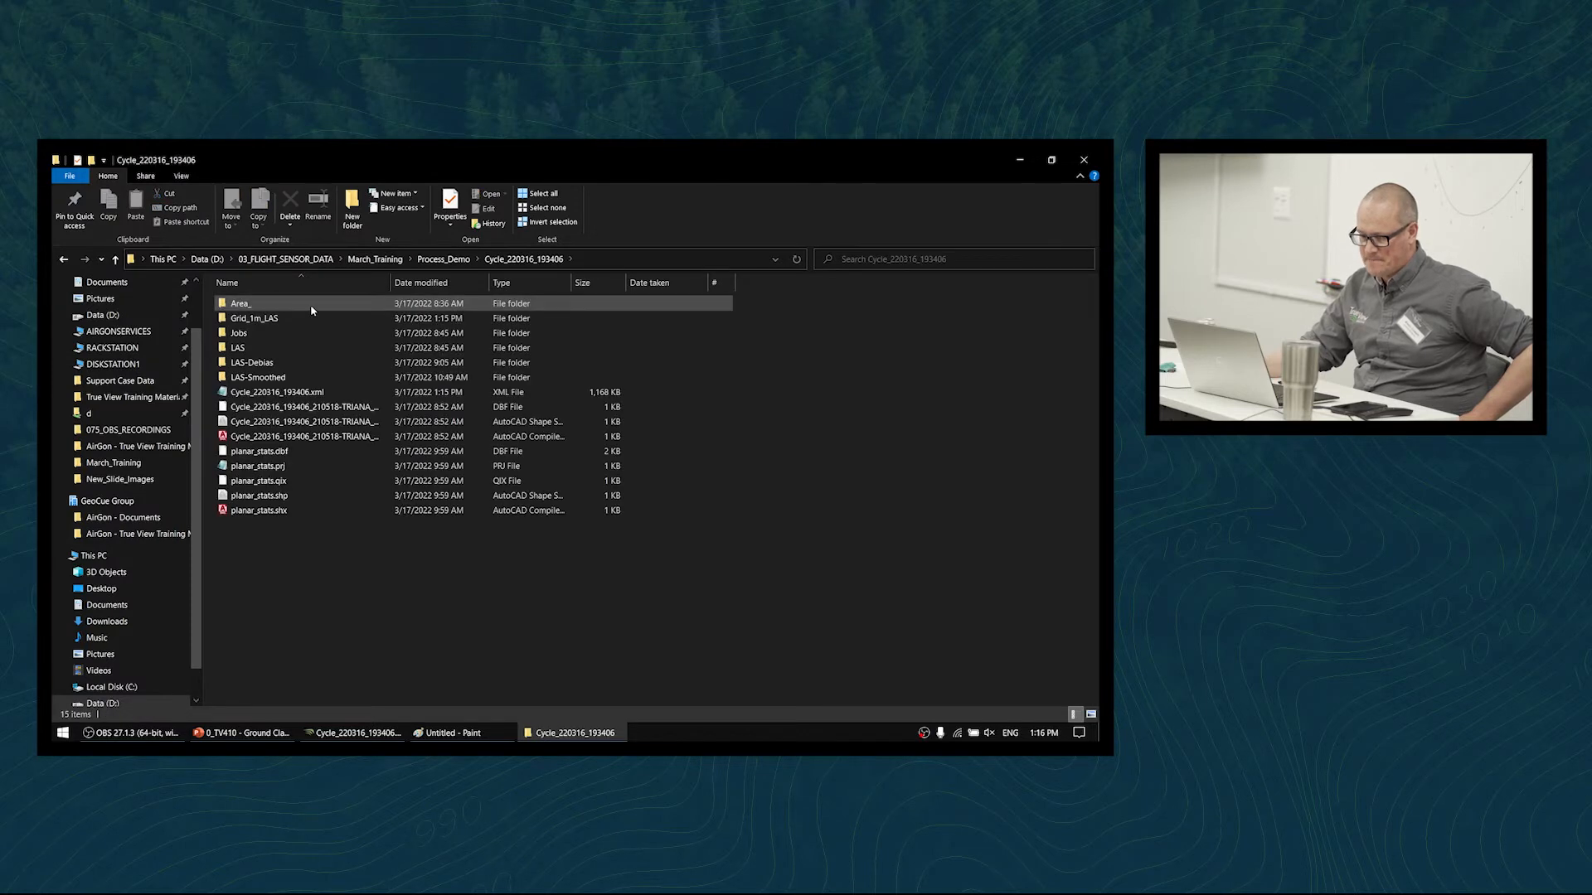
pyautogui.doubleClick(312, 319)
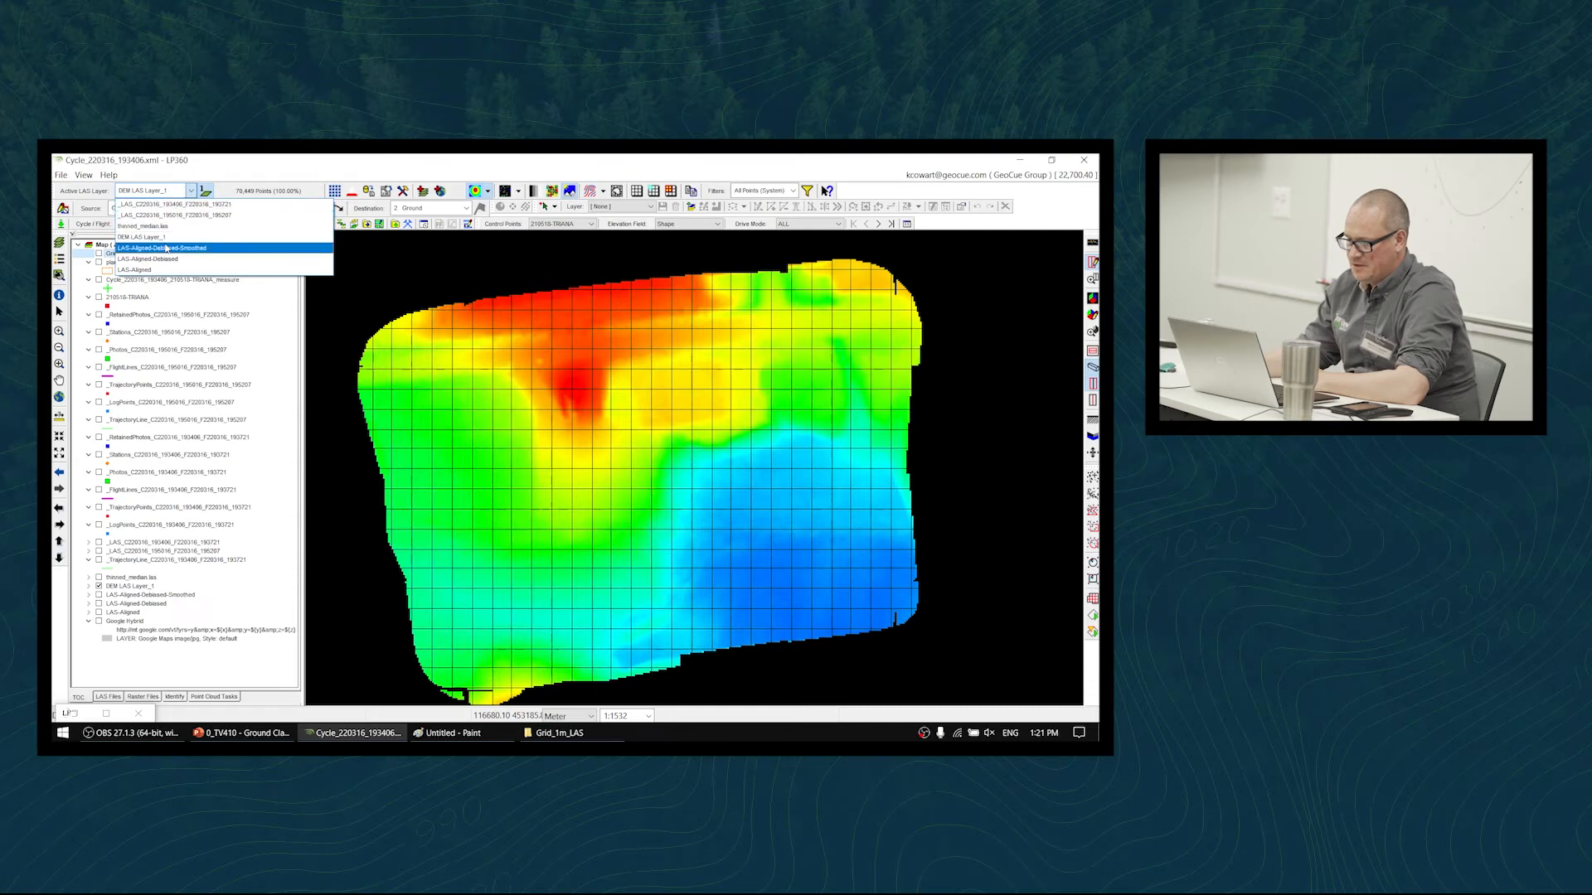
# - Make LAS-Aligned-Debiased-Smoothed the active LAS layer again
pyautogui.click(166, 248)
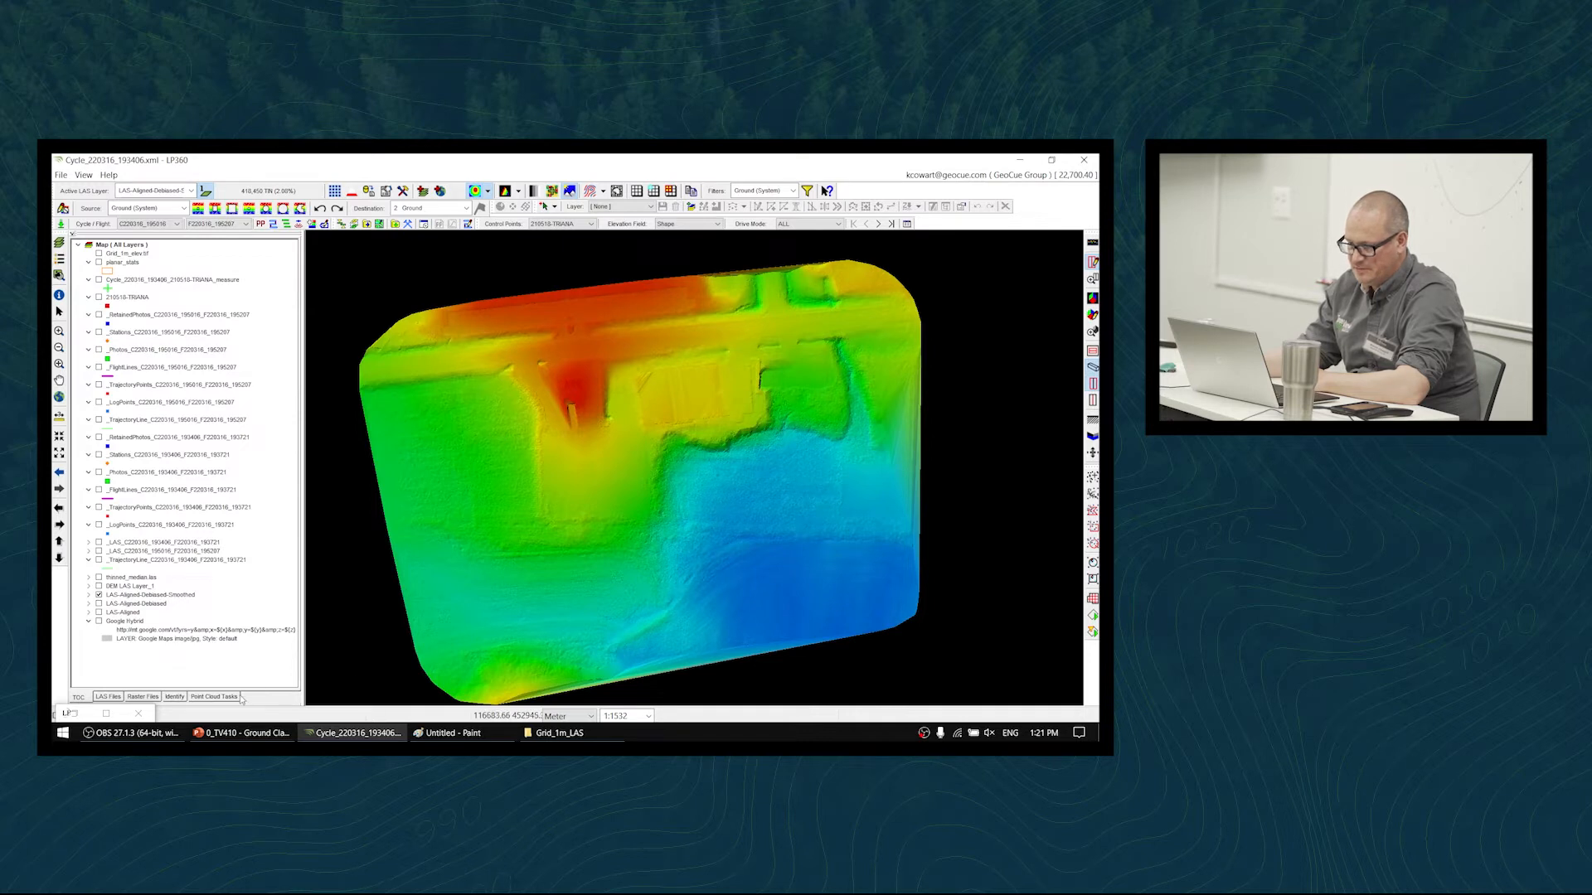
# - Add a Model Key Points Filter point cloud task named "Training - MKP Filter"
pyautogui.click(207, 697)
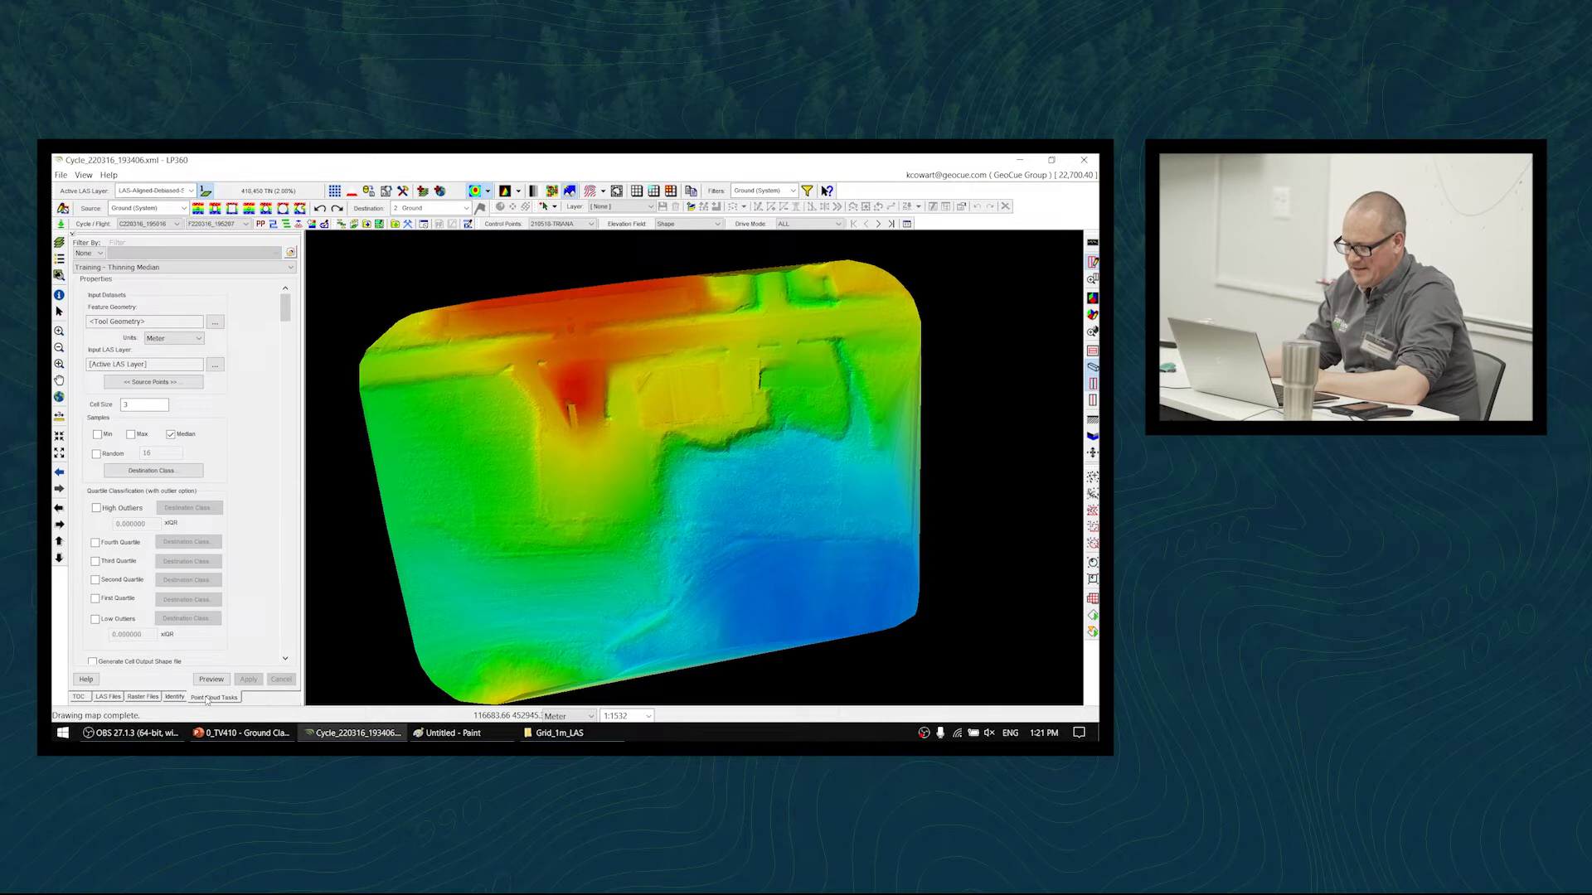
pyautogui.click(291, 253)
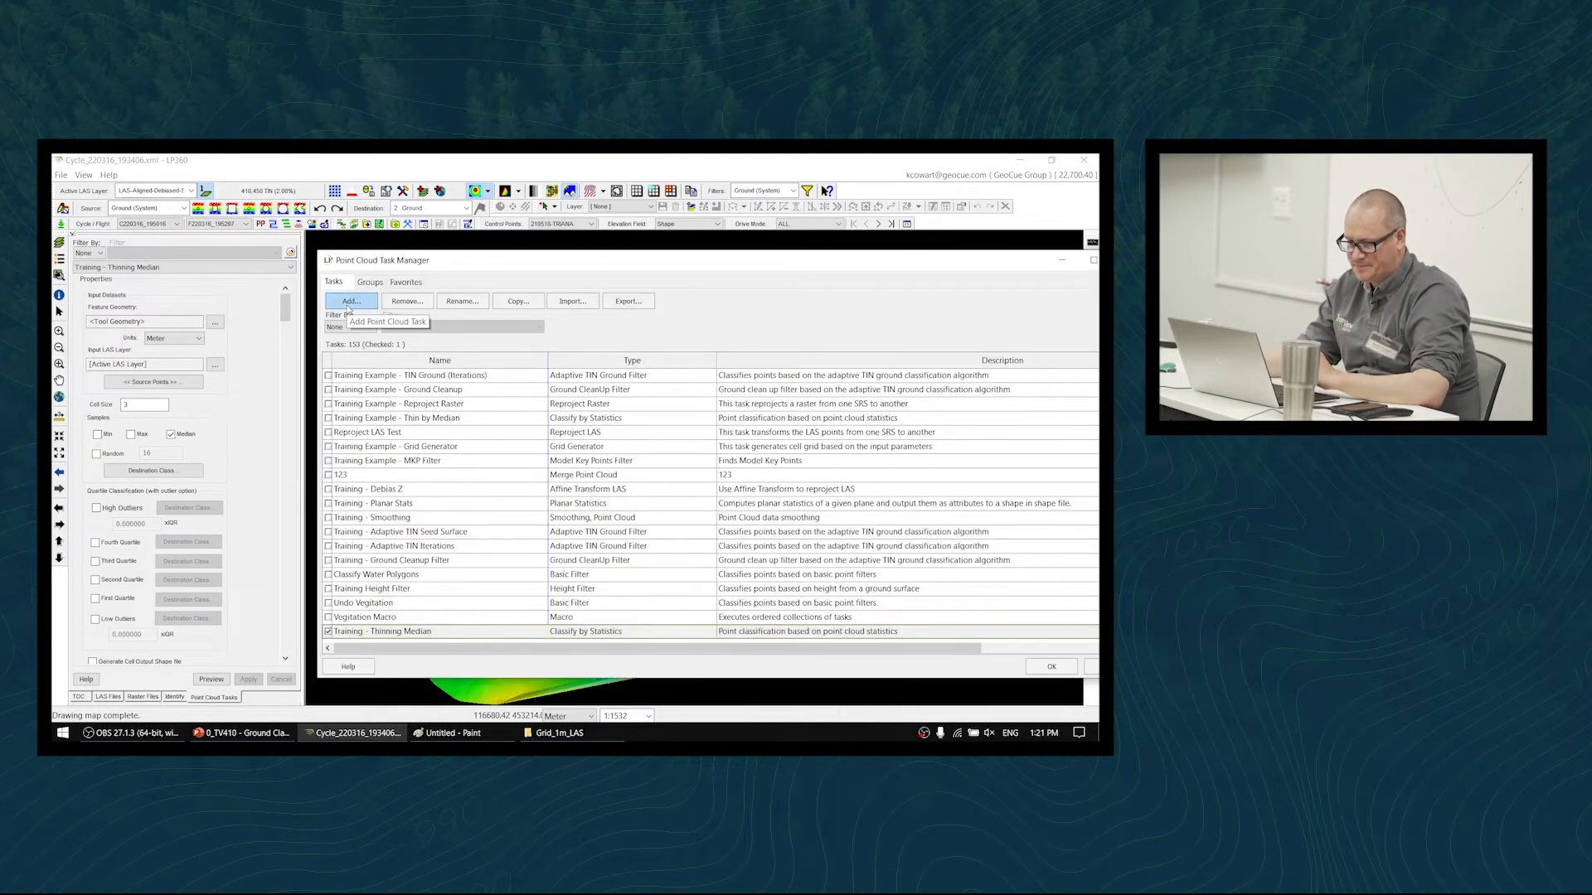
pyautogui.click(347, 303)
pyautogui.click(406, 303)
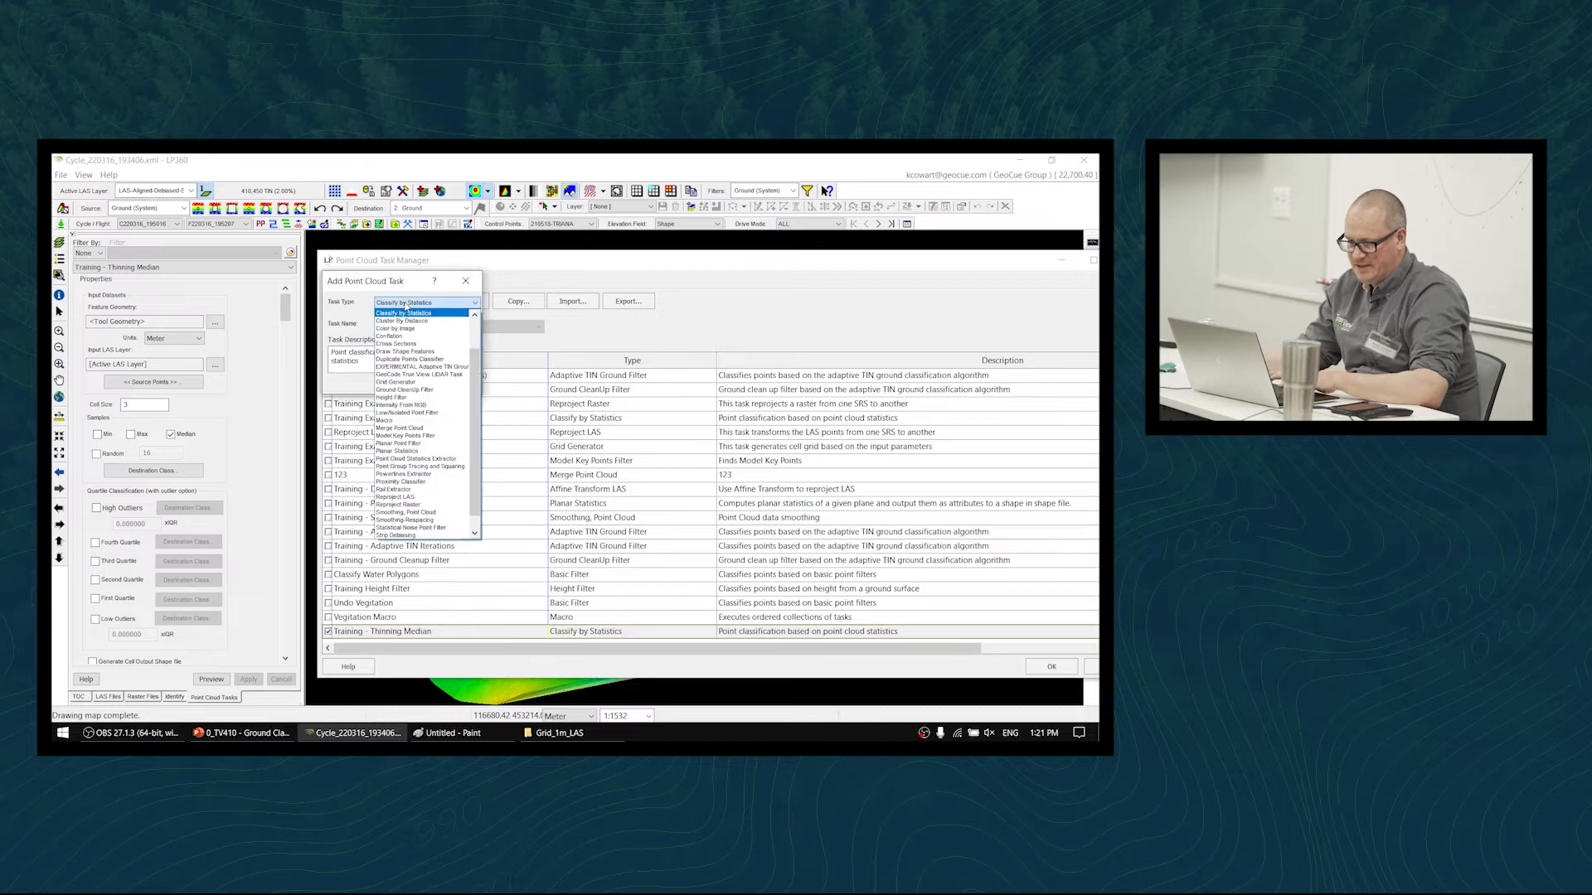
pyautogui.click(464, 436)
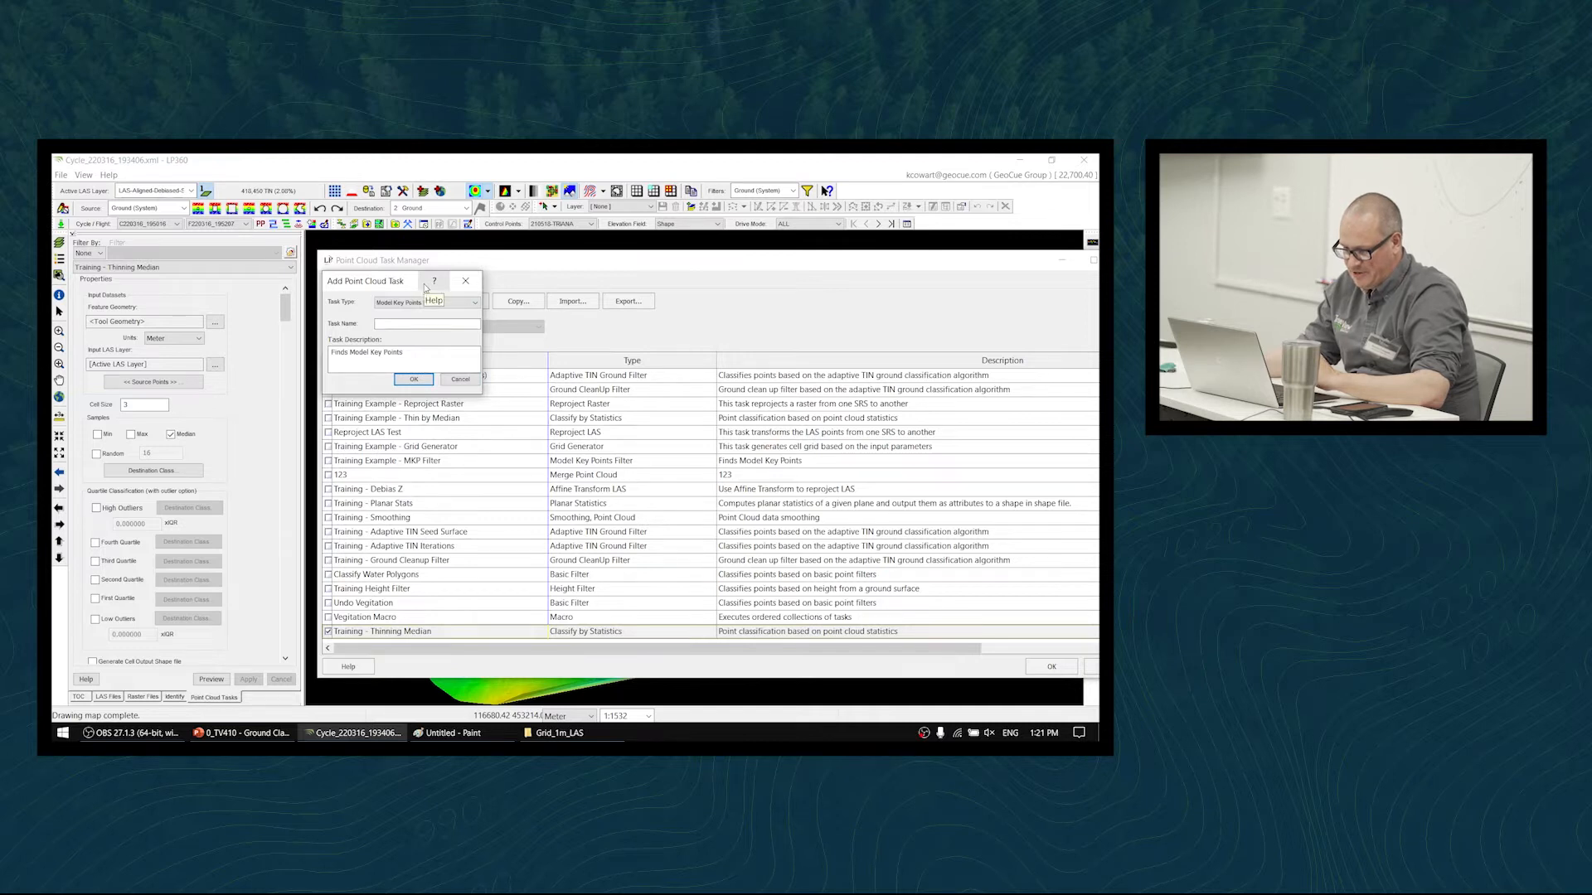
pyautogui.click(429, 325)
pyautogui.write('Training -')
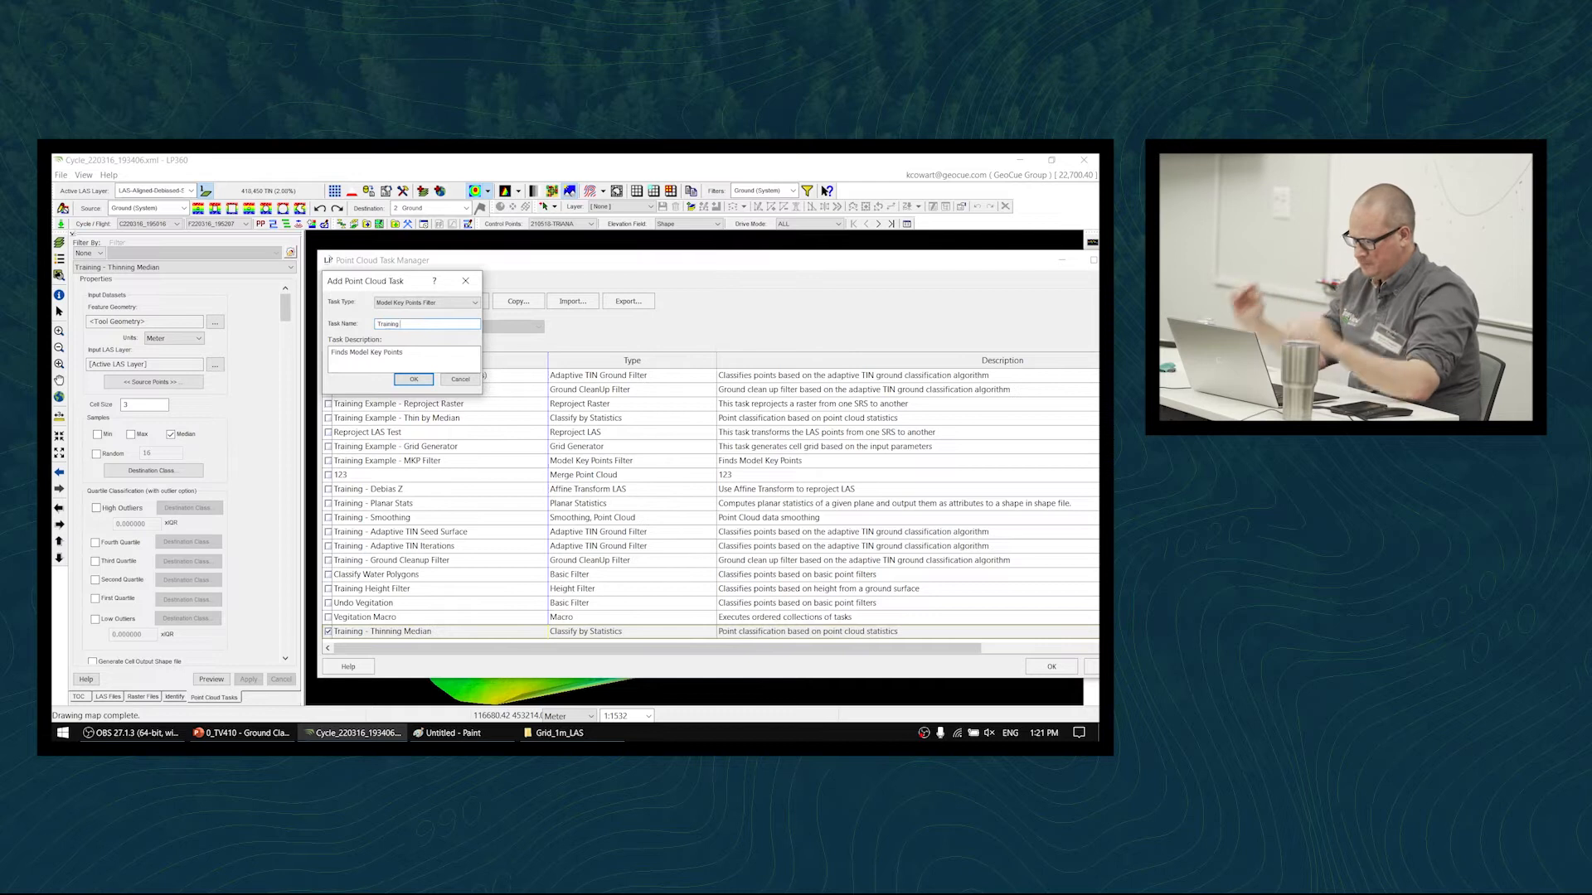
pyautogui.write(' MKP Filter')
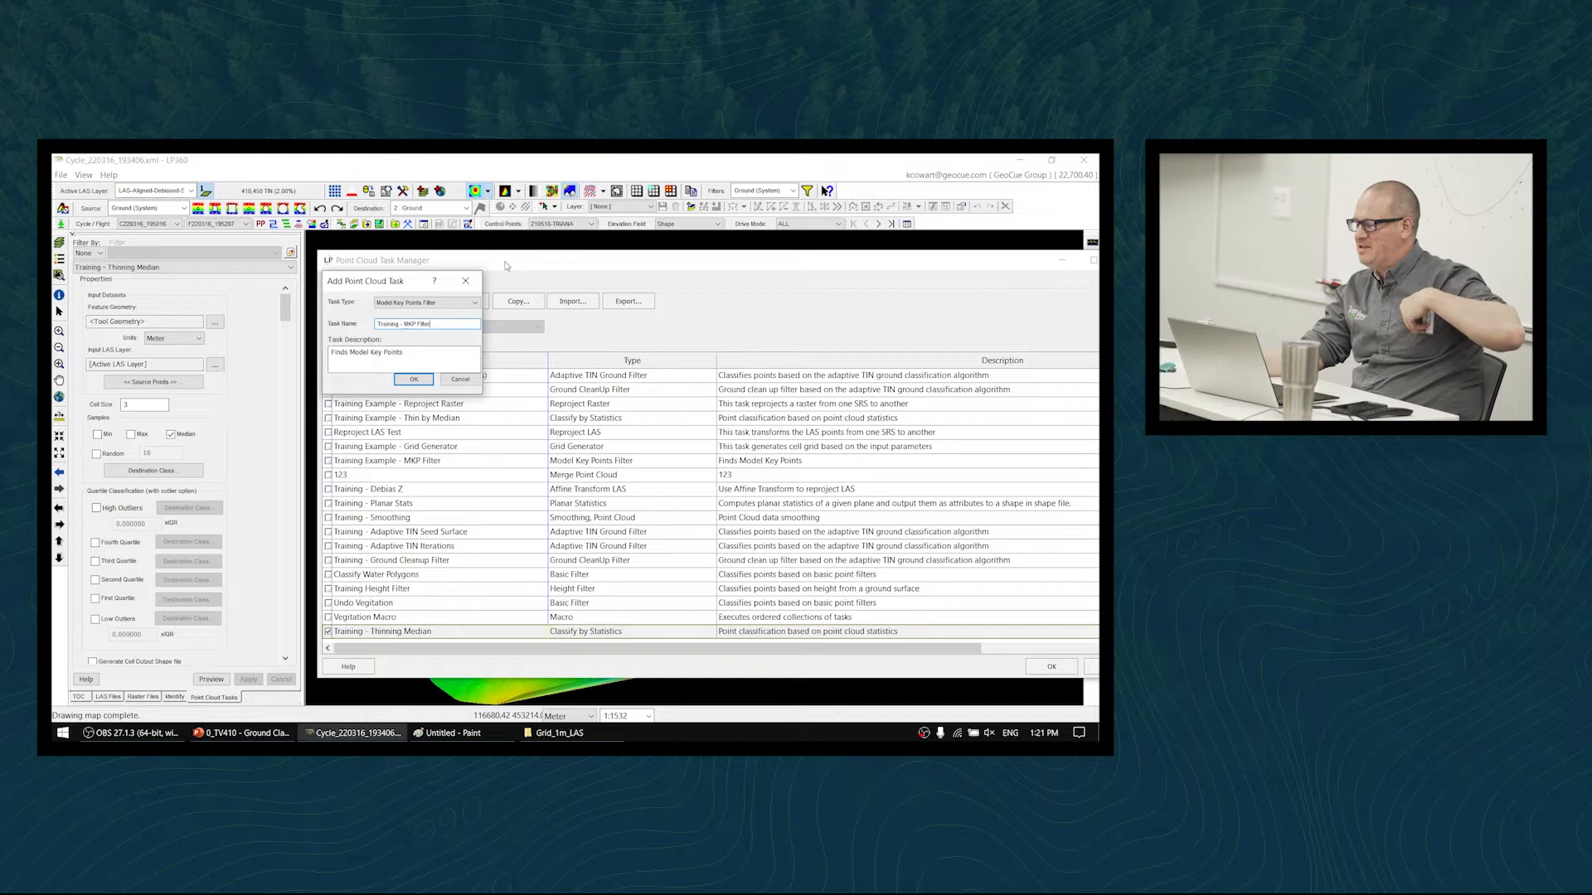
pyautogui.click(424, 383)
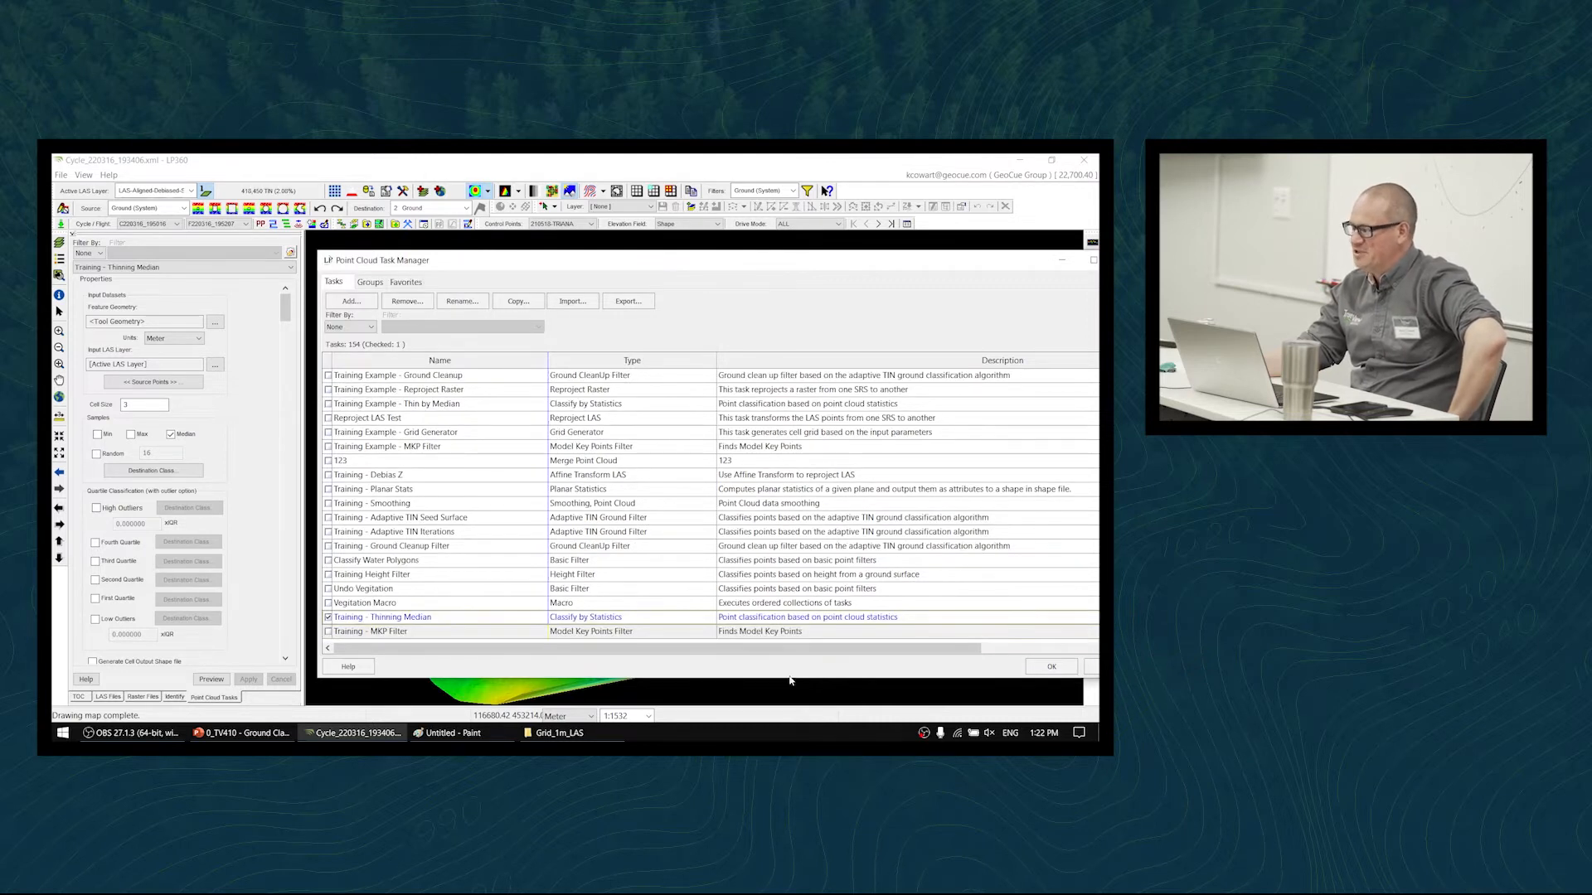
pyautogui.click(1051, 667)
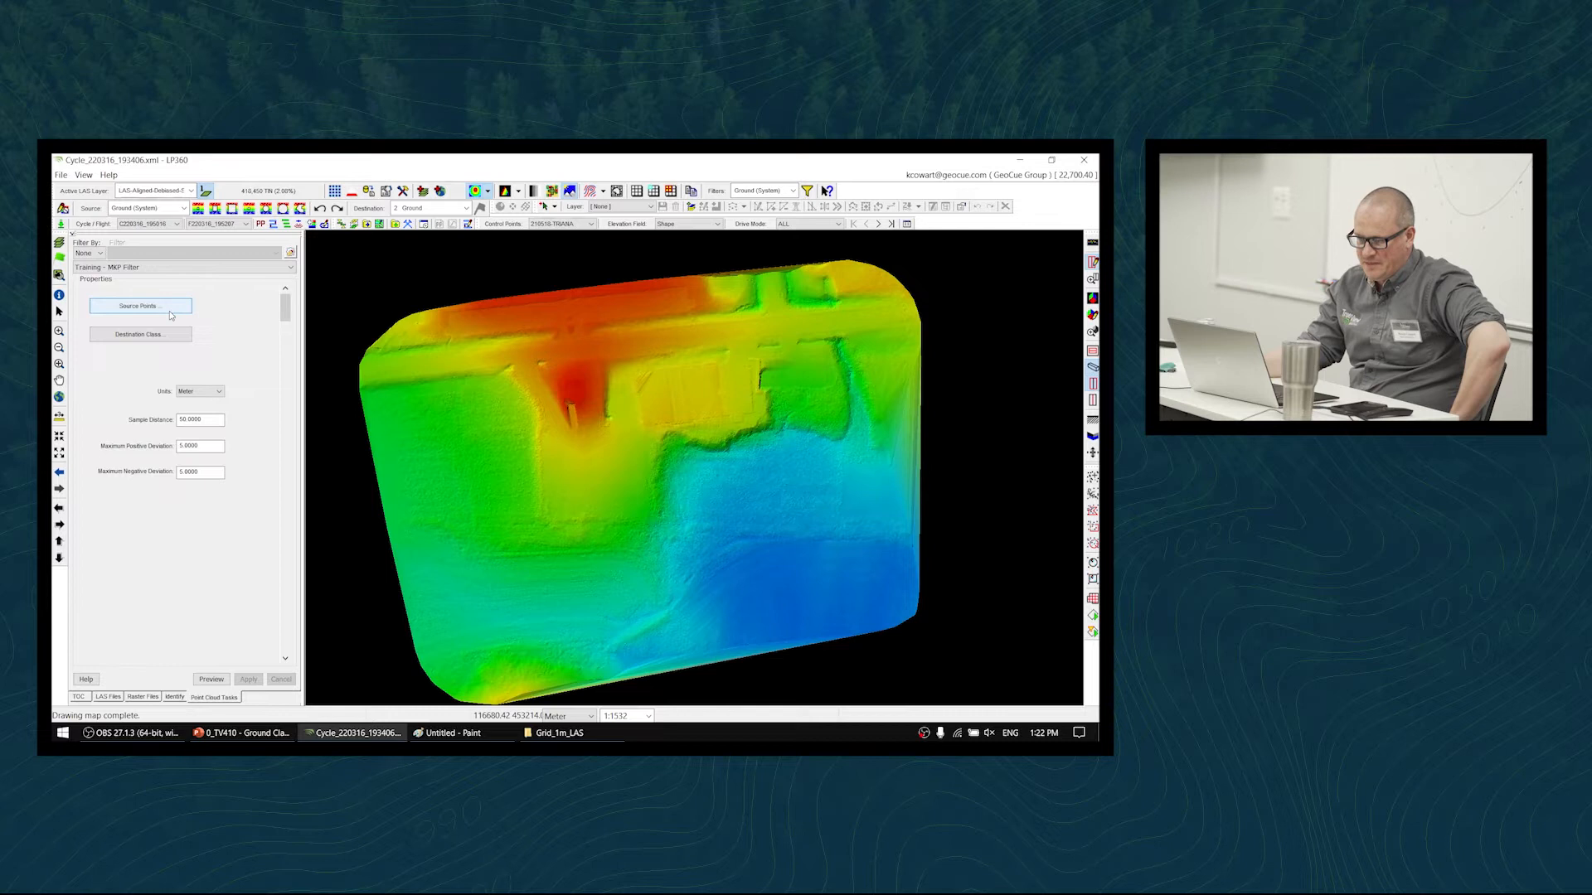
# - Load the Ground (System) stored filter for the MKP task's source points, limiting them to the Ground class
pyautogui.click(171, 314)
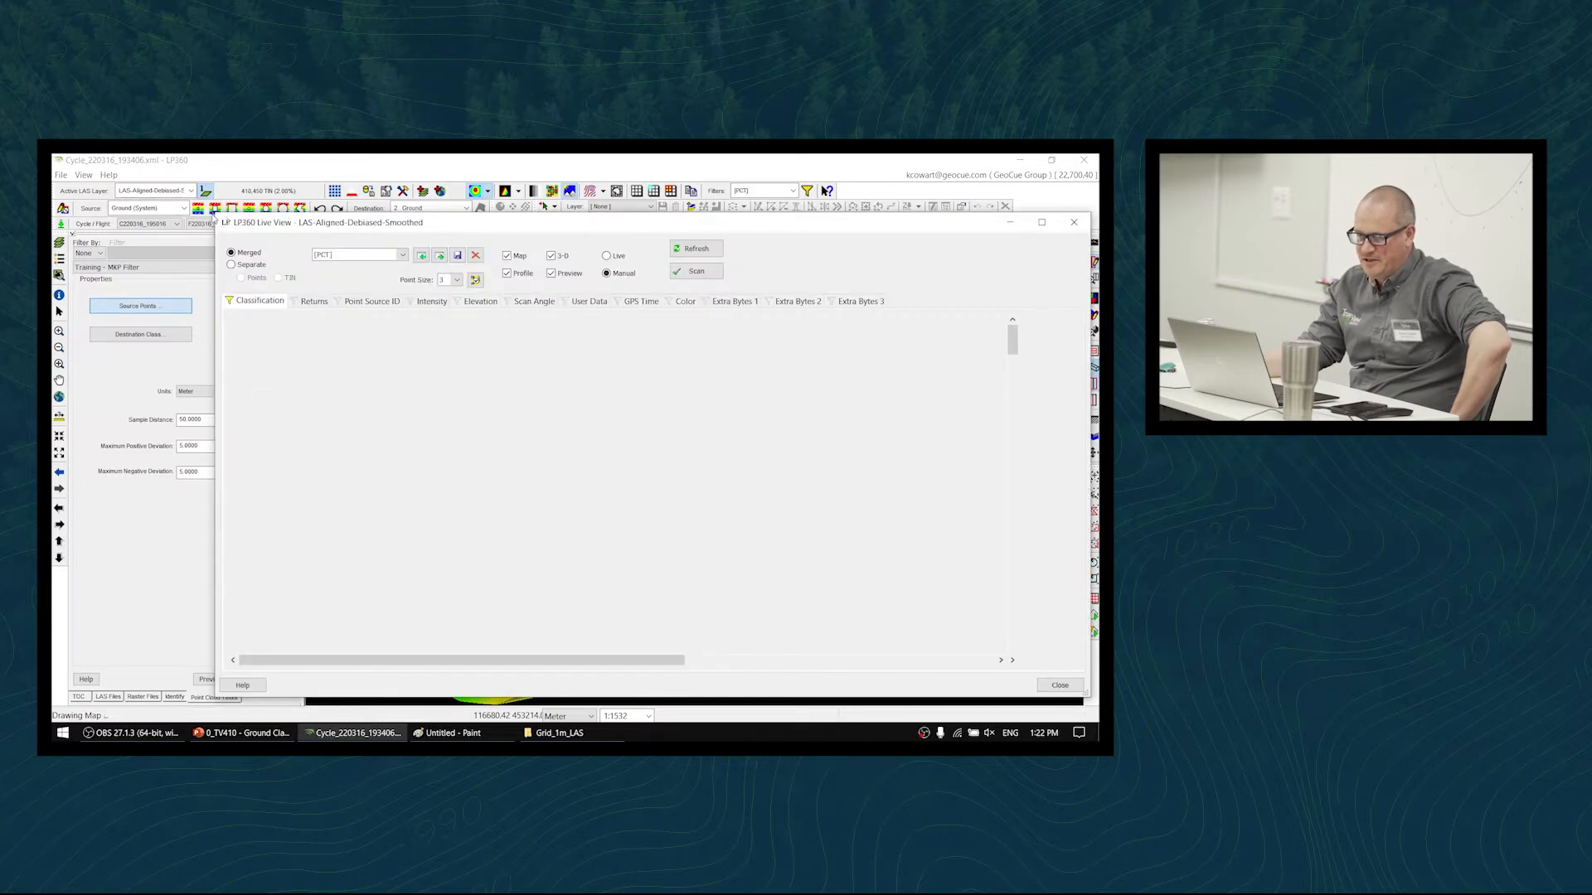
pyautogui.moveTo(213, 218); pyautogui.dragTo(289, 264)
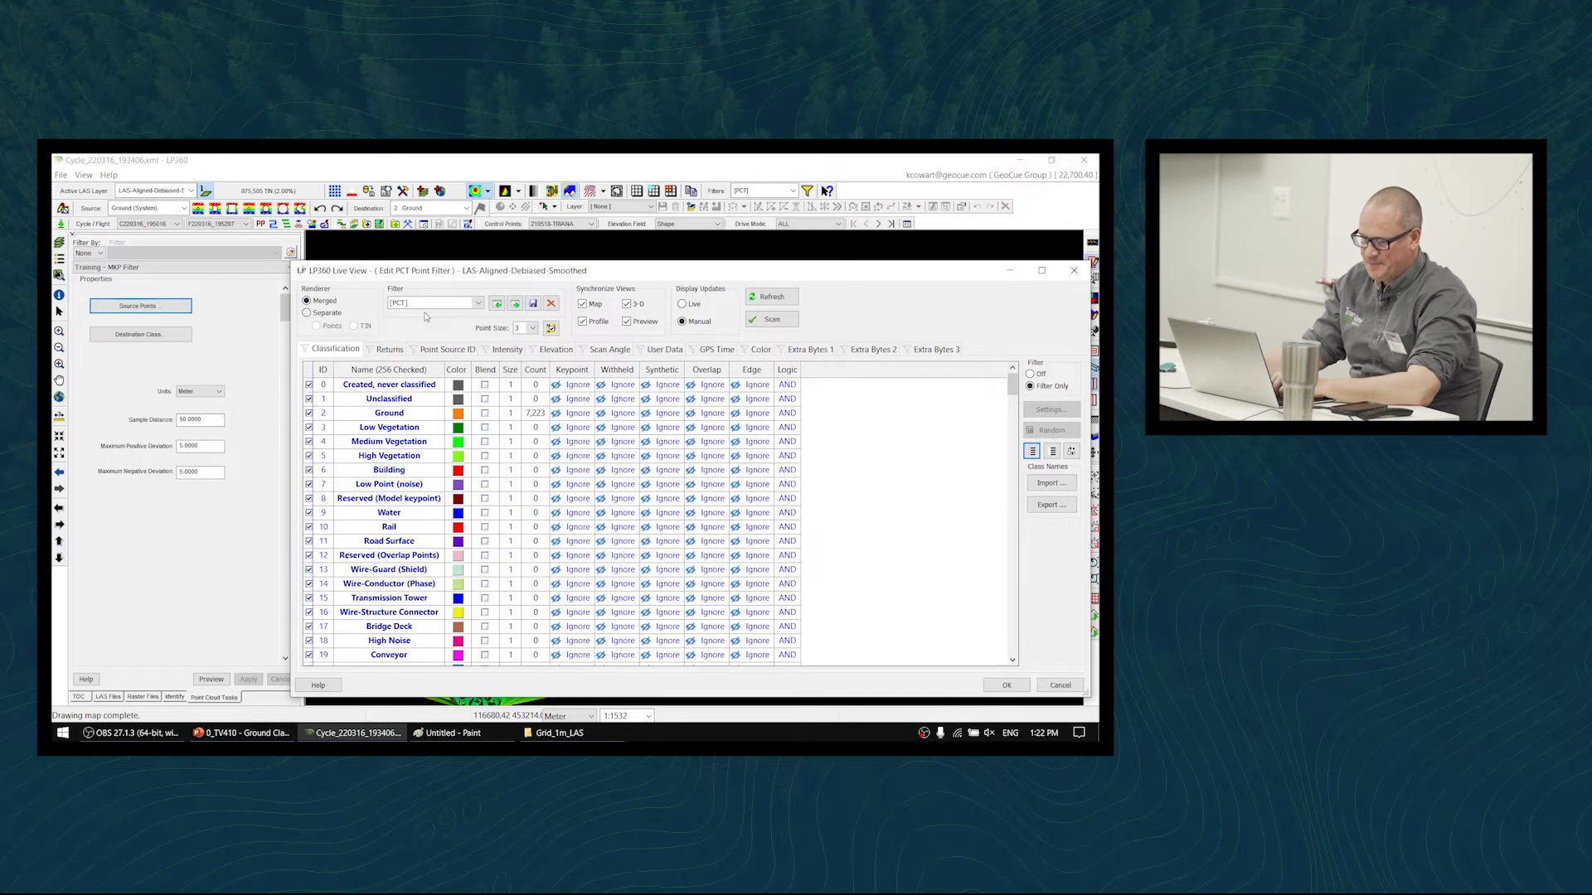
pyautogui.click(478, 303)
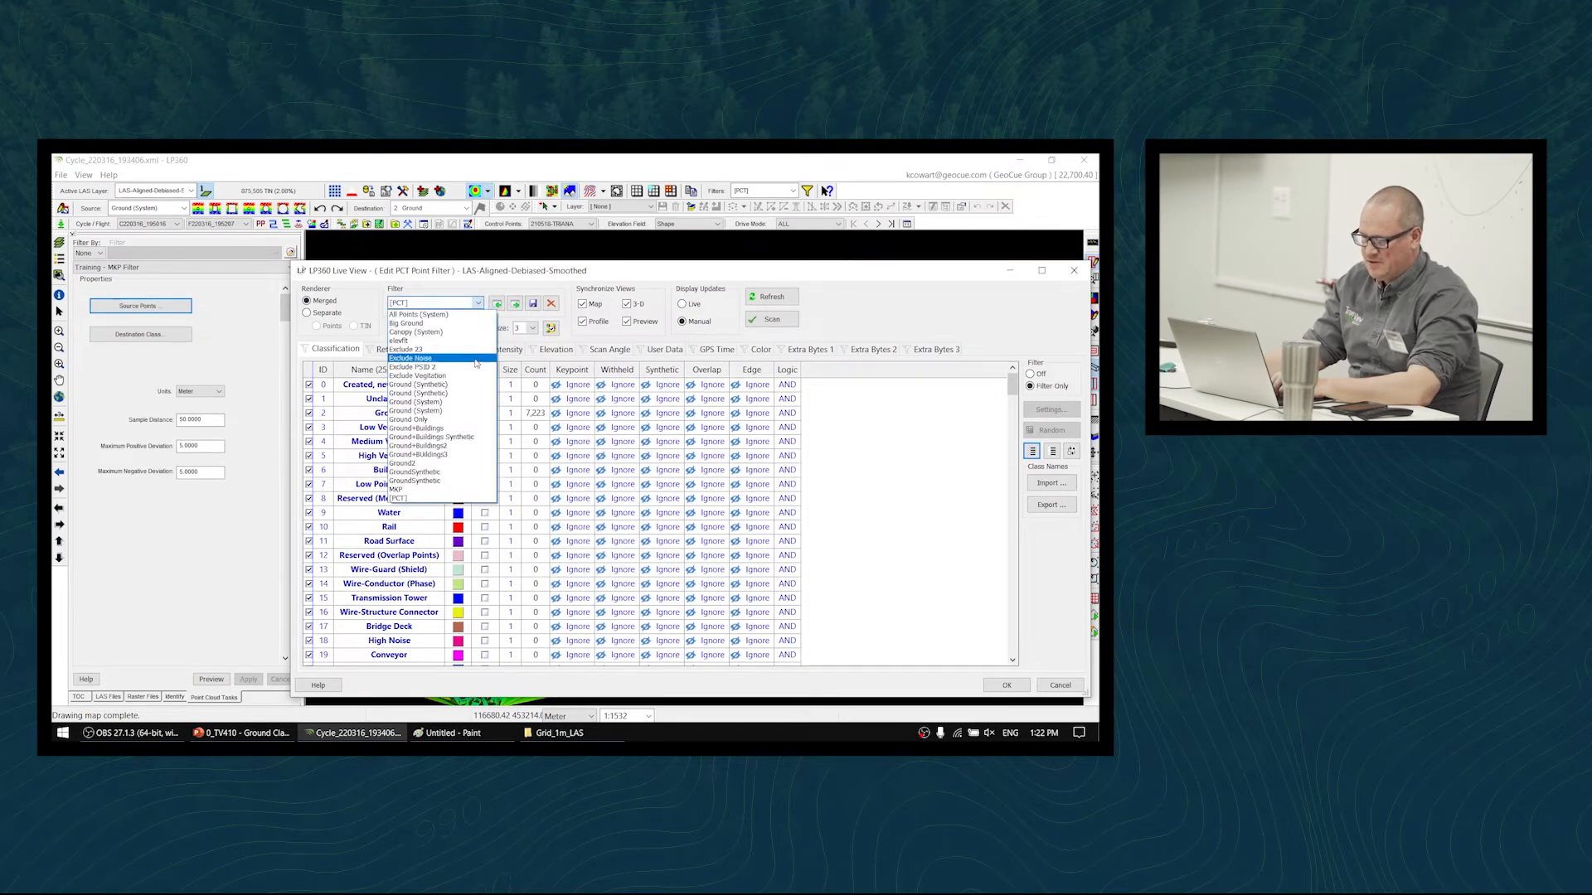
pyautogui.click(479, 411)
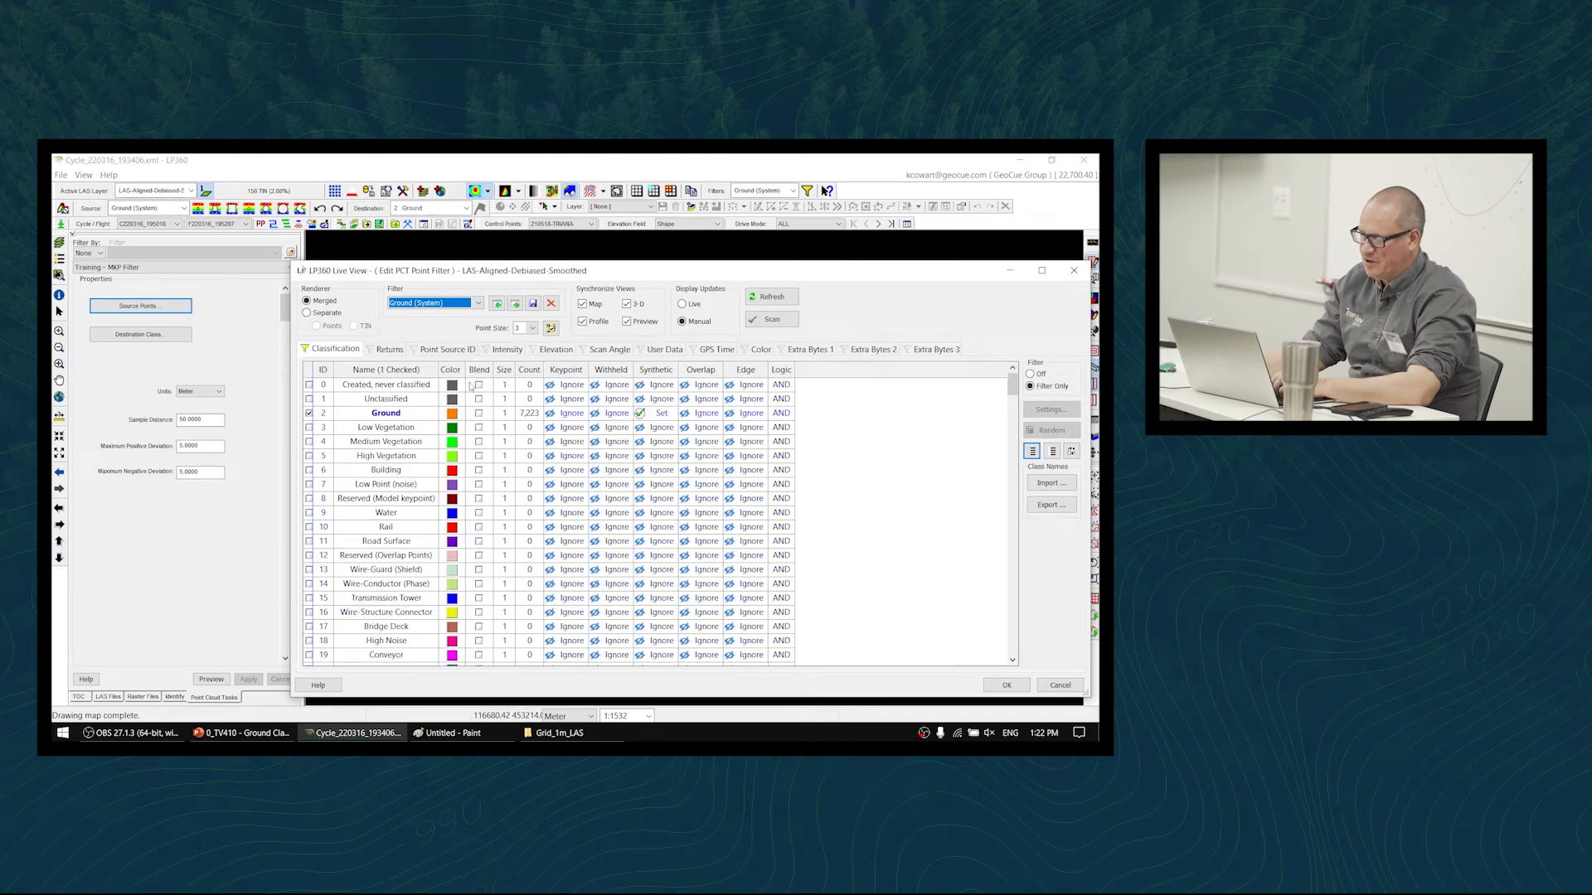
pyautogui.click(479, 303)
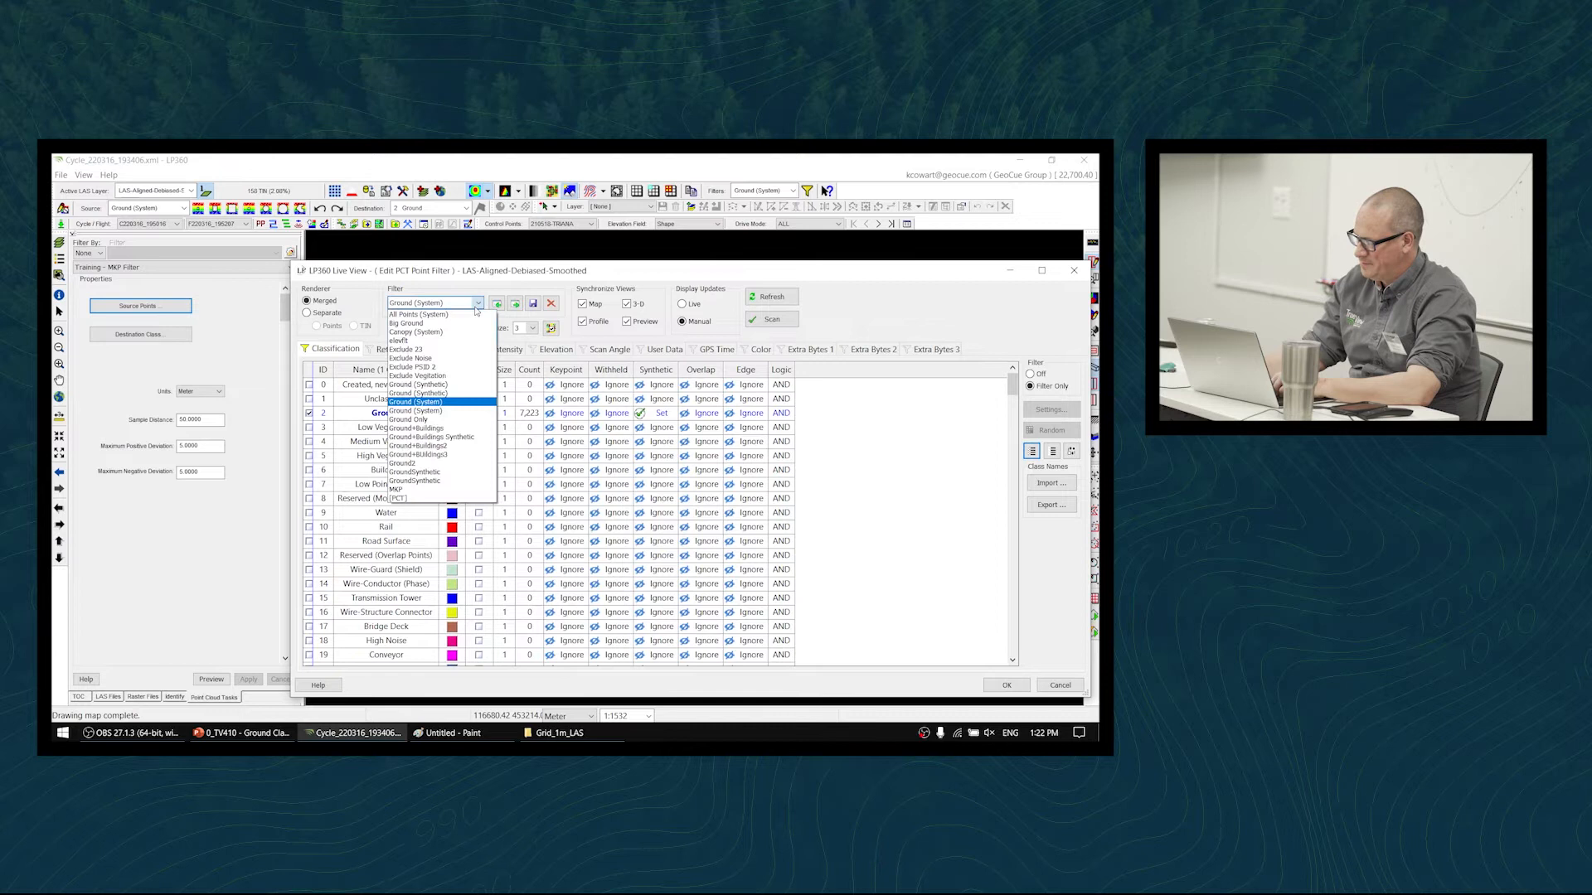
pyautogui.click(471, 410)
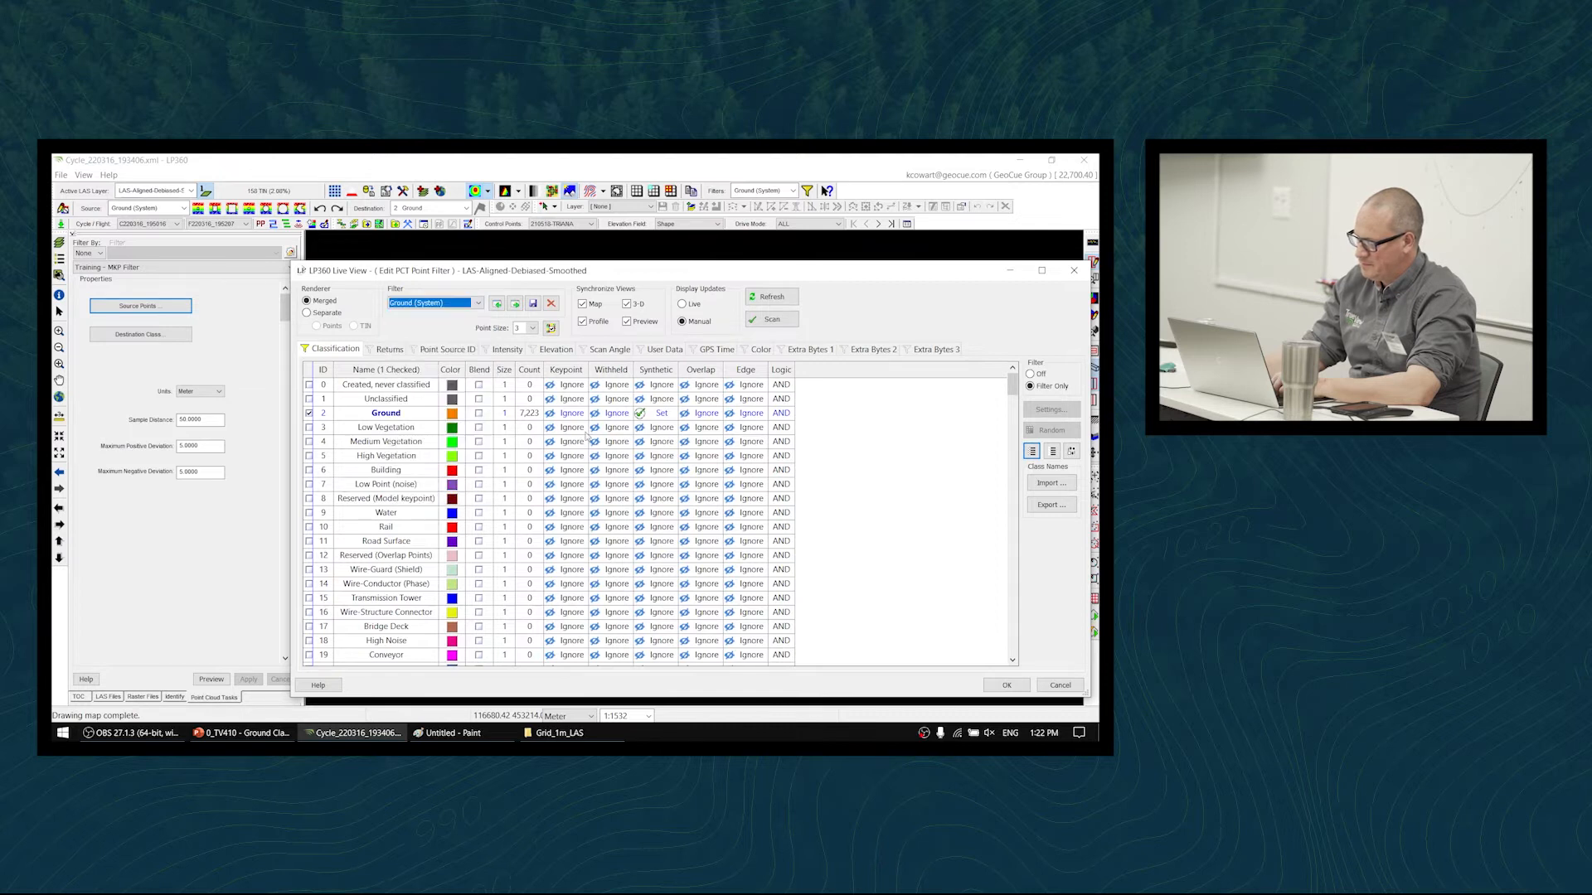
pyautogui.click(478, 303)
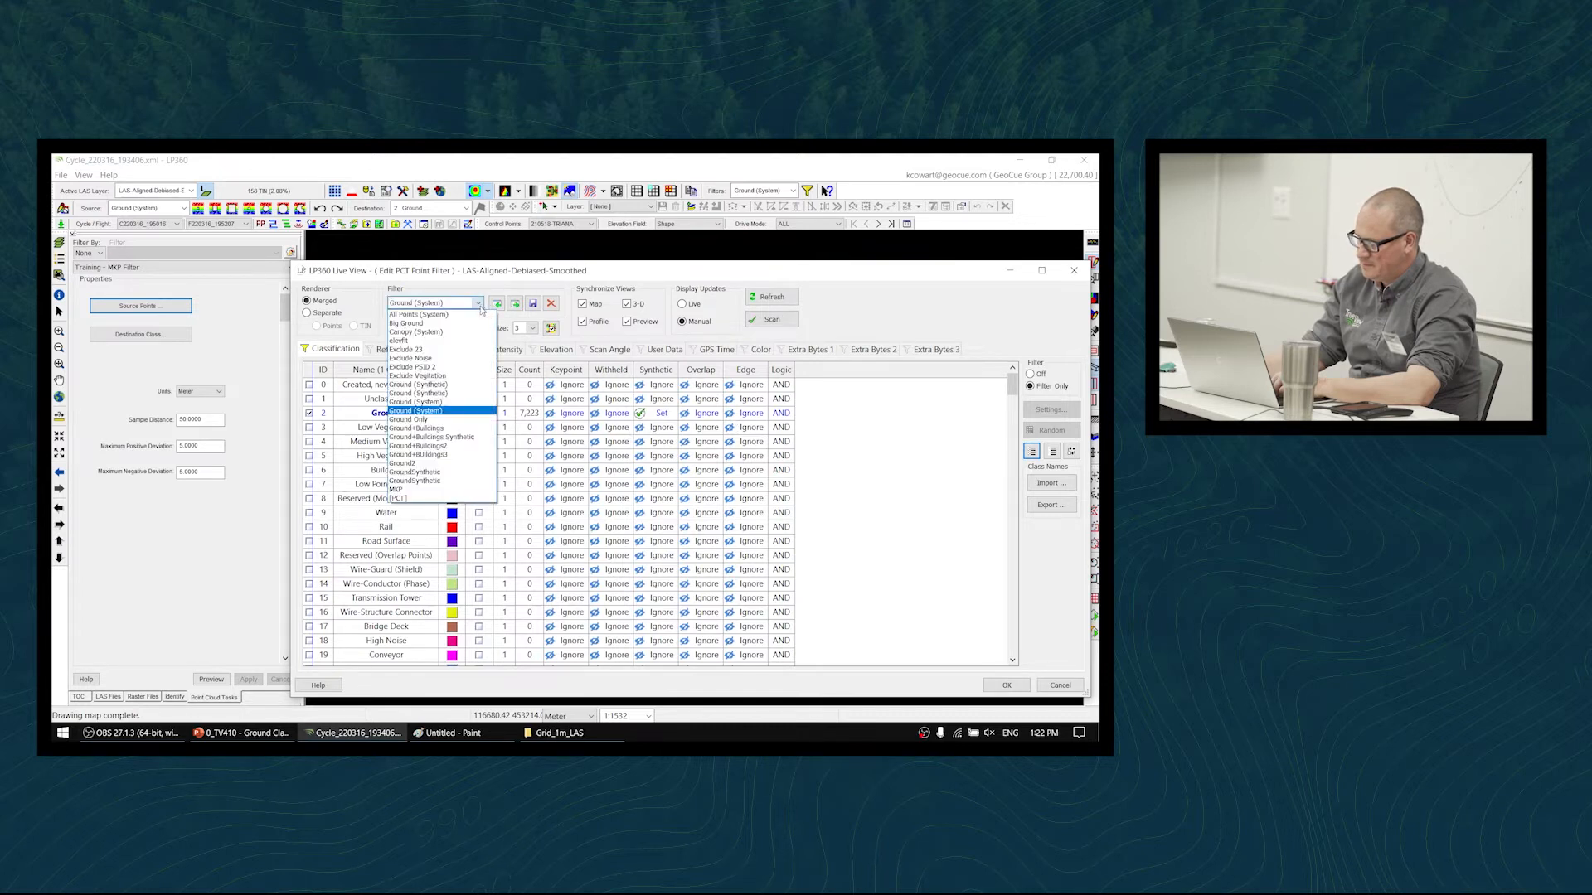
pyautogui.click(461, 405)
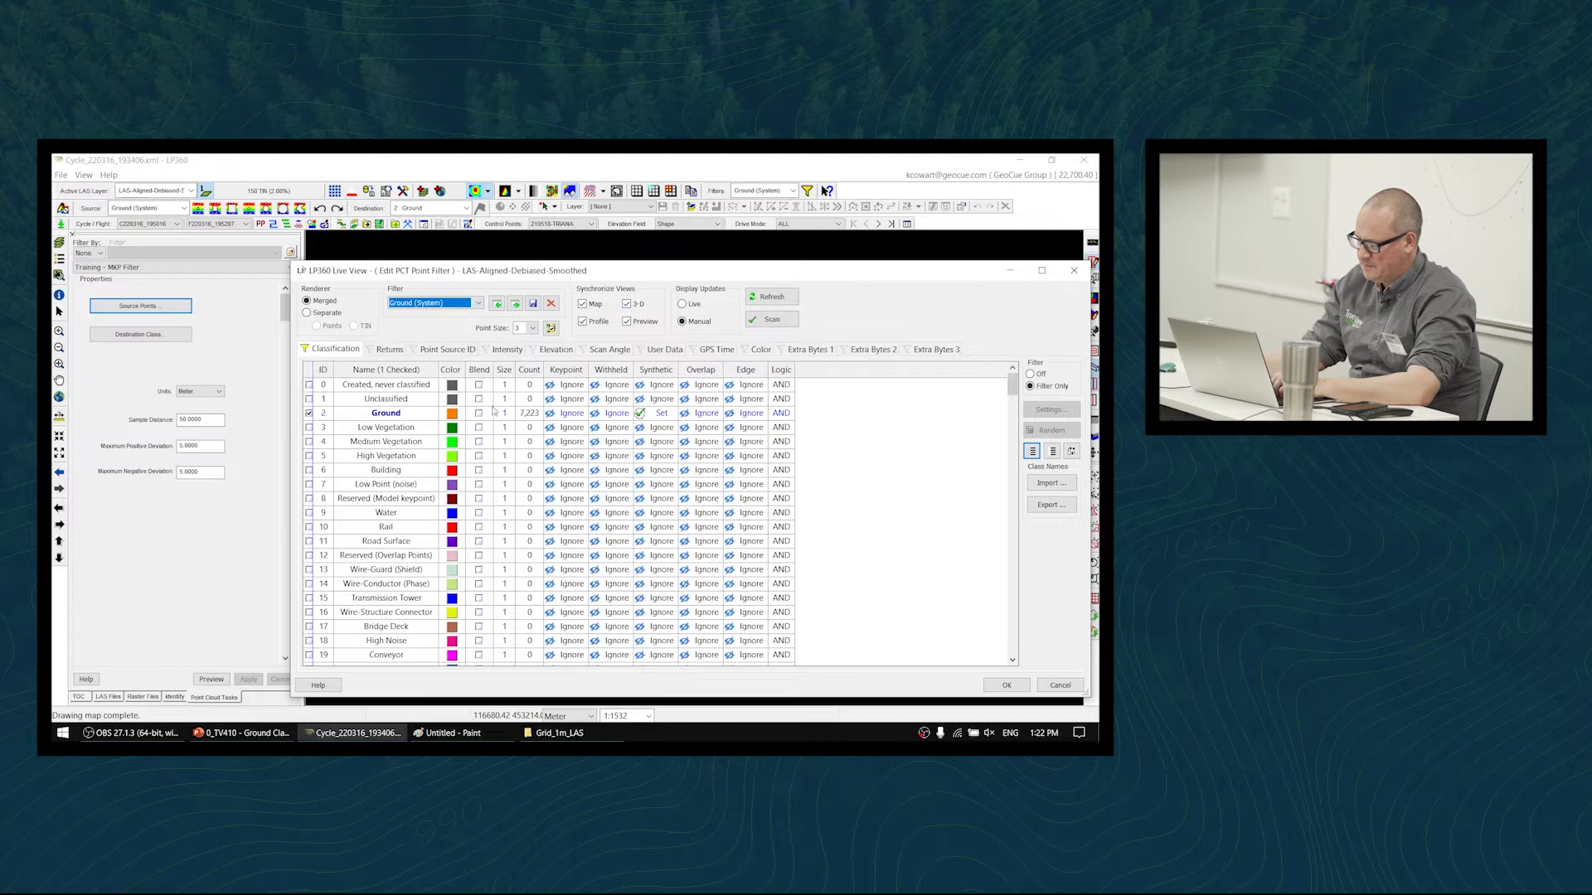
# - Set the Ground class's Synthetic flag to Ignore and accept the source points without updating the stored filter
pyautogui.doubleClick(644, 416)
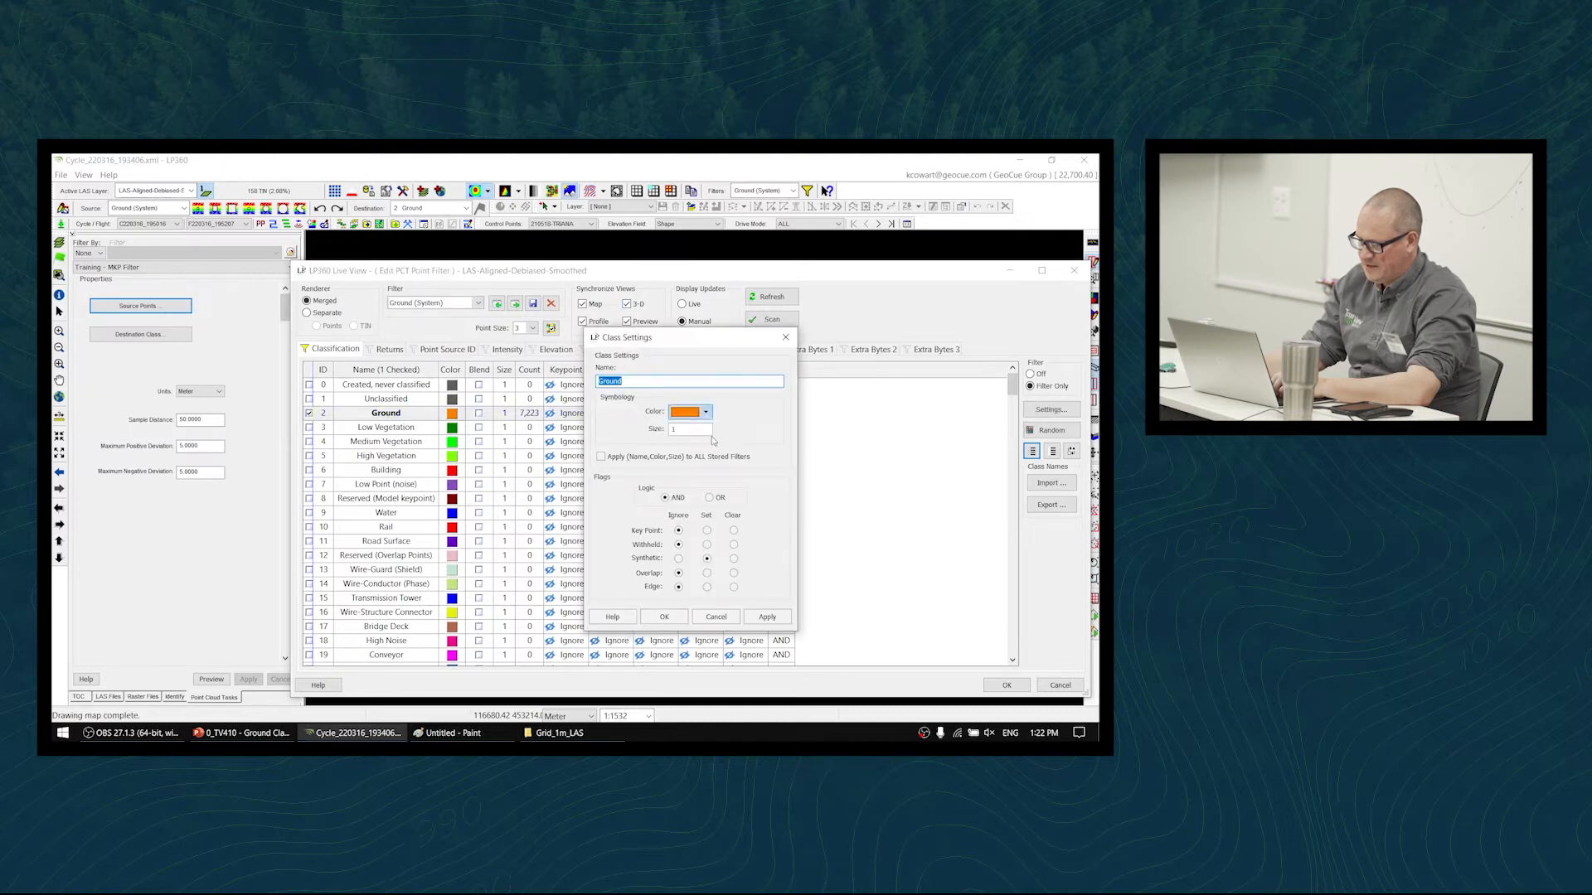
pyautogui.click(678, 558)
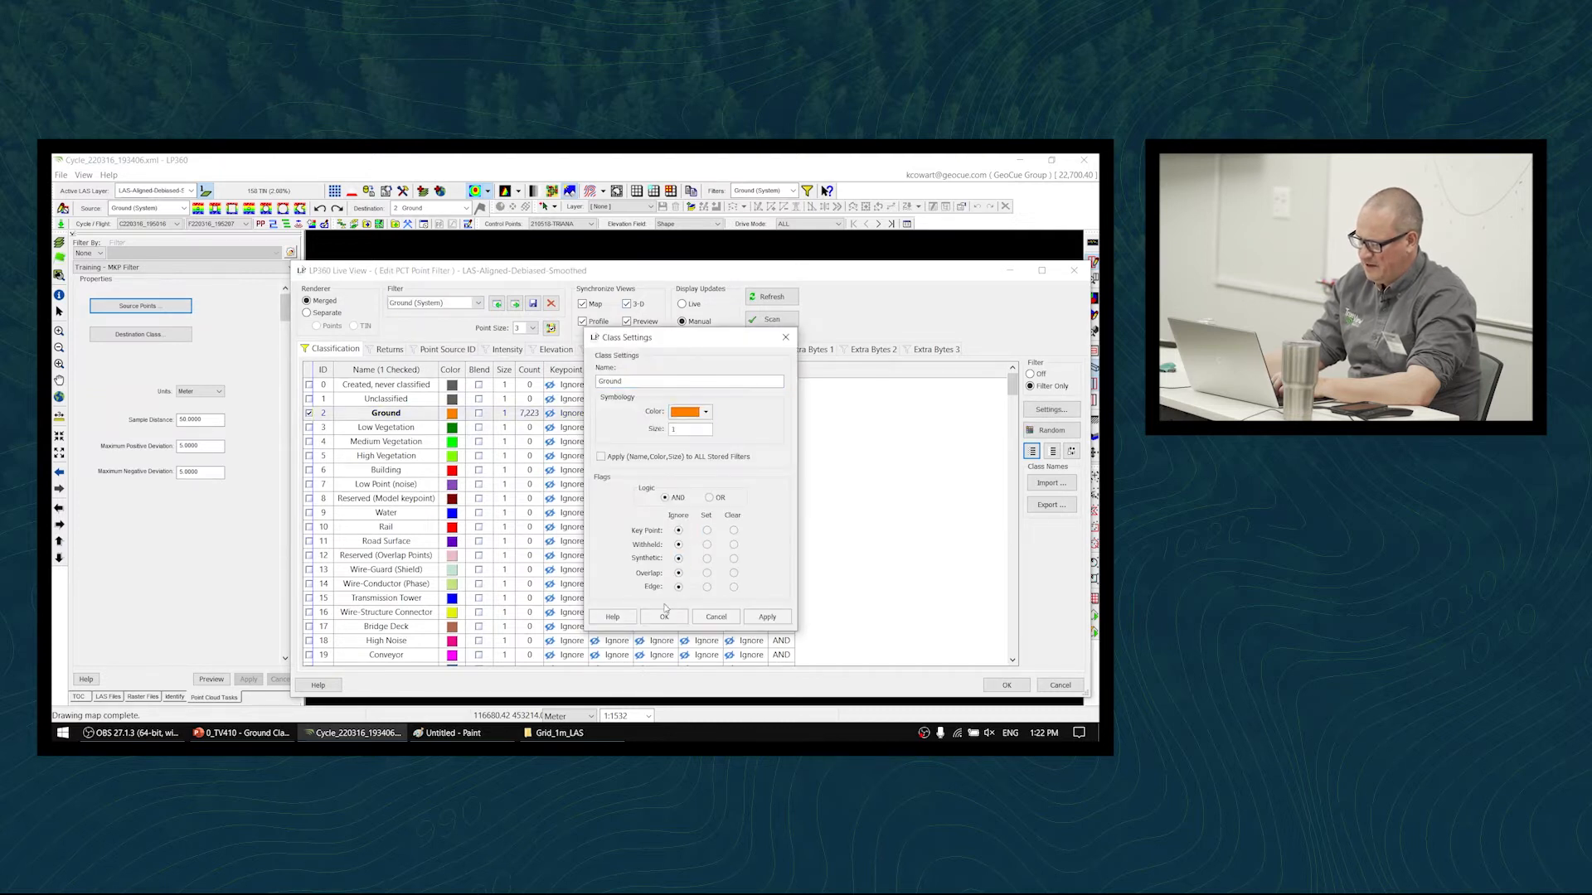
pyautogui.click(664, 616)
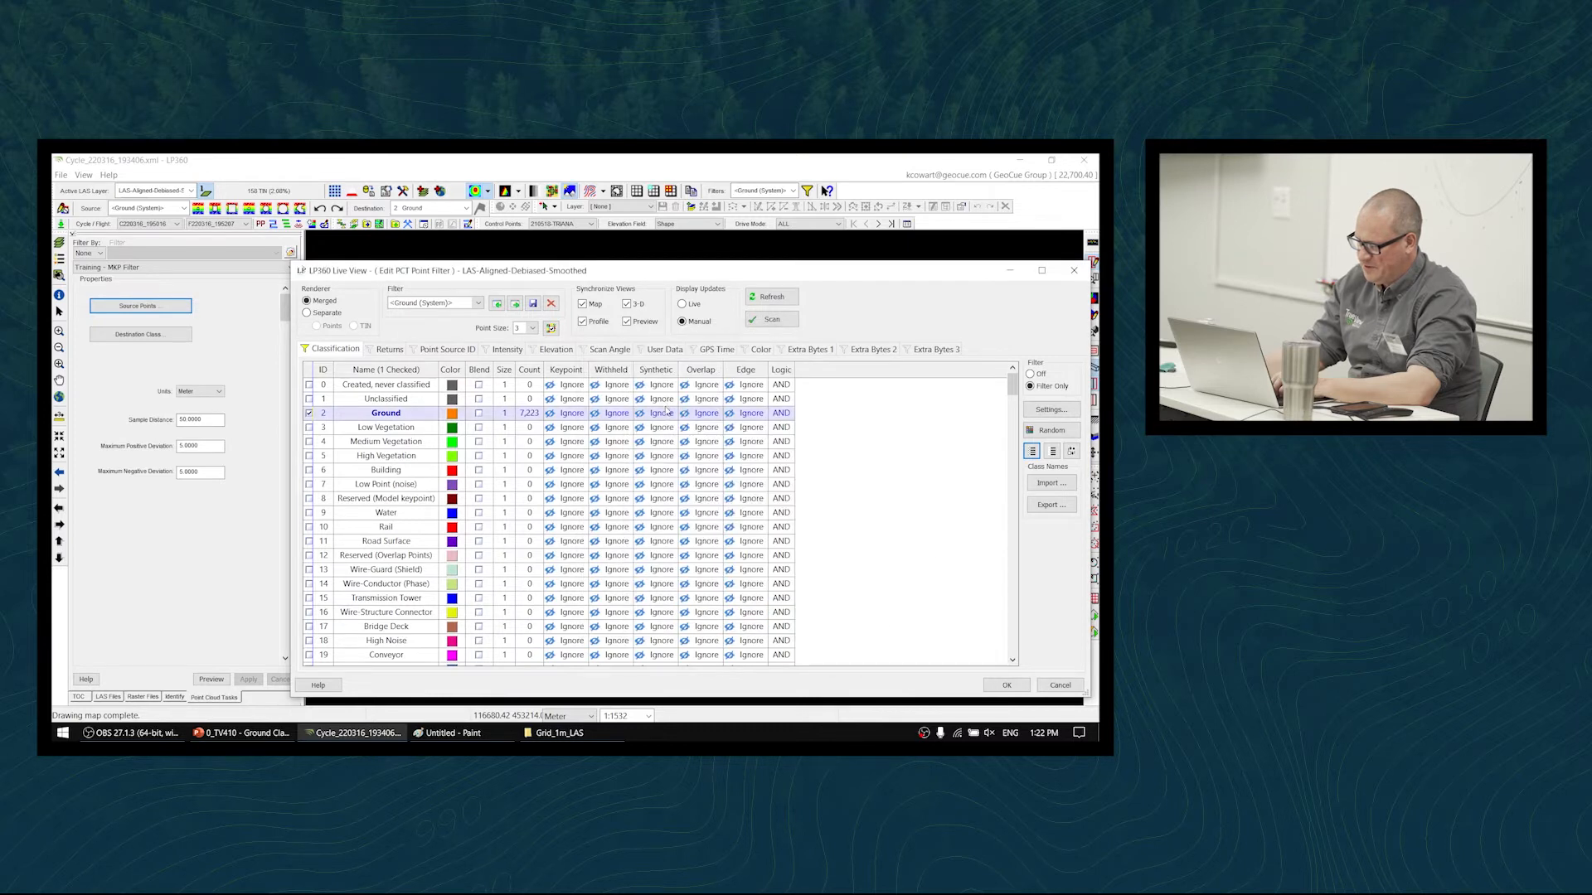
pyautogui.click(1006, 684)
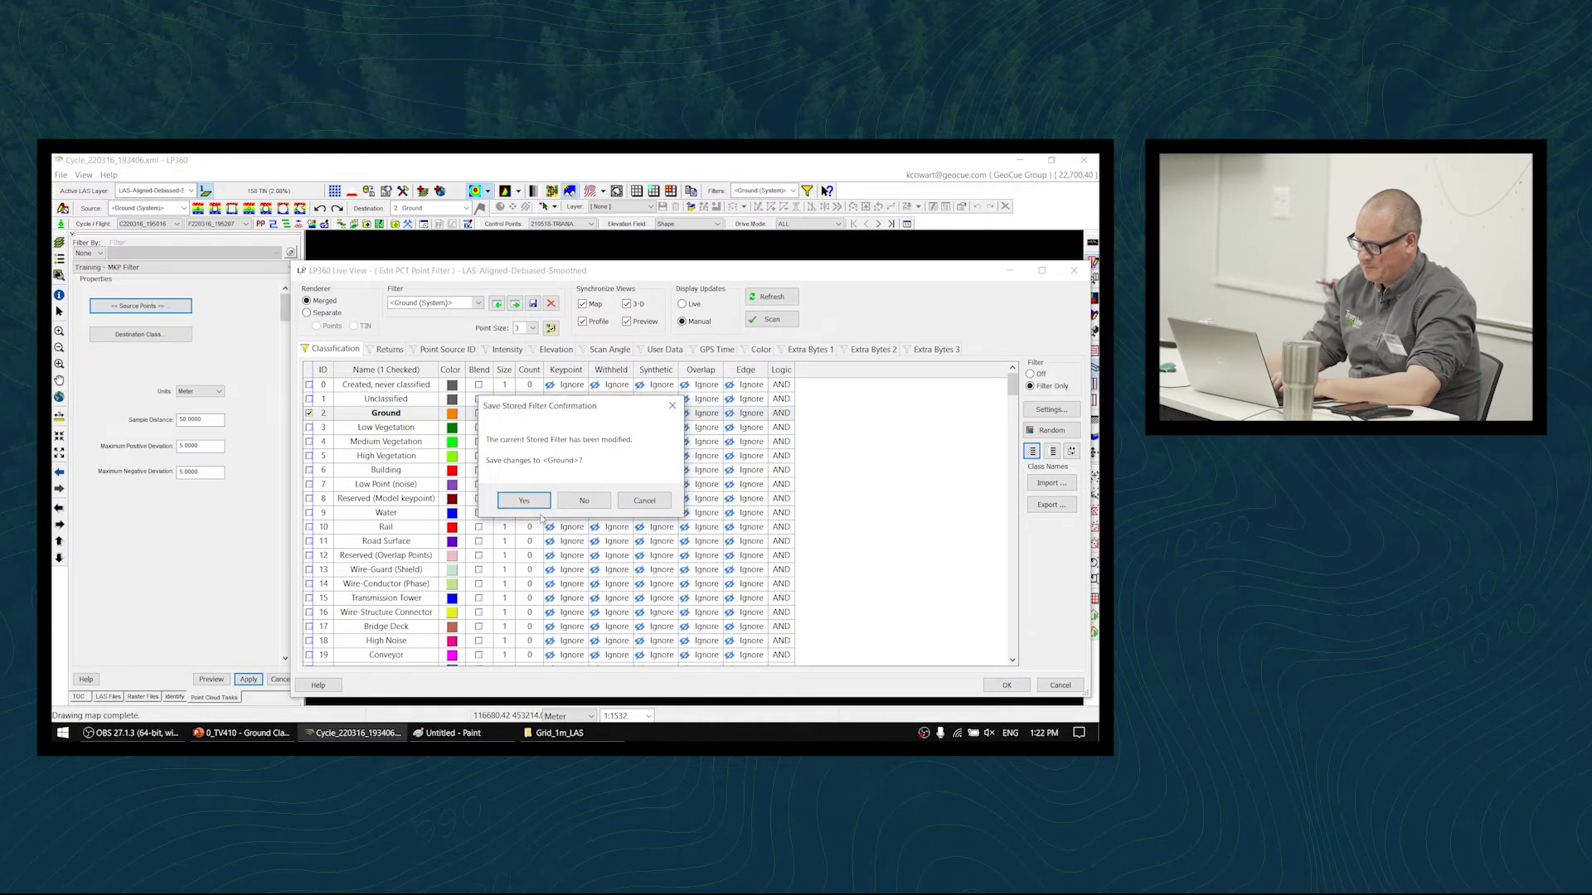
pyautogui.click(531, 503)
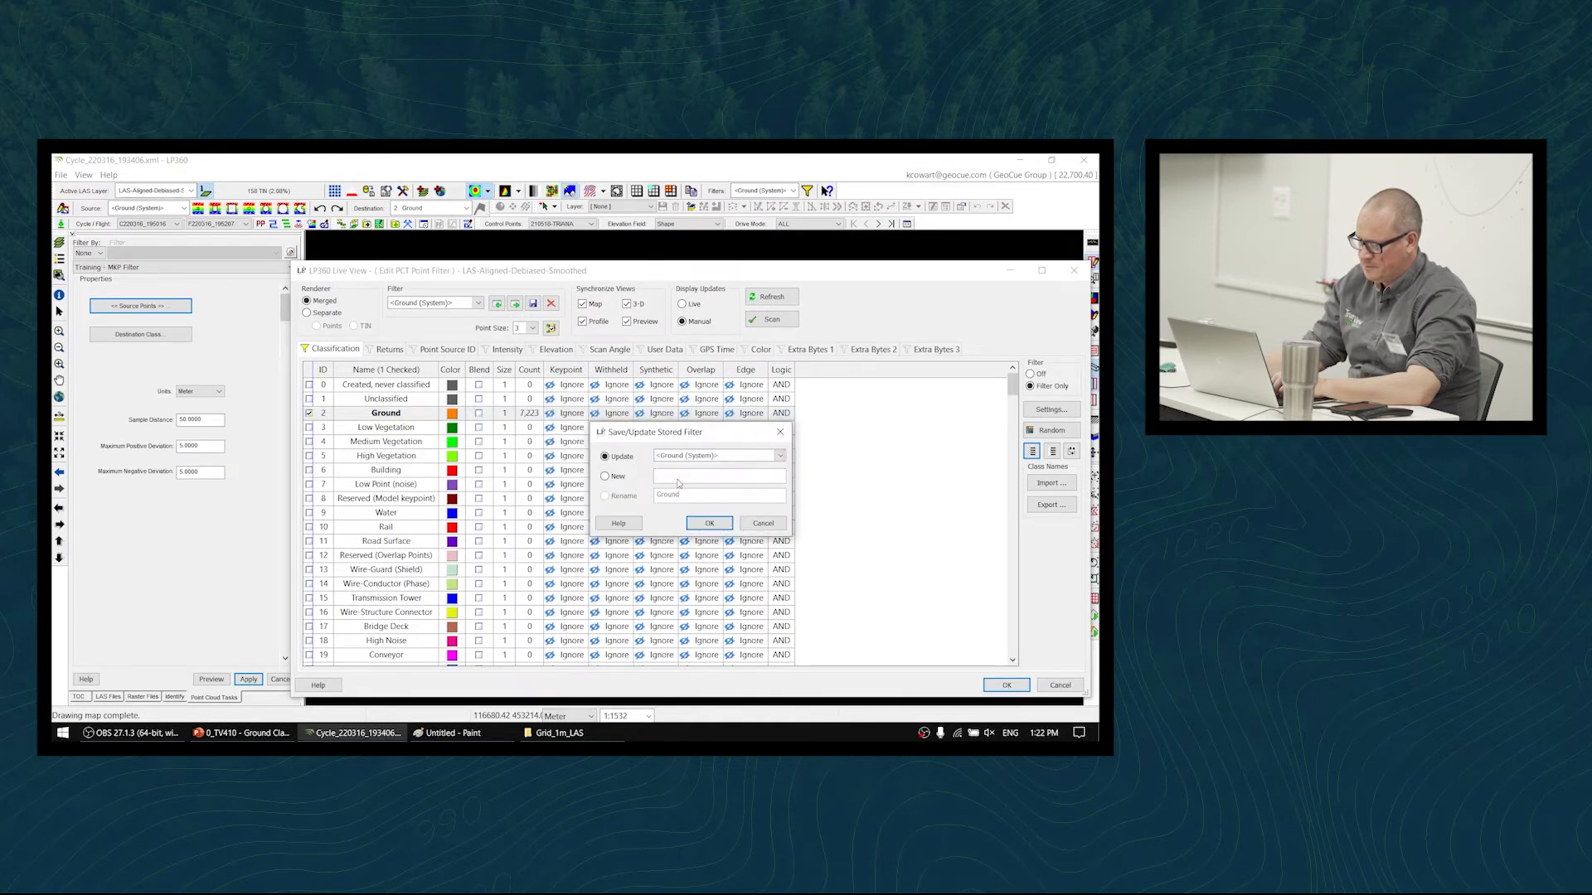
pyautogui.click(762, 523)
pyautogui.press('Return')
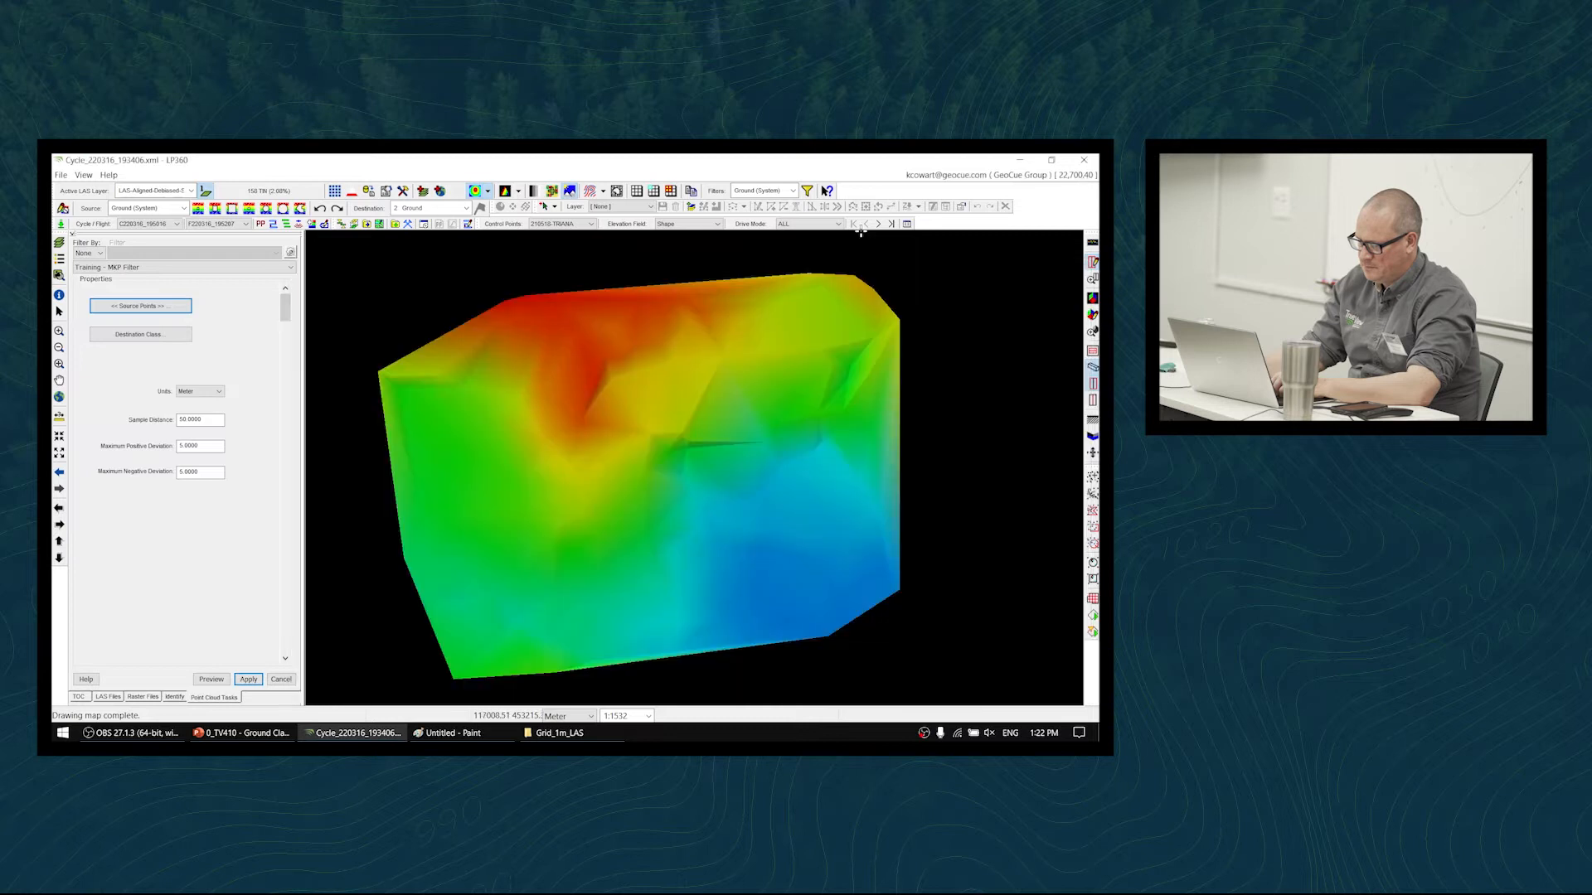
# - Set the MKP task's destination class to Reserved (Model keypoint), sample distance to 5 m and maximum positive and negative deviations to 0.1 m, and apply
pyautogui.click(165, 307)
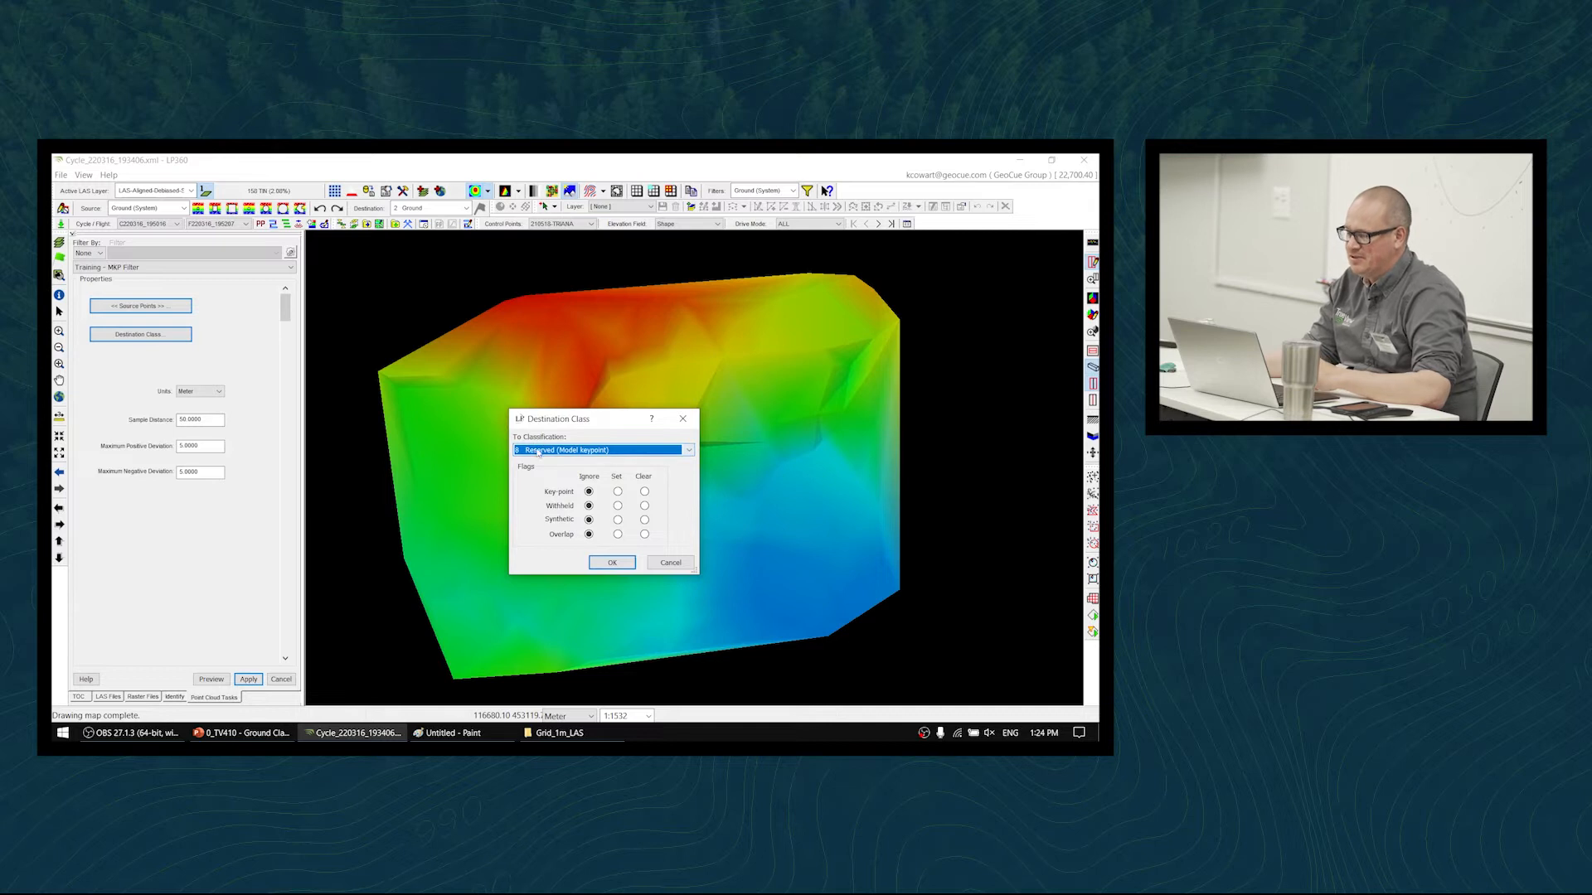
pyautogui.click(594, 561)
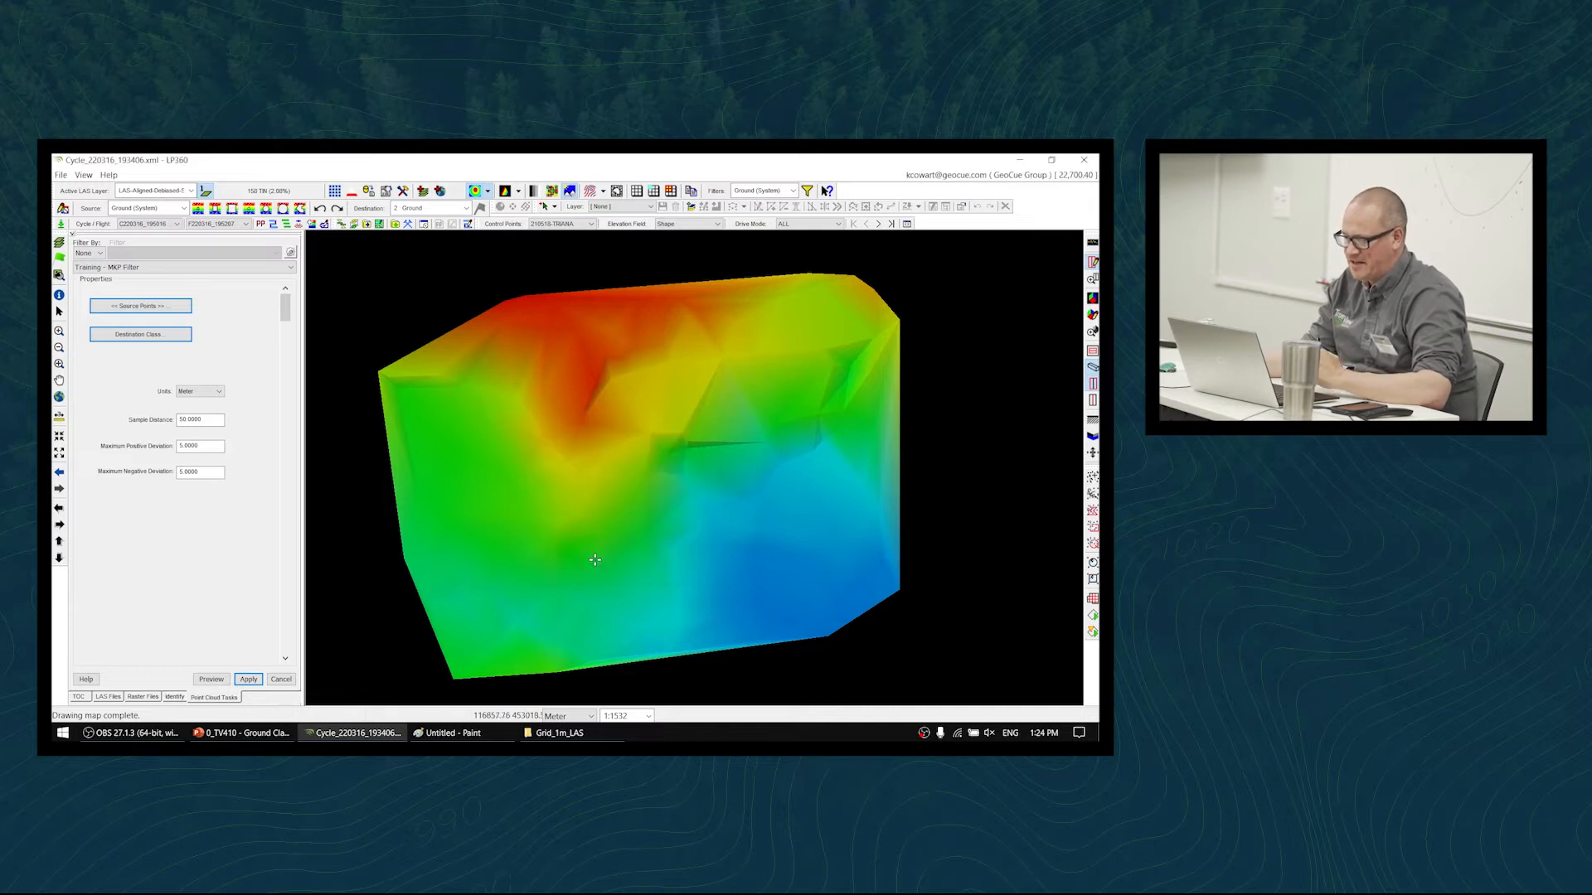
pyautogui.click(215, 399)
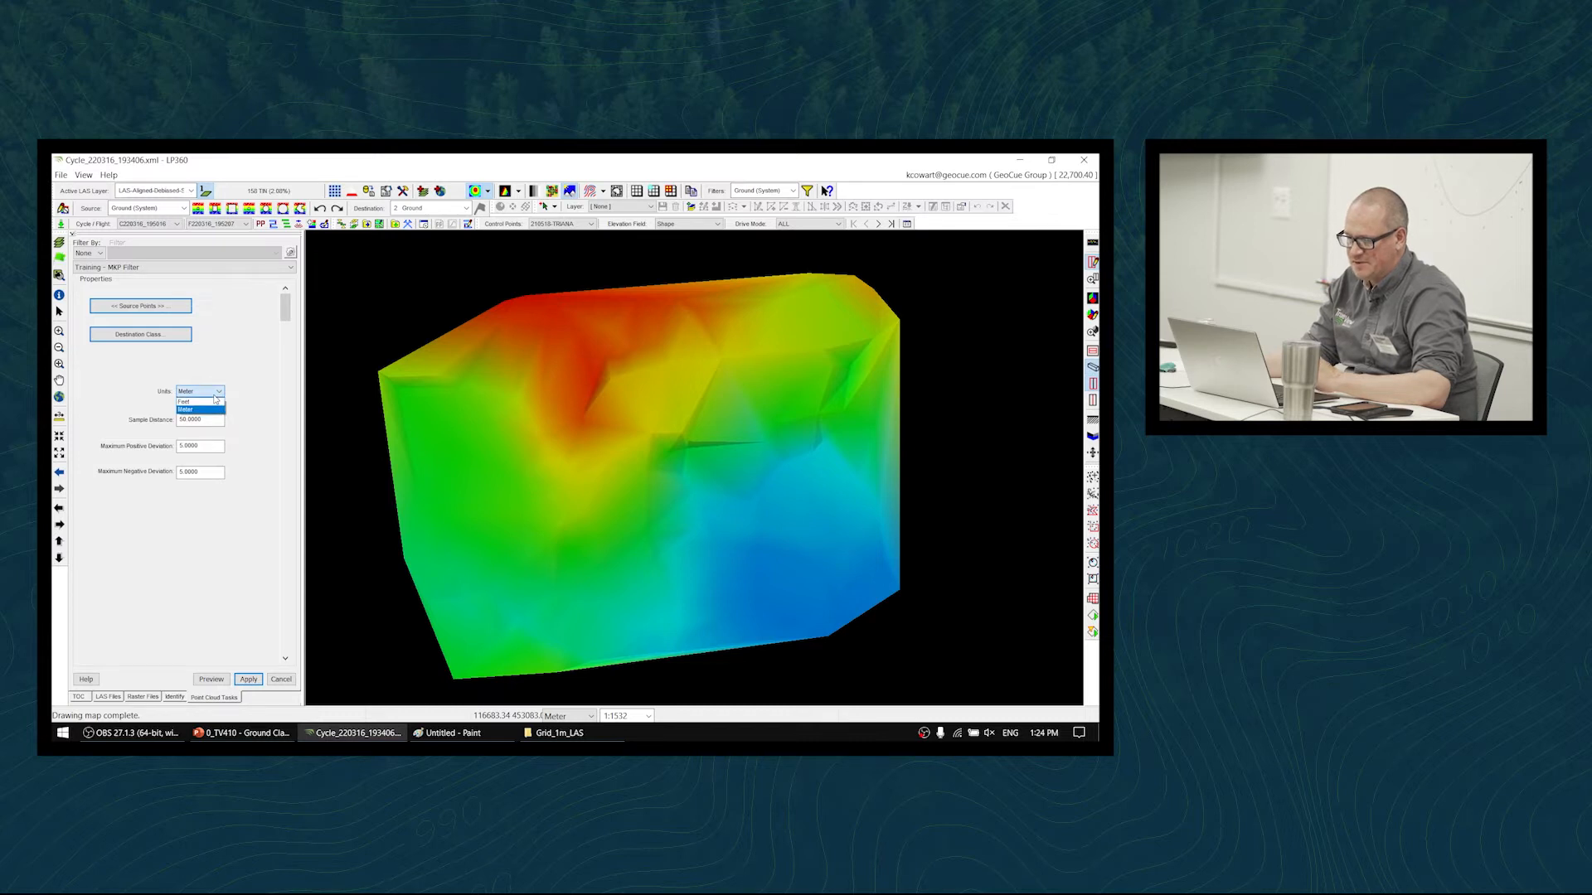
pyautogui.click(214, 409)
pyautogui.press('Tab')
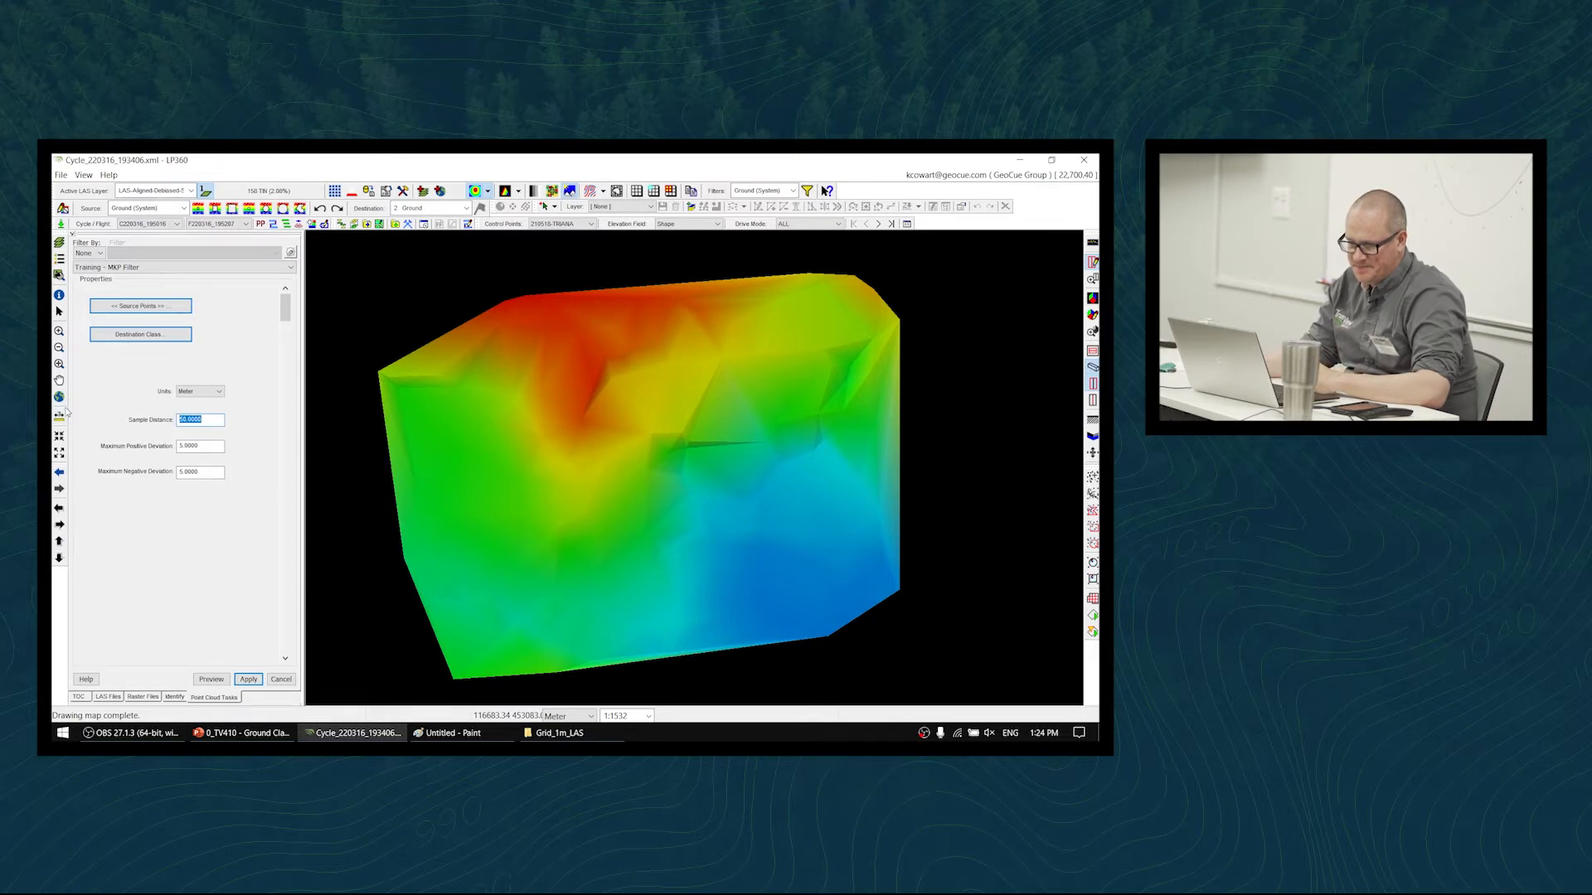
pyautogui.write('5')
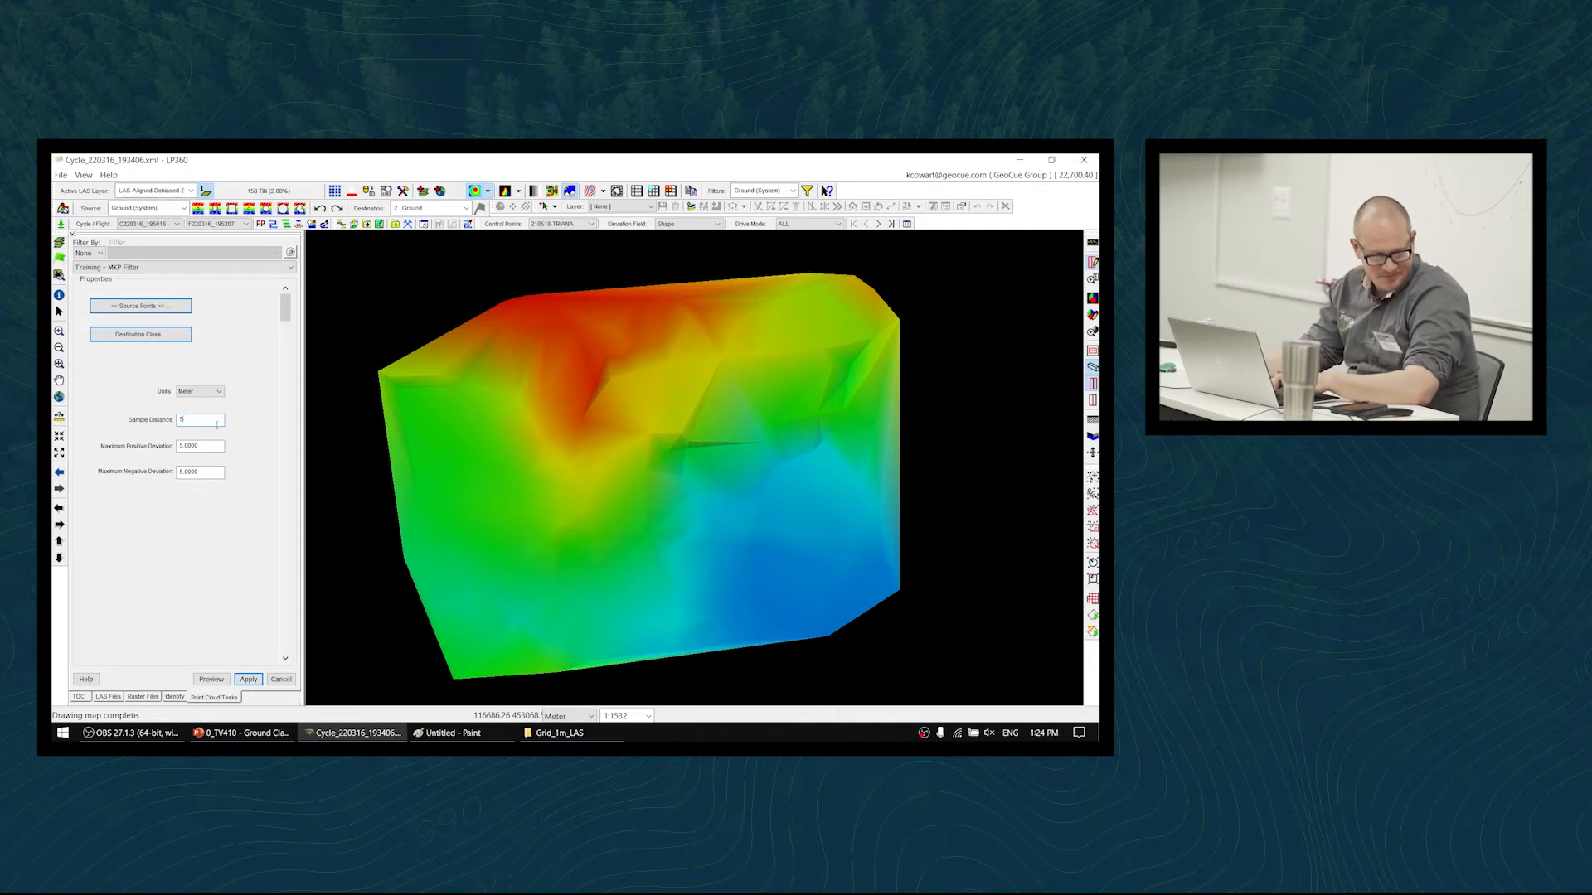
pyautogui.press('Tab')
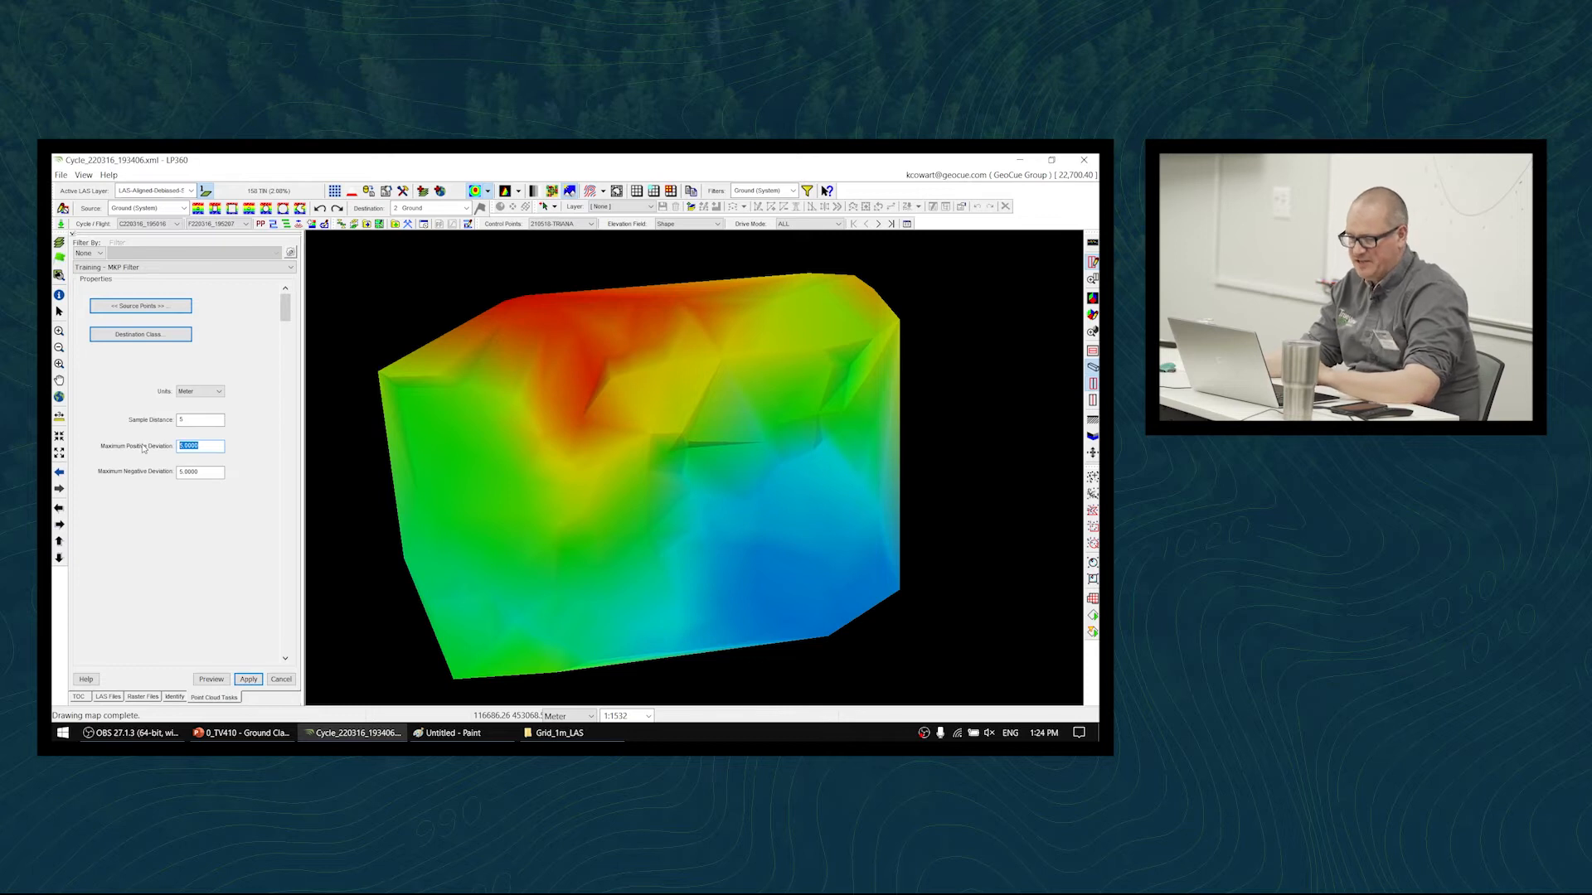
pyautogui.write('0.1')
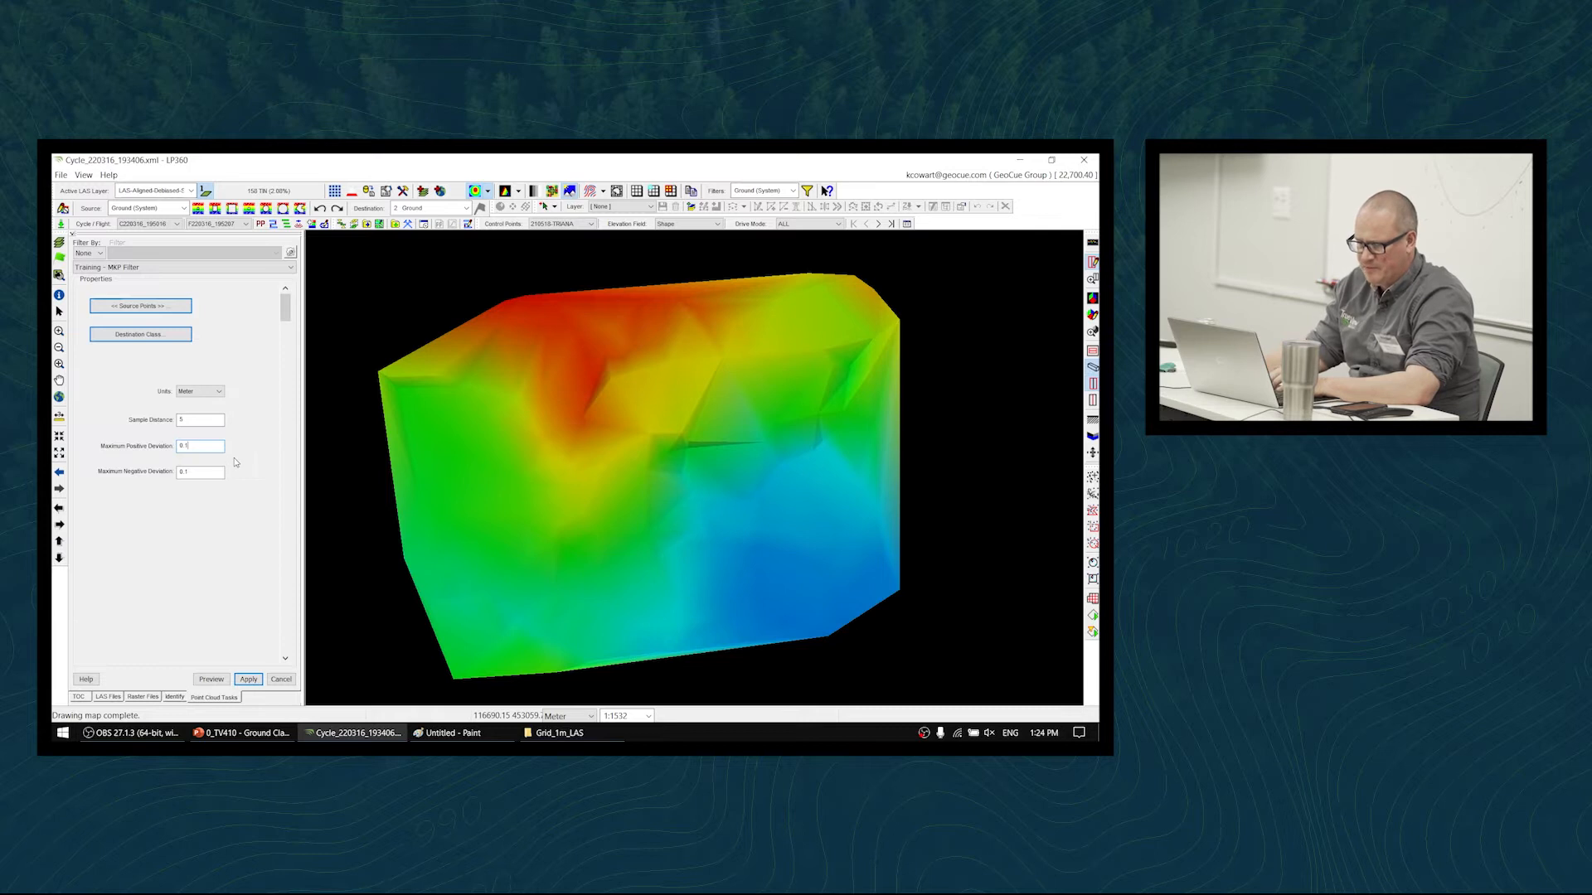
pyautogui.click(248, 679)
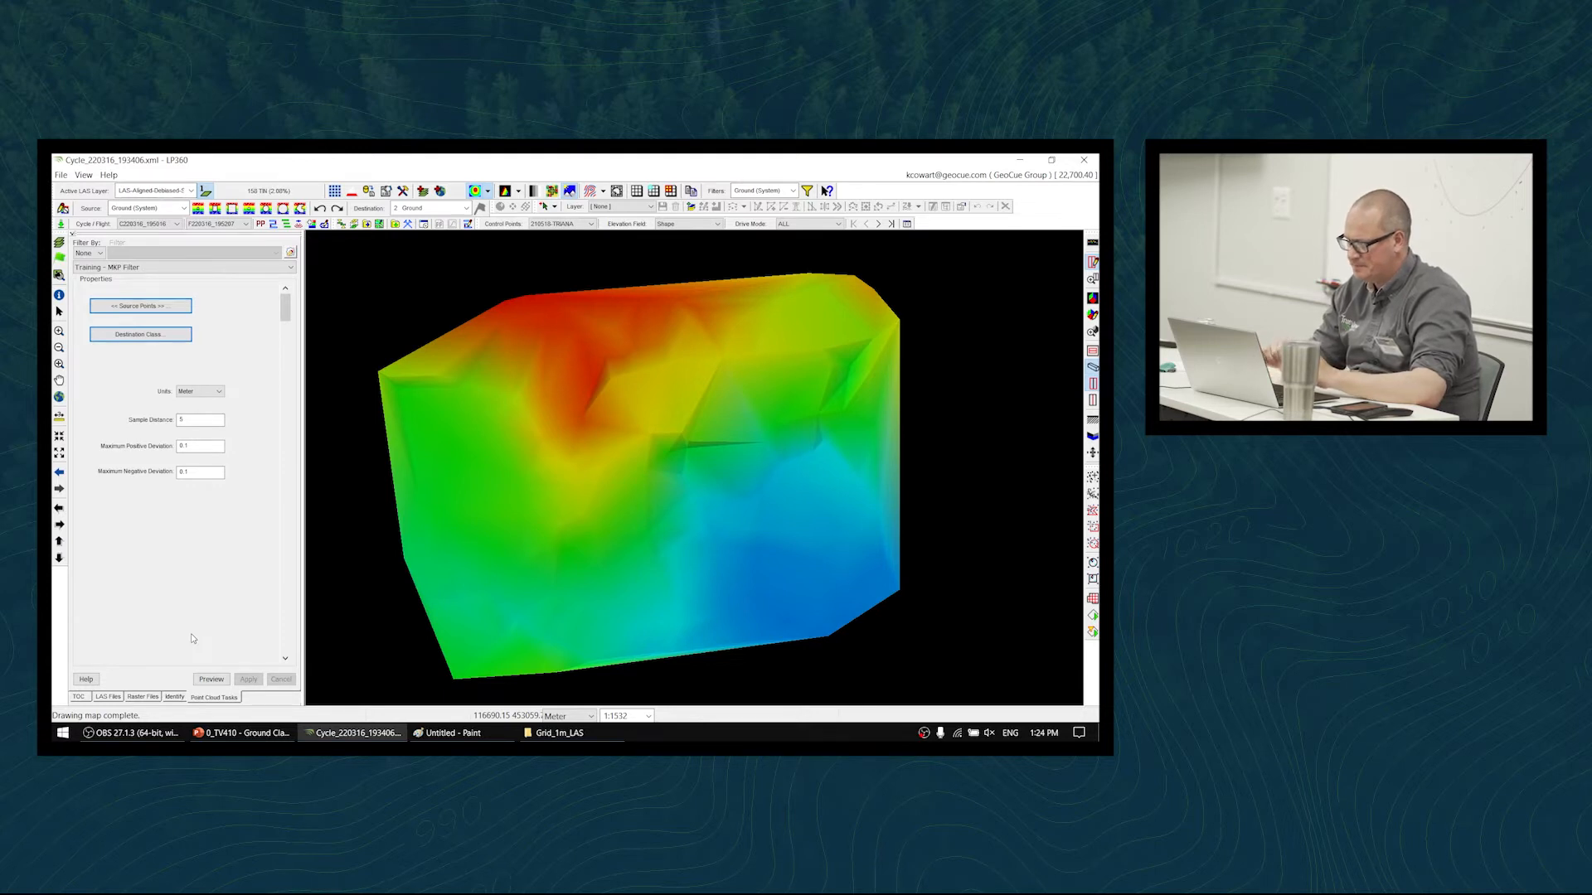
# - Scan the LAS files for class counts from the MKP task's source points filter, accept it and reapply the task settings
pyautogui.click(166, 306)
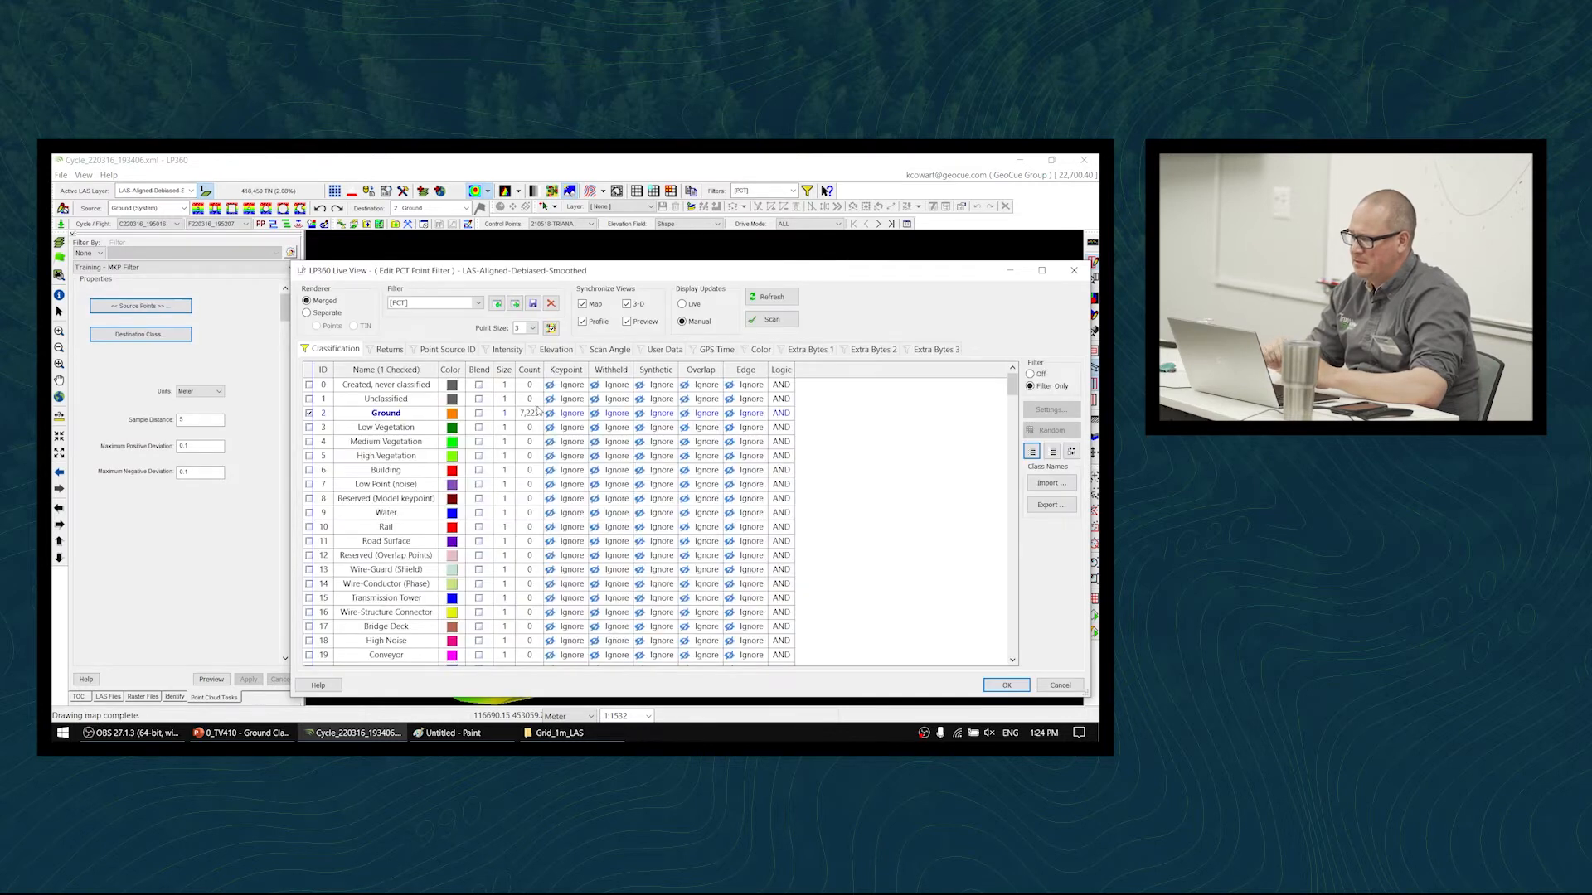
pyautogui.click(770, 320)
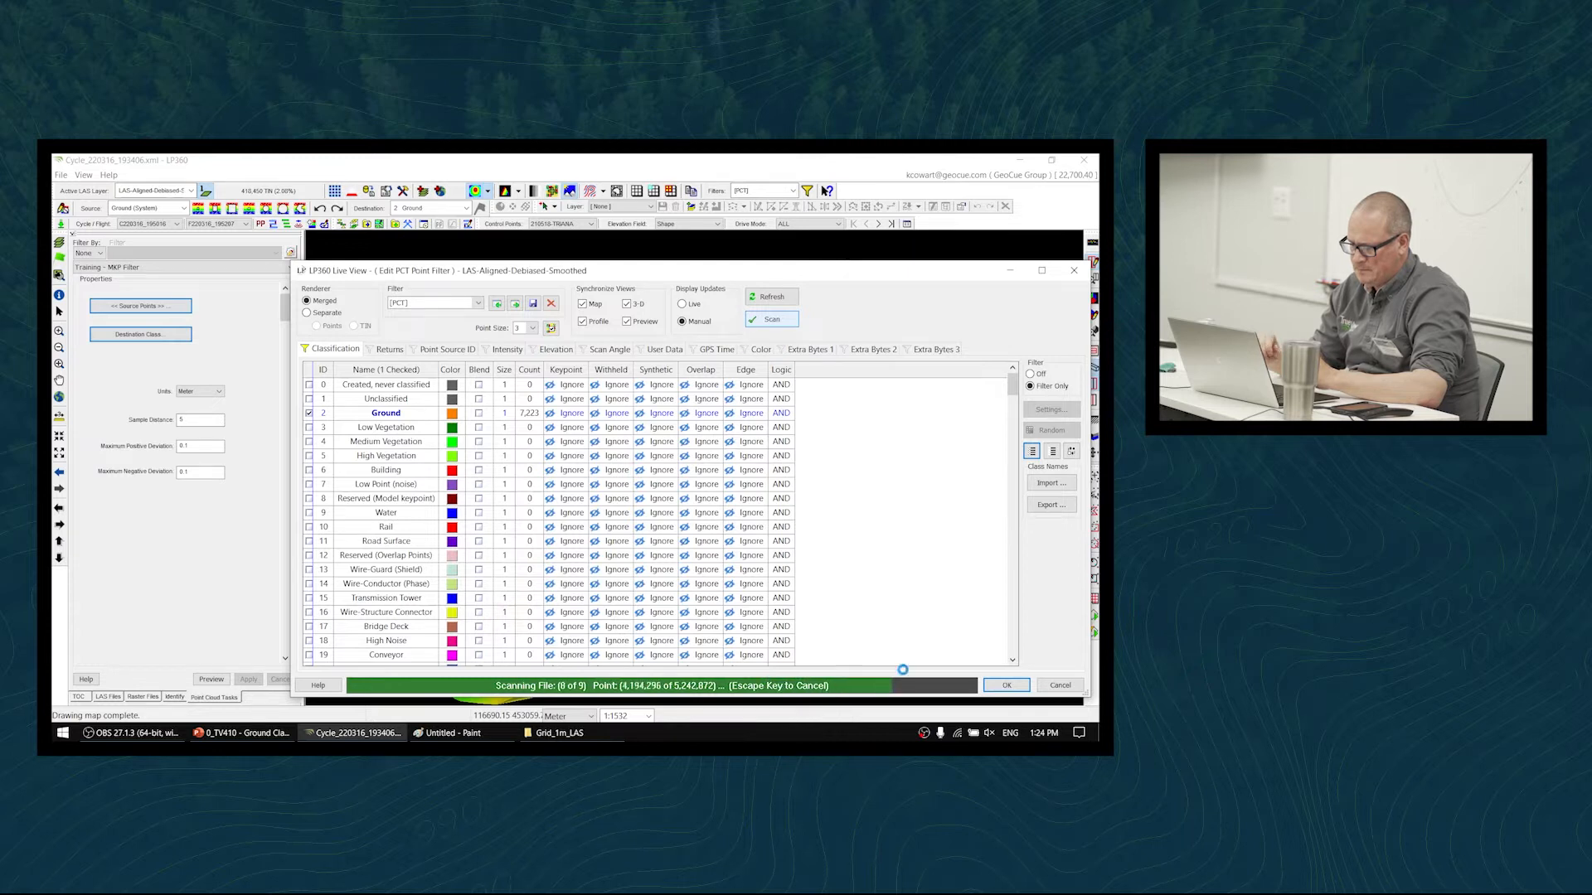
pyautogui.click(1008, 687)
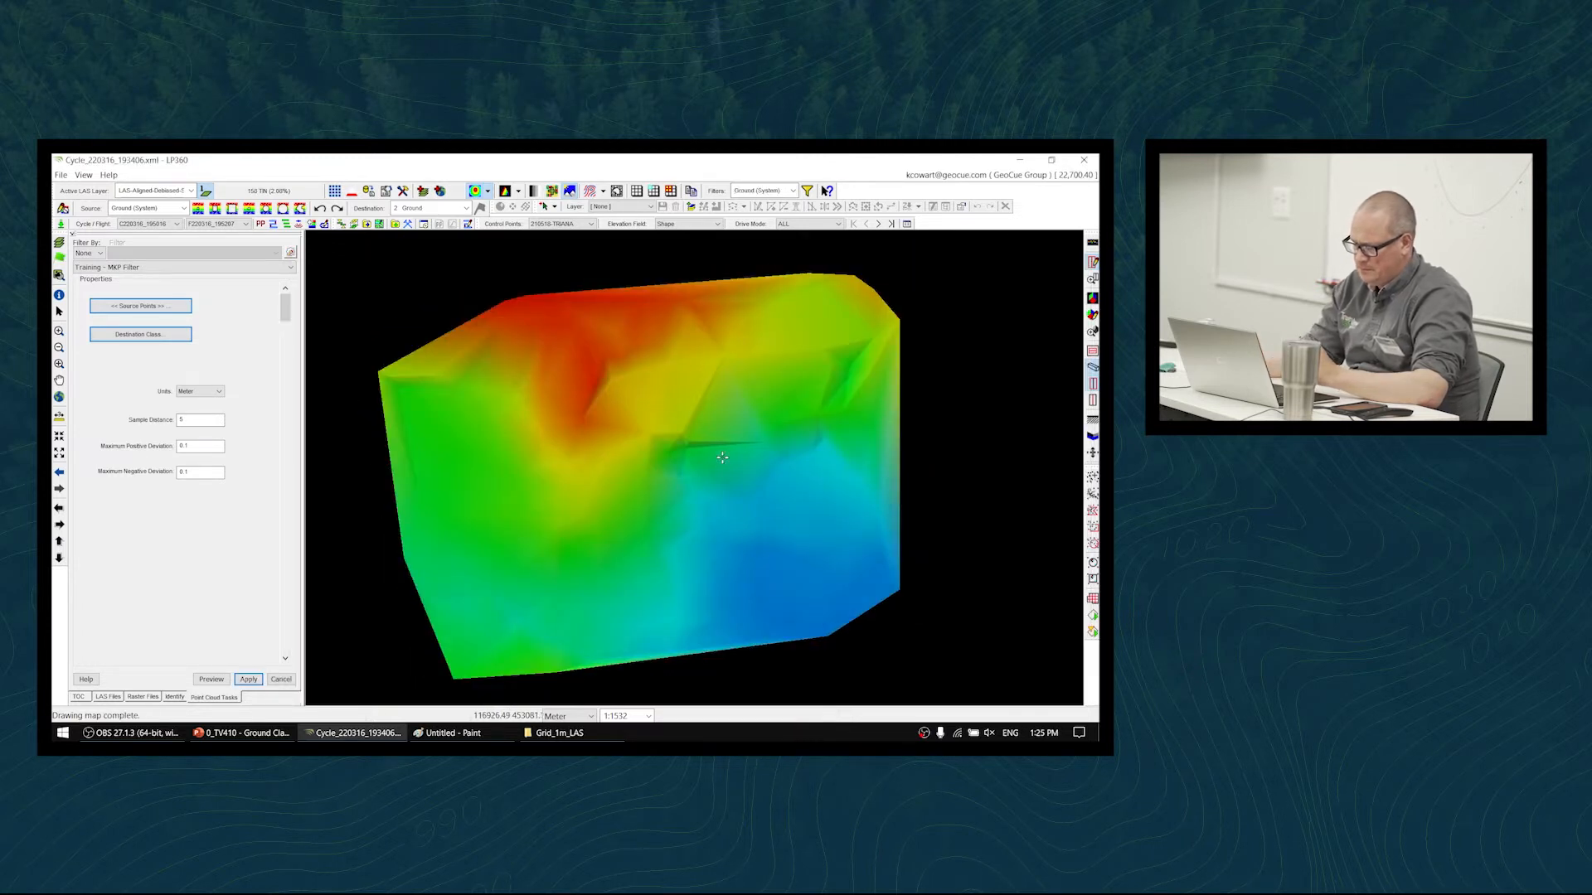
pyautogui.moveTo(725, 461); pyautogui.dragTo(750, 465, button='middle')
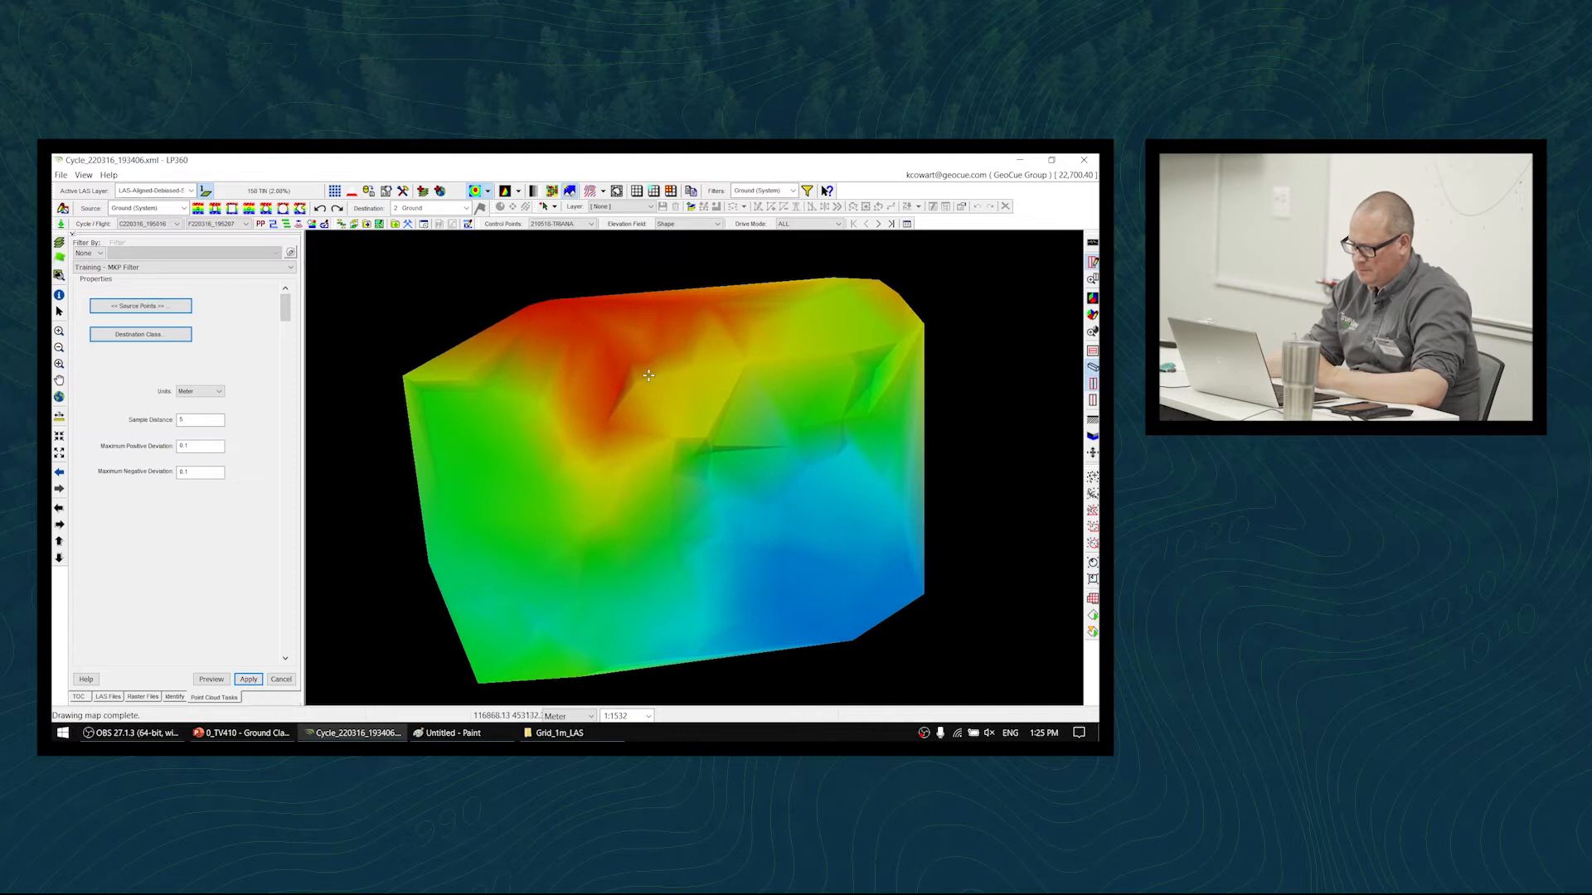
pyautogui.click(249, 679)
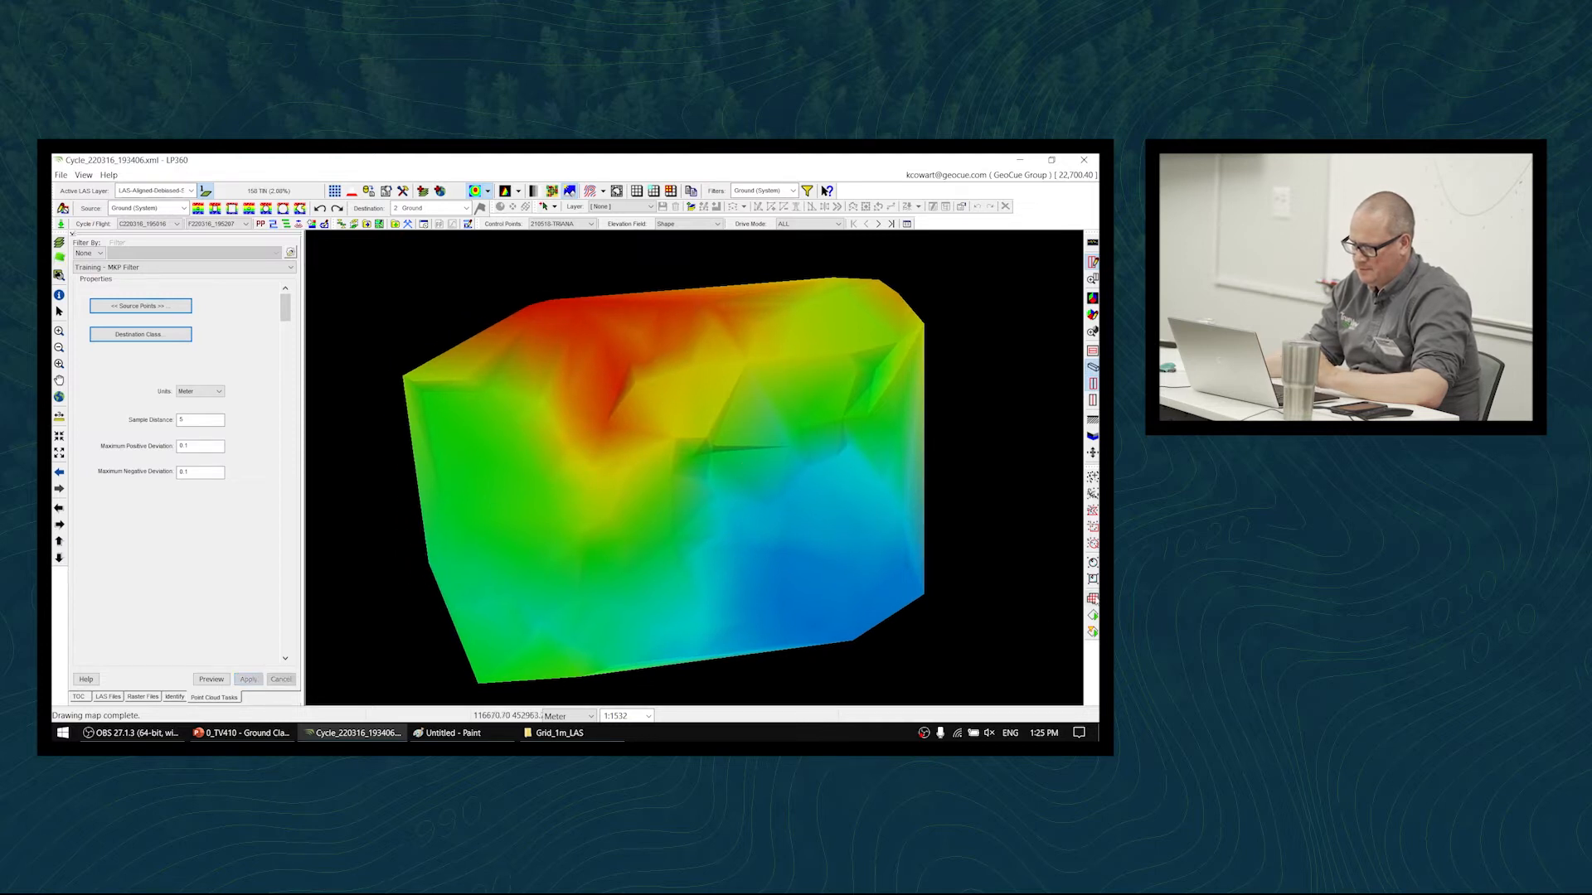
# - Execute the Training - MKP Filter point cloud task on the entire active LAS layer
pyautogui.click(1093, 598)
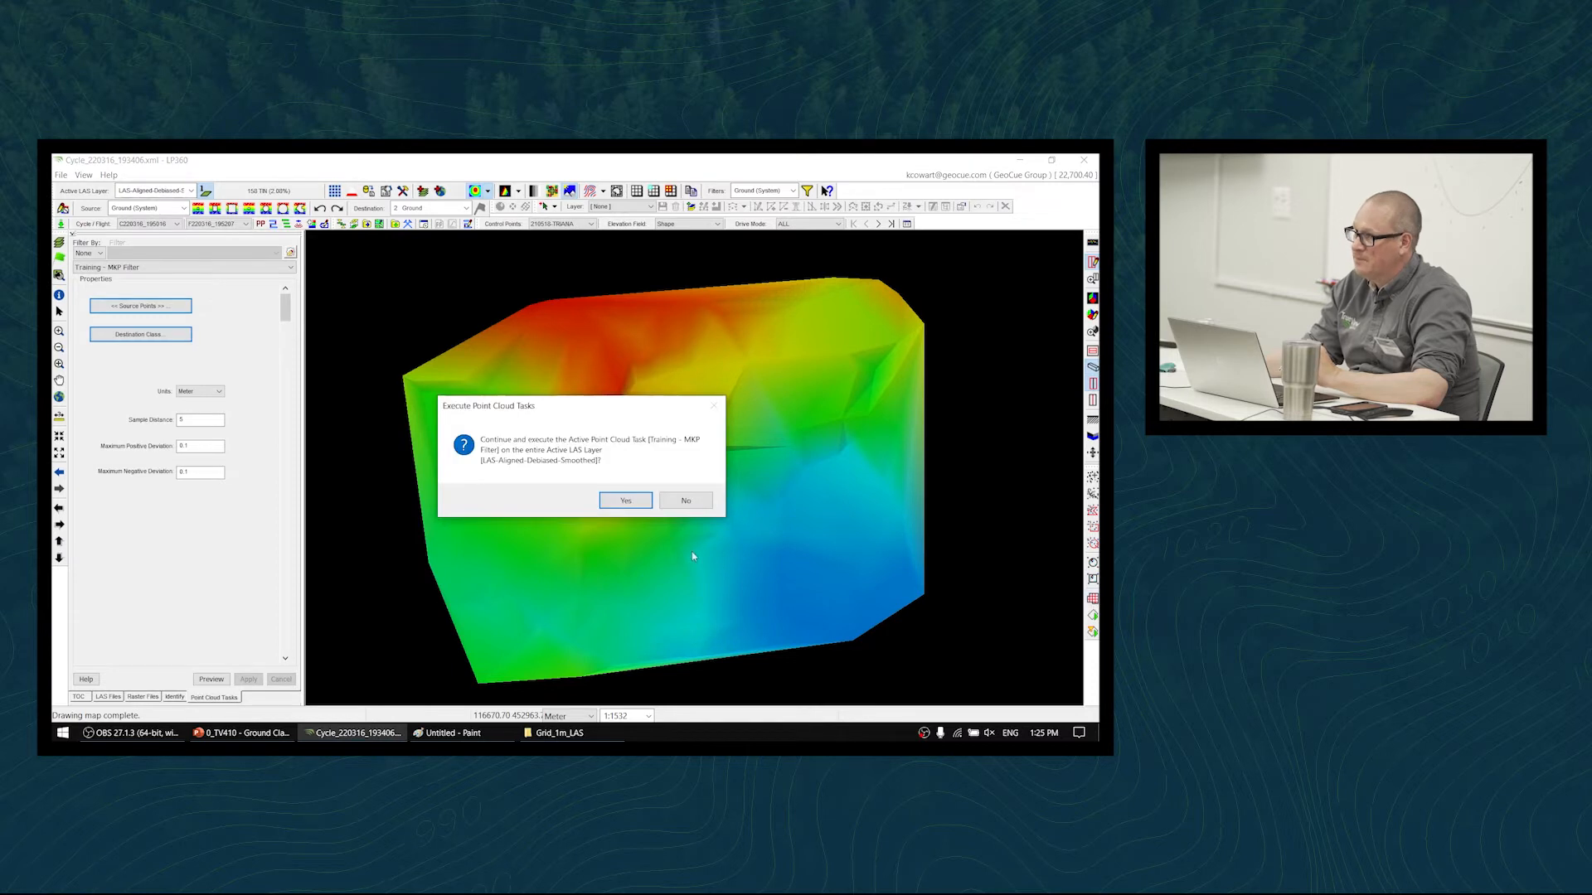
pyautogui.click(627, 504)
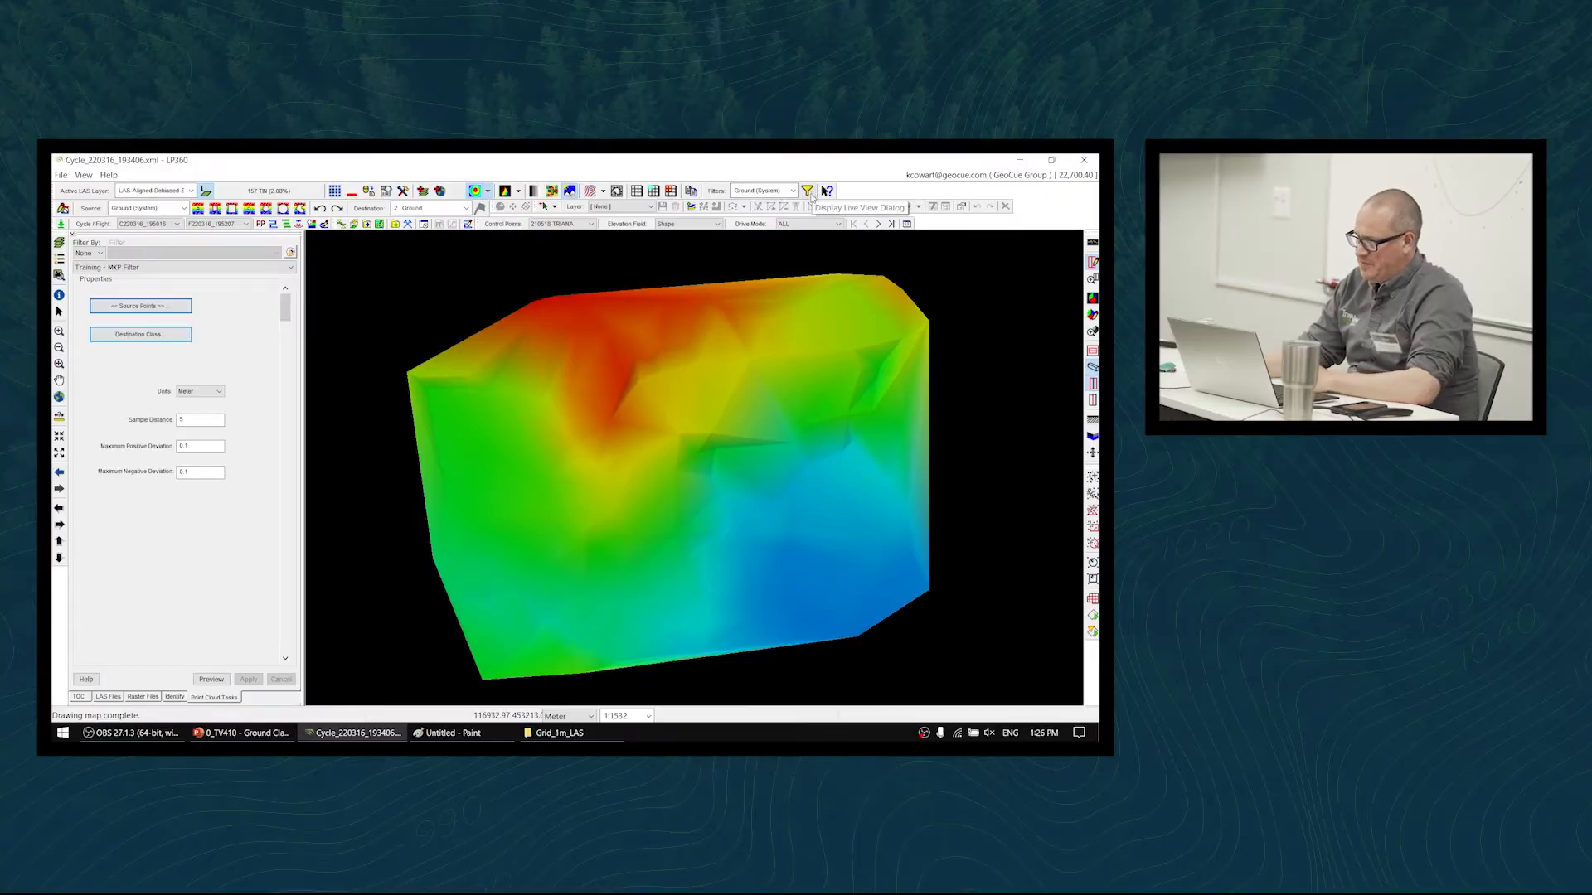
# - Load the Ground Only stored filter in the Live View settings in place of Ground (System)
pyautogui.click(807, 190)
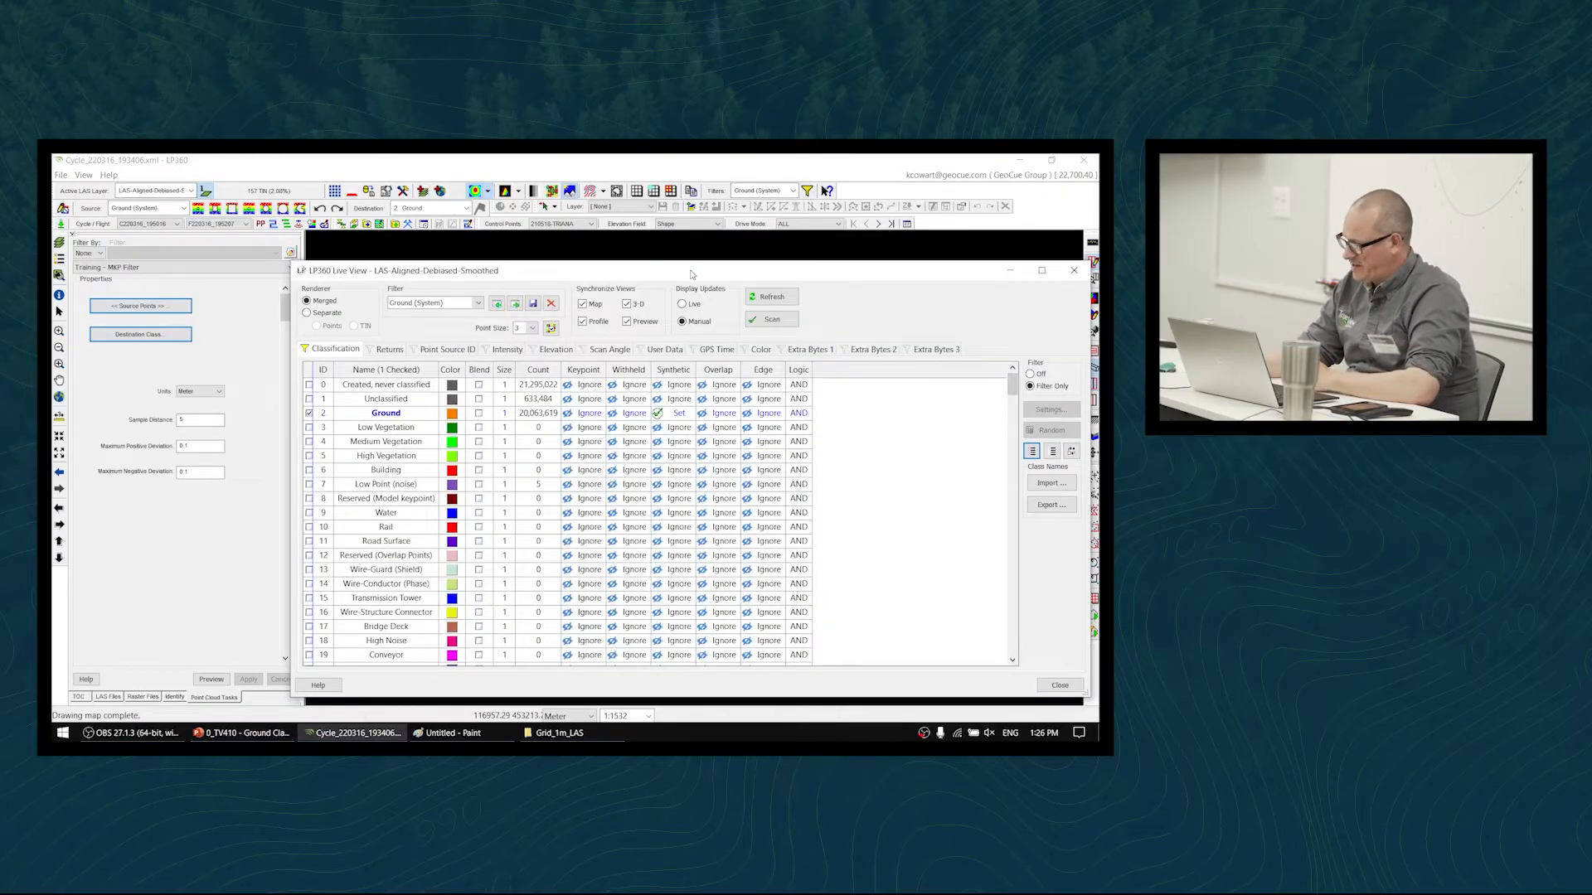
pyautogui.moveTo(691, 267); pyautogui.dragTo(655, 250)
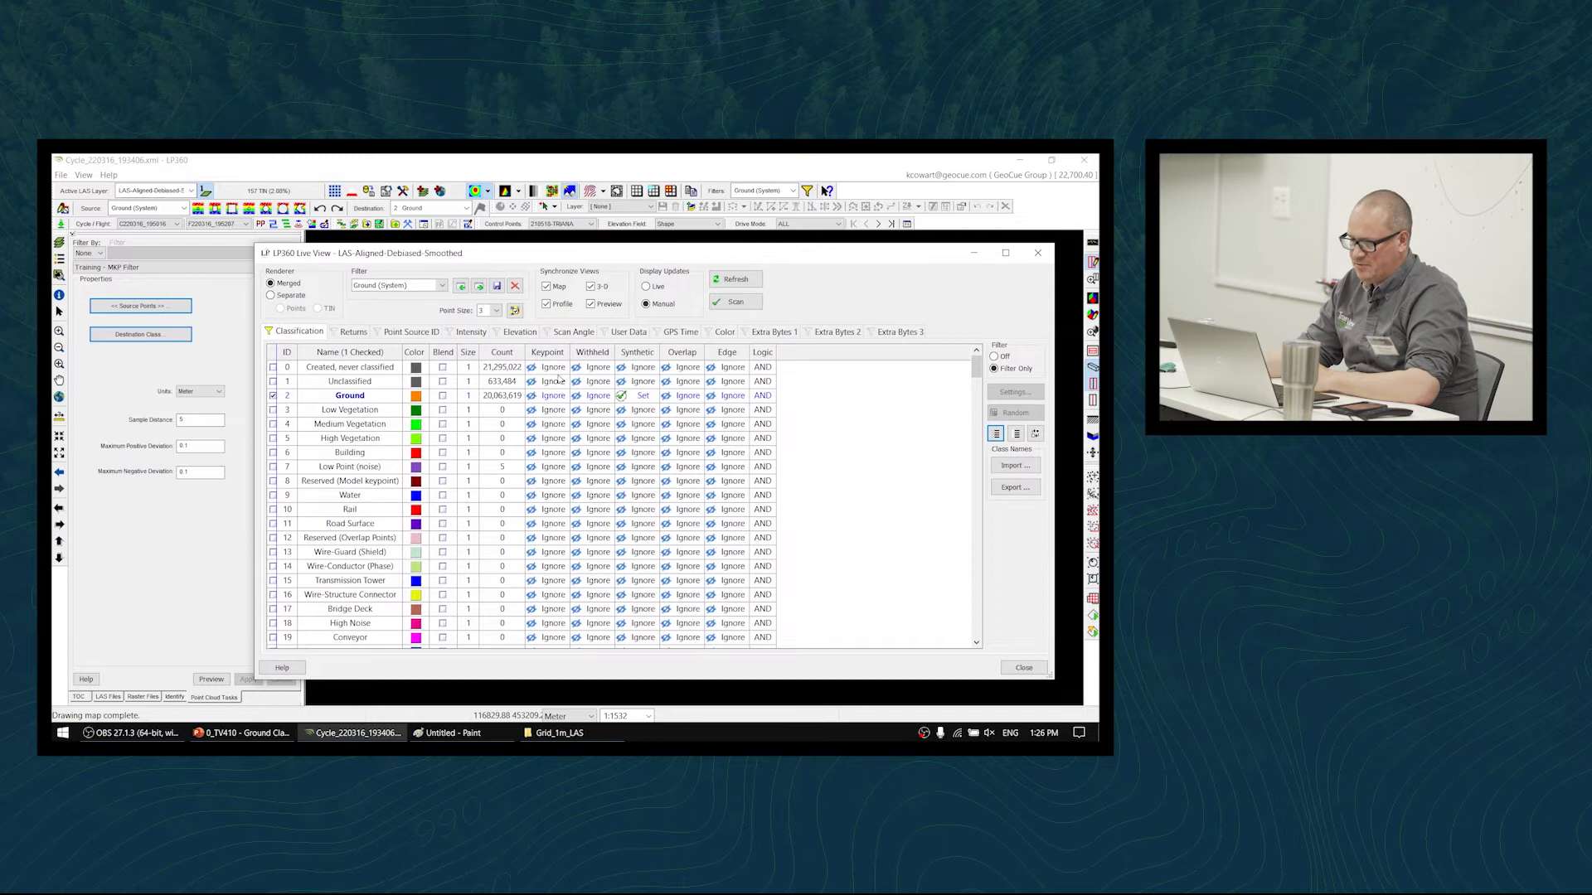
pyautogui.click(442, 286)
pyautogui.click(437, 371)
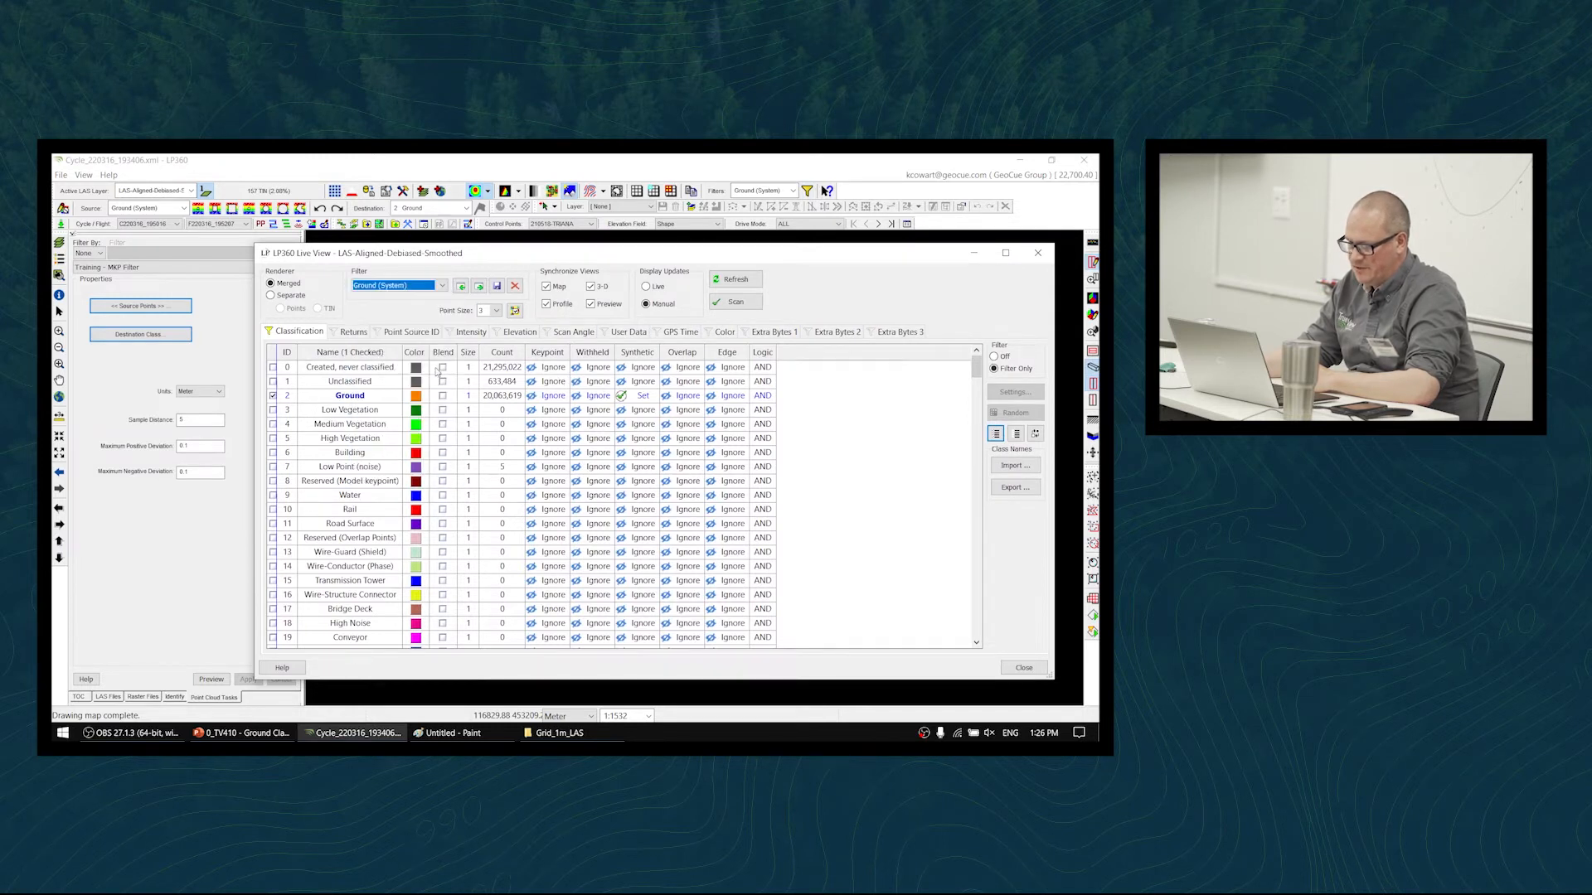
pyautogui.doubleClick(621, 397)
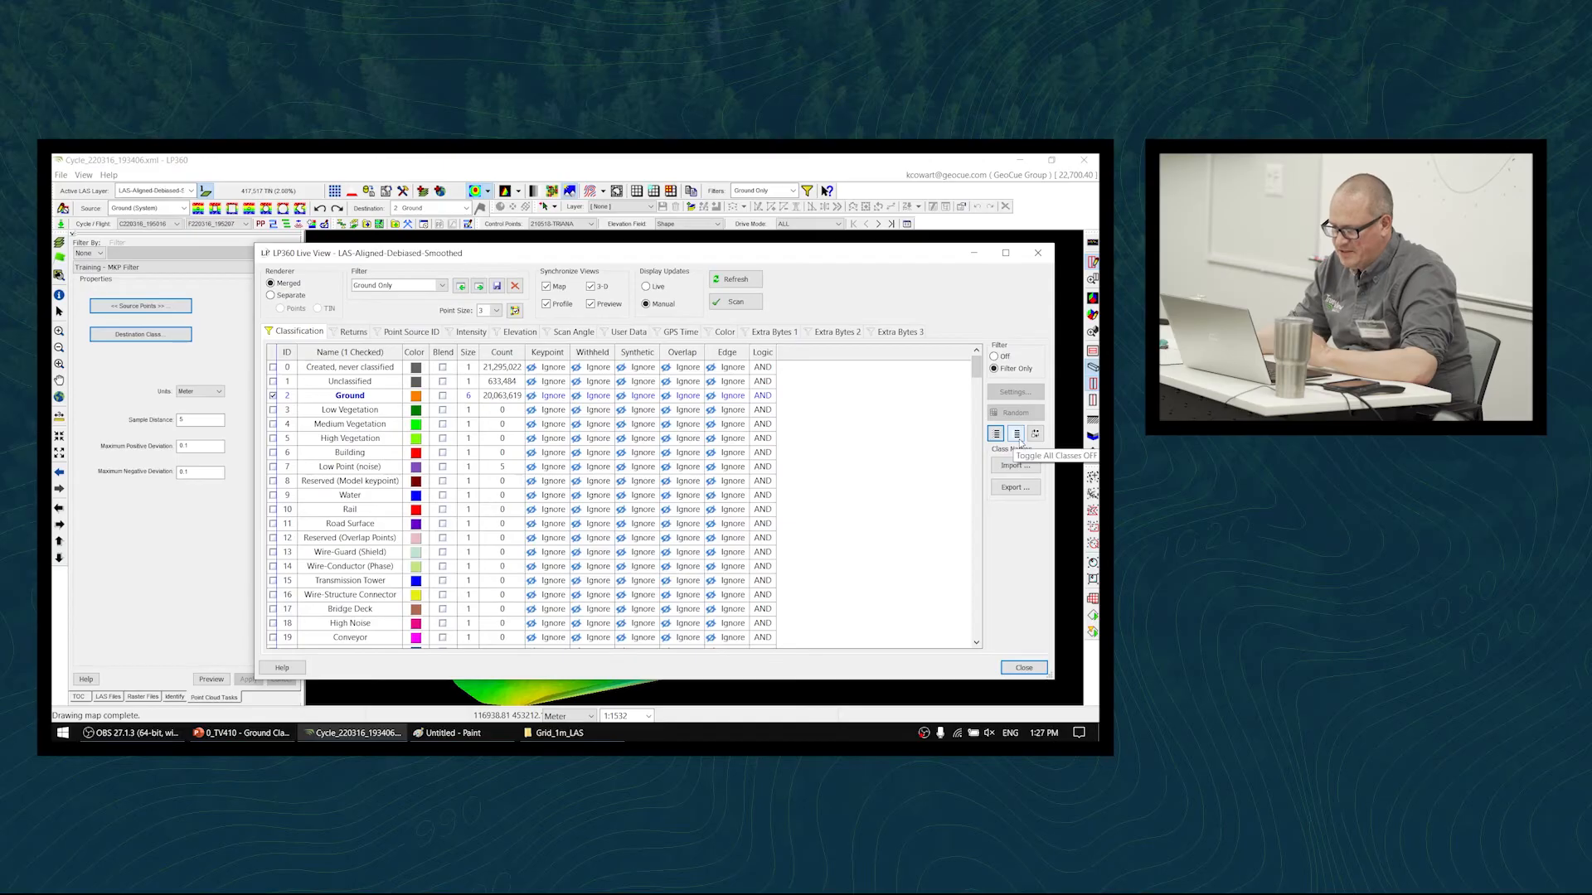
# - Limit the display filter to the Reserved (Model keypoint) class and save it as a new stored filter named MKP Filter
pyautogui.click(1018, 436)
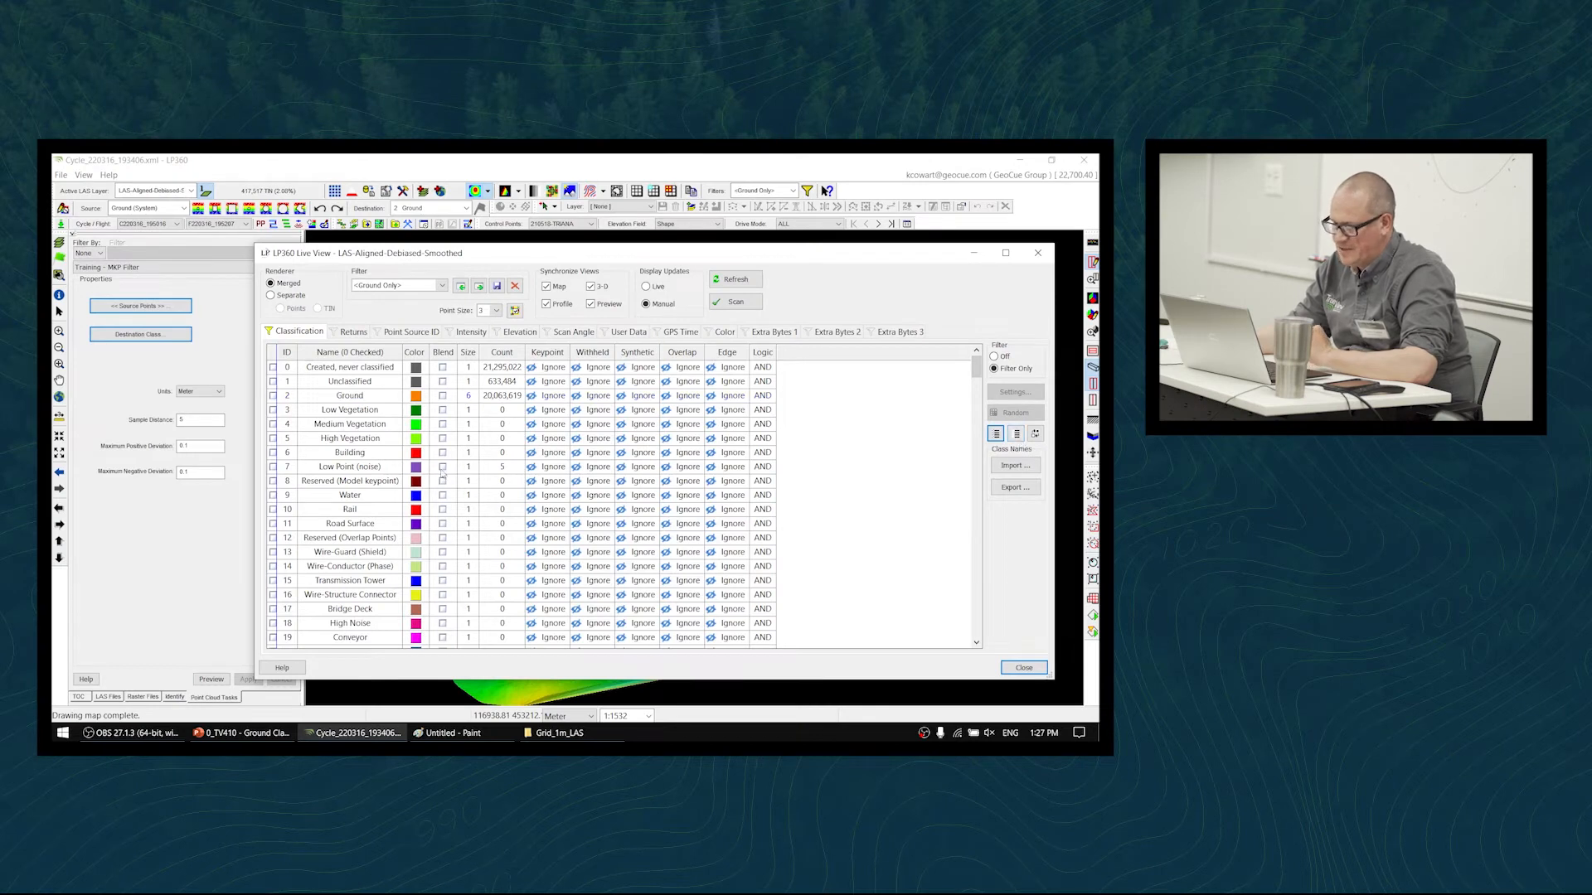
pyautogui.click(273, 481)
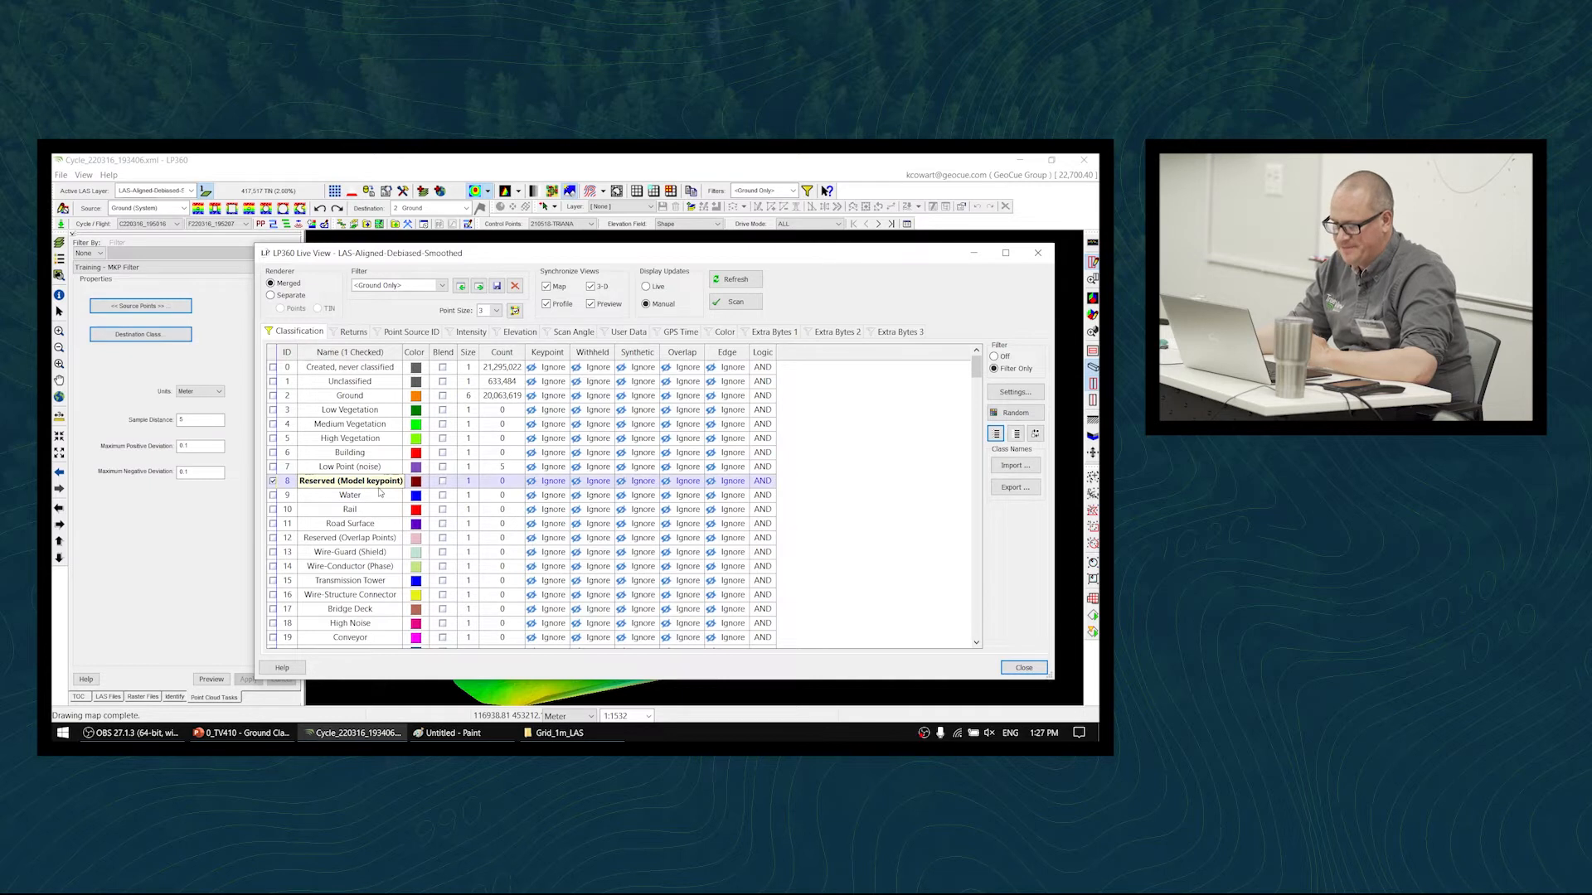
pyautogui.click(497, 287)
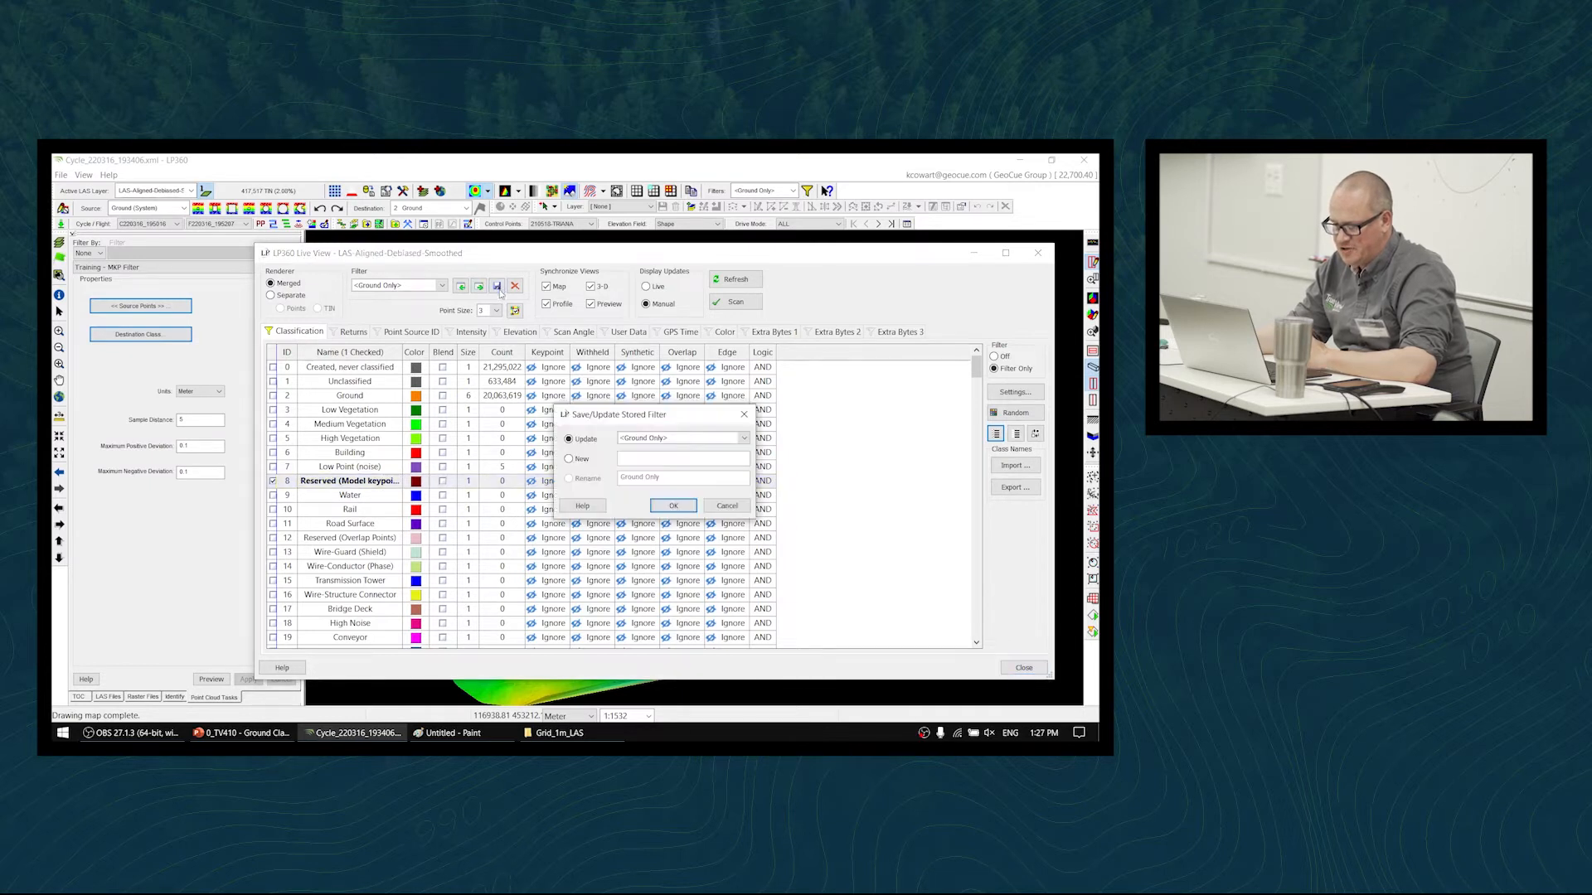
pyautogui.click(569, 459)
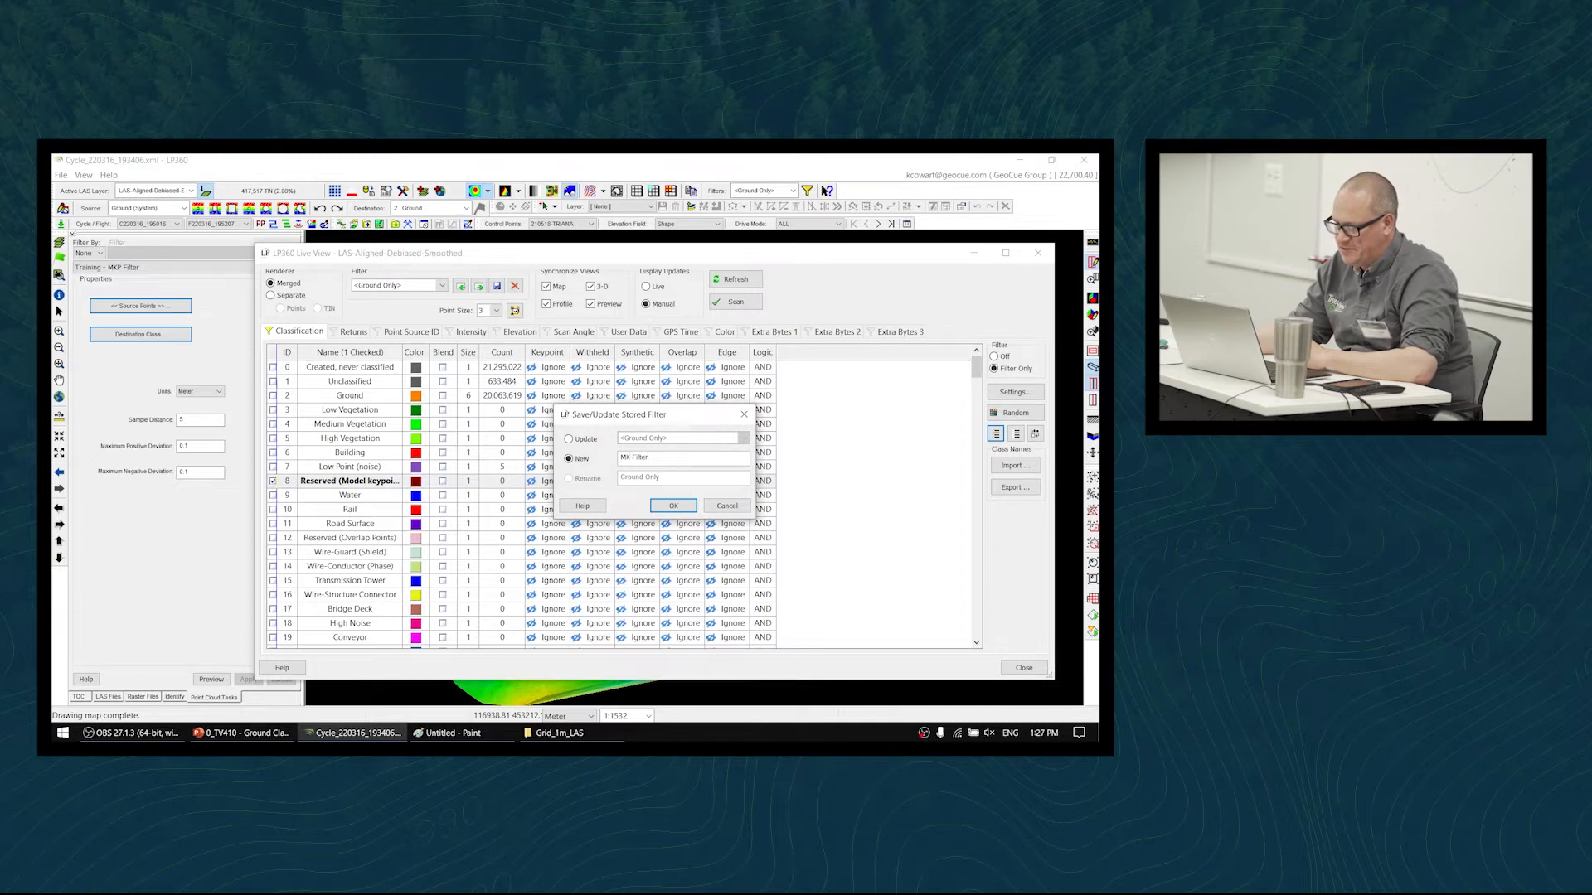
pyautogui.write('P')
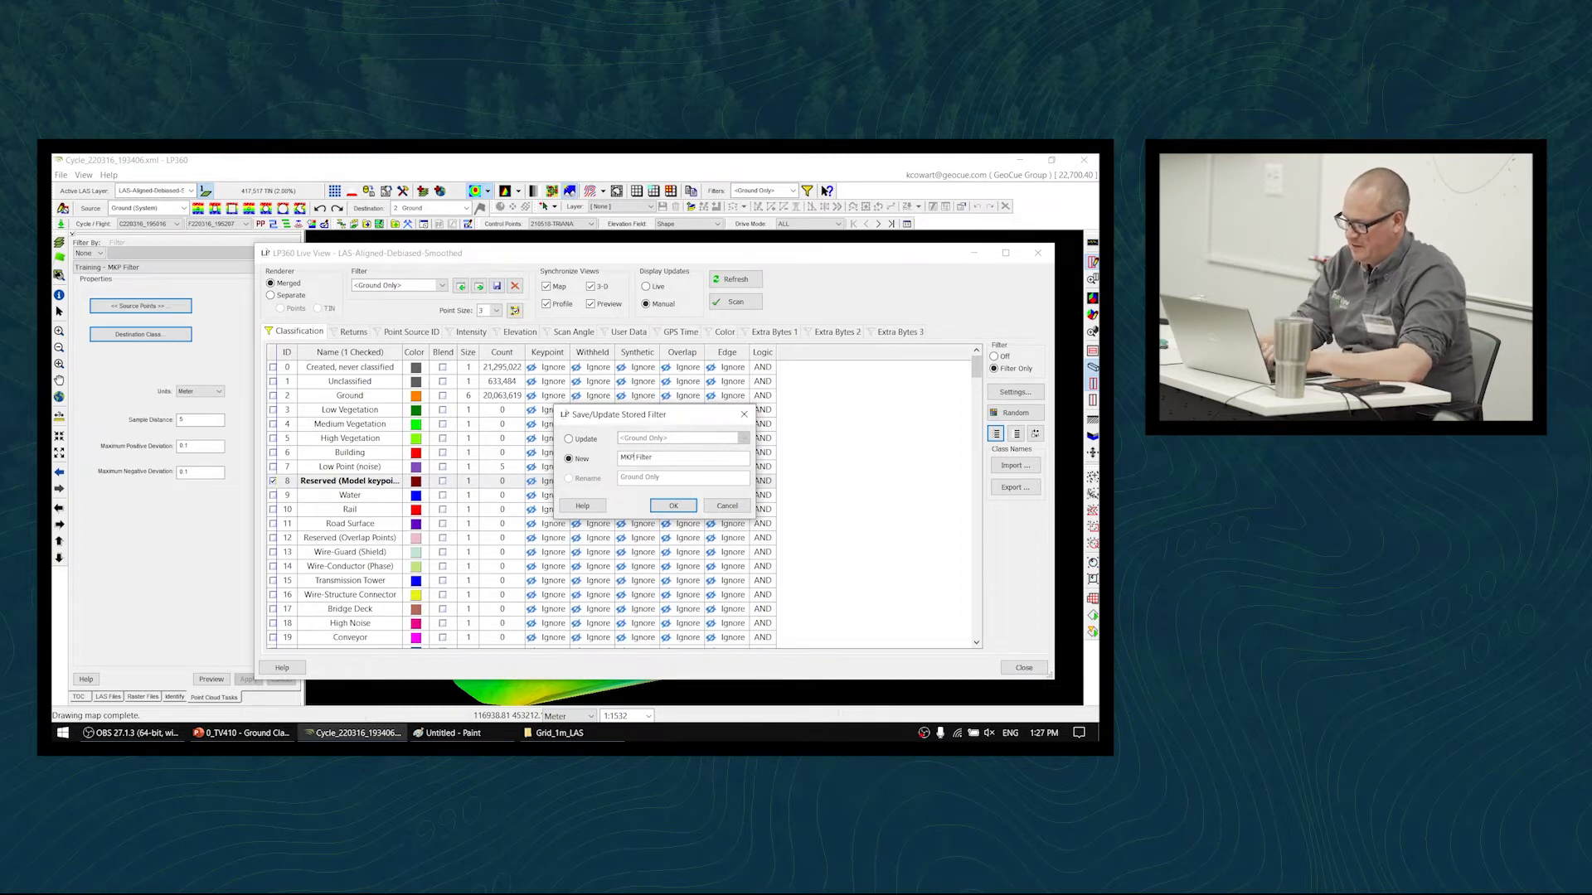
pyautogui.press('Return')
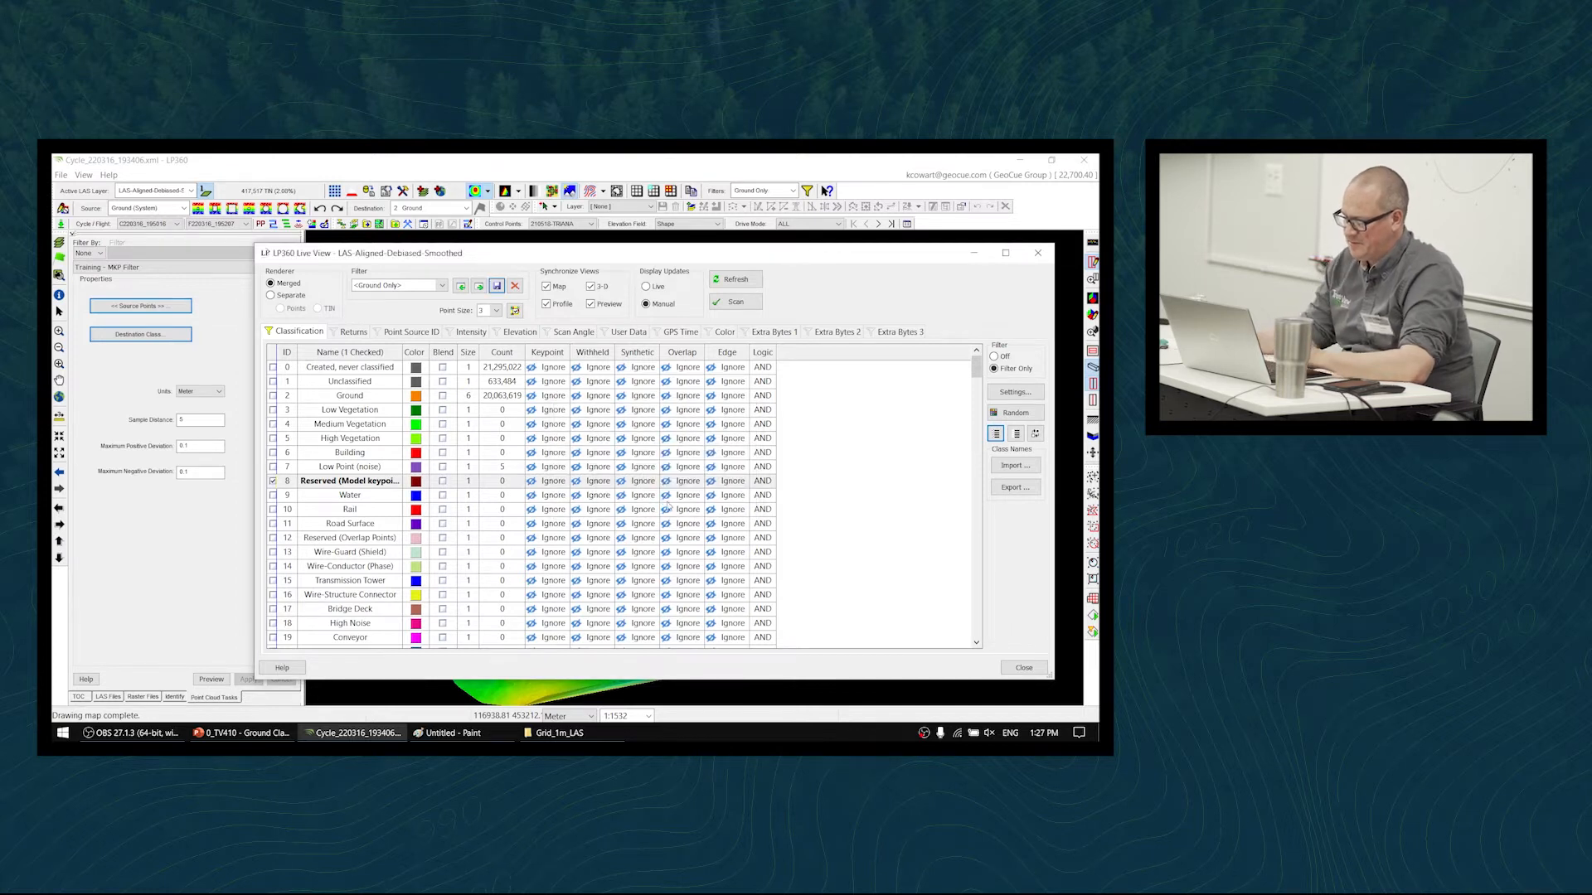
pyautogui.click(1024, 668)
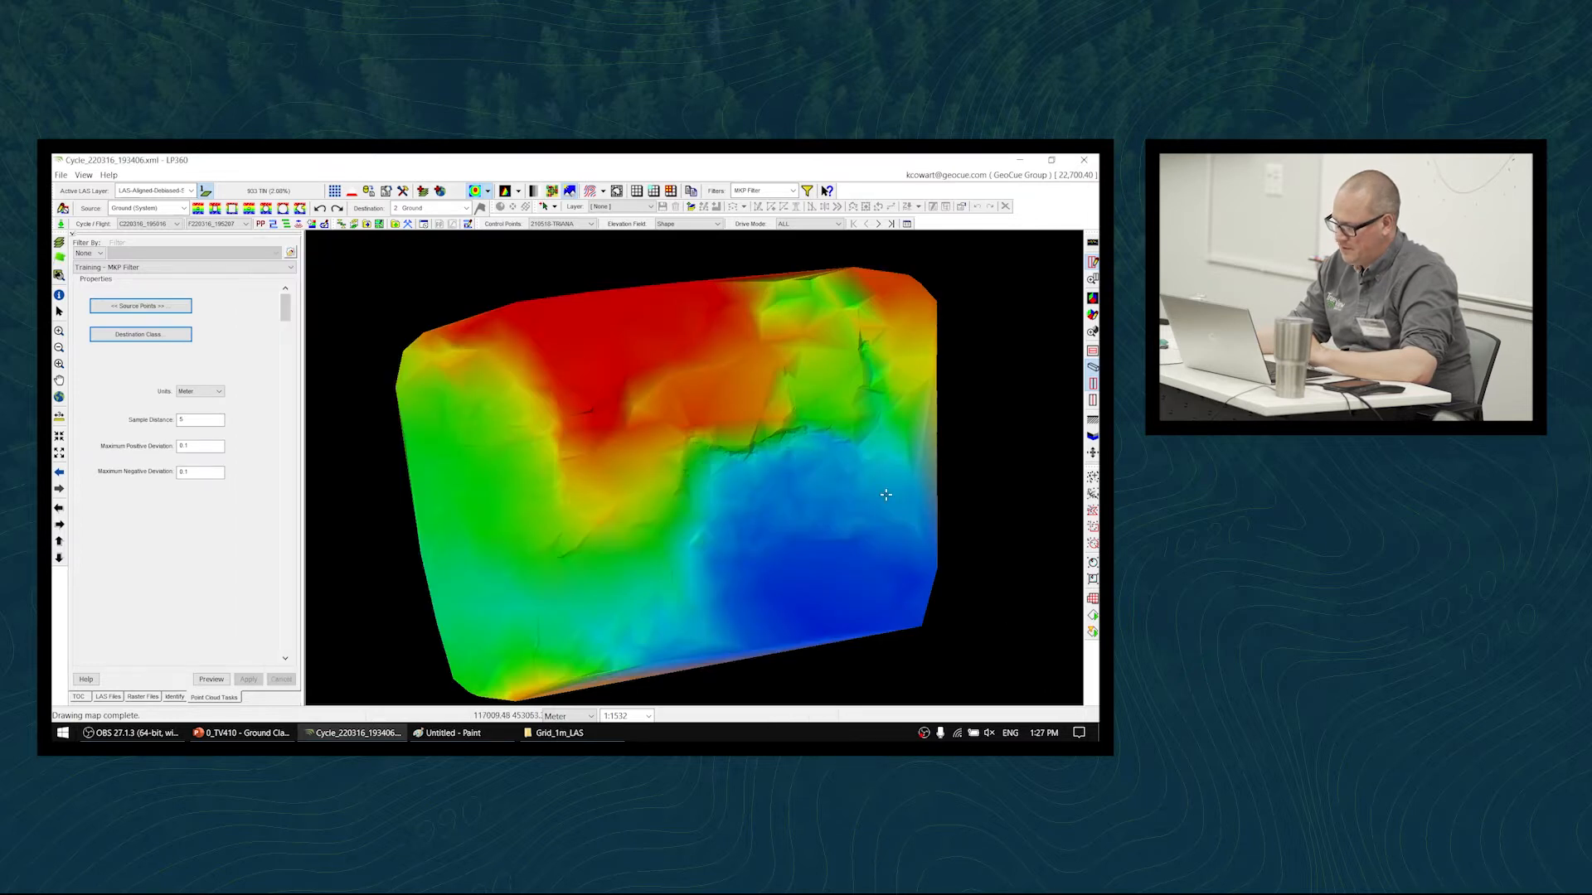
# - Display the model key points in the map as individual points at 100% density
pyautogui.moveTo(692, 399); pyautogui.dragTo(667, 378, button='middle')
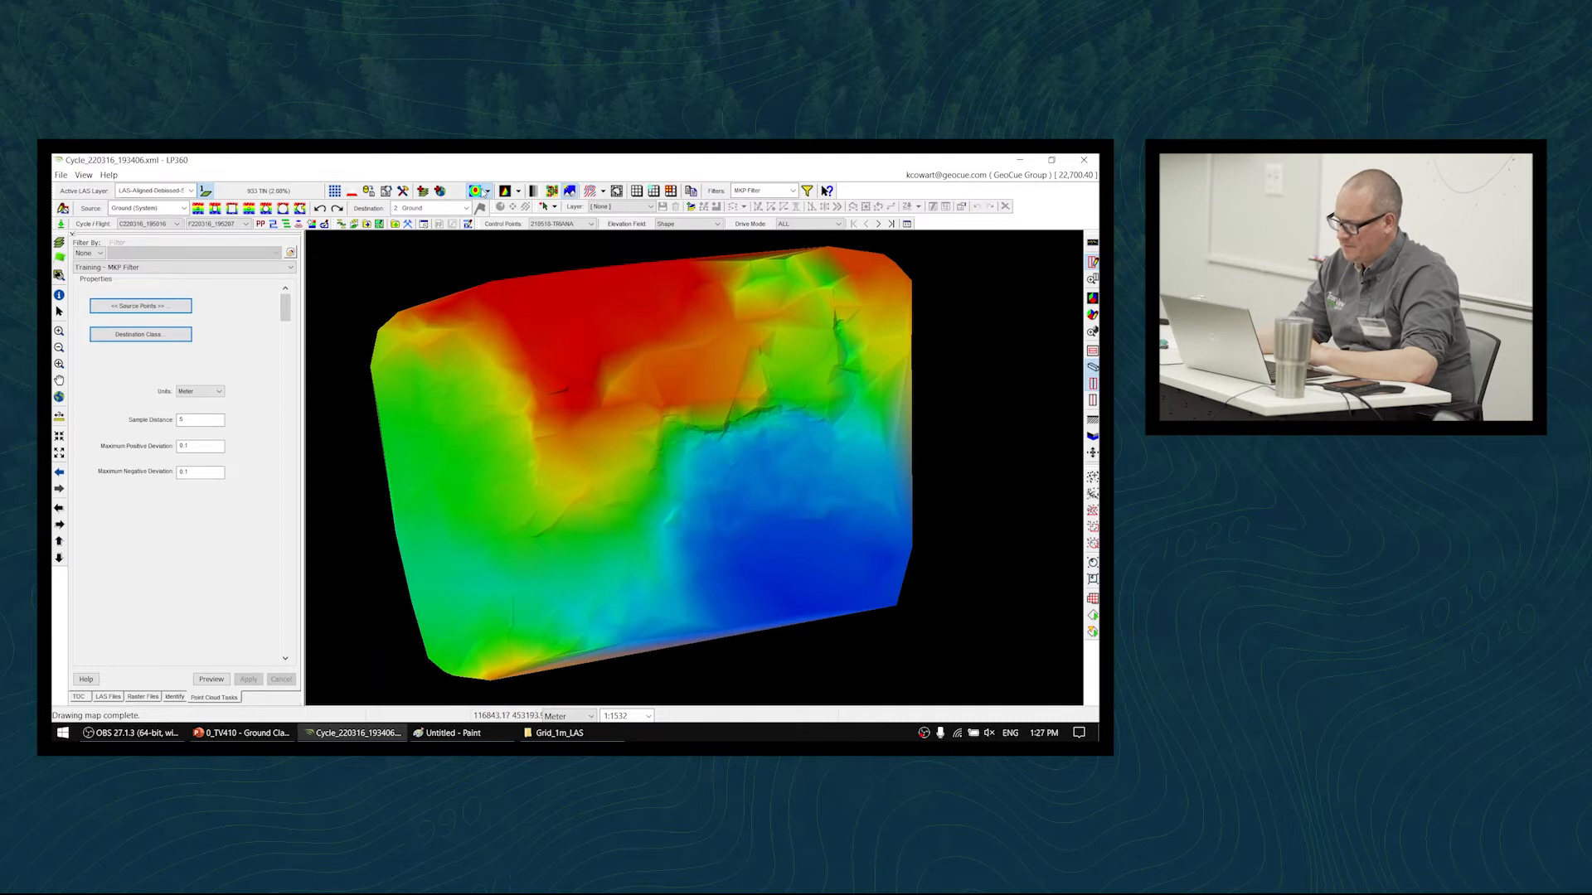
pyautogui.click(519, 192)
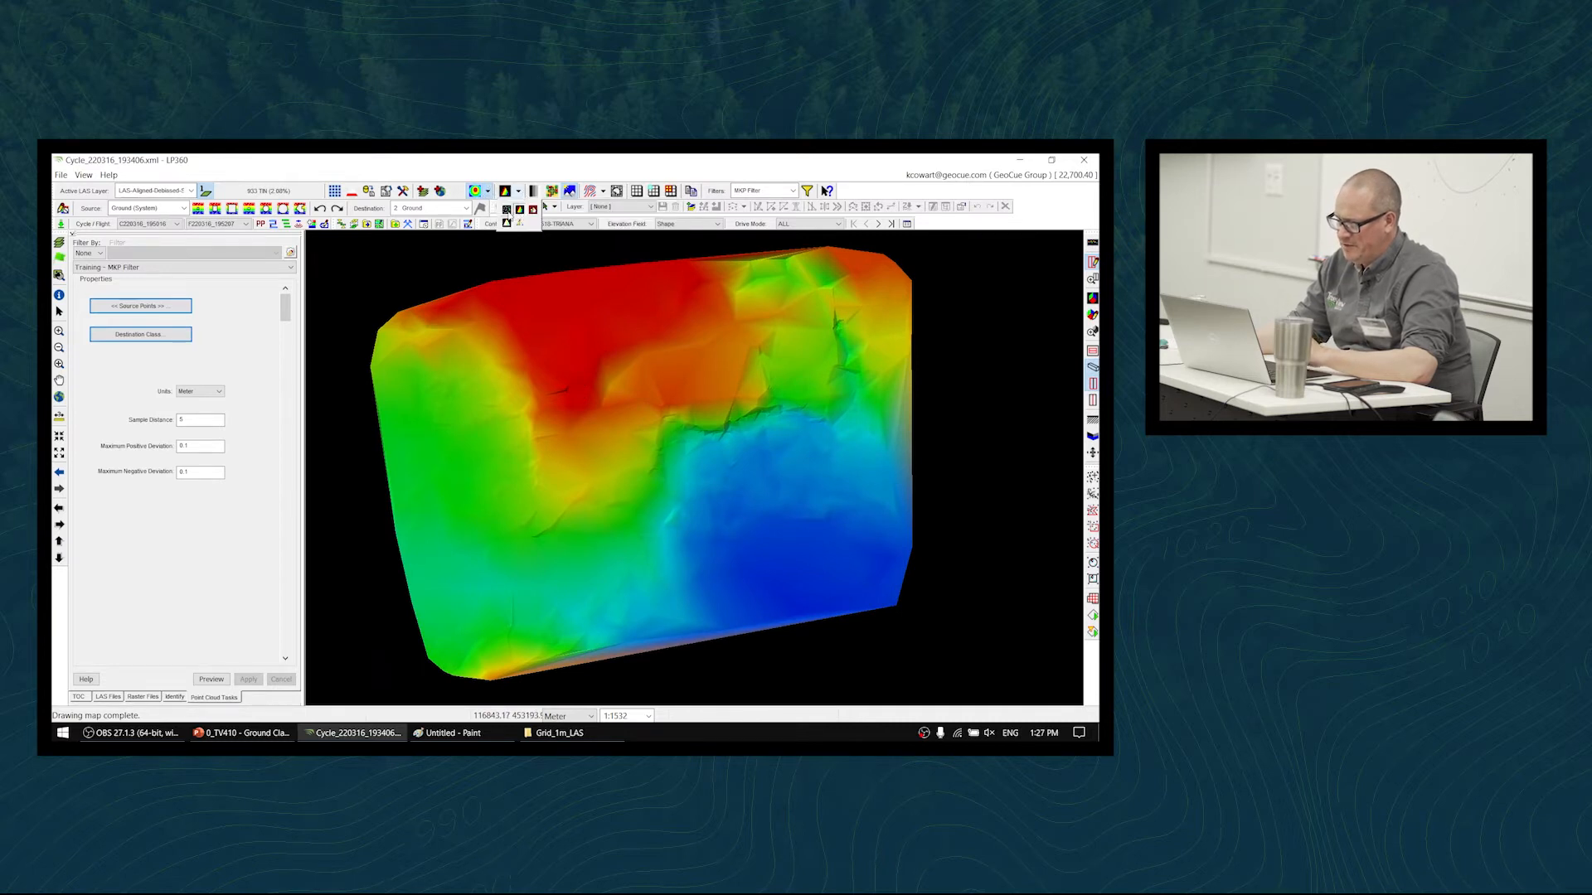
pyautogui.click(506, 209)
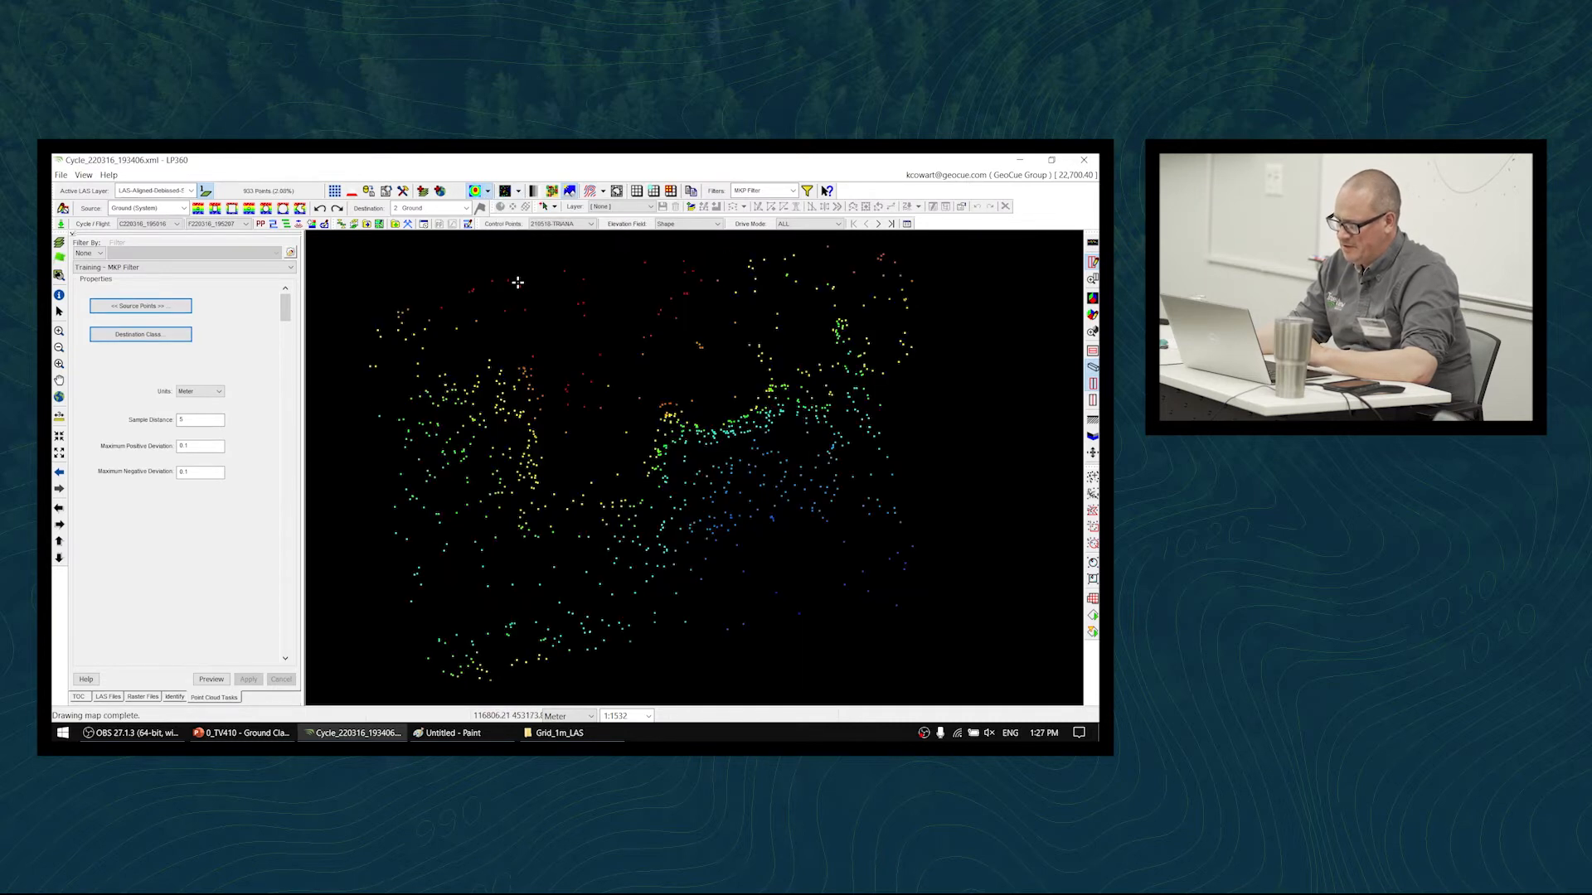
pyautogui.click(353, 193)
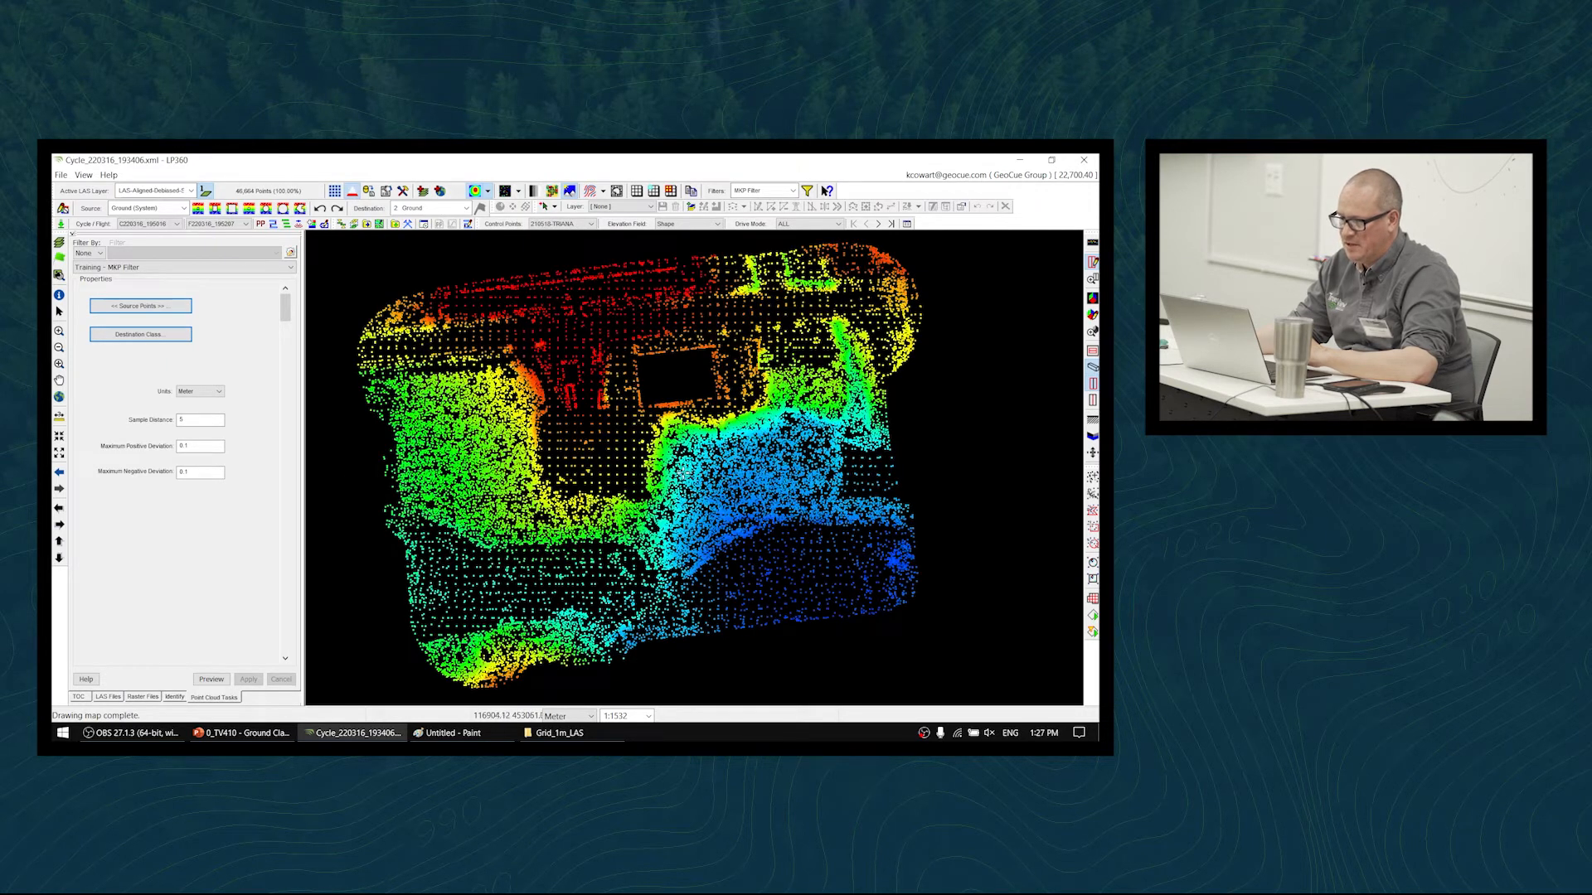
# - Examine how densely the model key points are distributed over the steep slopes and flat areas of the site
pyautogui.scroll(2, 644, 374)
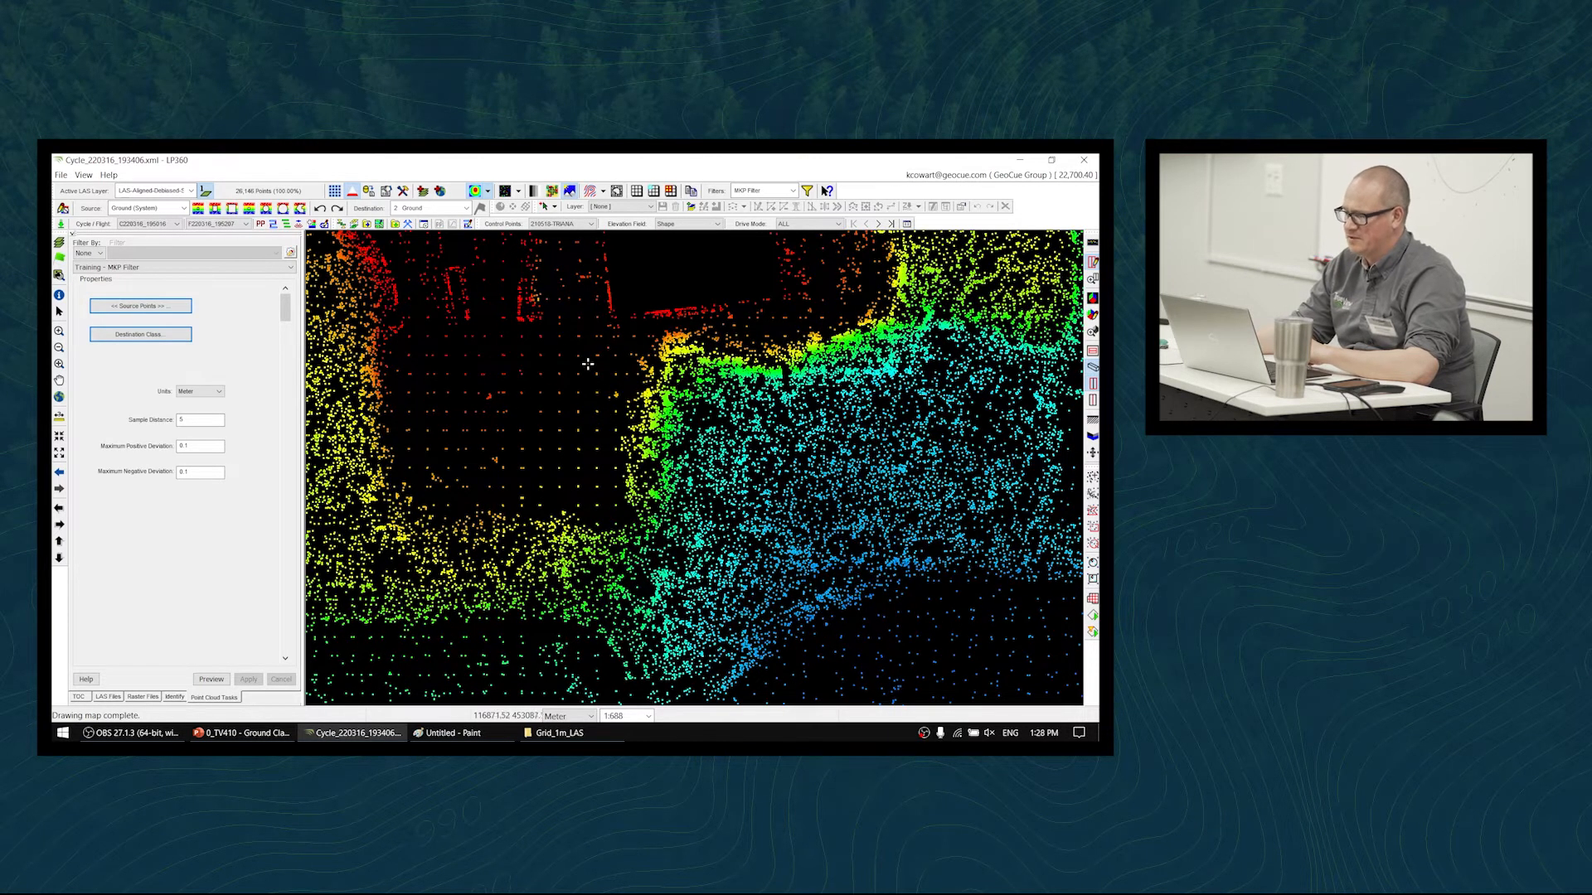
pyautogui.moveTo(564, 414); pyautogui.dragTo(549, 412, button='middle')
pyautogui.scroll(4, 802, 309)
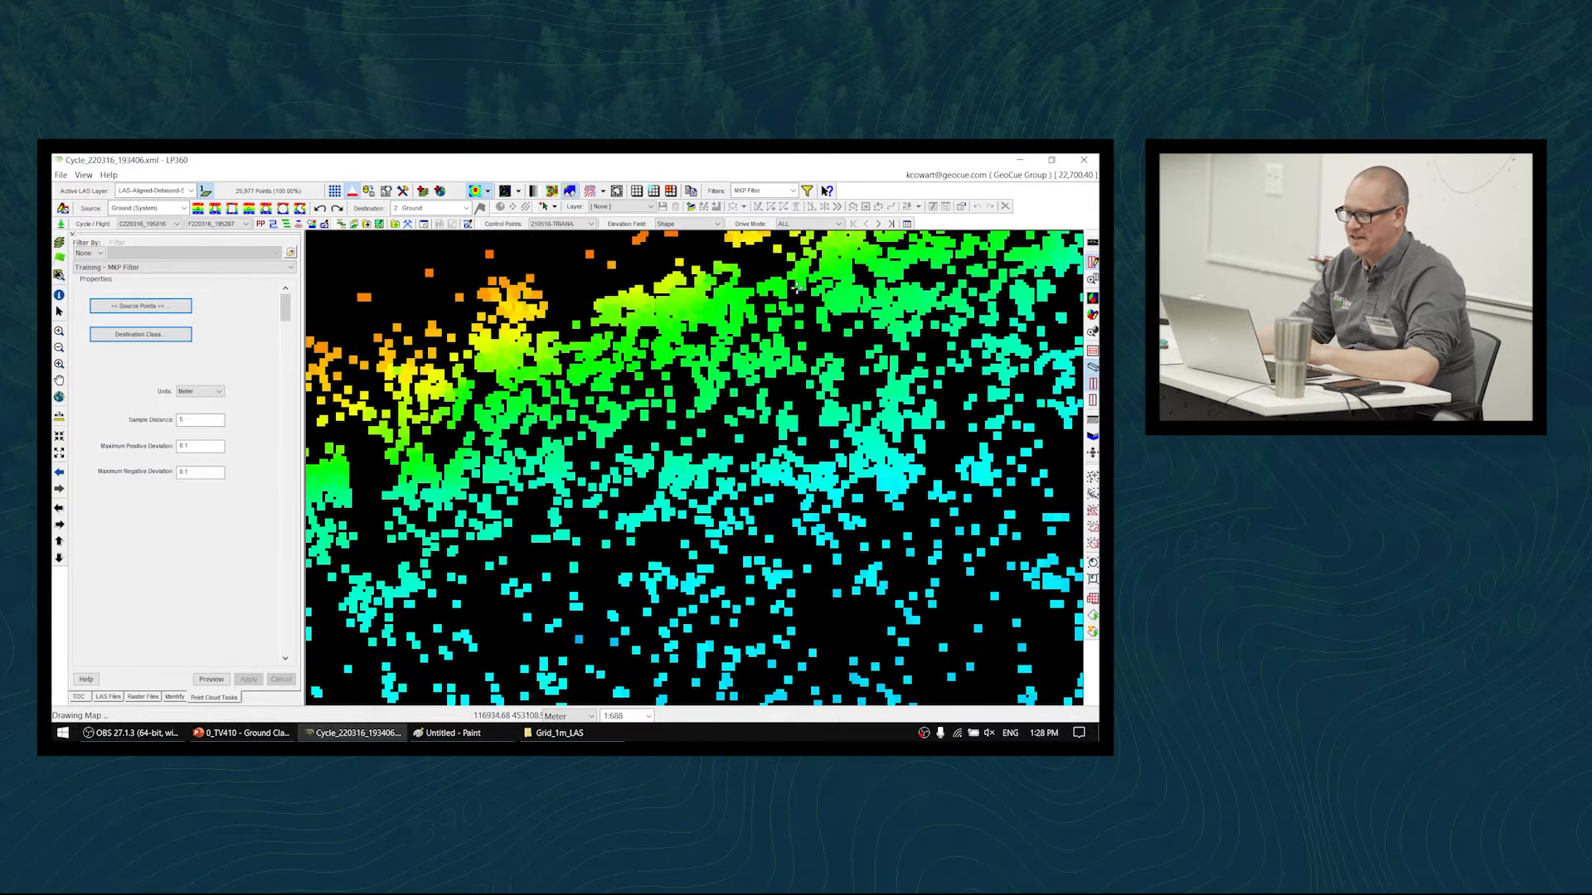
pyautogui.moveTo(673, 285); pyautogui.dragTo(728, 299, button='middle')
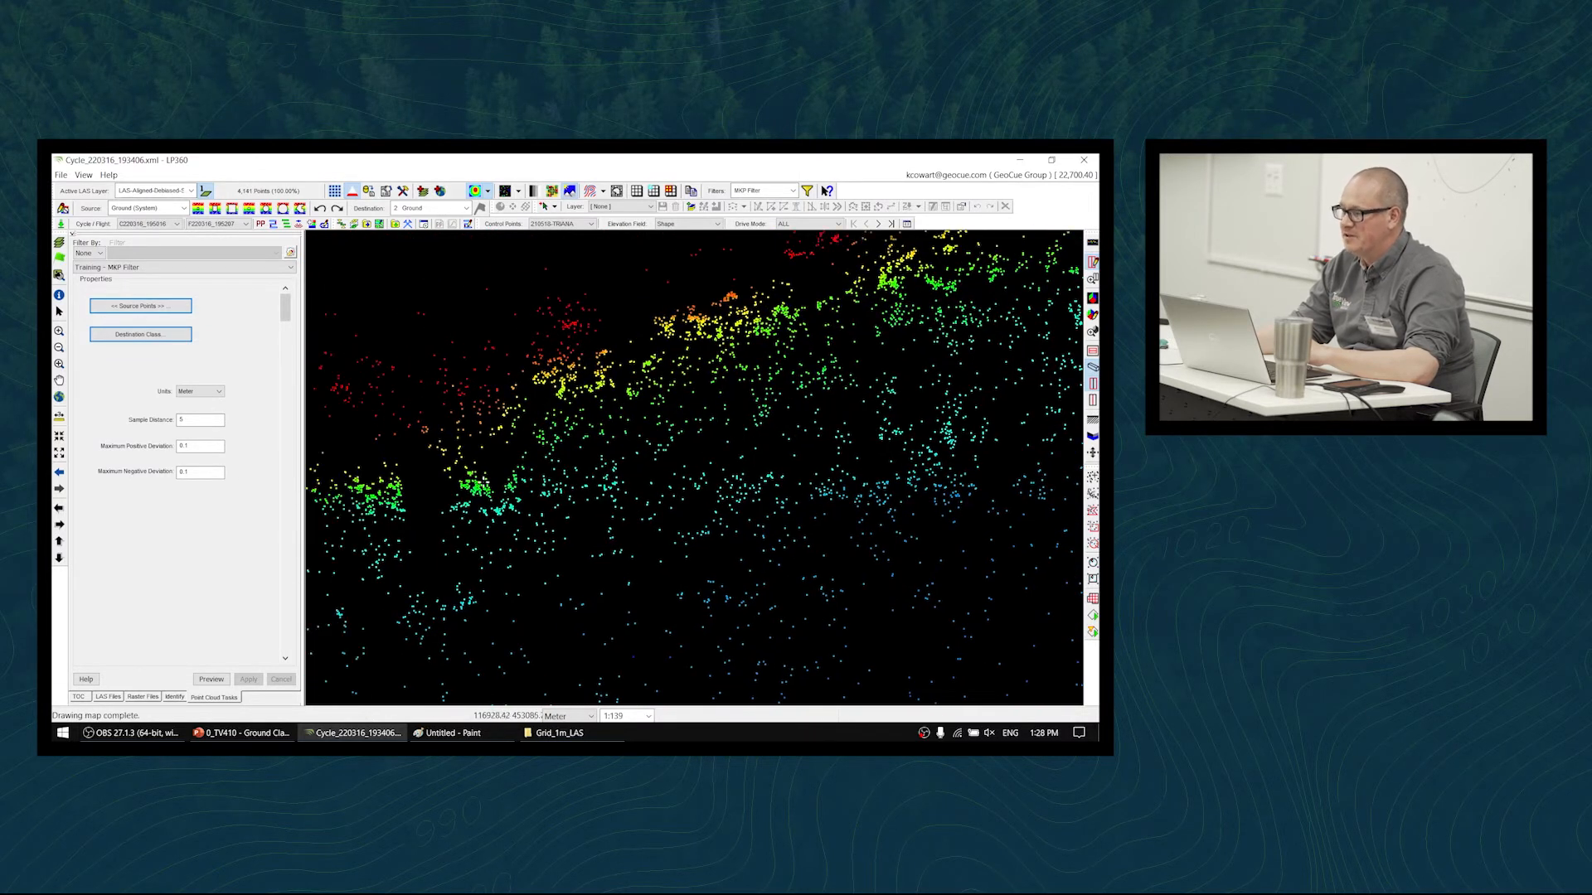
pyautogui.moveTo(615, 426); pyautogui.dragTo(774, 567, button='middle')
pyautogui.scroll(-5, 736, 577)
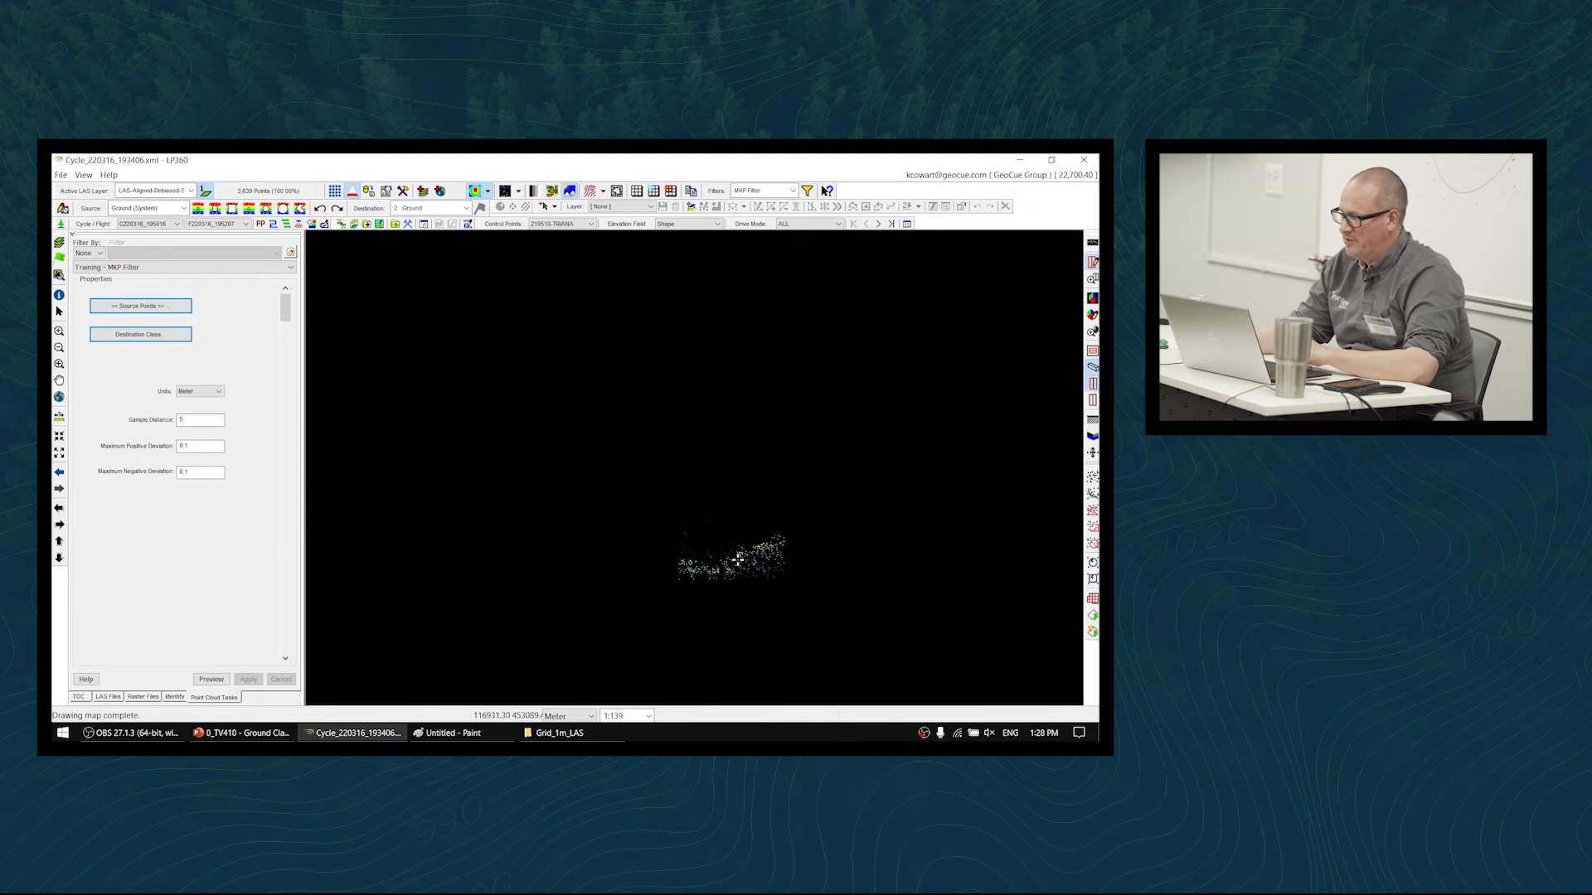
pyautogui.moveTo(747, 570); pyautogui.dragTo(786, 499, button='middle')
pyautogui.moveTo(544, 425); pyautogui.dragTo(592, 413, button='middle')
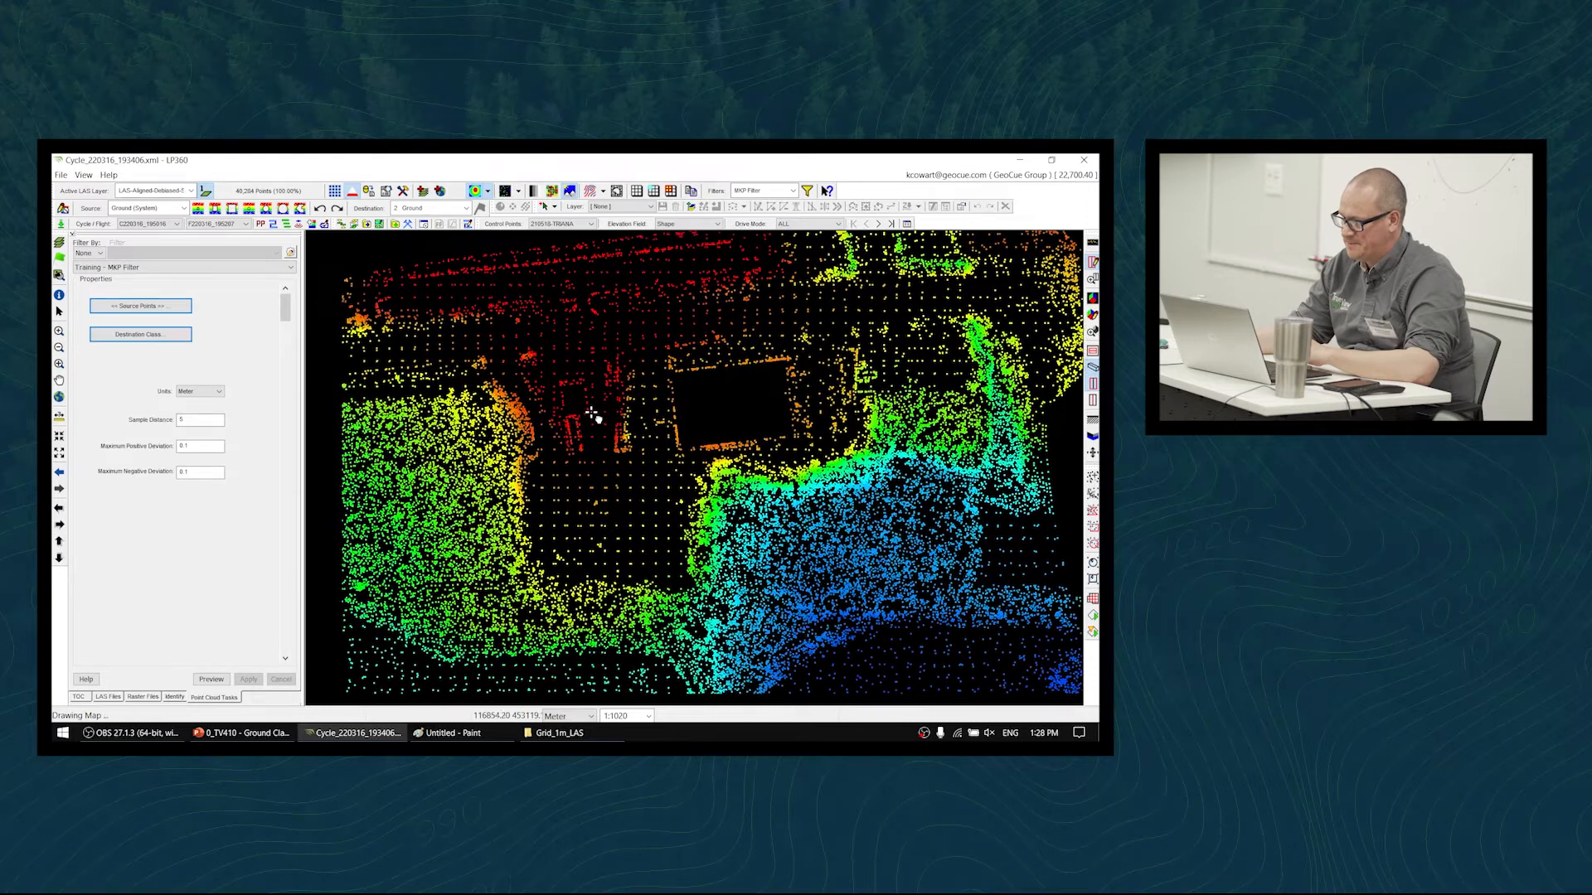
# - Scan the LAS layer for updated class counts in the Live View settings and close them
pyautogui.click(819, 192)
pyautogui.click(735, 302)
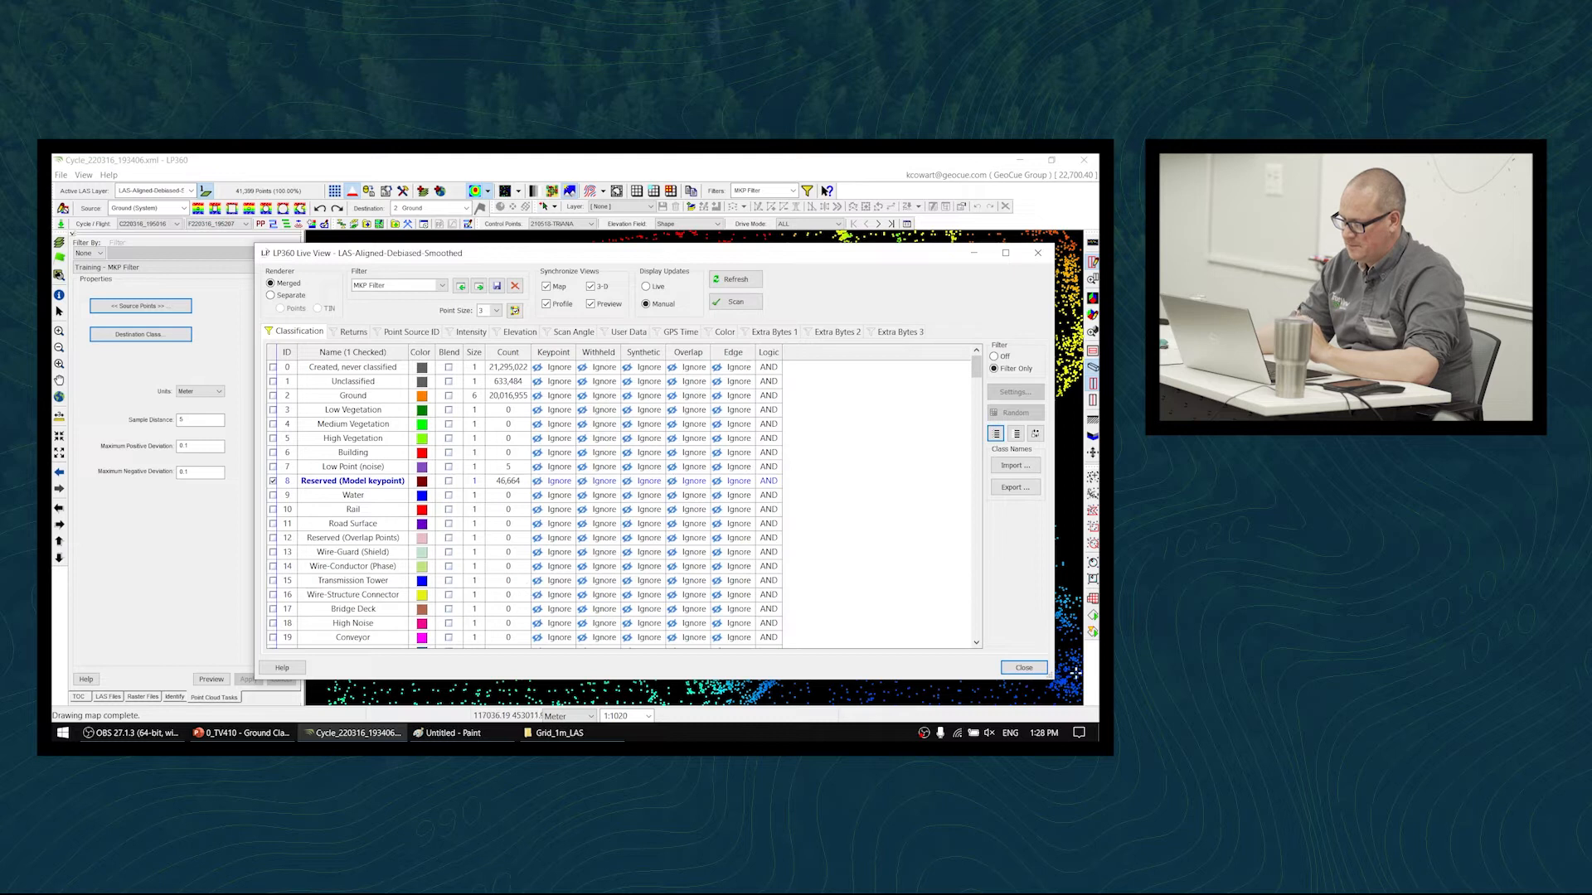
pyautogui.click(1024, 667)
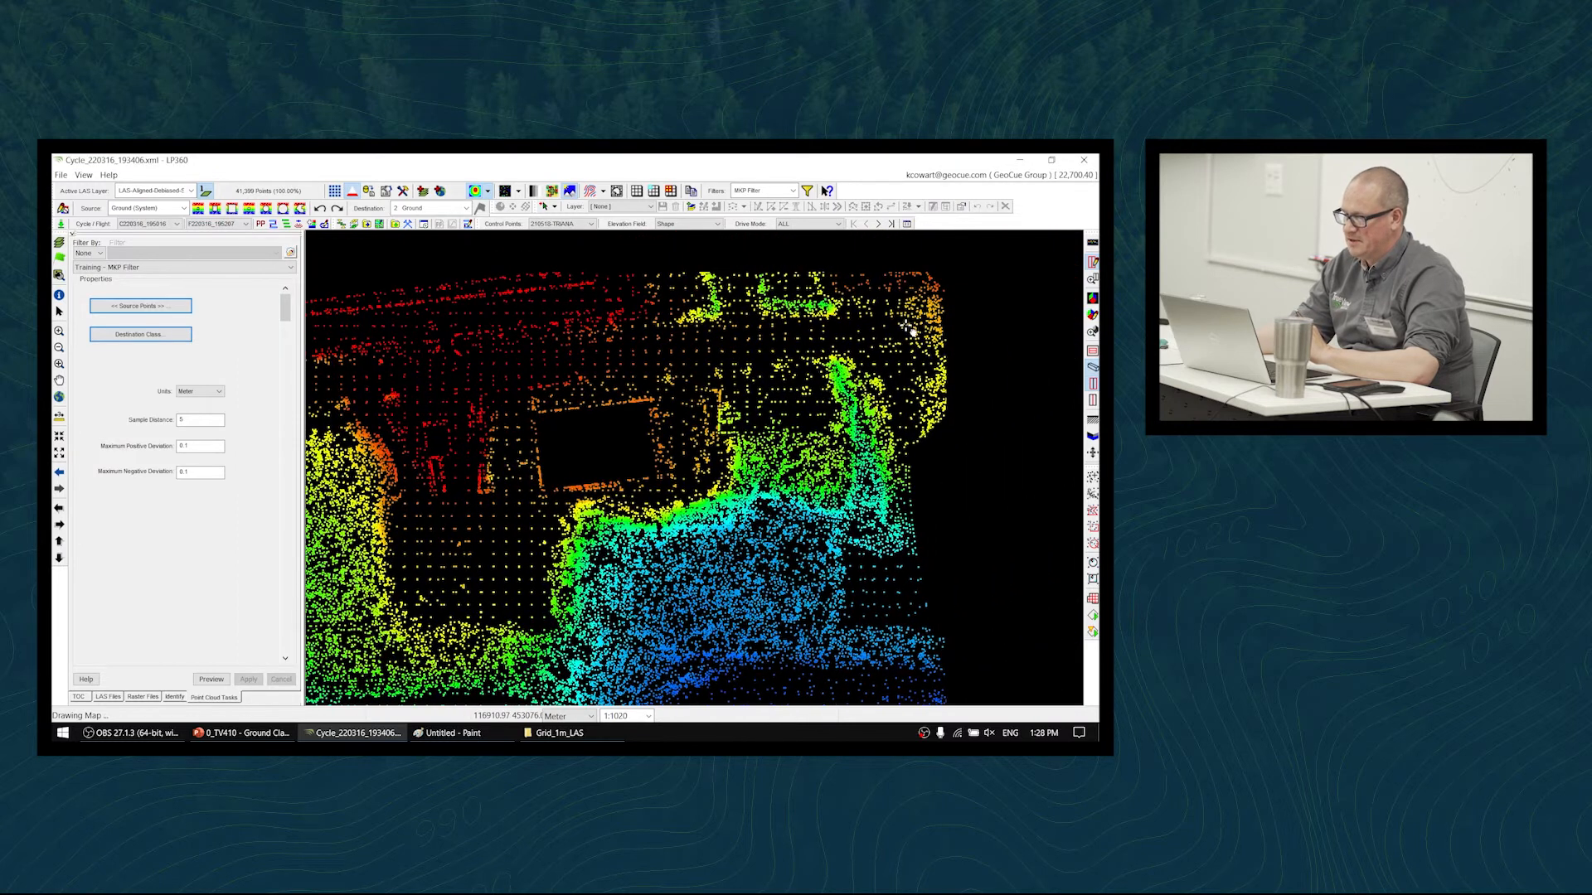
# - Display the model key points as a shaded TIN surface around the drainage channel
pyautogui.scroll(4, 880, 458)
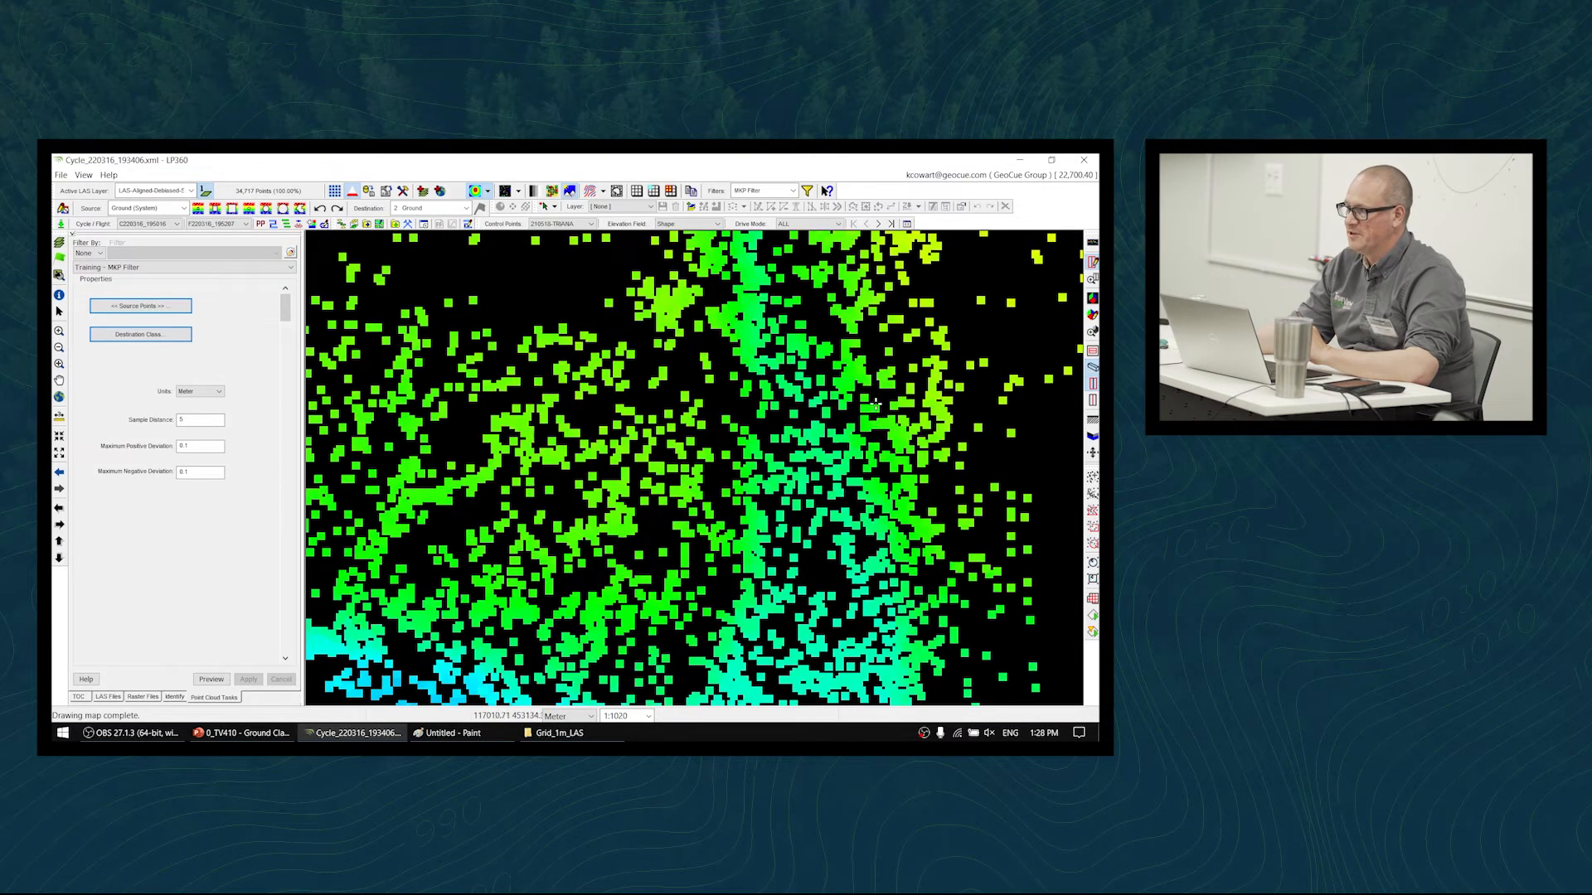
pyautogui.click(500, 208)
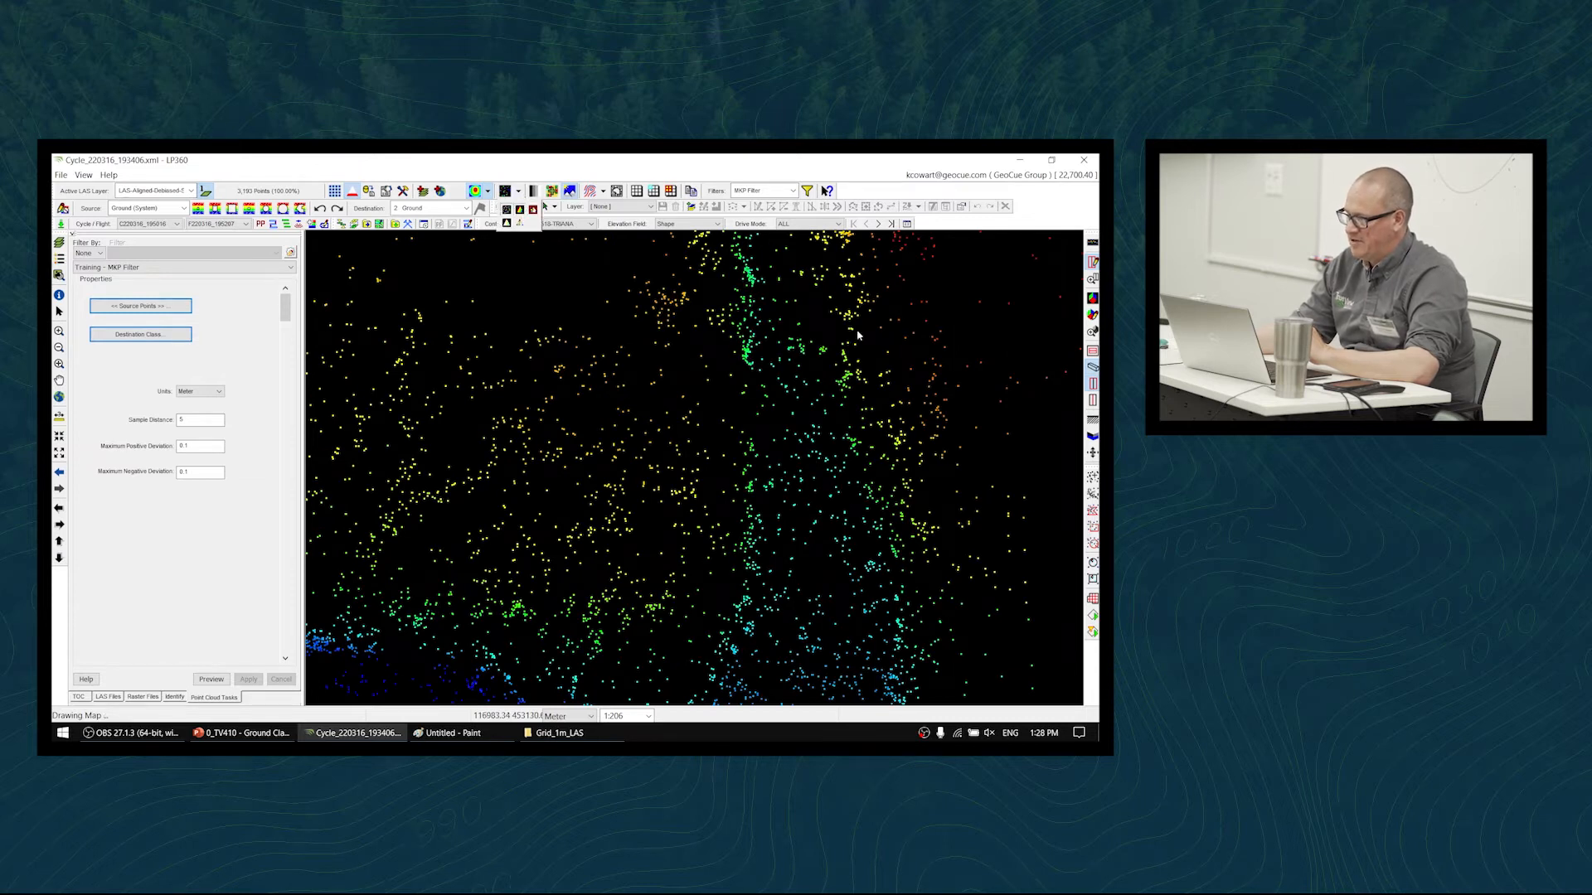
pyautogui.moveTo(792, 346); pyautogui.dragTo(764, 434, button='middle')
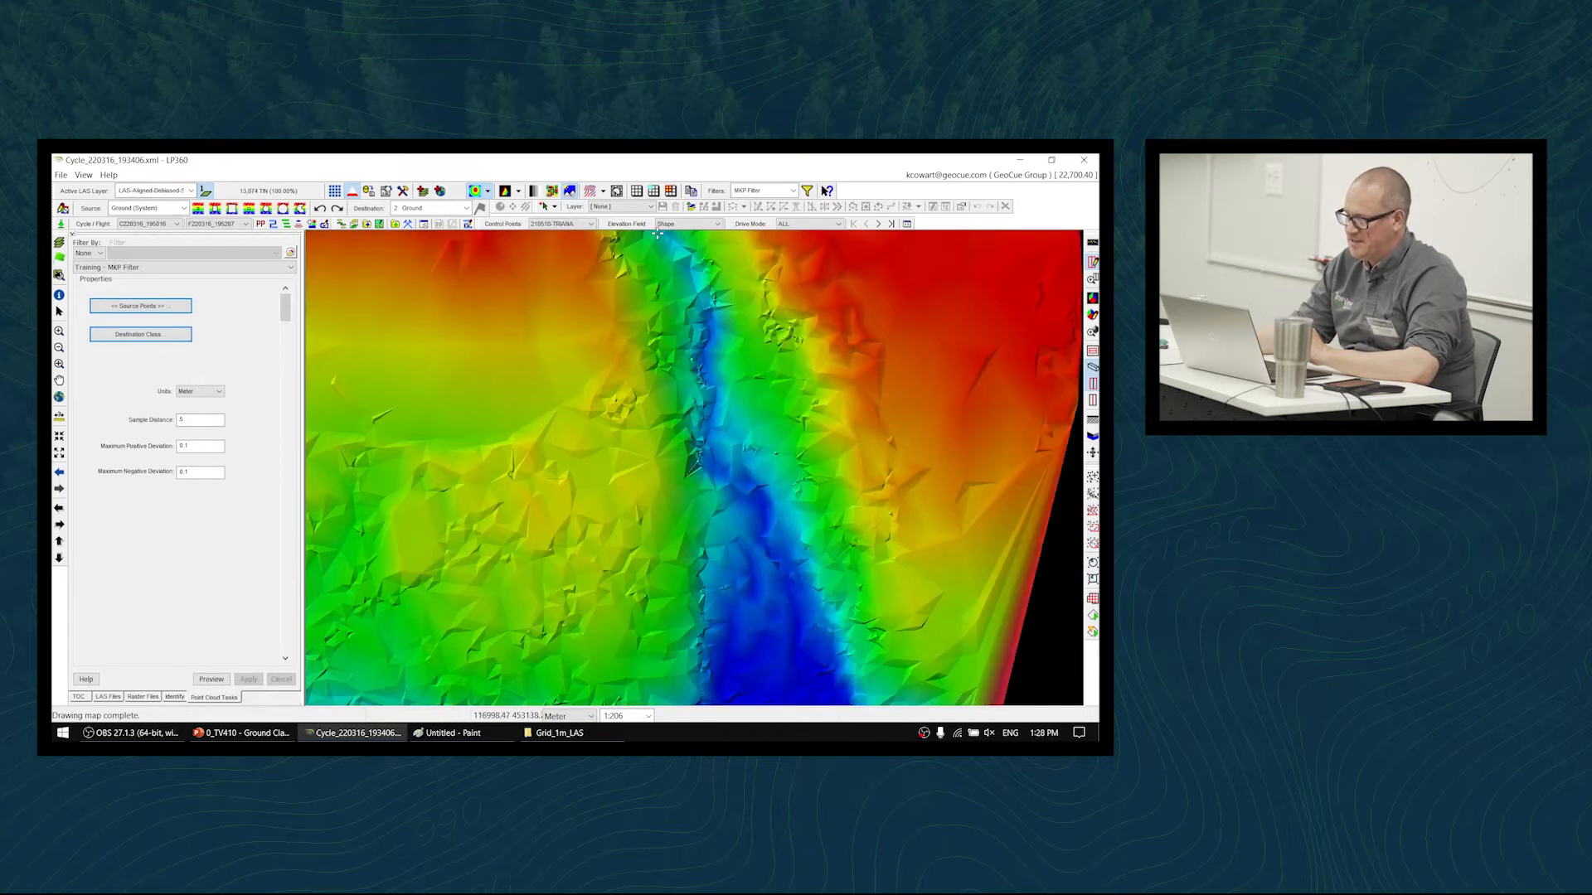
# - Examine the model key point TIN along the channel, around the slope edges and over the full site extent
pyautogui.moveTo(734, 425); pyautogui.dragTo(726, 570, button='middle')
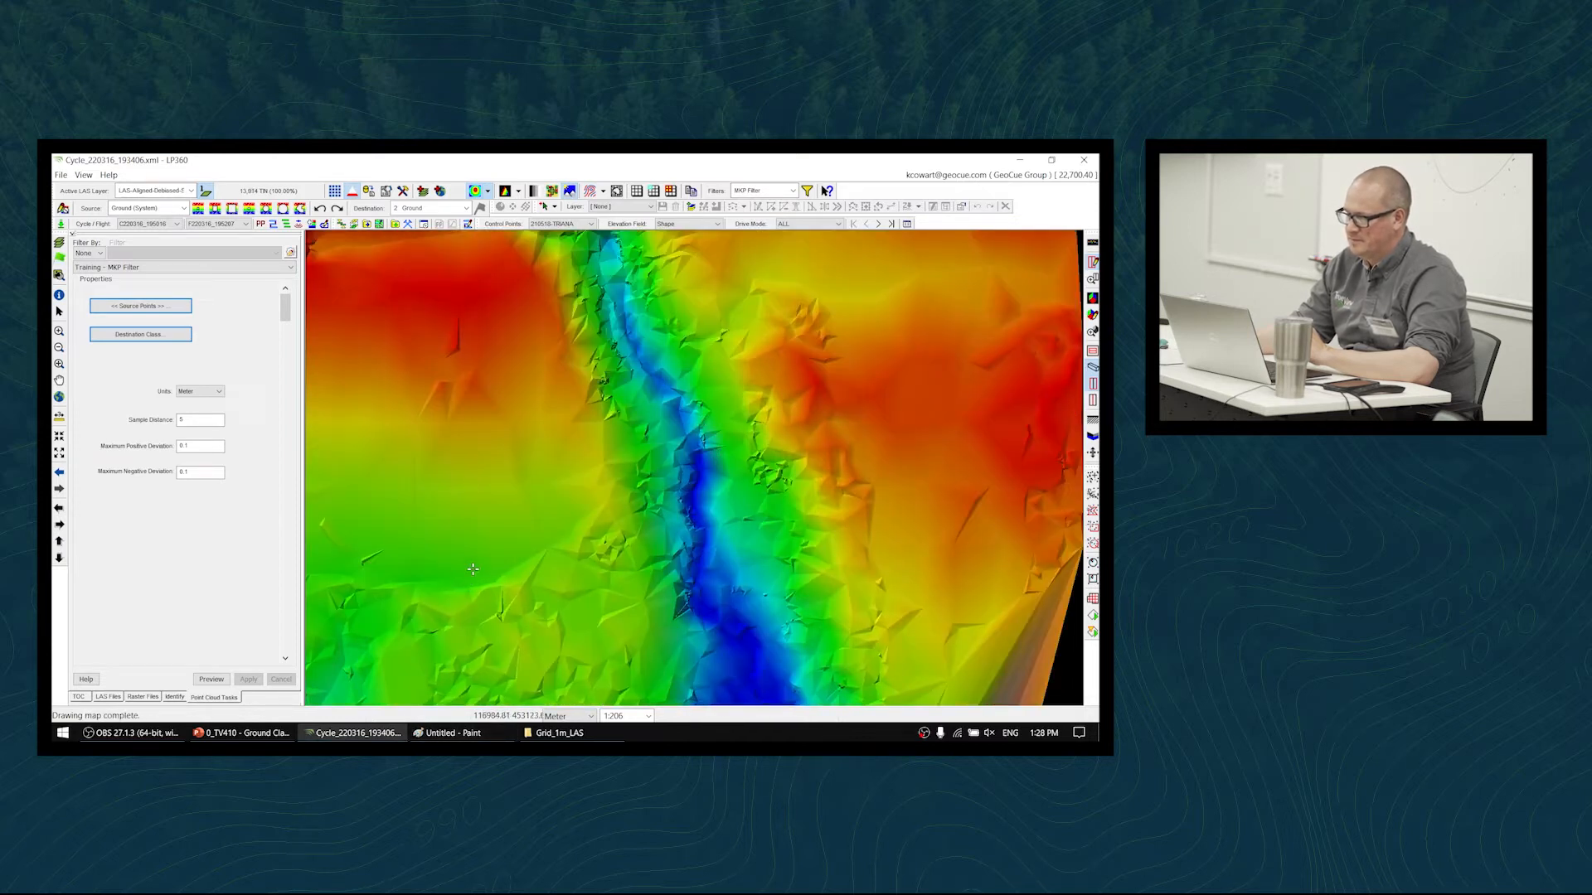
pyautogui.scroll(-5, 651, 528)
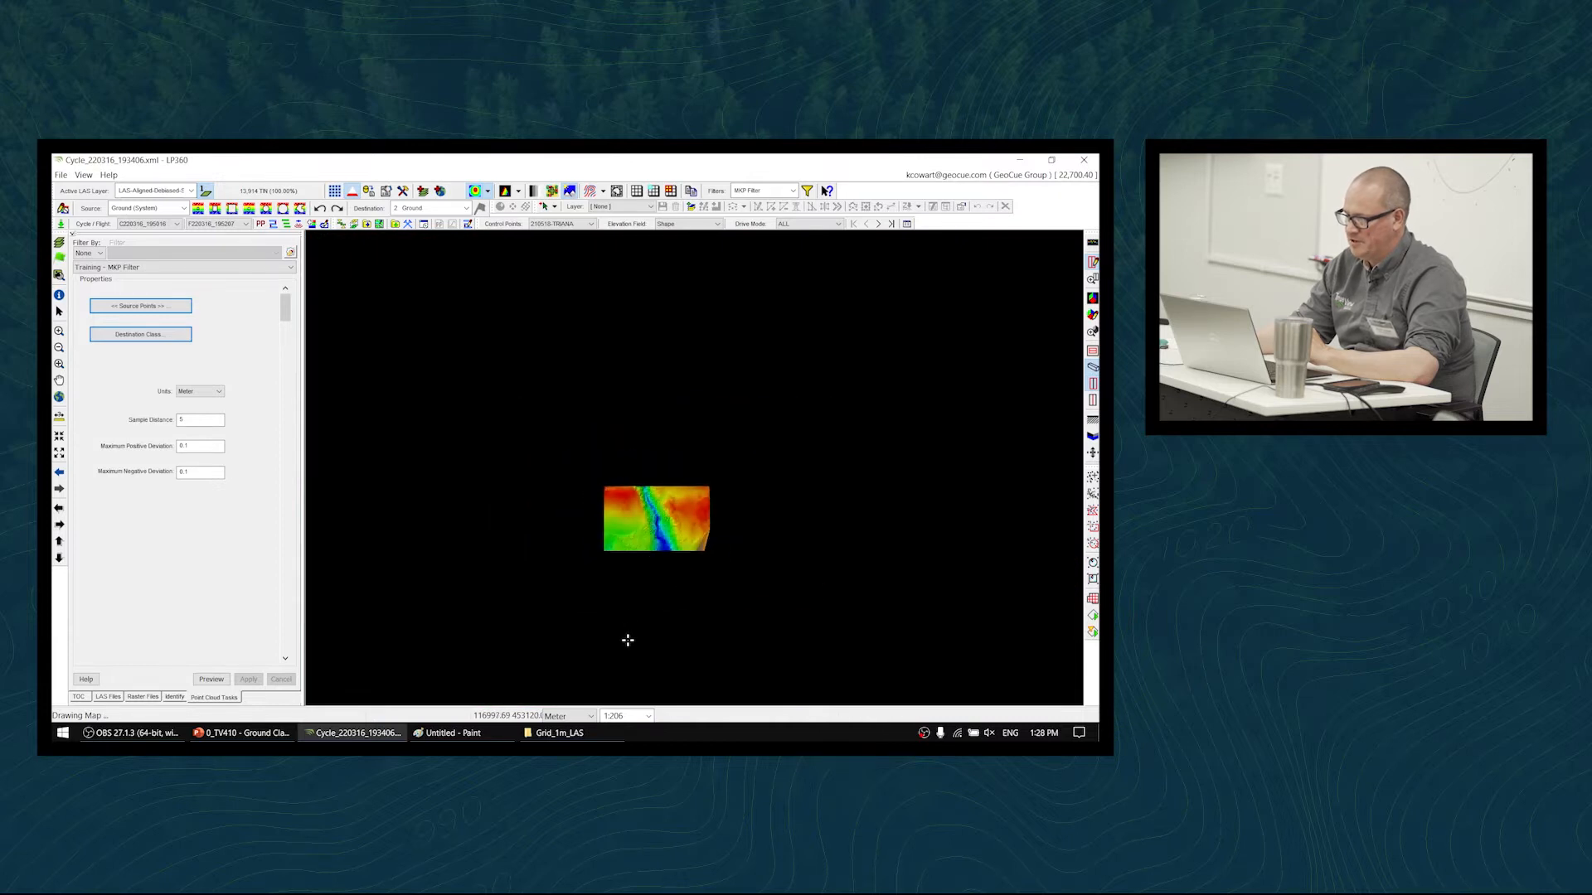
pyautogui.moveTo(638, 575); pyautogui.dragTo(867, 468, button='middle')
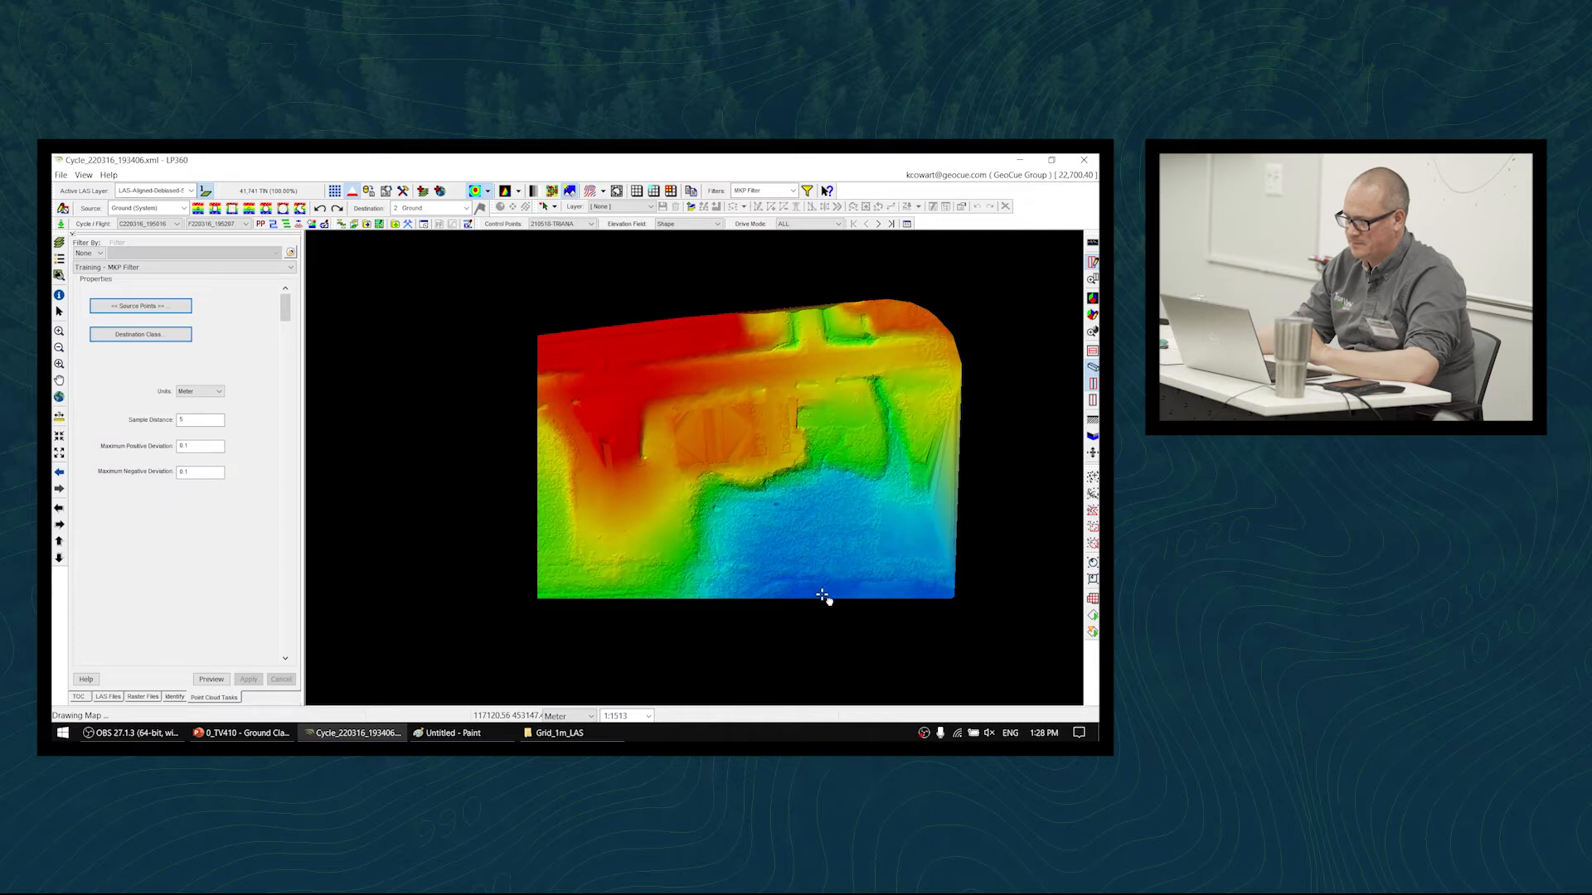
pyautogui.scroll(3, 763, 512)
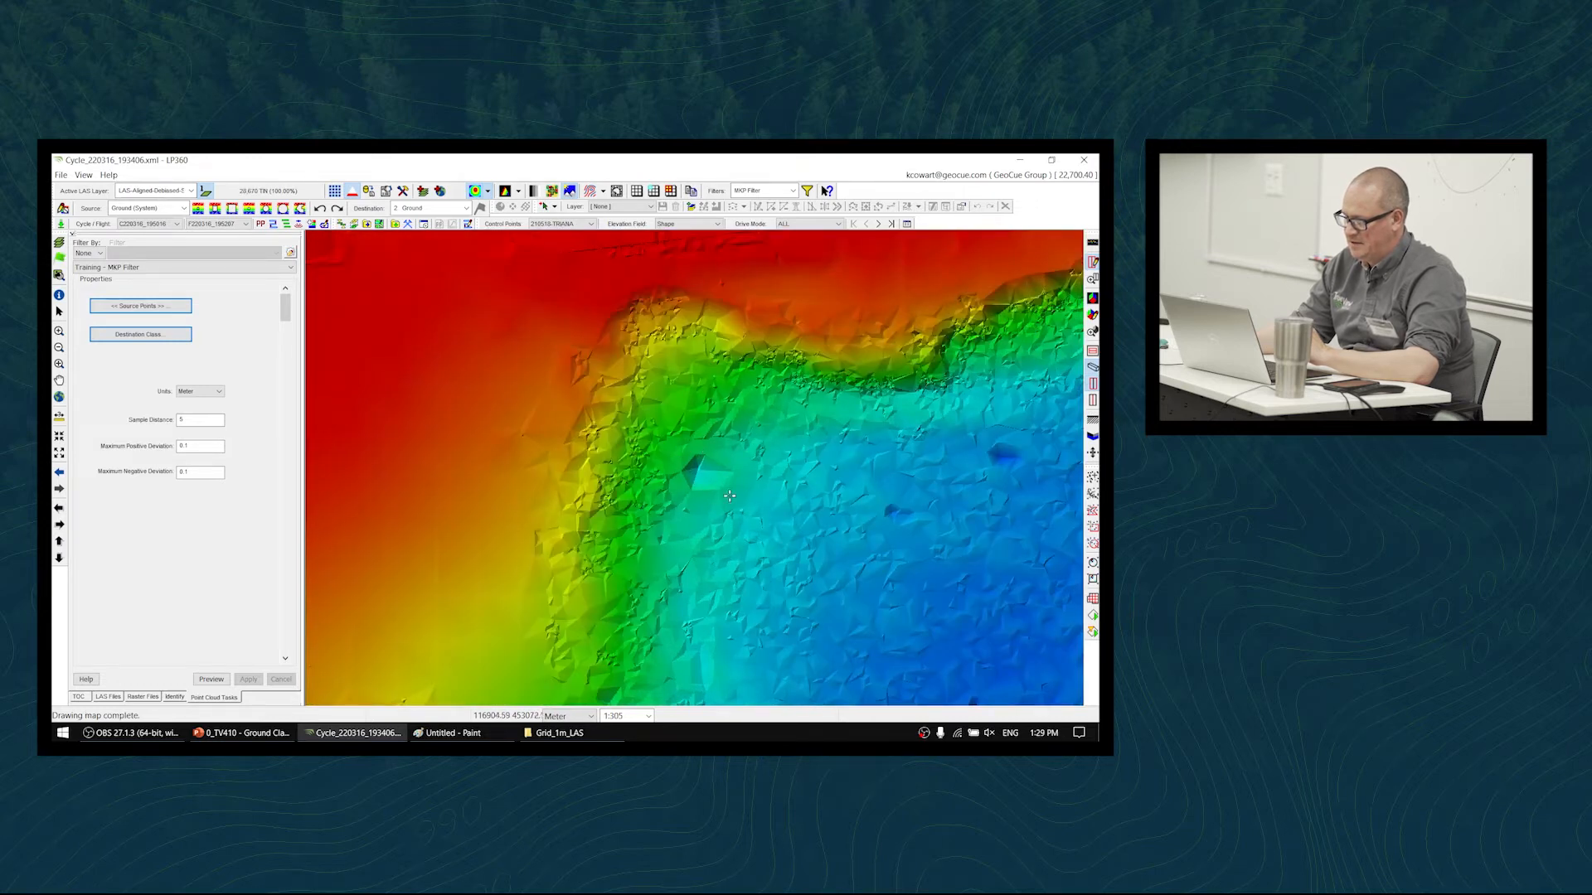
pyautogui.scroll(-3, 711, 541)
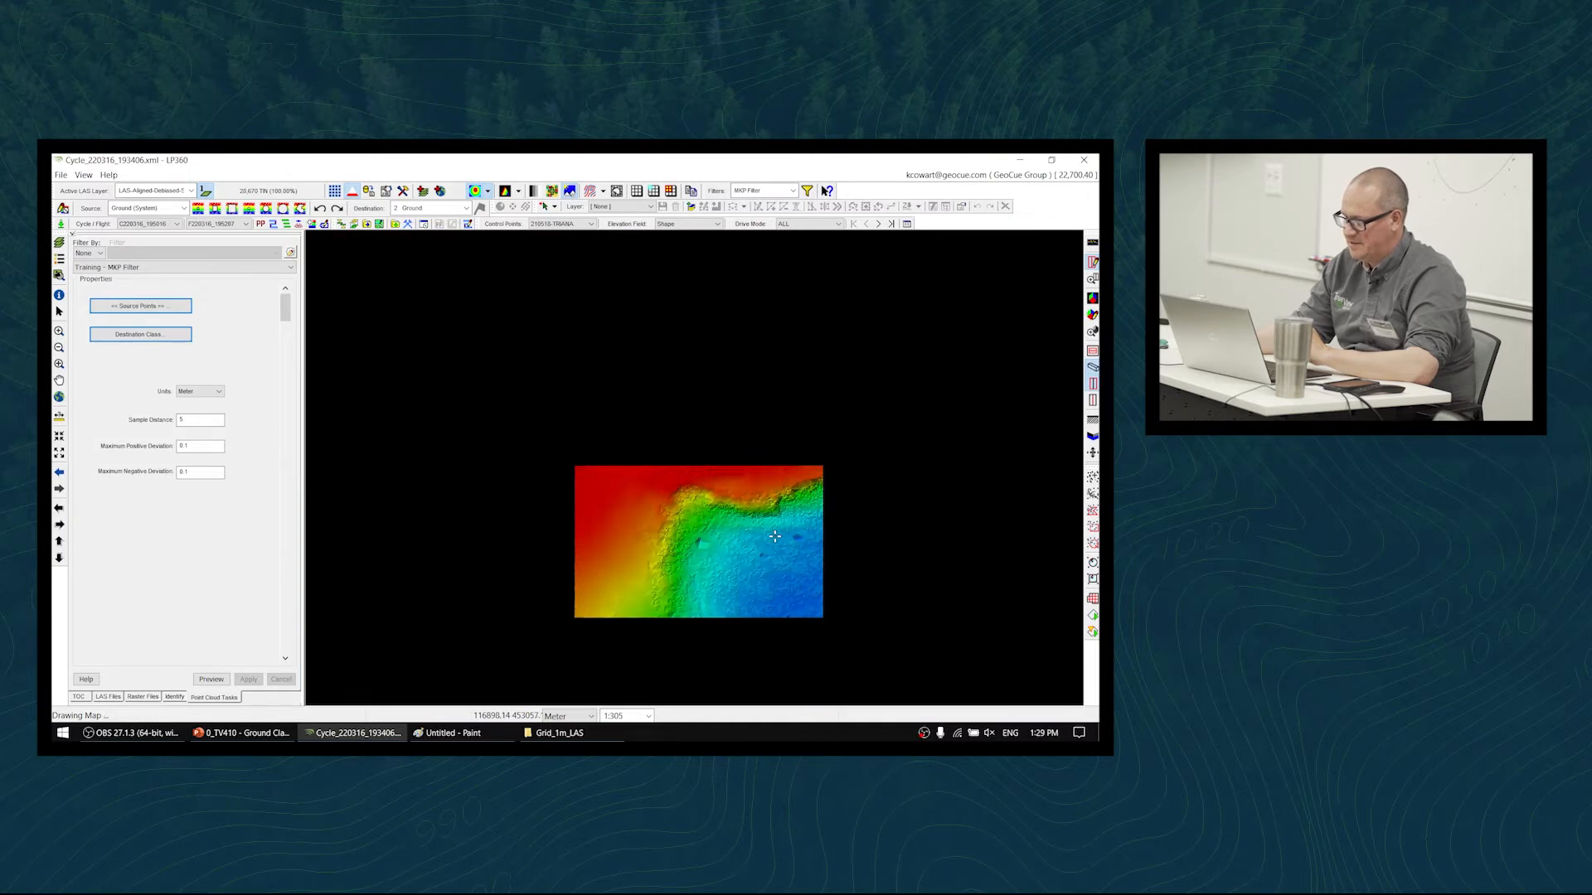
pyautogui.scroll(3, 705, 547)
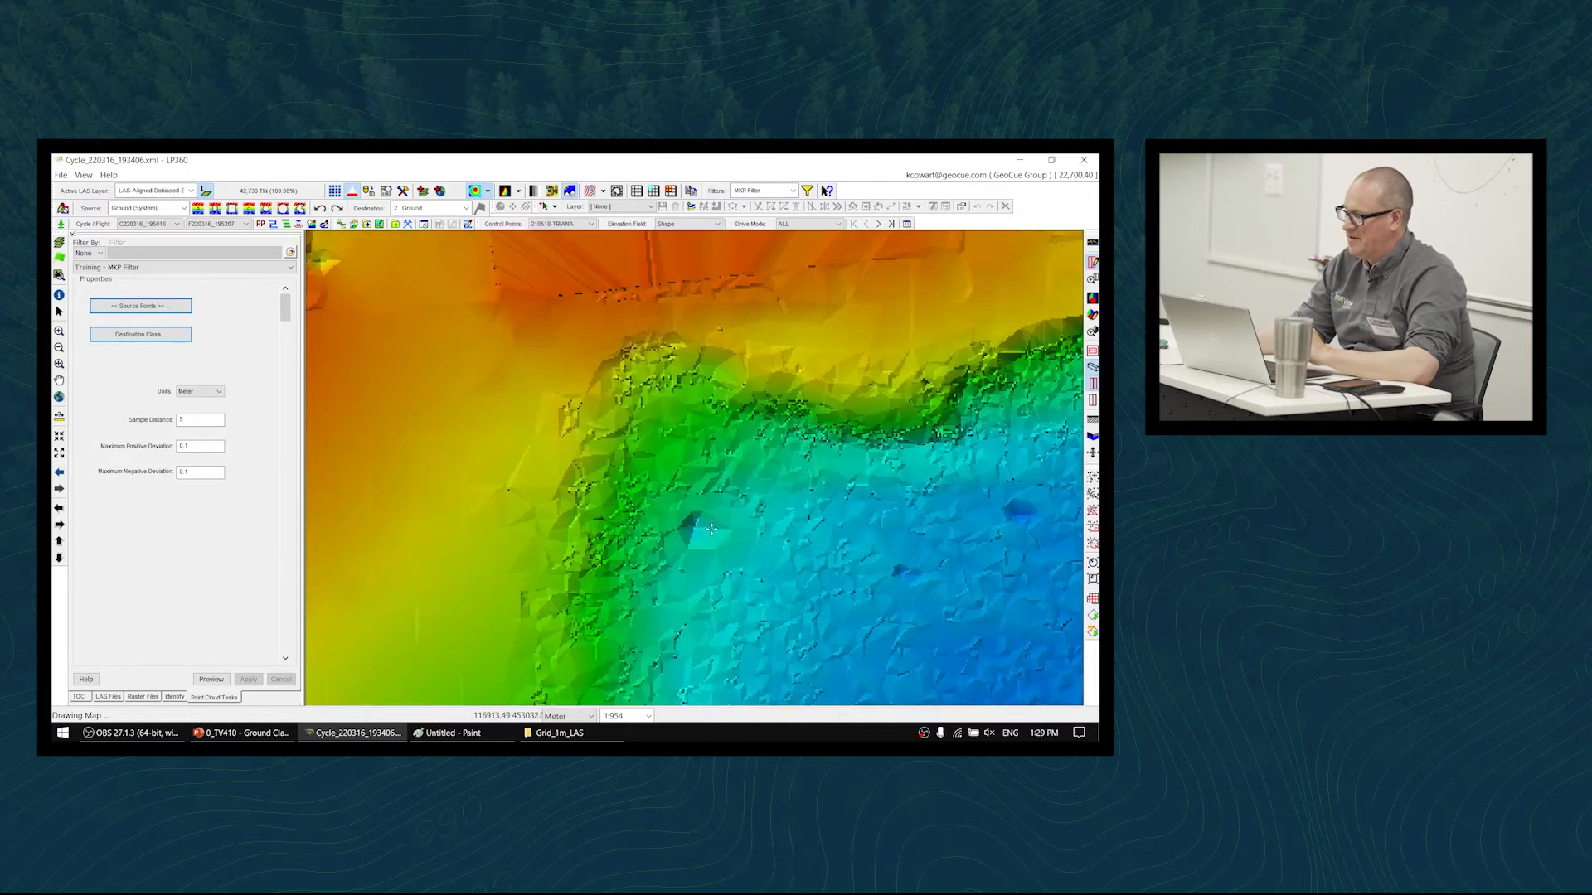
pyautogui.scroll(-3, 705, 515)
pyautogui.scroll(-1, 704, 515)
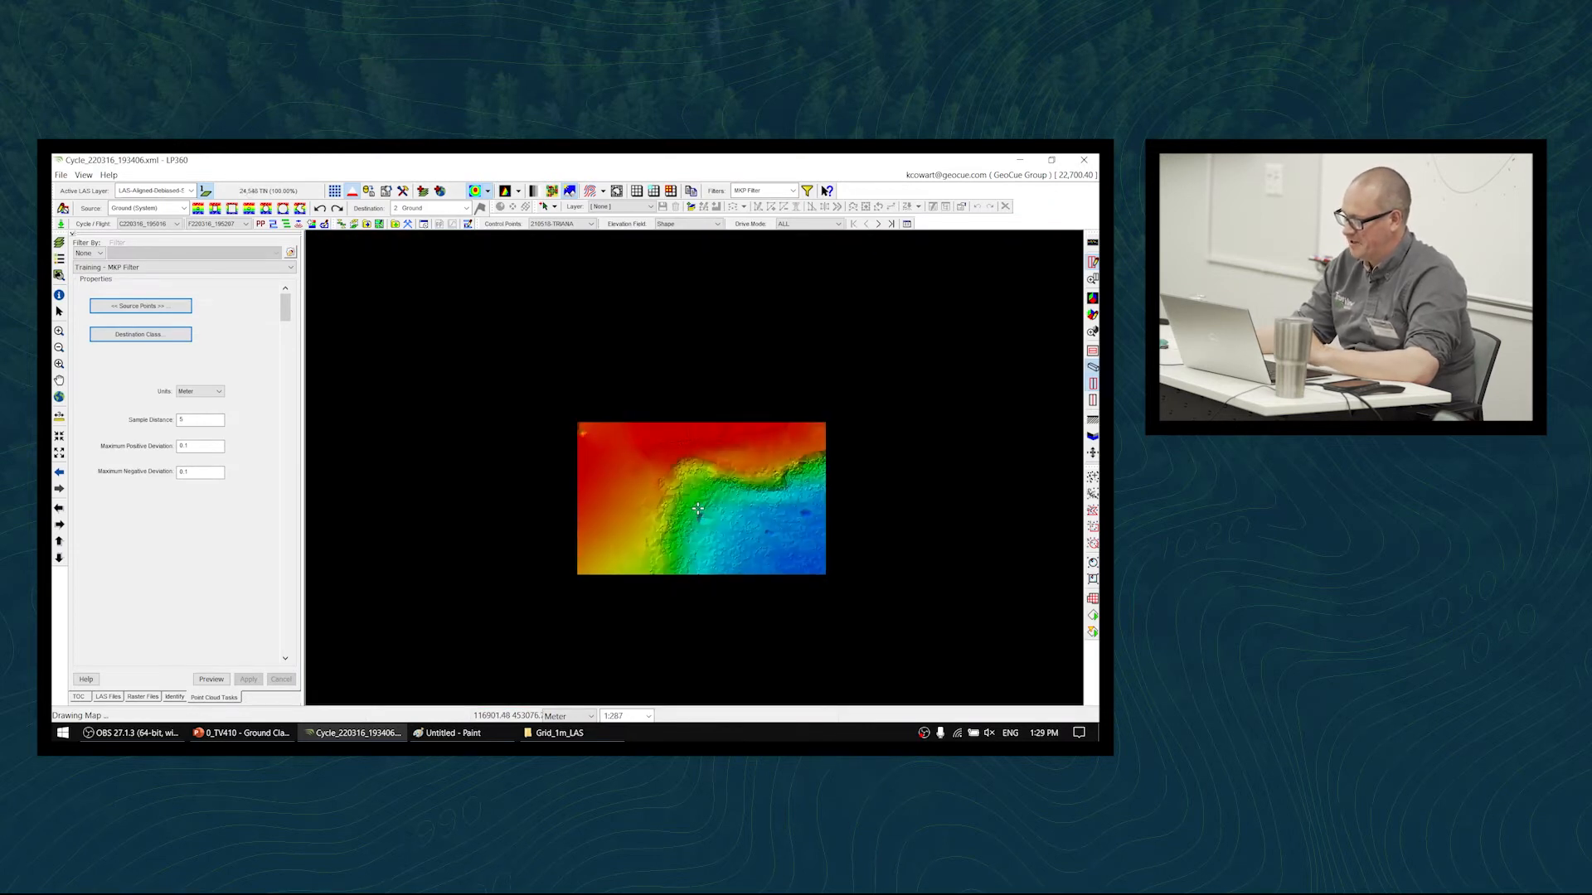
pyautogui.scroll(1, 701, 458)
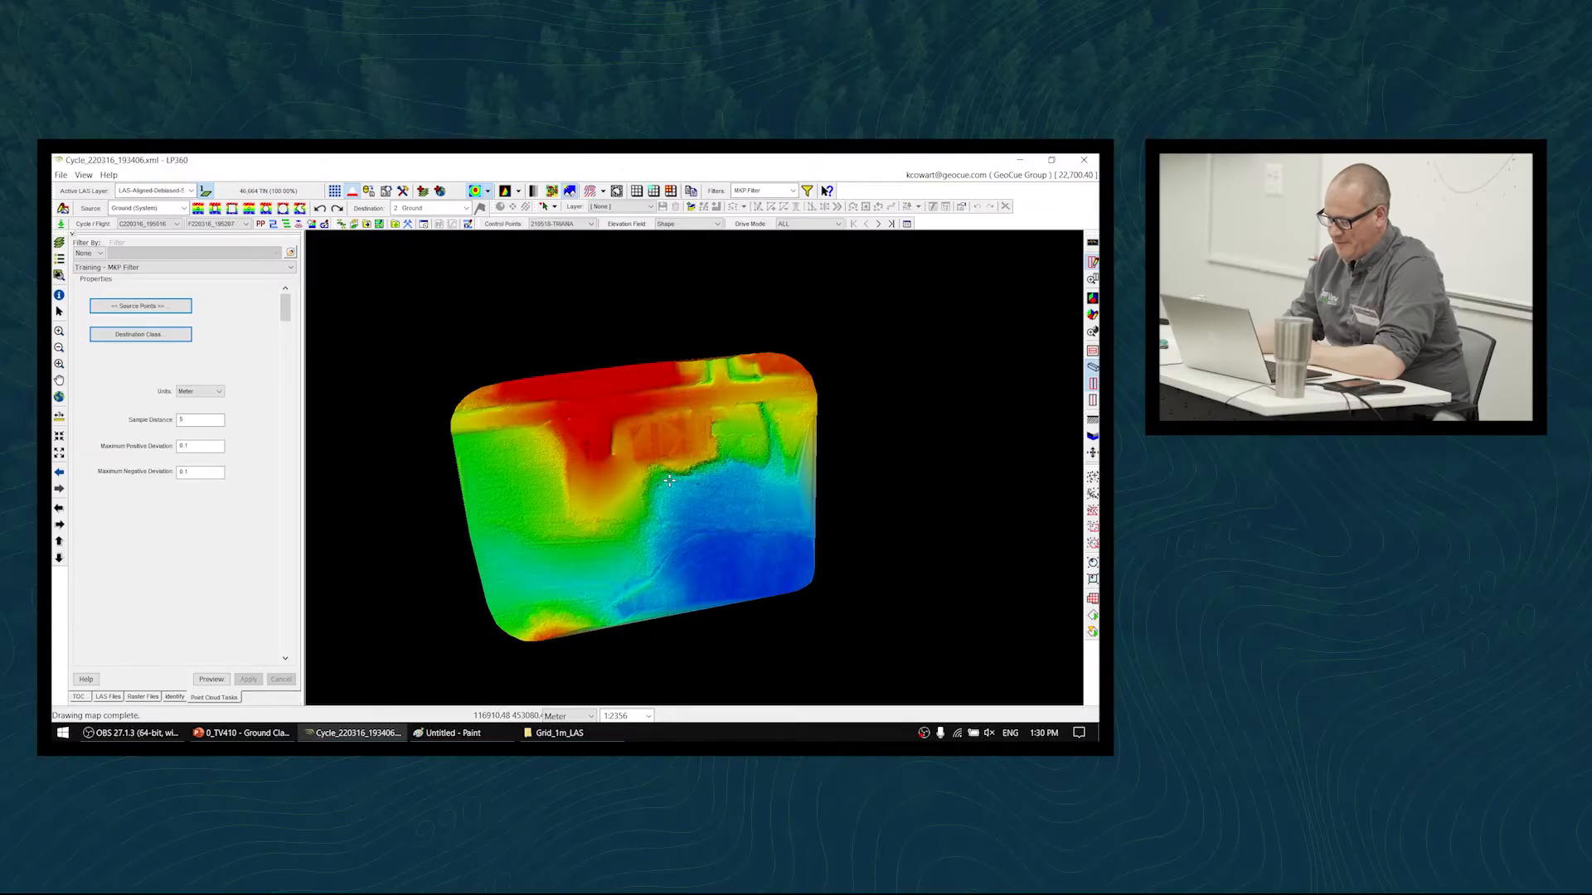
# - Start a point cloud export with the export type set to Points and the format to ASCII XYZ
pyautogui.click(369, 191)
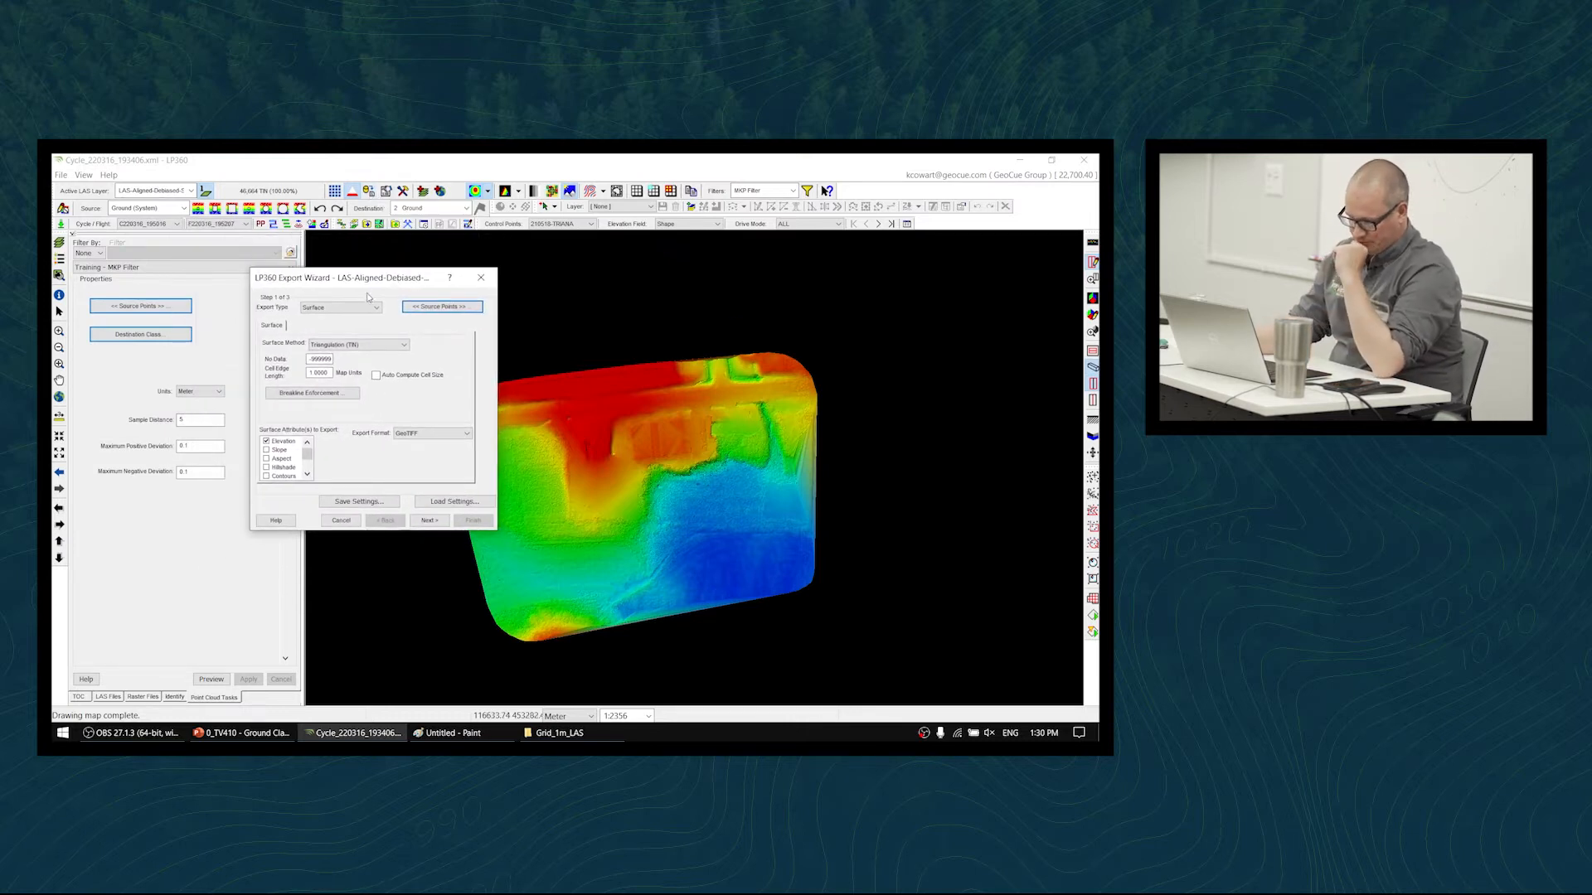
pyautogui.click(372, 308)
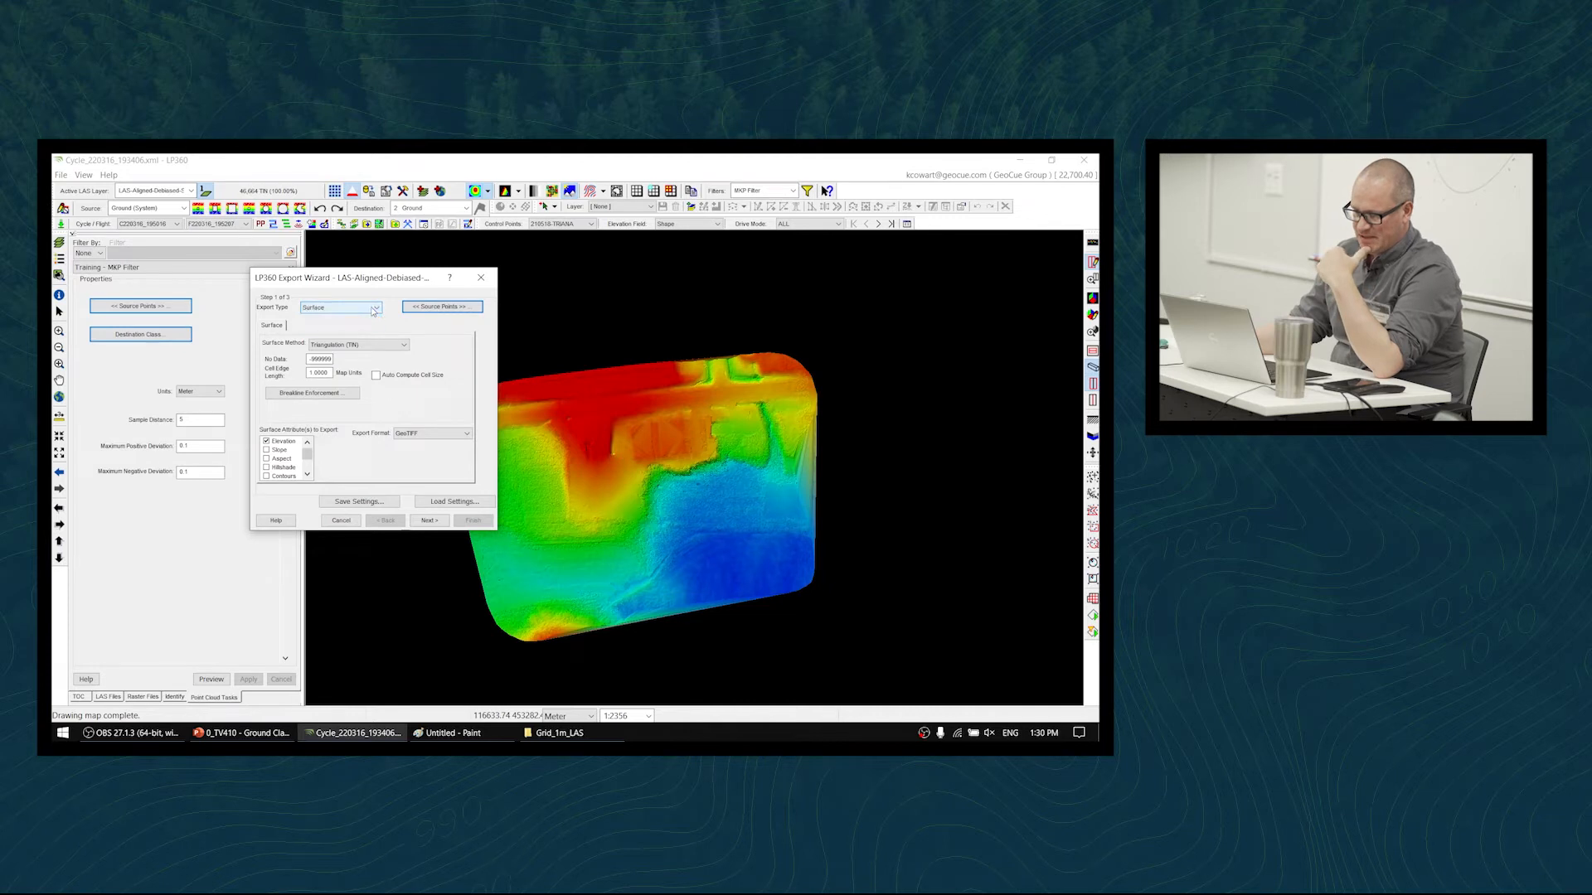
pyautogui.click(366, 326)
pyautogui.click(371, 330)
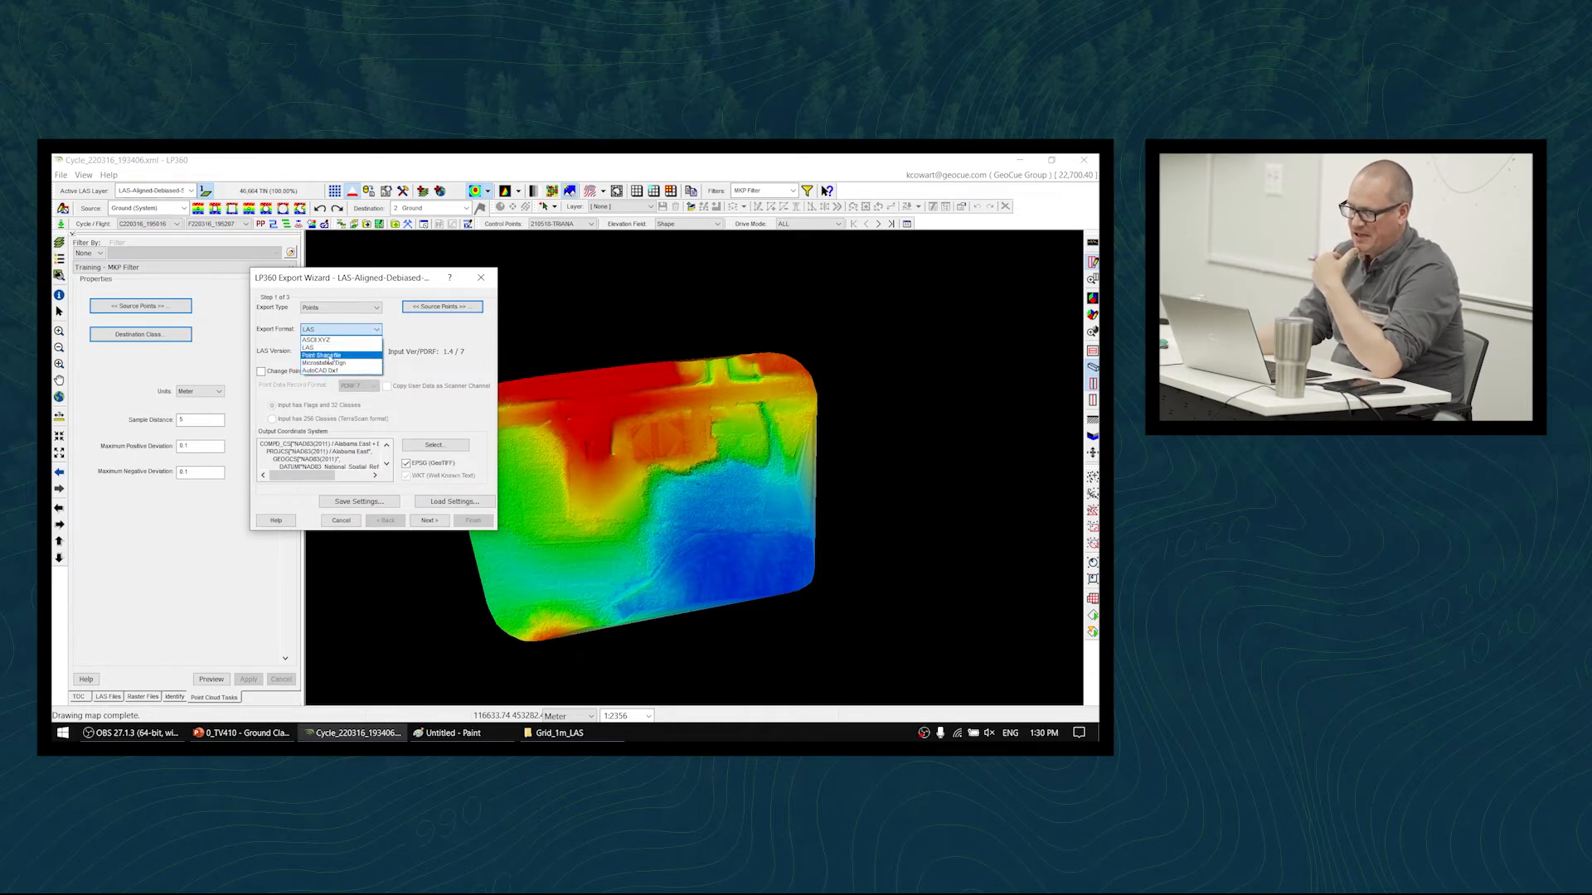
pyautogui.click(333, 341)
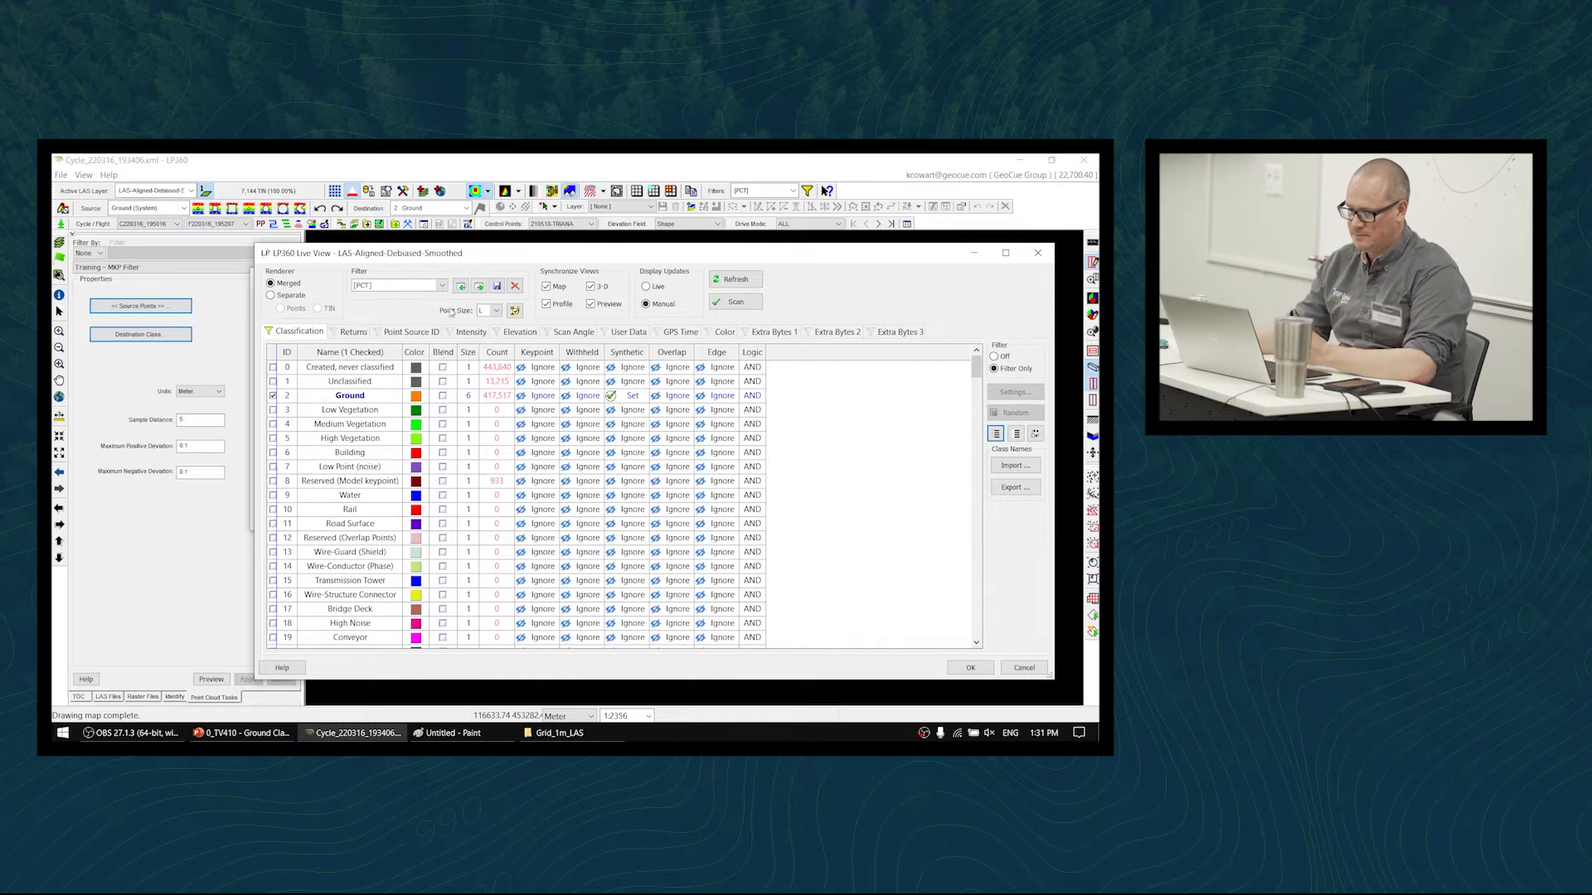
# - Set the export's source points to the MKP Filter so that only the model keypoint class is exported
pyautogui.click(449, 286)
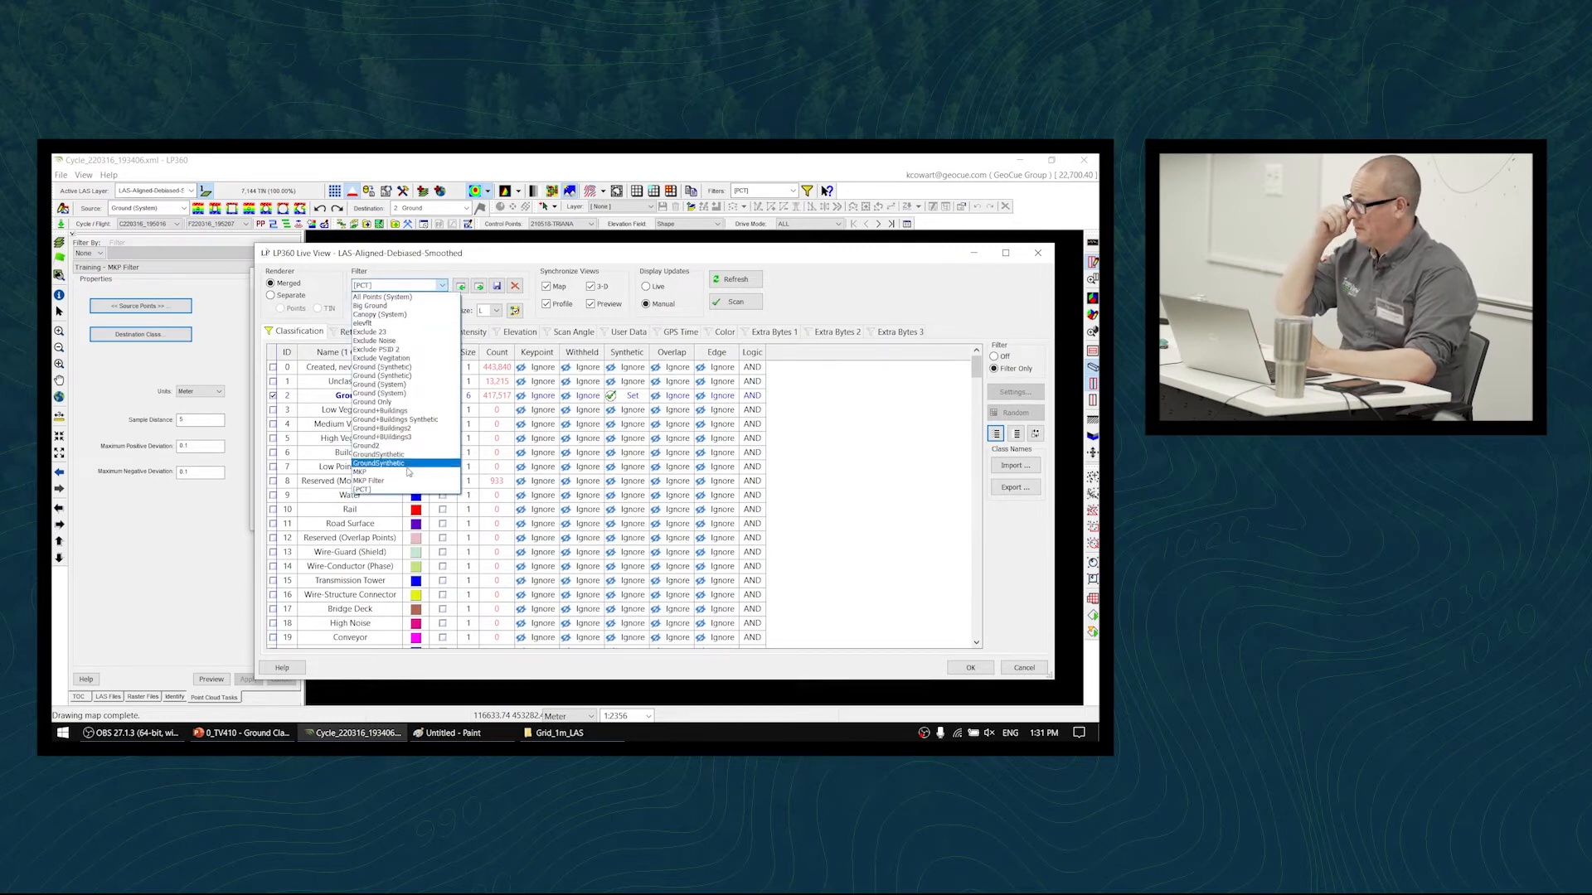
pyautogui.click(369, 481)
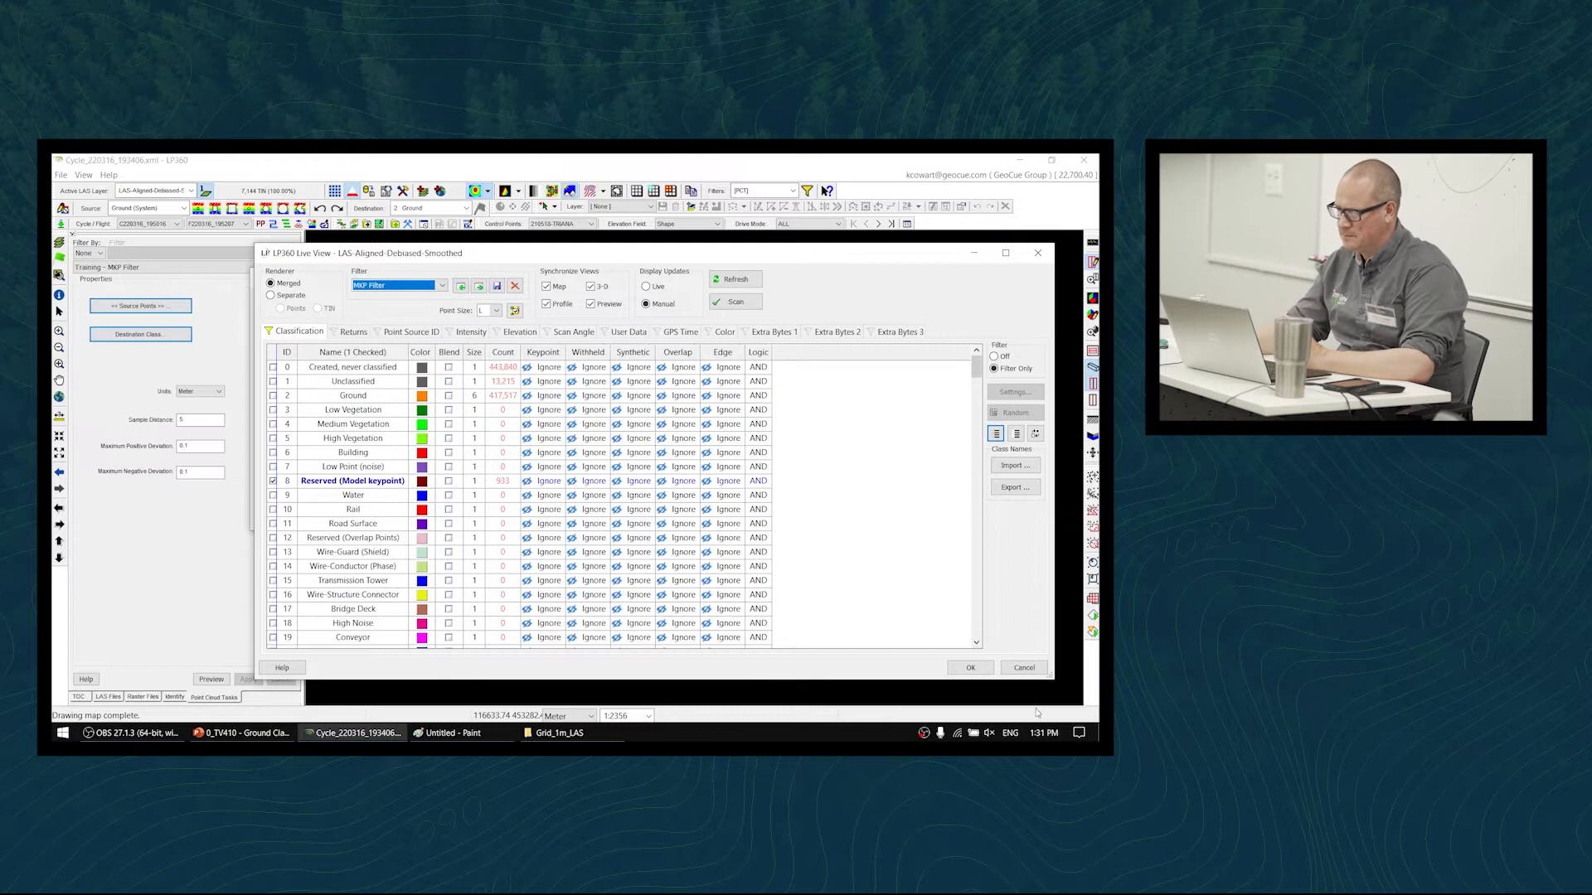
pyautogui.click(970, 668)
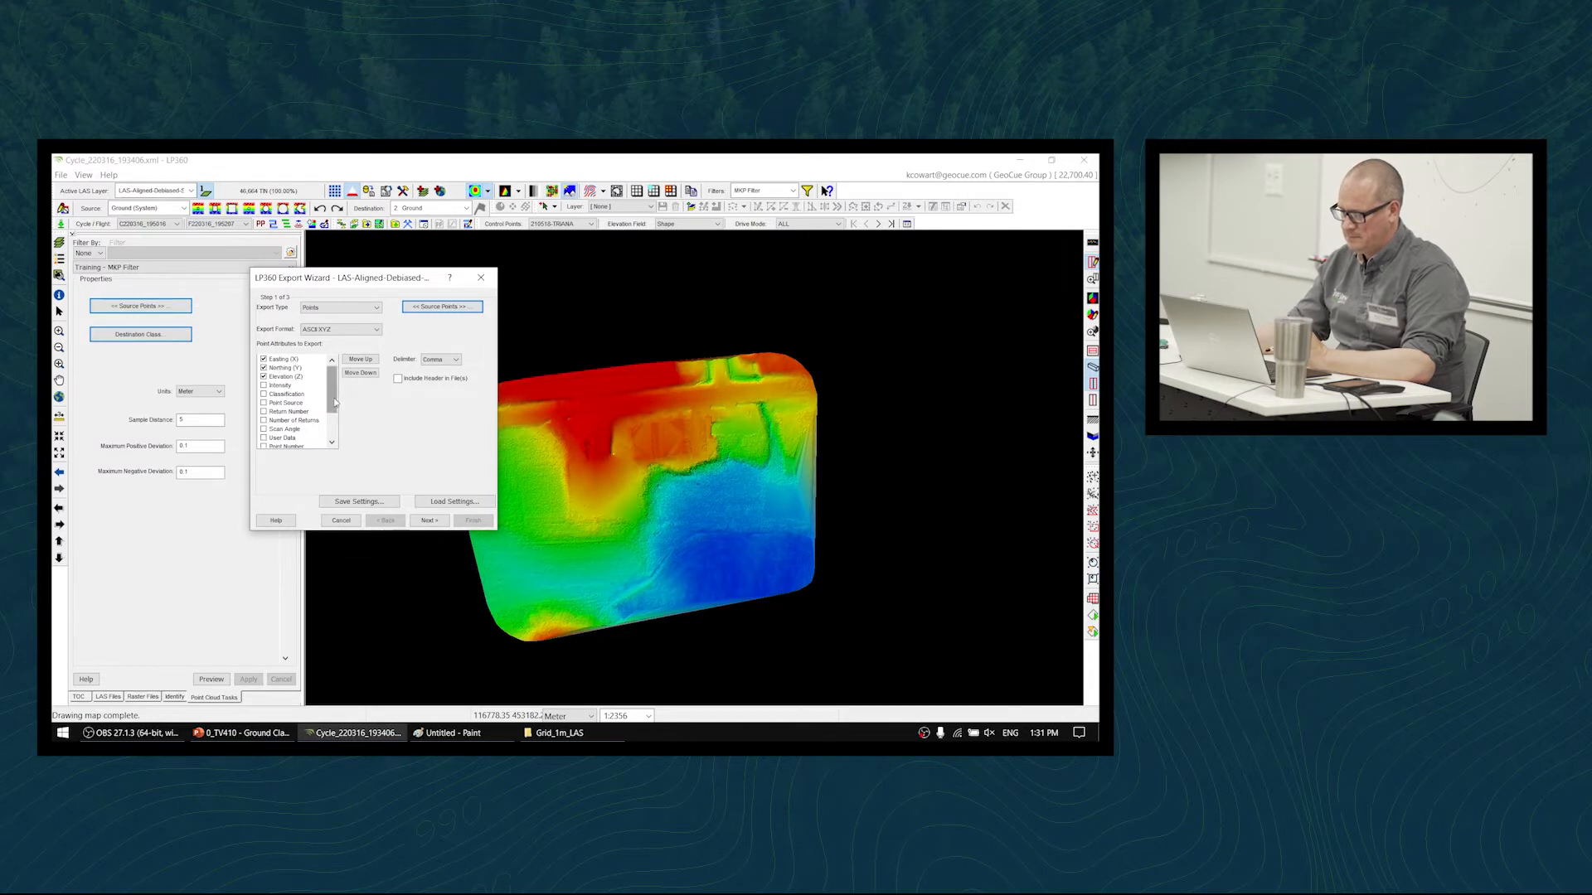
# - Add intensity, return number, number of returns, red, green and blue to the point attributes to export
pyautogui.scroll(-1, 334, 398)
pyautogui.scroll(1, 339, 414)
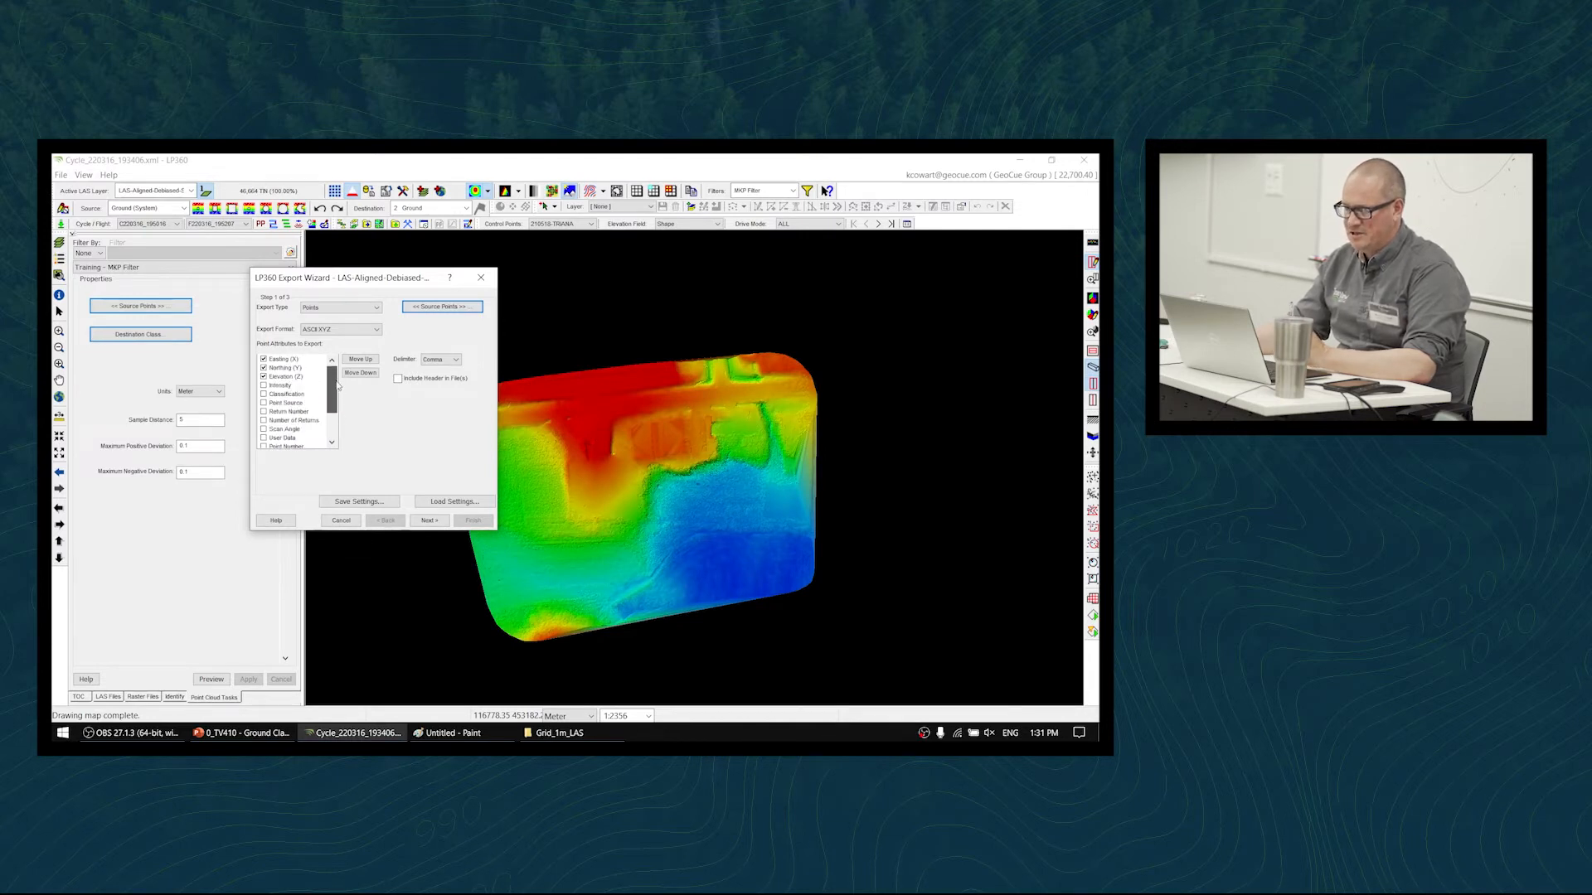
pyautogui.click(264, 386)
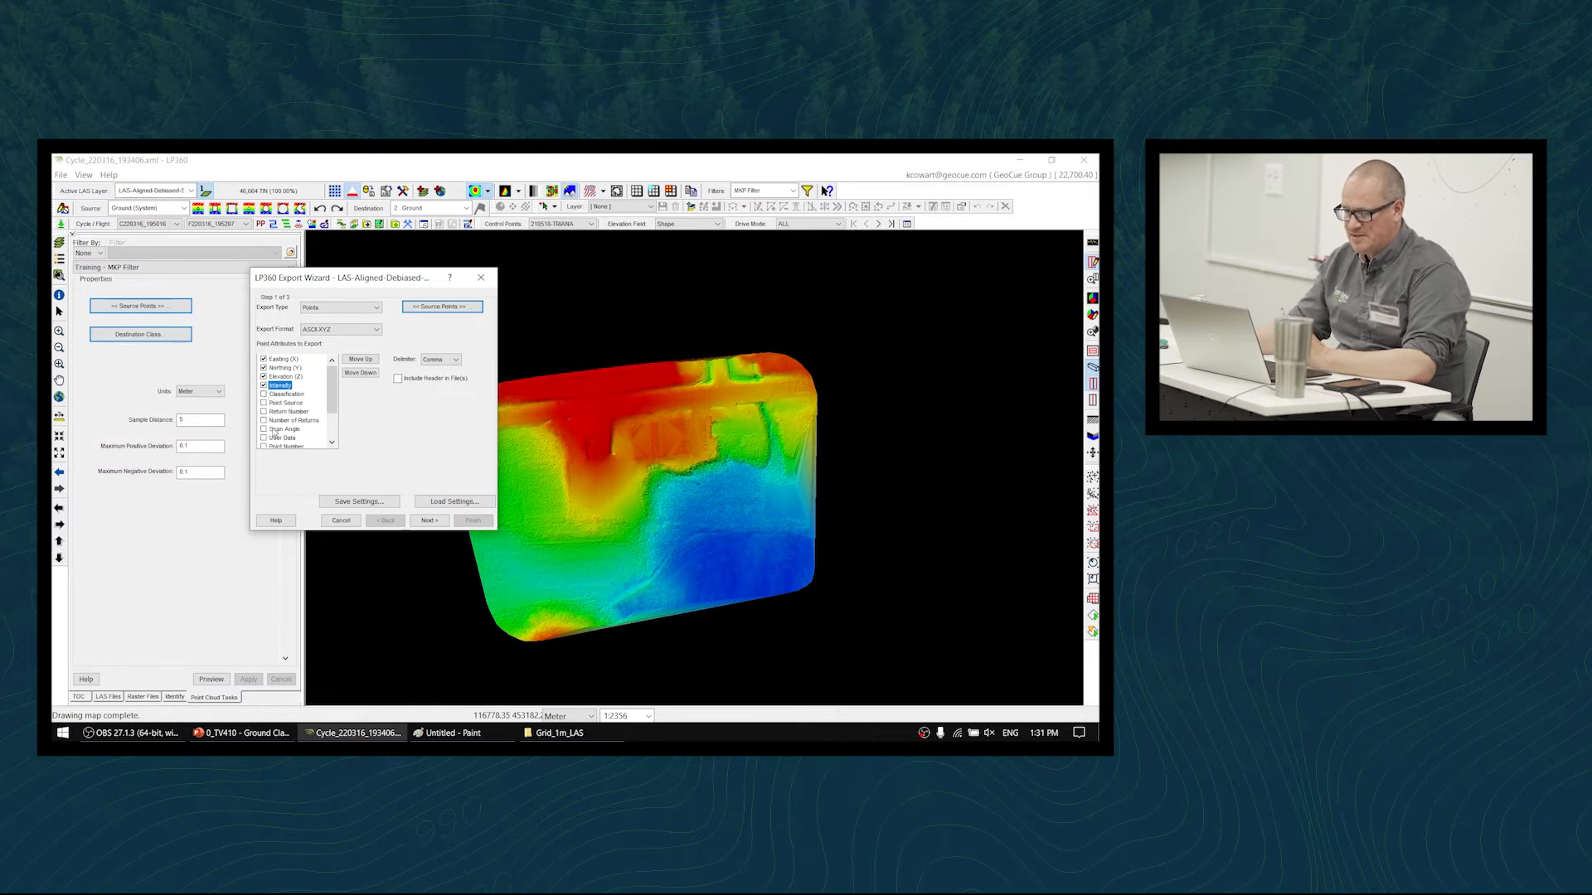
pyautogui.click(263, 420)
pyautogui.click(264, 411)
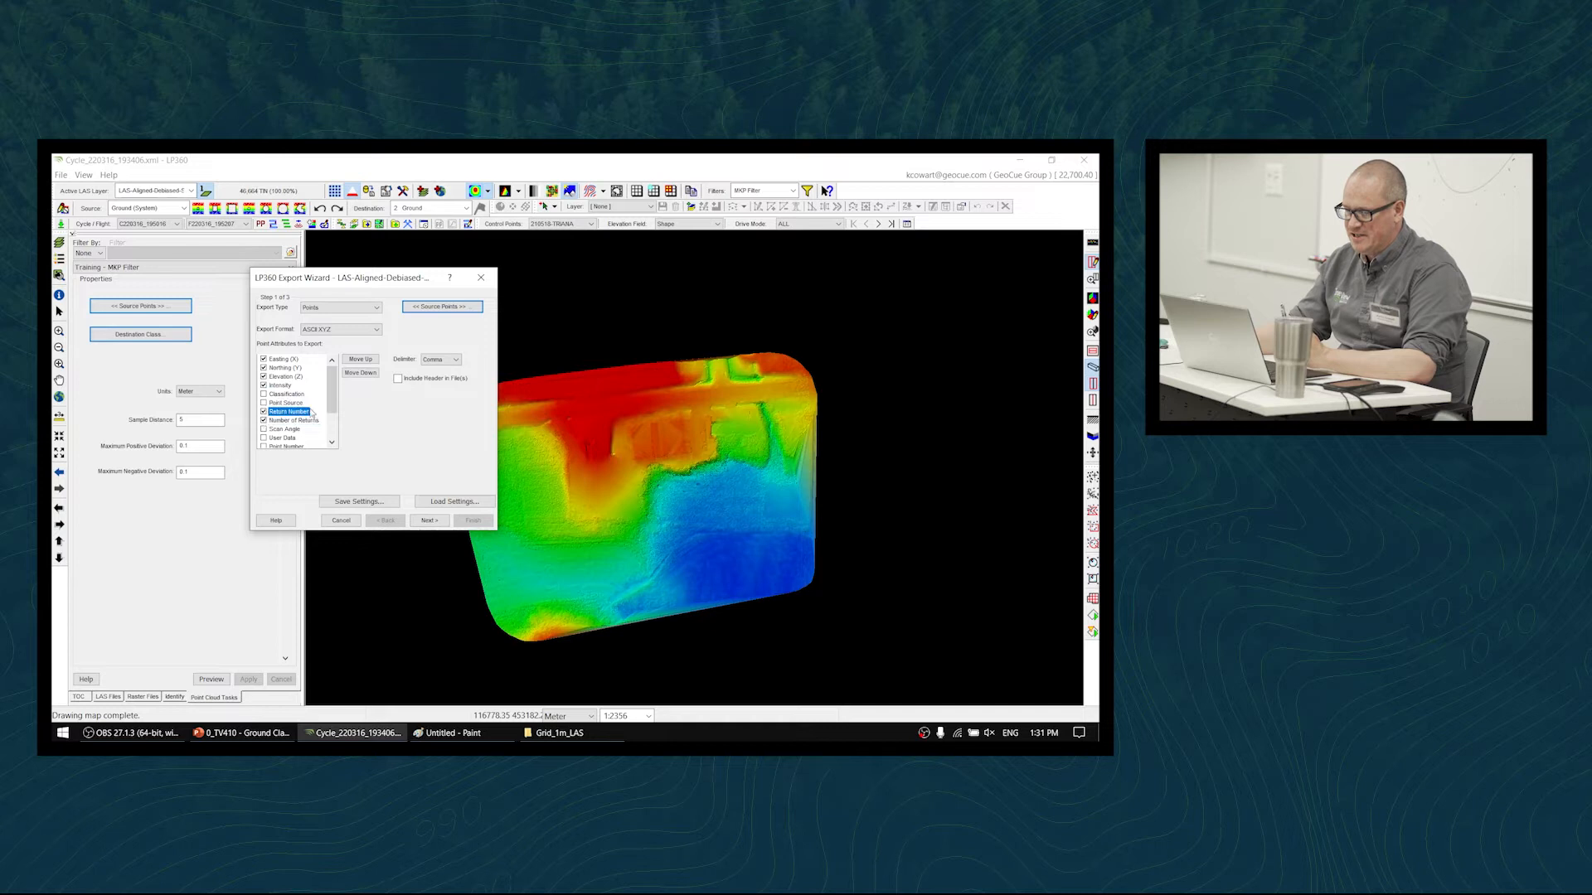
pyautogui.moveTo(331, 390); pyautogui.dragTo(329, 439)
pyautogui.click(264, 420)
pyautogui.click(264, 429)
pyautogui.click(265, 438)
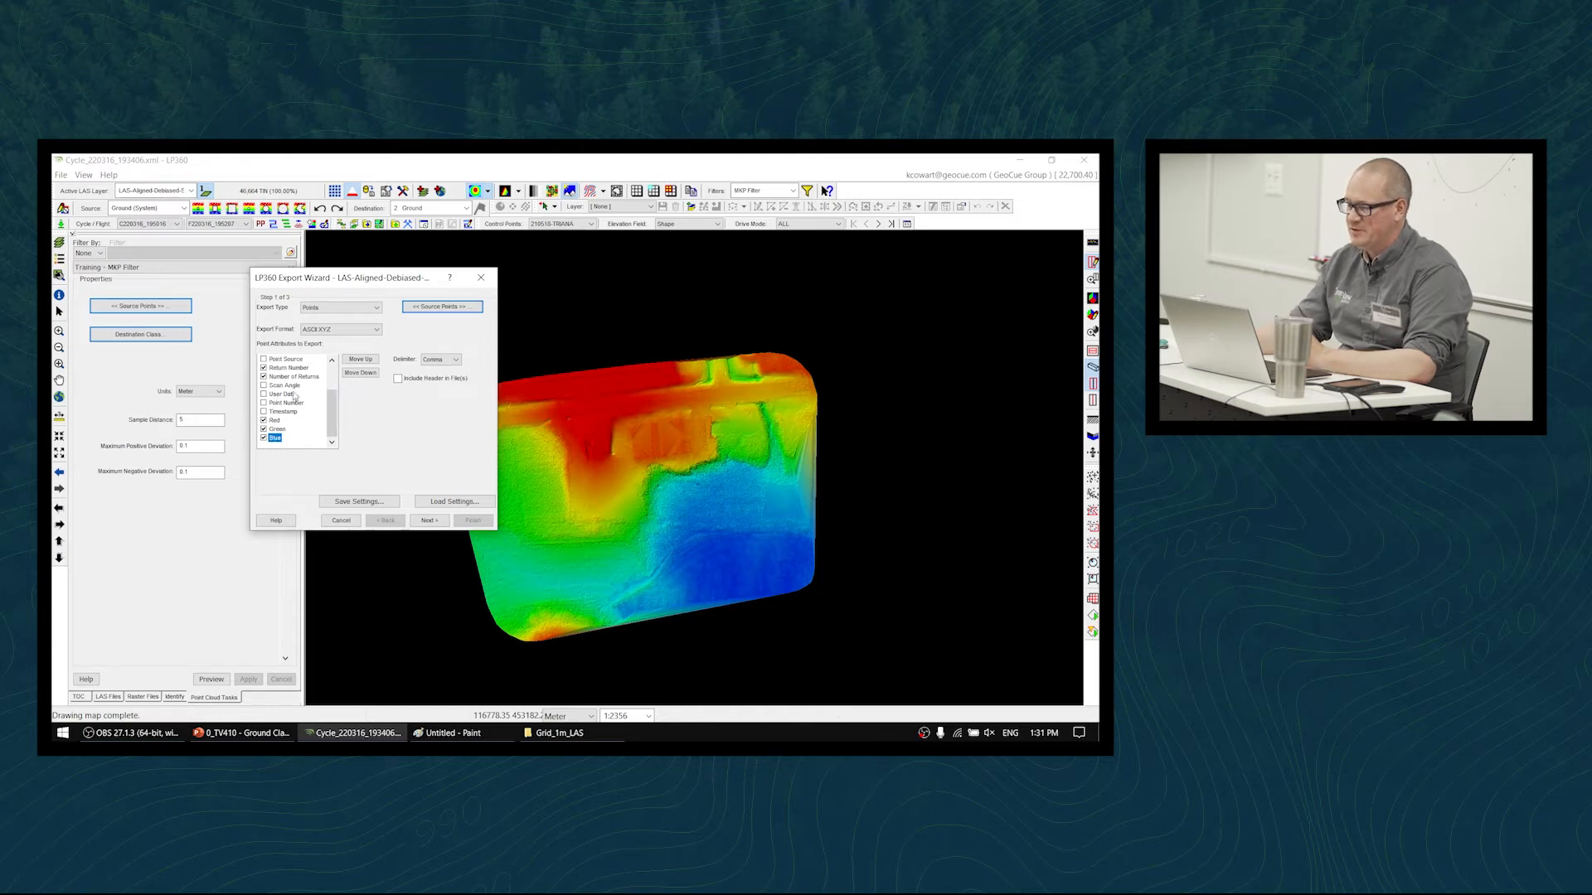
pyautogui.scroll(2, 293, 385)
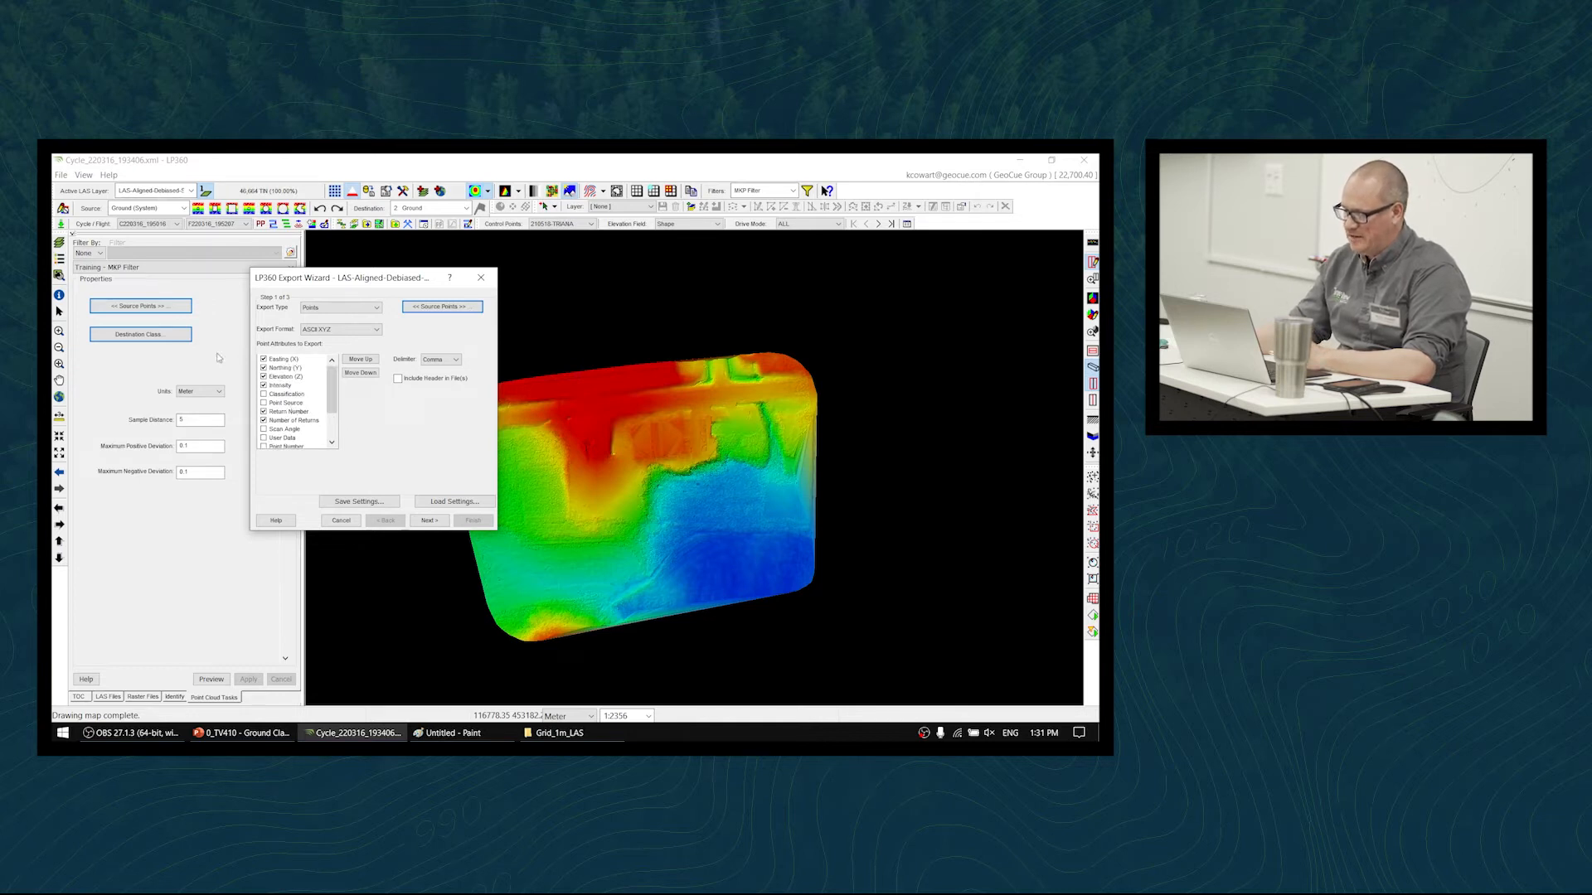
pyautogui.click(264, 395)
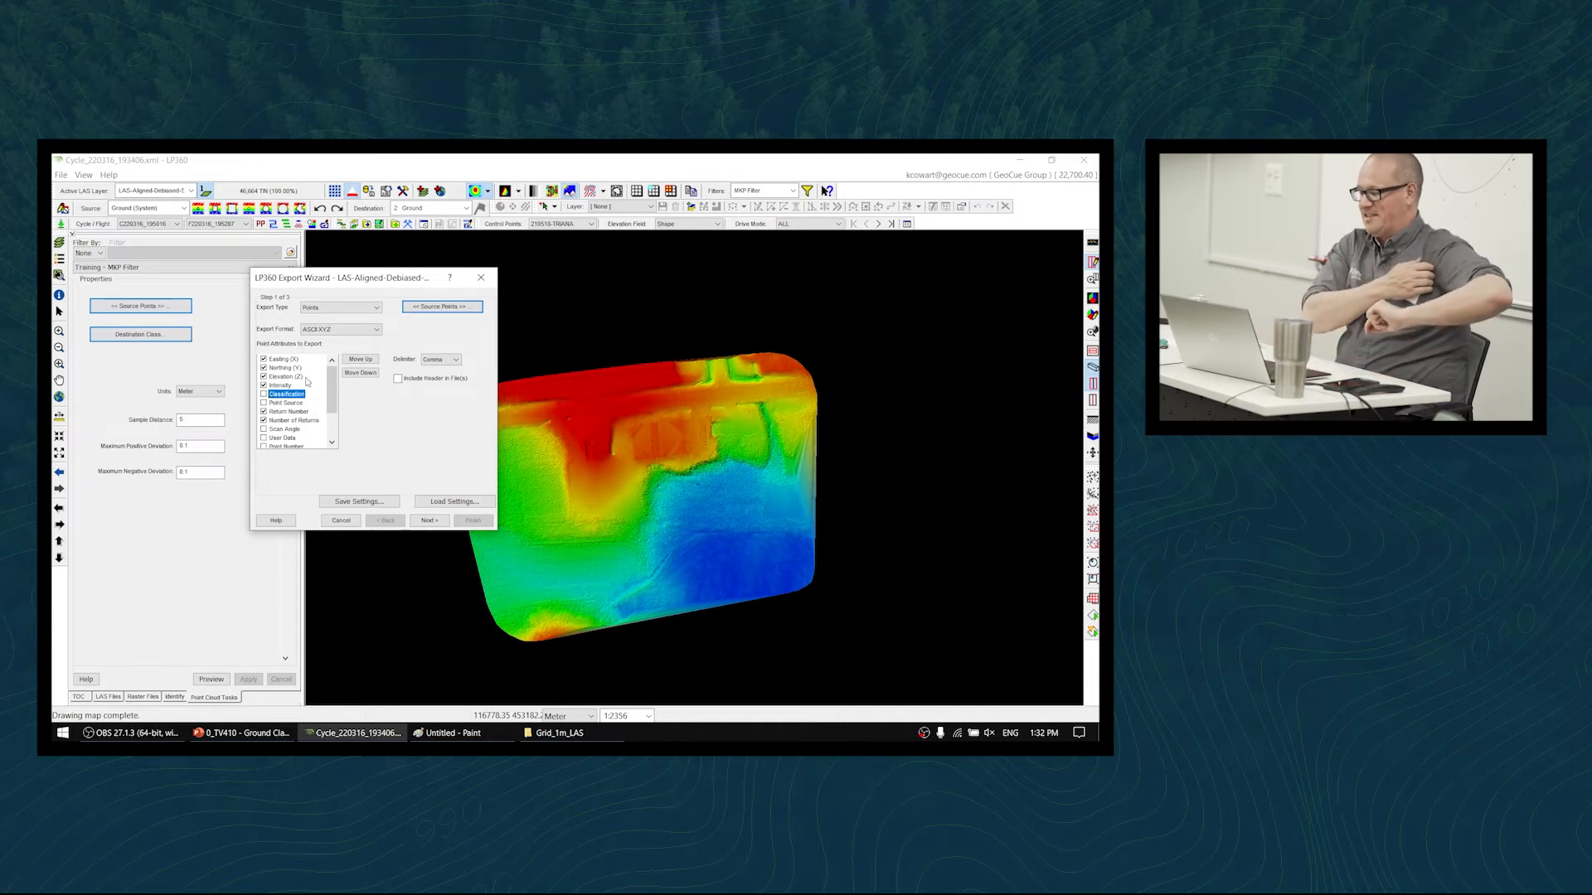
# - Keep the comma delimiter, include a header in the file and accept the extent of the active LAS layer
pyautogui.click(455, 362)
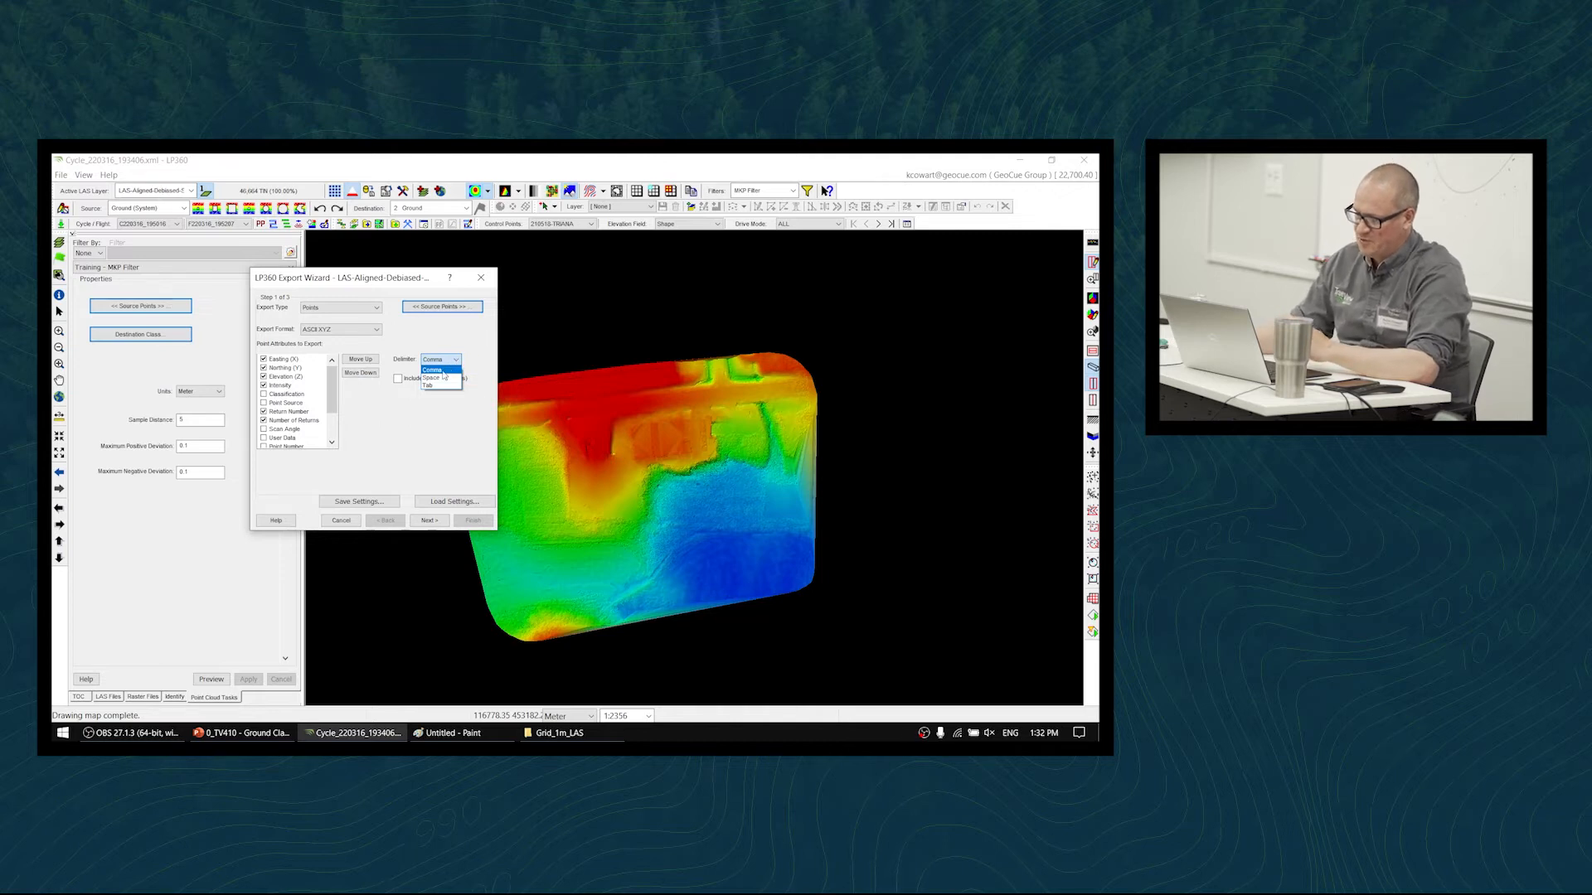
pyautogui.click(441, 340)
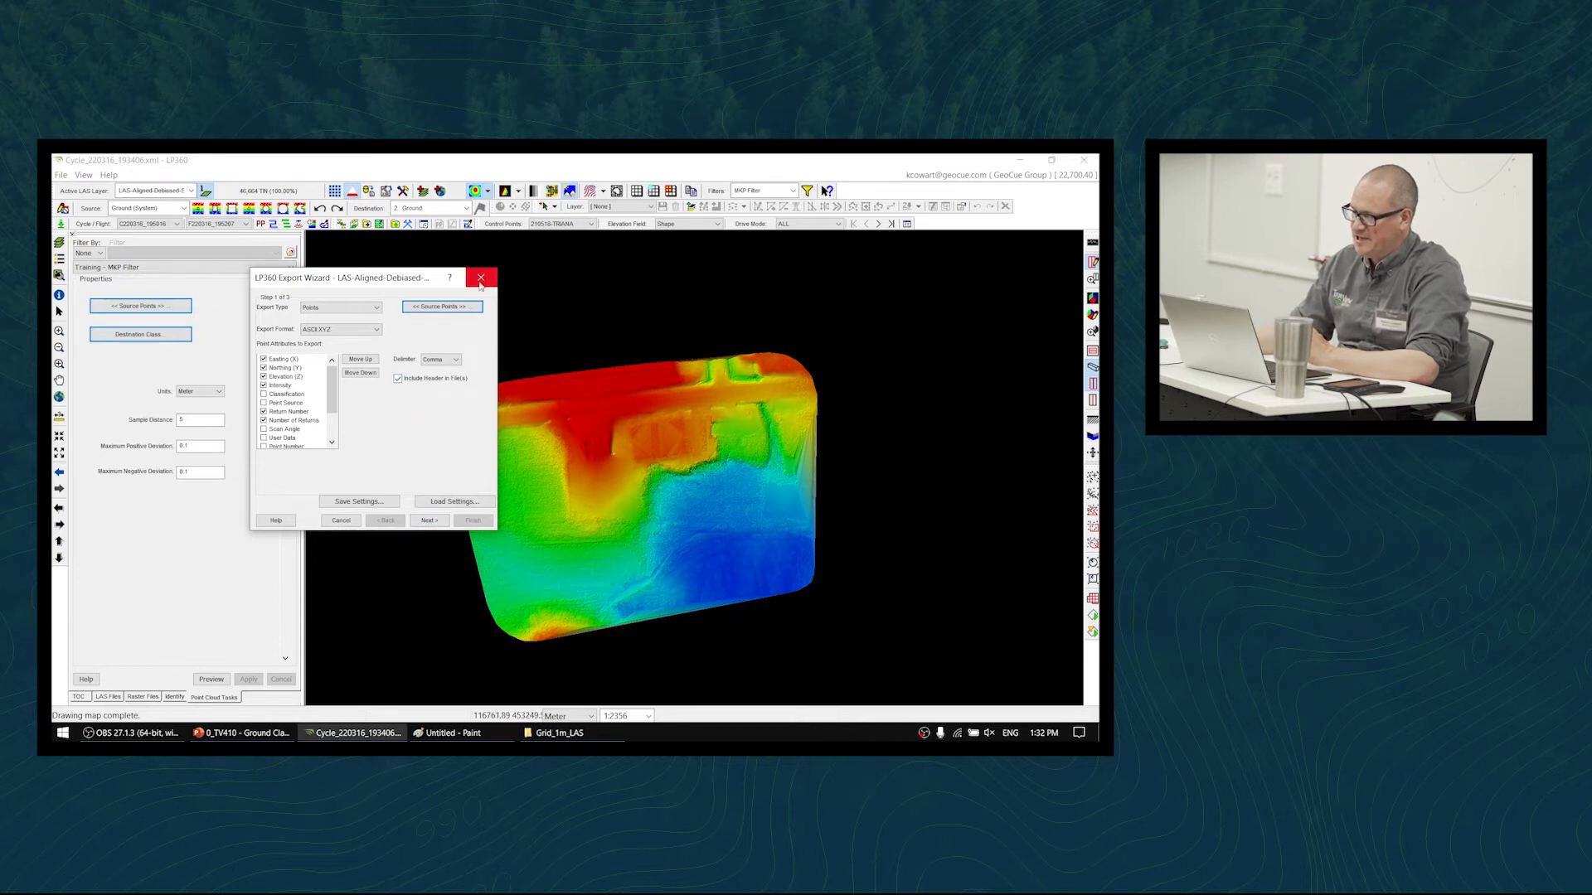
pyautogui.click(429, 521)
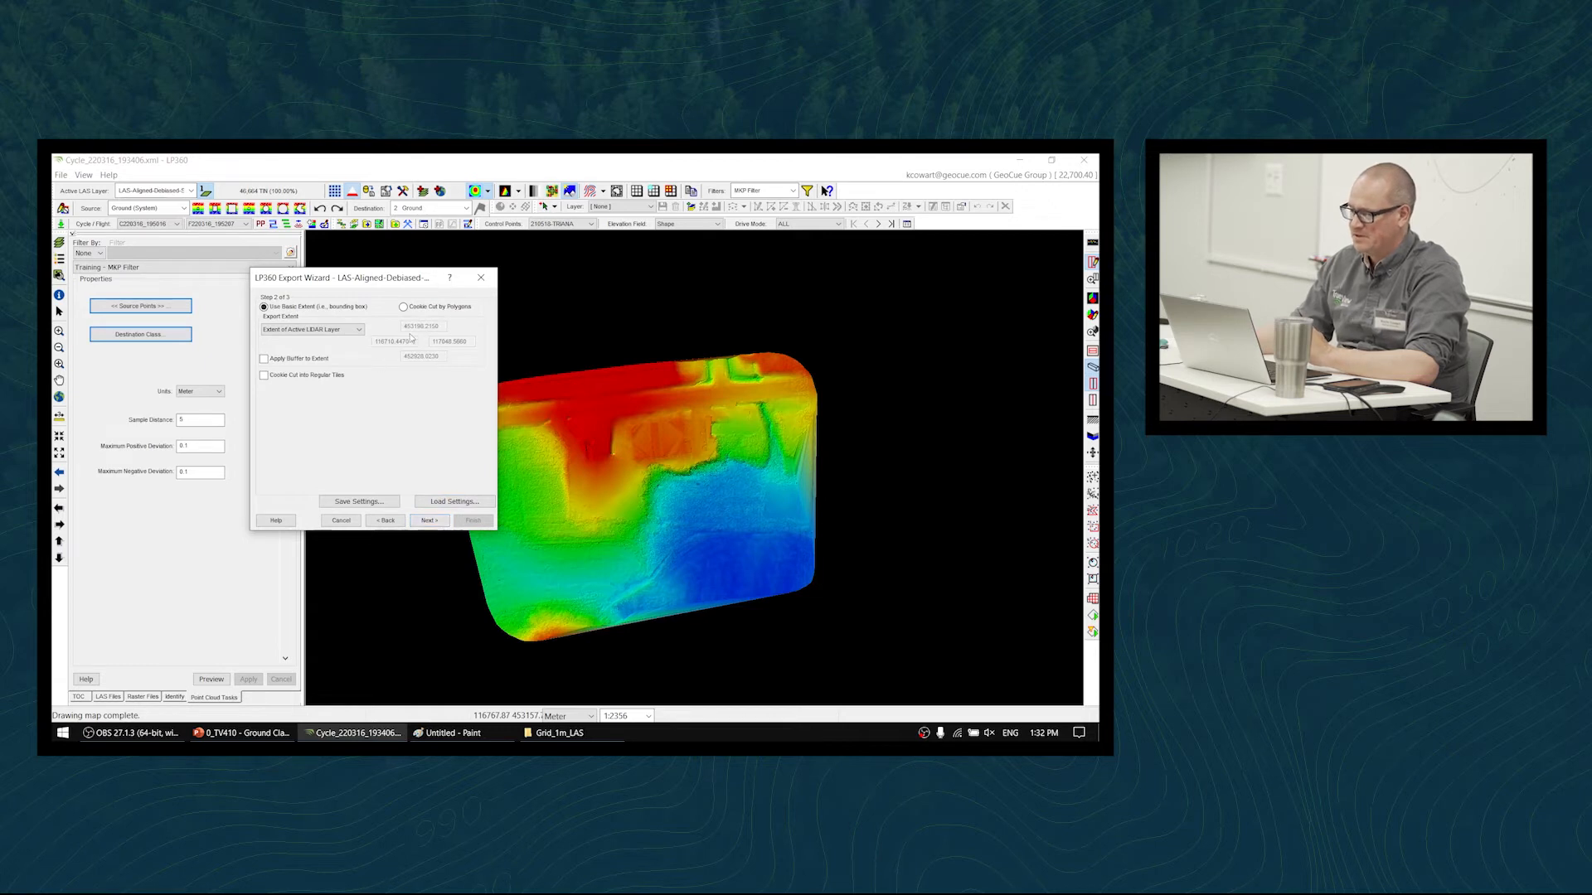
pyautogui.click(441, 526)
# - Create a new folder named MKP_ASCII inside March_Training for the export file
pyautogui.click(461, 325)
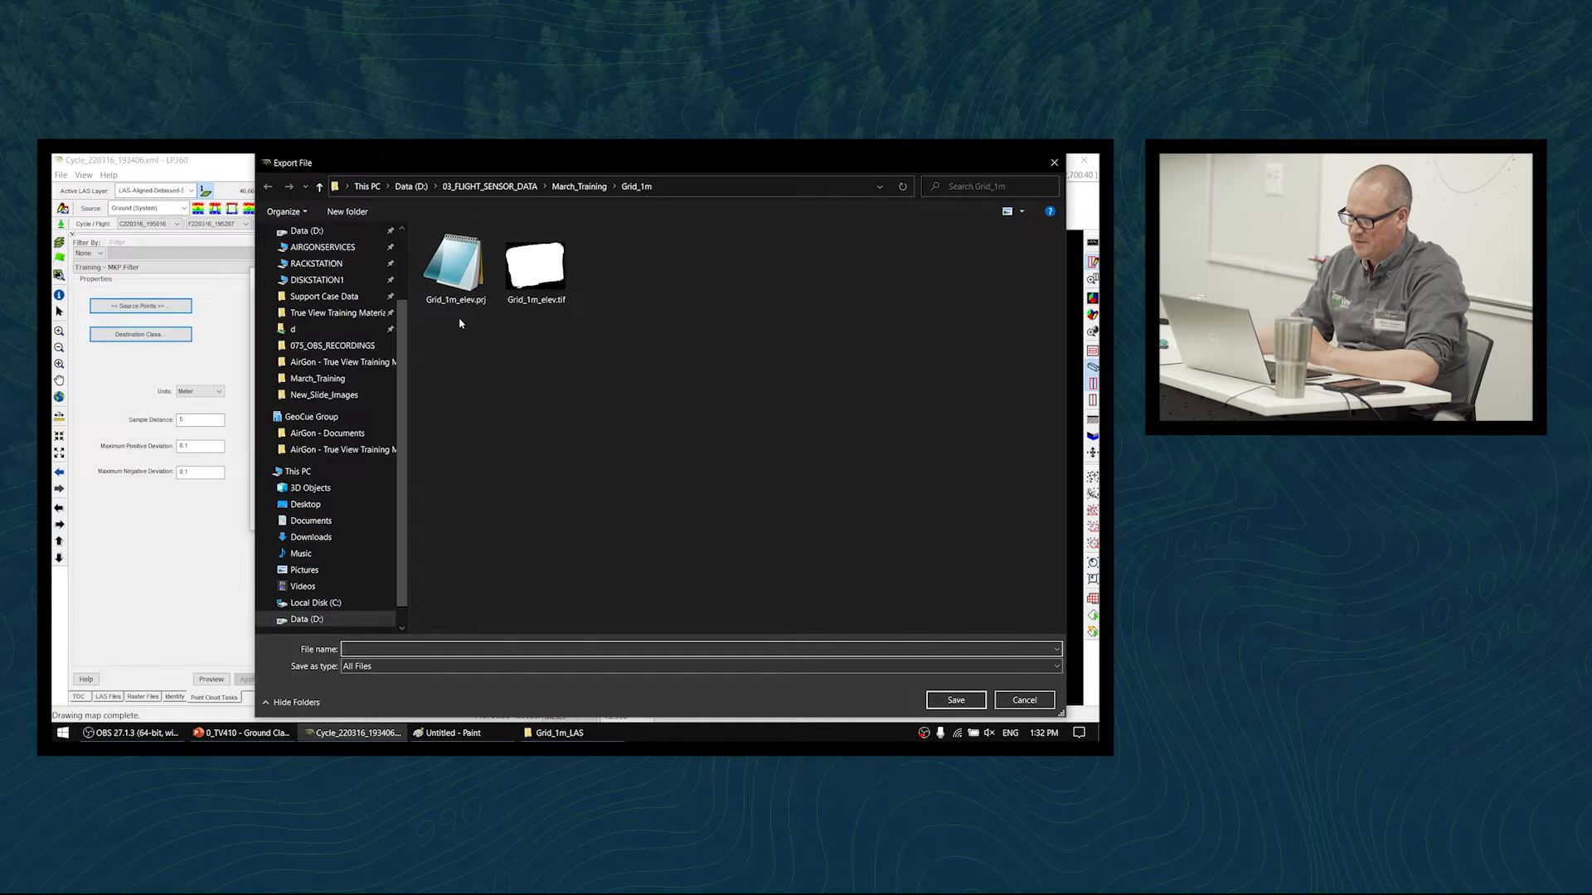
pyautogui.click(579, 186)
pyautogui.rightClick(532, 525)
pyautogui.moveTo(597, 685)
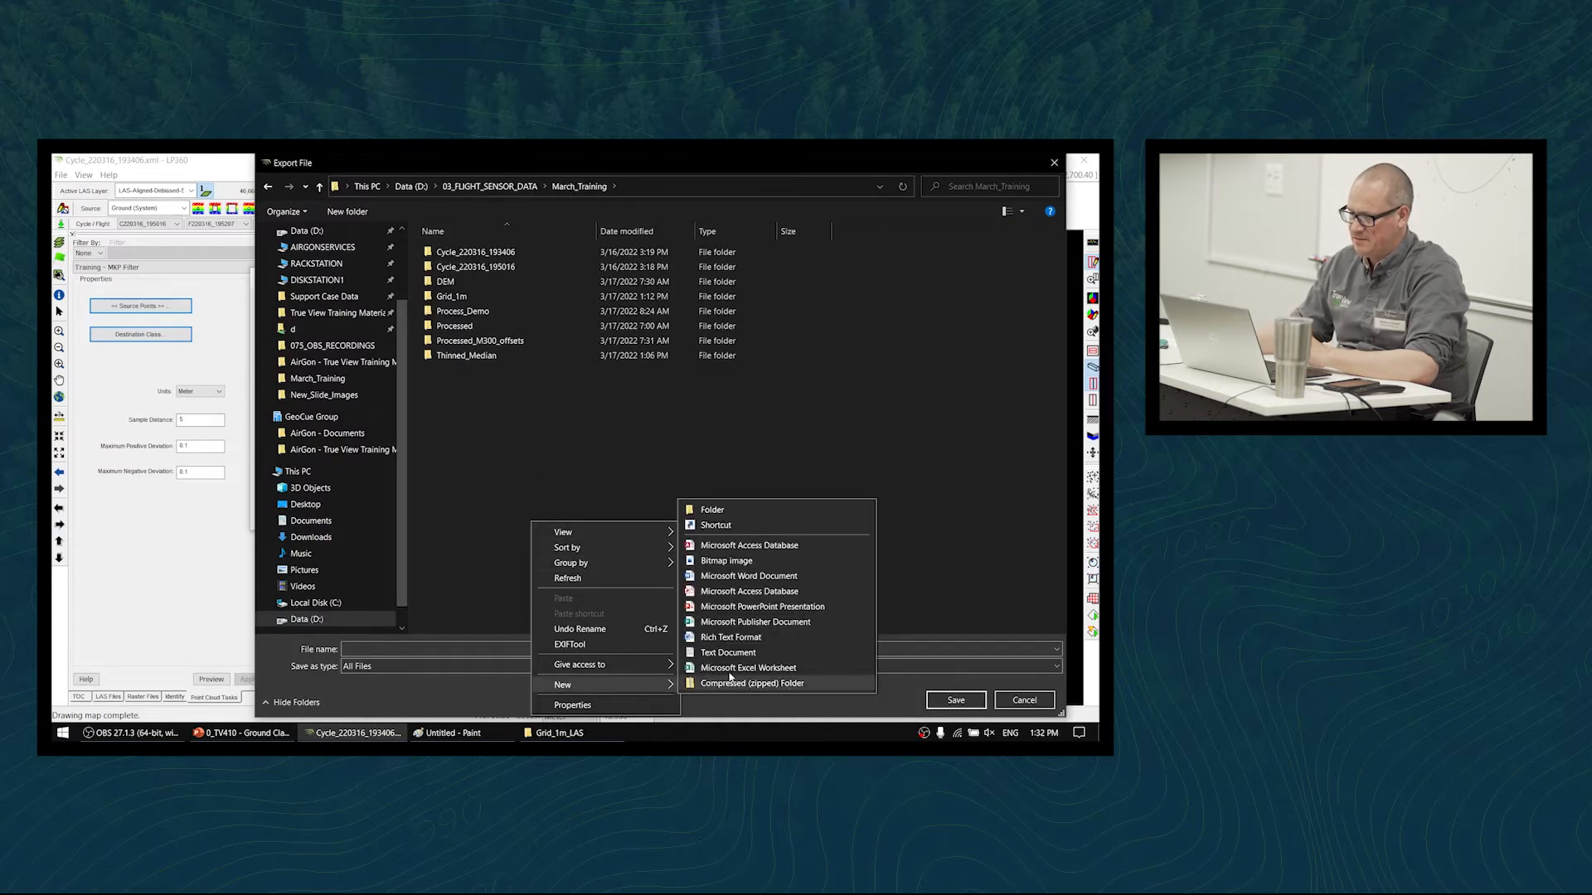
pyautogui.click(712, 510)
pyautogui.write('M')
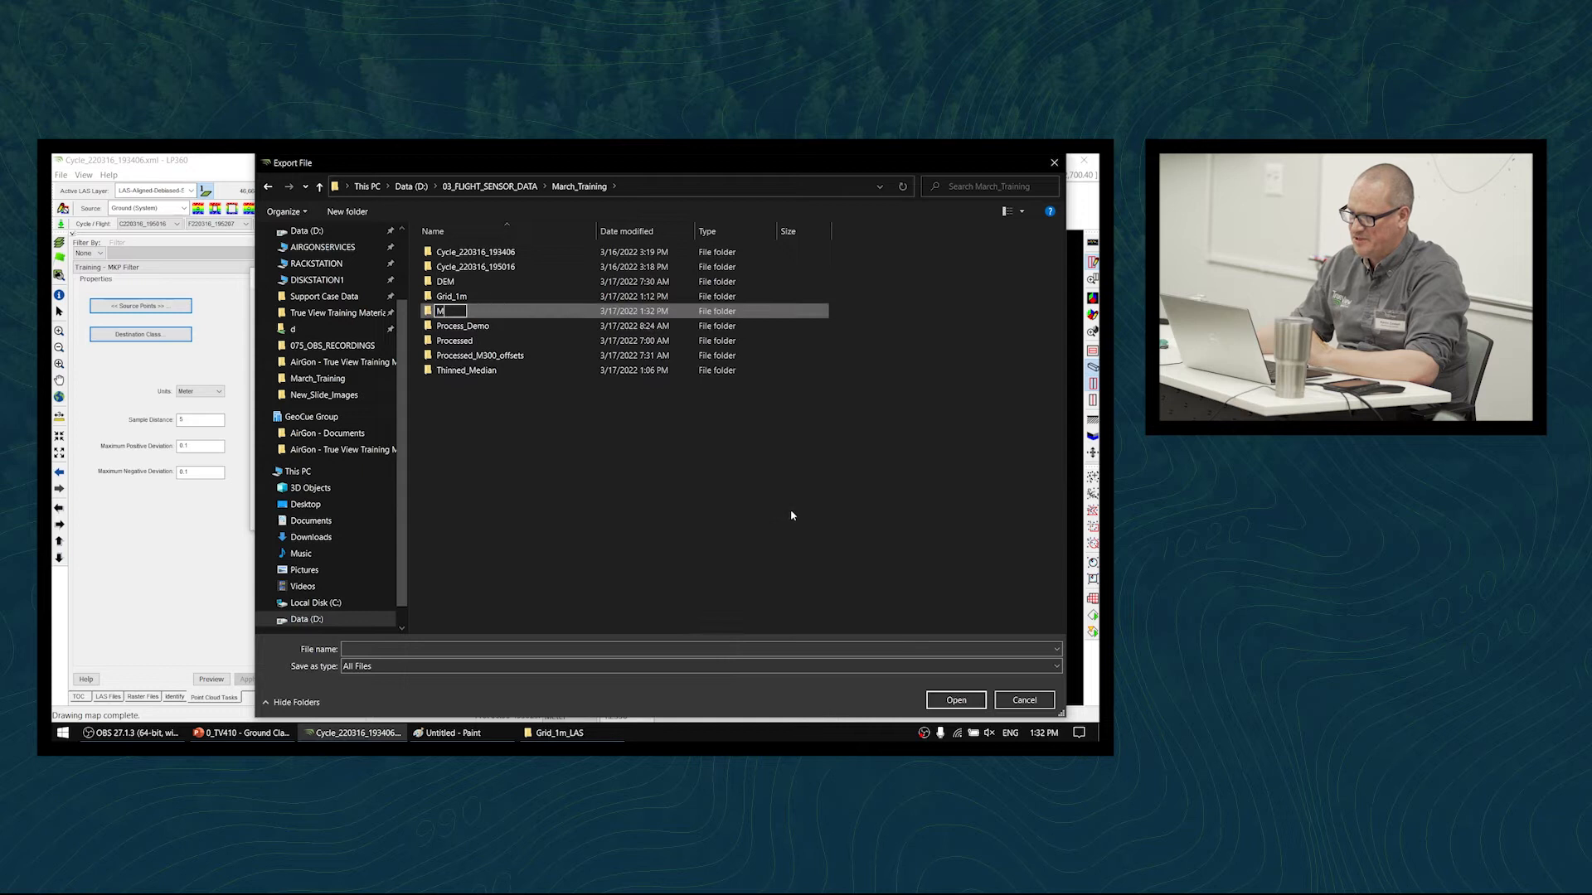
pyautogui.write('KP_ASCII')
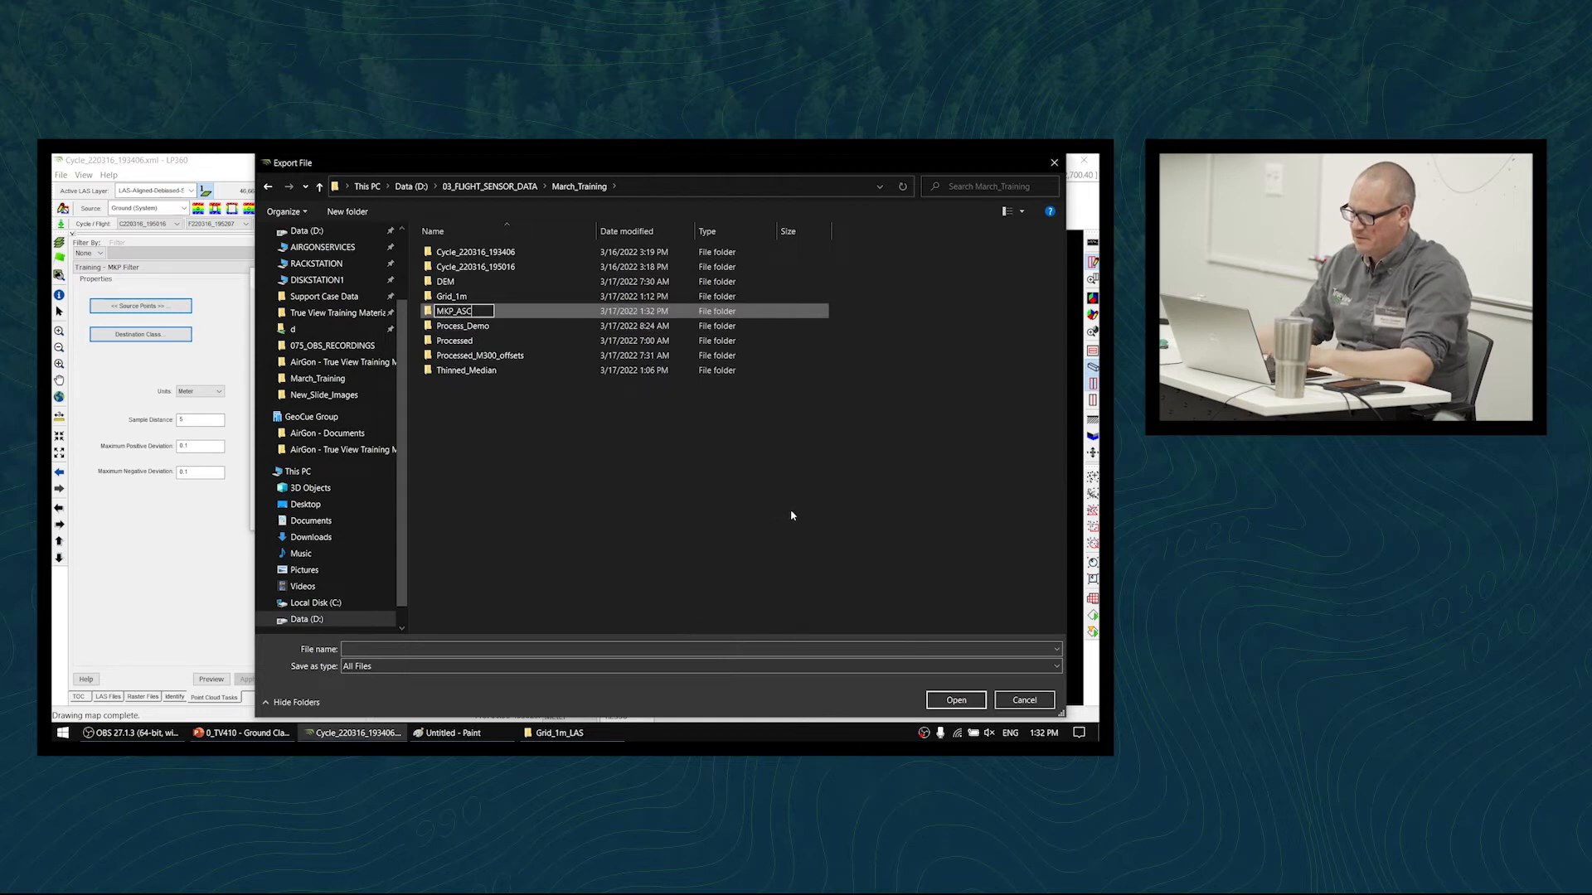
pyautogui.hotkey('ctrl', 'a')
pyautogui.hotkey('ctrl', 'c')
pyautogui.press('Return')
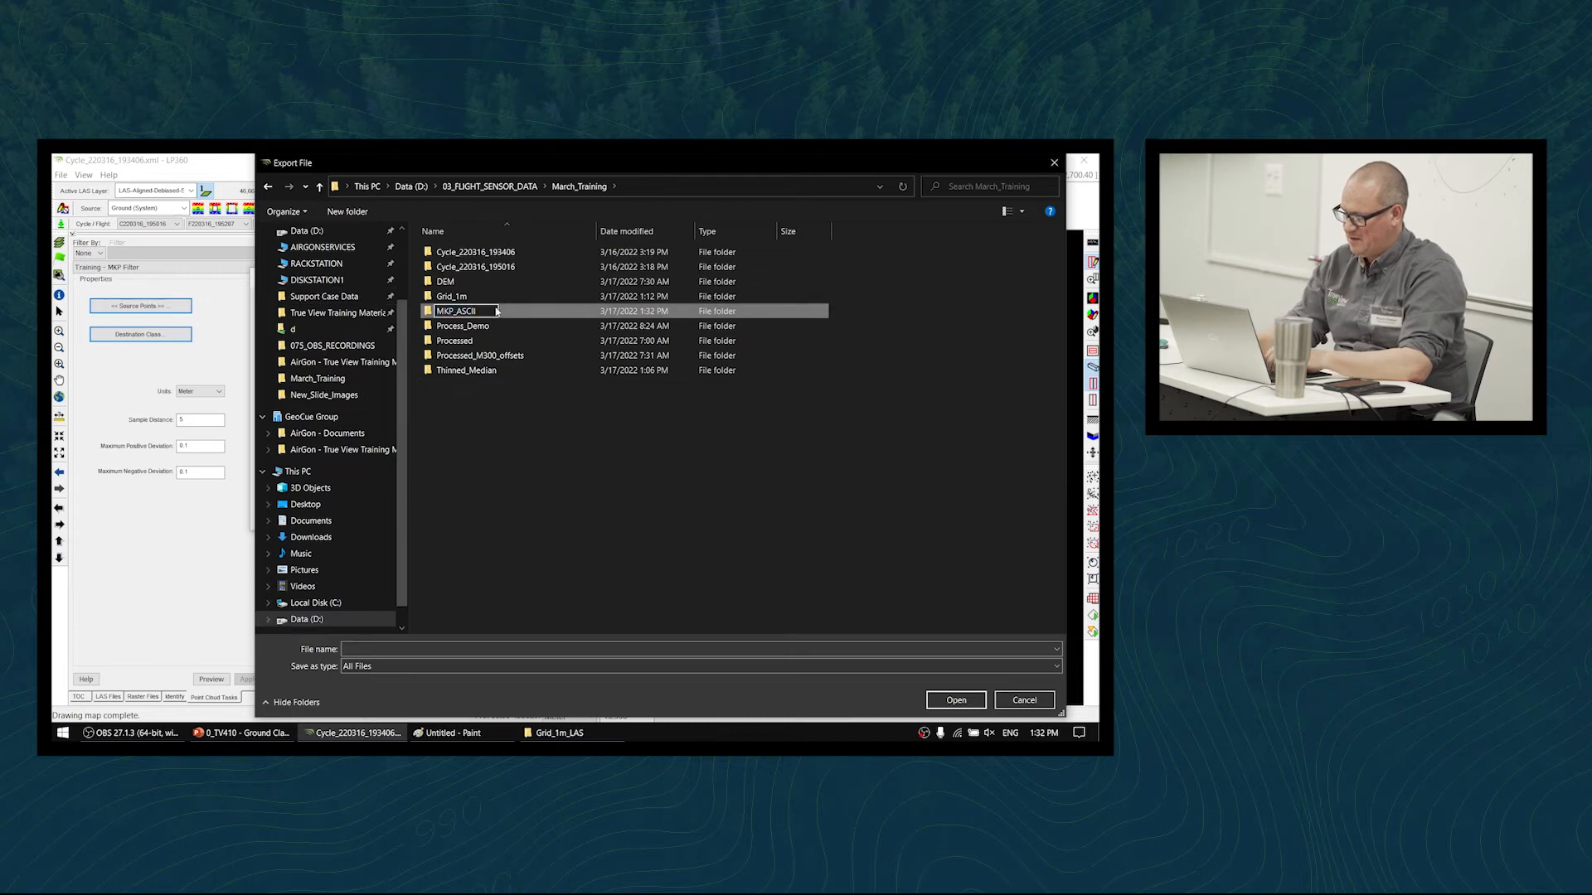
# - Name the export file MKP_ASCII inside the MKP_ASCII folder and run the export
pyautogui.doubleClick(494, 310)
pyautogui.click(429, 654)
pyautogui.hotkey('ctrl', 'v')
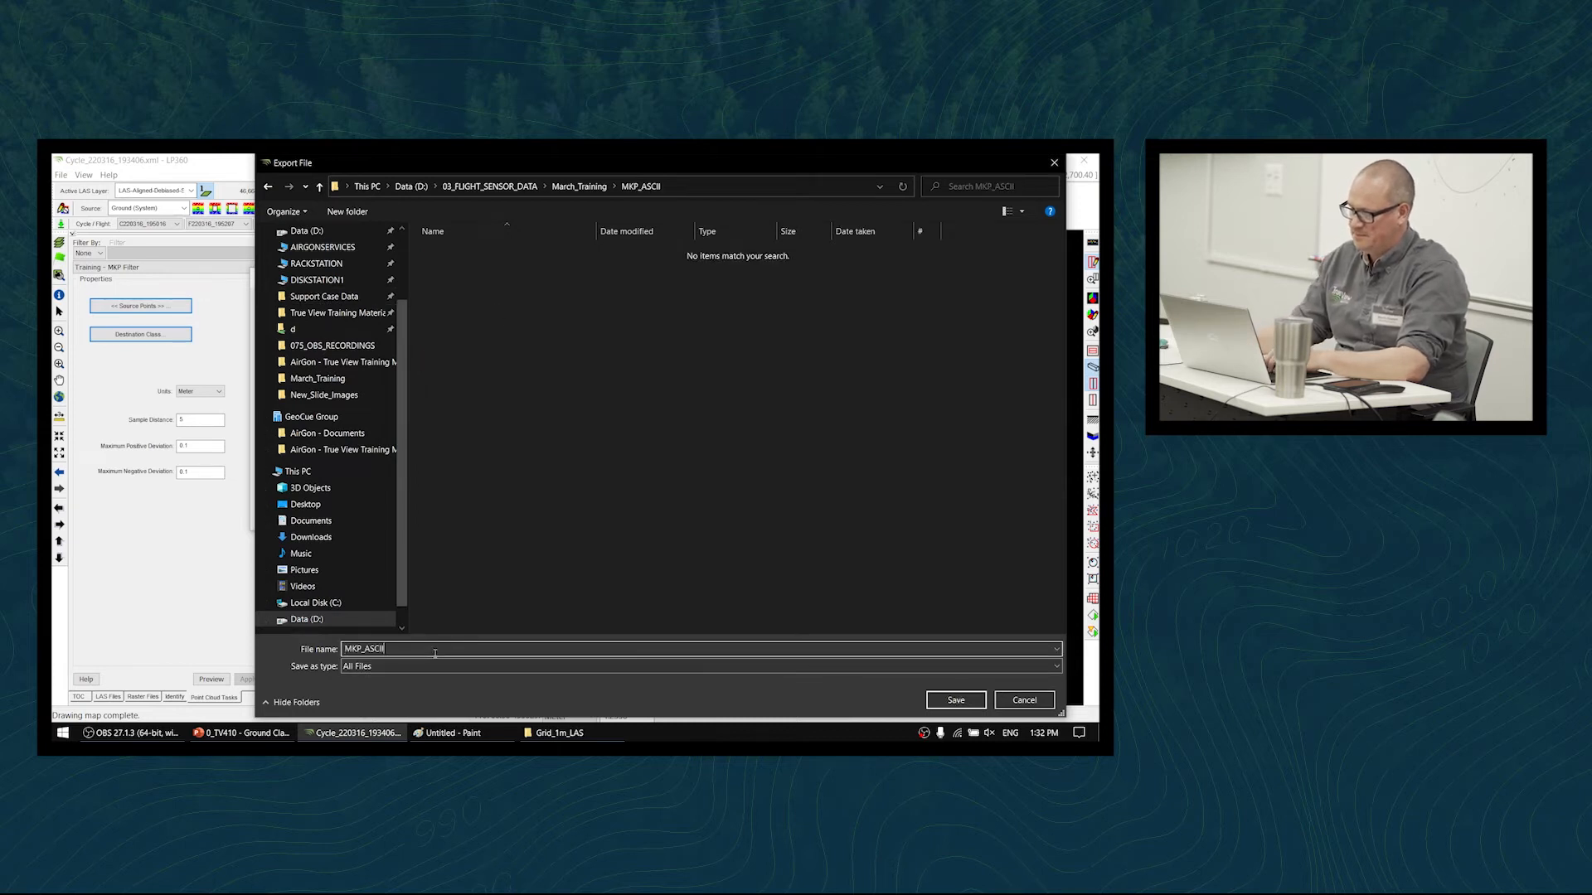
pyautogui.click(956, 700)
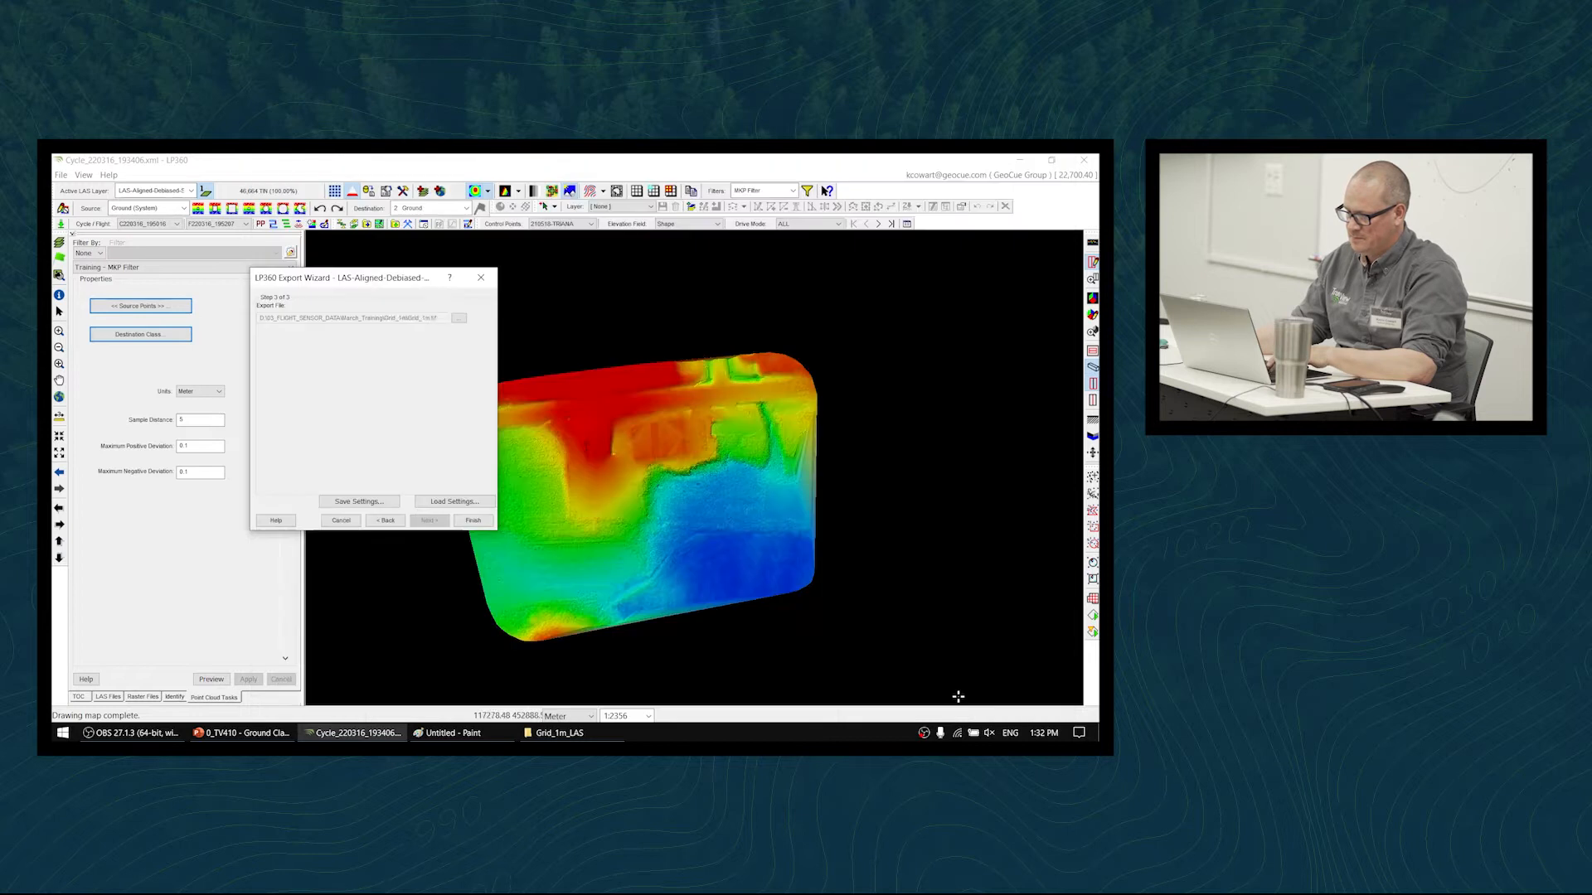
pyautogui.click(468, 521)
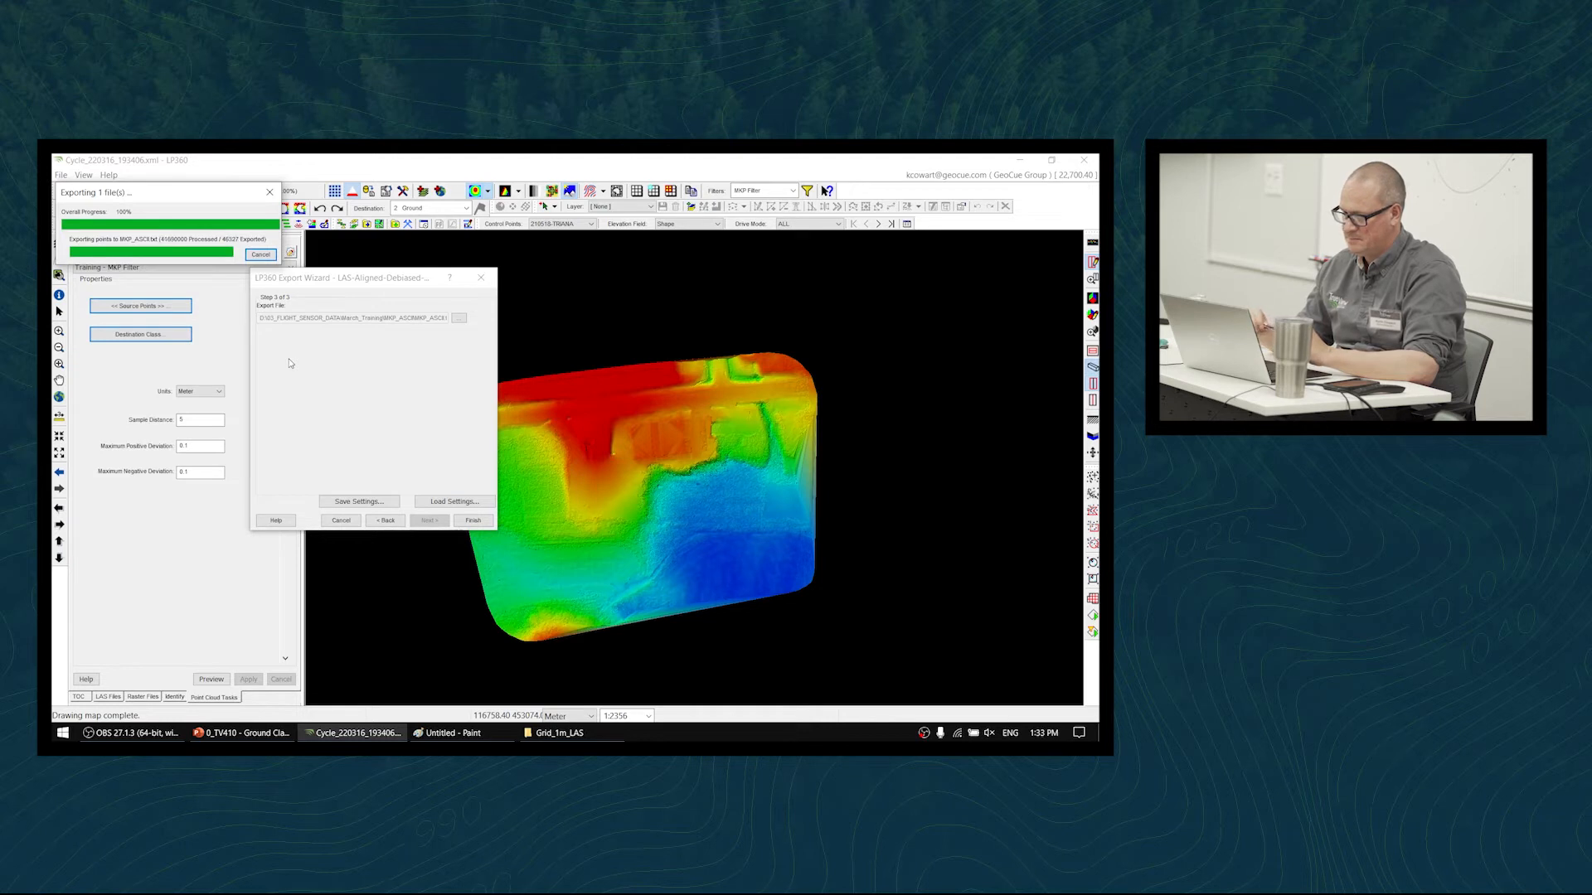
pyautogui.click(603, 474)
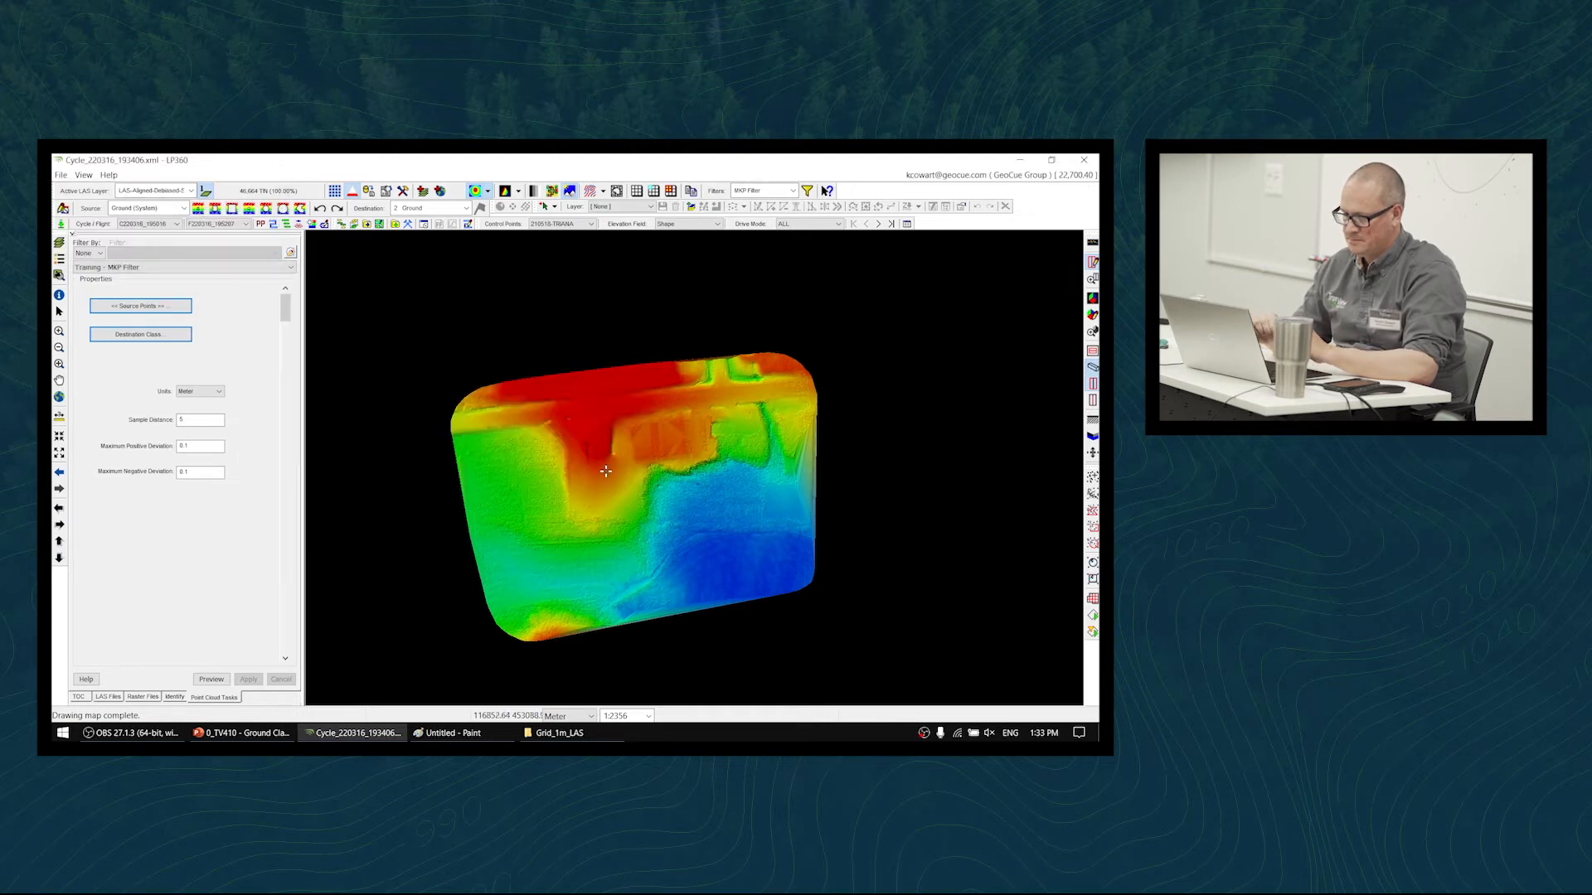
# - Switch to File Explorer and locate the exported text file in the MKP_ASCII folder of March_Training
pyautogui.click(564, 733)
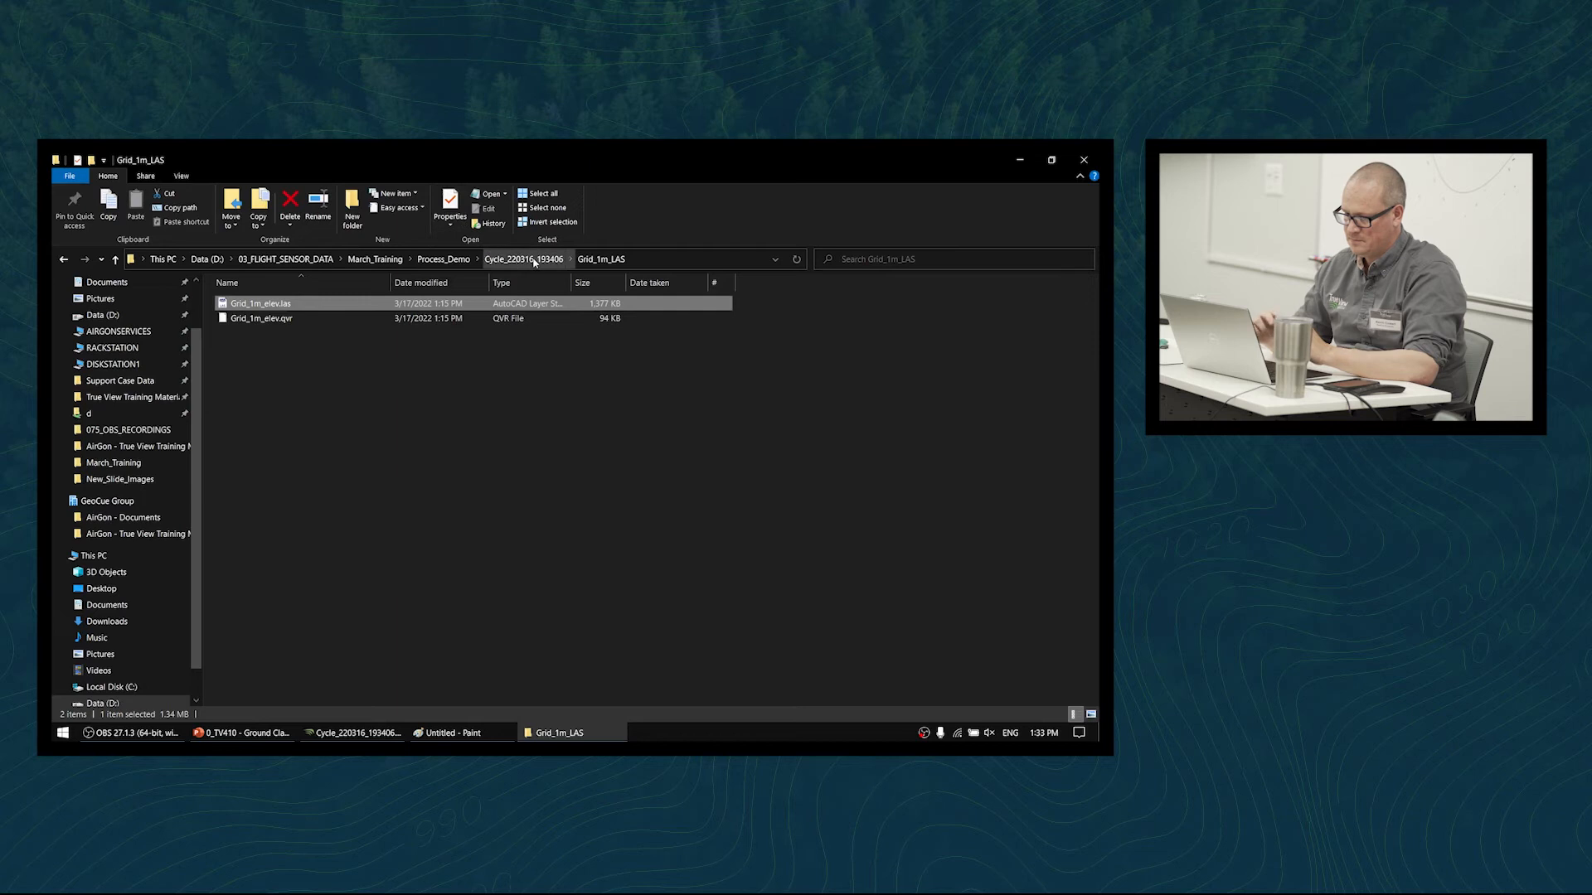
pyautogui.click(368, 266)
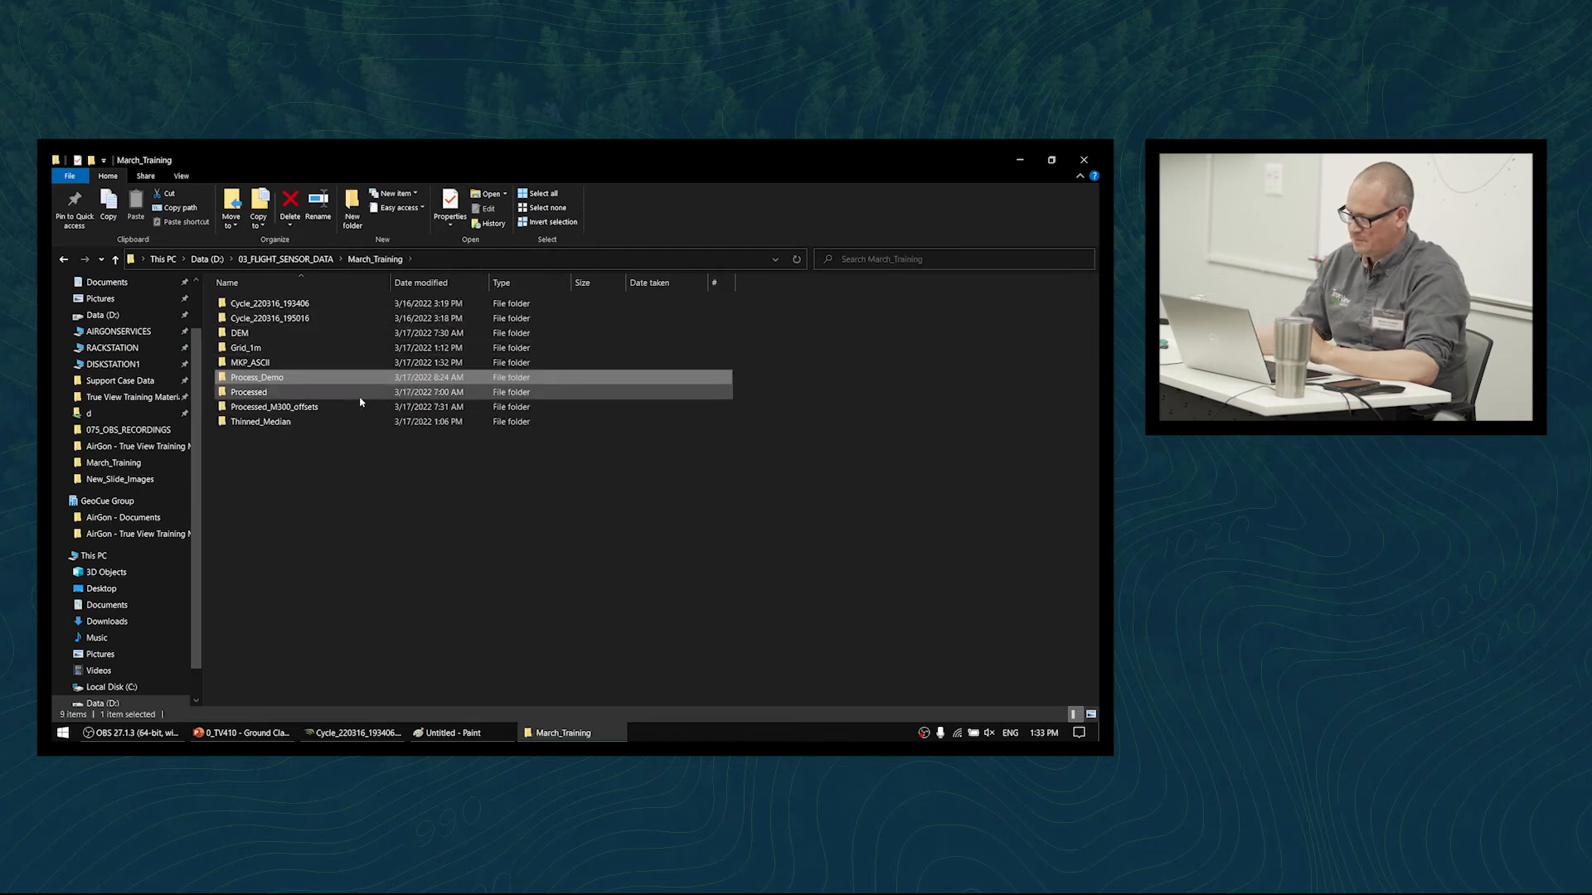
pyautogui.doubleClick(447, 365)
pyautogui.click(520, 308)
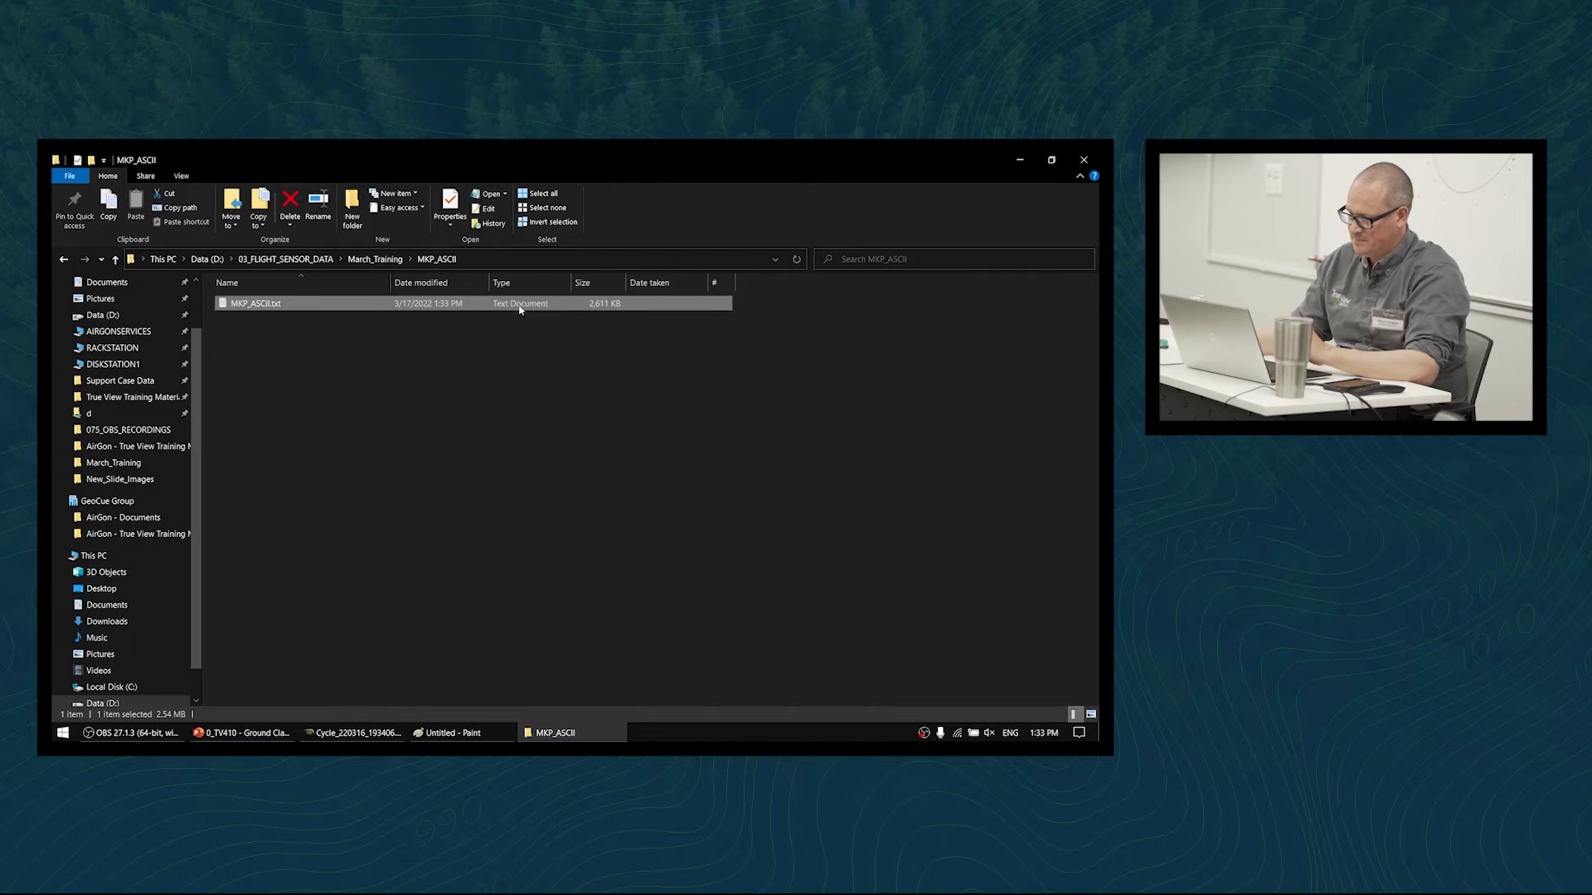
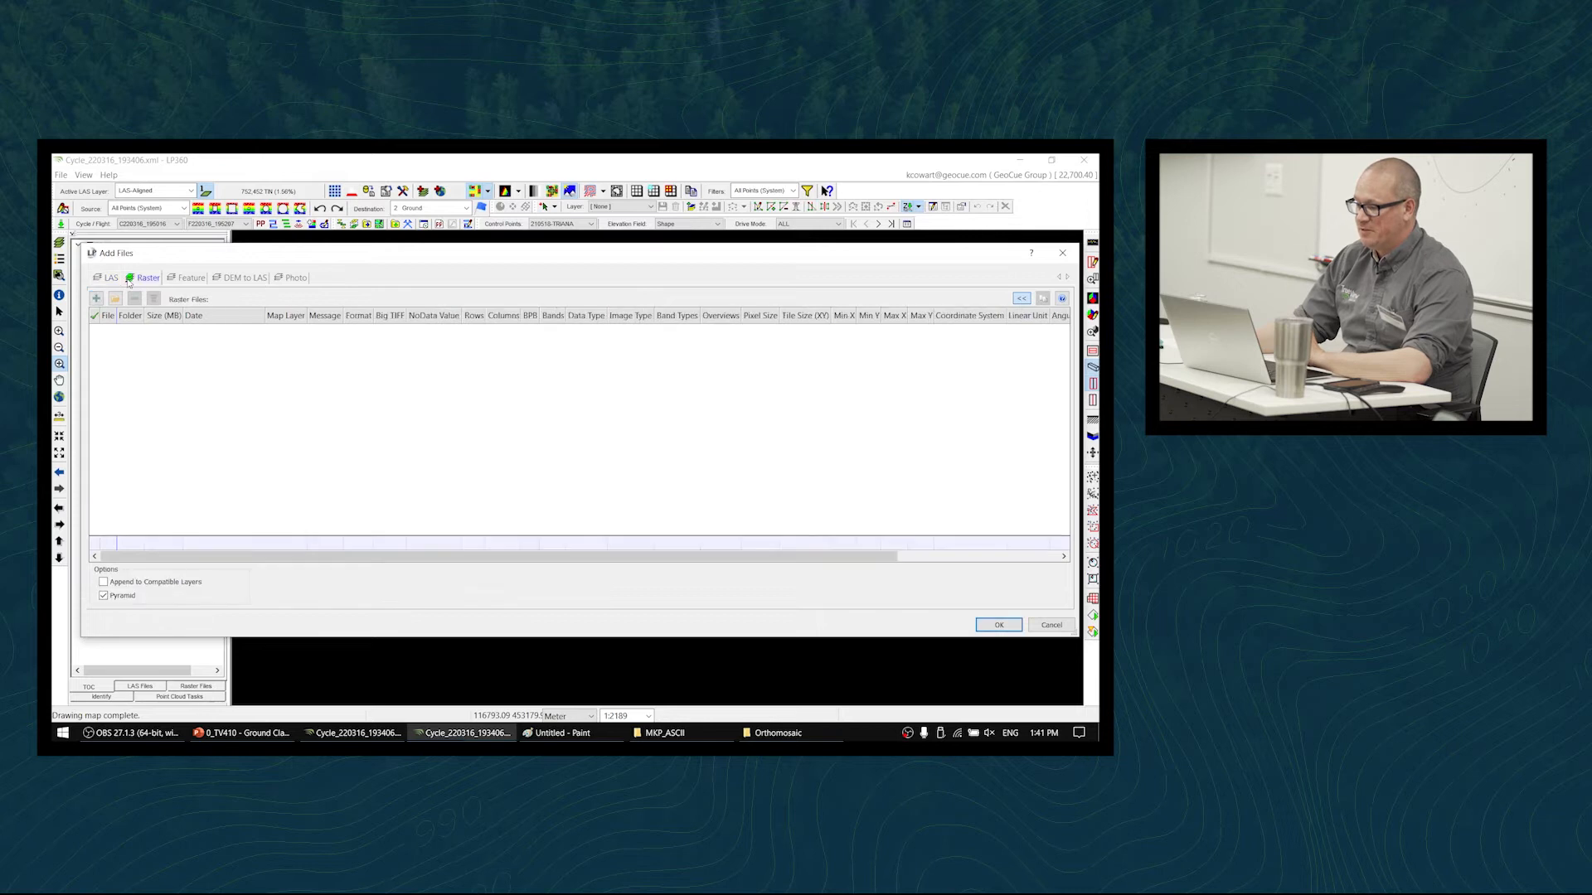
# - Add the raster ortho.tif from the March_Training Orthomosaic folder to the LP360 project
pyautogui.click(97, 299)
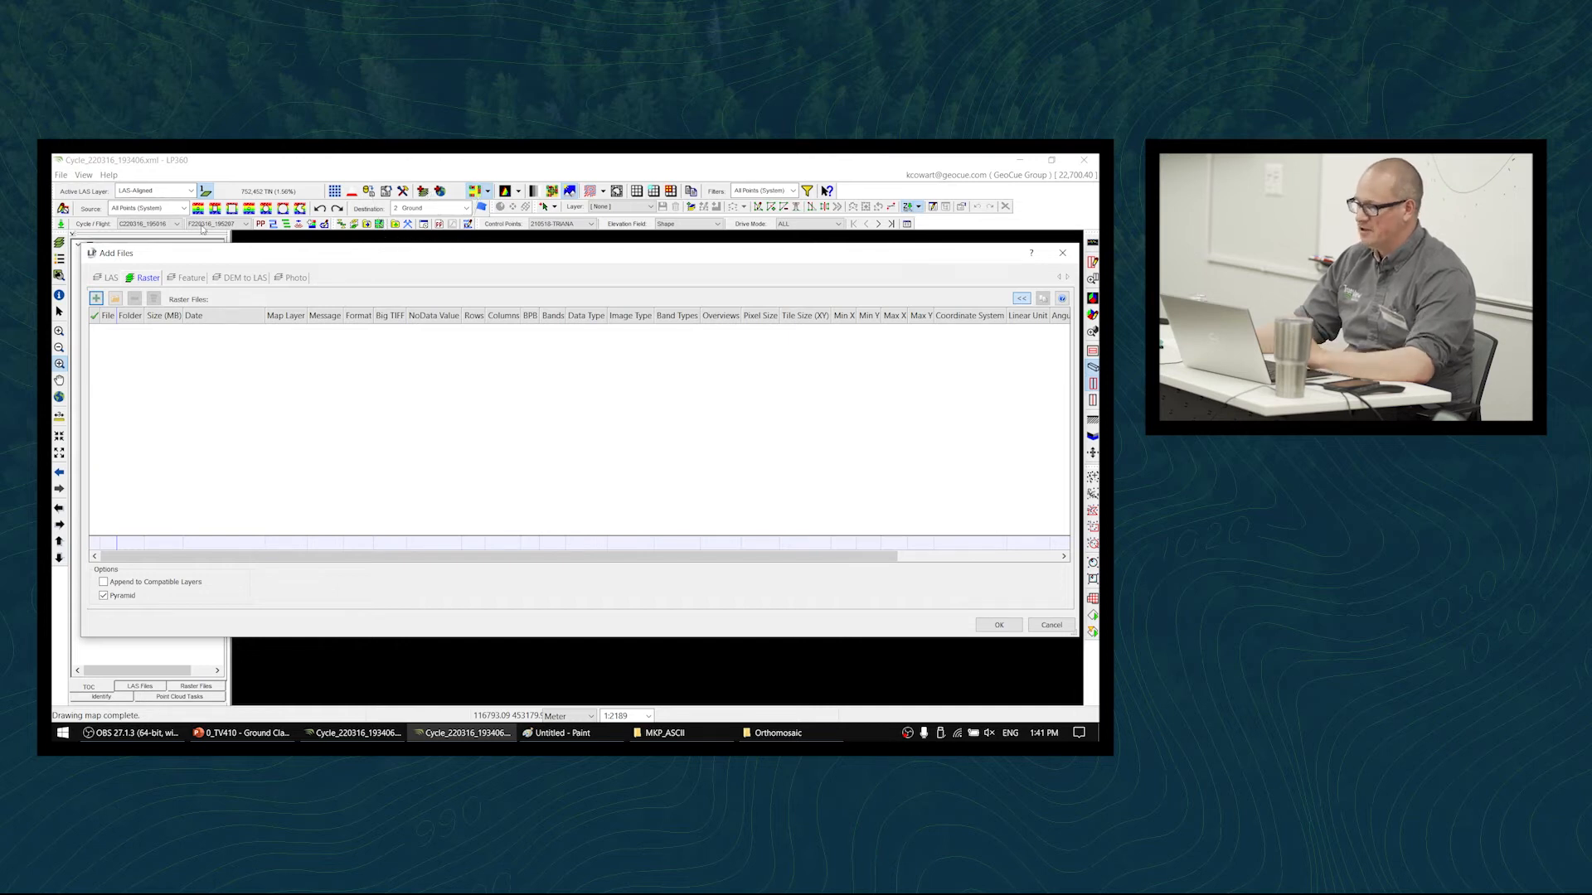
pyautogui.press('ctrl')
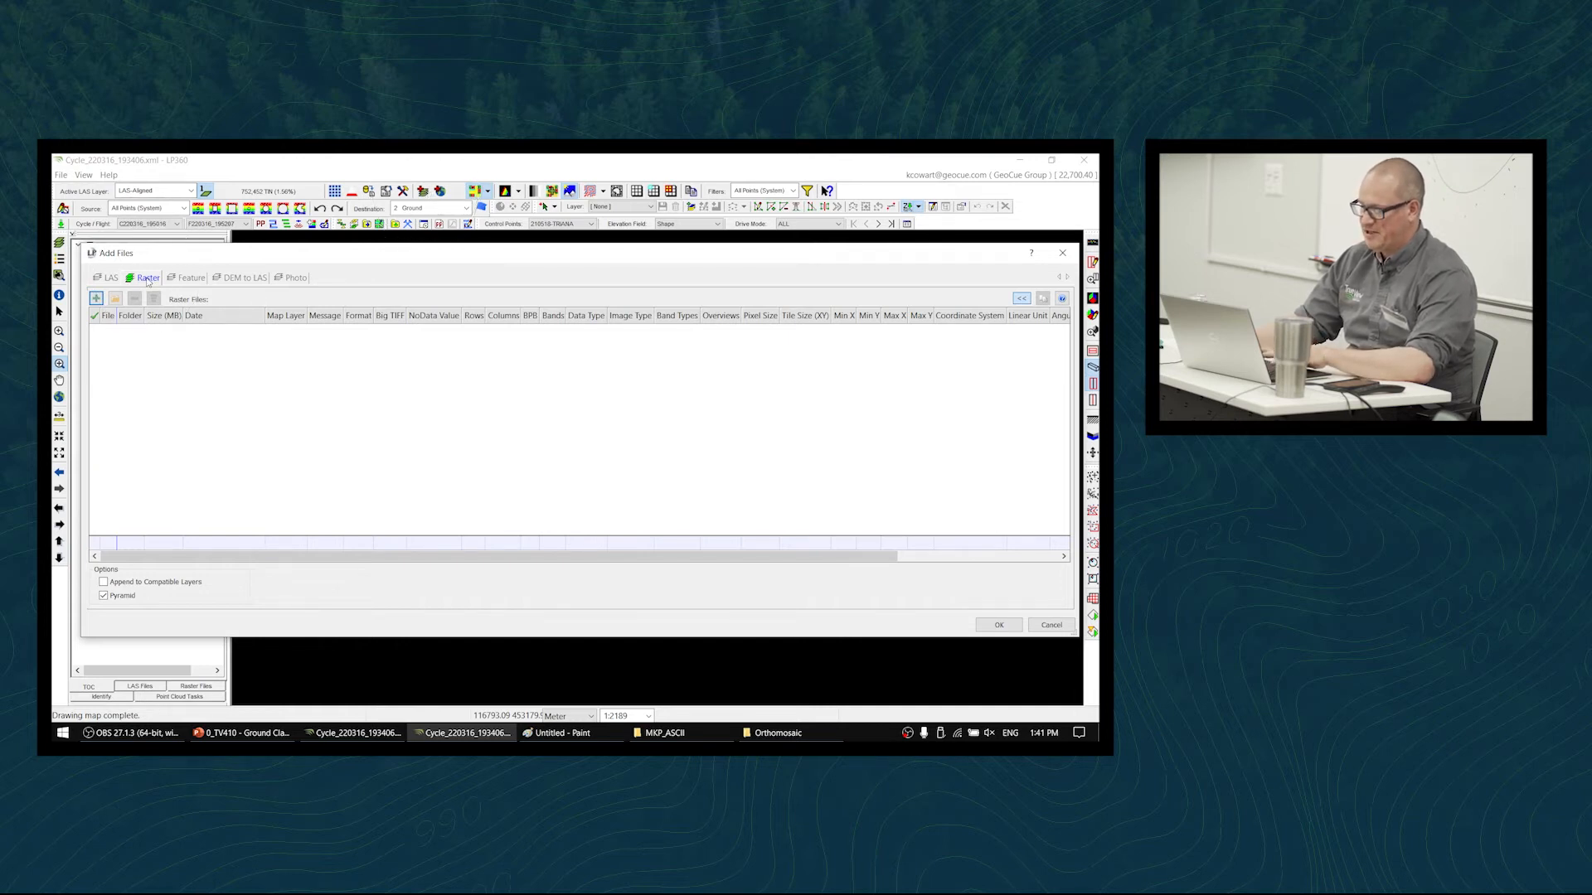
pyautogui.click(146, 281)
pyautogui.click(100, 300)
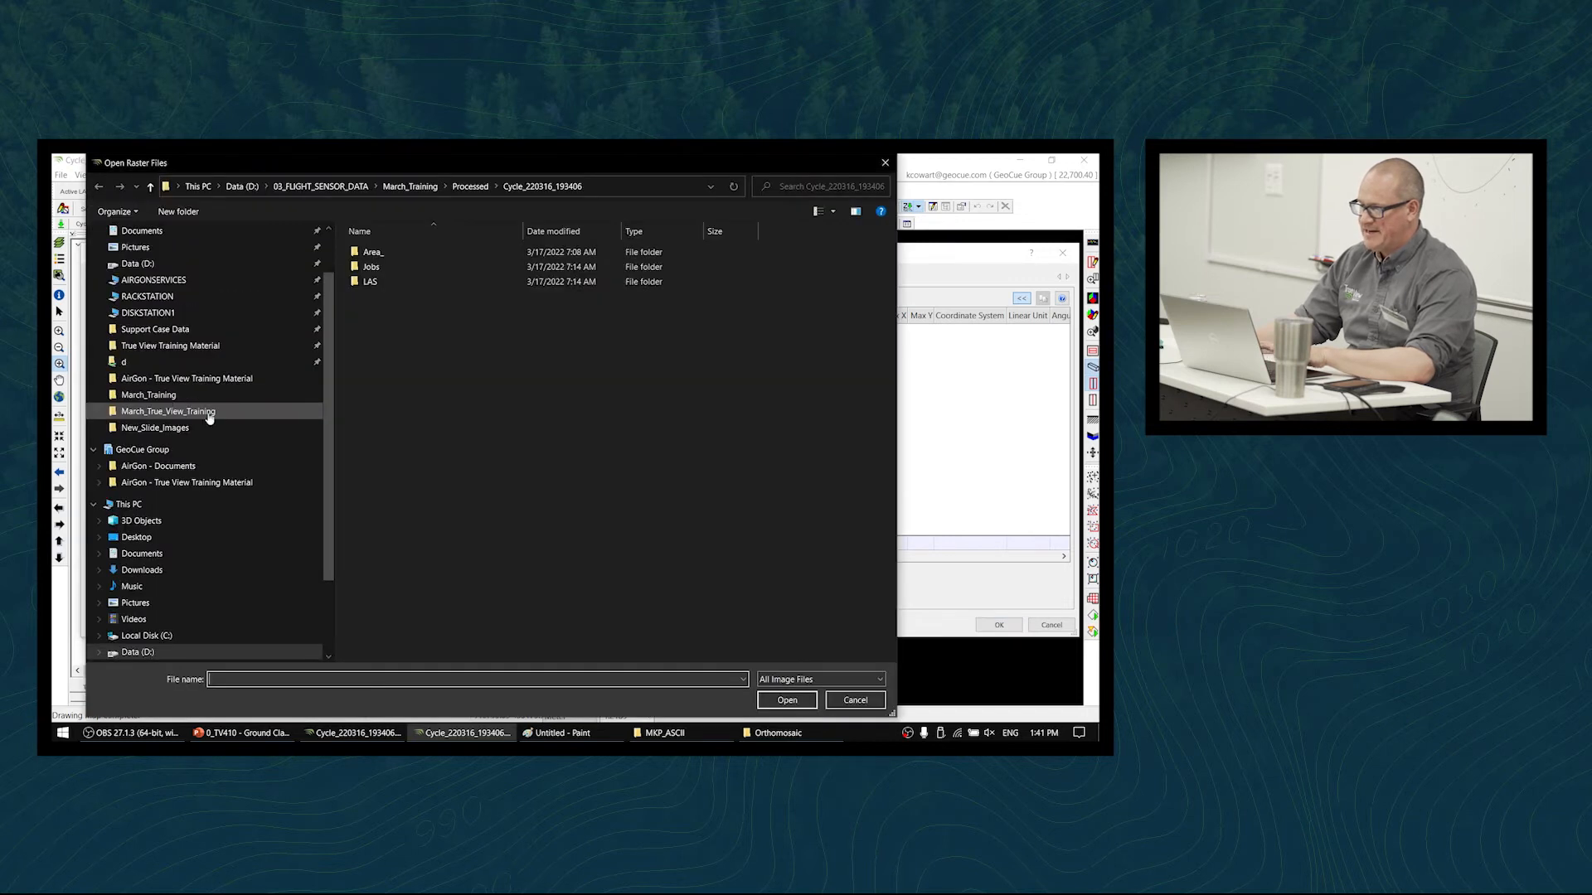
pyautogui.click(413, 187)
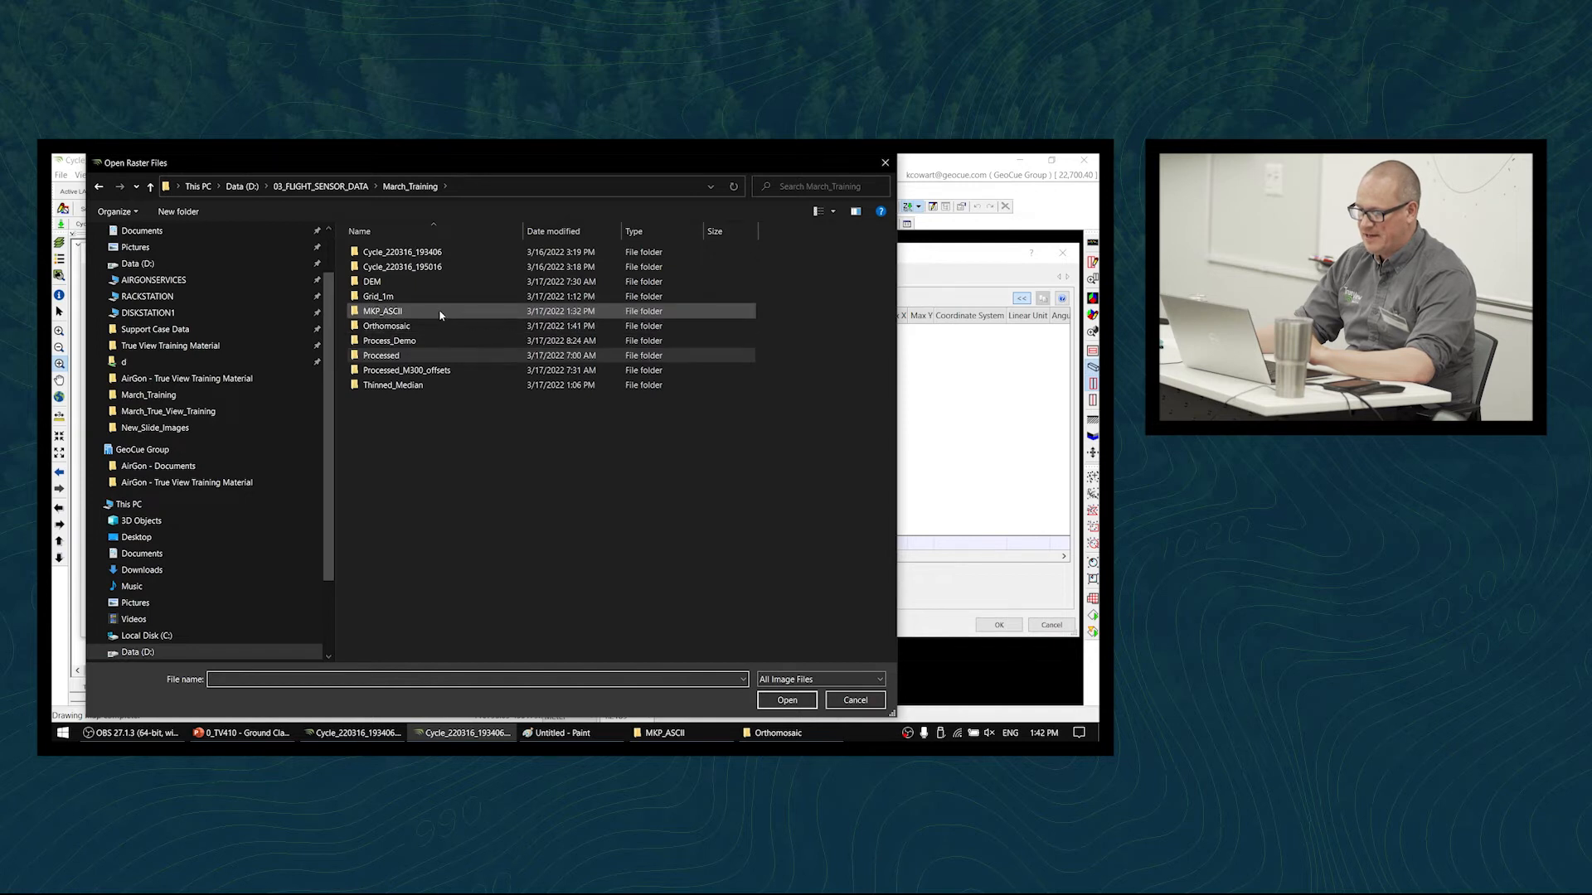
pyautogui.doubleClick(419, 326)
pyautogui.click(390, 274)
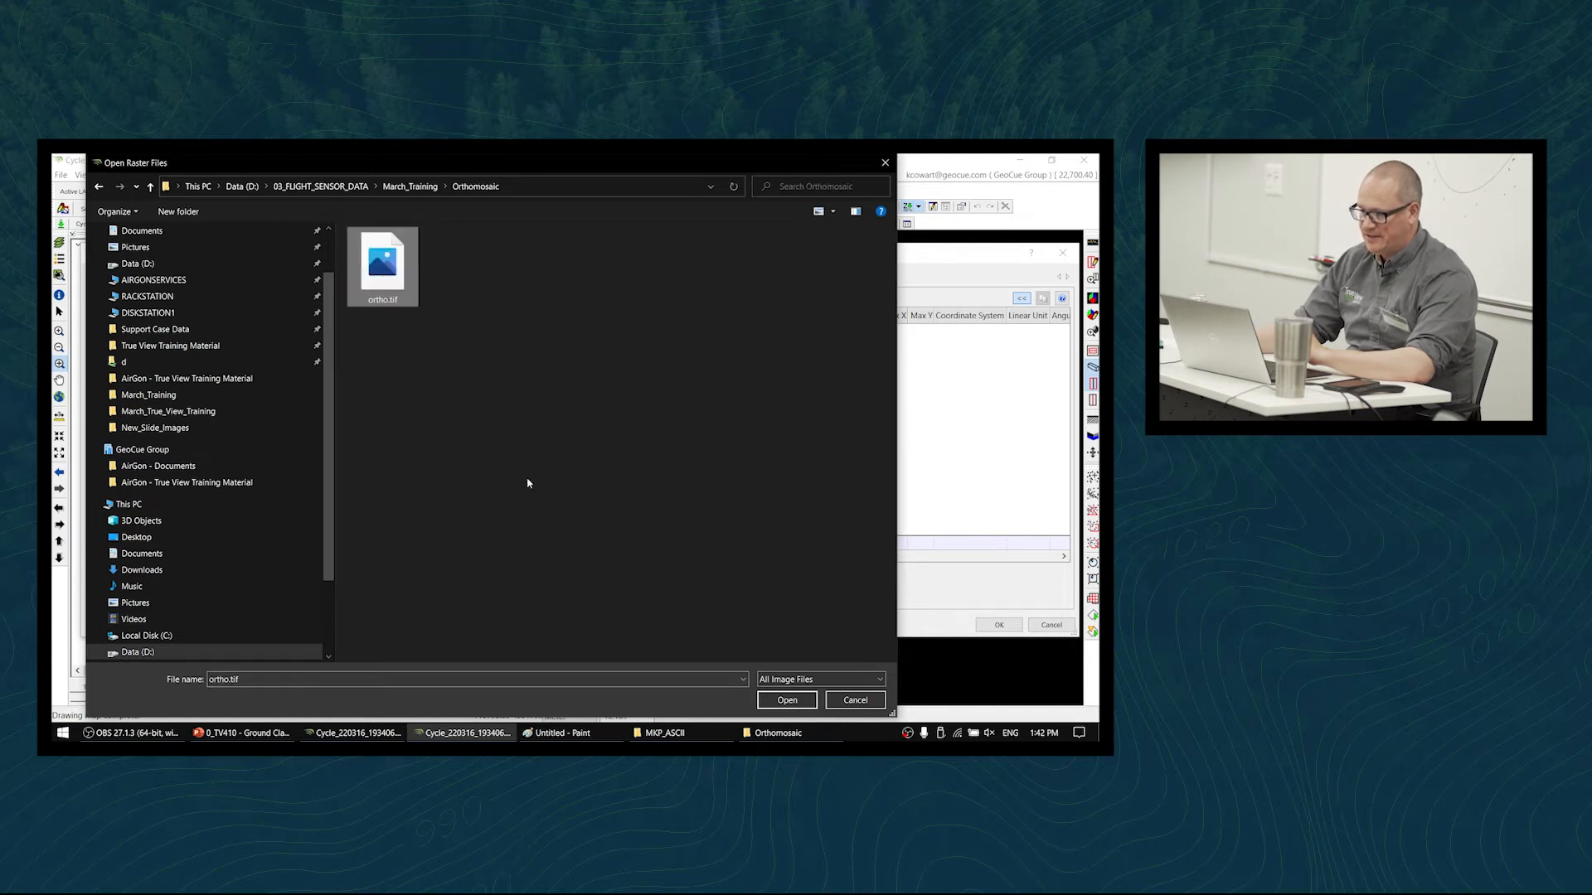
pyautogui.click(784, 700)
pyautogui.click(999, 624)
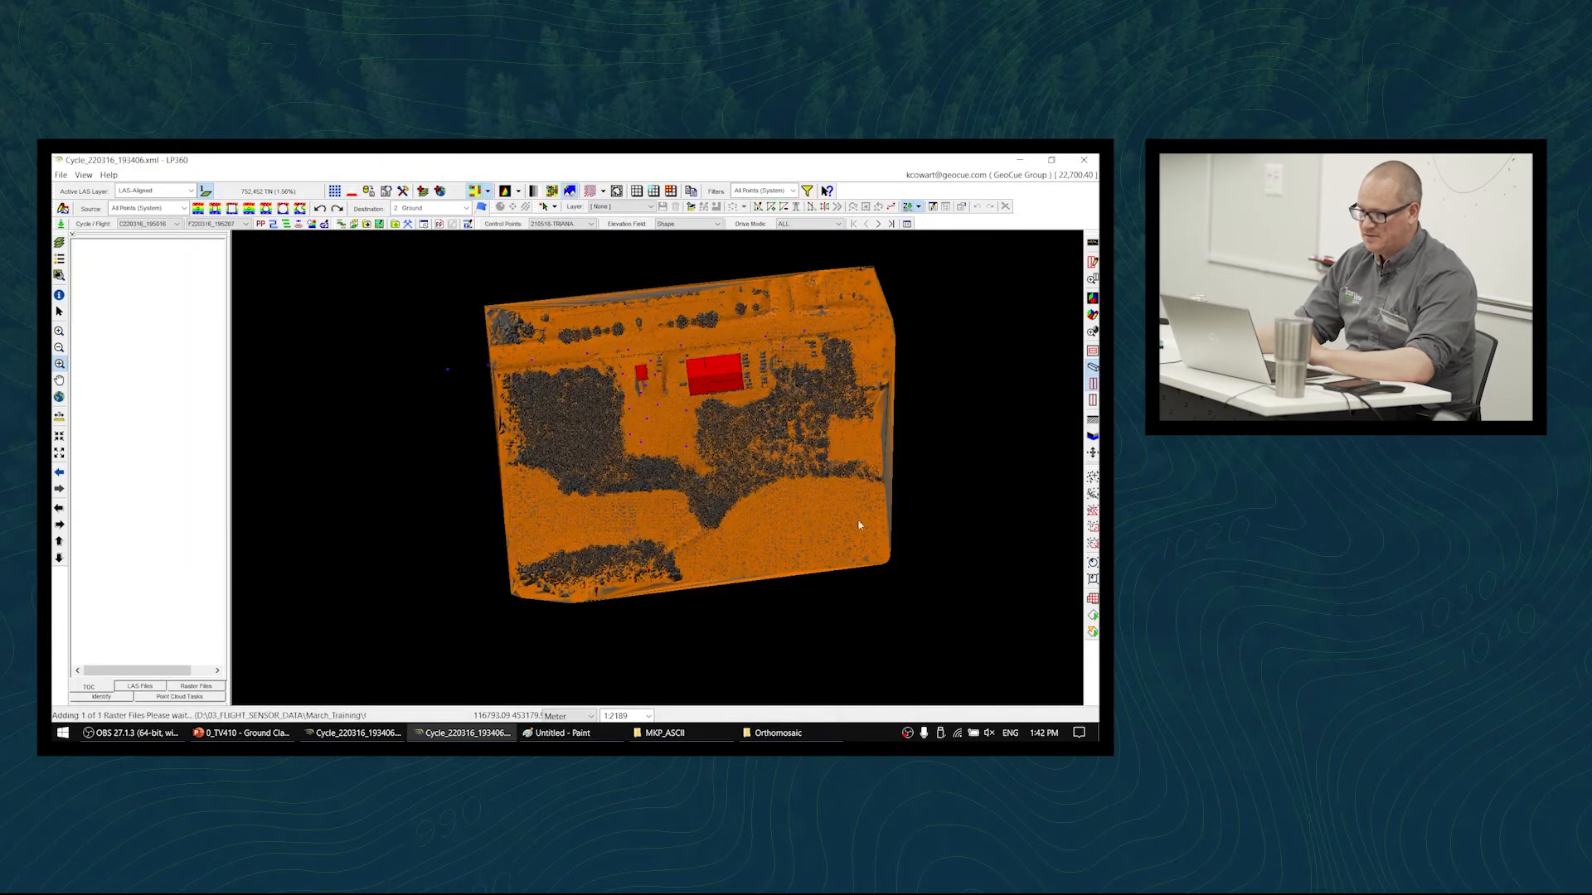
# - Inspect the loaded orthomosaic around the parking lot, main building and adjoining woods
pyautogui.moveTo(128, 576); pyautogui.dragTo(130, 559)
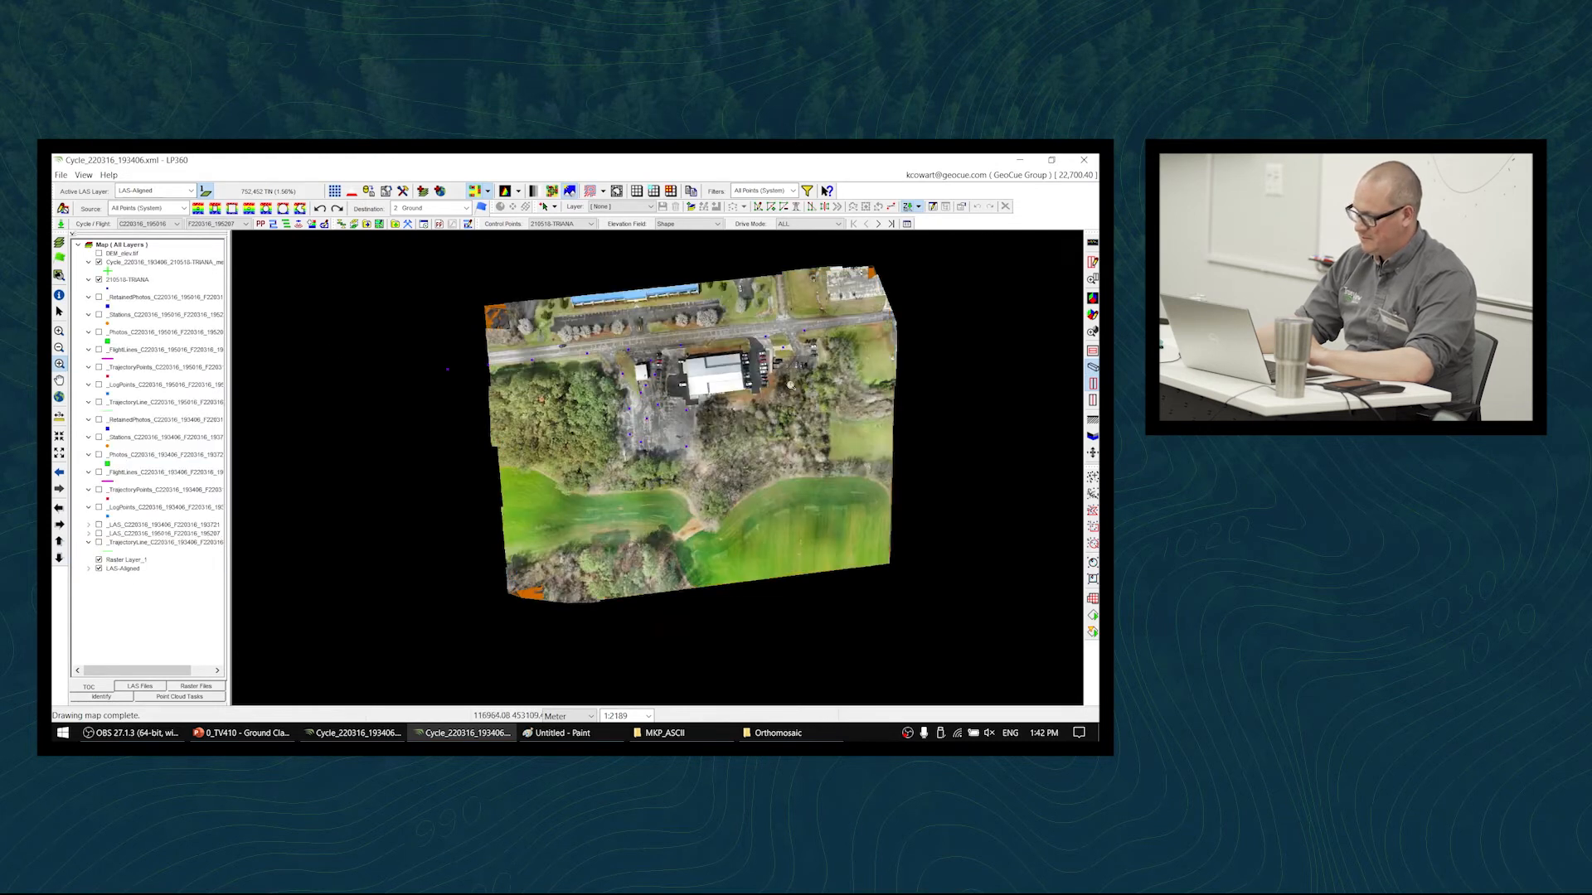
pyautogui.moveTo(859, 375); pyautogui.dragTo(601, 520)
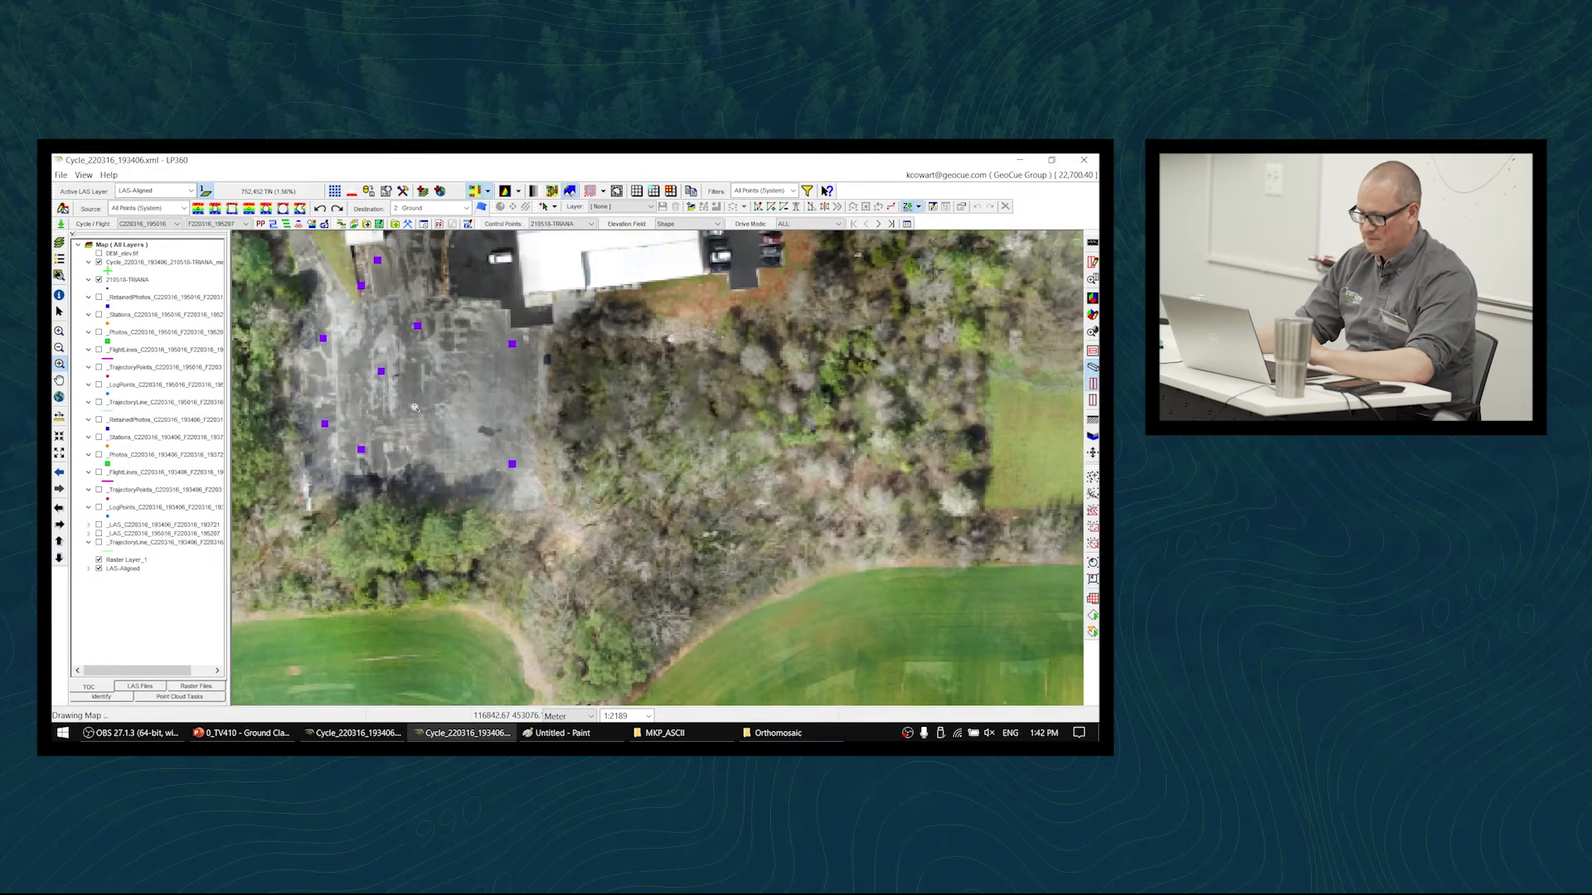
pyautogui.scroll(3, 415, 423)
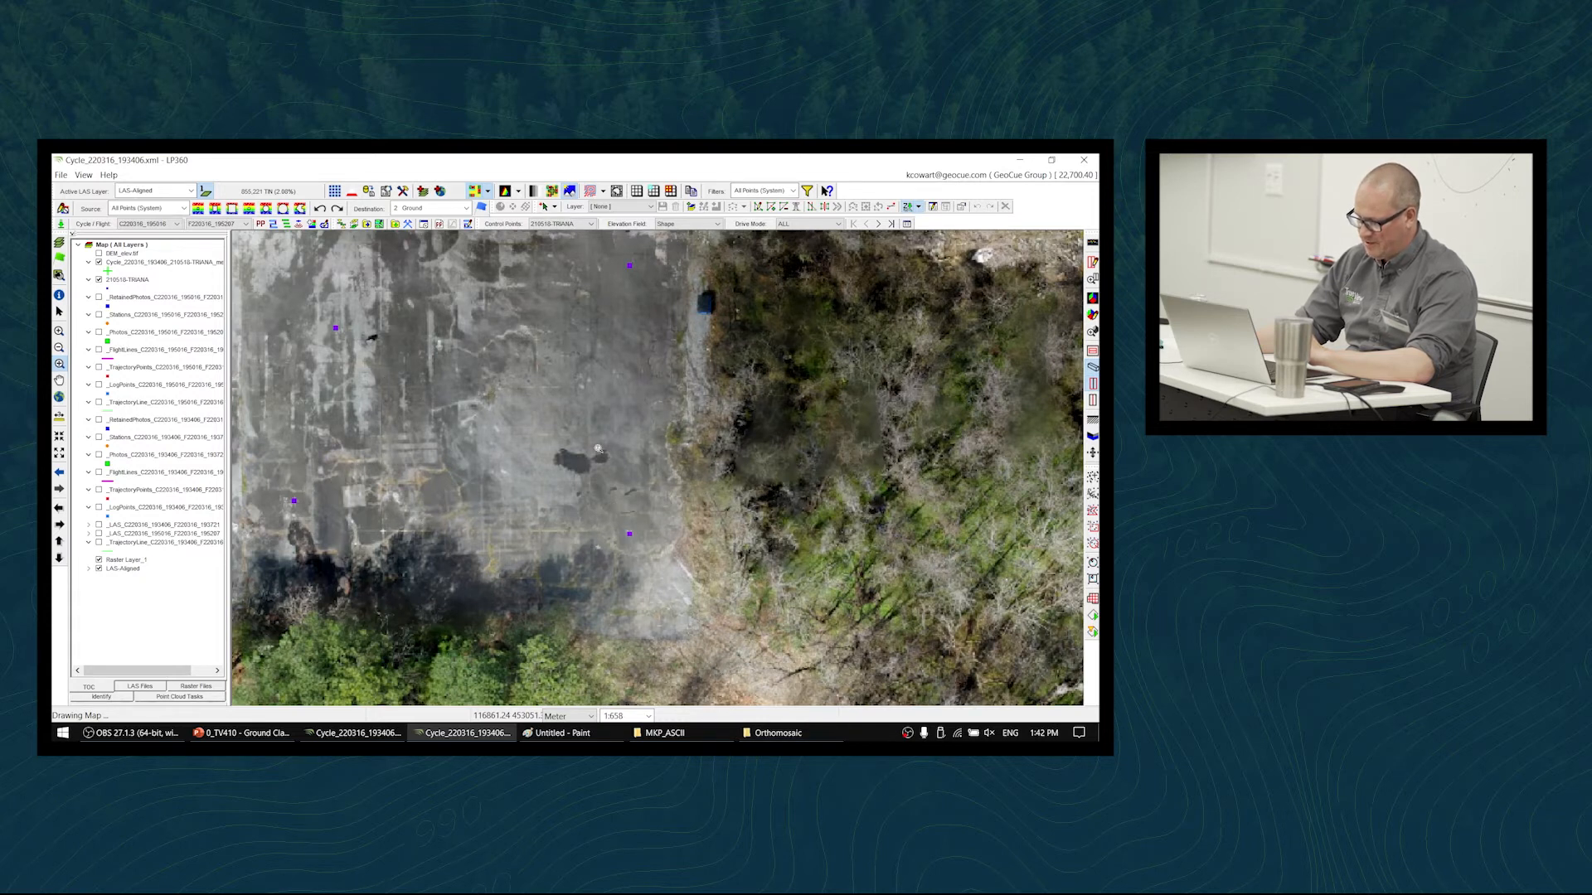
pyautogui.click(787, 450)
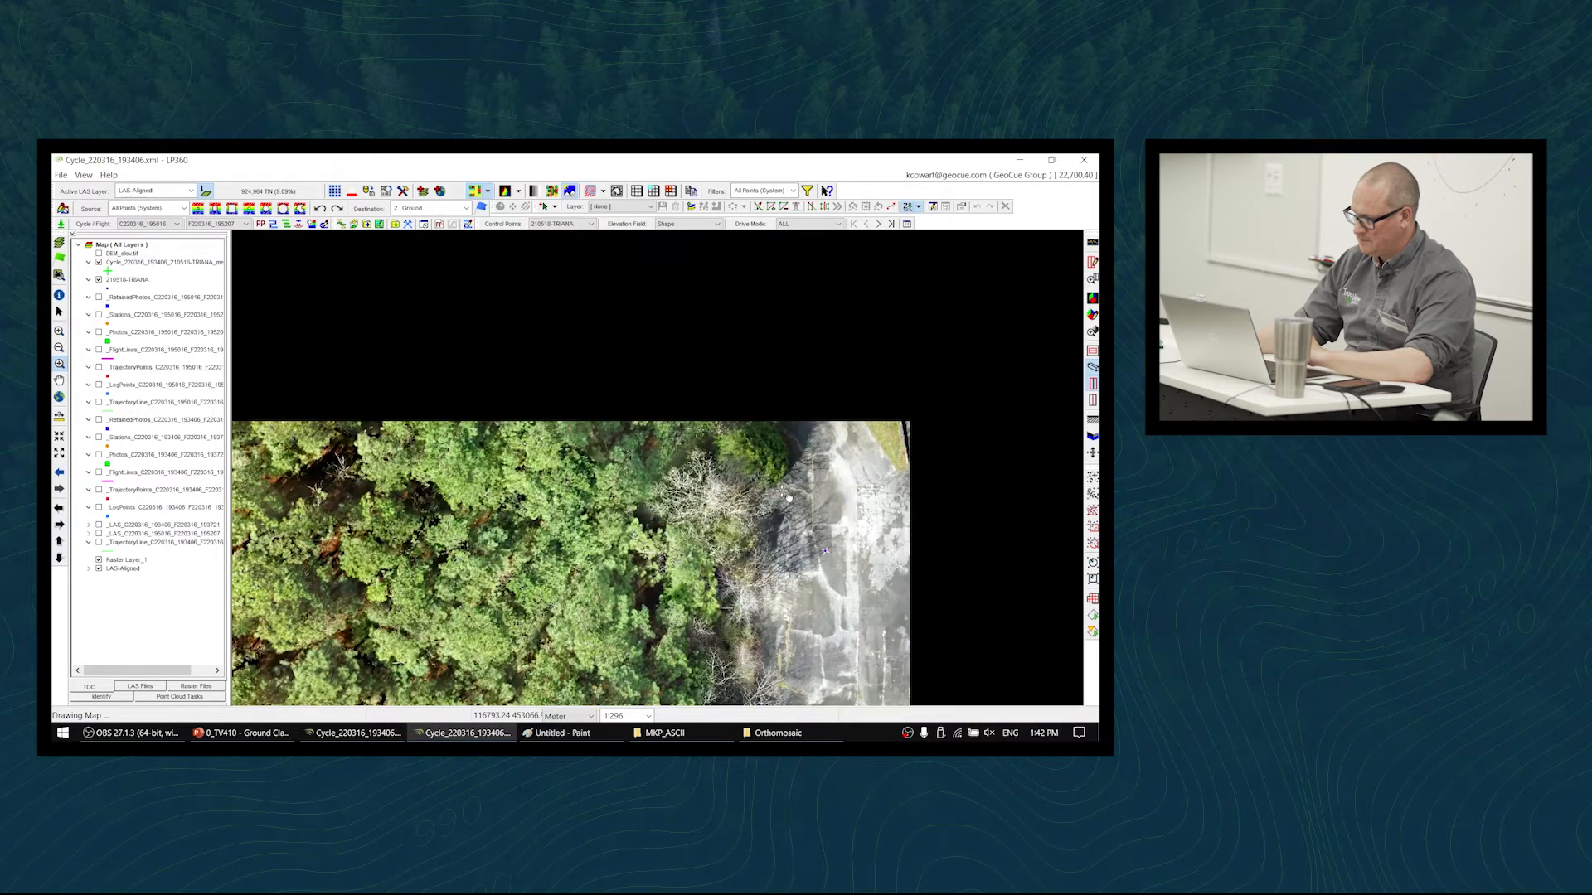
# - Close the Orthomosaic and MKP_ASCII File Explorer windows and return to the LP360 map
pyautogui.click(777, 733)
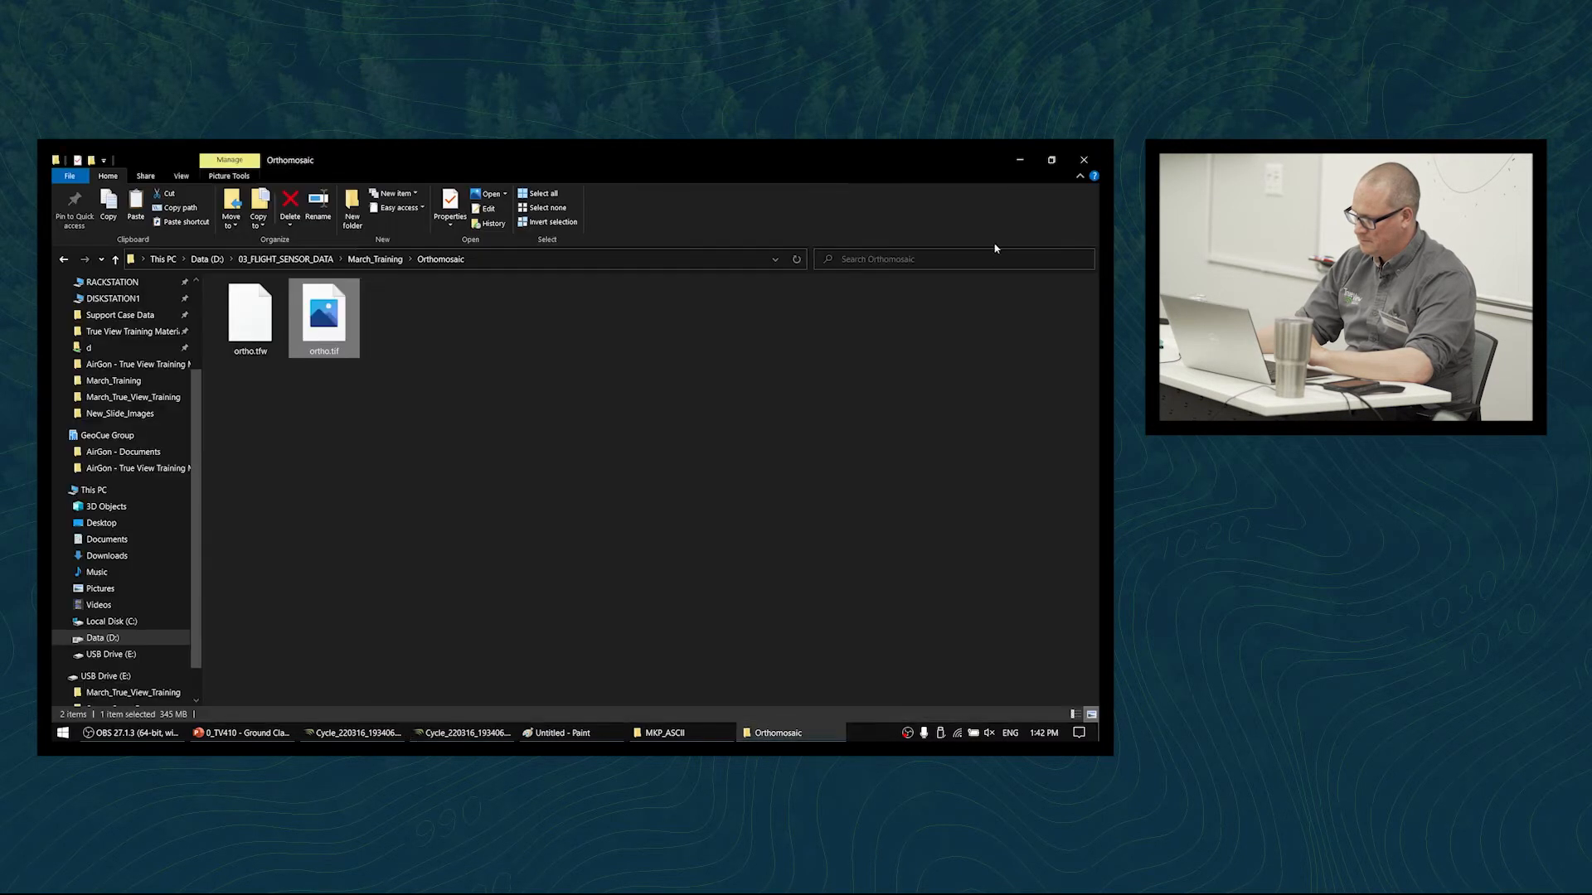
pyautogui.click(1083, 159)
pyautogui.click(664, 733)
pyautogui.click(1075, 159)
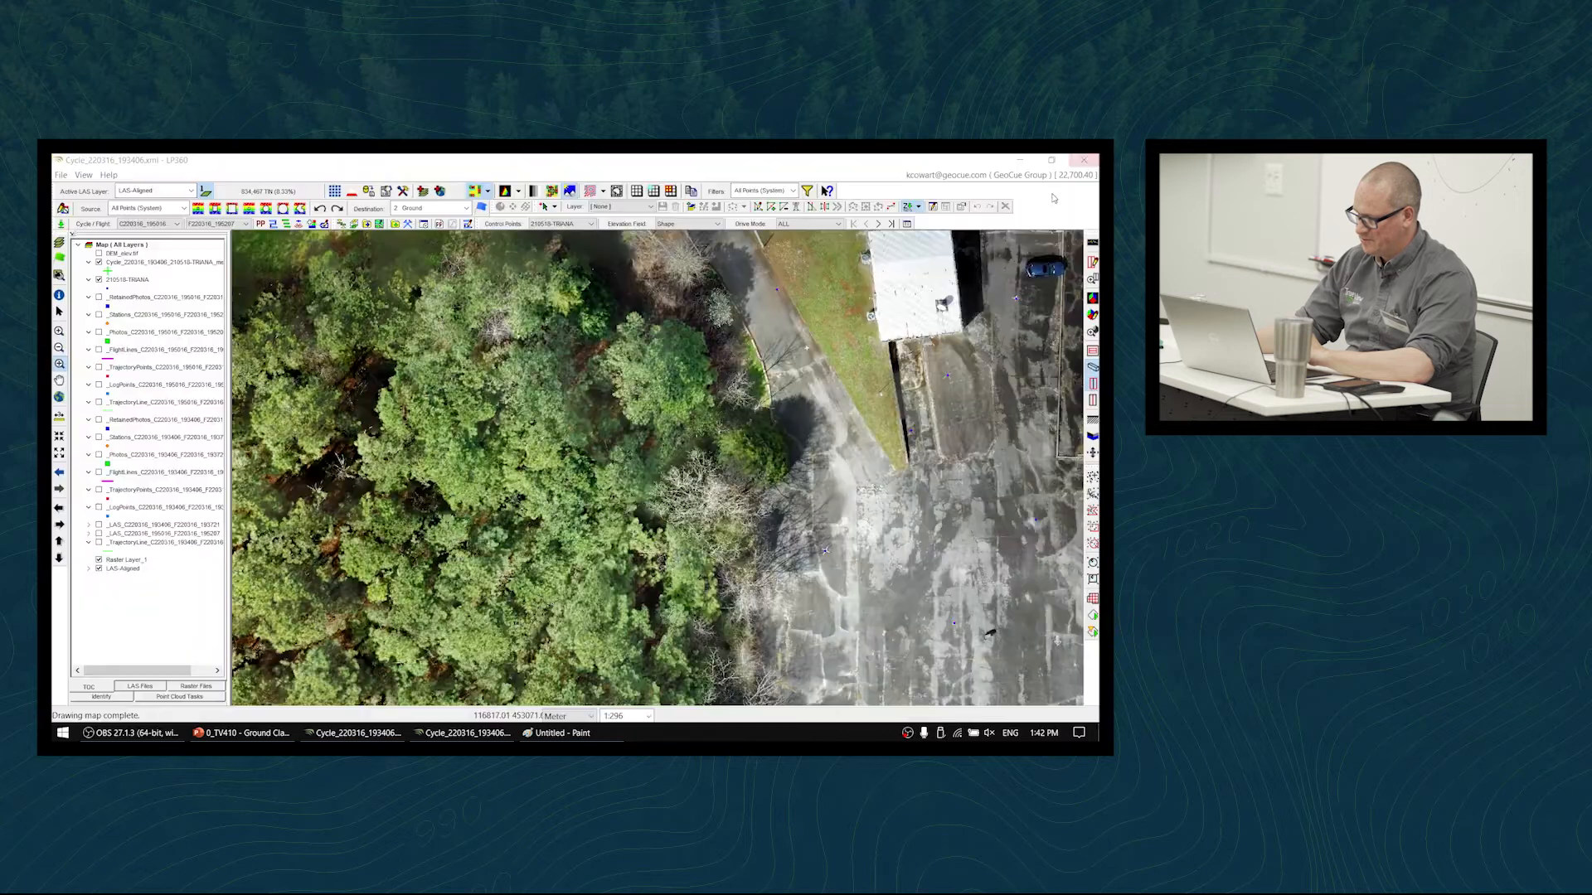
pyautogui.moveTo(432, 734)
pyautogui.click(355, 733)
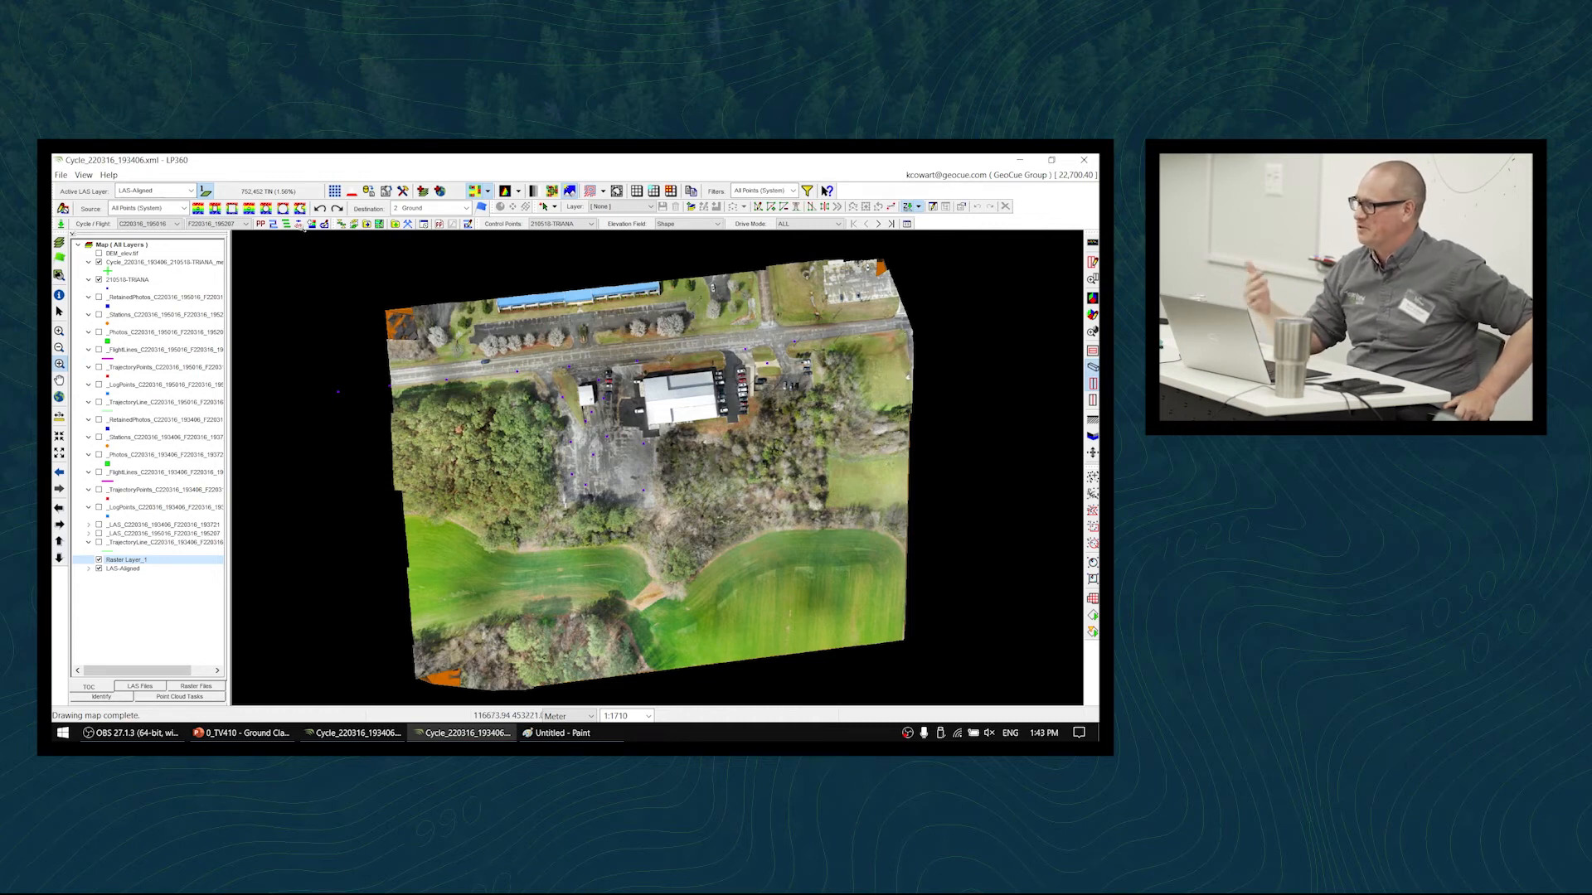
# - Hide the orthomosaic Raster Layer_1 and display the DEM elevation raster to examine the buildings and surrounding terrain
pyautogui.click(99, 562)
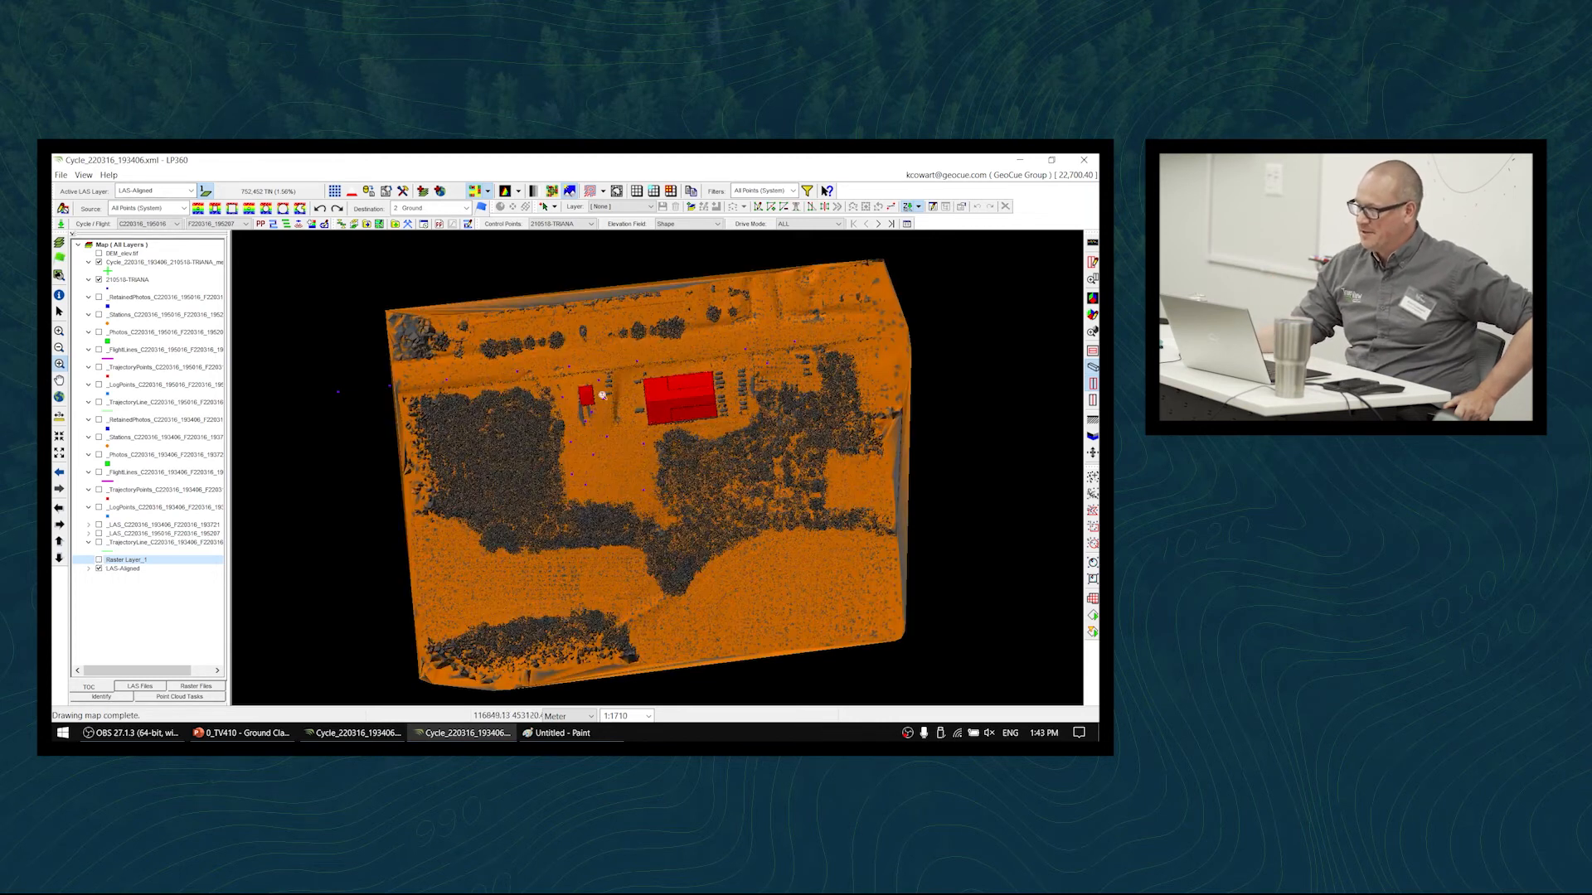
pyautogui.click(99, 253)
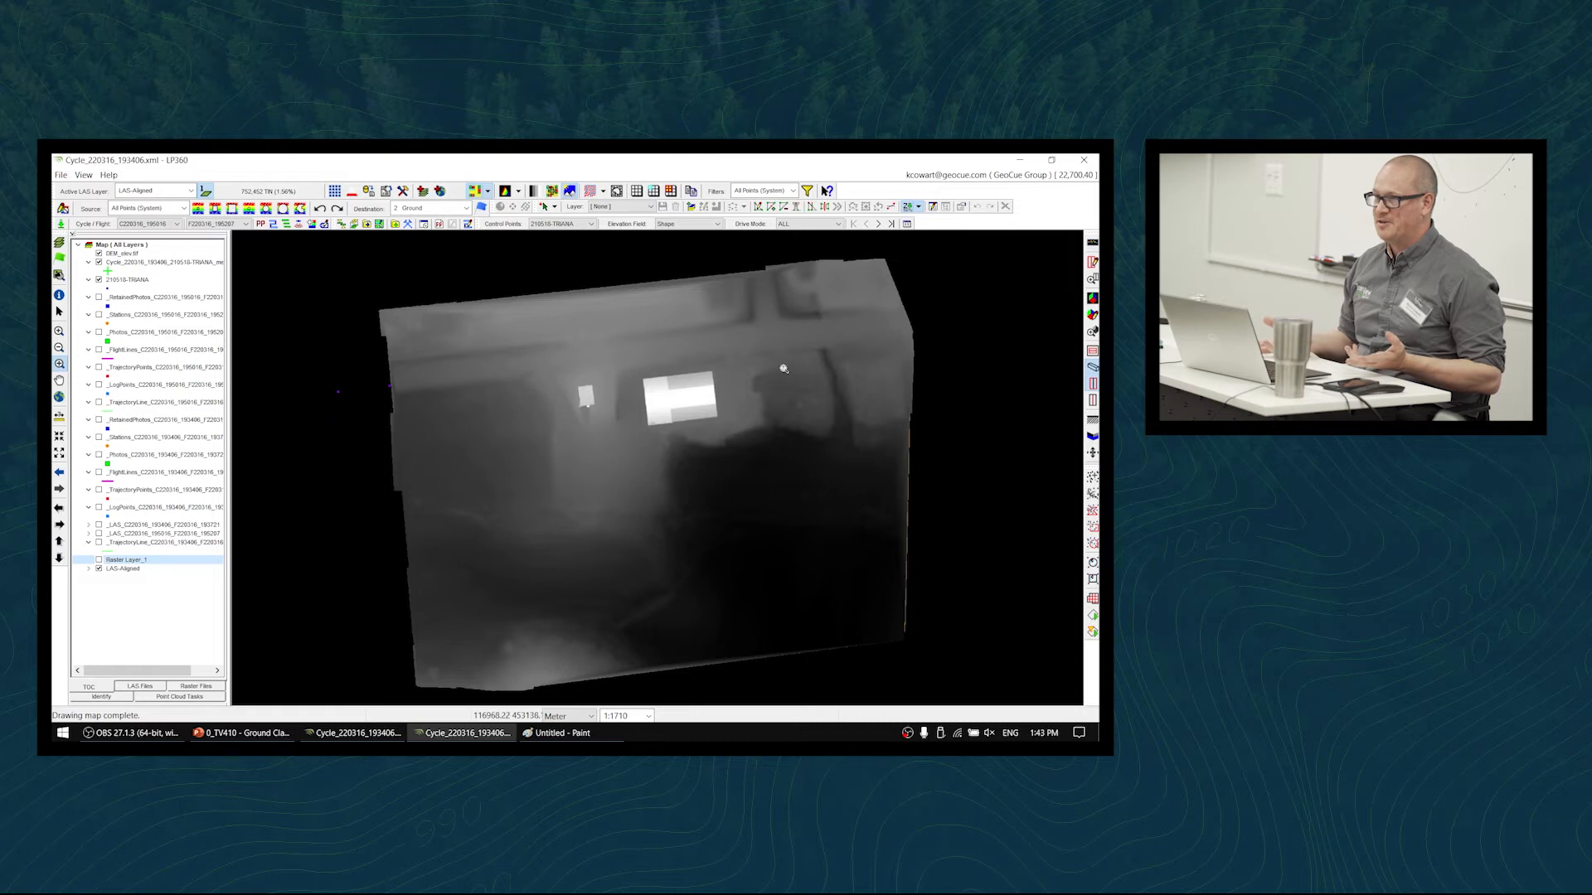
pyautogui.scroll(2, 779, 365)
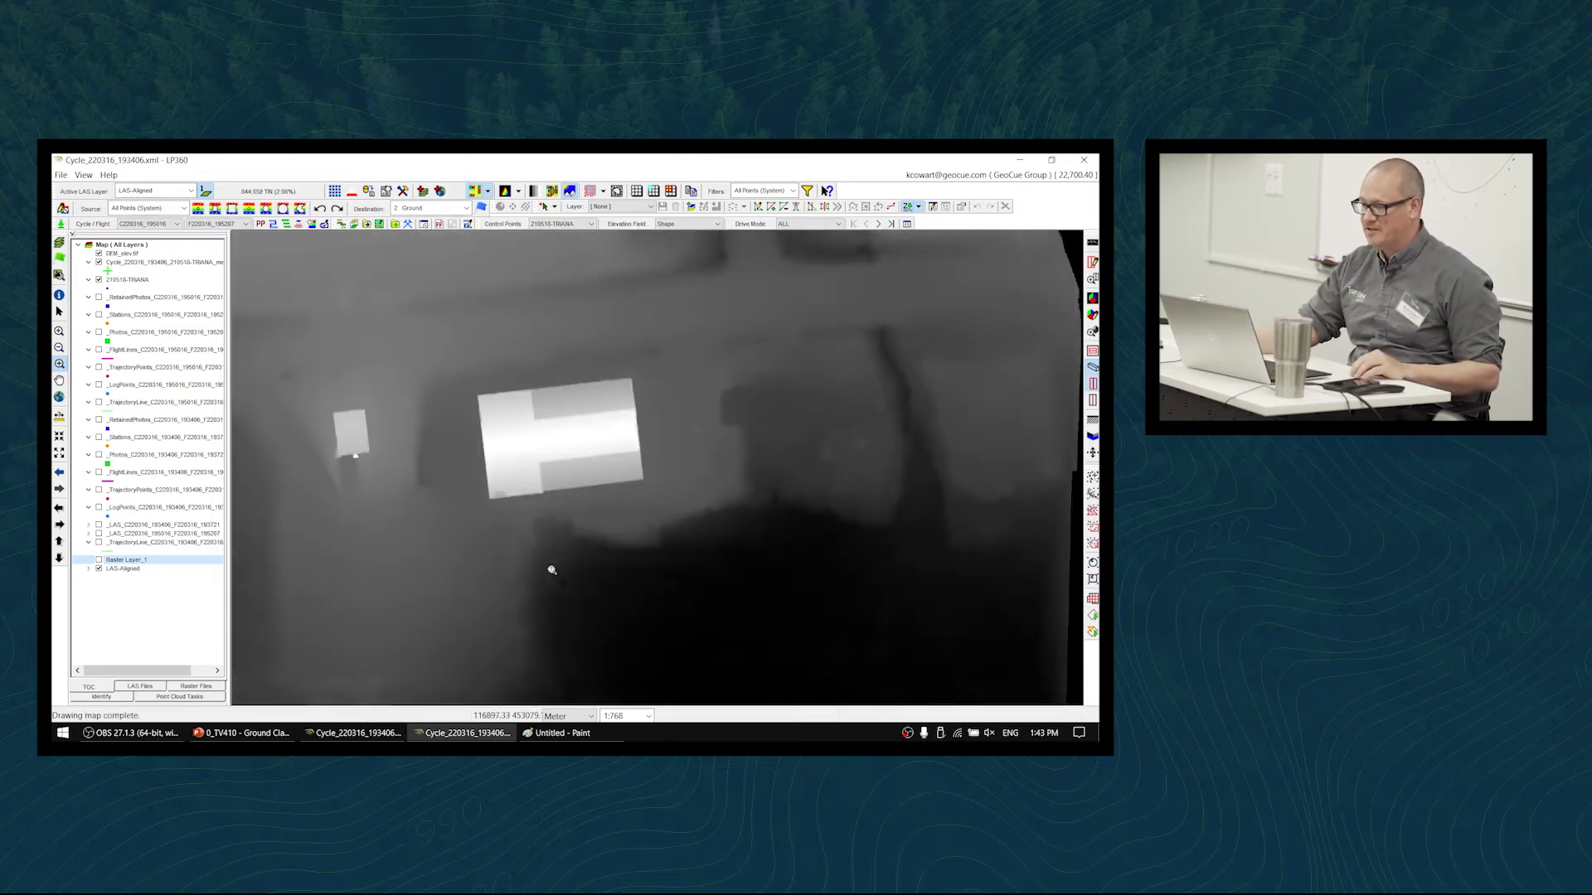
pyautogui.moveTo(544, 526); pyautogui.dragTo(592, 494, button='middle')
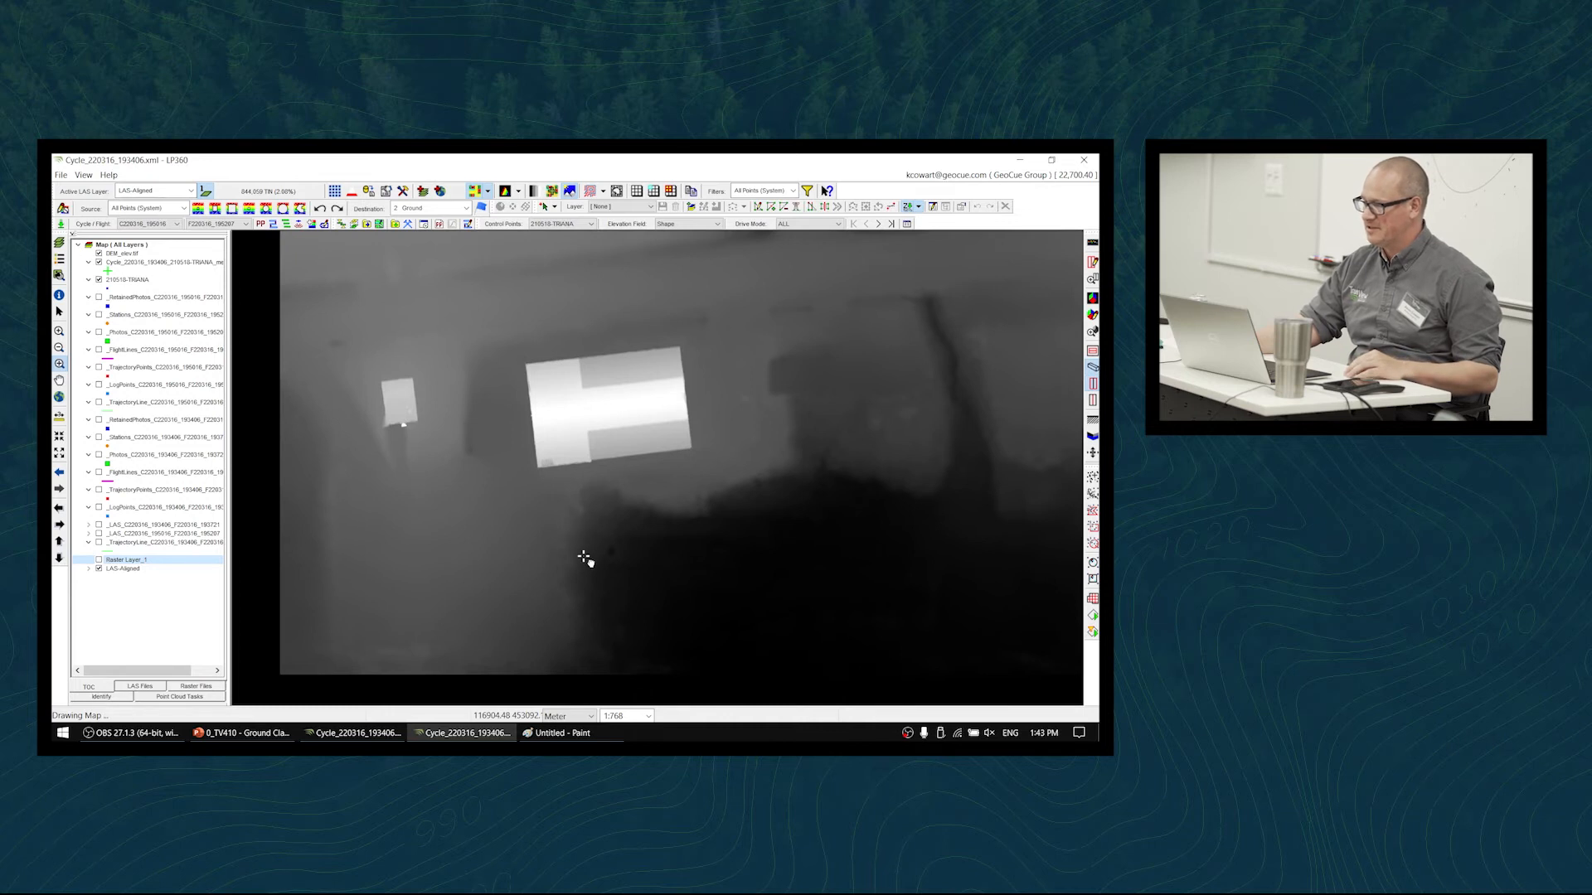
pyautogui.scroll(-2, 605, 525)
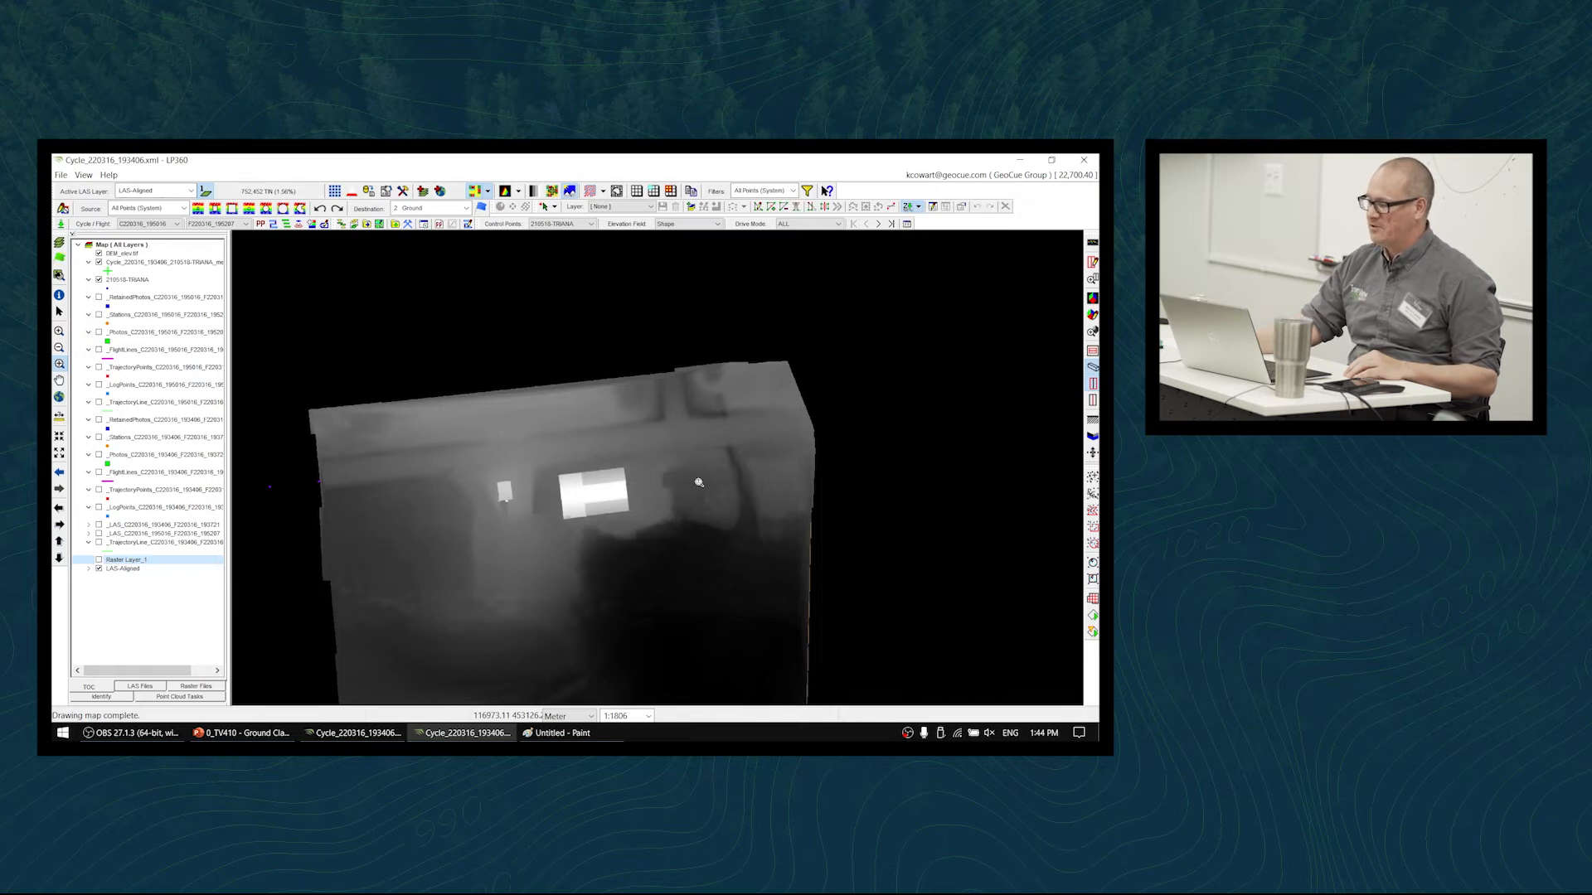
pyautogui.moveTo(628, 540); pyautogui.dragTo(664, 490, button='middle')
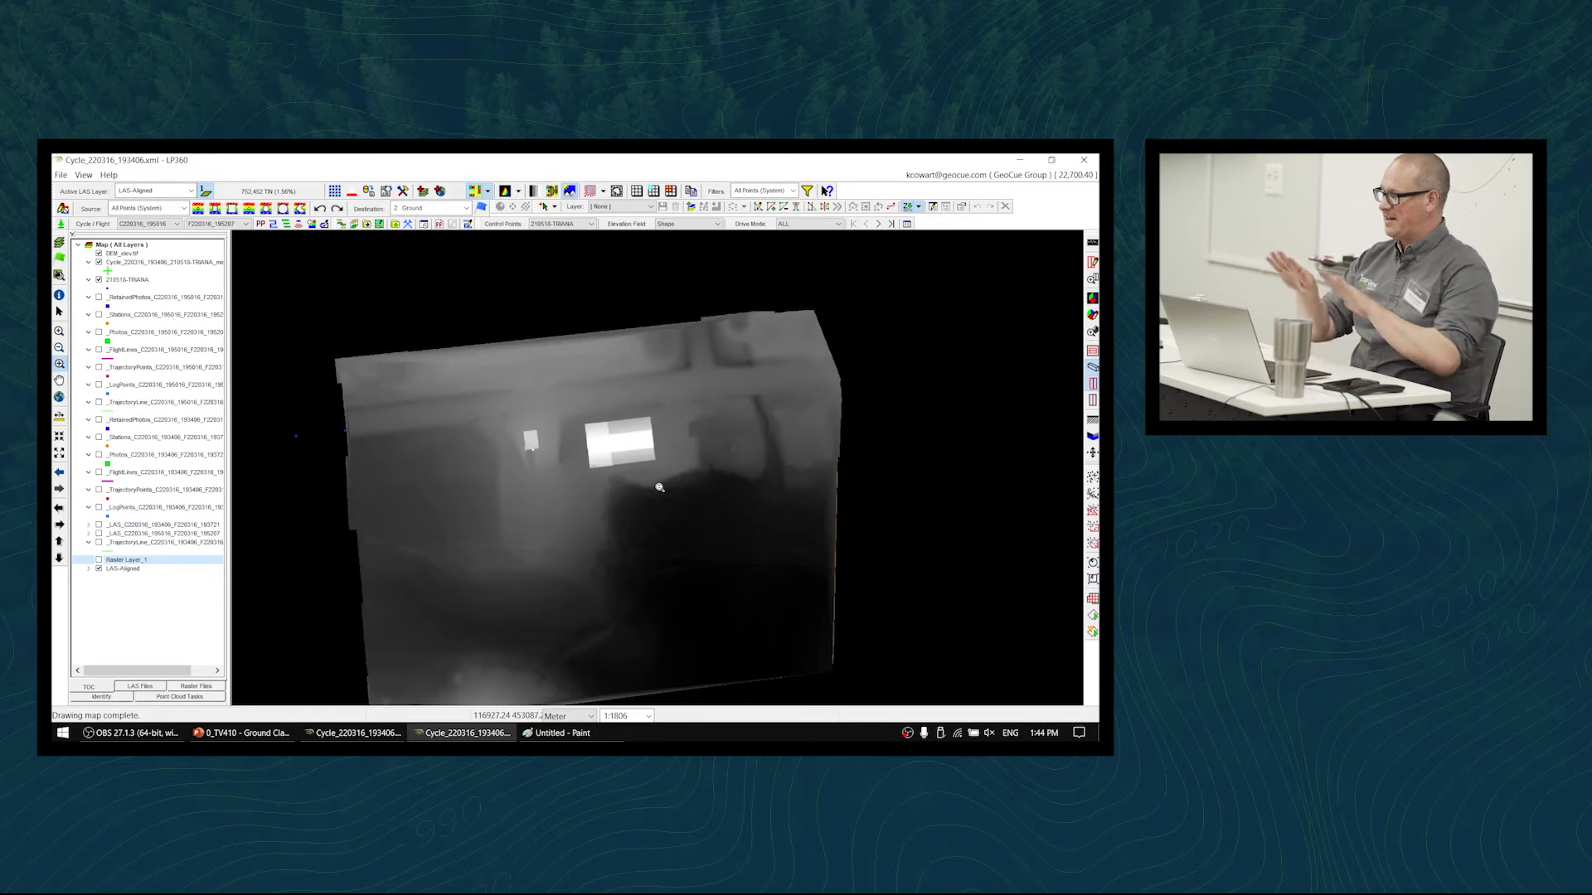
pyautogui.moveTo(661, 484); pyautogui.dragTo(668, 440, button='middle')
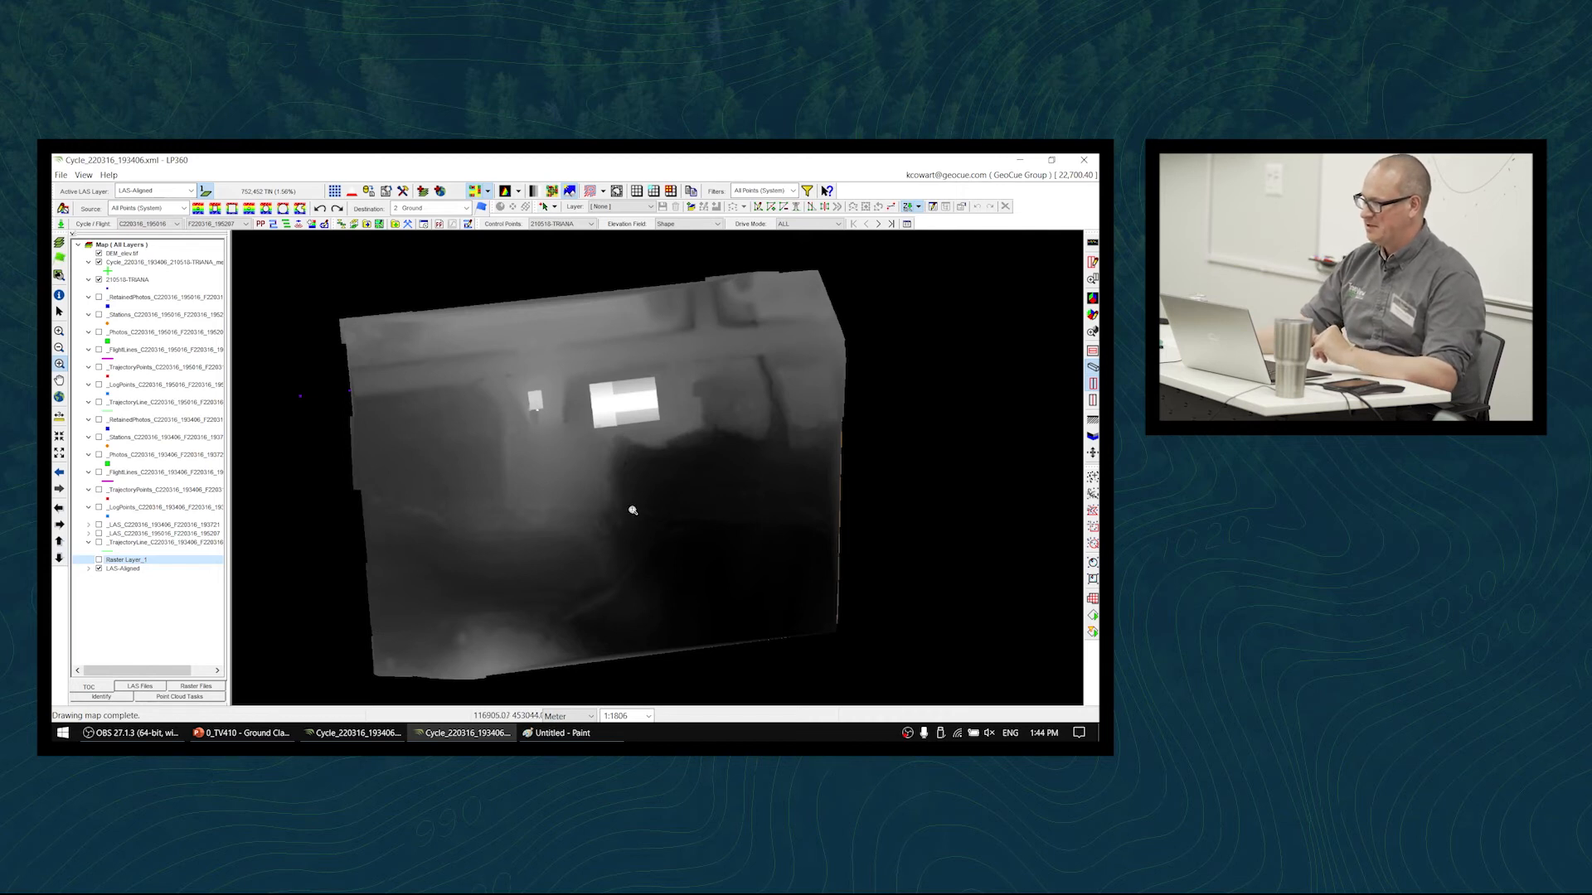
pyautogui.moveTo(632, 501); pyautogui.dragTo(639, 483, button='middle')
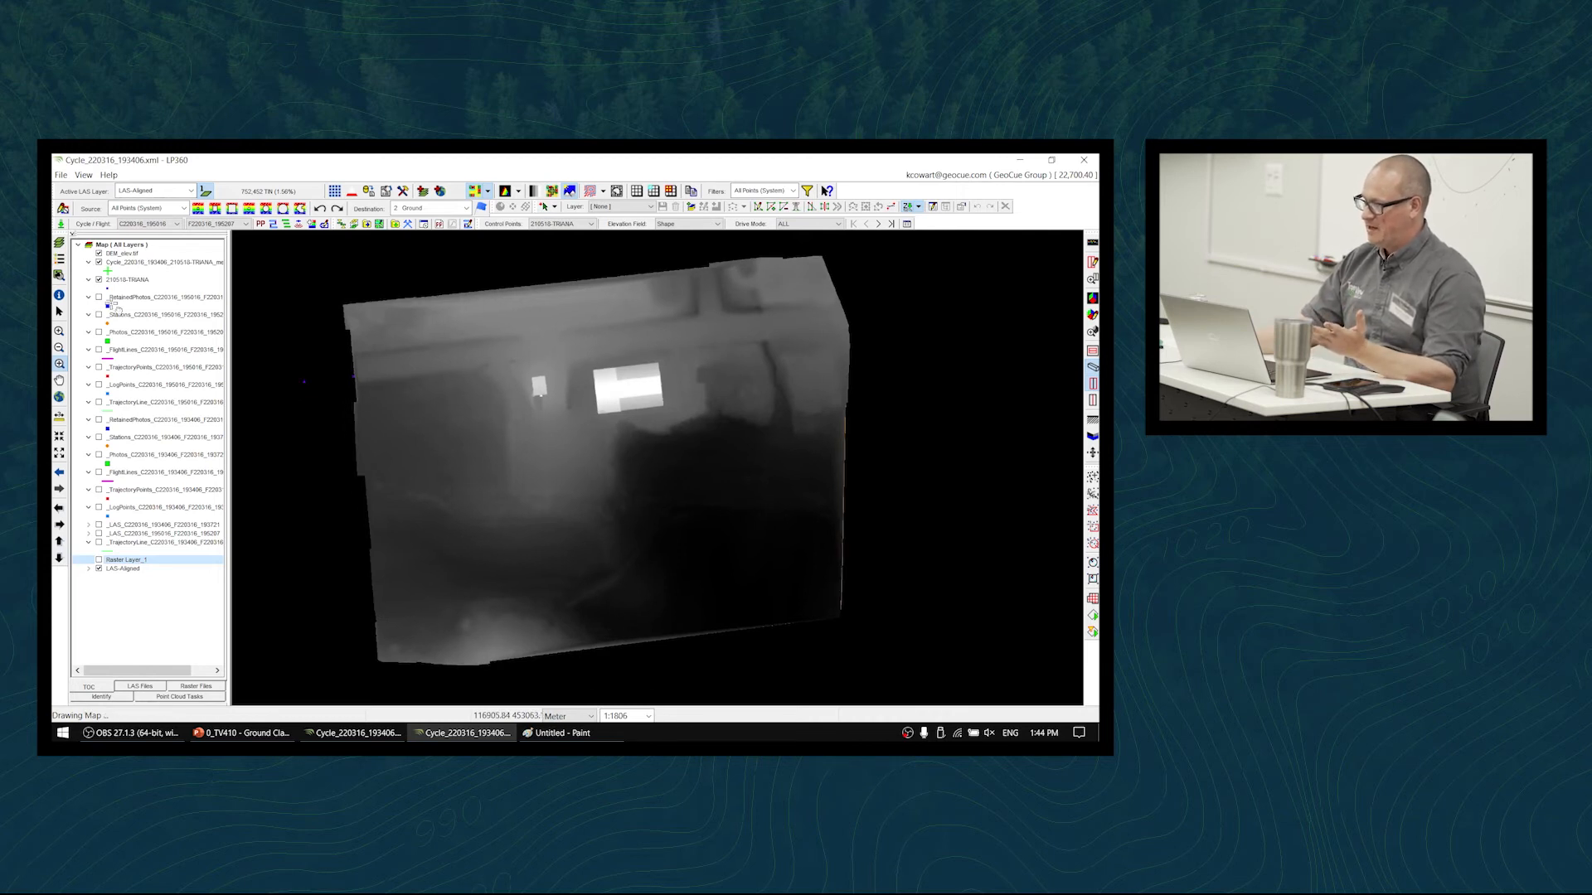
# - Draw a profile lengthwise across the main building and the parked cars beside it, and enlarge the profile view
pyautogui.scroll(3, 611, 368)
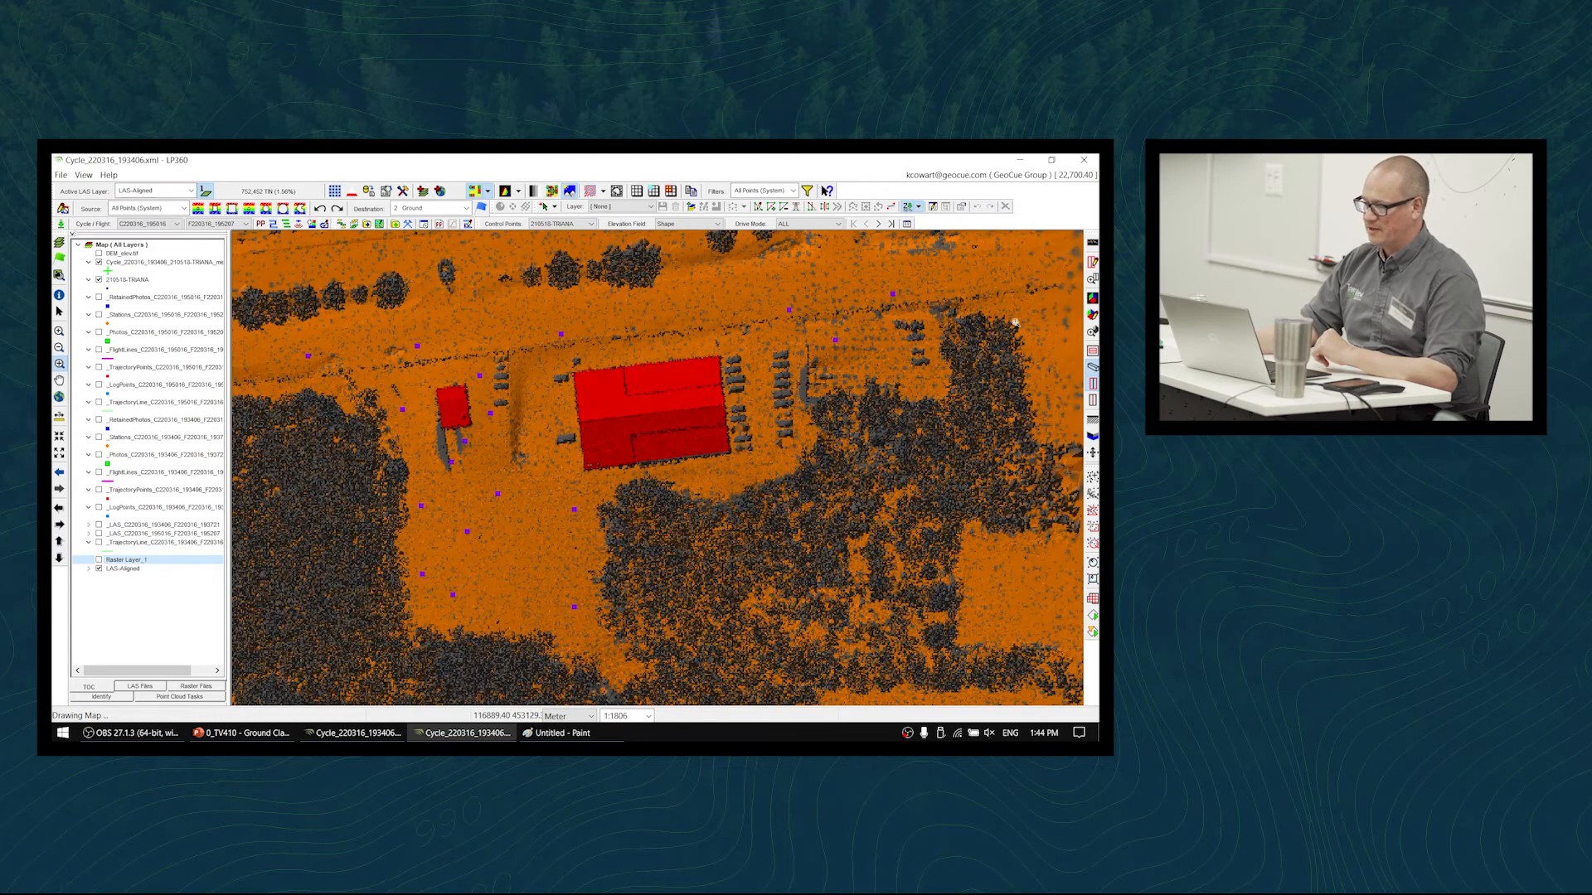
pyautogui.click(1093, 263)
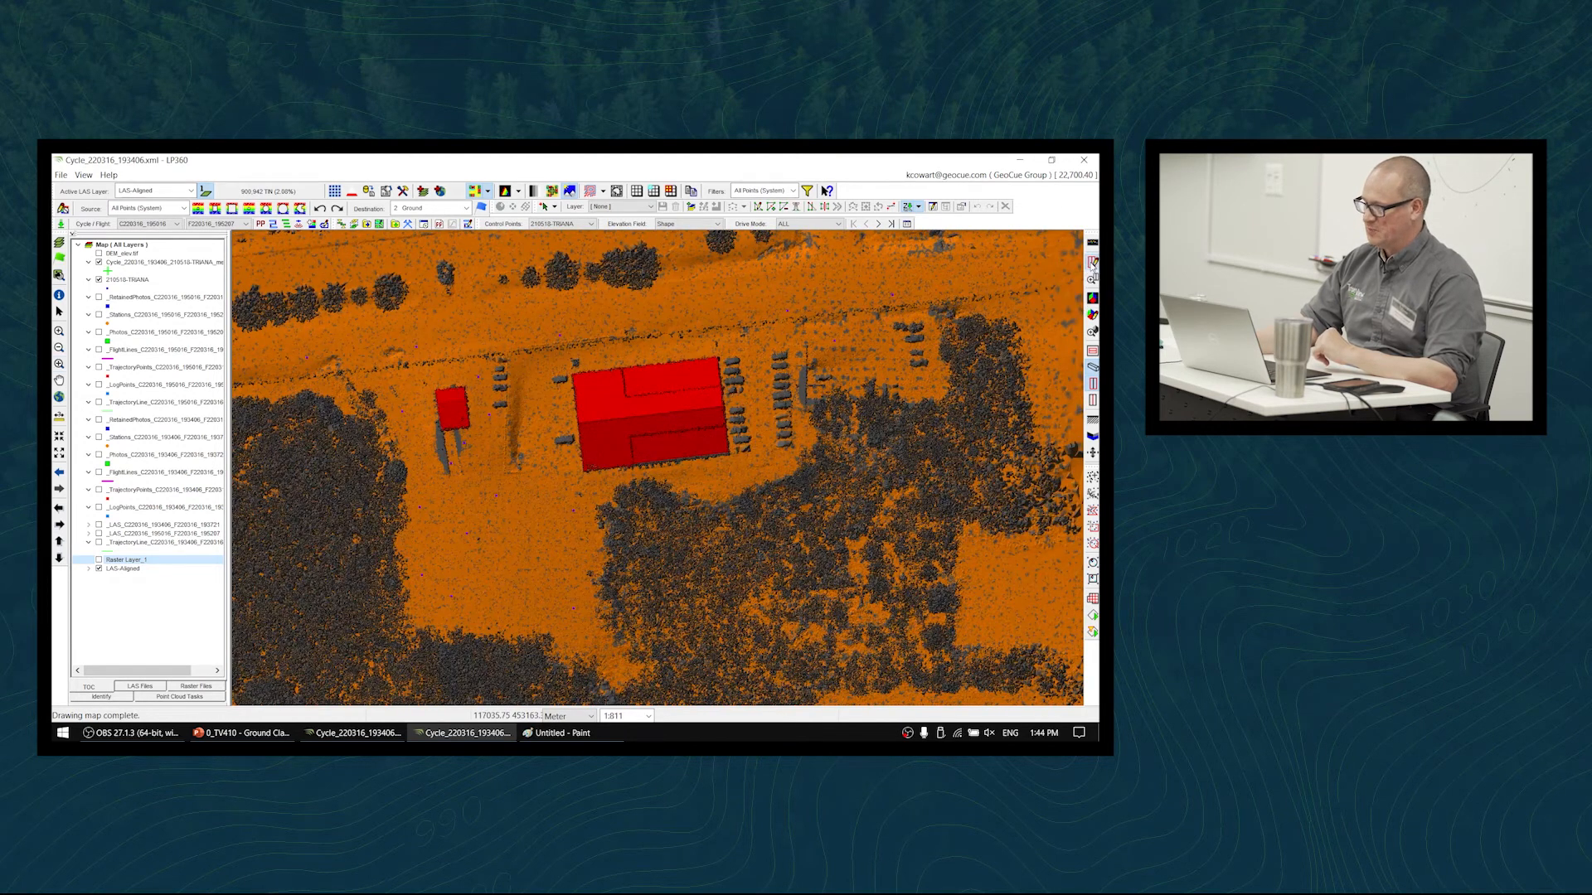
pyautogui.click(559, 411)
pyautogui.click(804, 388)
pyautogui.click(805, 375)
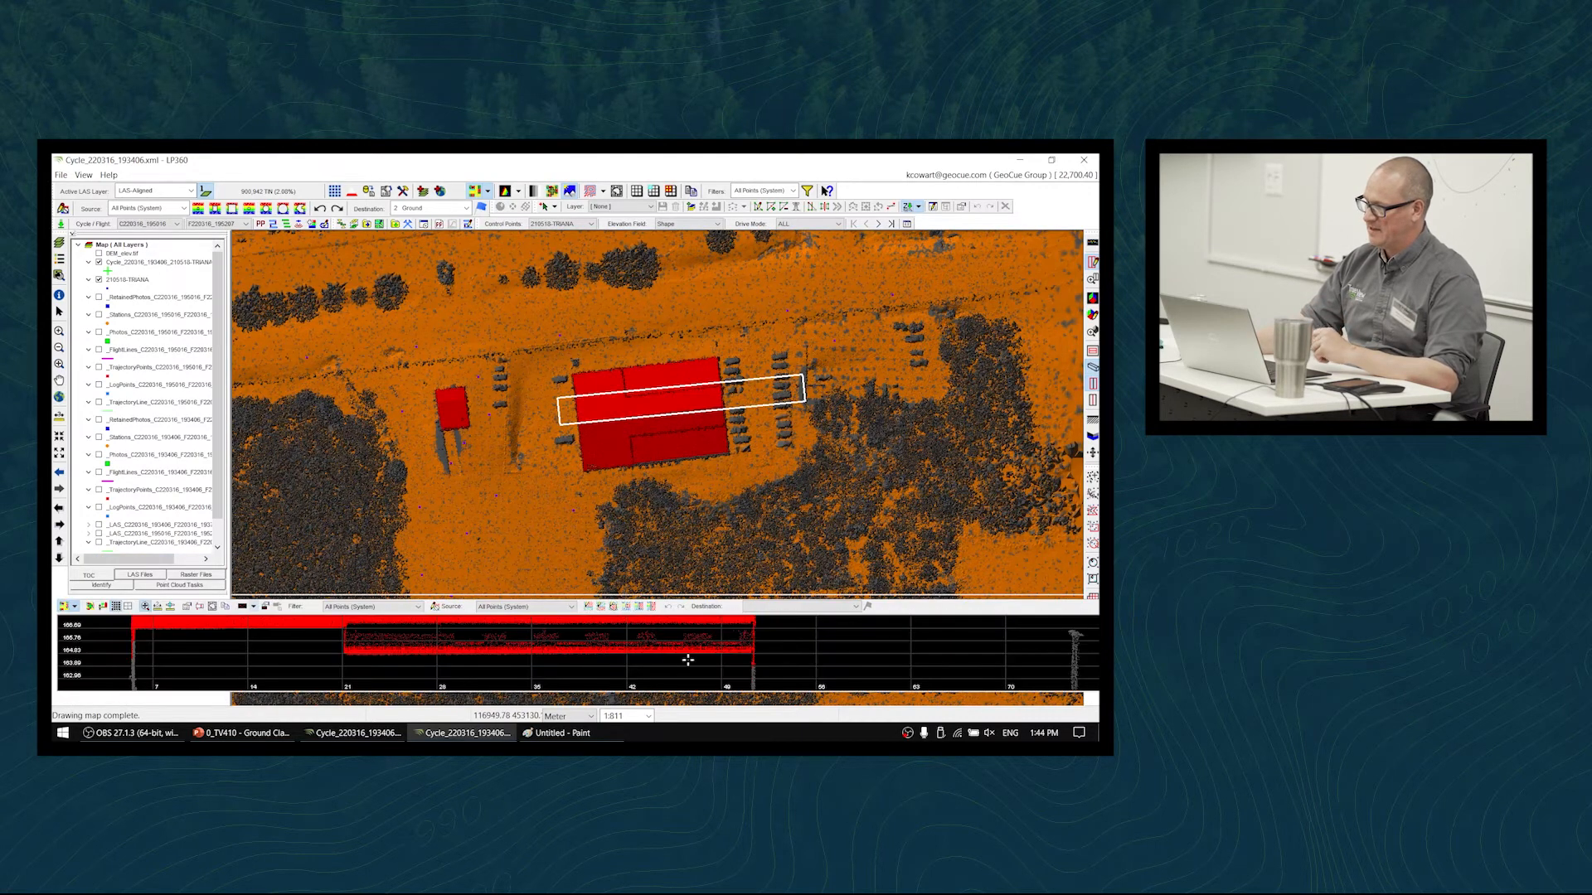
pyautogui.moveTo(552, 596); pyautogui.dragTo(586, 518)
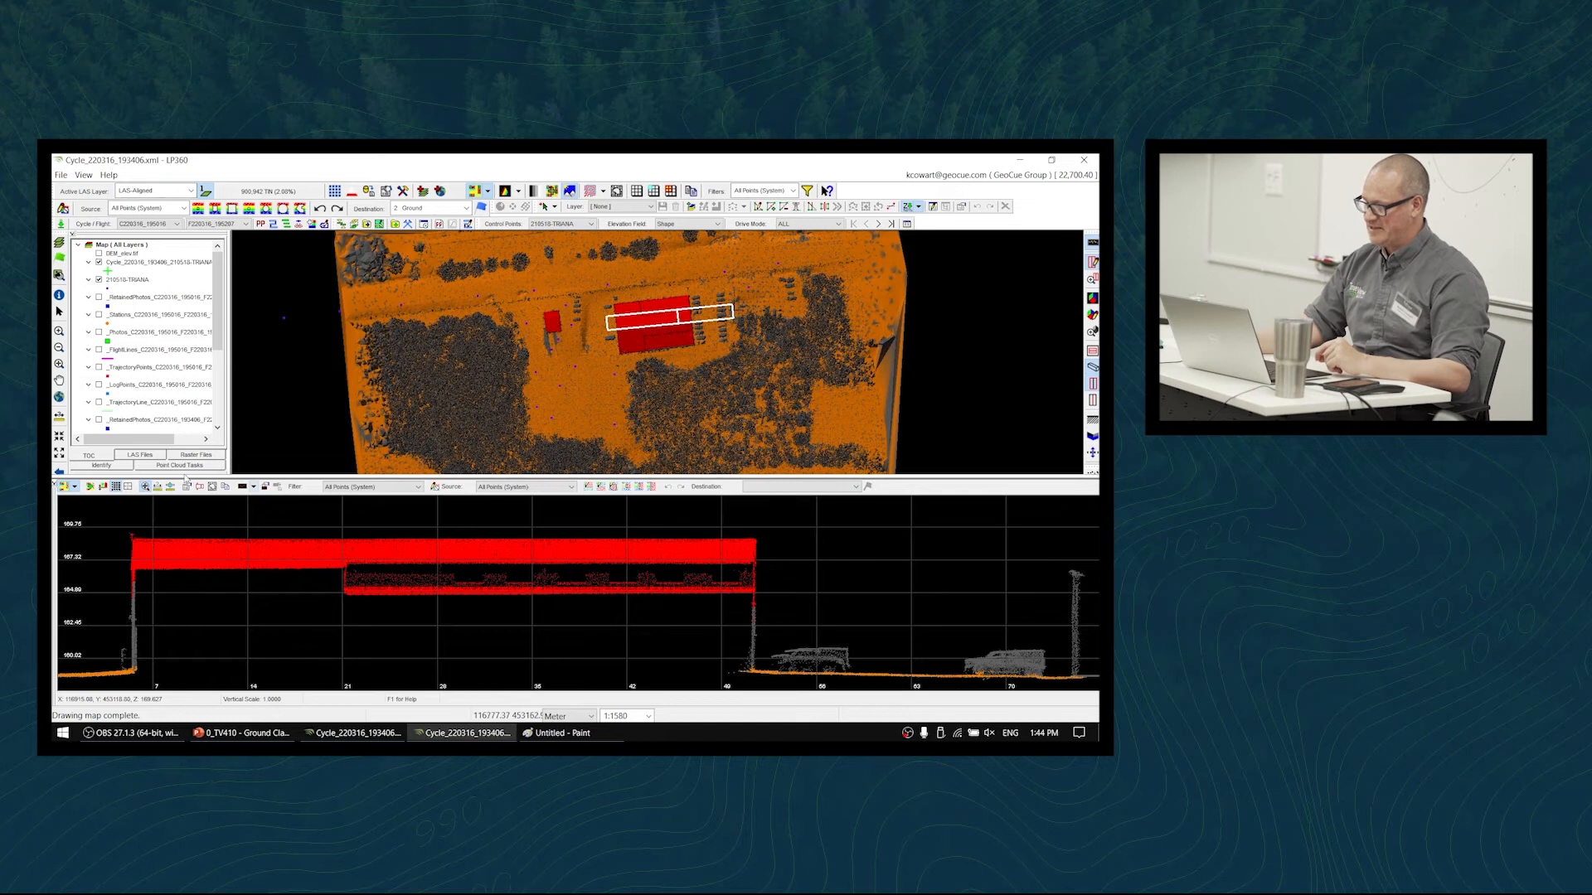
# - Display the orthomosaic Raster Layer_1 over the point cloud again and examine the main building's roof edge up close
pyautogui.scroll(-3, 110, 398)
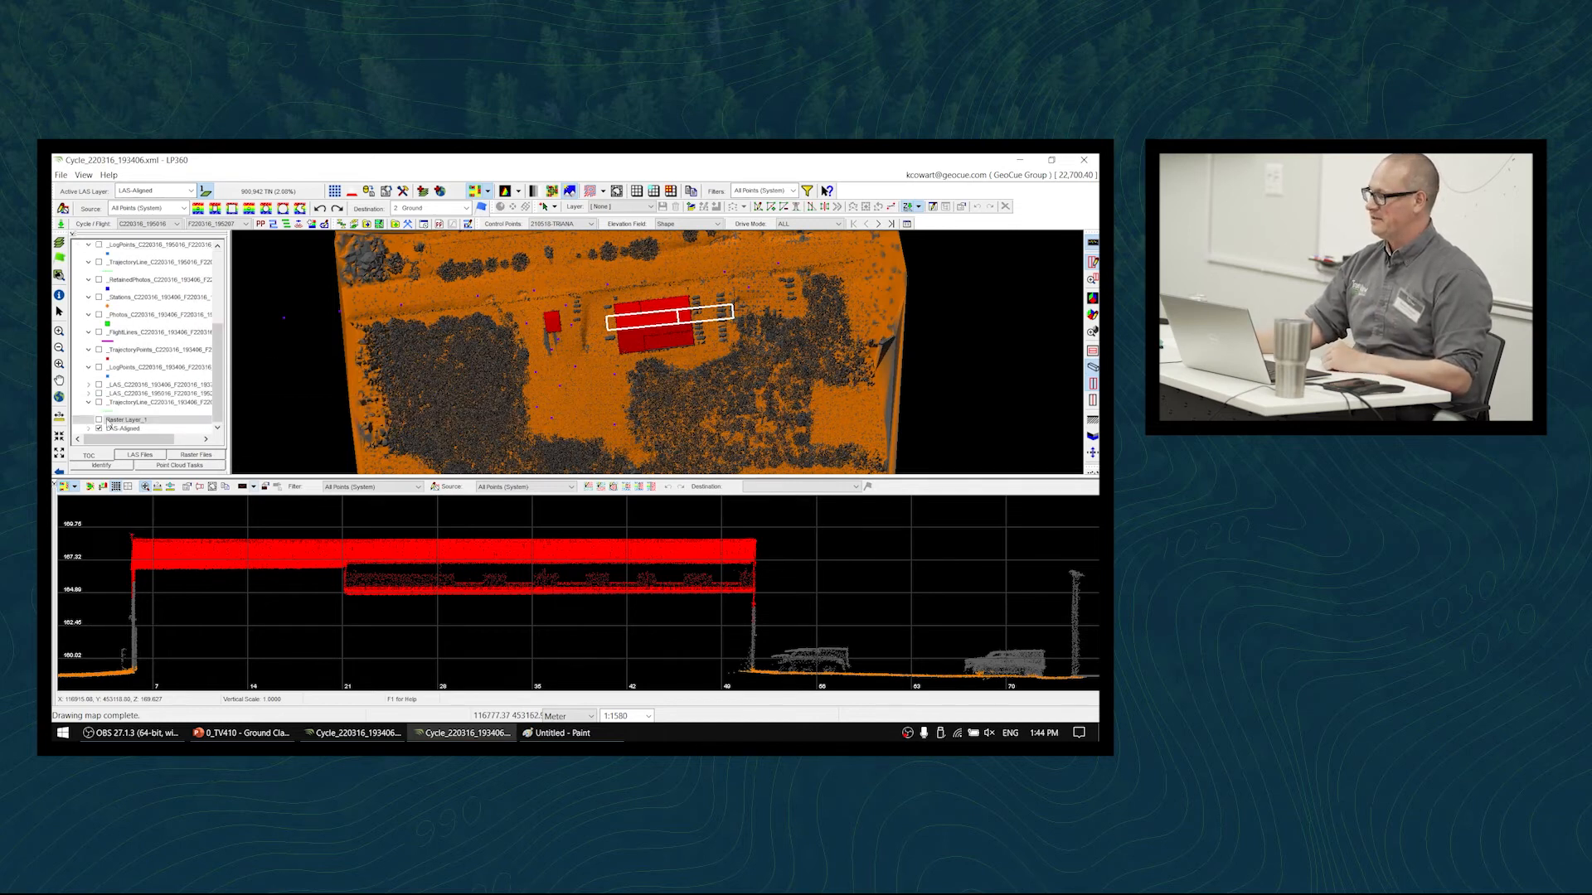
pyautogui.click(99, 419)
pyautogui.scroll(3, 680, 337)
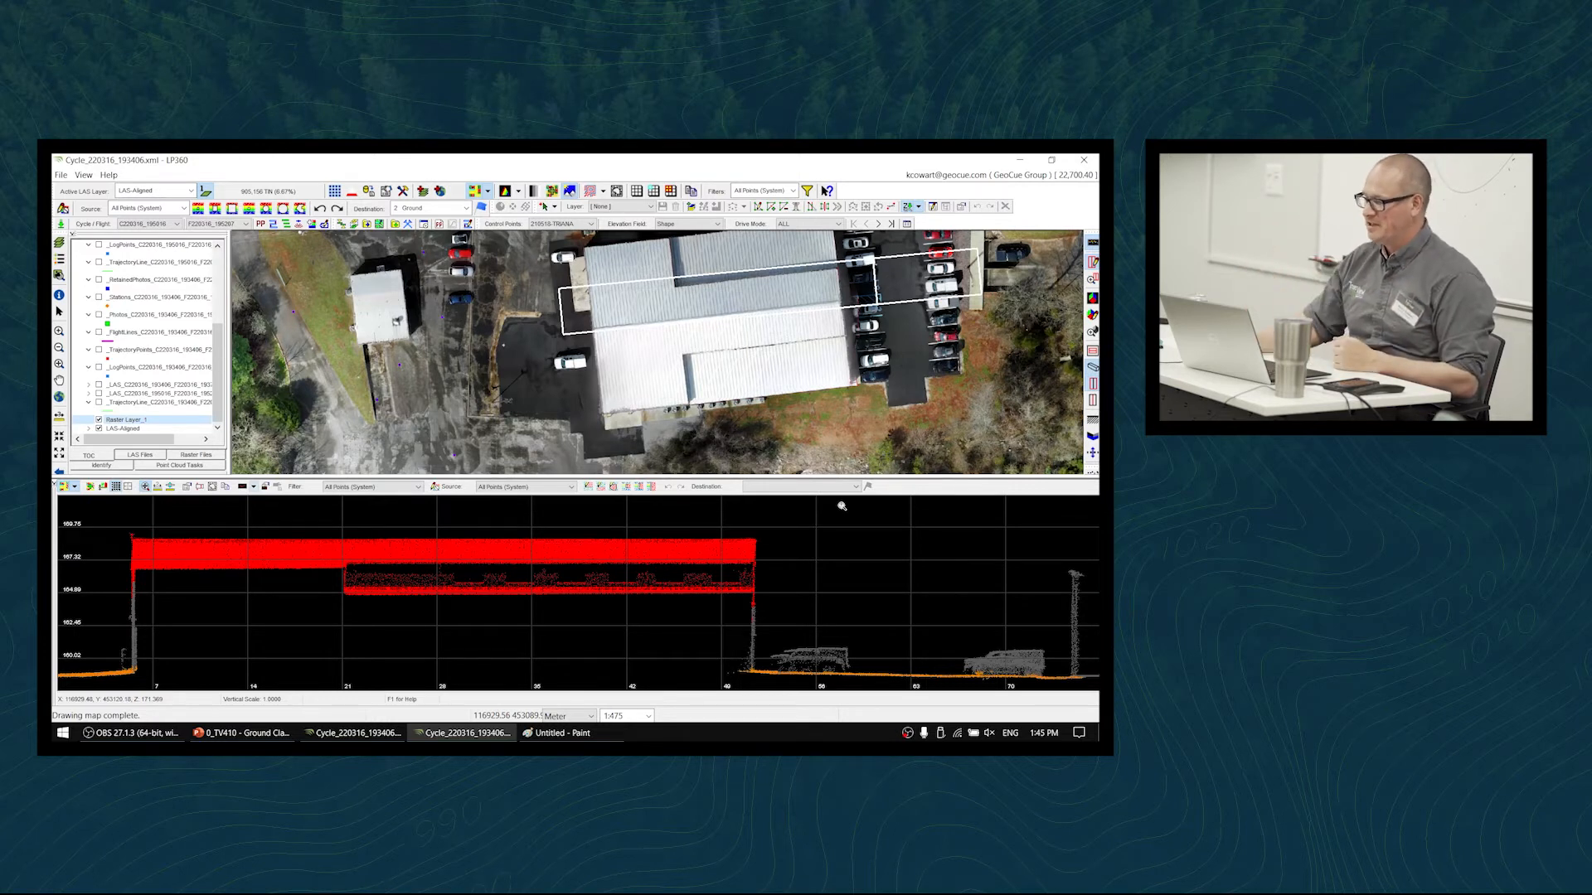
pyautogui.scroll(5, 617, 379)
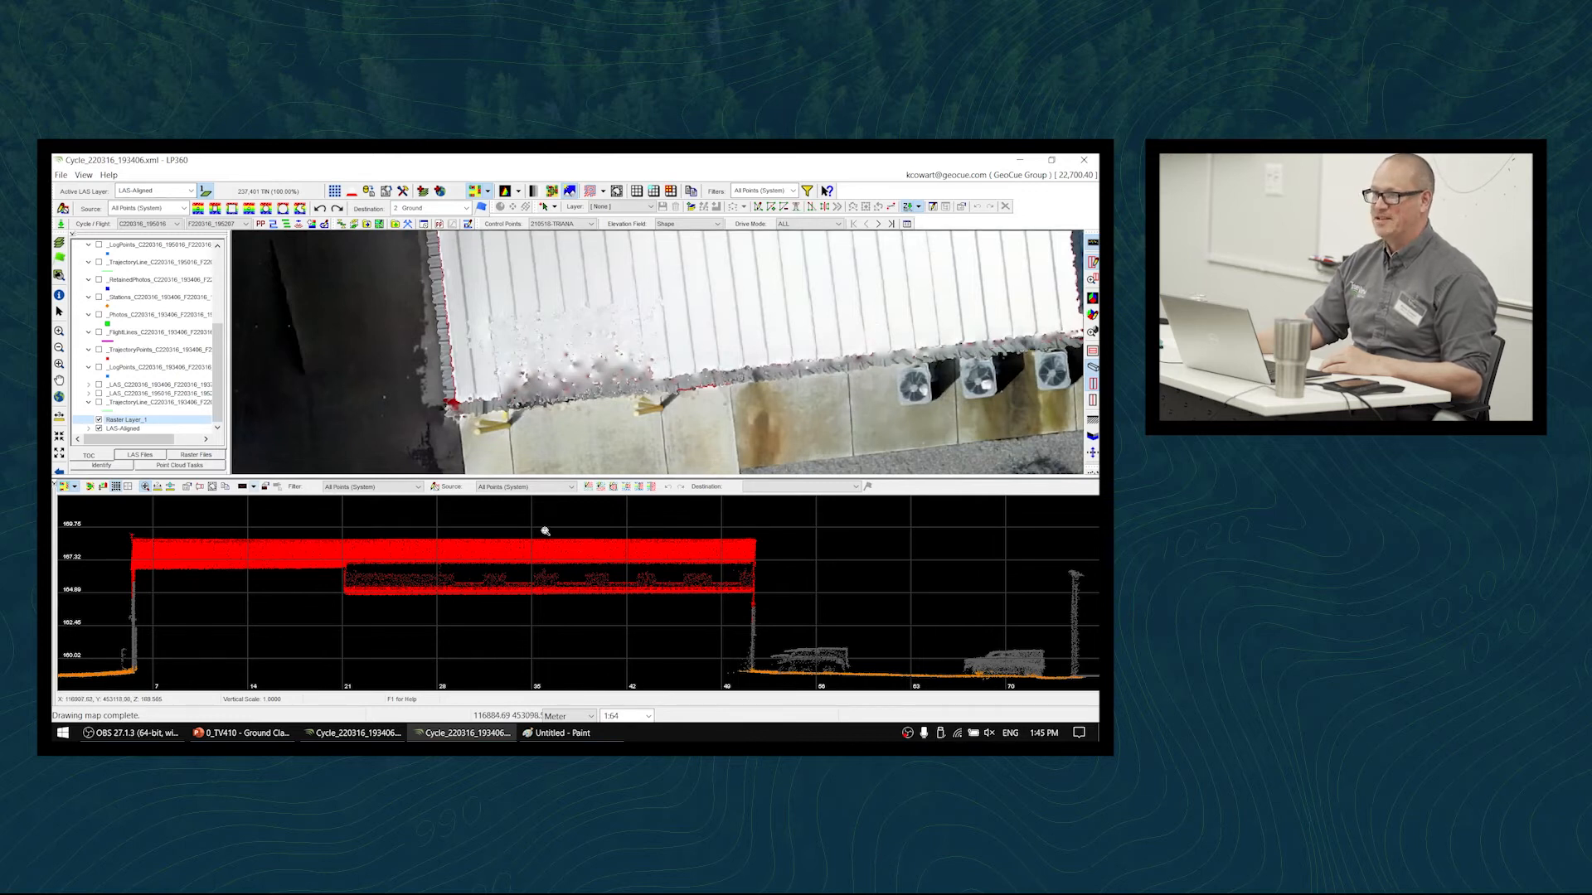
# - Draw a narrow profile across the main building's roof edge and extend it onto the ground beyond
pyautogui.click(543, 265)
pyautogui.click(564, 460)
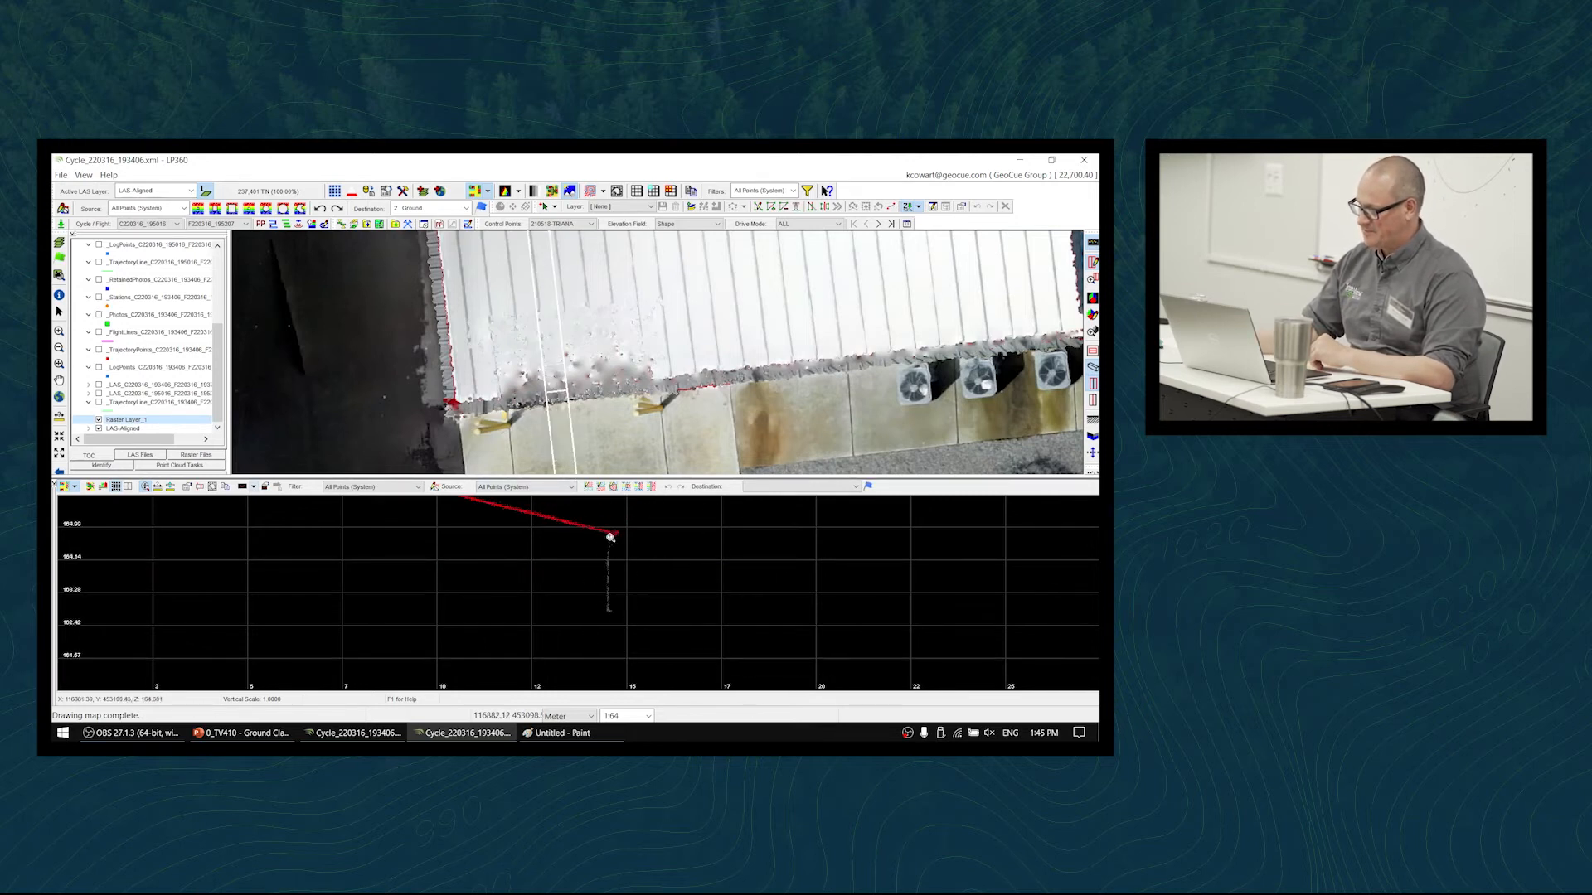
pyautogui.click(622, 605)
pyautogui.scroll(-3, 637, 591)
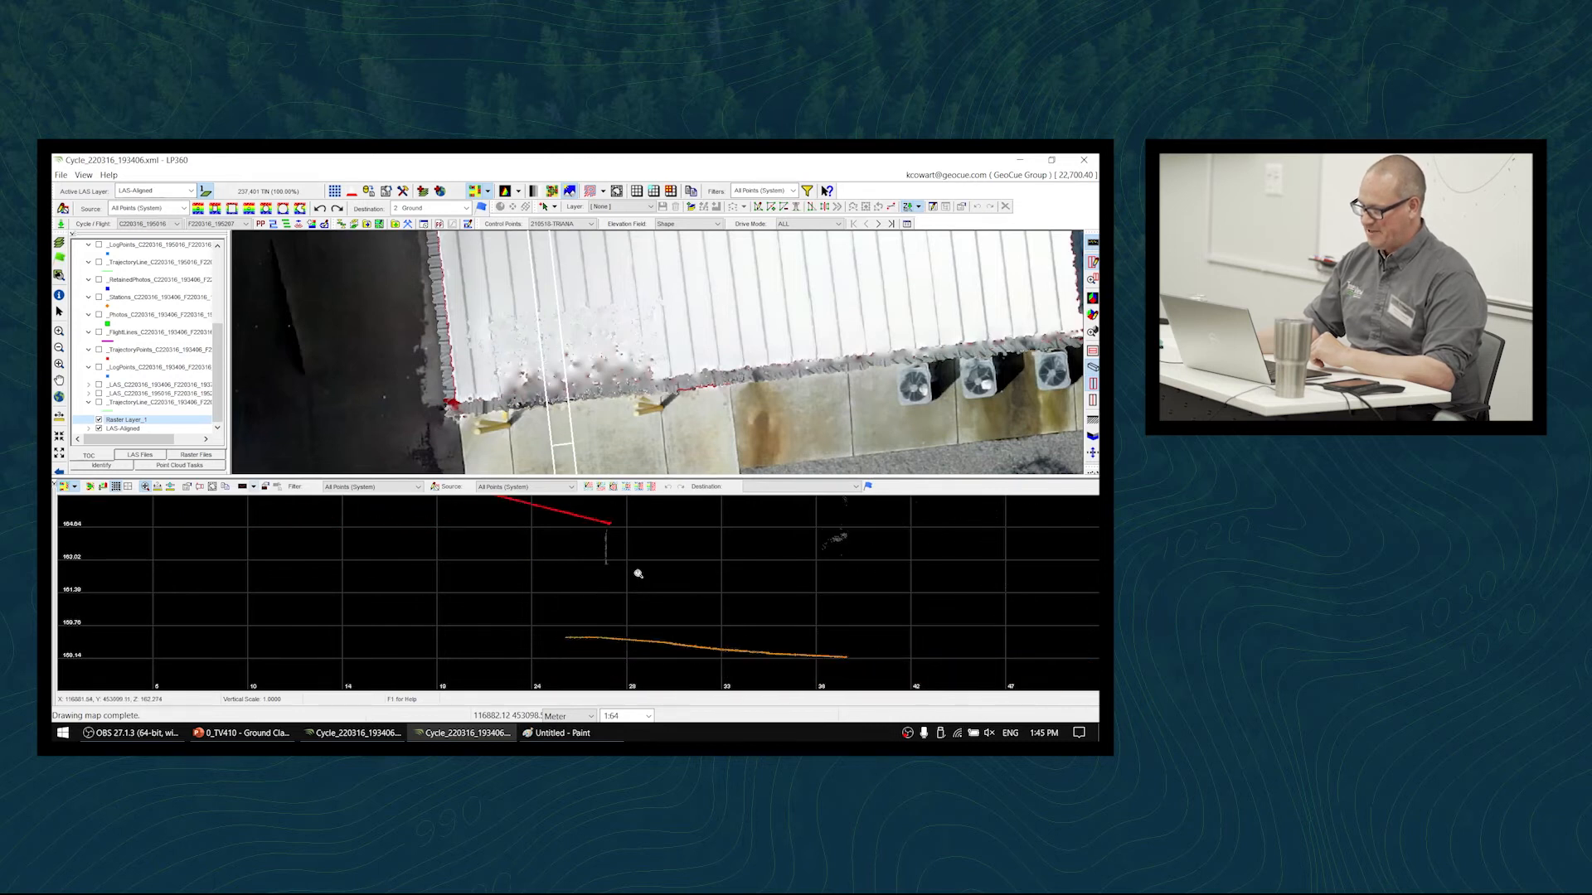
pyautogui.moveTo(639, 579); pyautogui.dragTo(639, 591, button='middle')
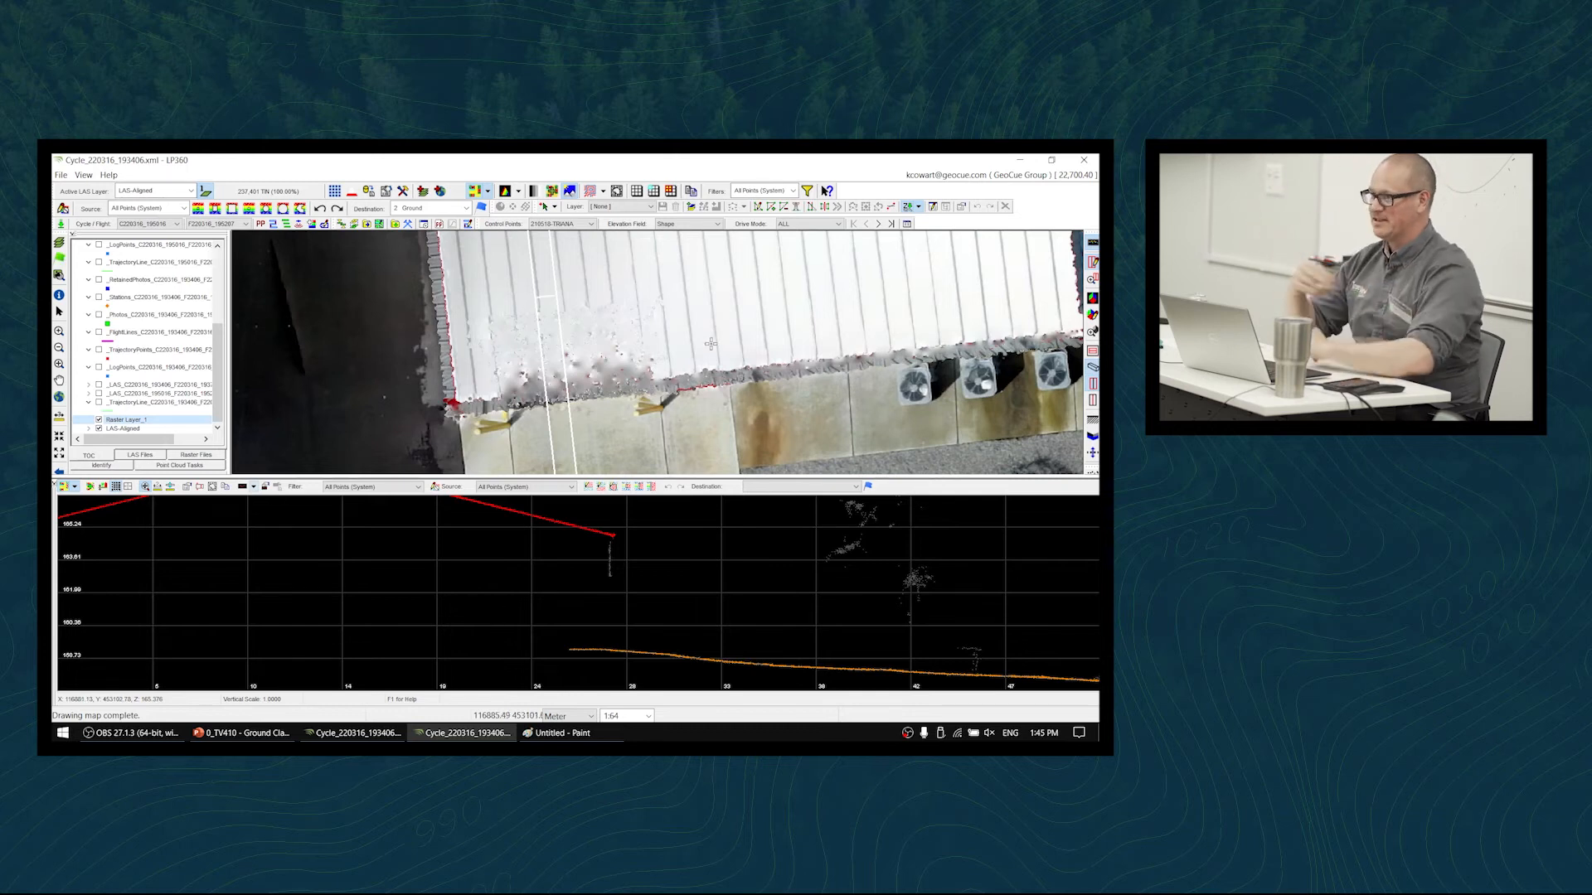
# - Step the profile along the building's edge past the air-conditioning units and compare the roof, wall and ground points on both sides
pyautogui.press('Up')
pyautogui.press('Up')
pyautogui.press('Up')
pyautogui.press('Up')
pyautogui.press('Up')
pyautogui.press('Up')
pyautogui.press('Up')
pyautogui.press('Up')
pyautogui.press('Up')
pyautogui.press('Up')
pyautogui.press('Up')
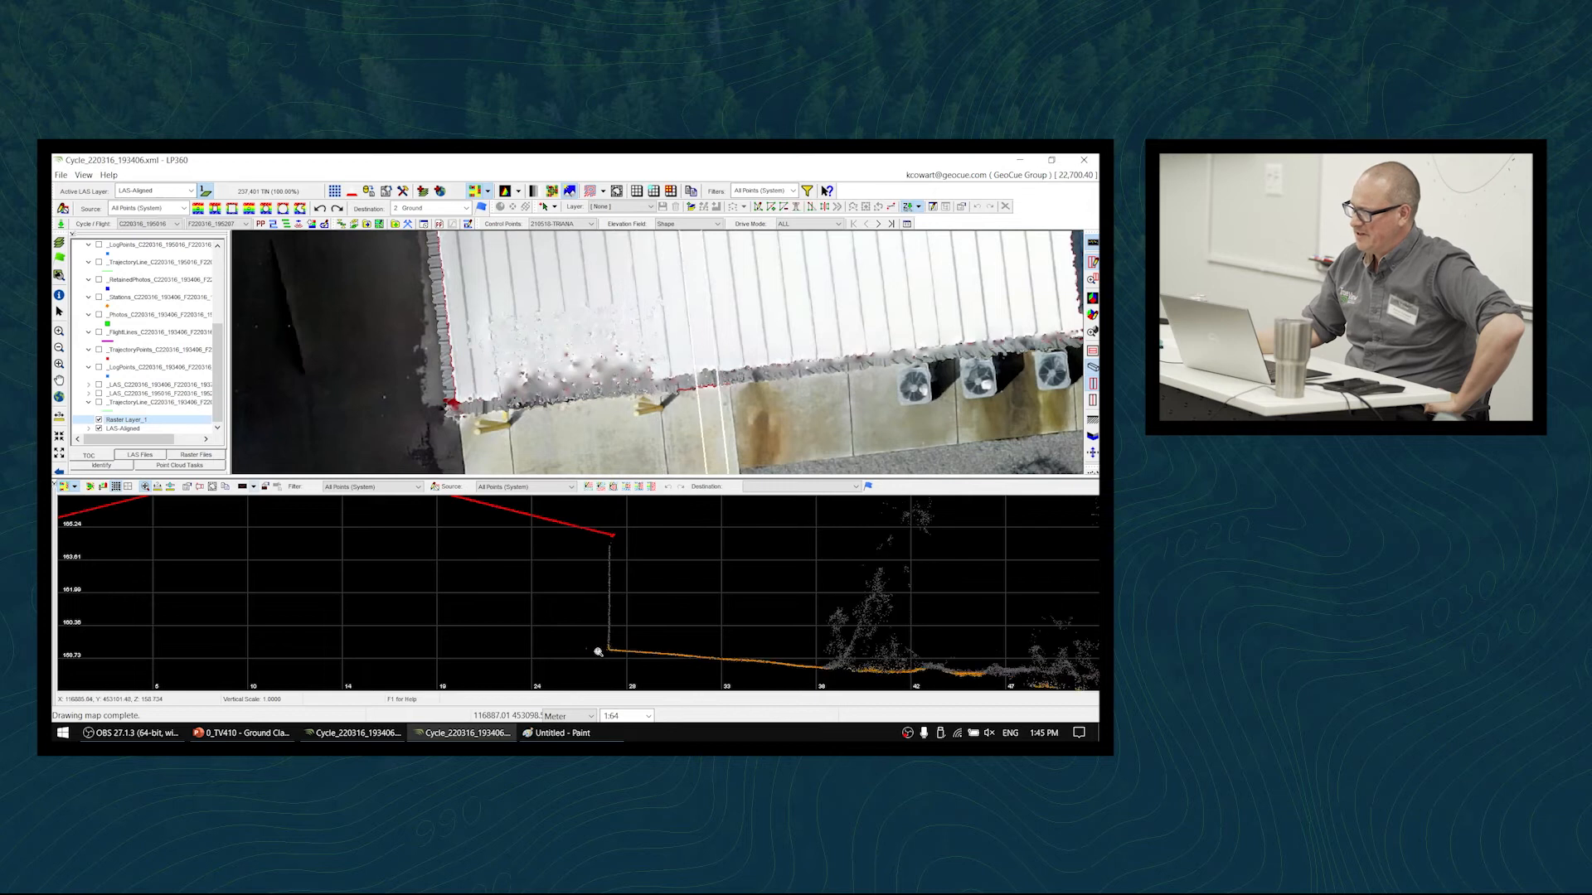
pyautogui.press('Up')
pyautogui.press('Up')
pyautogui.press('Up')
pyautogui.press('Up')
pyautogui.press('Up')
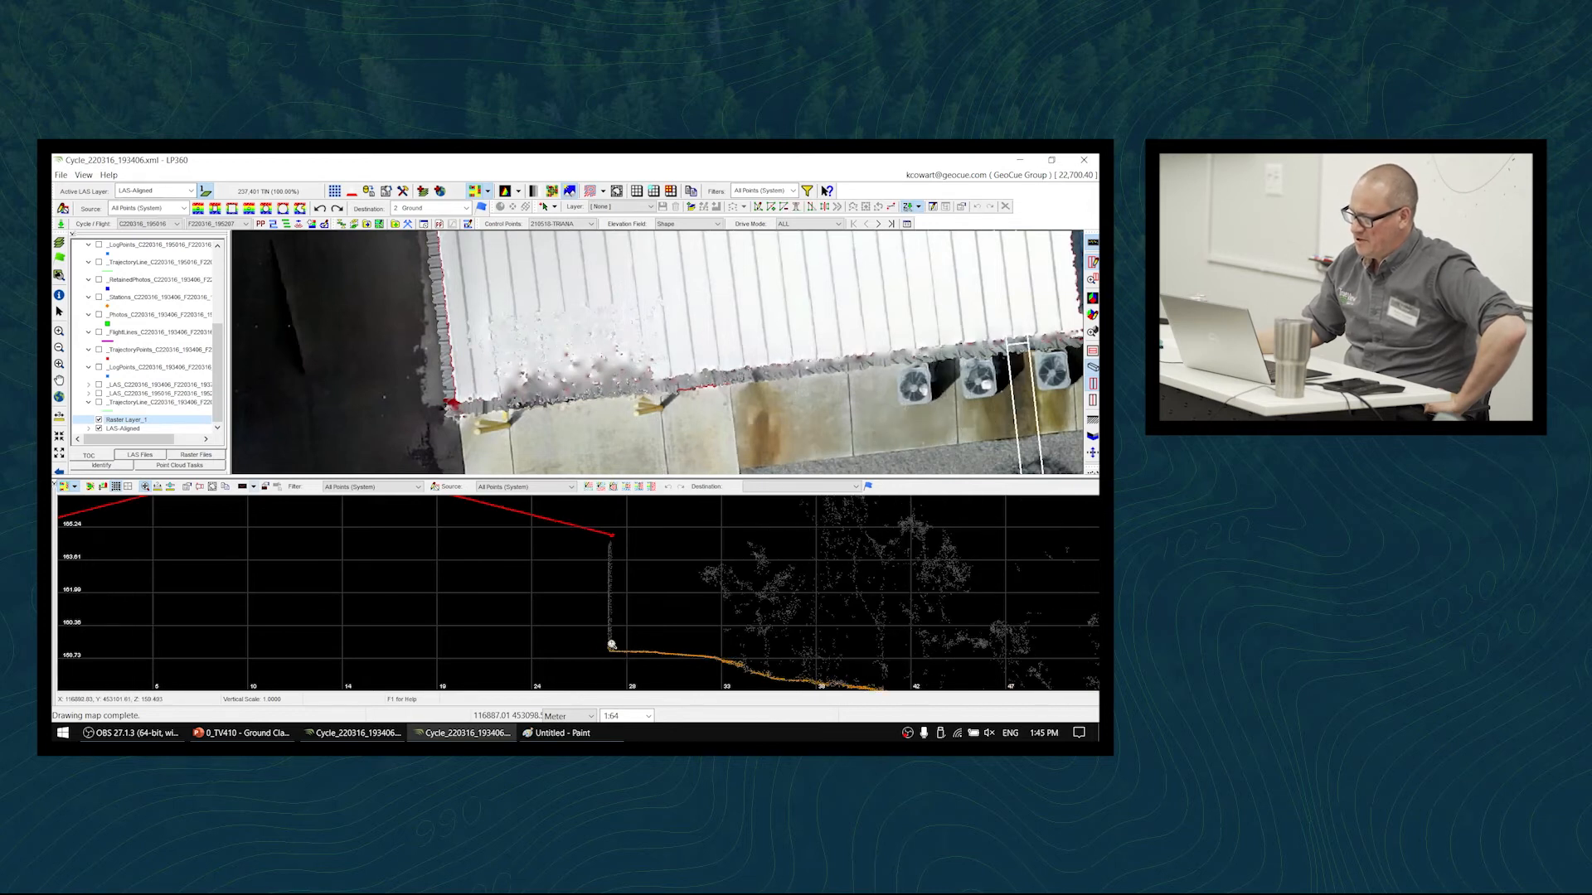
pyautogui.press('Up')
pyautogui.press('Up')
pyautogui.press('Up')
pyautogui.press('Up')
pyautogui.press('Up')
pyautogui.press('Up')
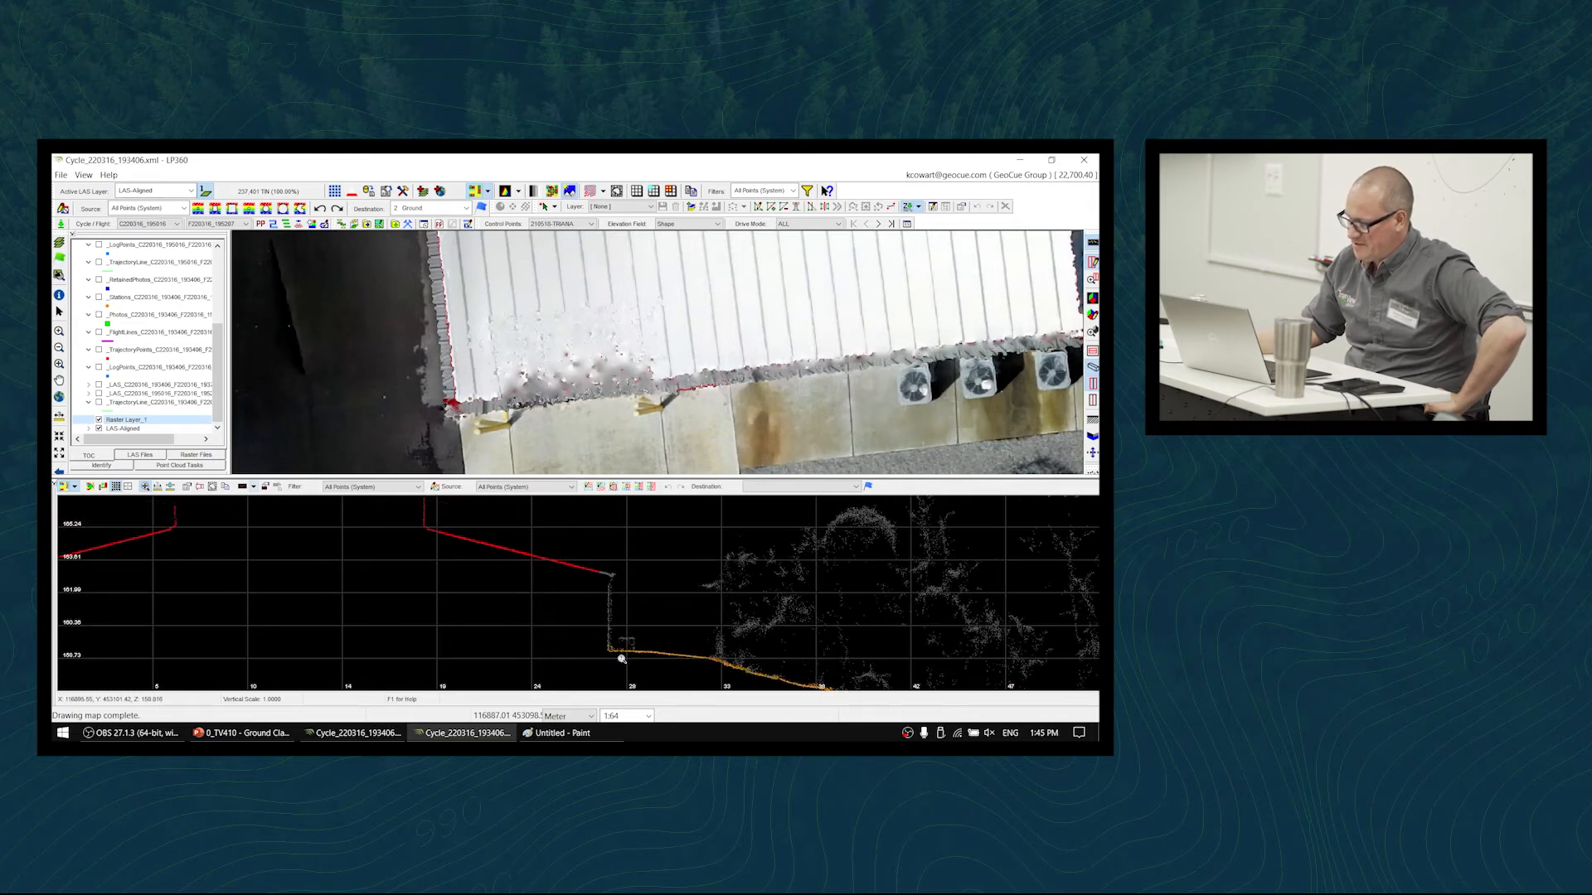
pyautogui.press('Down')
pyautogui.press('Down')
pyautogui.press('Down')
pyautogui.press('Down')
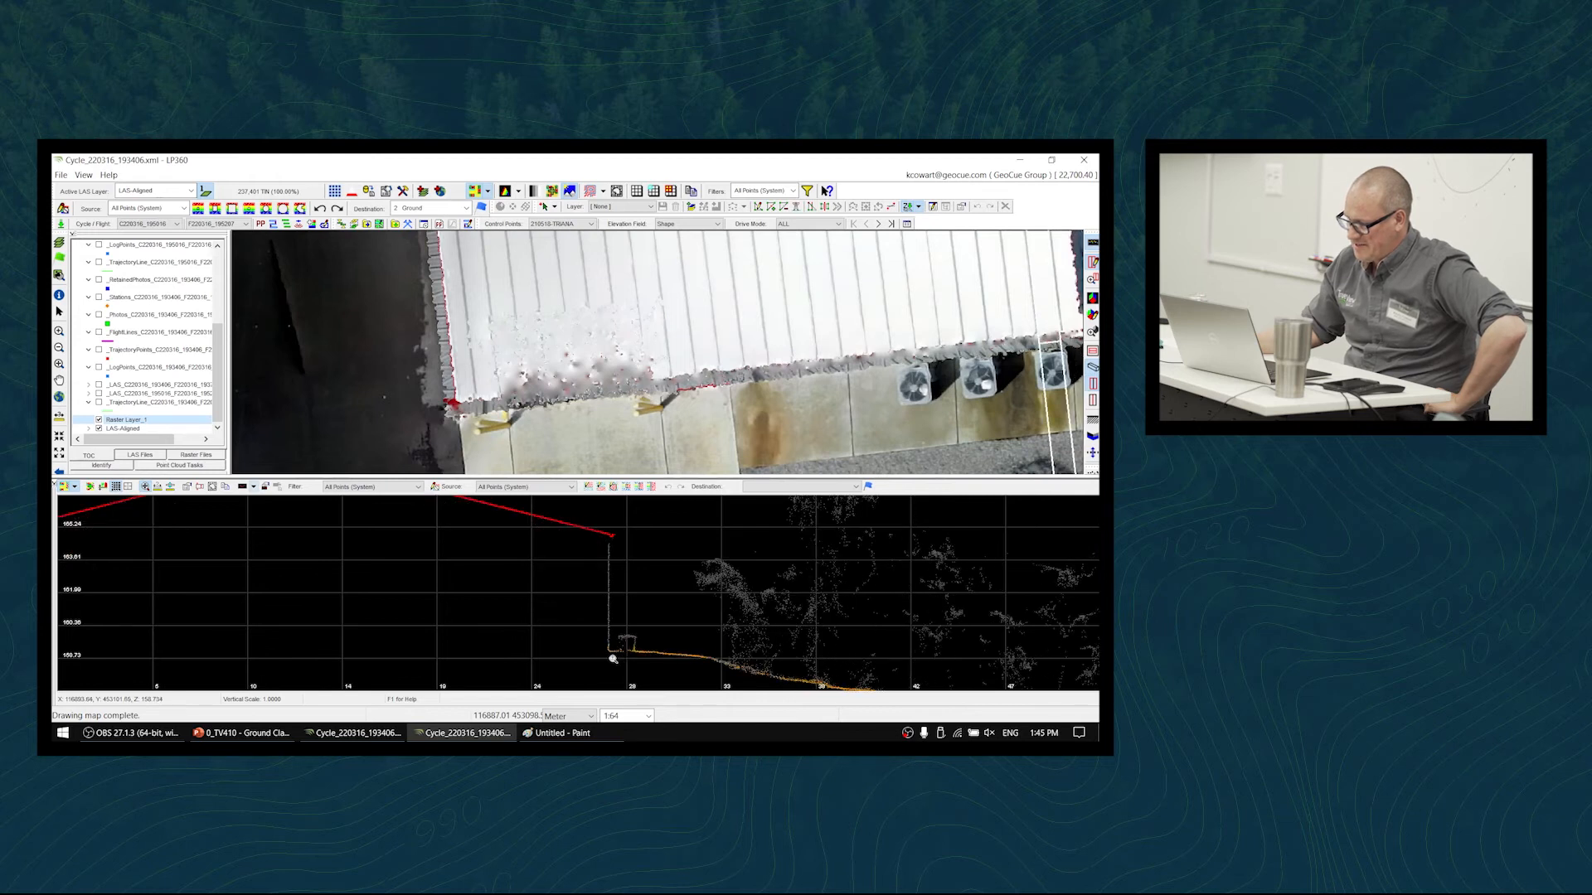
pyautogui.moveTo(444, 611); pyautogui.dragTo(843, 593, button='middle')
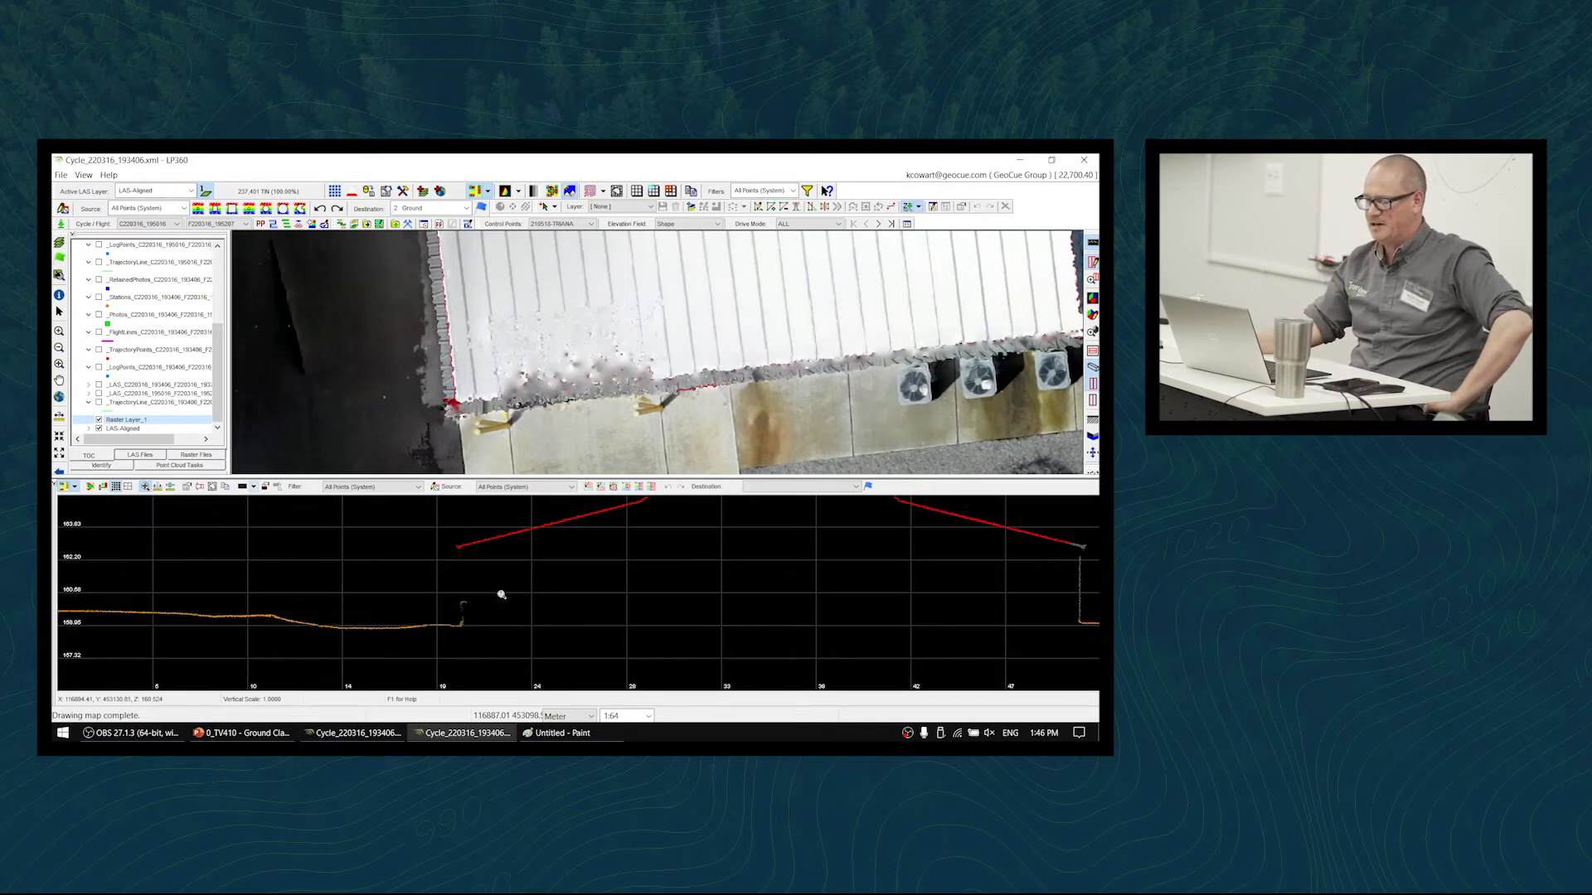
pyautogui.scroll(-3, 741, 566)
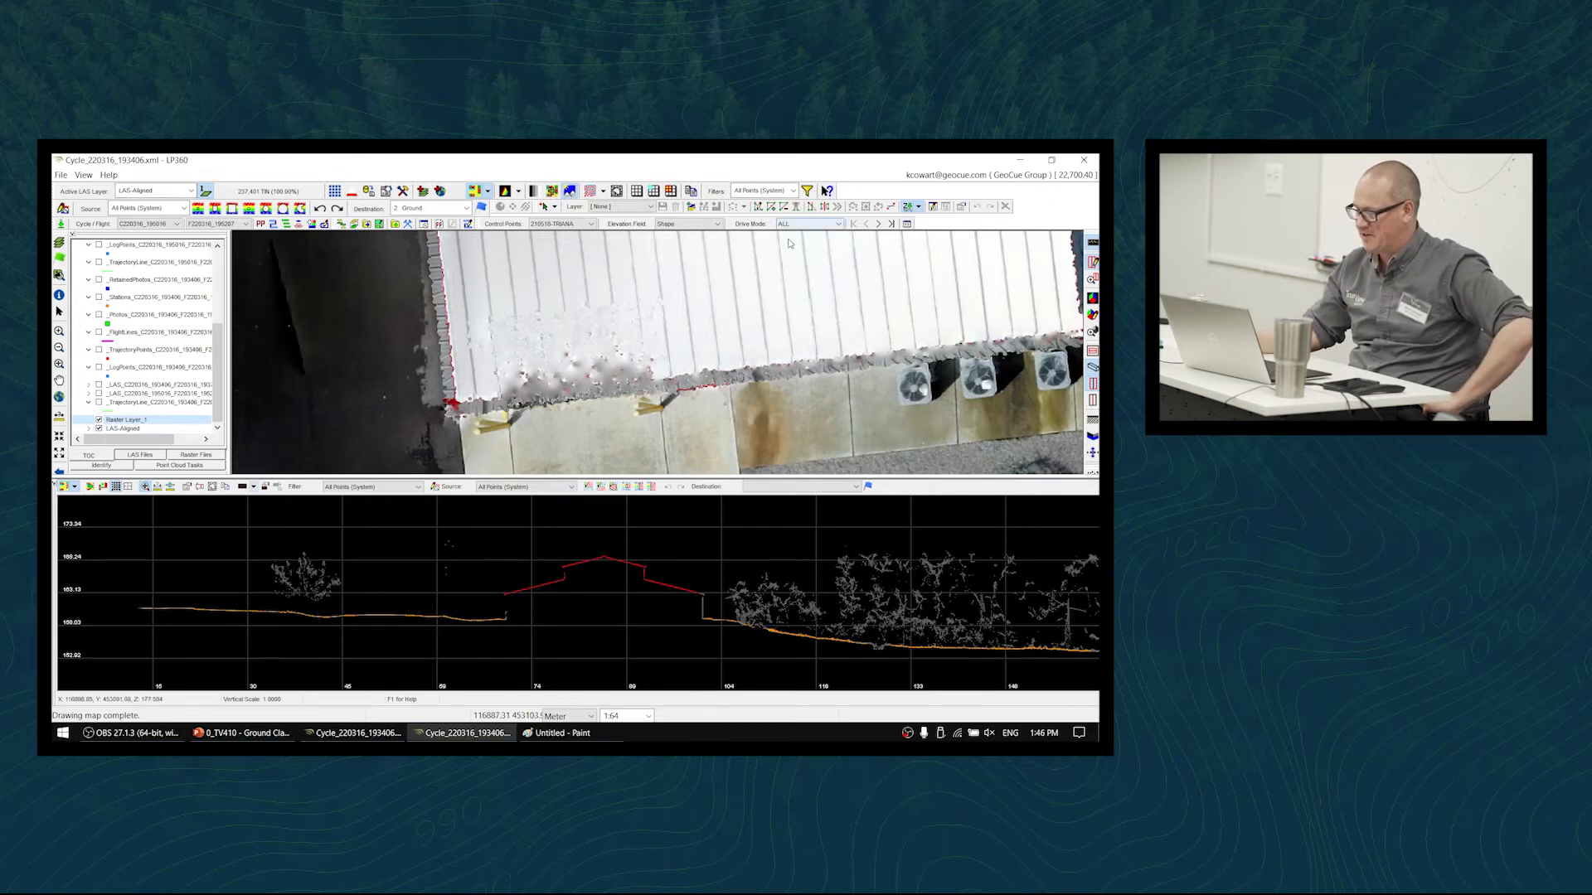
# - Hide the orthomosaic Raster Layer_1 so the map shows the classified LAS-Aligned points over the whole site
pyautogui.scroll(-5, 557, 302)
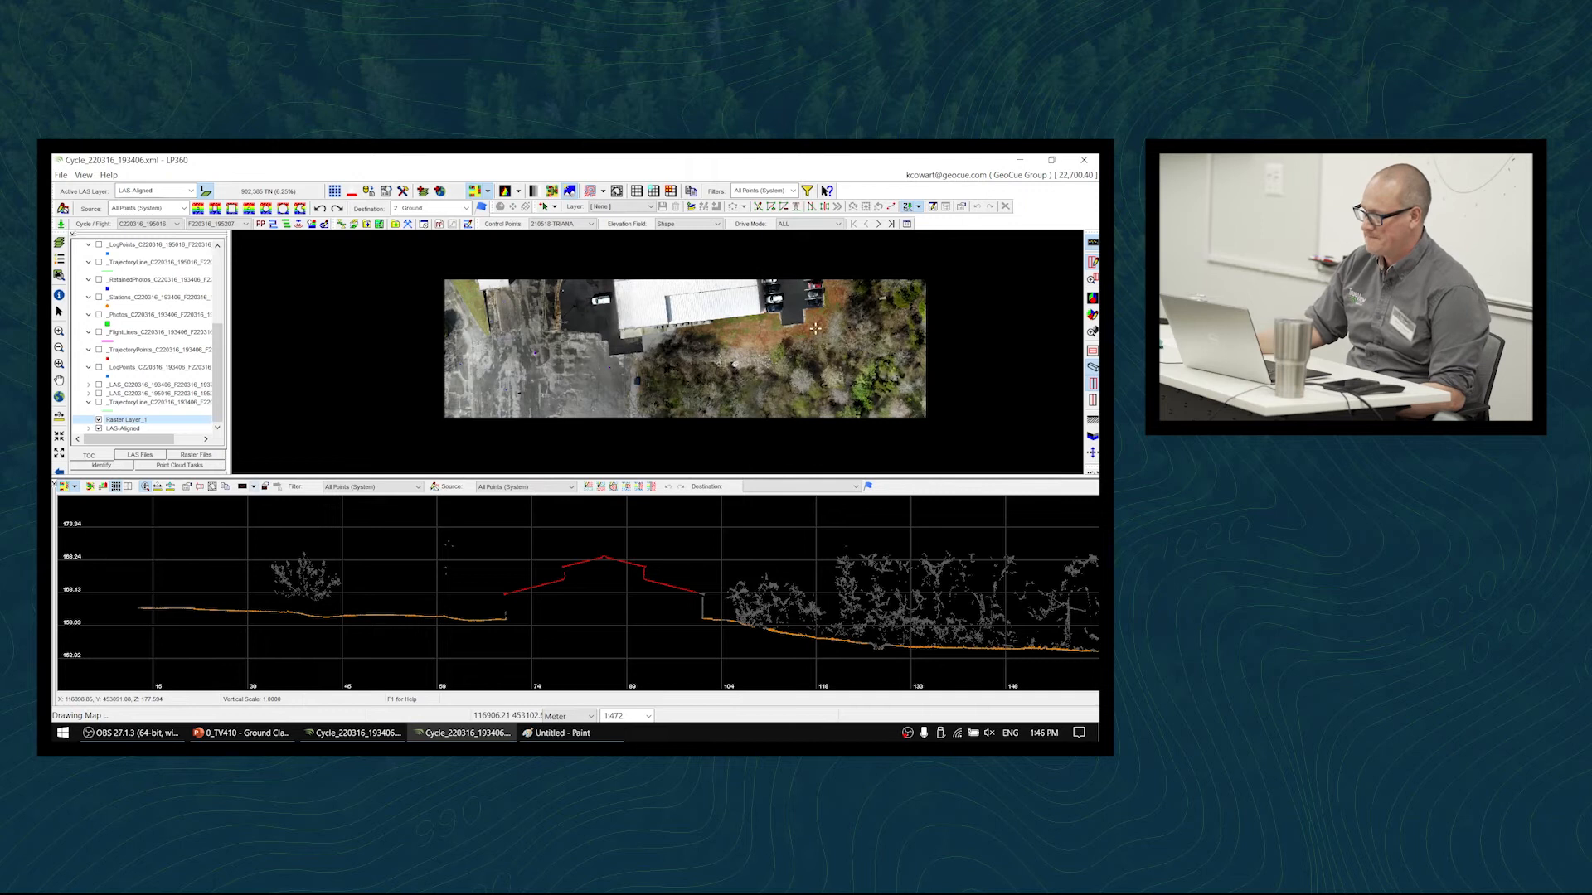
pyautogui.scroll(-2, 786, 303)
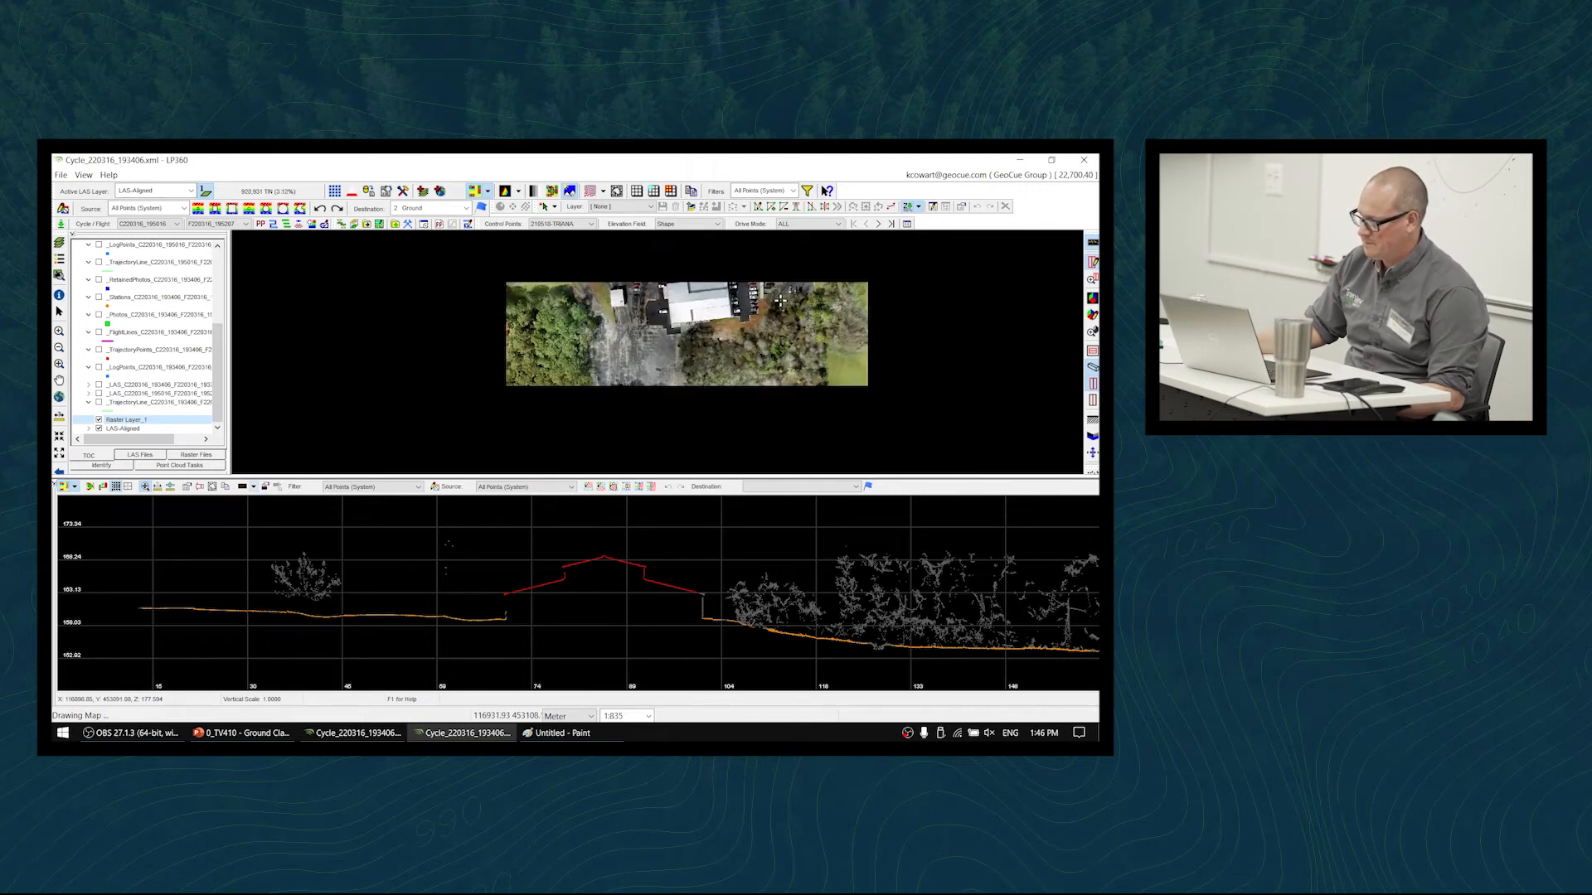
pyautogui.scroll(-3, 784, 304)
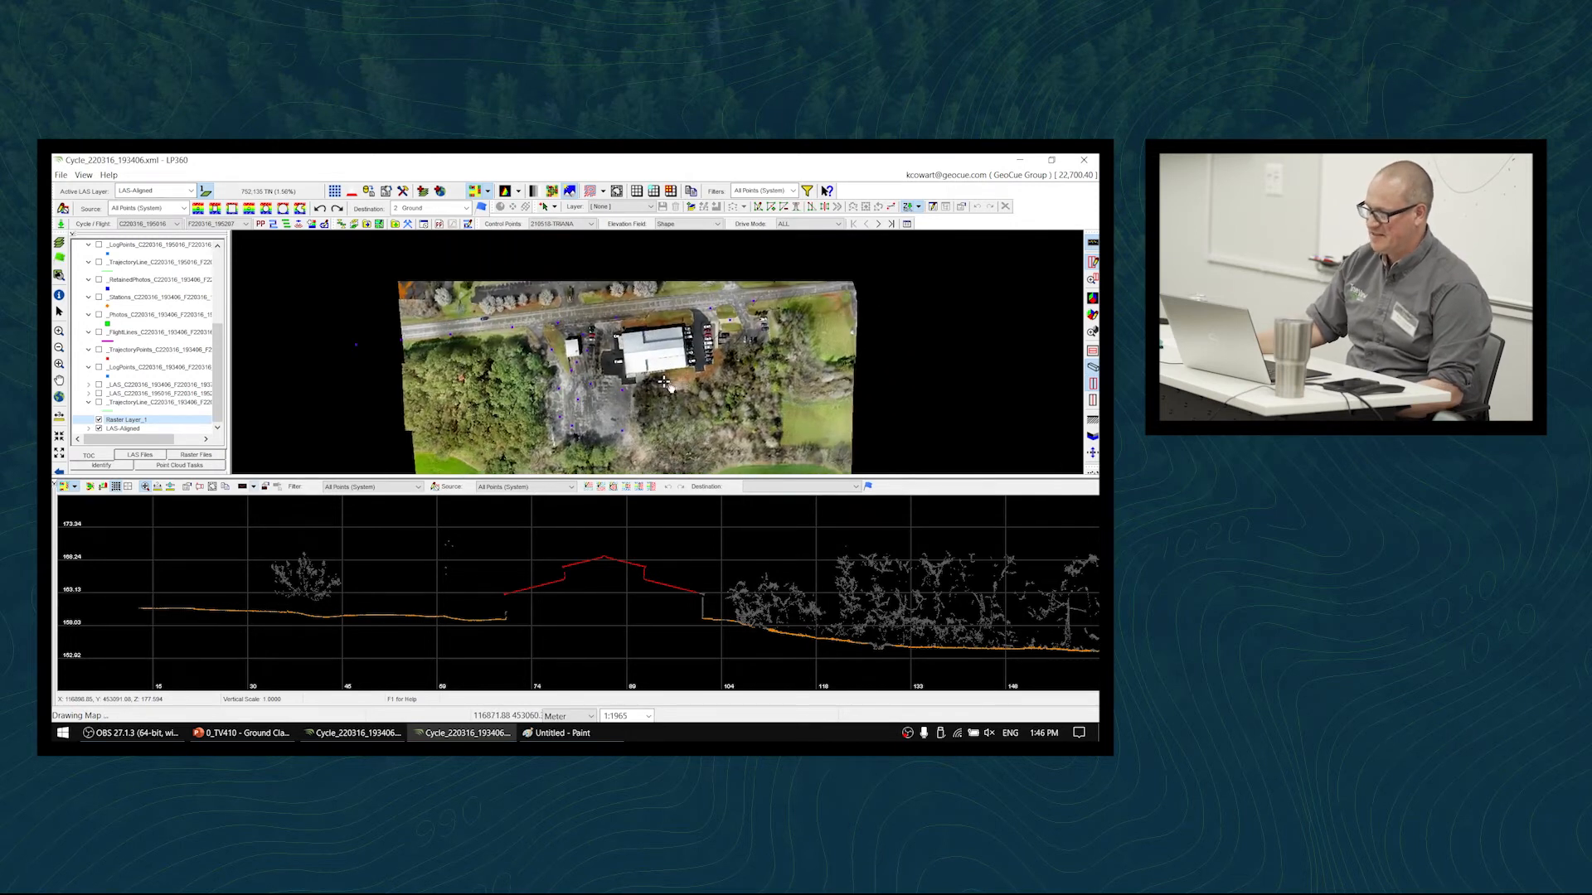
pyautogui.click(99, 429)
pyautogui.click(99, 420)
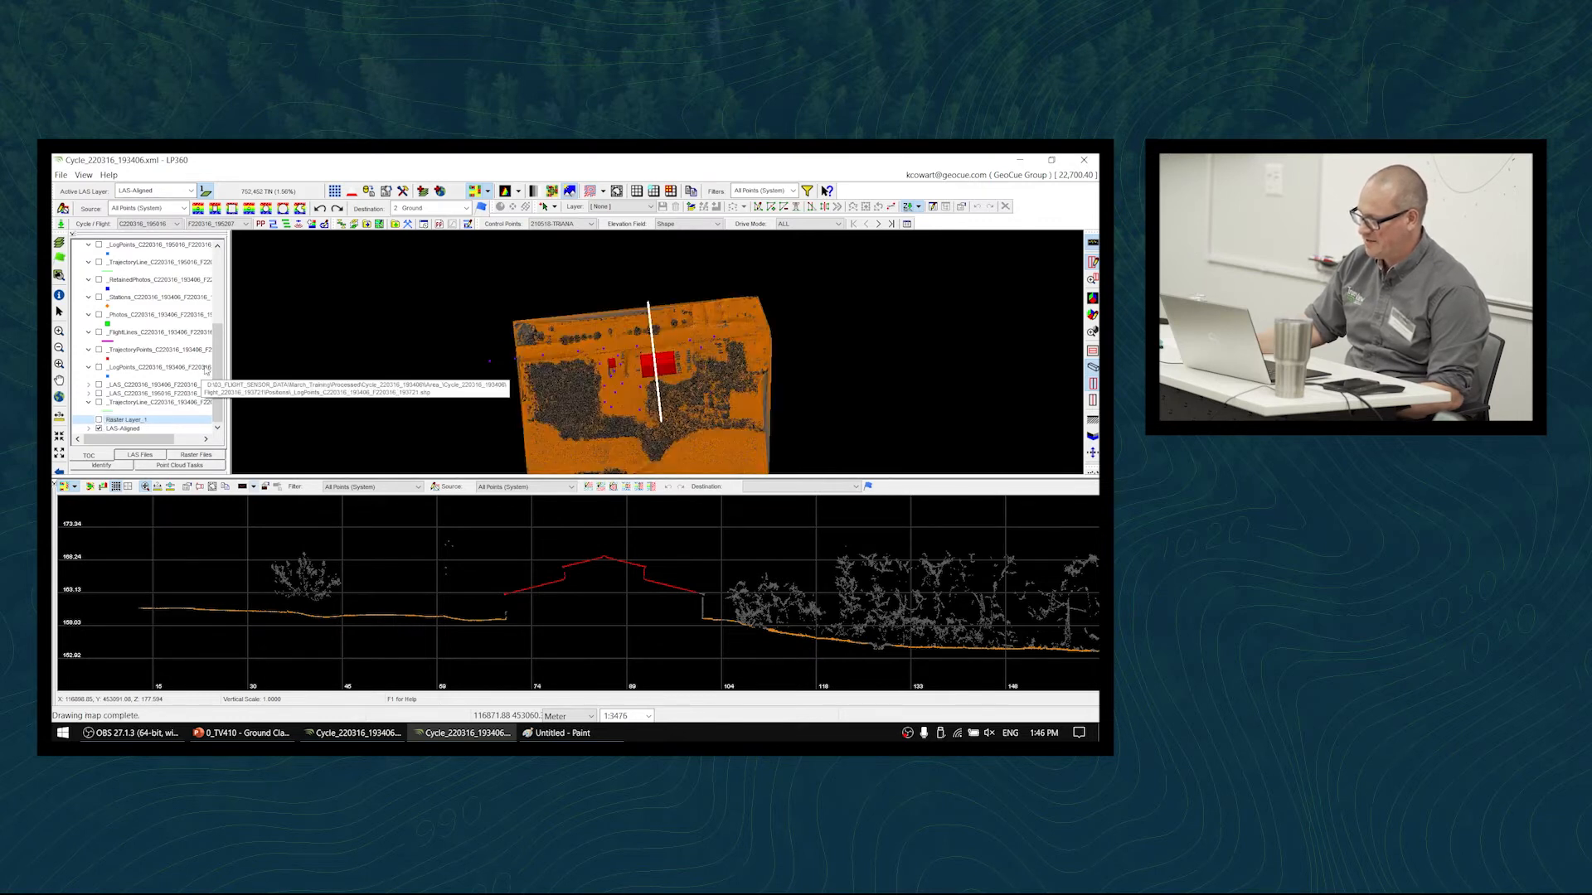
# - Display the DEM_elev.tif raster in the map over the classified points
pyautogui.moveTo(217, 369); pyautogui.dragTo(218, 292)
pyautogui.click(98, 253)
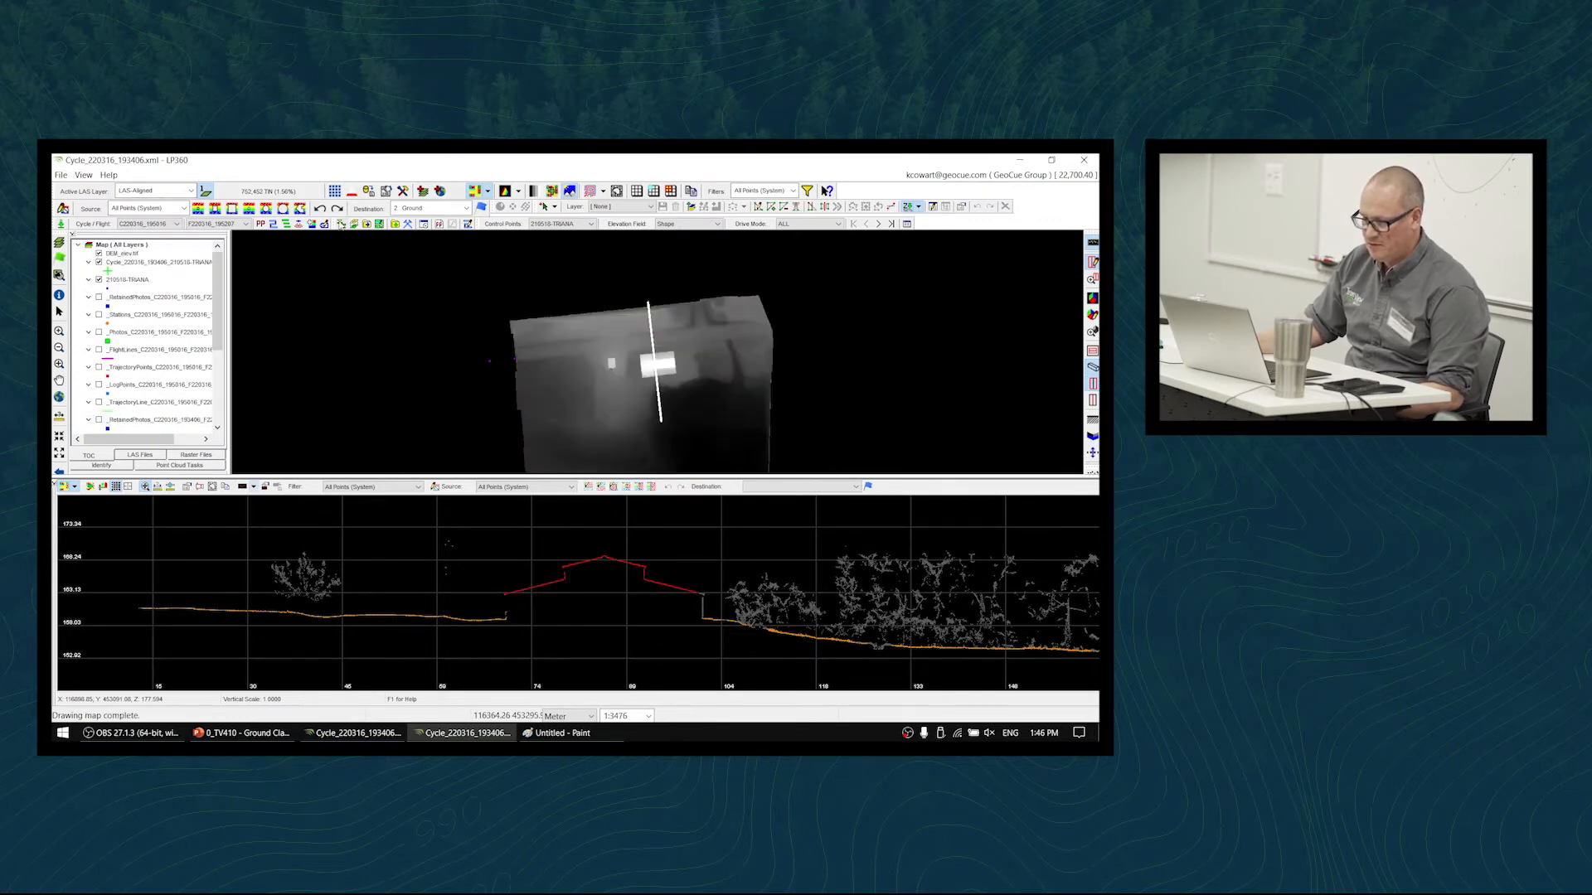
# - Start a Metashape for EVO job and include the RetainedPhotos layers of both flights
pyautogui.click(353, 225)
pyautogui.moveTo(716, 273); pyautogui.dragTo(820, 218)
pyautogui.click(432, 279)
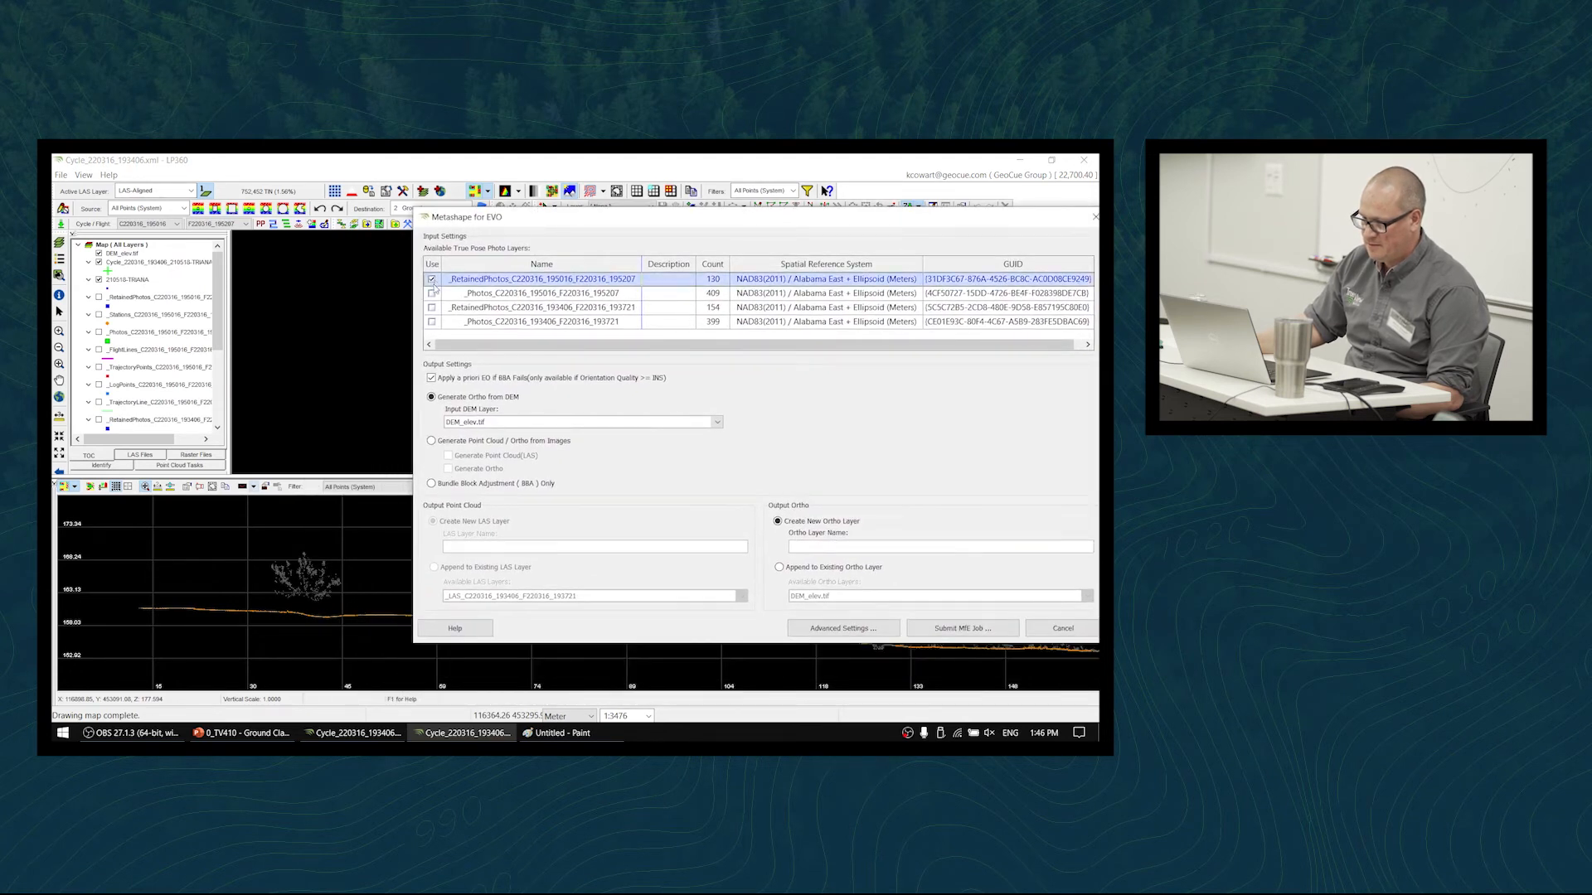
pyautogui.click(432, 308)
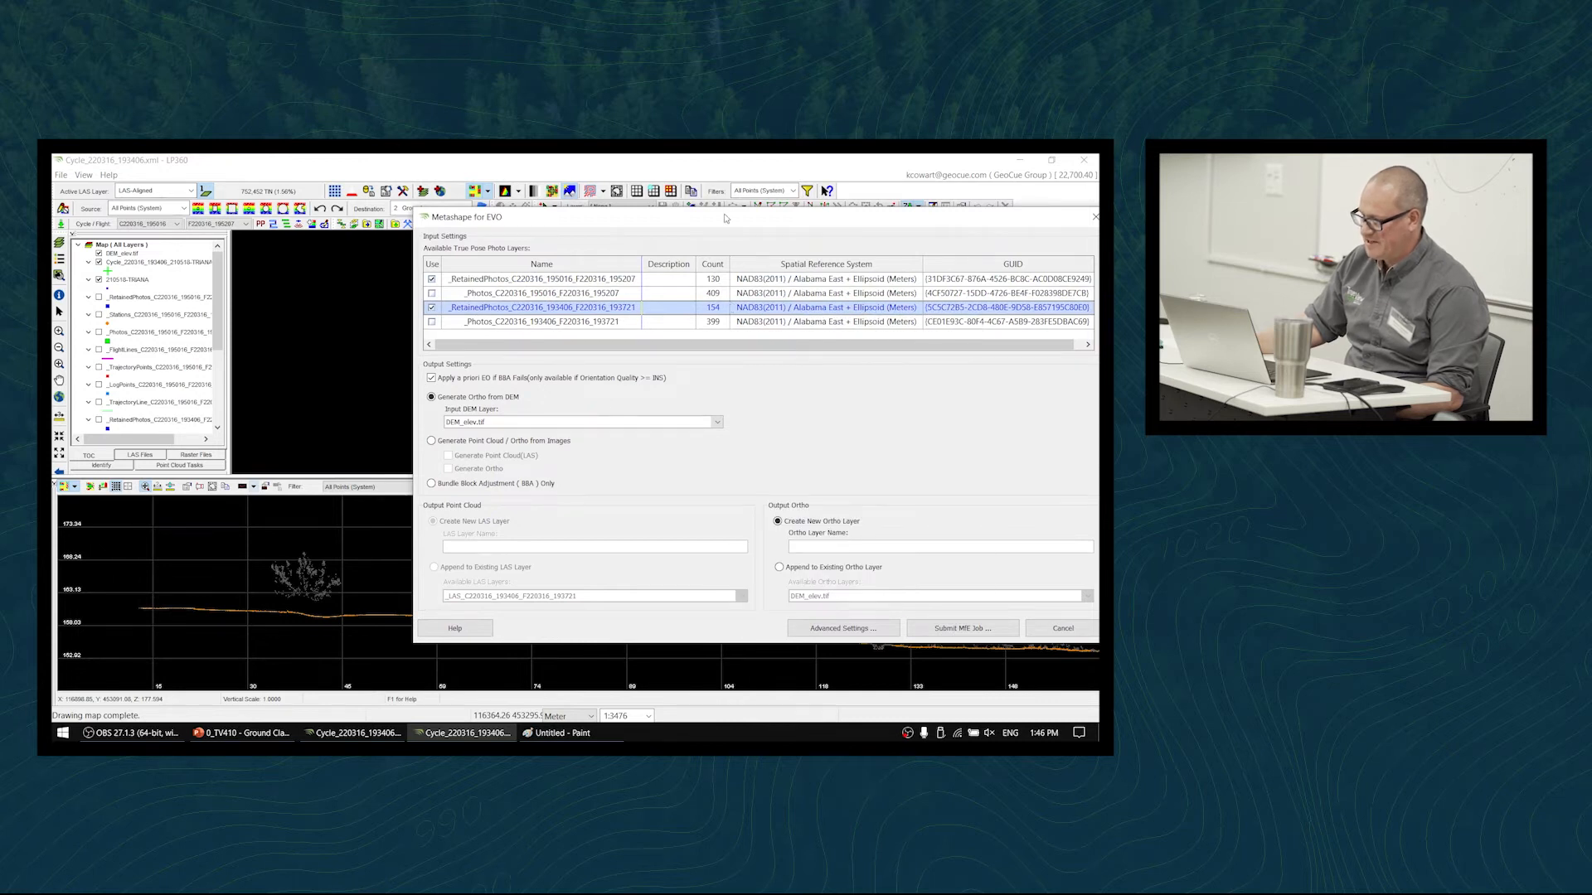
pyautogui.moveTo(723, 221); pyautogui.dragTo(603, 220)
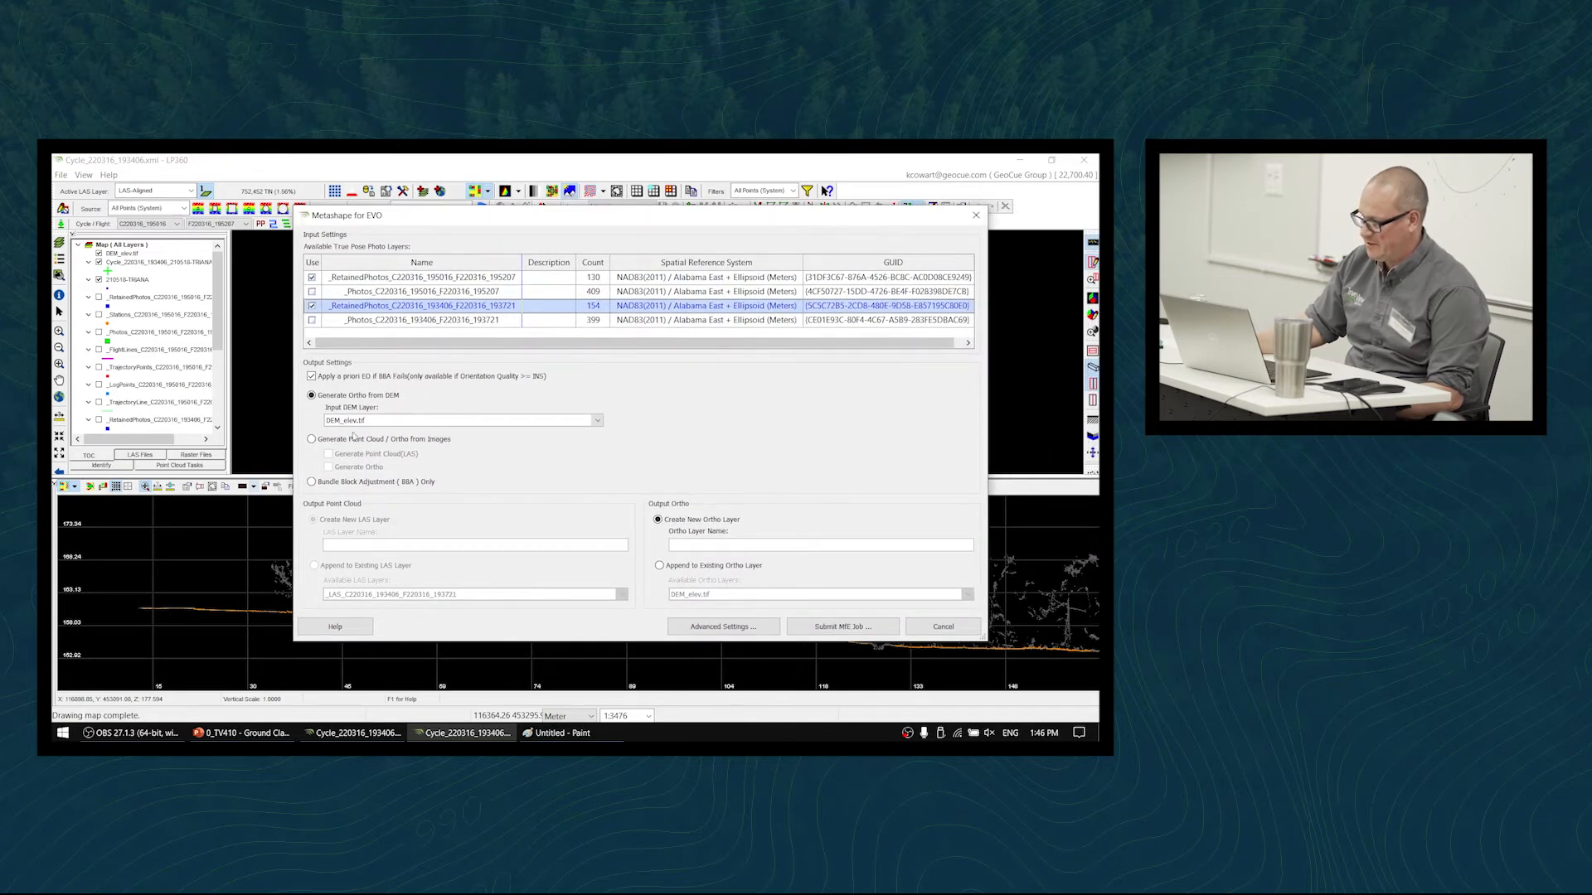
# - Choose DEM_elev.tif as the input DEM for the ortho, review the ortho output name setting, and close the Metashape setup without submitting
pyautogui.click(351, 425)
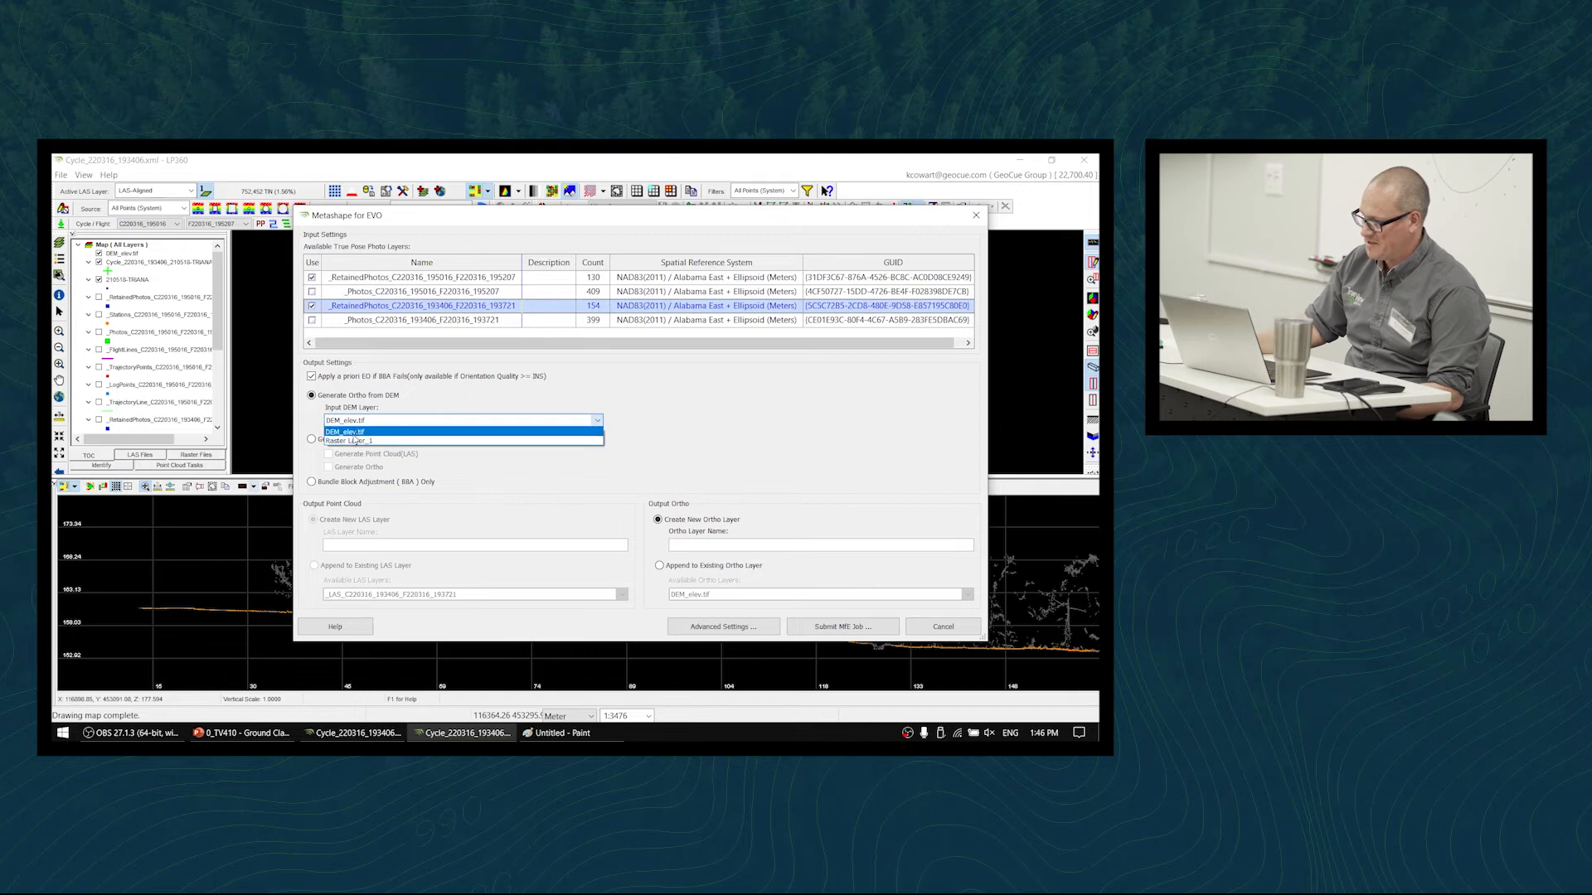
pyautogui.click(361, 421)
pyautogui.click(361, 421)
pyautogui.click(361, 425)
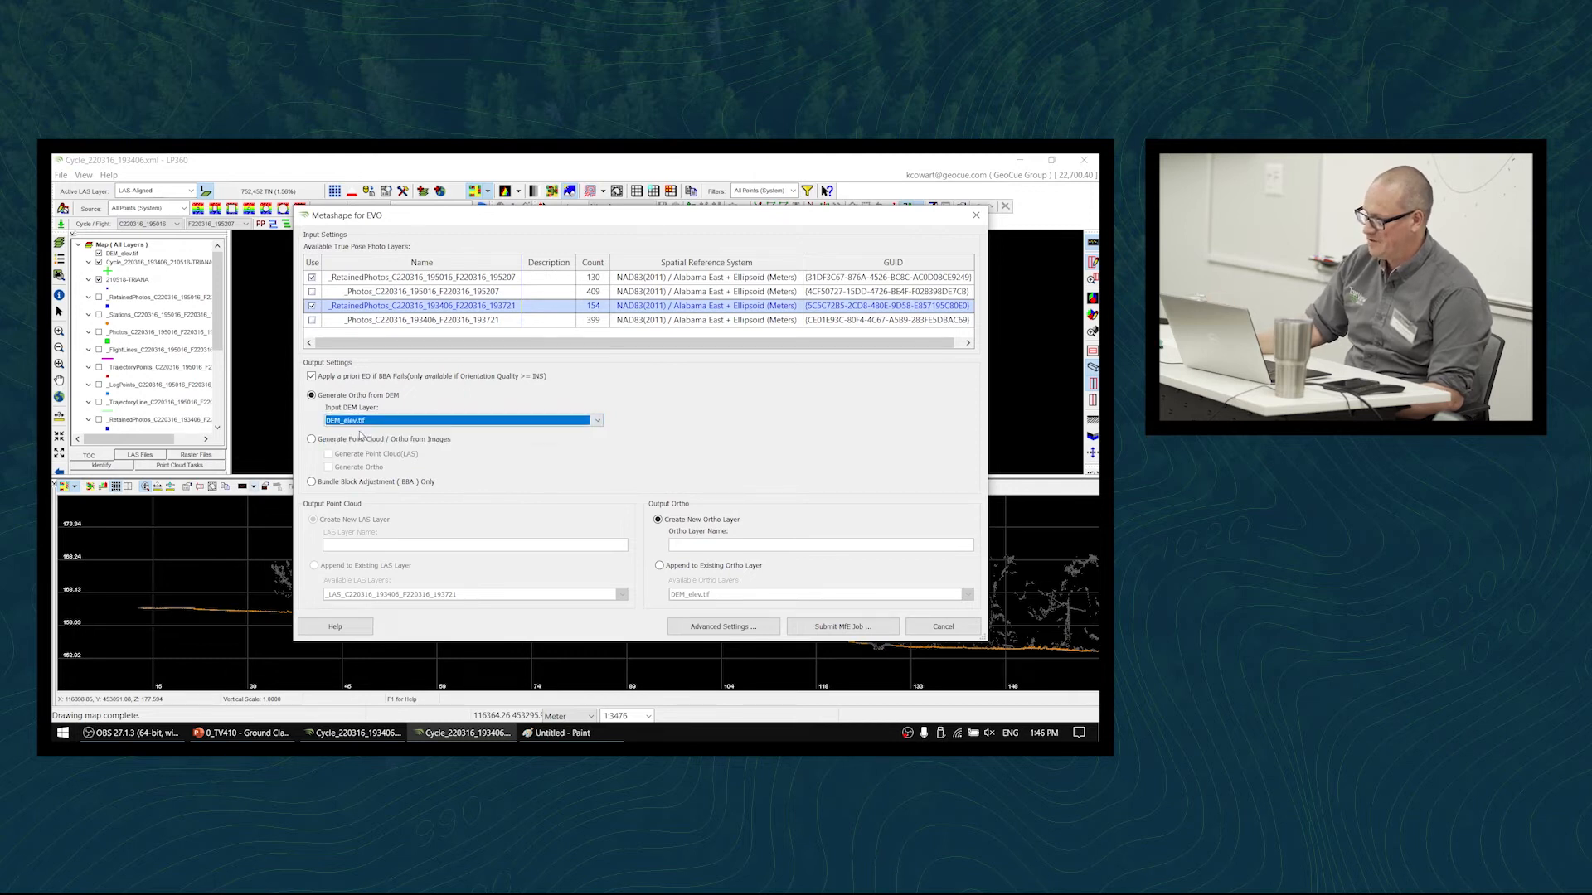
pyautogui.click(360, 426)
pyautogui.click(363, 434)
pyautogui.click(835, 545)
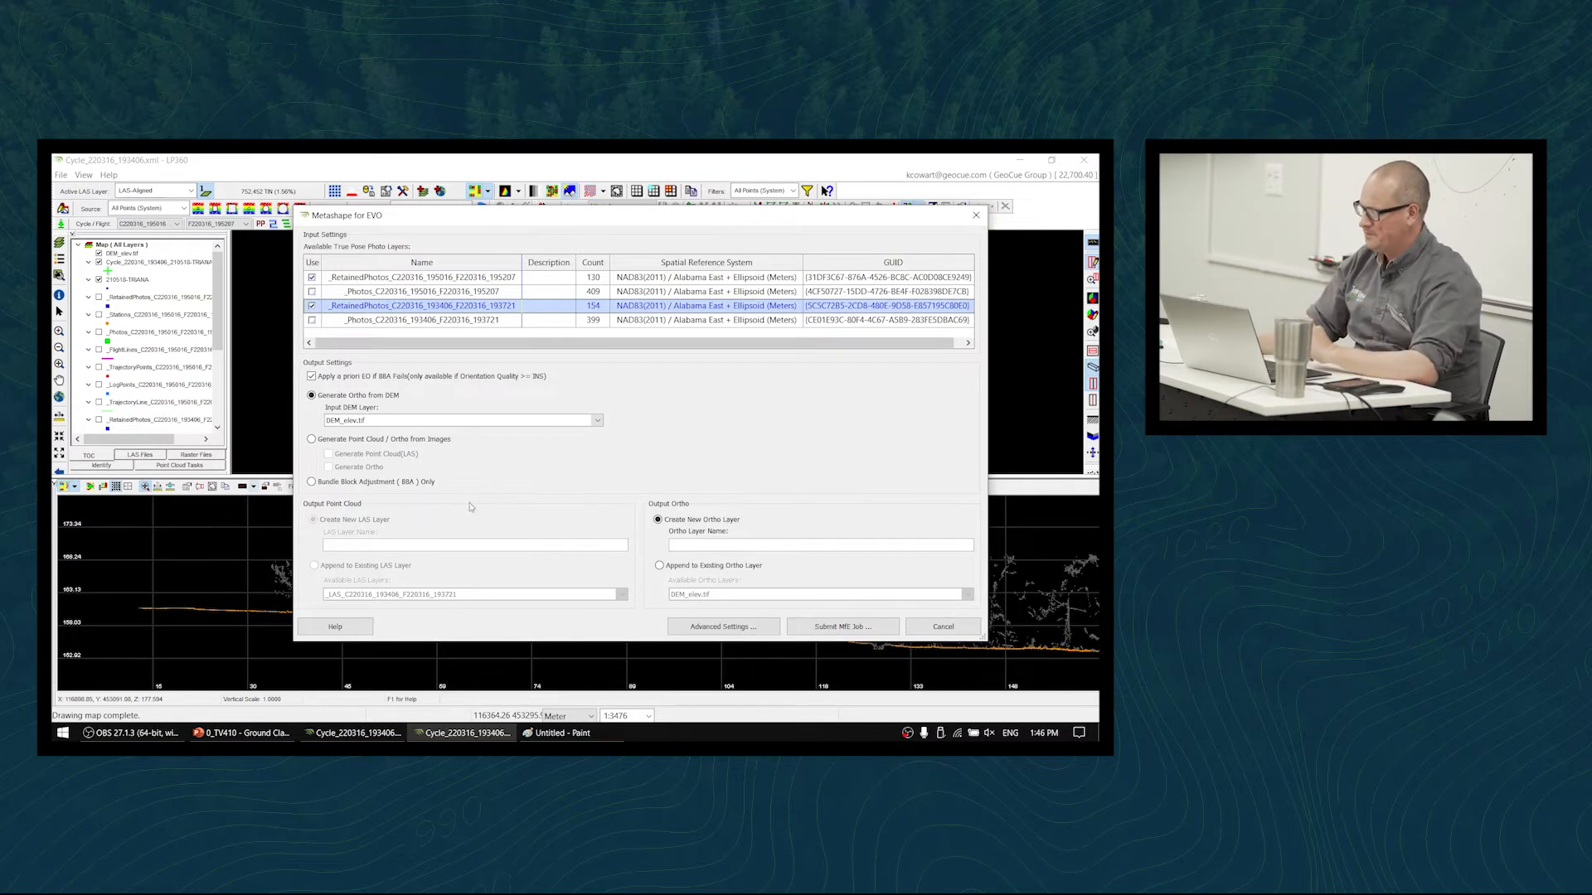
pyautogui.click(976, 220)
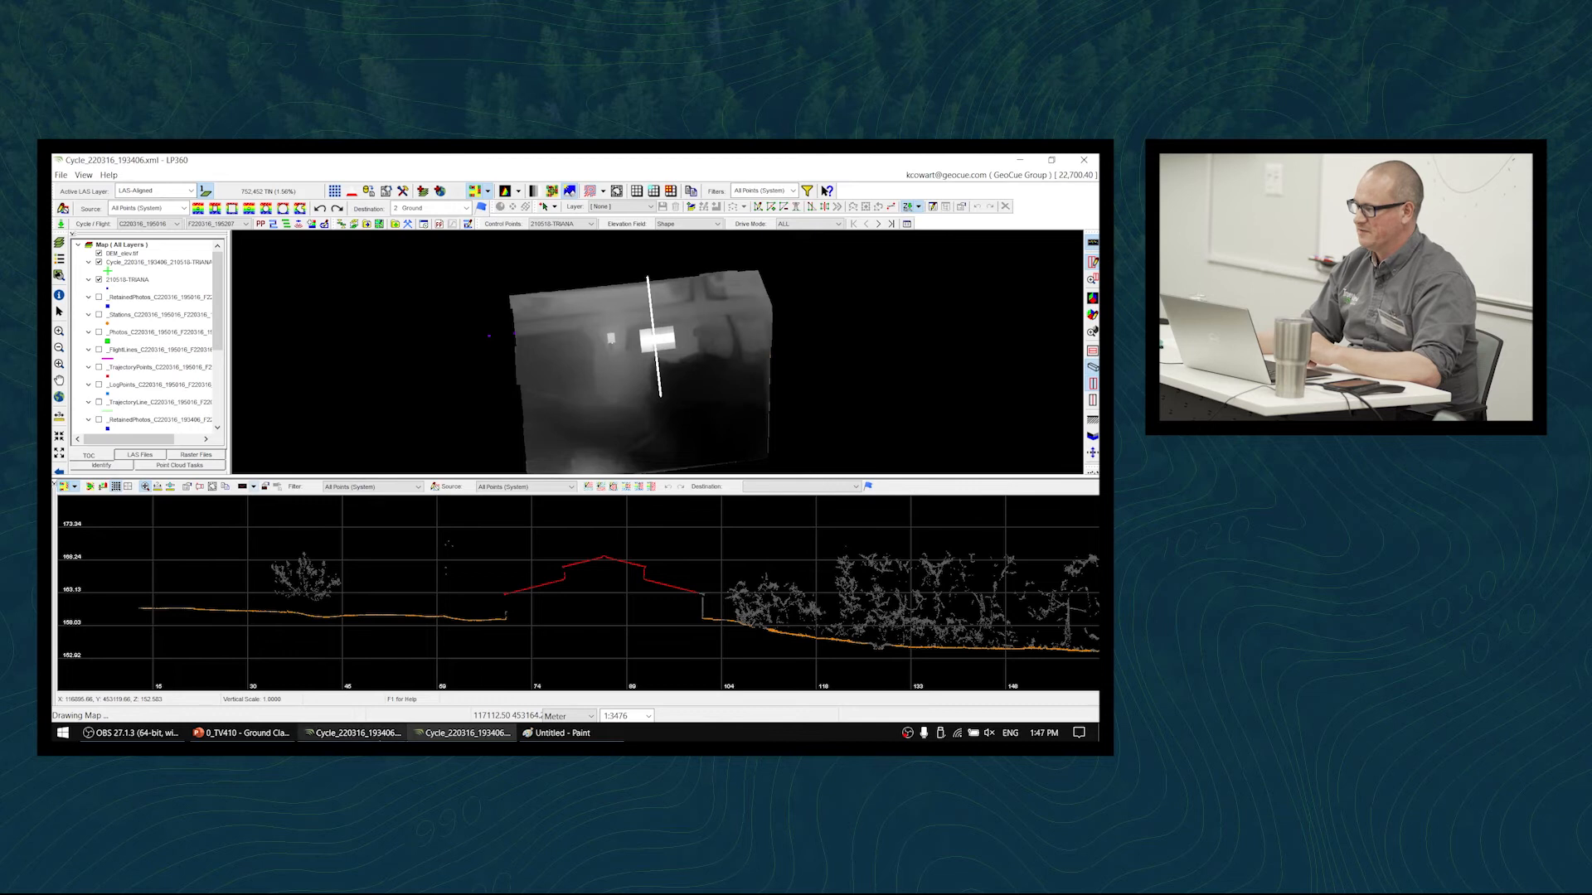
# - Switch to the LP360 window with the elevation-coloured ground surface and close the other LP360 window
pyautogui.click(240, 733)
pyautogui.click(352, 733)
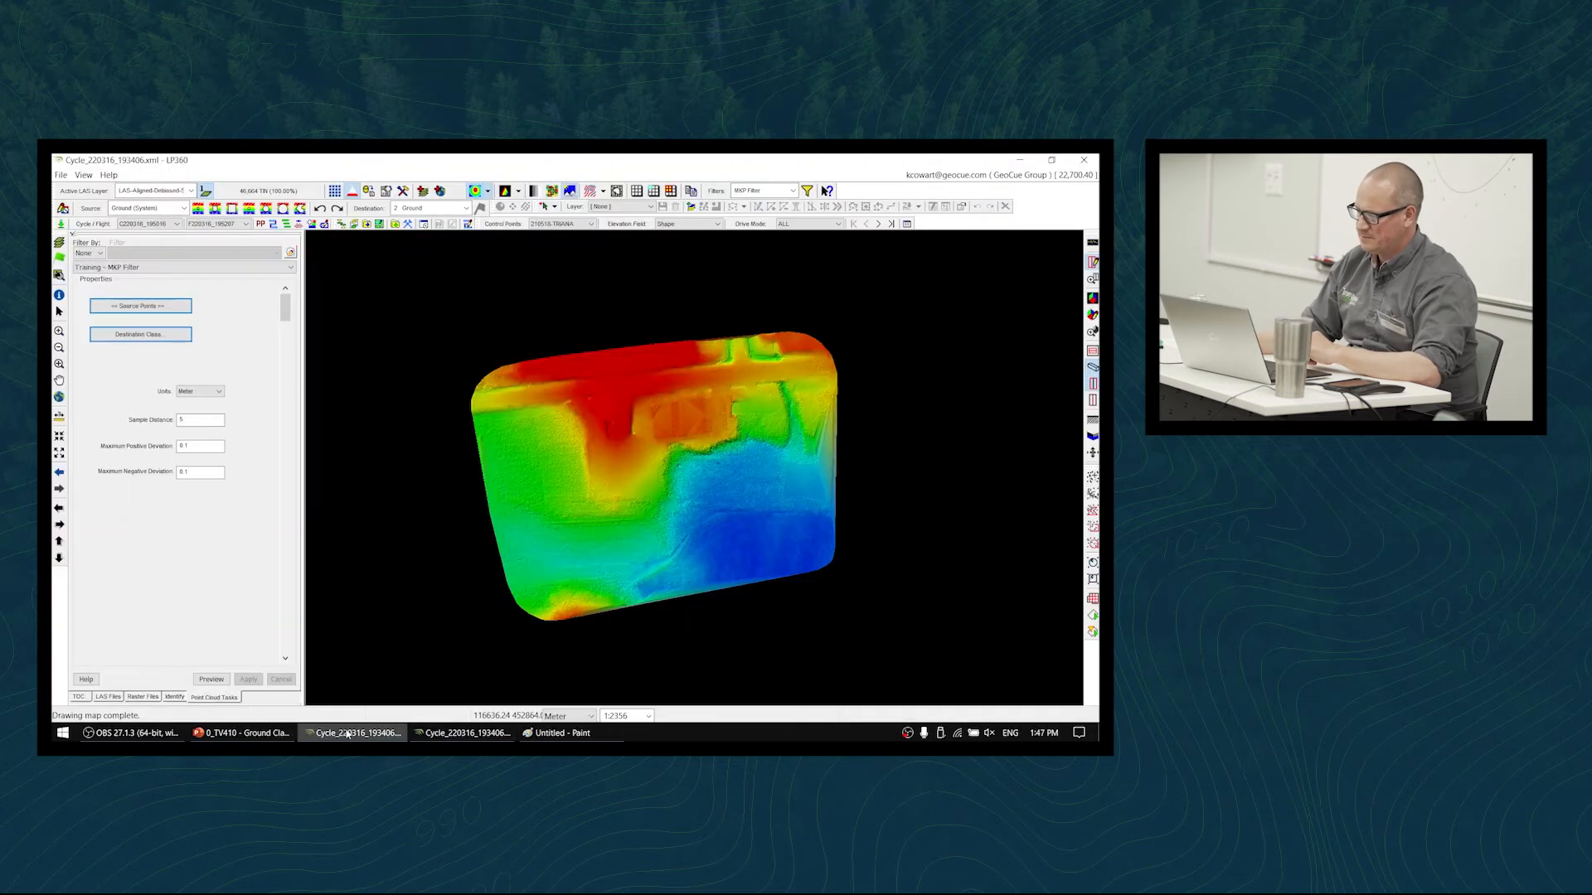
pyautogui.click(507, 733)
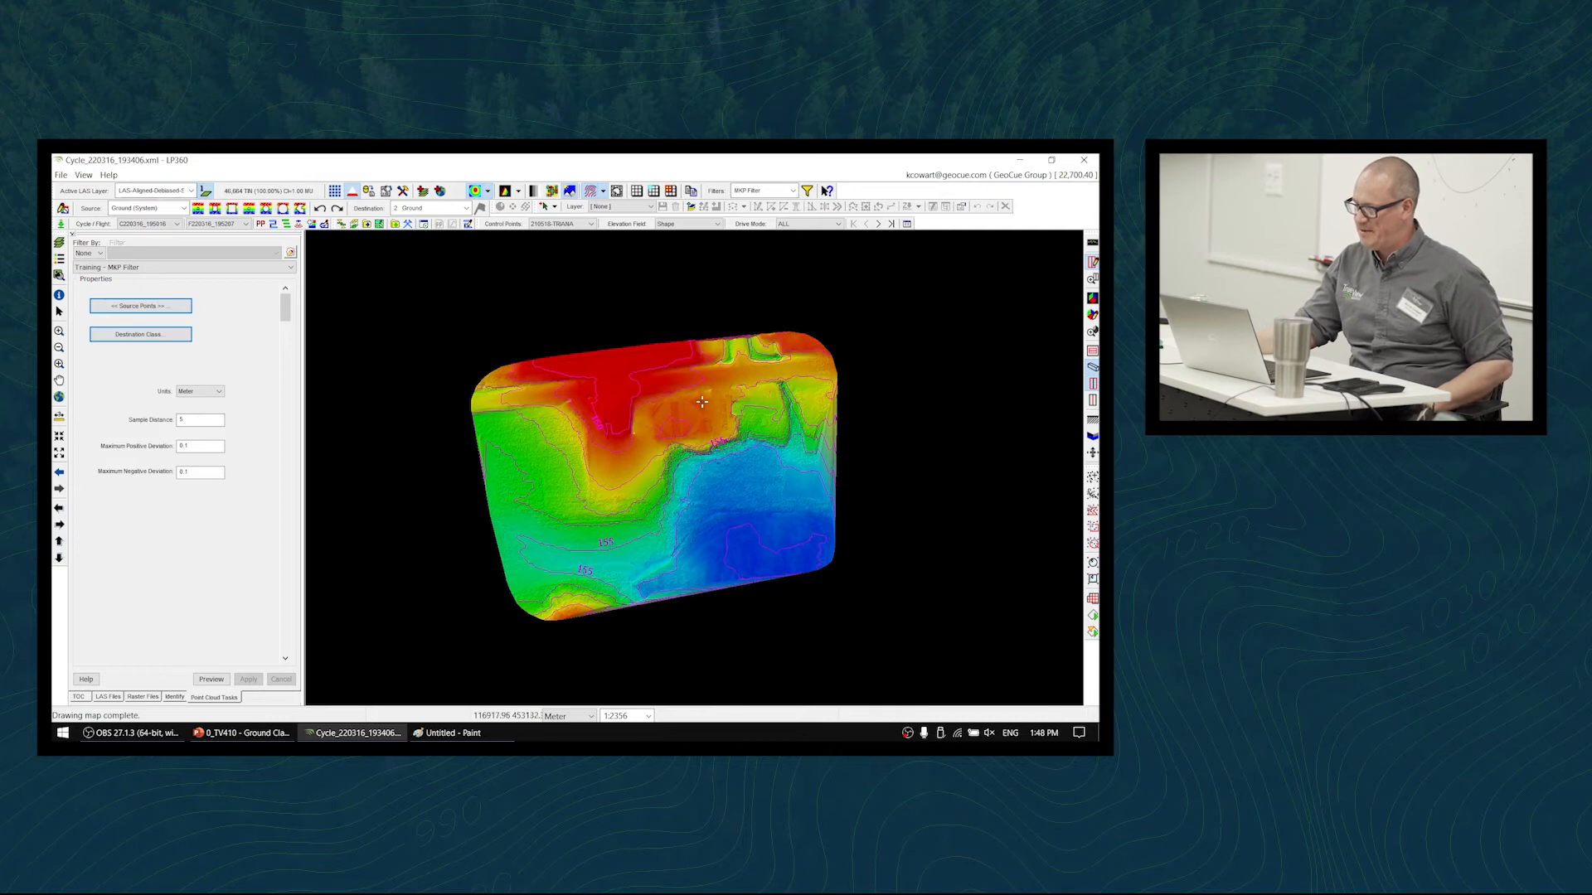
# - Examine the contour lines on the ground surface around the building pad and across the whole site
pyautogui.scroll(3, 711, 420)
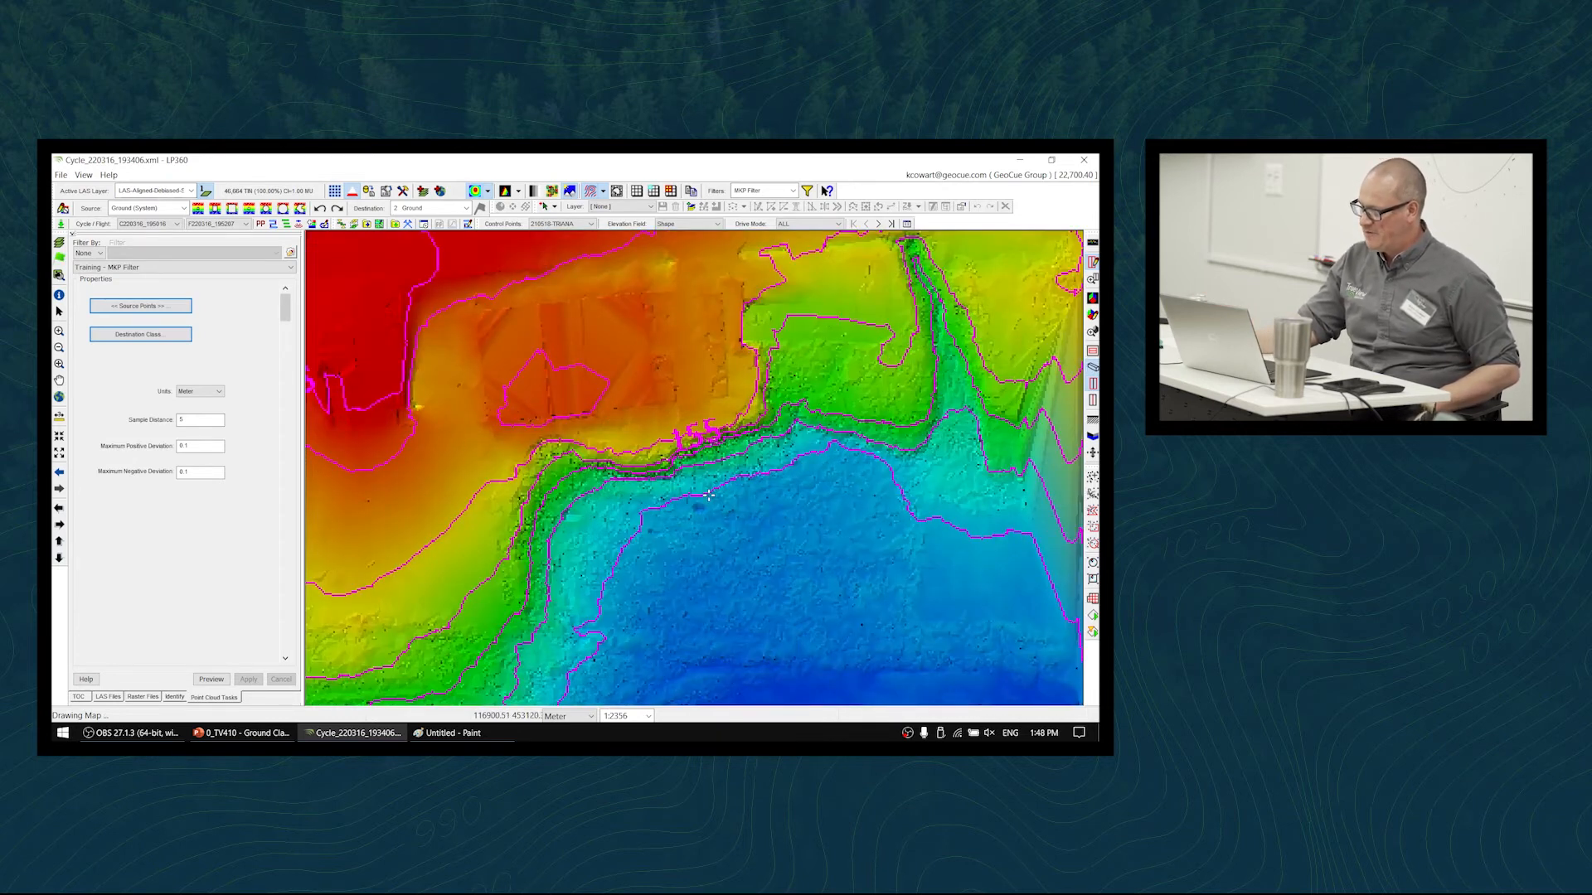
pyautogui.scroll(-4, 612, 488)
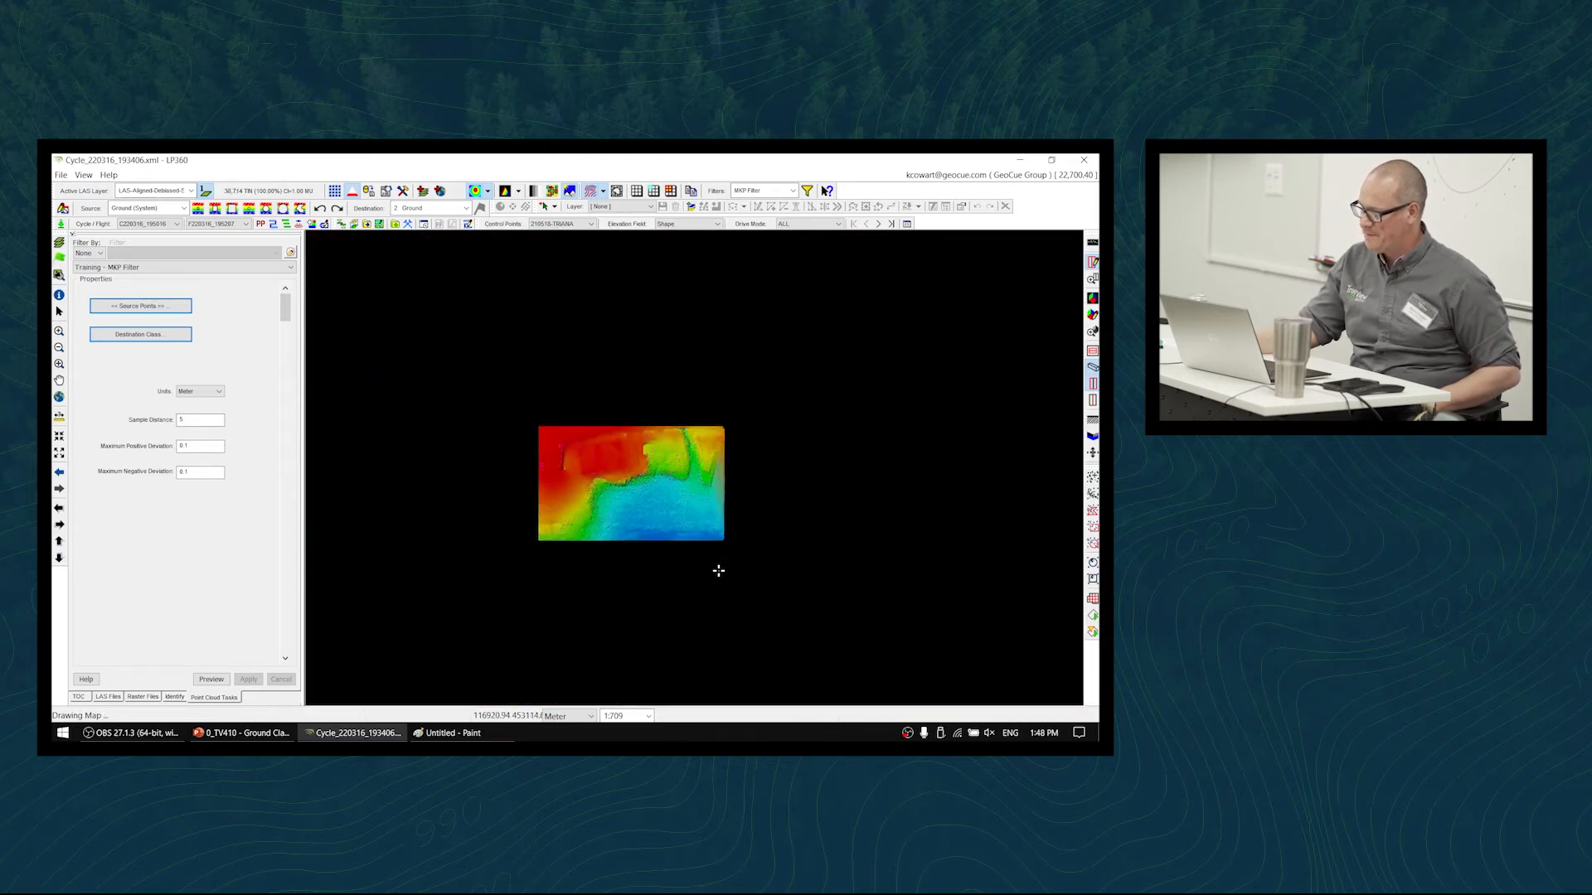
pyautogui.scroll(2, 630, 519)
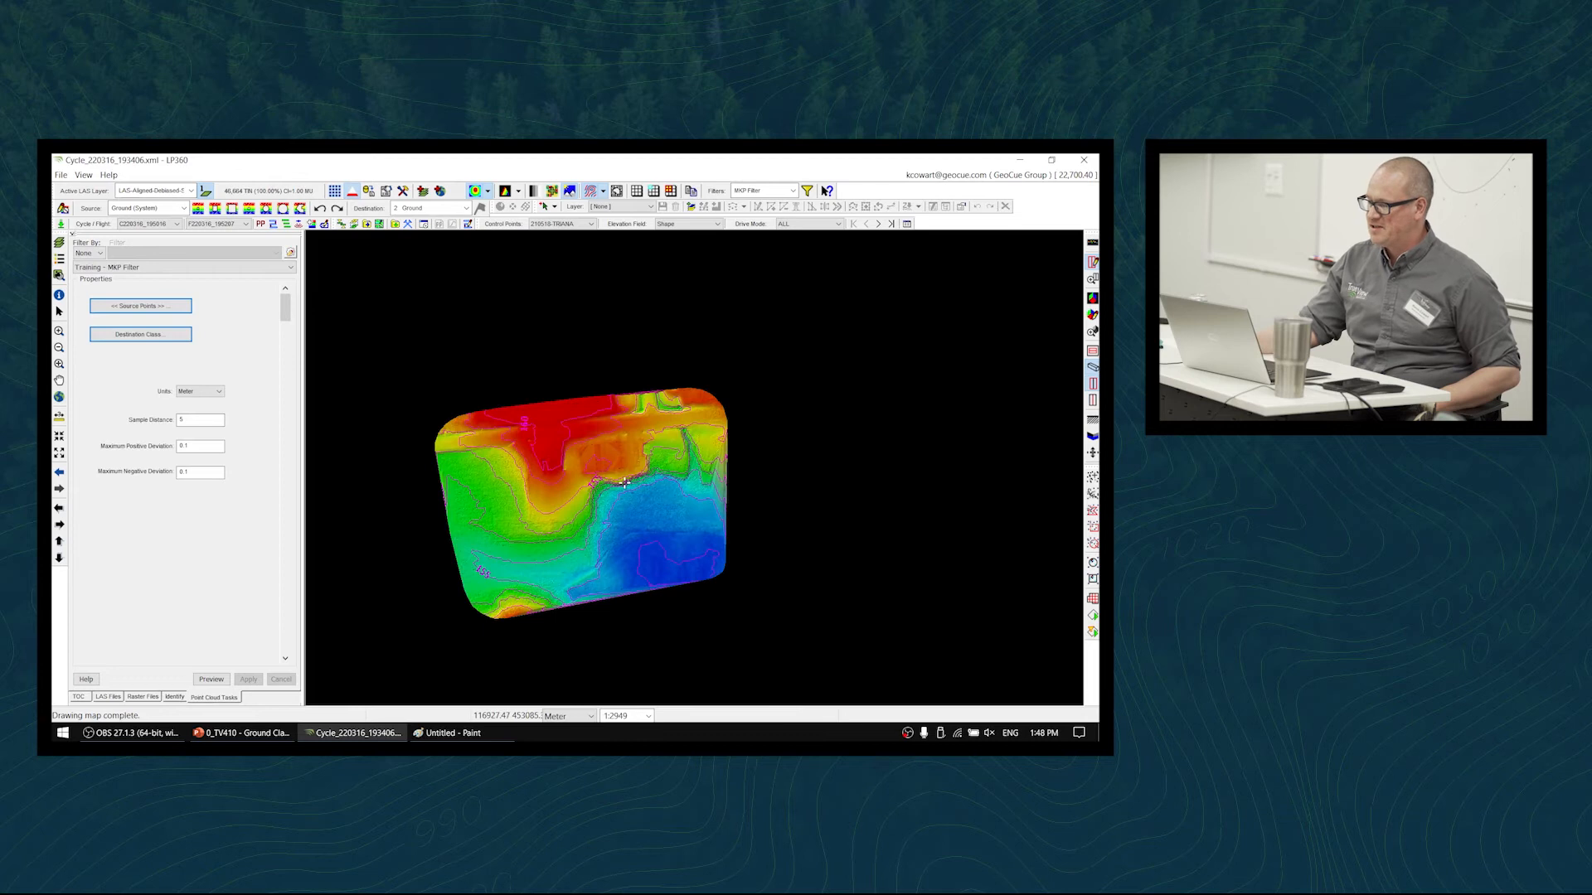
pyautogui.scroll(-1, 628, 466)
pyautogui.scroll(1, 628, 466)
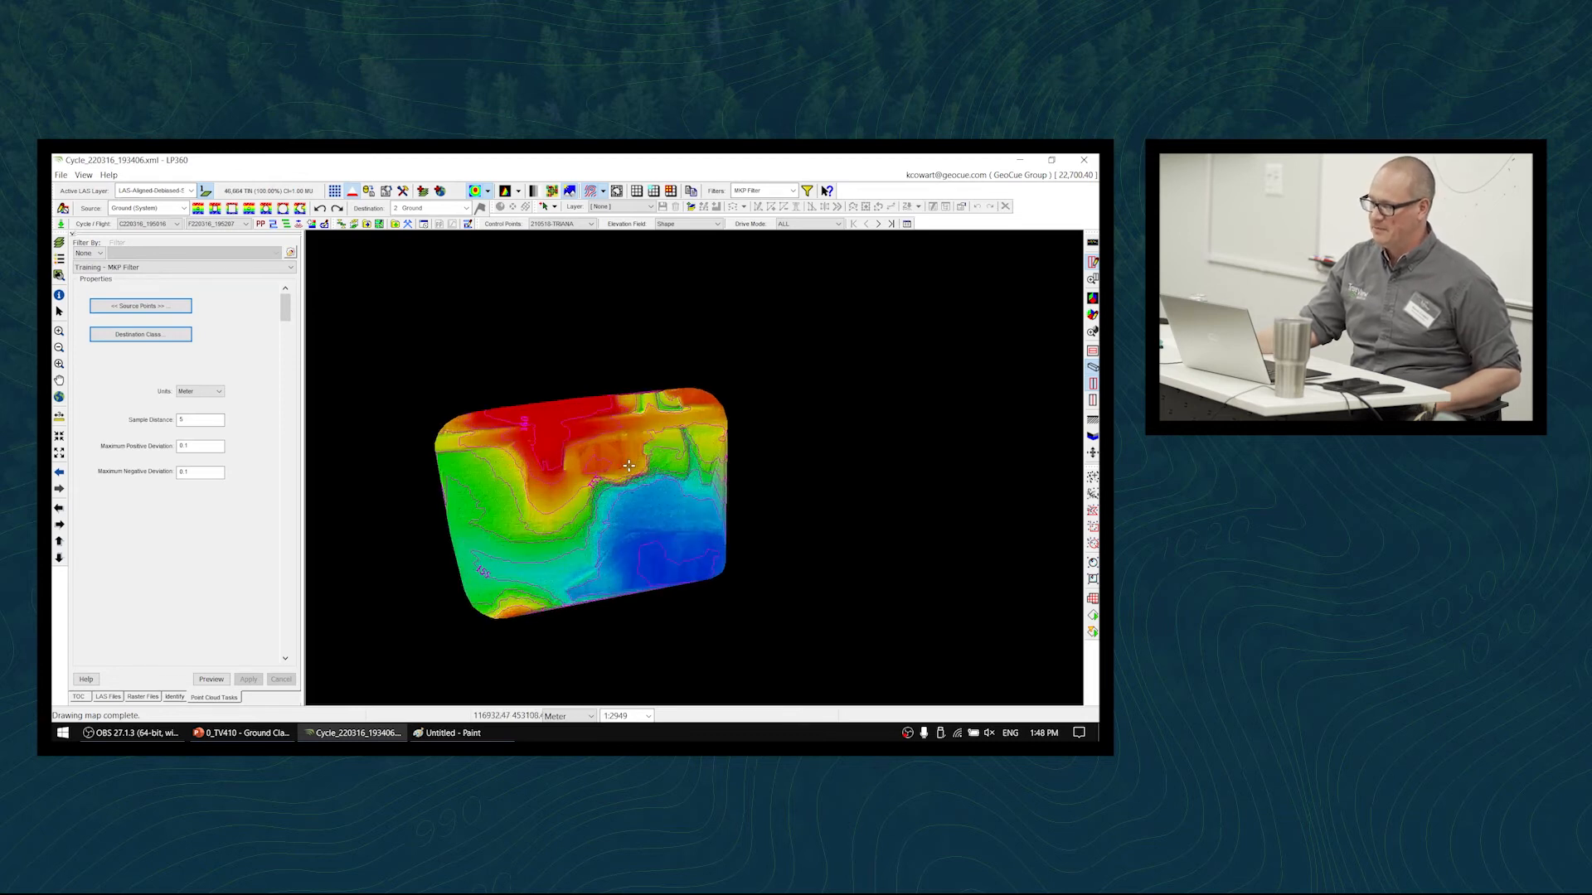
# - Set the map's point filter to All Points (System) and redraw the whole point cloud
pyautogui.click(737, 199)
pyautogui.click(761, 211)
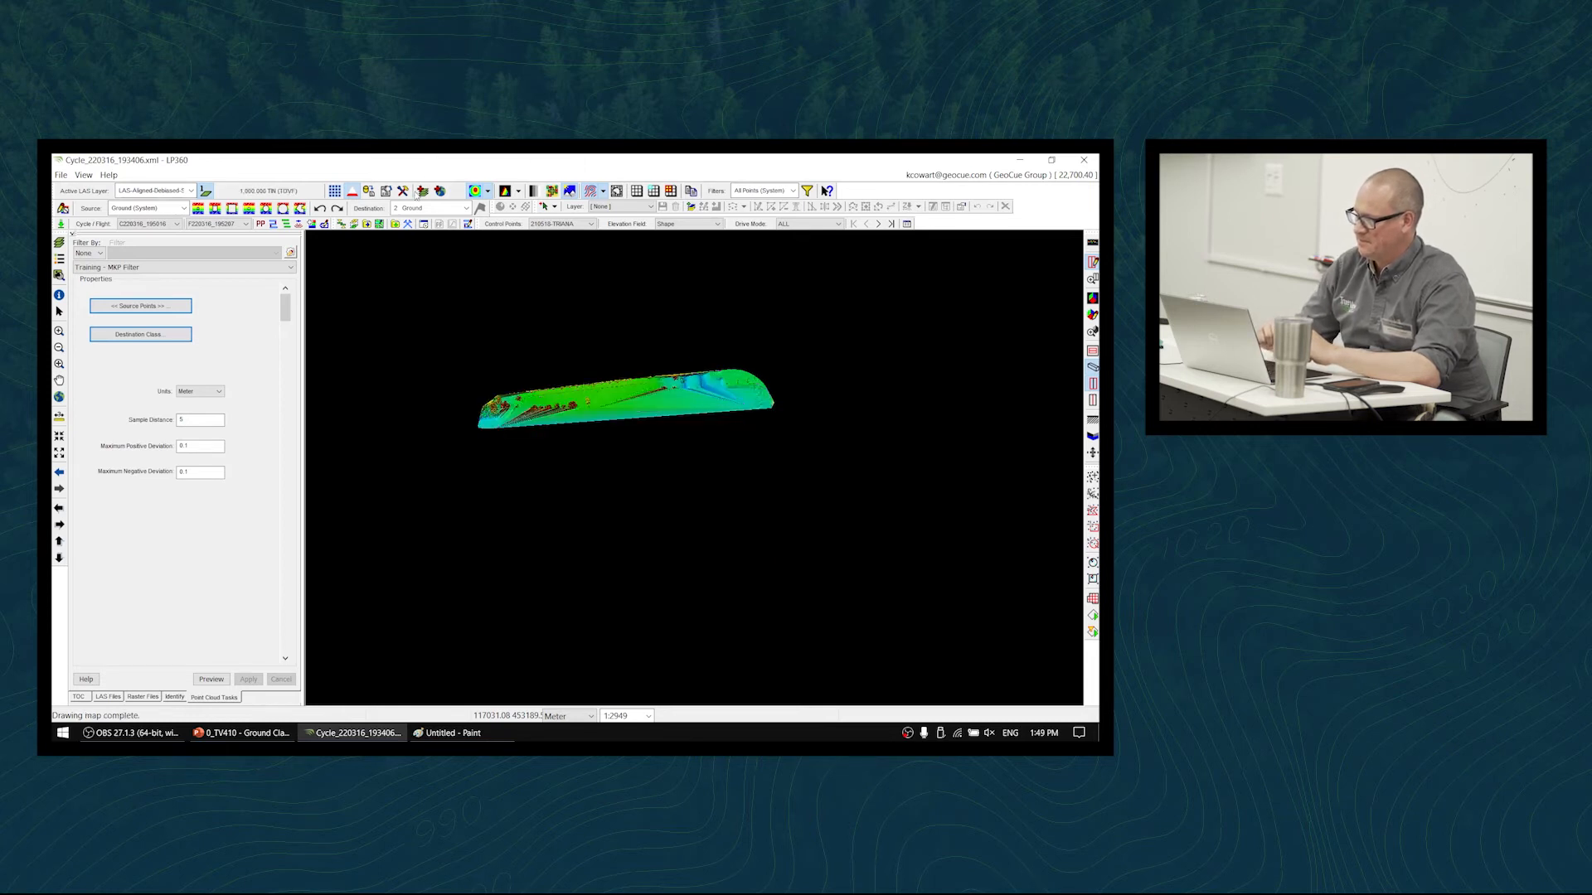
pyautogui.click(352, 192)
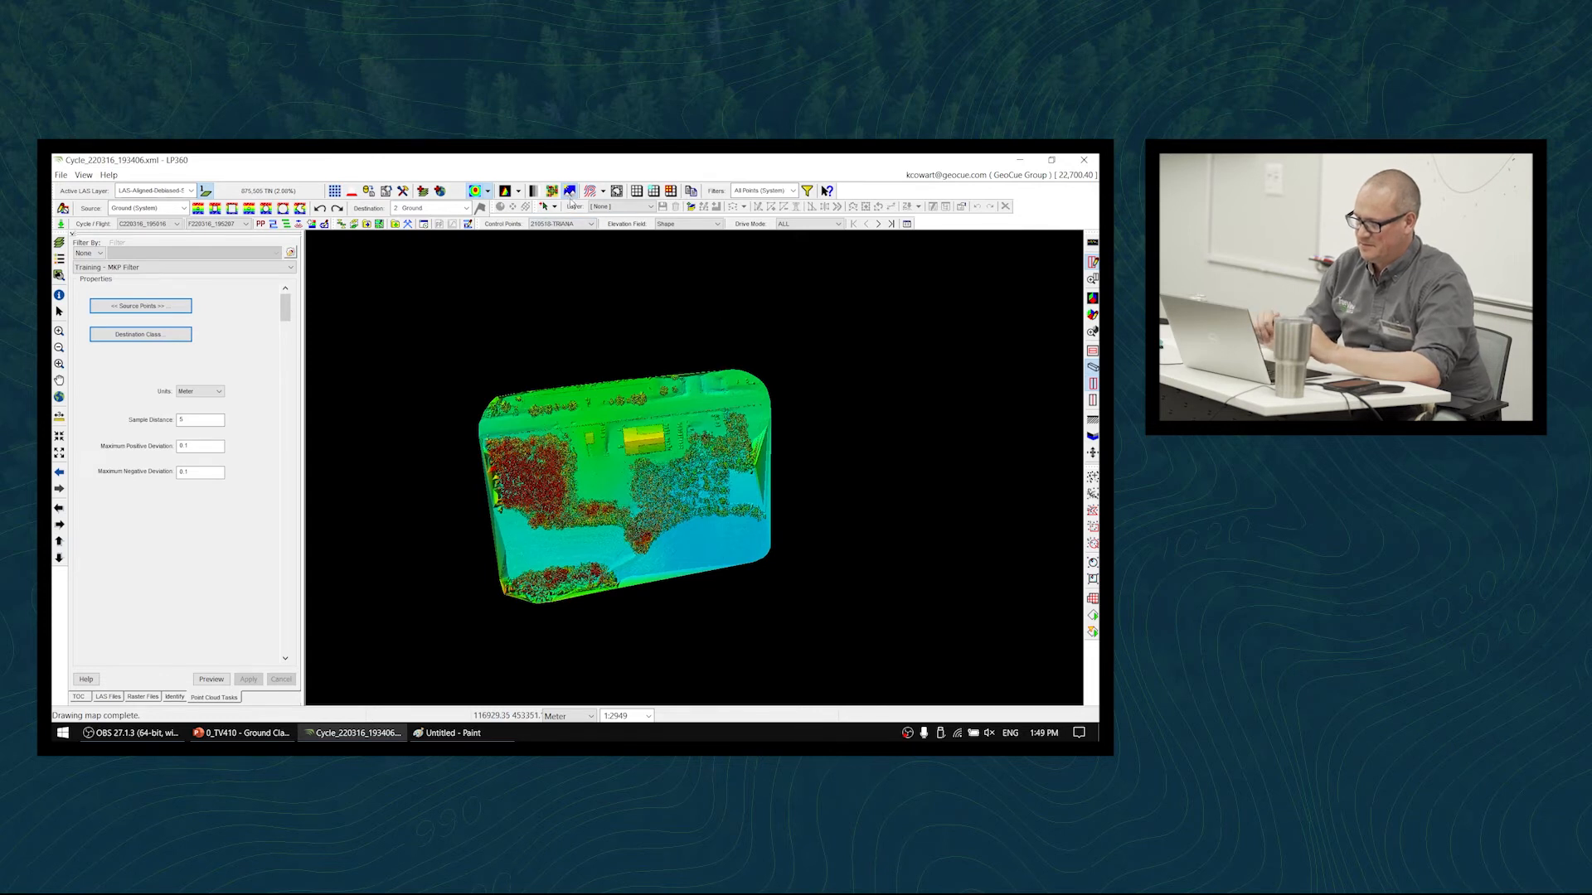
# - Start the LP360 Export Wizard for the debiased, smoothed LAS layer and set the export type to Surface
pyautogui.click(374, 196)
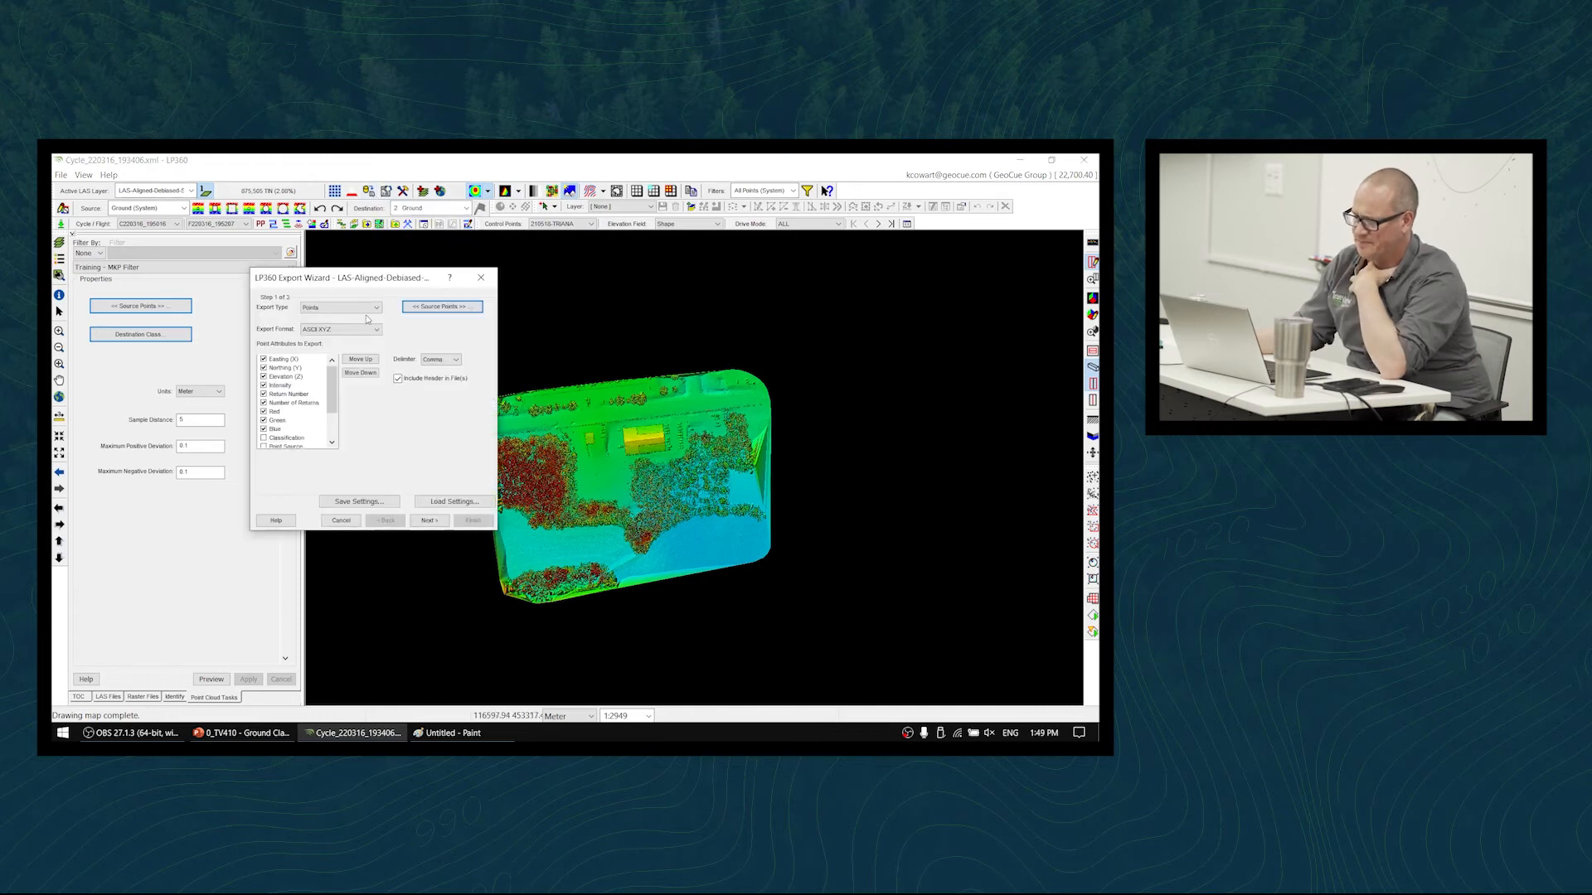
pyautogui.click(369, 308)
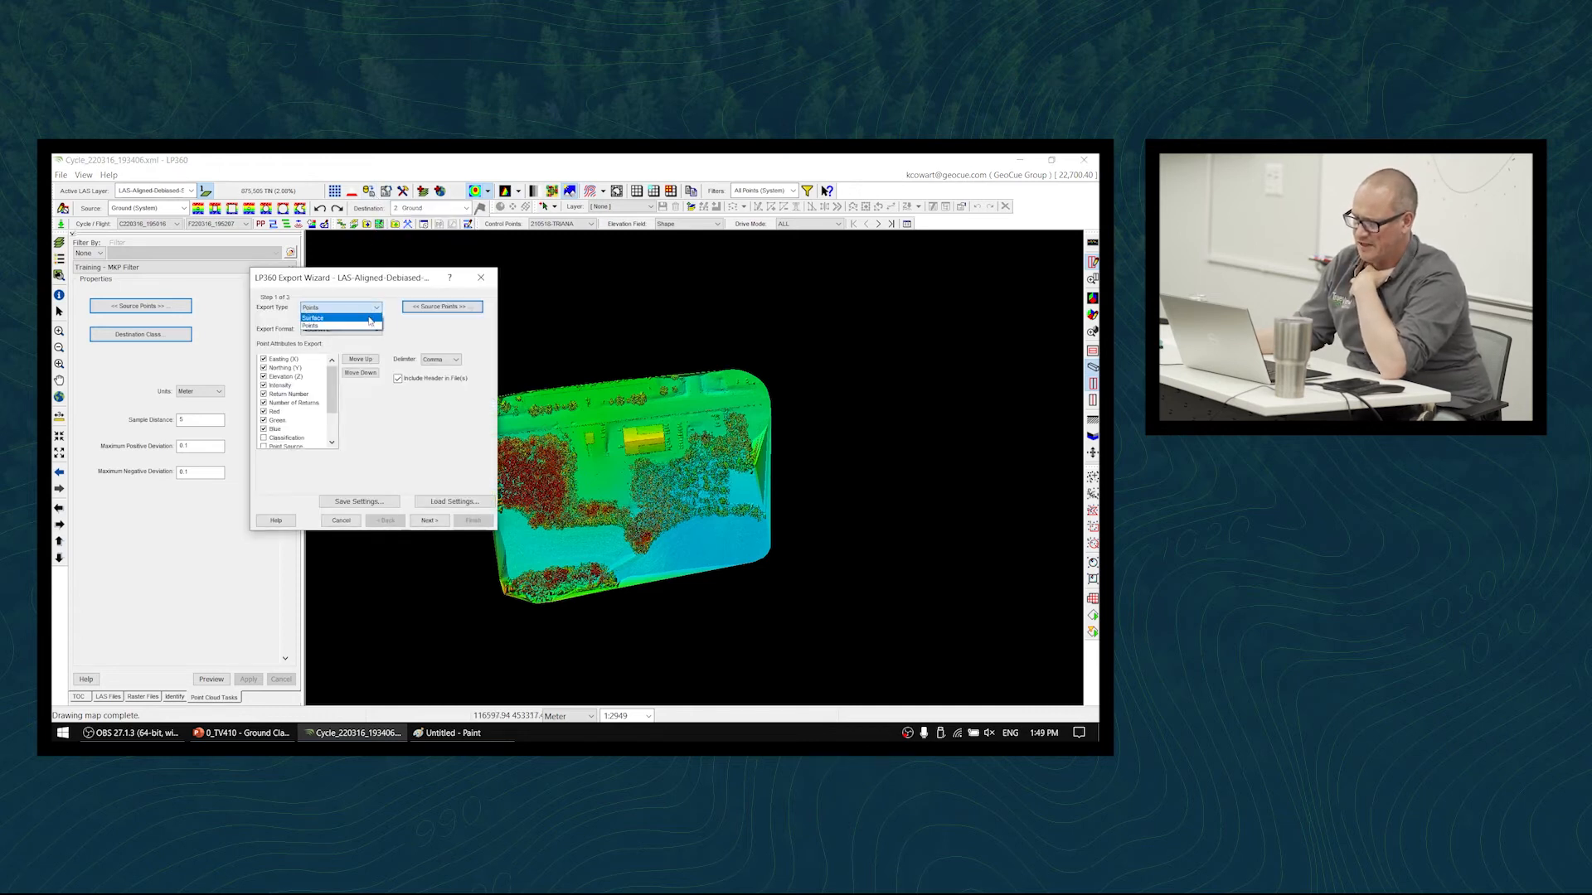
pyautogui.click(370, 319)
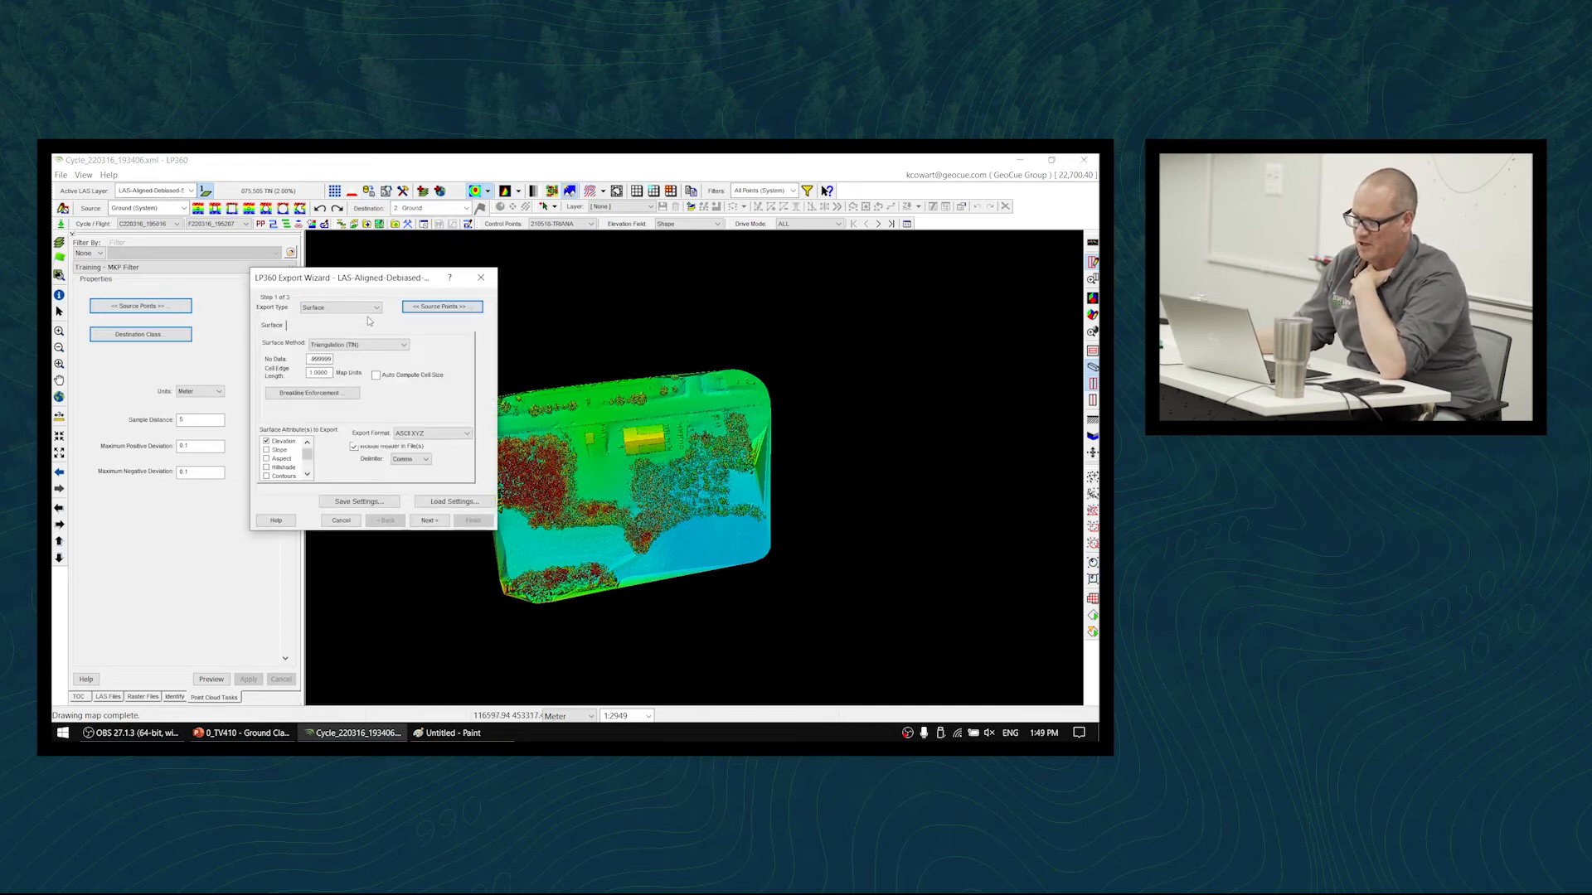
# - Limit the export's source points to the Ground Only filter
pyautogui.click(440, 308)
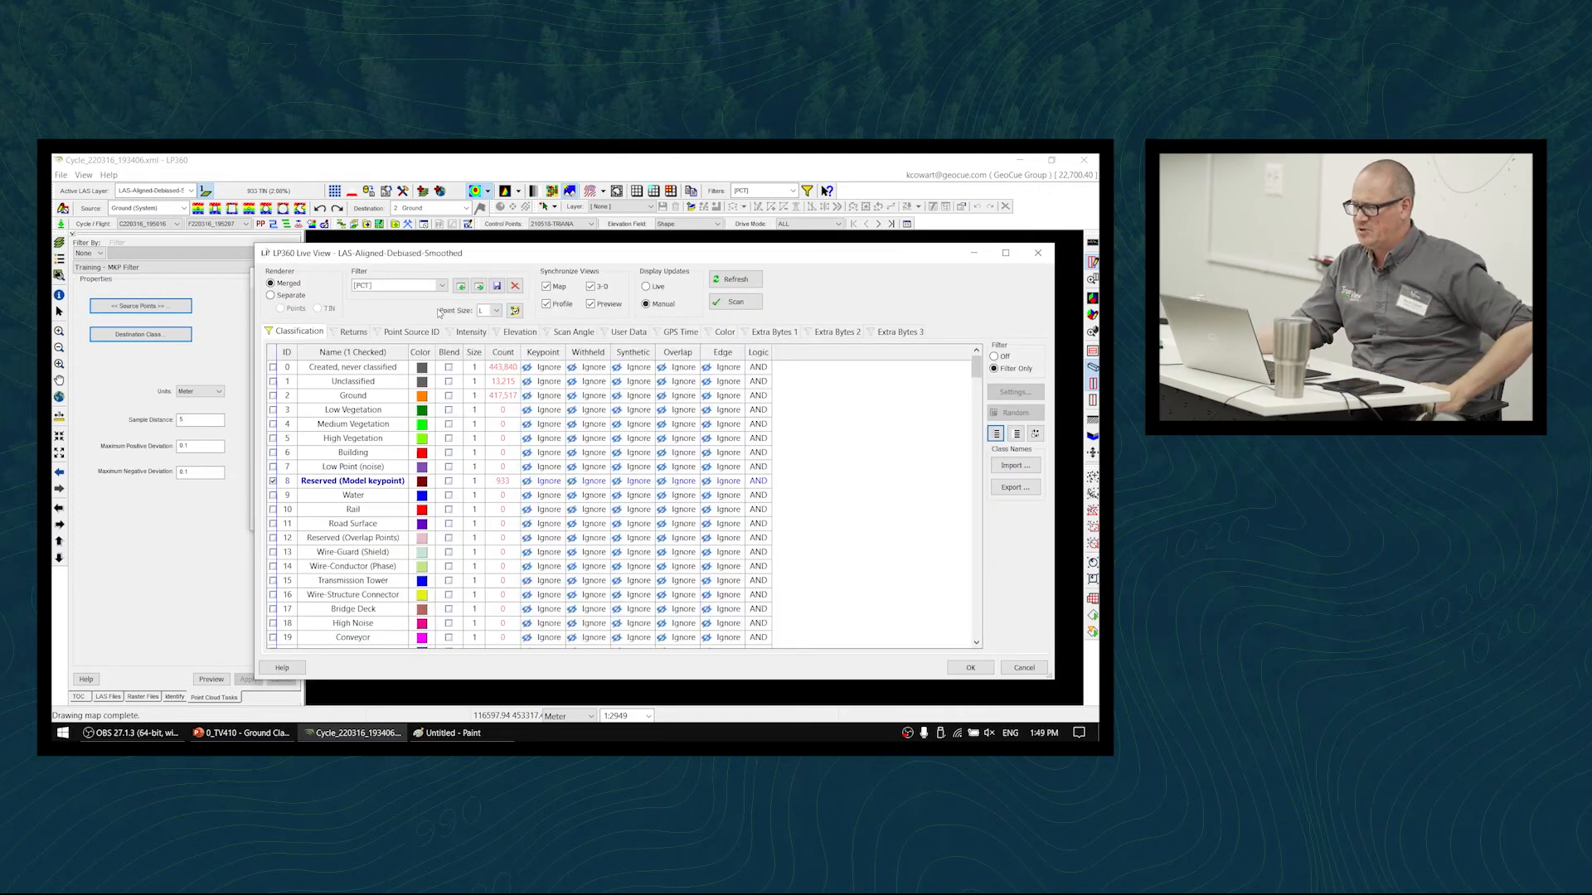
pyautogui.click(442, 287)
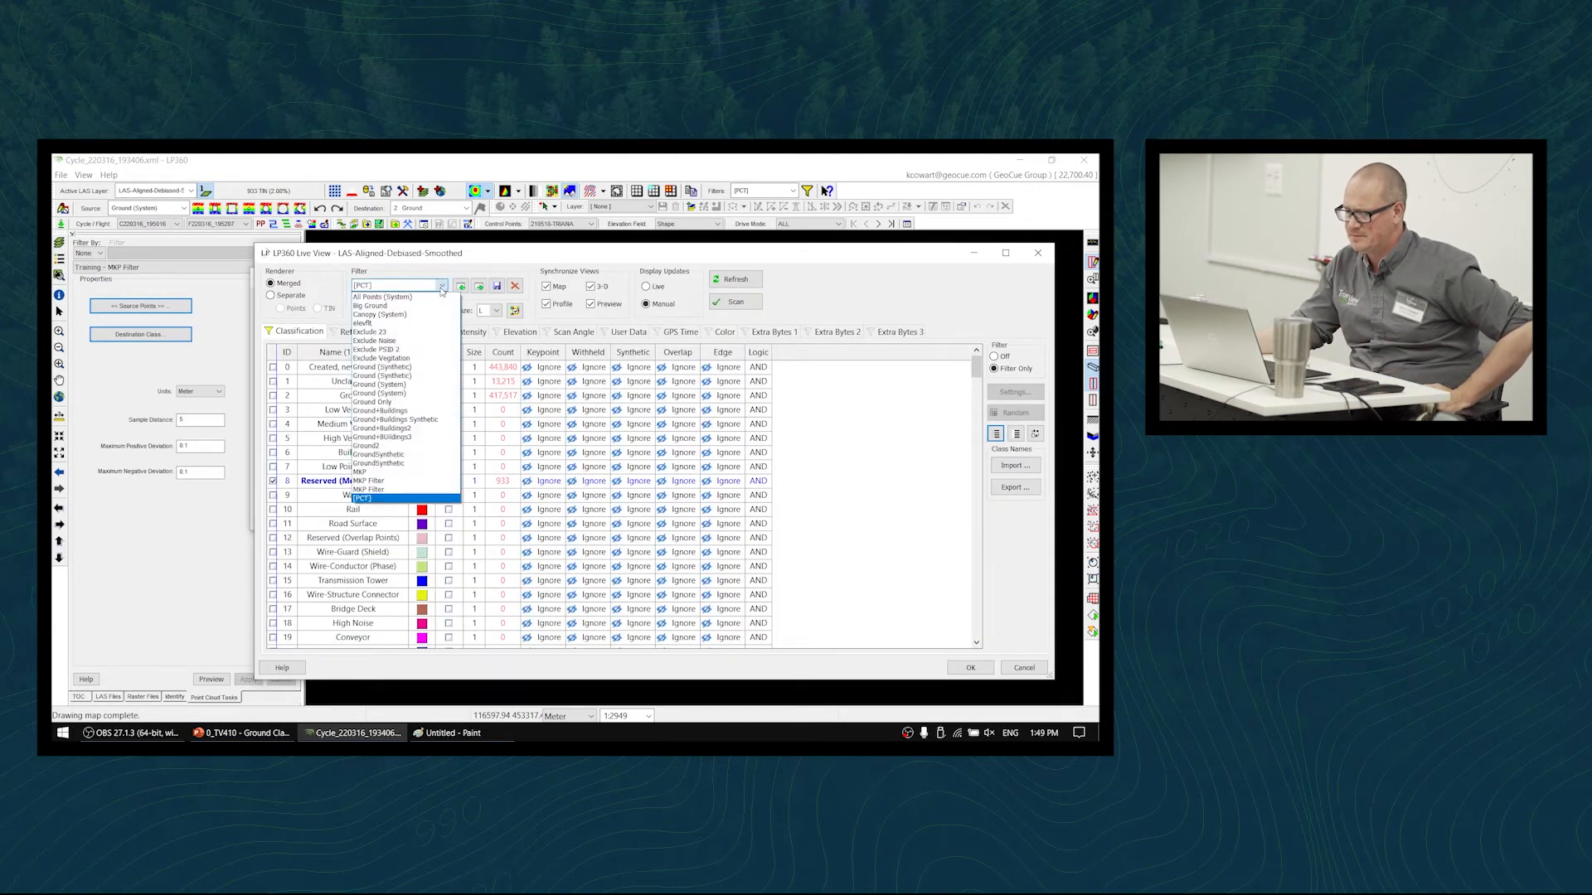
pyautogui.click(419, 403)
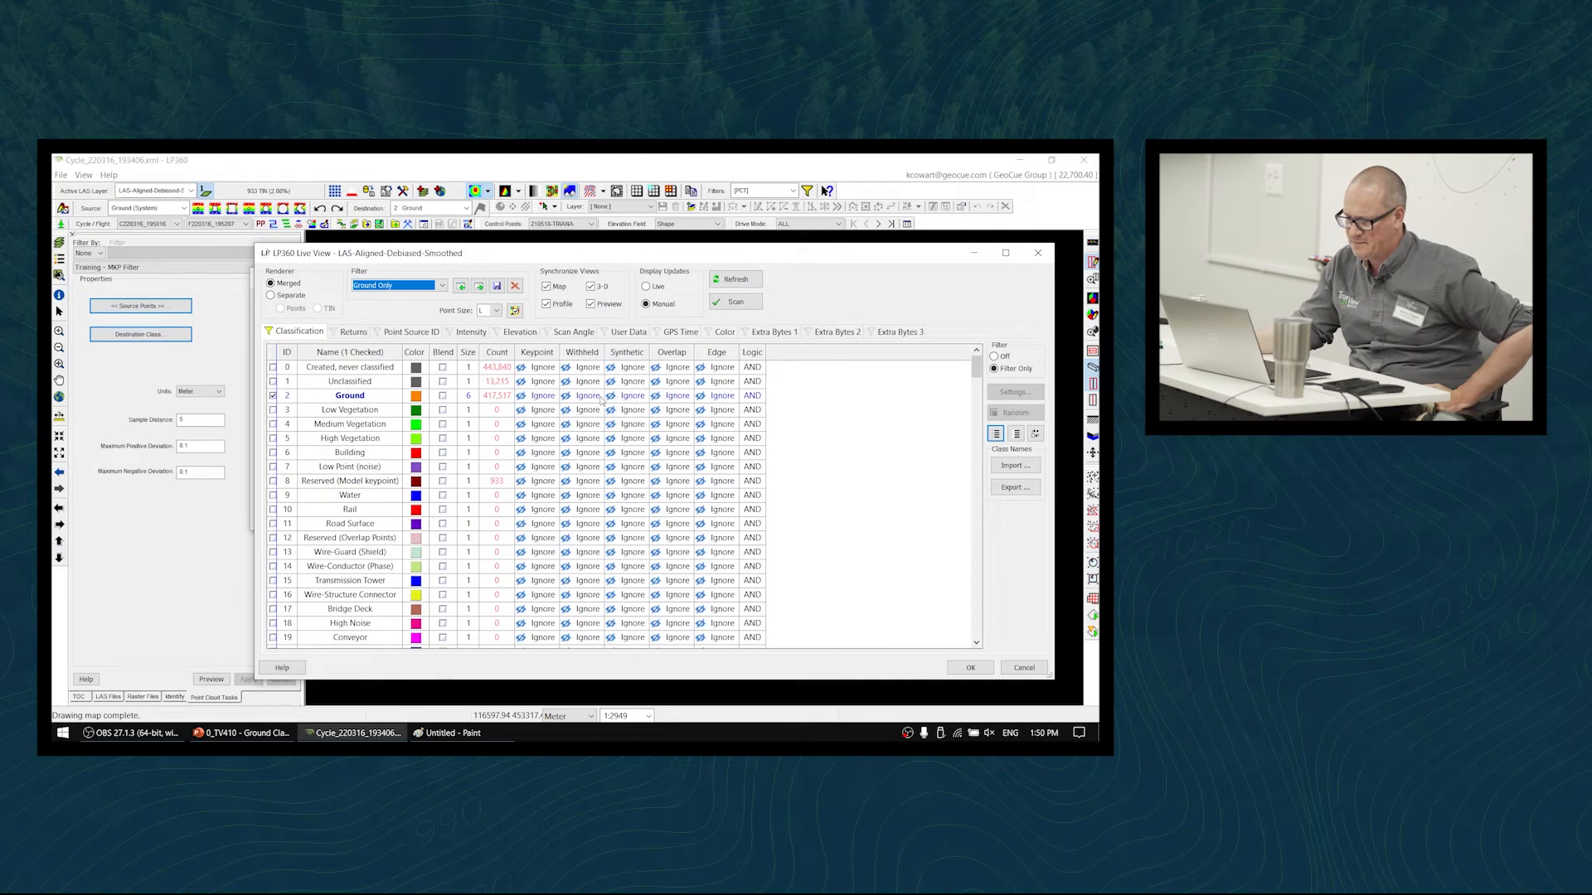
pyautogui.click(970, 667)
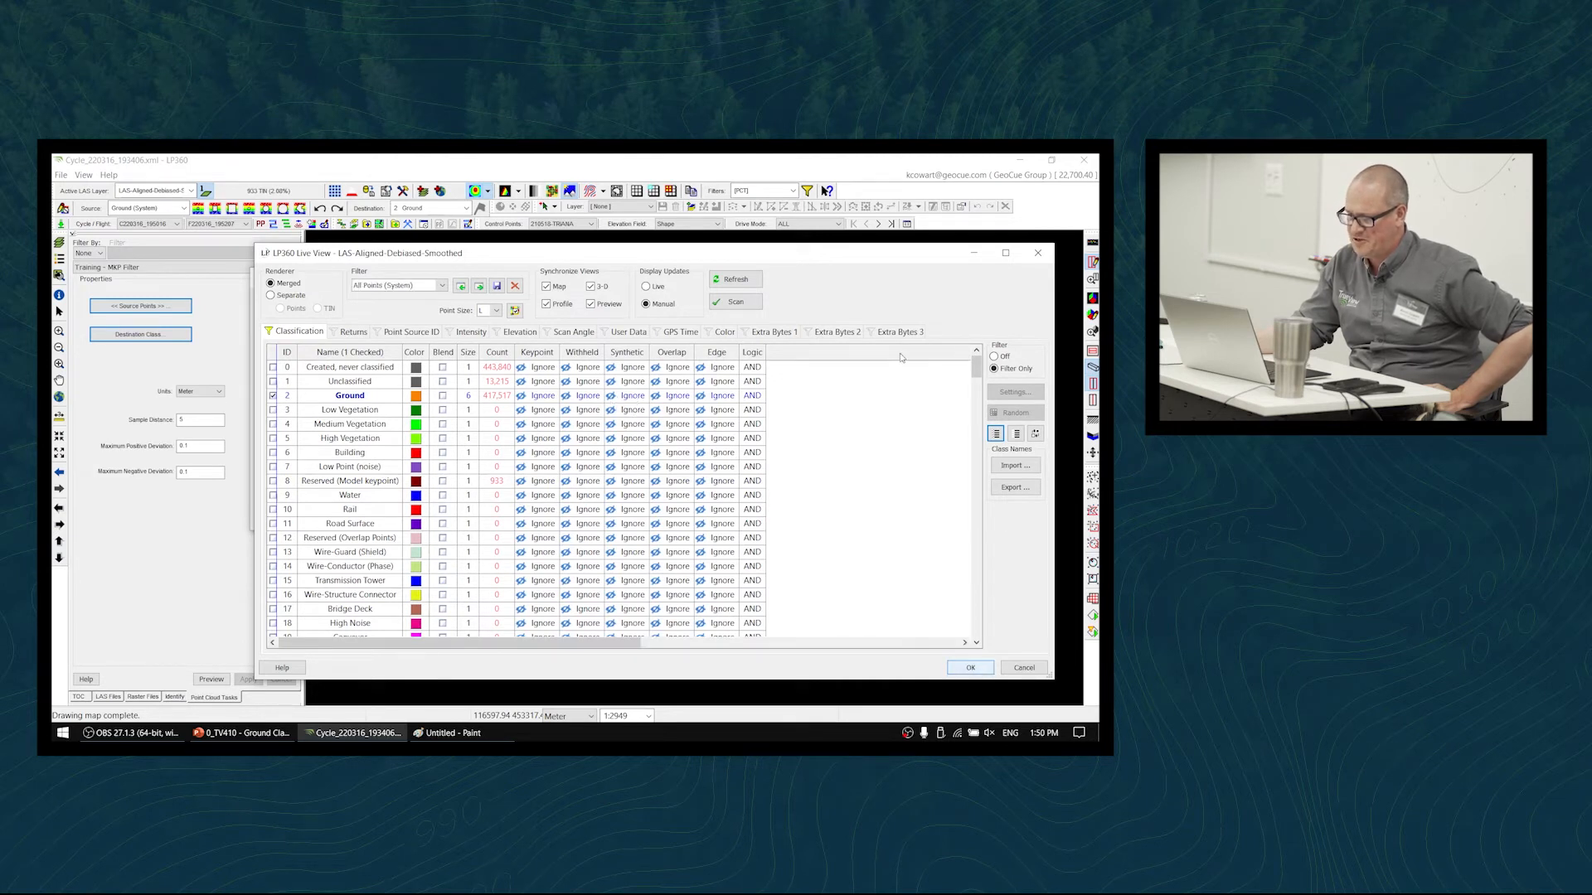
# - Include Contours and exclude Elevation in the surface attributes to export
pyautogui.moveTo(307, 455); pyautogui.dragTo(307, 466)
pyautogui.click(266, 441)
pyautogui.scroll(2, 270, 449)
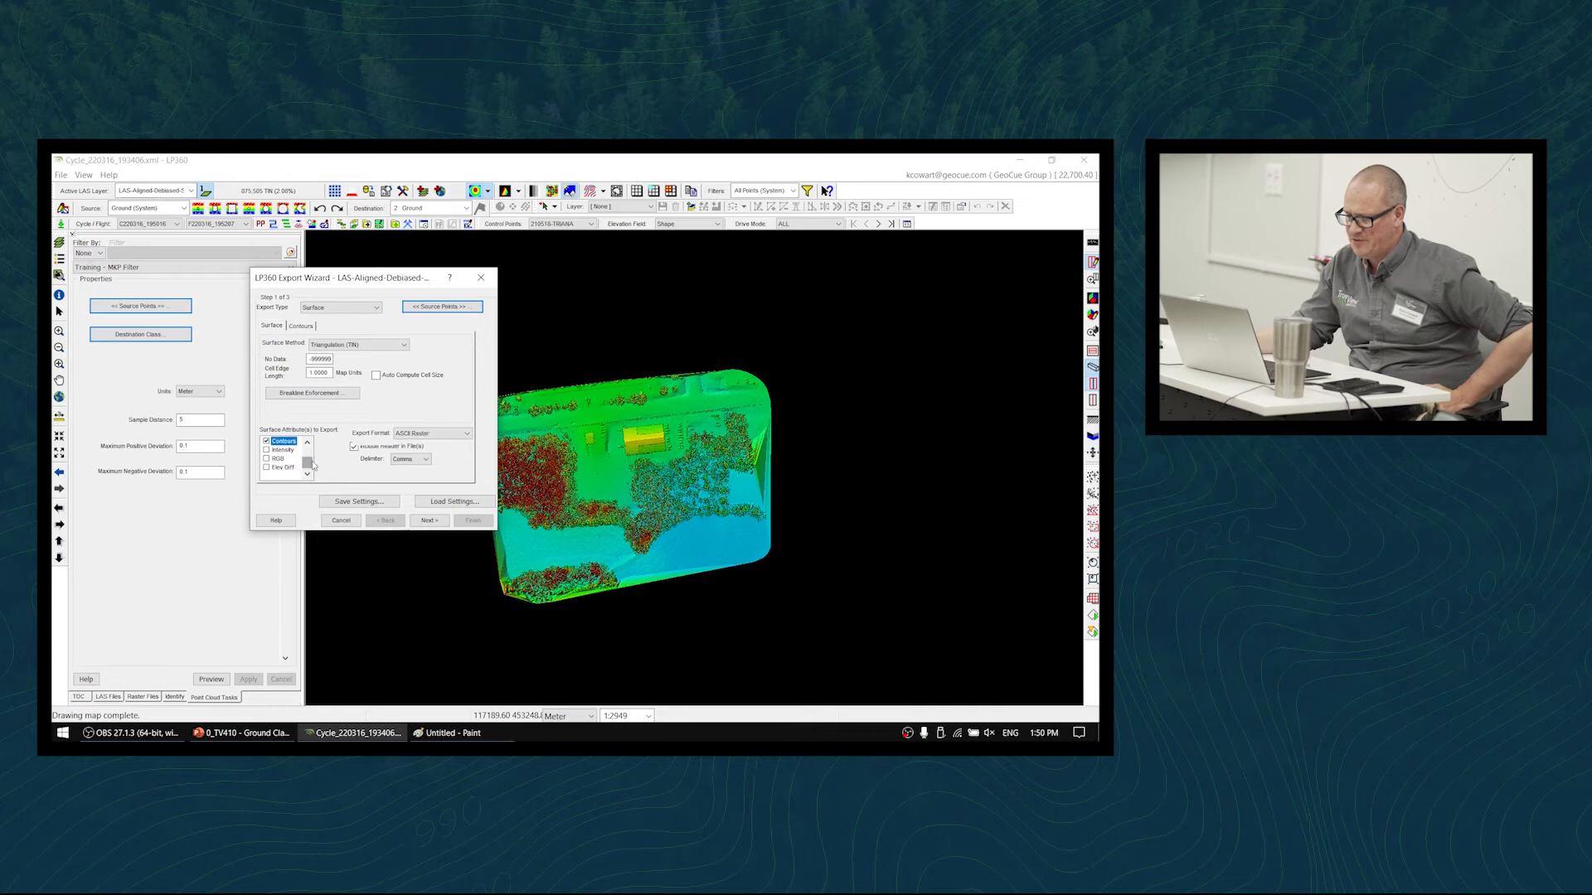
pyautogui.click(268, 444)
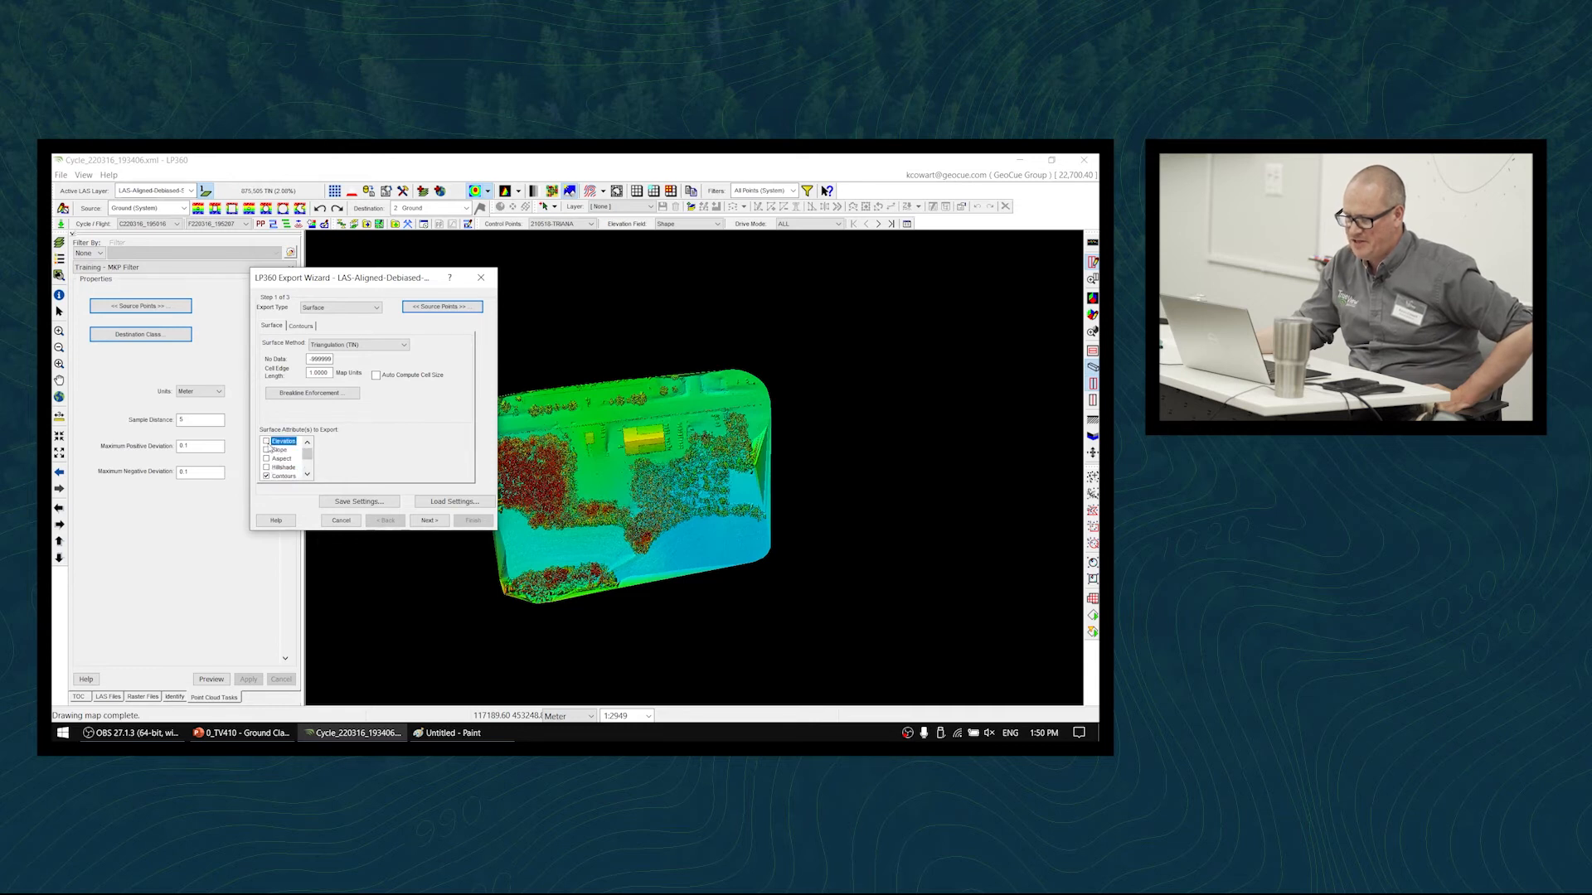
pyautogui.click(282, 477)
pyautogui.scroll(-1, 282, 479)
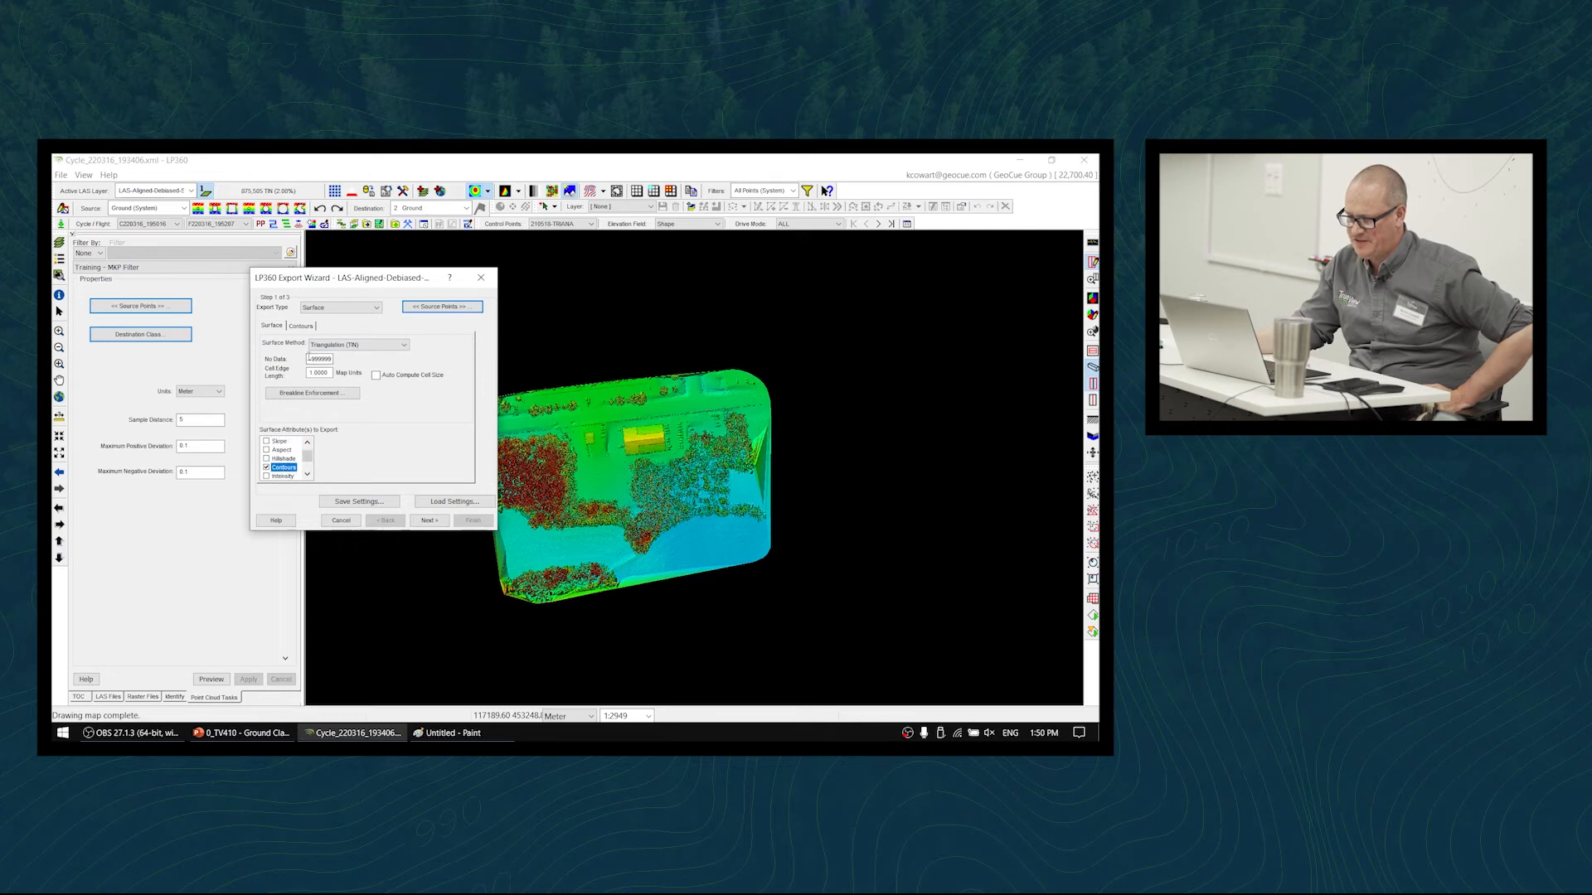
# - In the contour export settings, keep Export As 3D Shapes enabled and set the contour interval to 5 map units
pyautogui.click(308, 328)
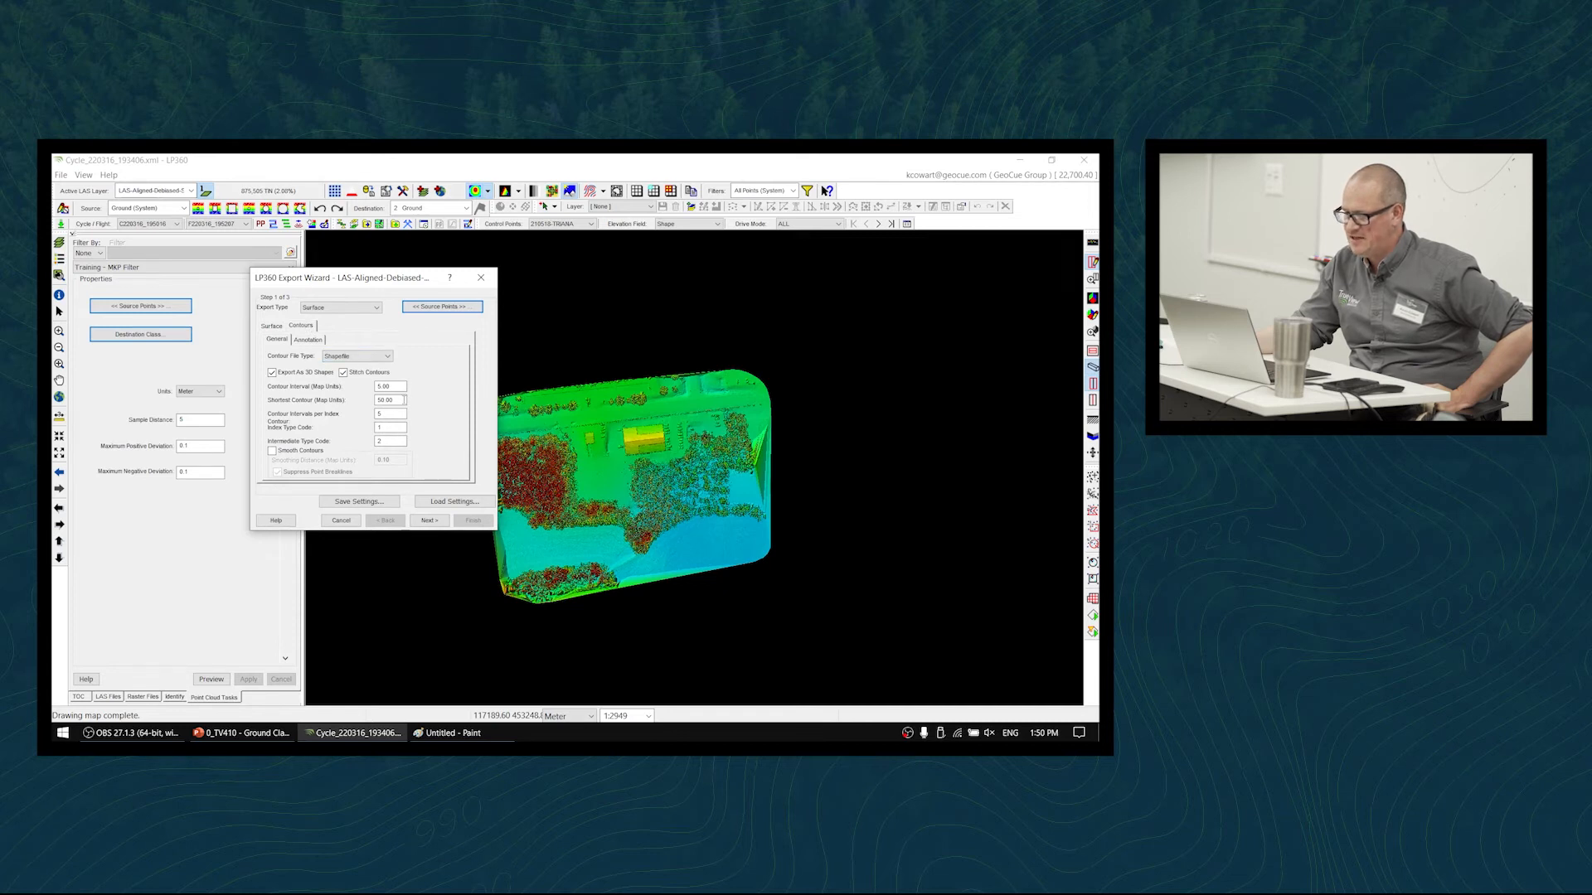
pyautogui.click(399, 385)
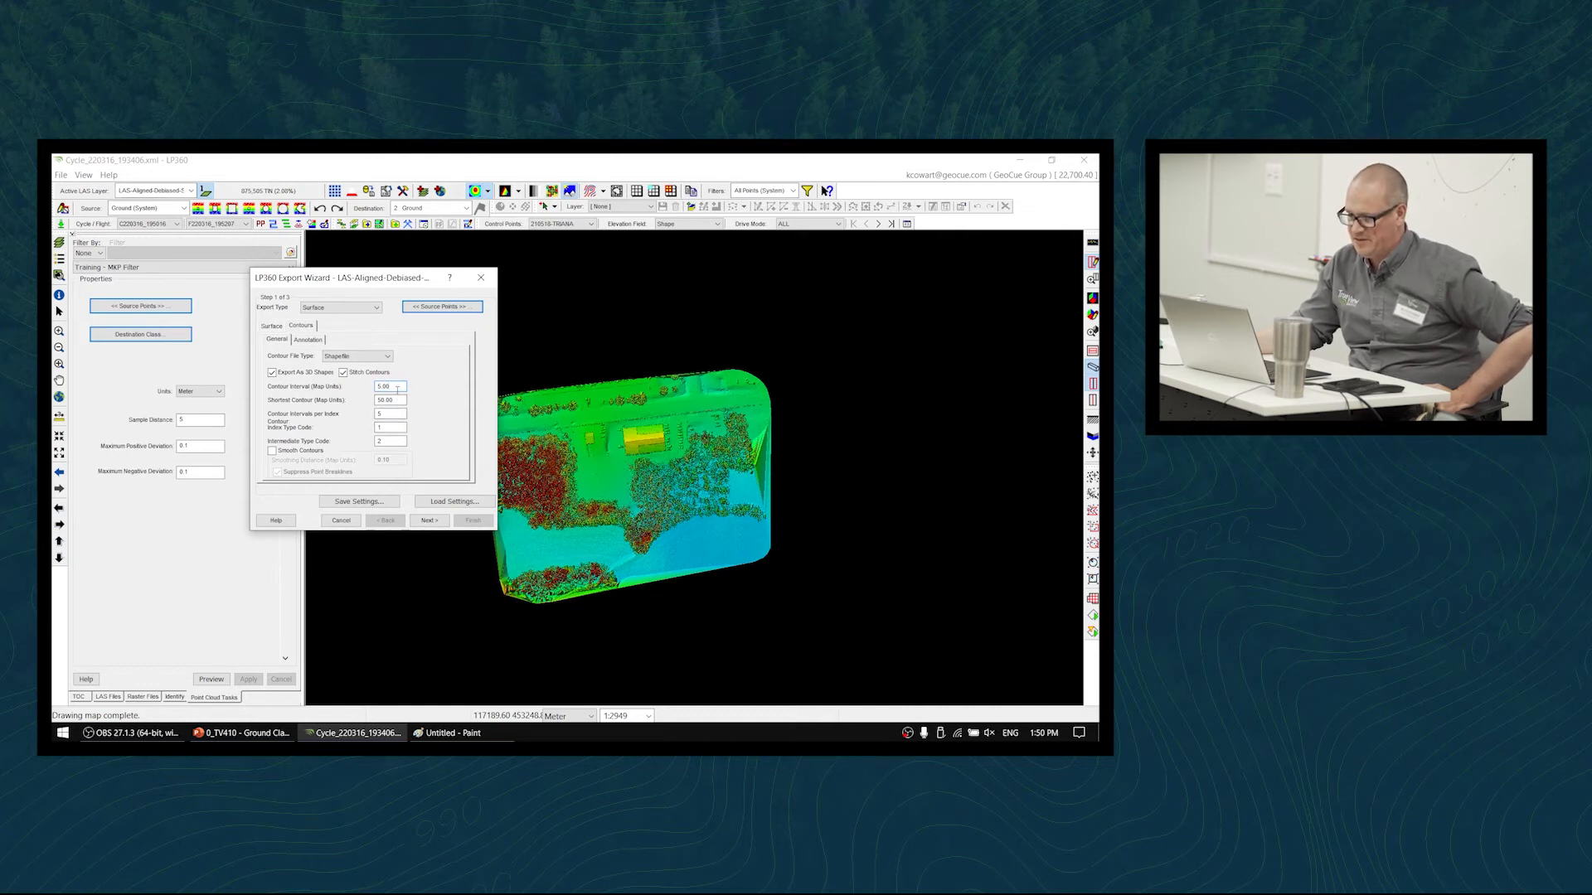
pyautogui.click(272, 373)
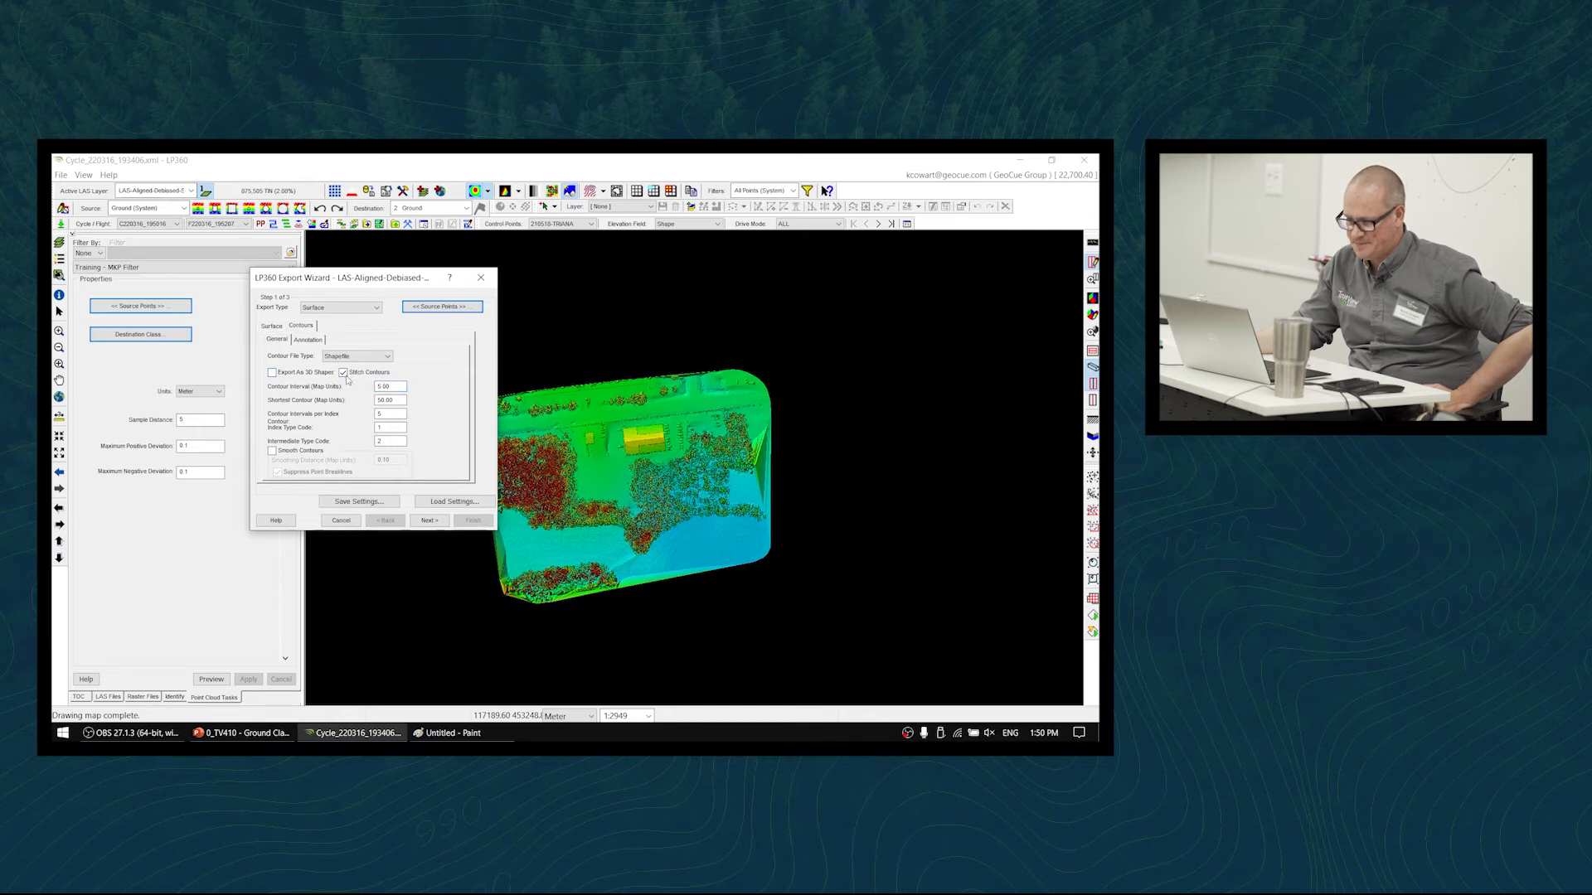
pyautogui.click(272, 372)
pyautogui.moveTo(399, 387); pyautogui.dragTo(284, 392)
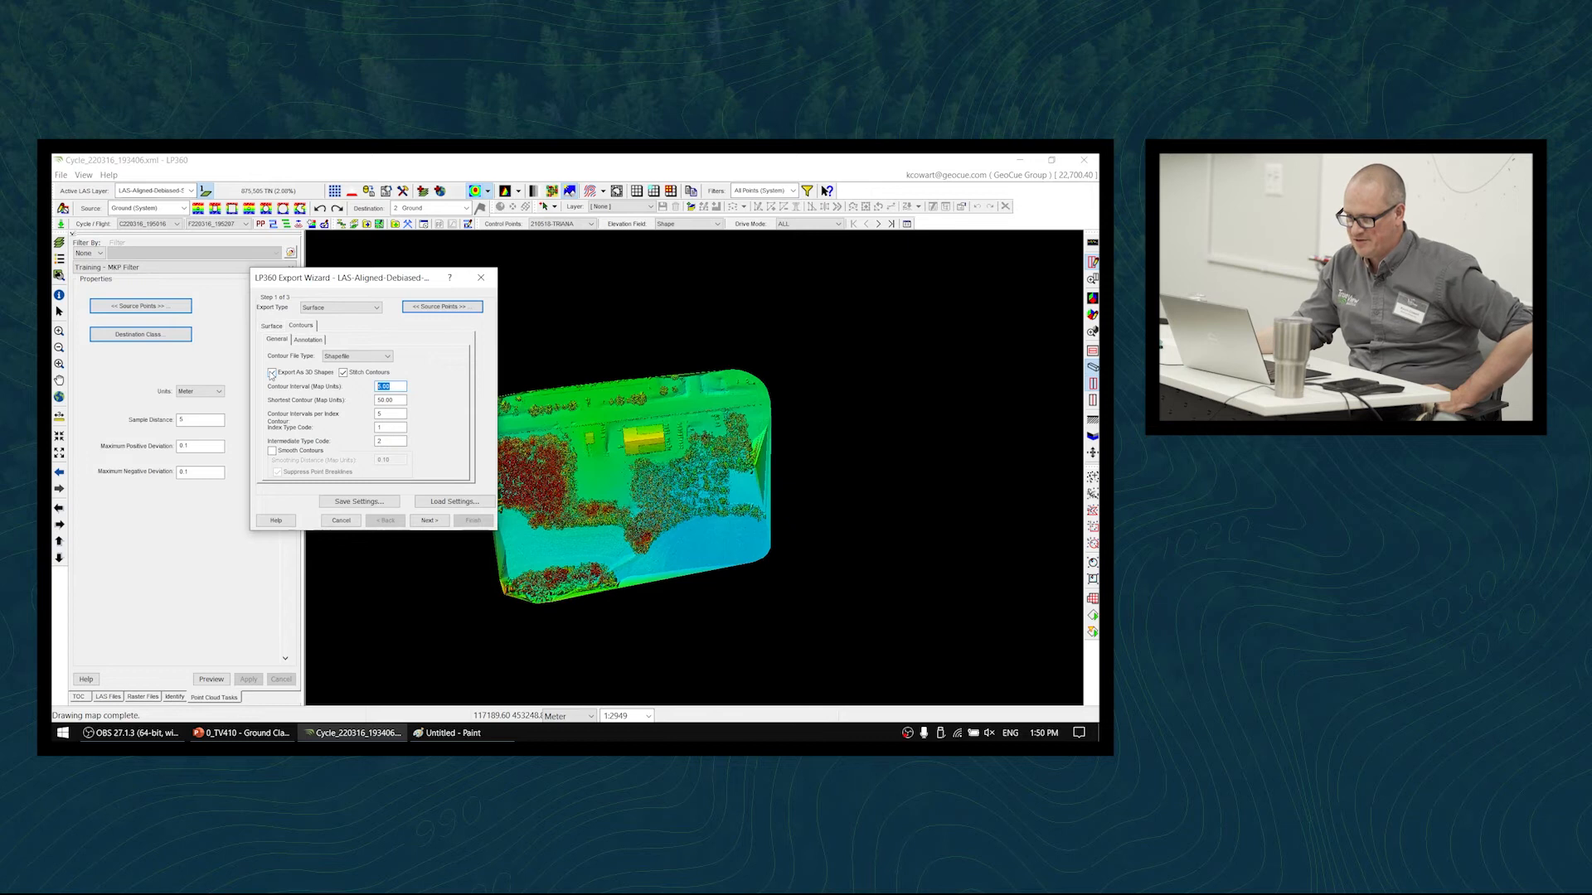
pyautogui.write('5')
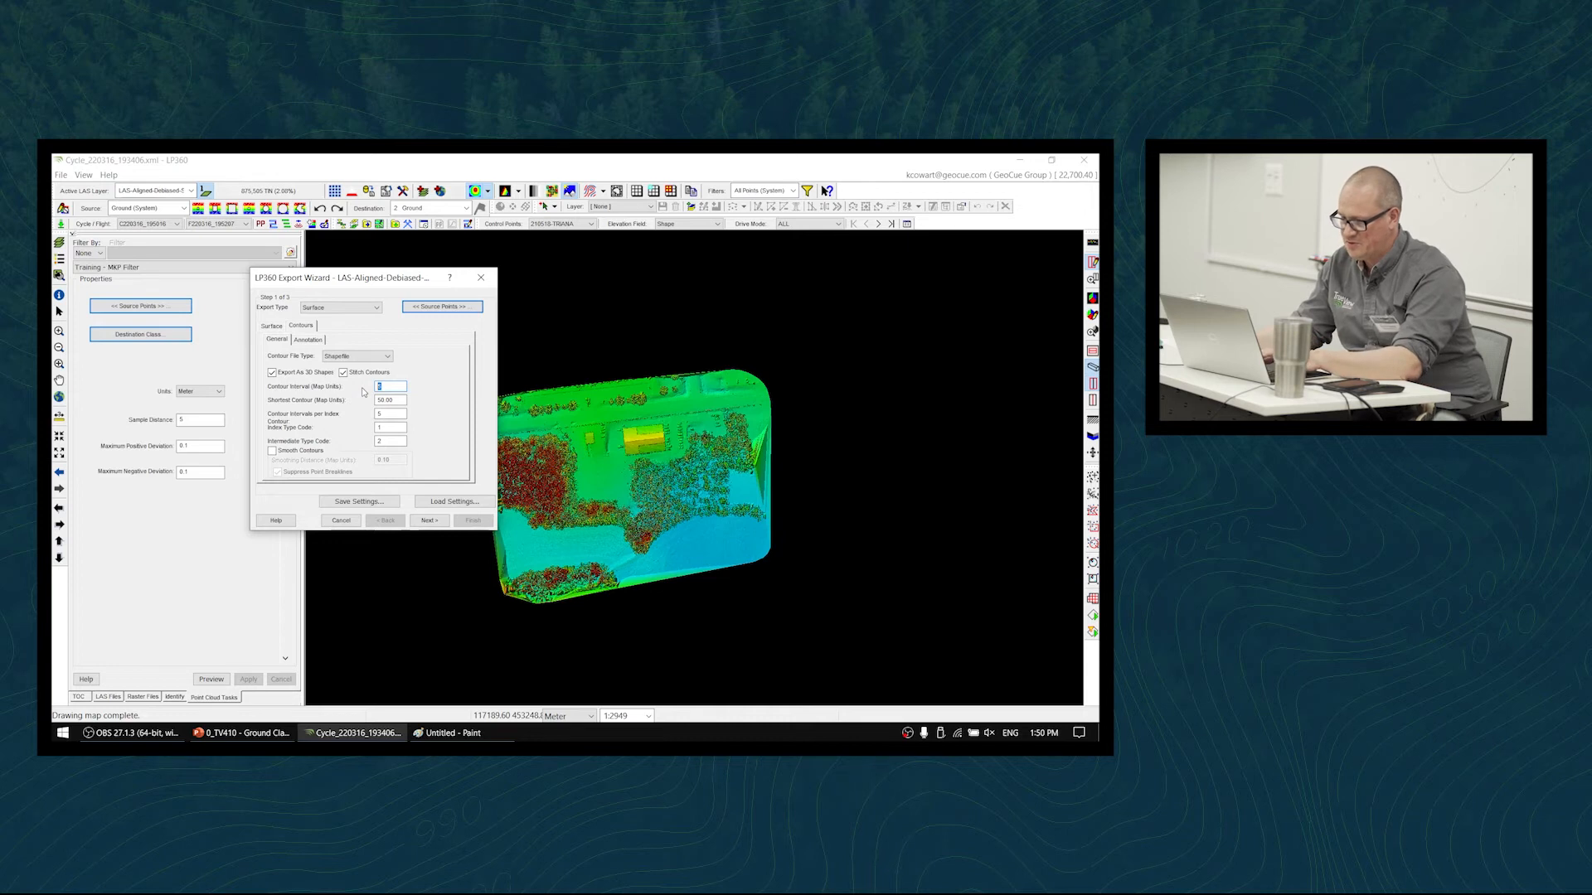
pyautogui.write('3')
pyautogui.doubleClick(393, 387)
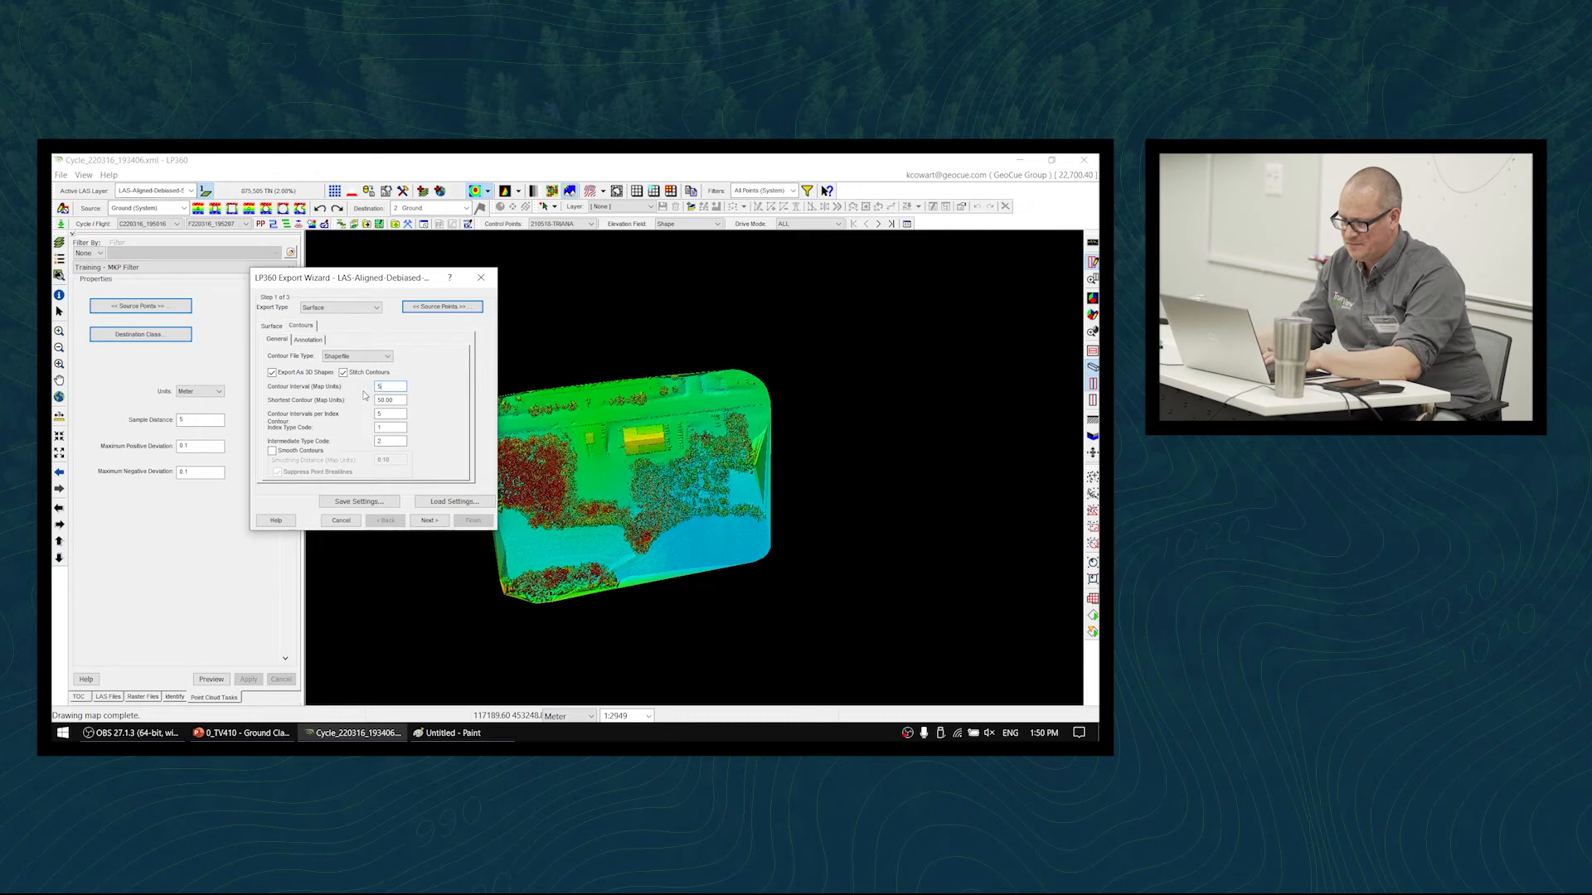
# - Review the contour intervals per index contour and the index and intermediate type codes
pyautogui.click(393, 412)
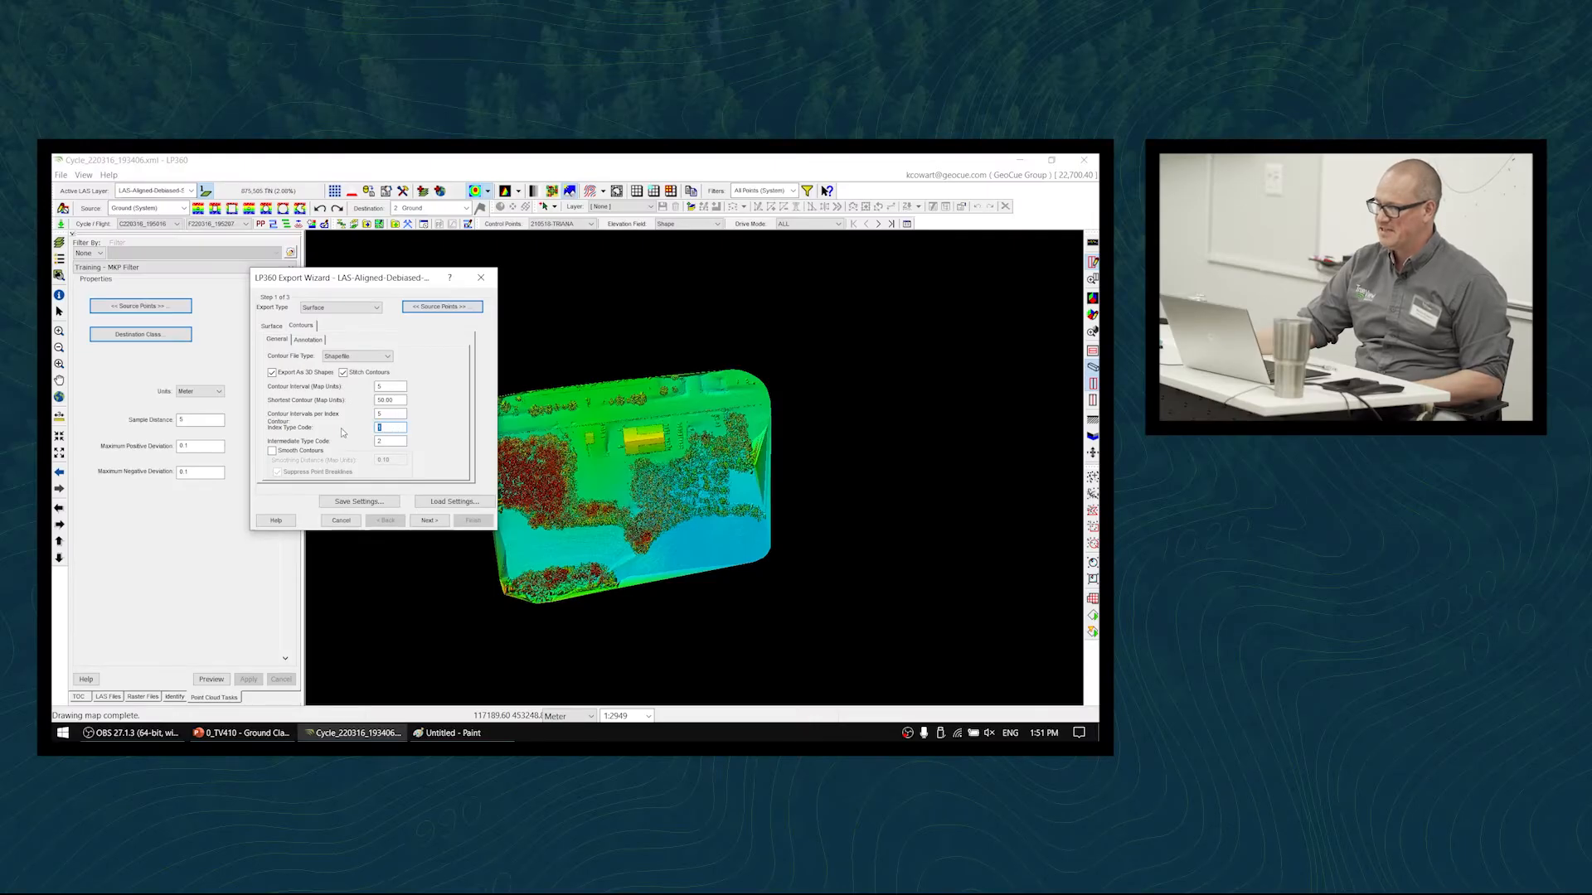
pyautogui.press('Tab')
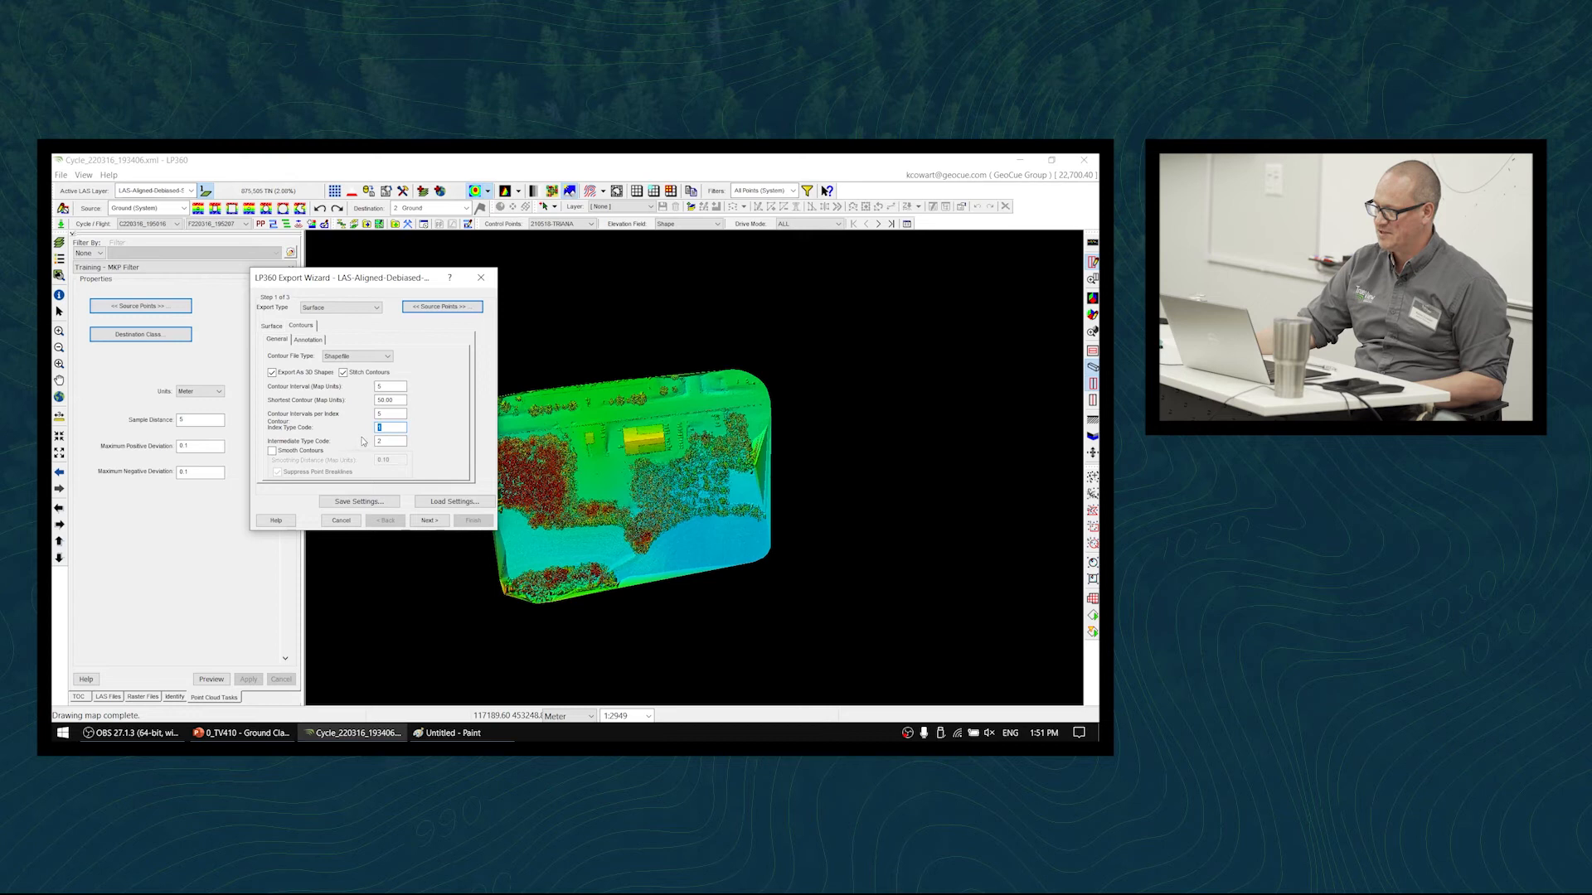
pyautogui.moveTo(403, 441); pyautogui.dragTo(370, 442)
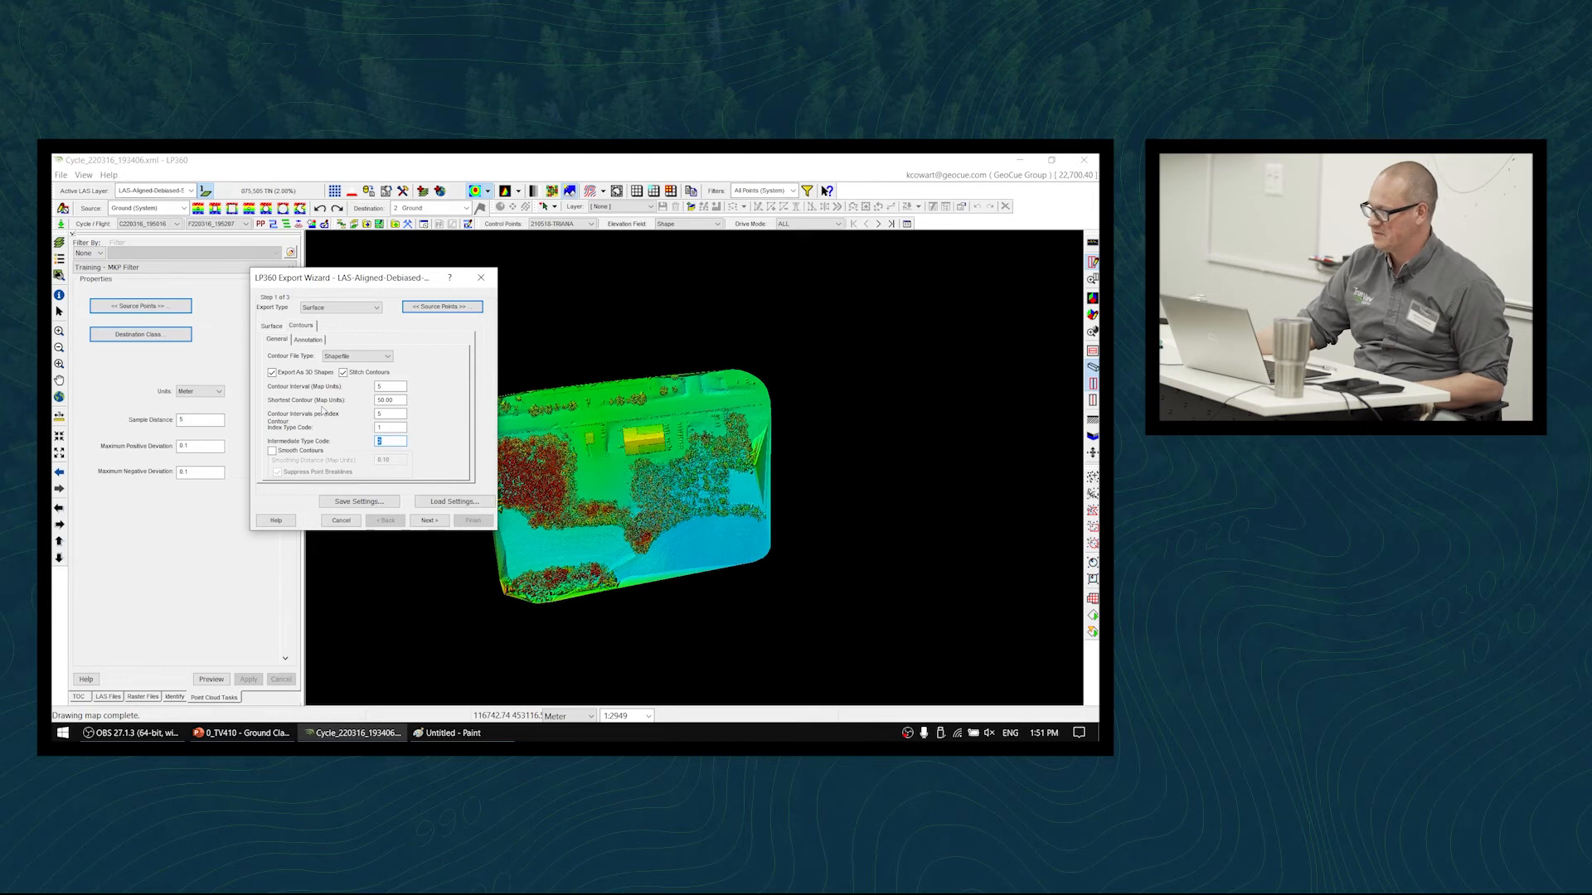
# - Enable Smooth Contours with point breaklines suppressed and set the smoothing distance to 0.2 map units, keeping the contour interval at 5
pyautogui.doubleClick(395, 401)
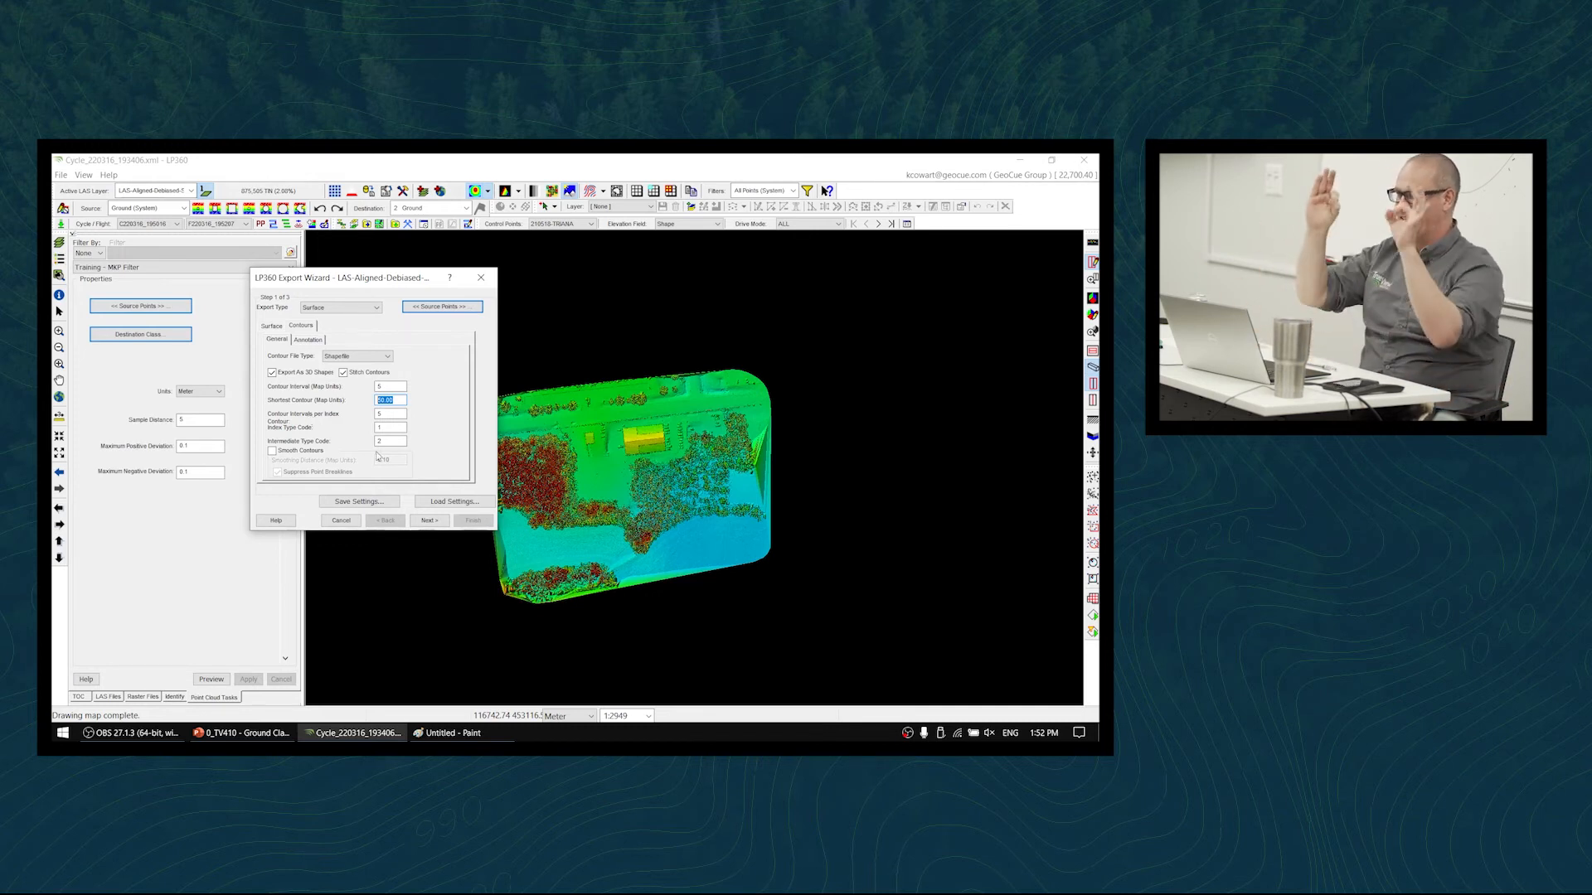
pyautogui.click(273, 451)
pyautogui.click(273, 451)
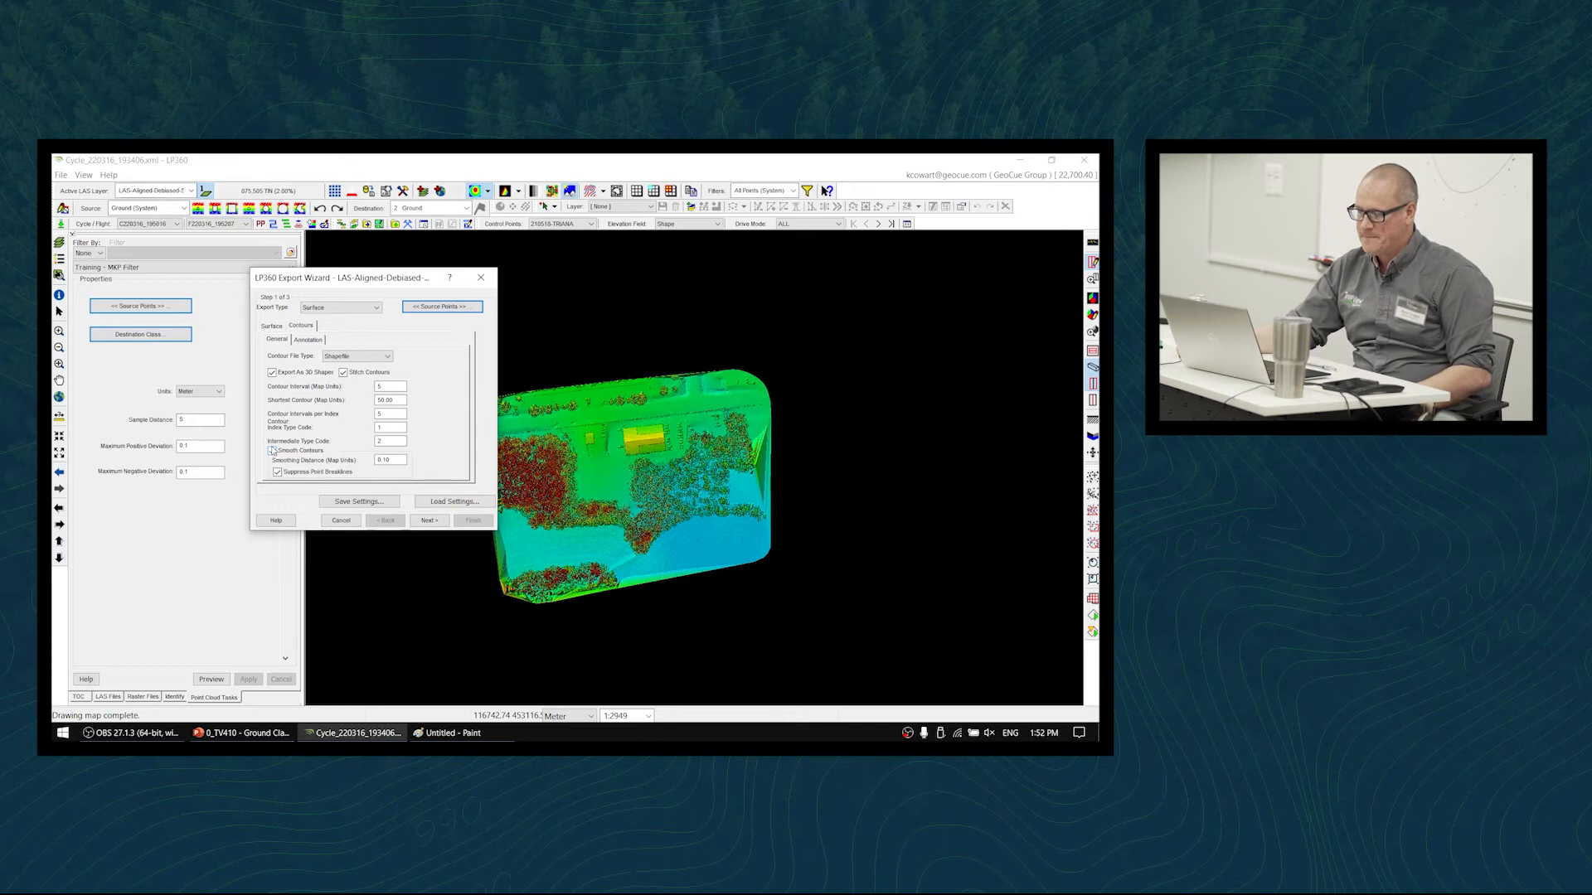
pyautogui.click(273, 452)
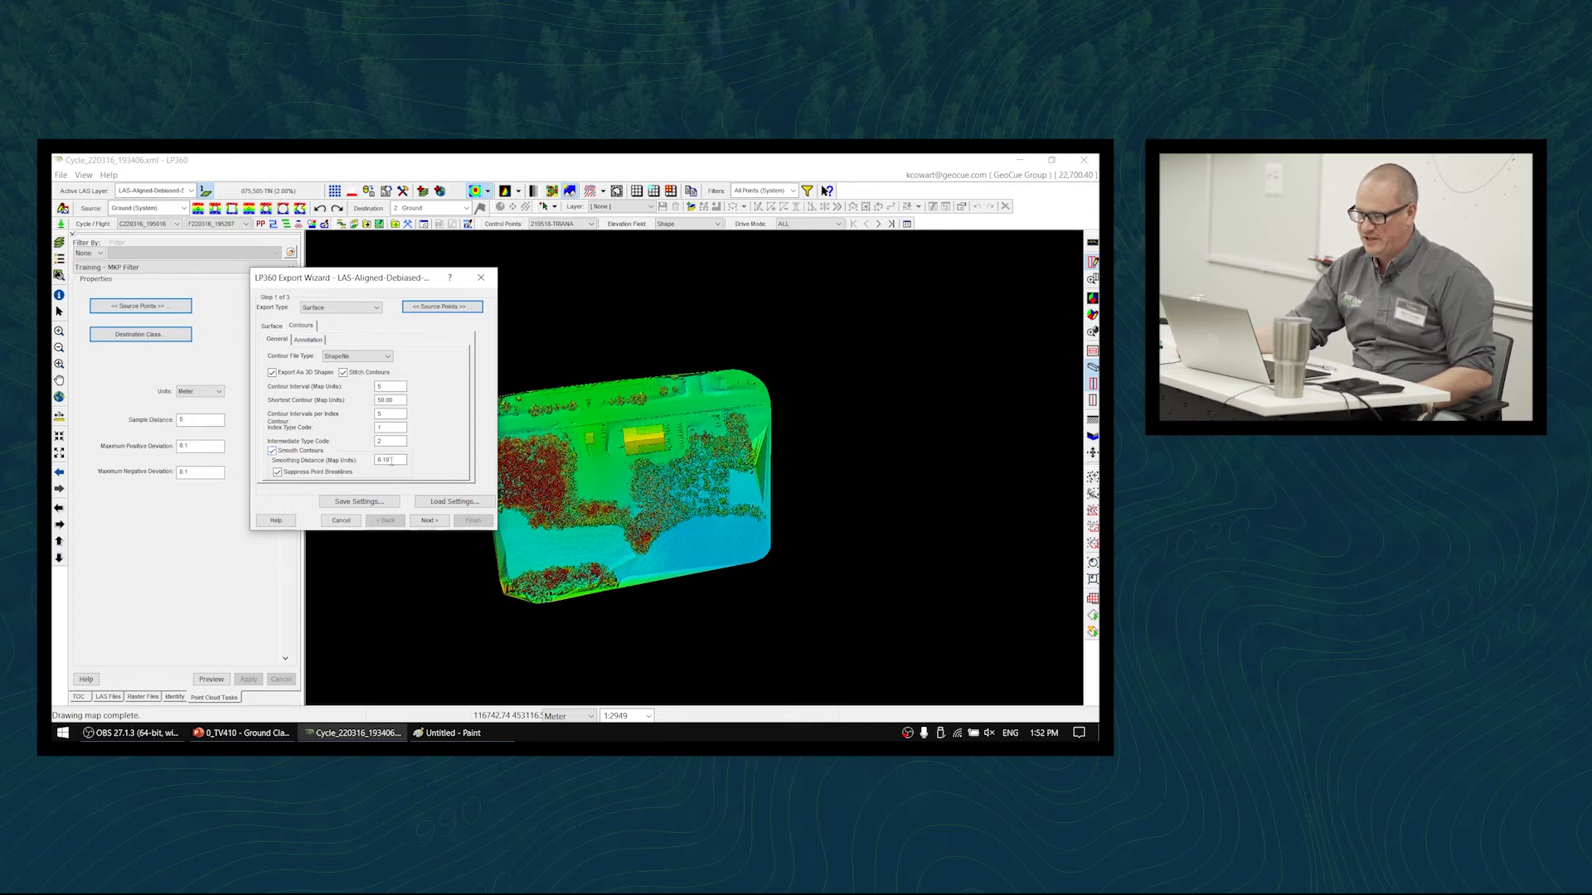
pyautogui.moveTo(388, 461); pyautogui.dragTo(383, 460)
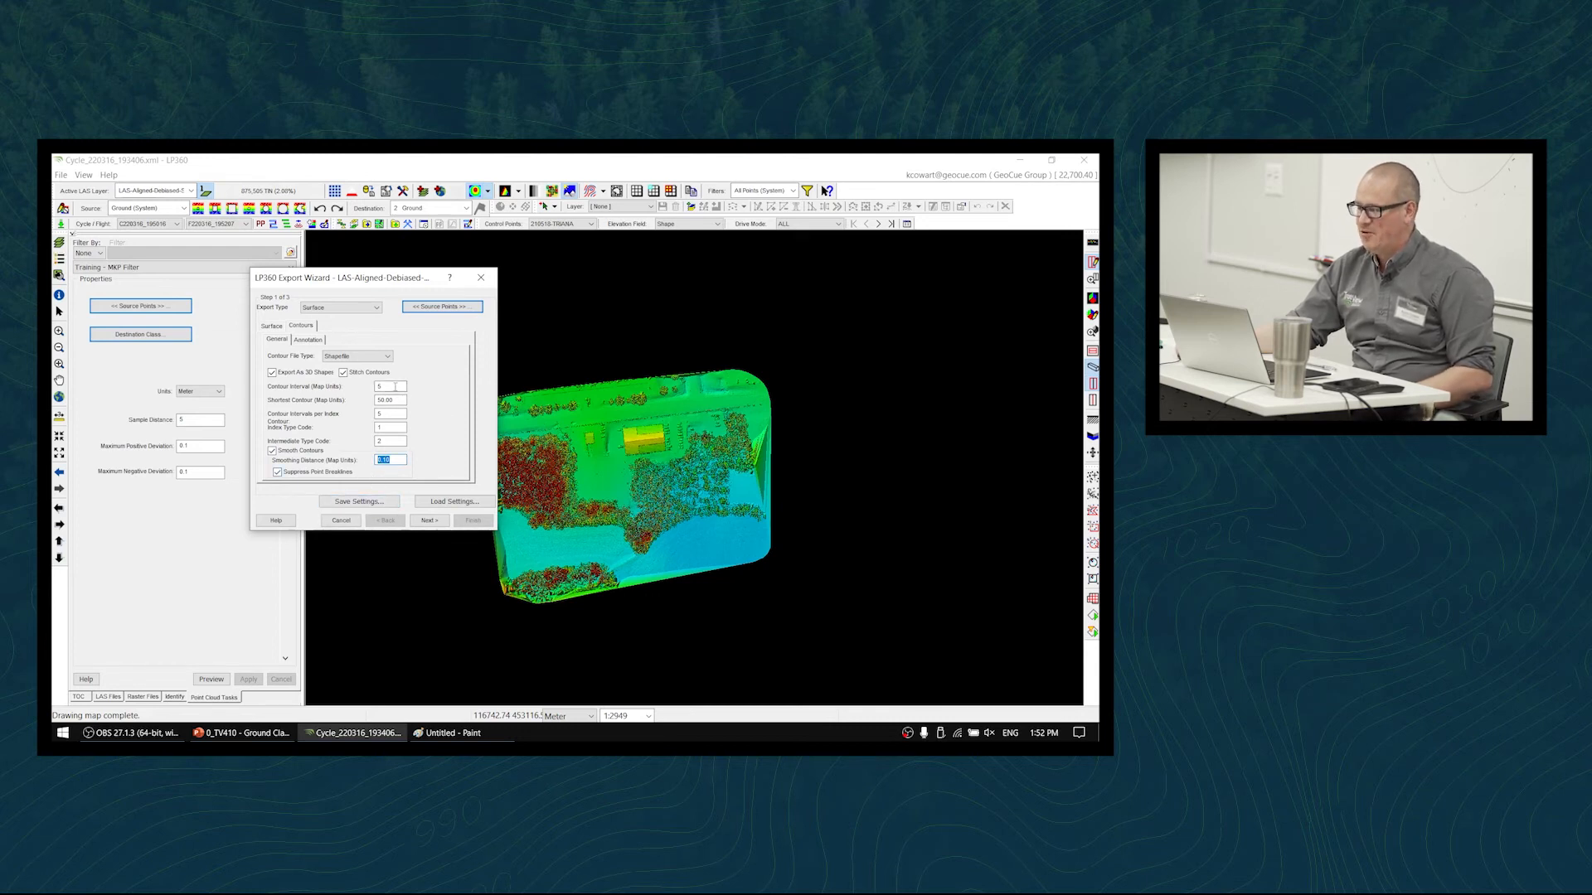
pyautogui.doubleClick(396, 386)
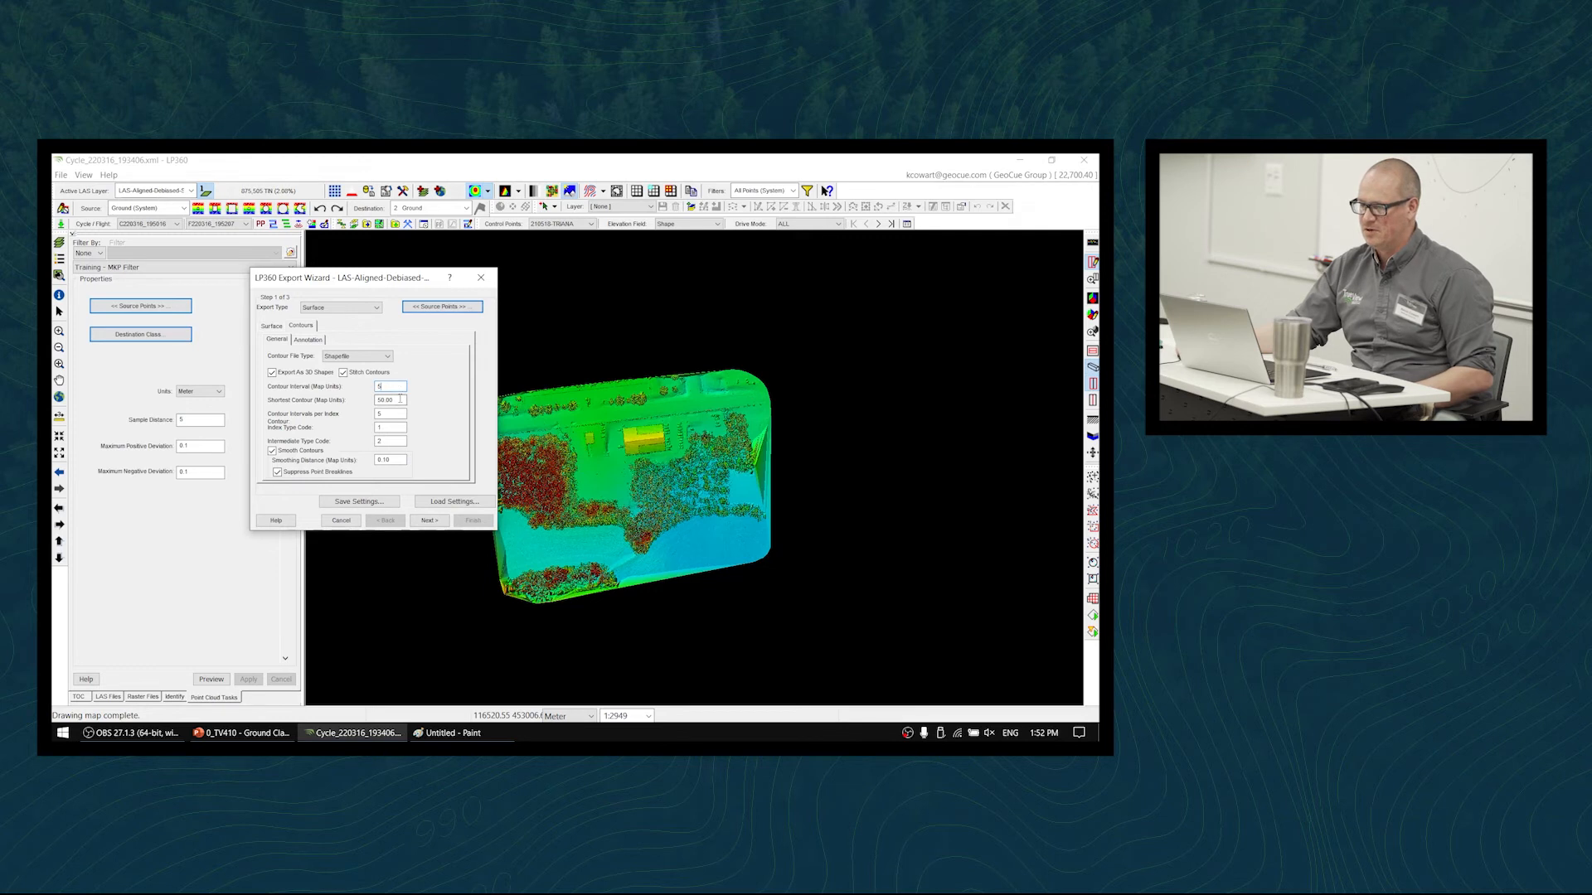
pyautogui.click(396, 460)
pyautogui.moveTo(387, 456); pyautogui.dragTo(384, 455)
pyautogui.write('5')
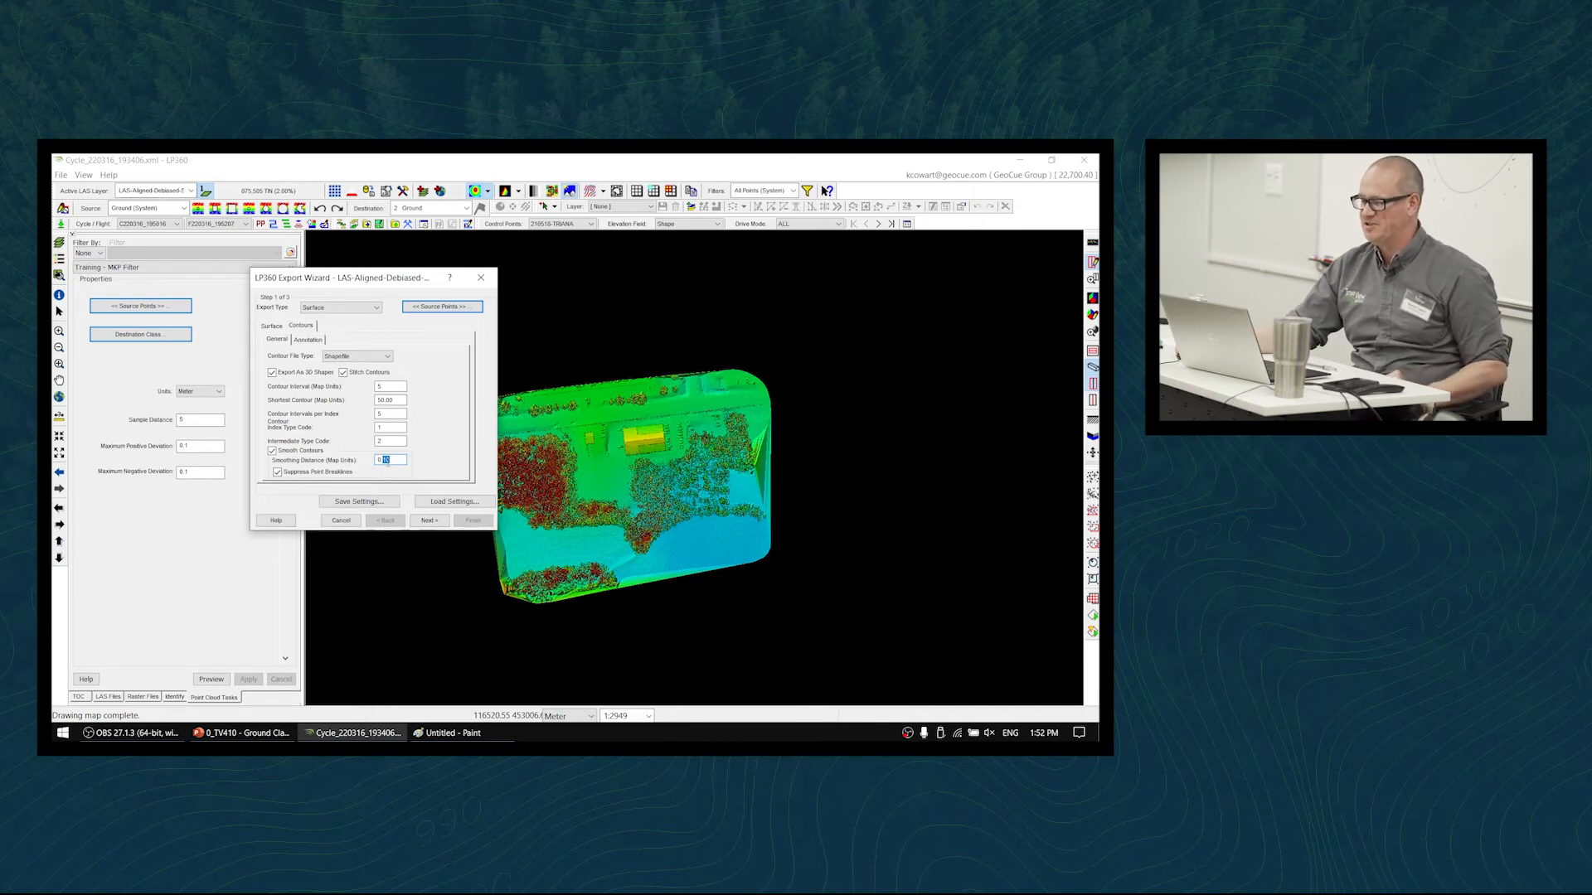
pyautogui.write('2')
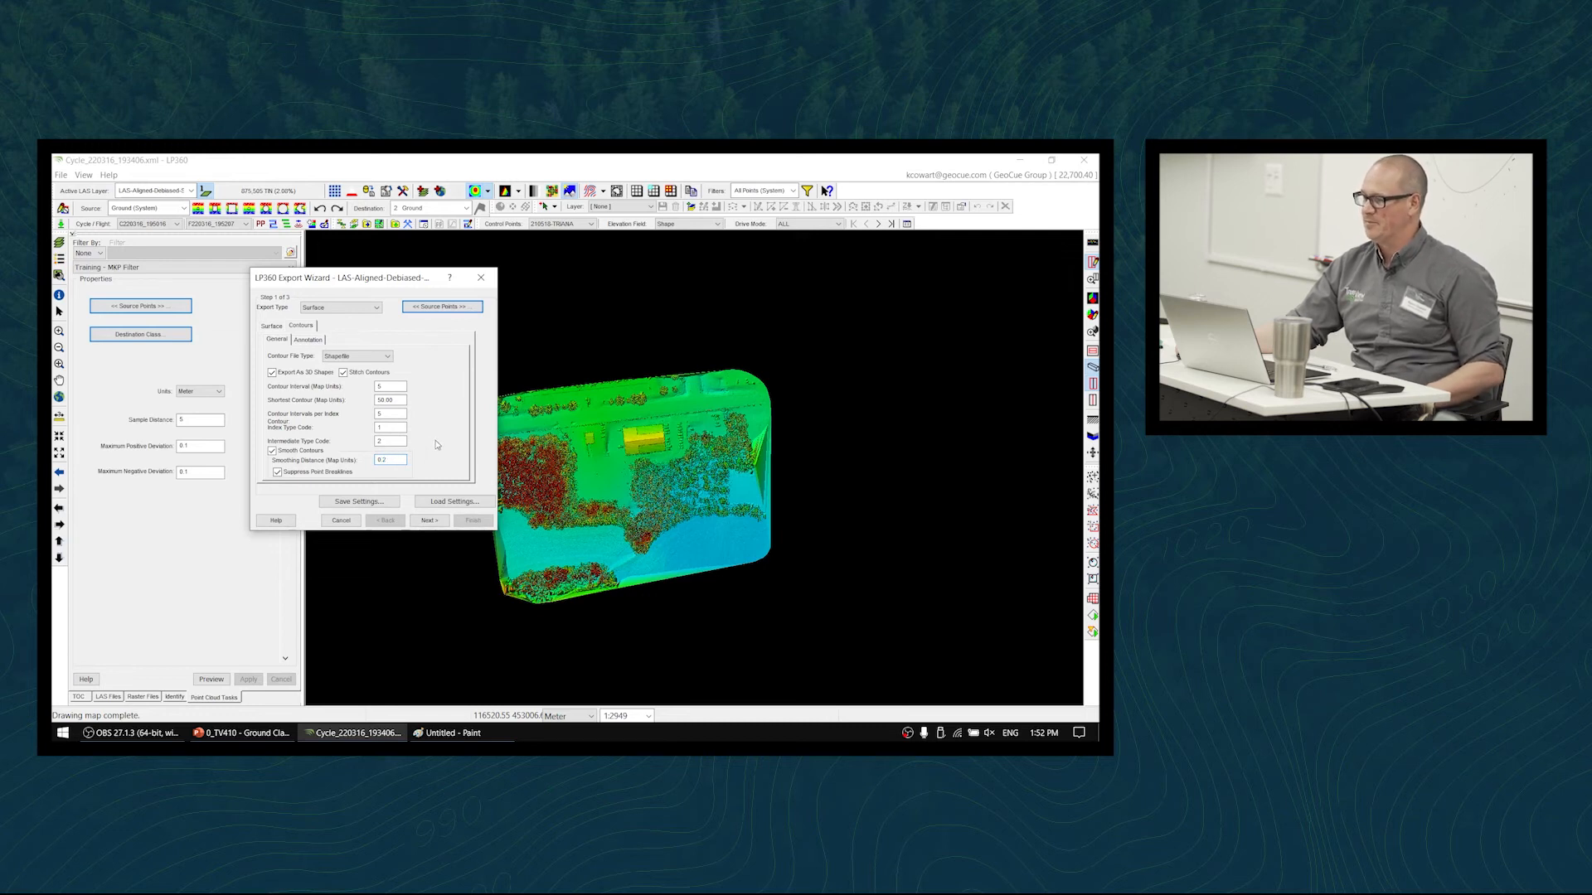
# - Leave contour annotation export off and keep the basic export extent set to the active LiDAR layer
pyautogui.click(308, 340)
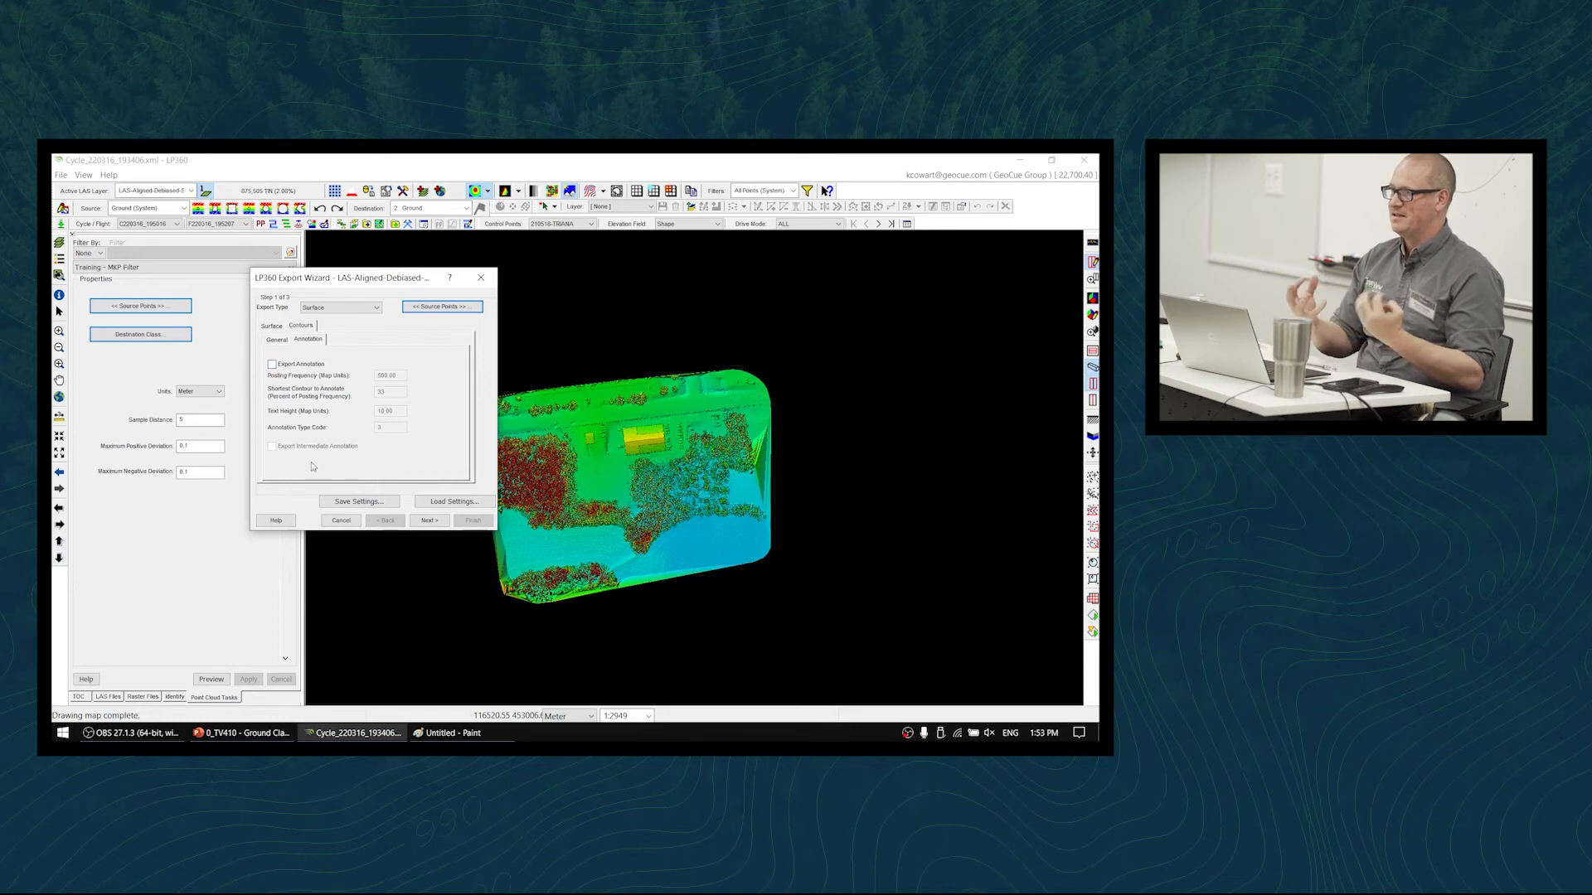
pyautogui.click(277, 340)
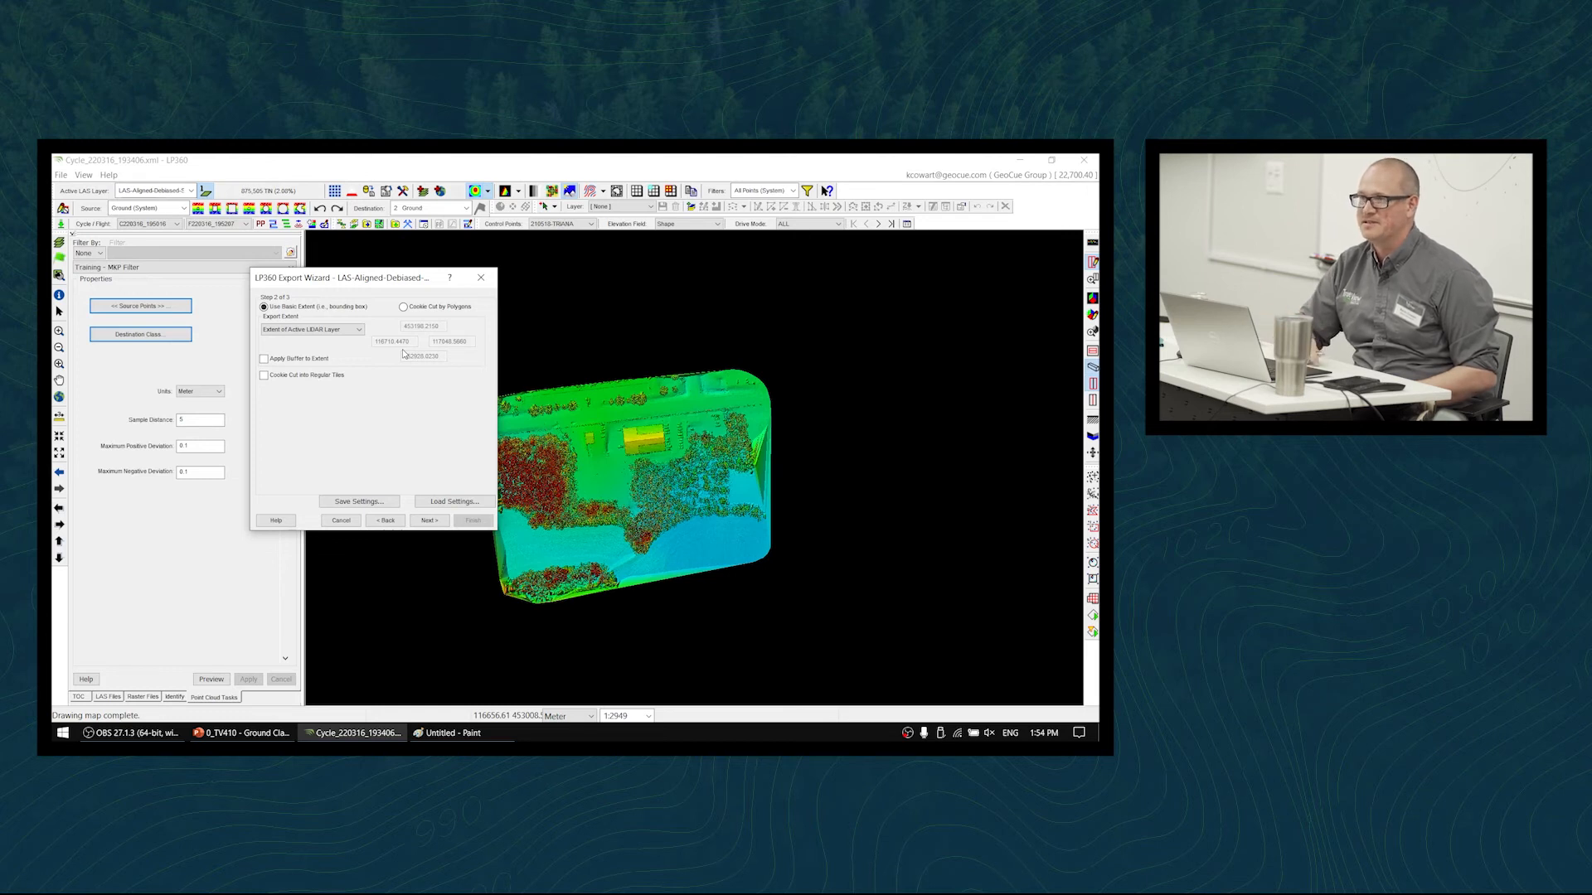
pyautogui.click(428, 520)
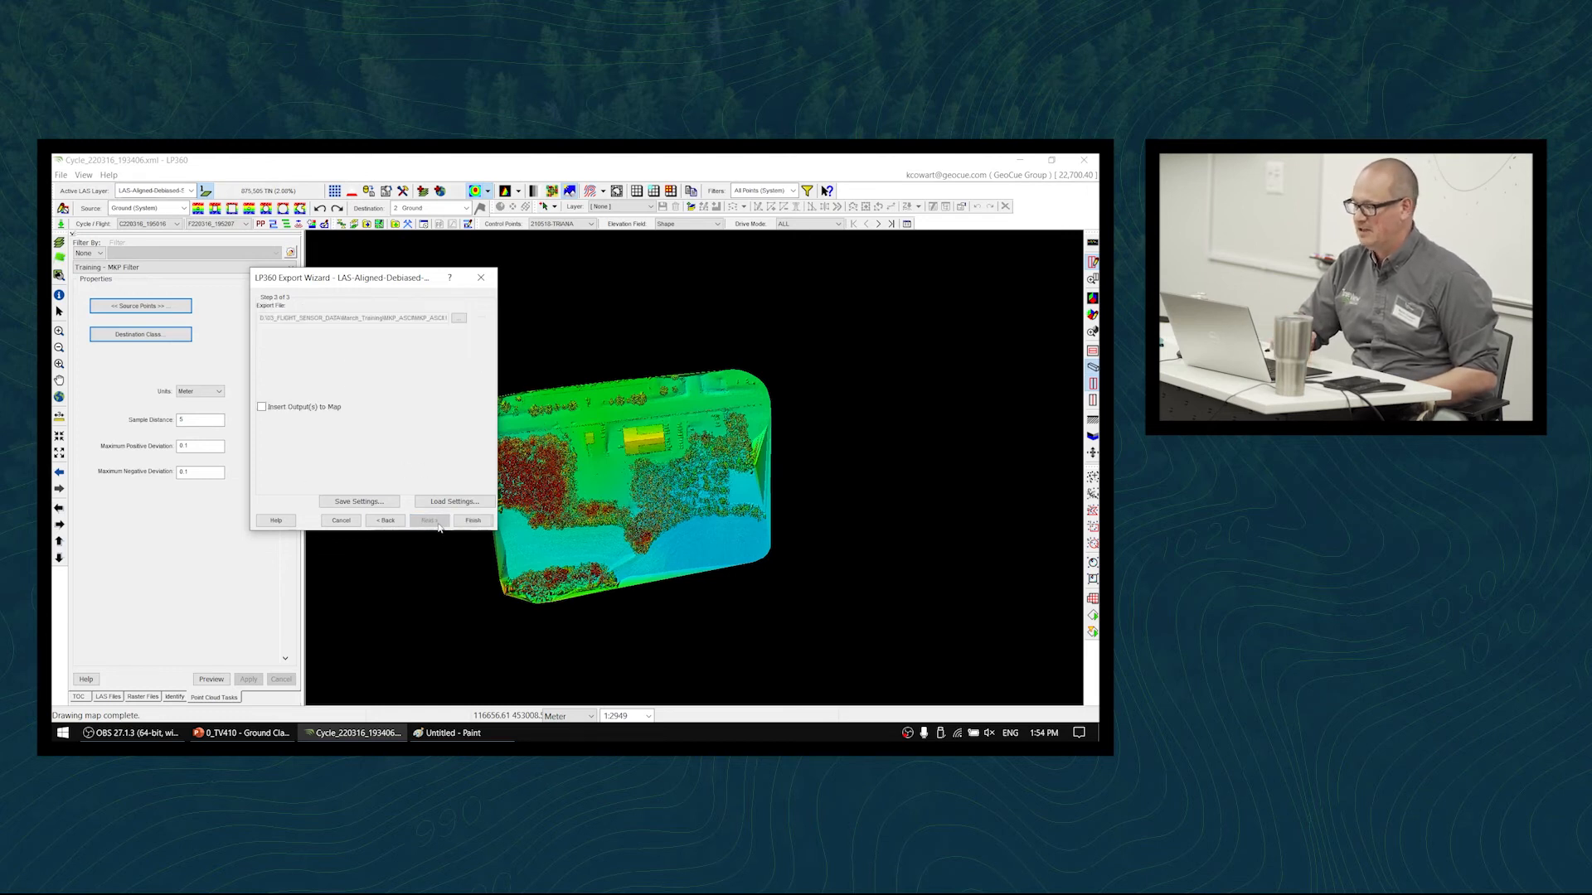
pyautogui.click(387, 520)
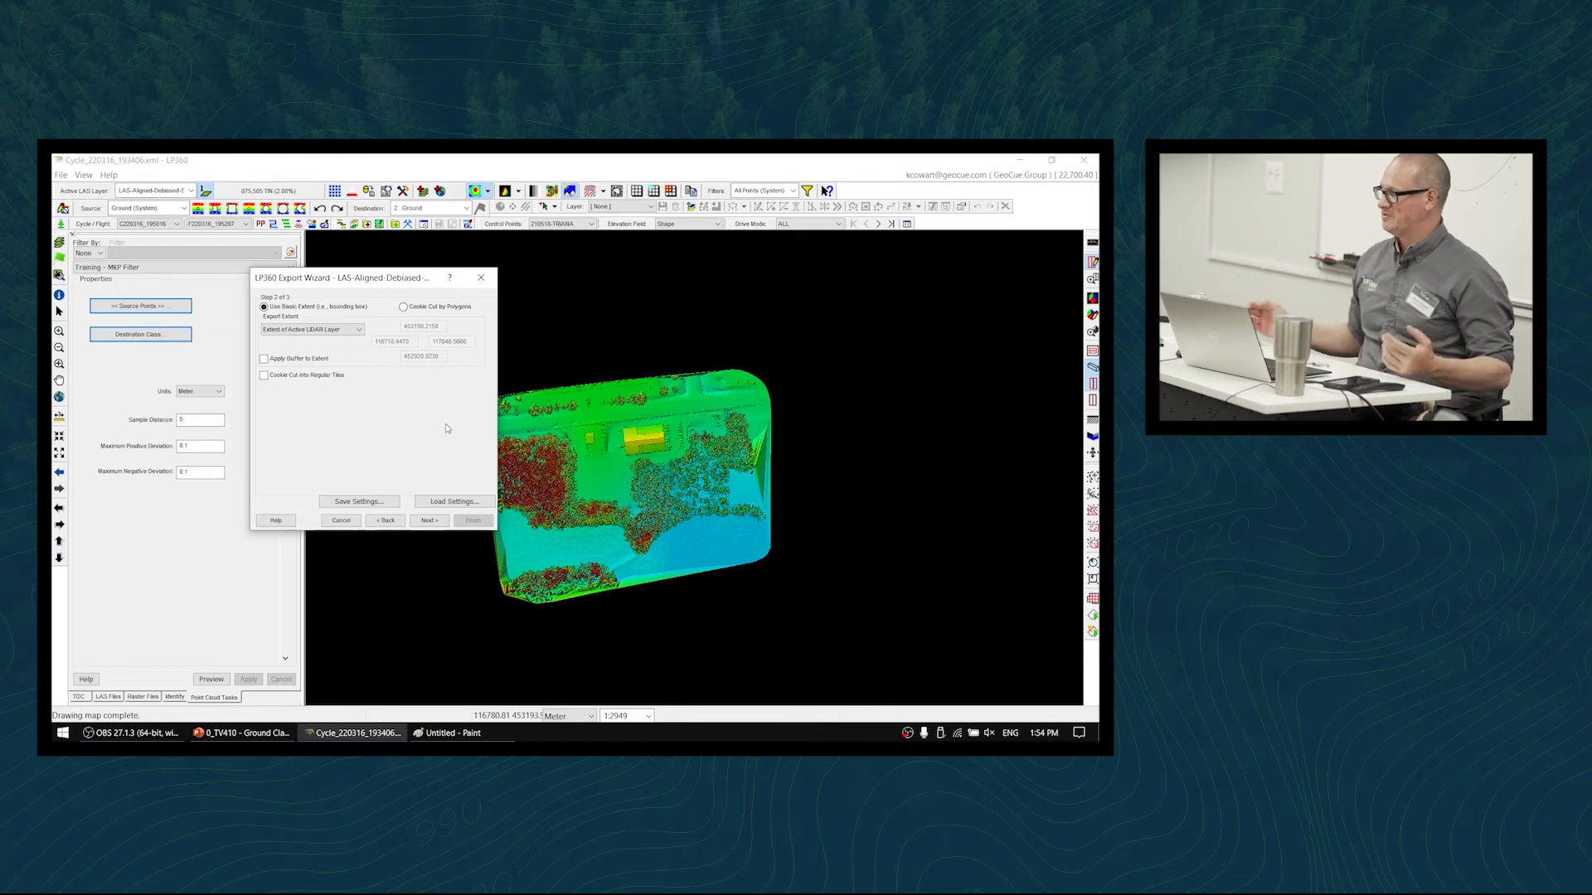
pyautogui.click(428, 521)
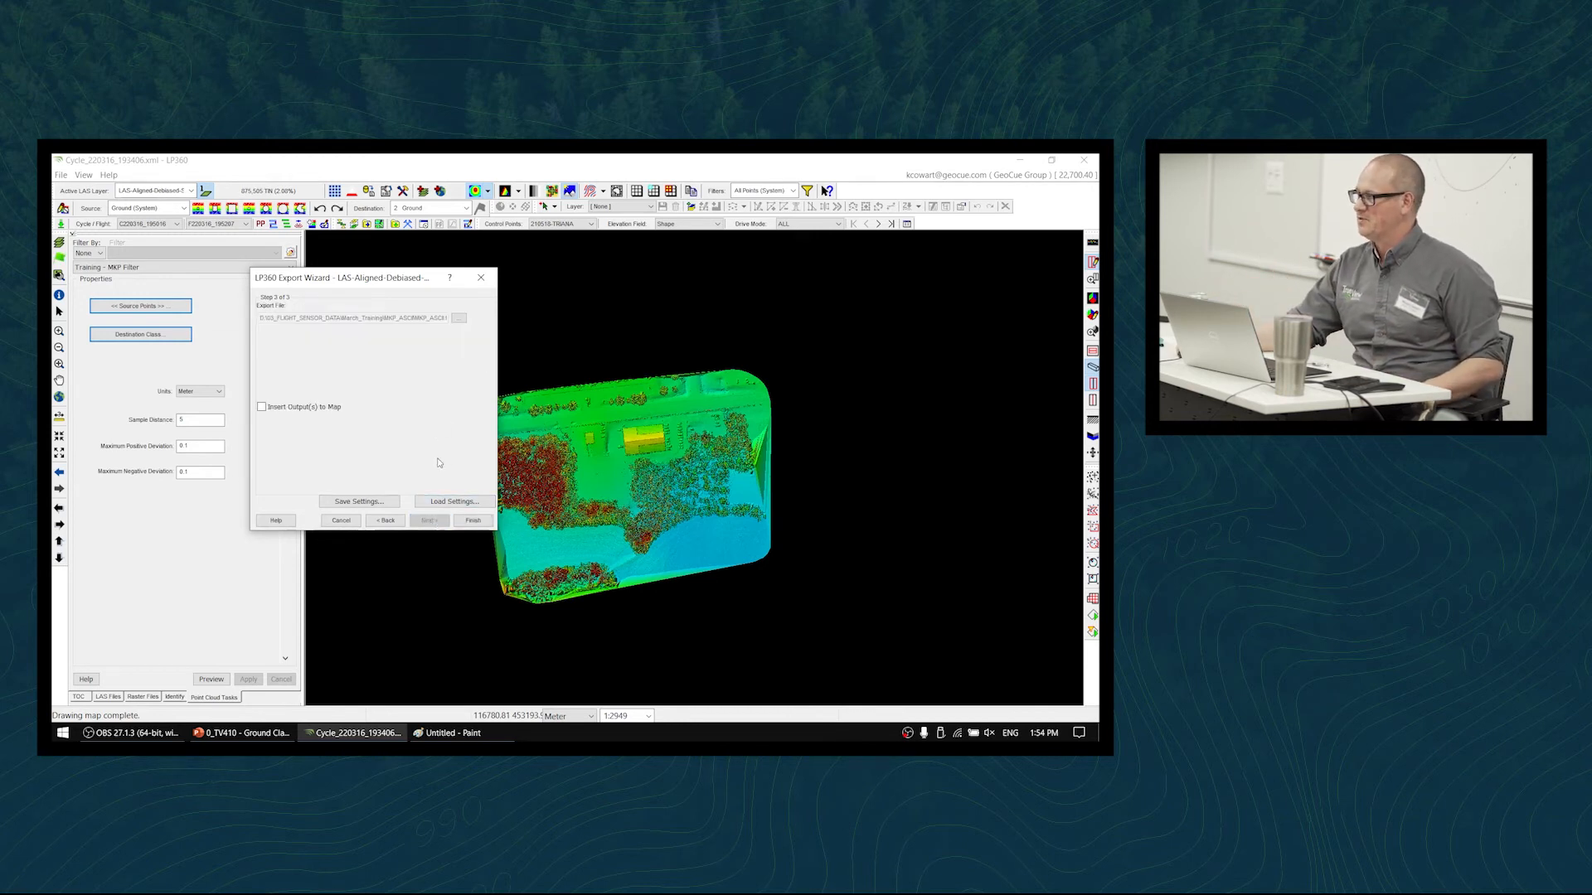
# - For the export file location, create a new folder named Countours_5m inside March_Training
pyautogui.click(456, 321)
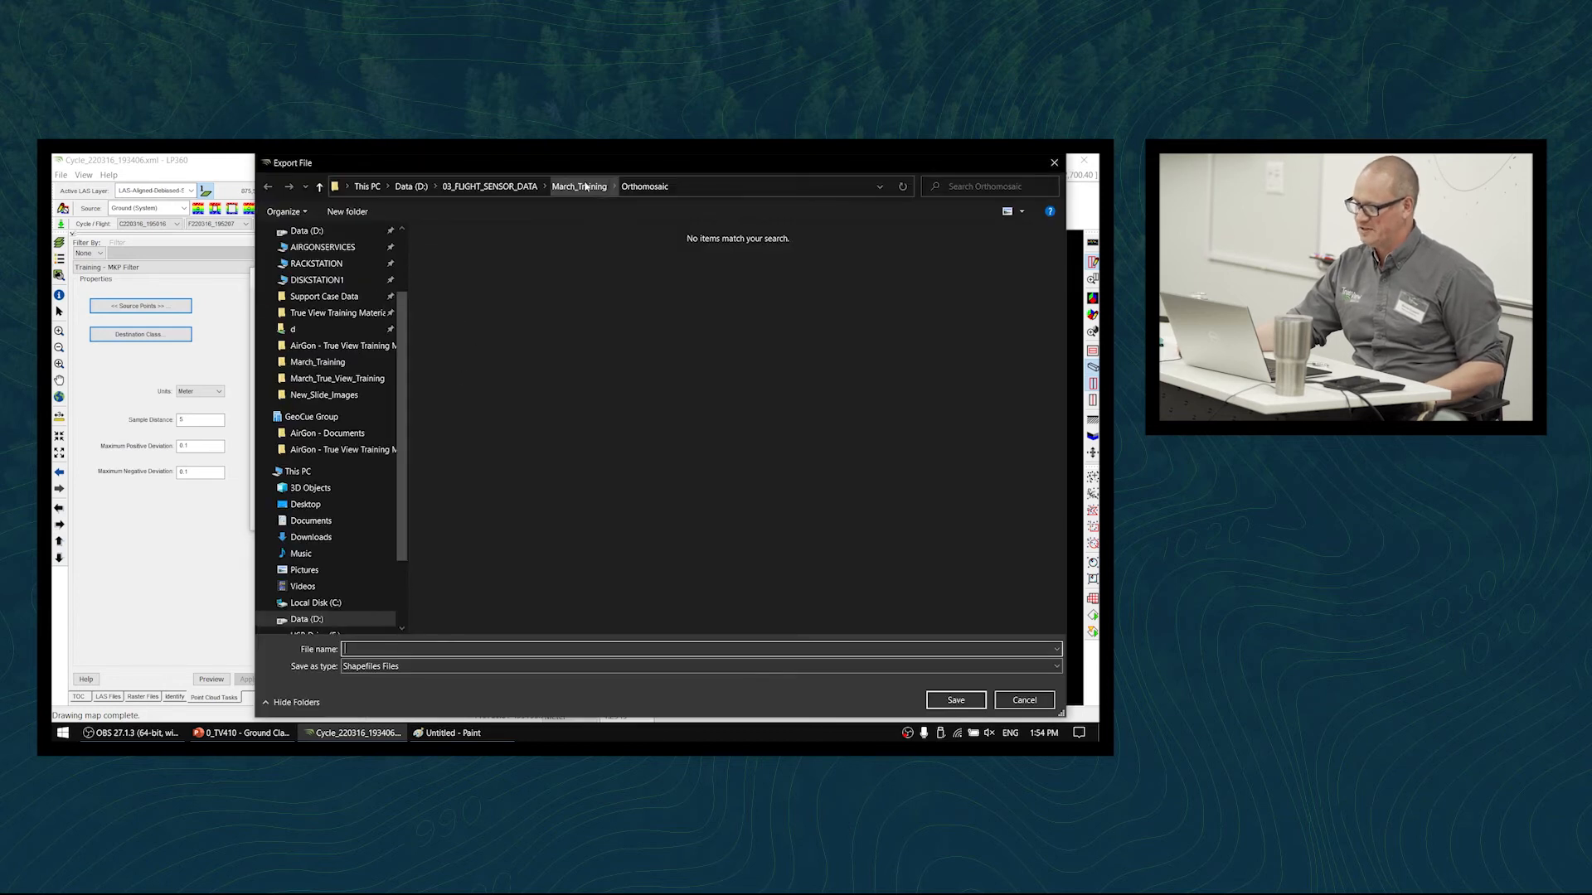
pyautogui.rightClick(568, 478)
pyautogui.moveTo(630, 639)
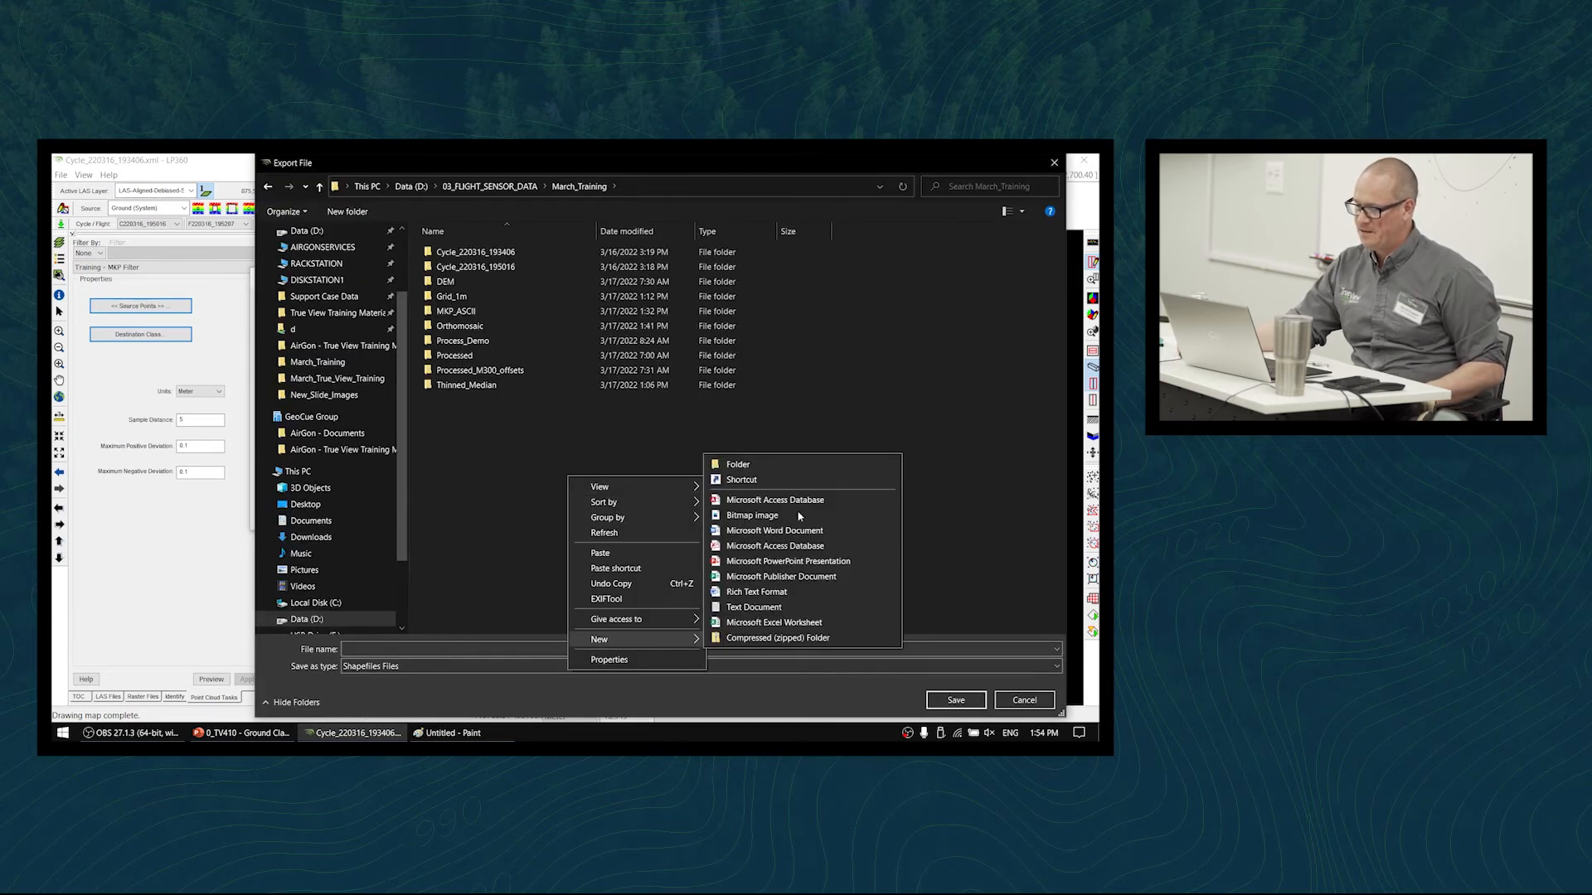
pyautogui.click(780, 458)
pyautogui.write('COtours')
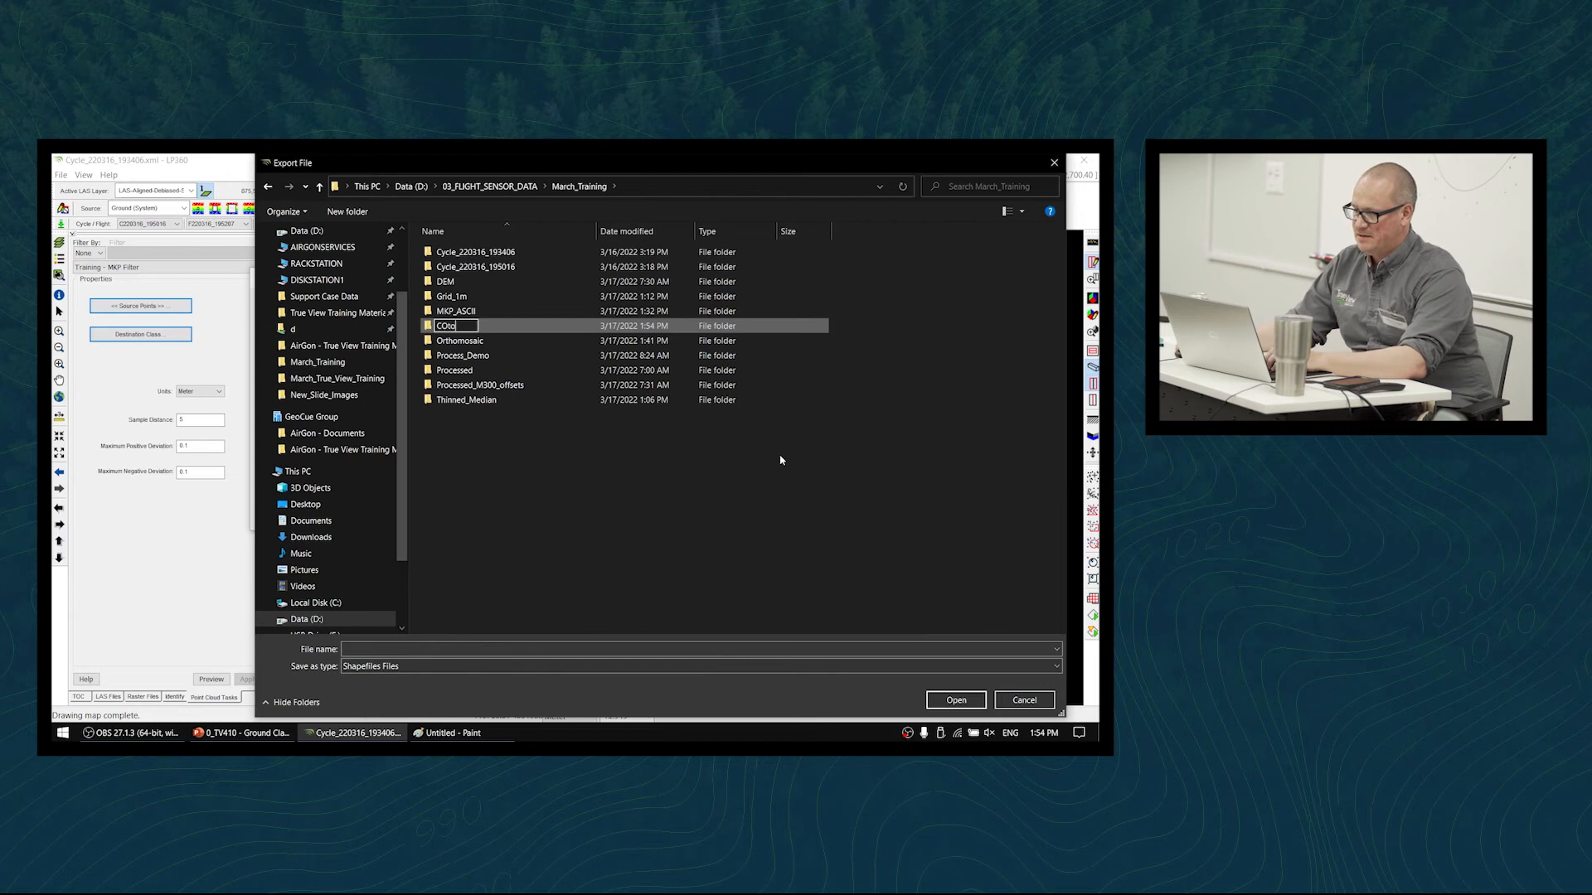
pyautogui.press('BackSpace')
pyautogui.press('BackSpace')
pyautogui.press('BackSpace')
pyautogui.press('BackSpace')
pyautogui.press('BackSpace')
pyautogui.press('BackSpace')
pyautogui.write('ountouts')
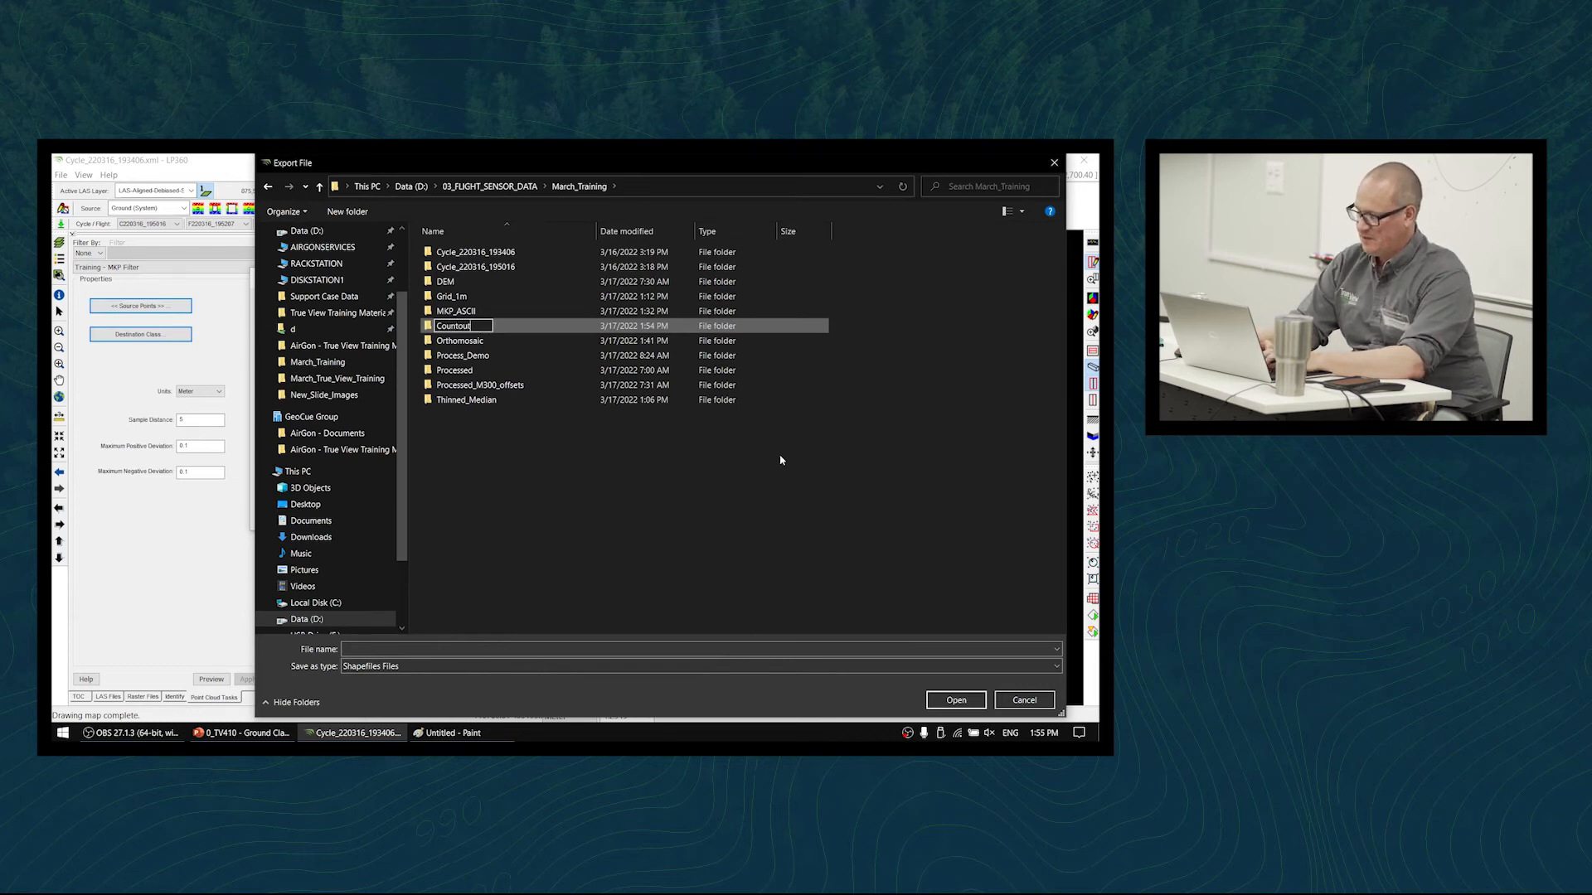
pyautogui.press('\\')
pyautogui.press('BackSpace')
pyautogui.press('BackSpace')
pyautogui.press('BackSpace')
pyautogui.press('BackSpace')
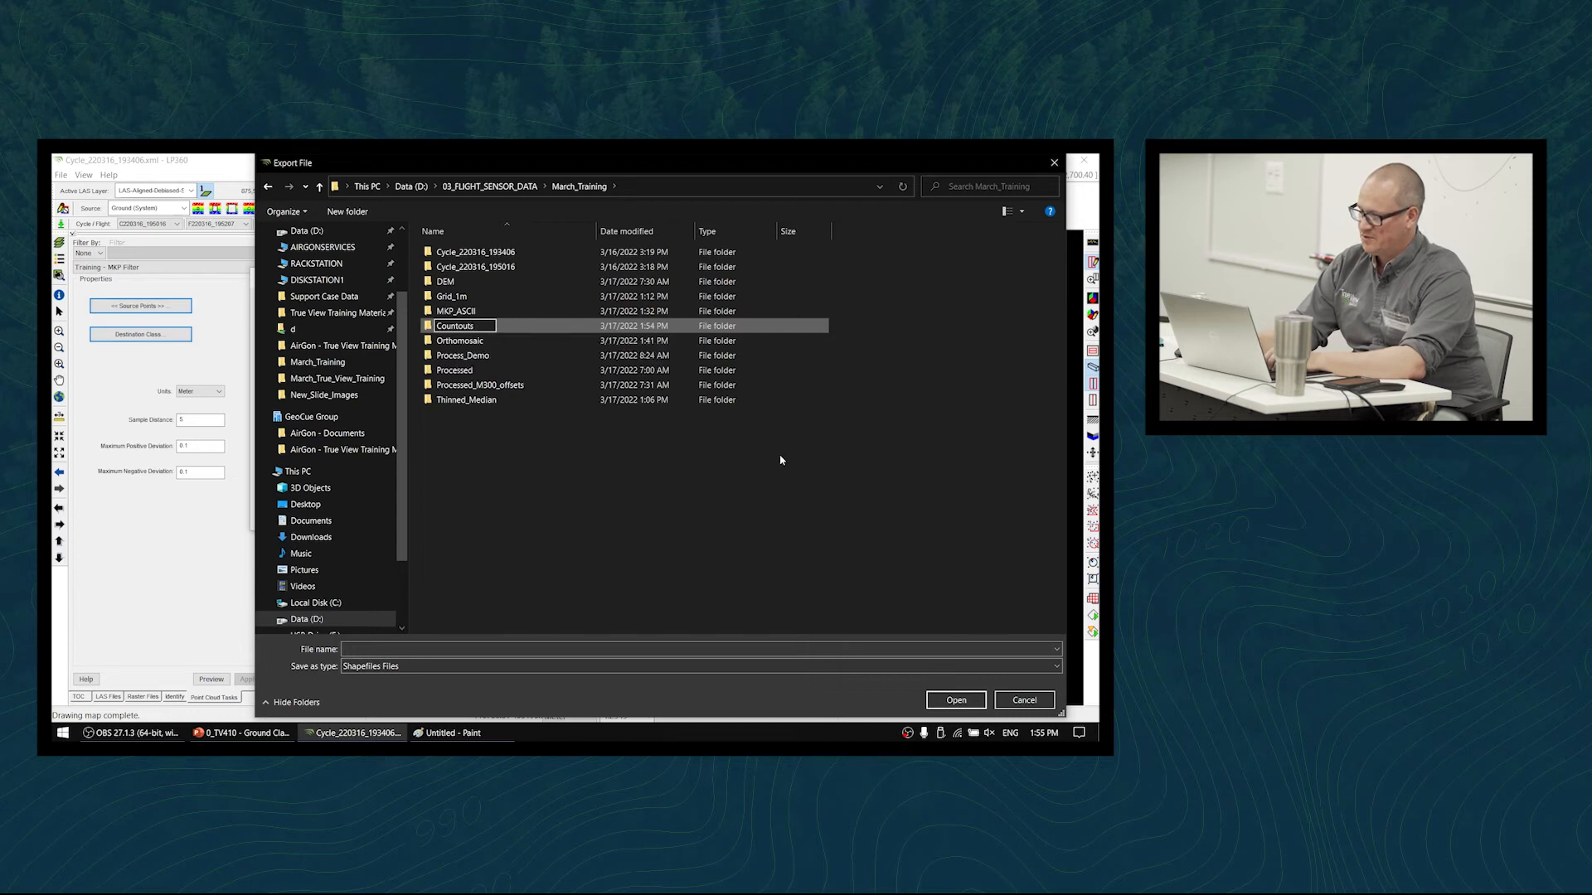
pyautogui.write('ours')
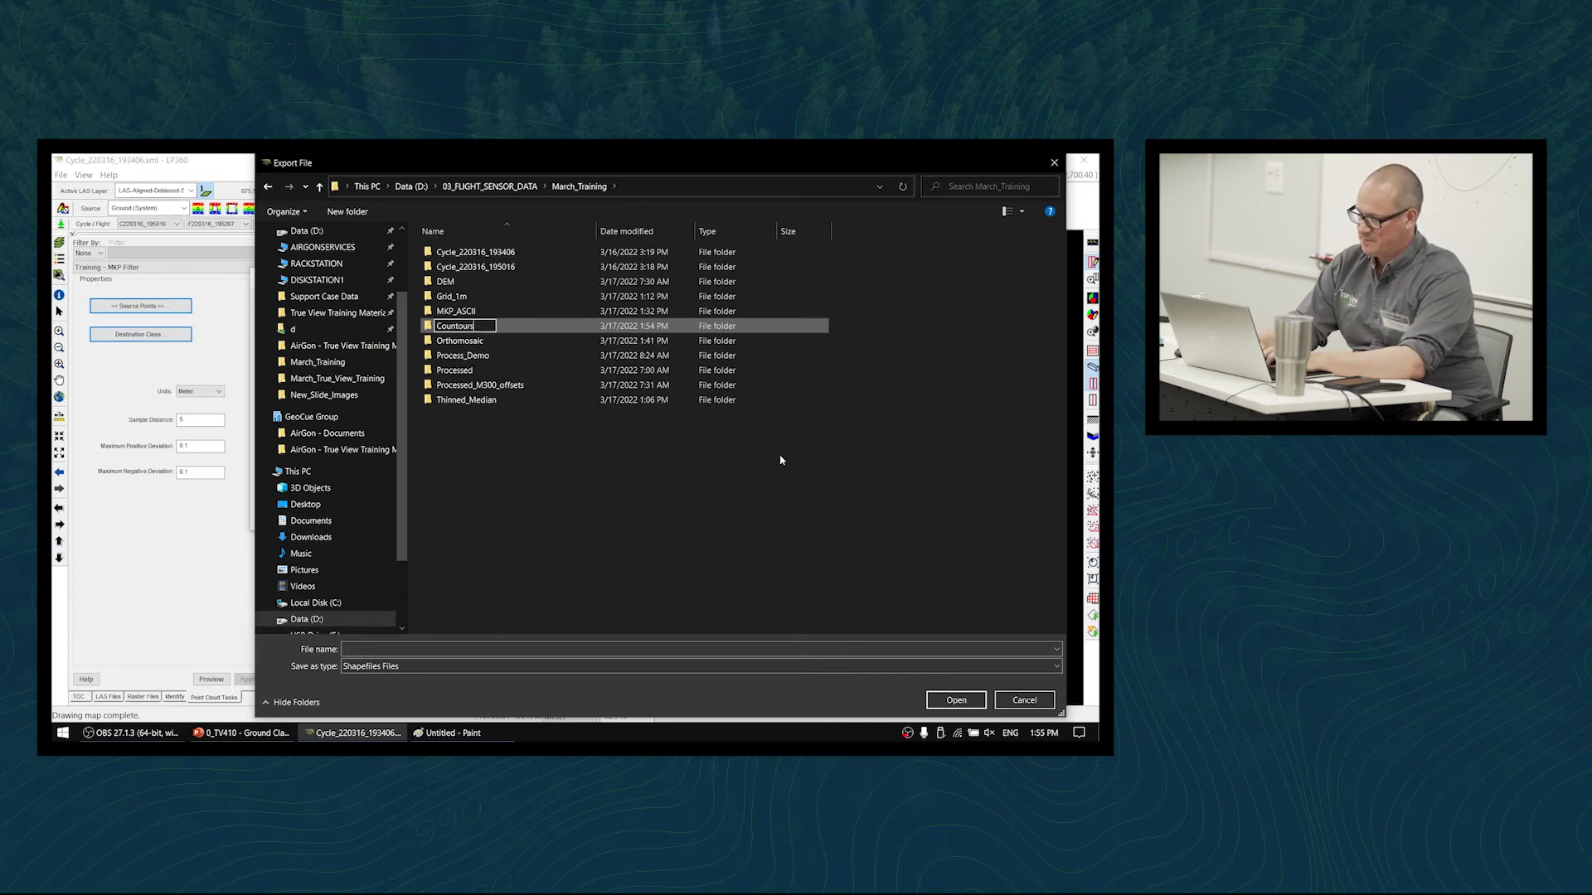
pyautogui.write('_5m')
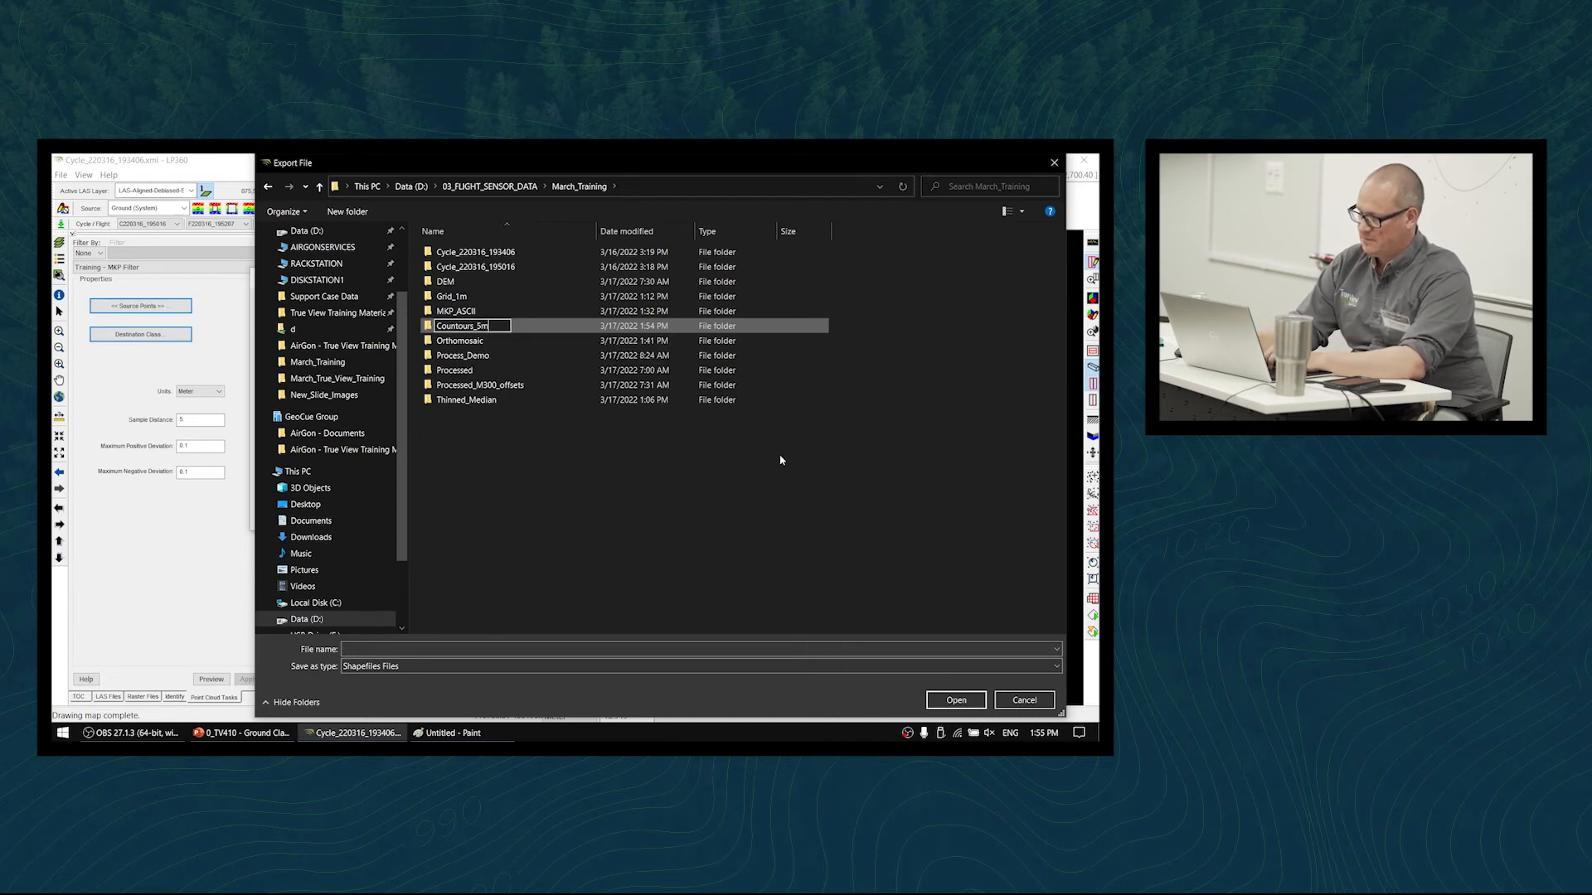
# - Copy the new folder's name and save the contour shapefile as Countours_5m in the MKP_ASCII folder
pyautogui.moveTo(493, 326); pyautogui.dragTo(435, 326)
pyautogui.hotkey('ctrl', 'c')
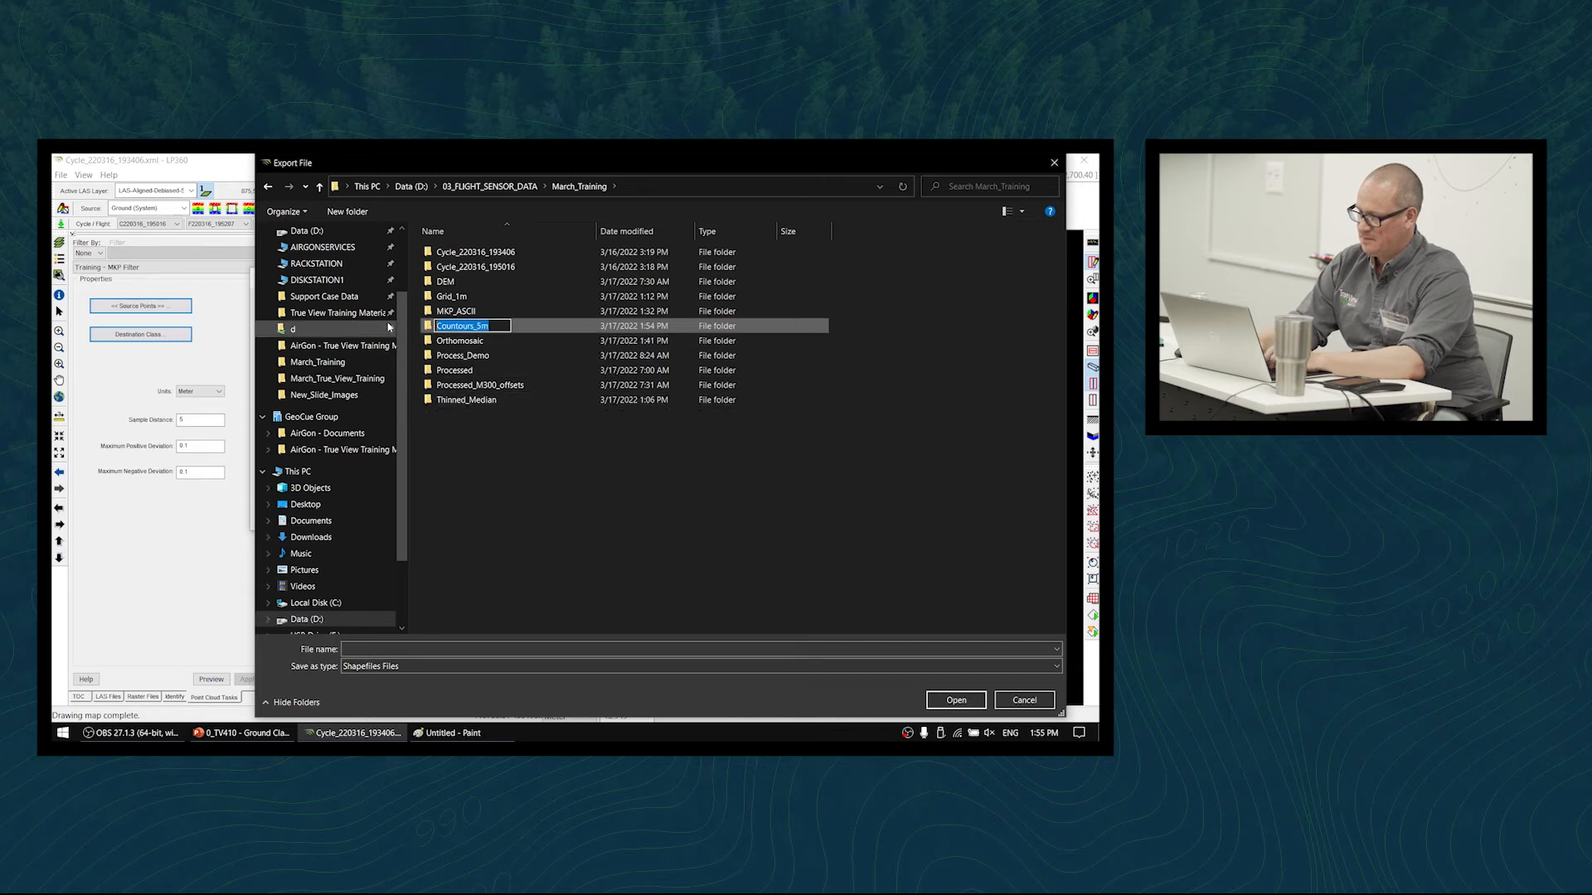
pyautogui.press('Return')
pyautogui.doubleClick(485, 330)
pyautogui.click(478, 649)
pyautogui.hotkey('ctrl', 'v')
pyautogui.click(954, 701)
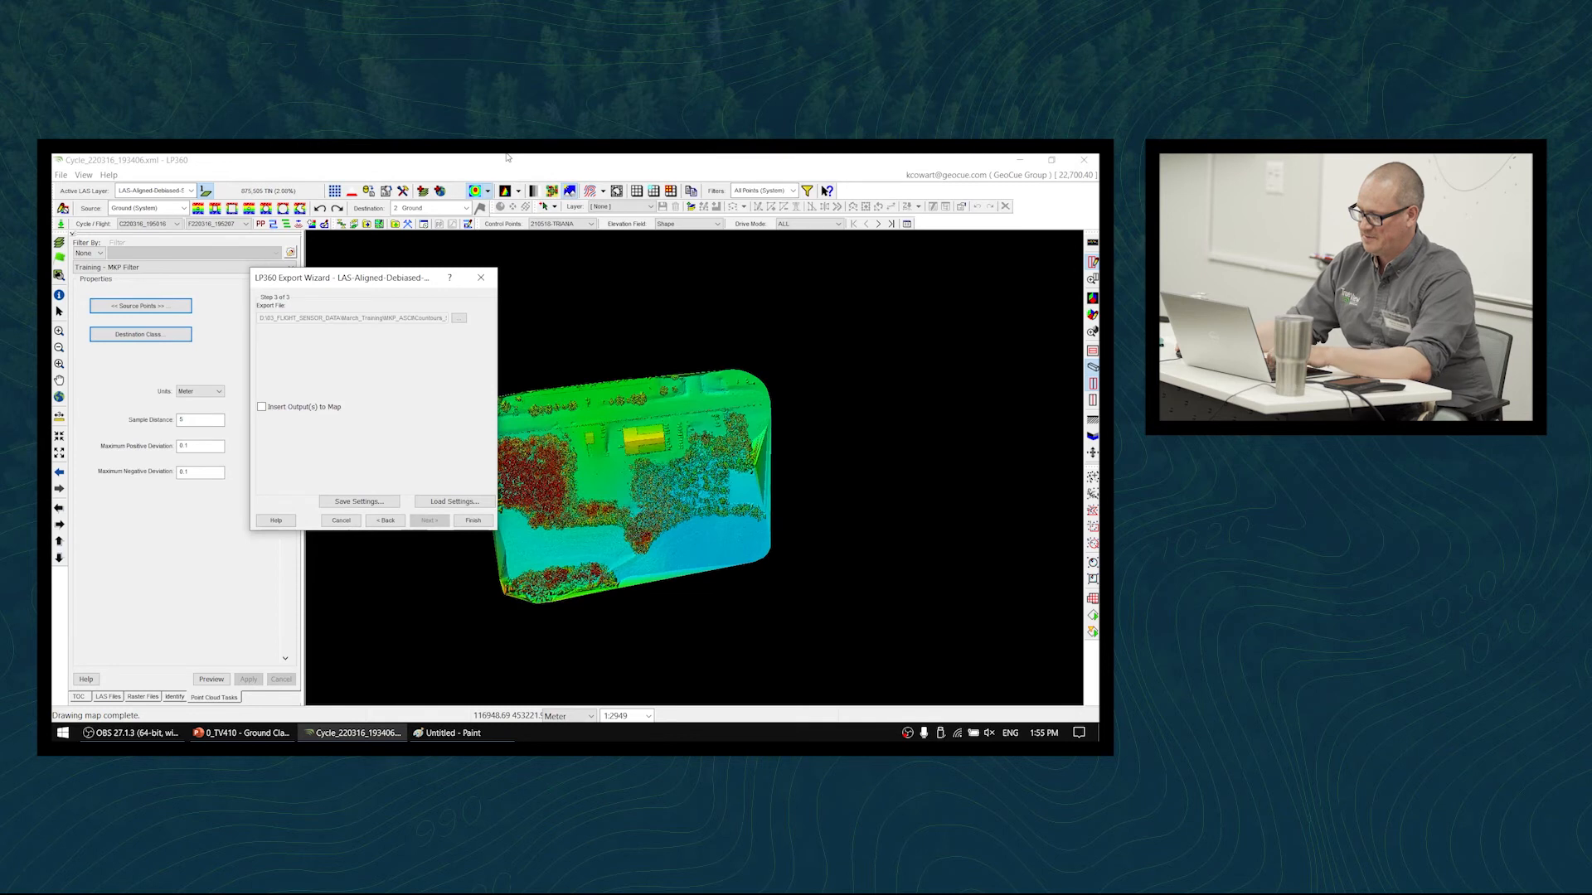
# - Choose to insert the outputs into the map and run the contour export
pyautogui.click(261, 407)
pyautogui.click(478, 524)
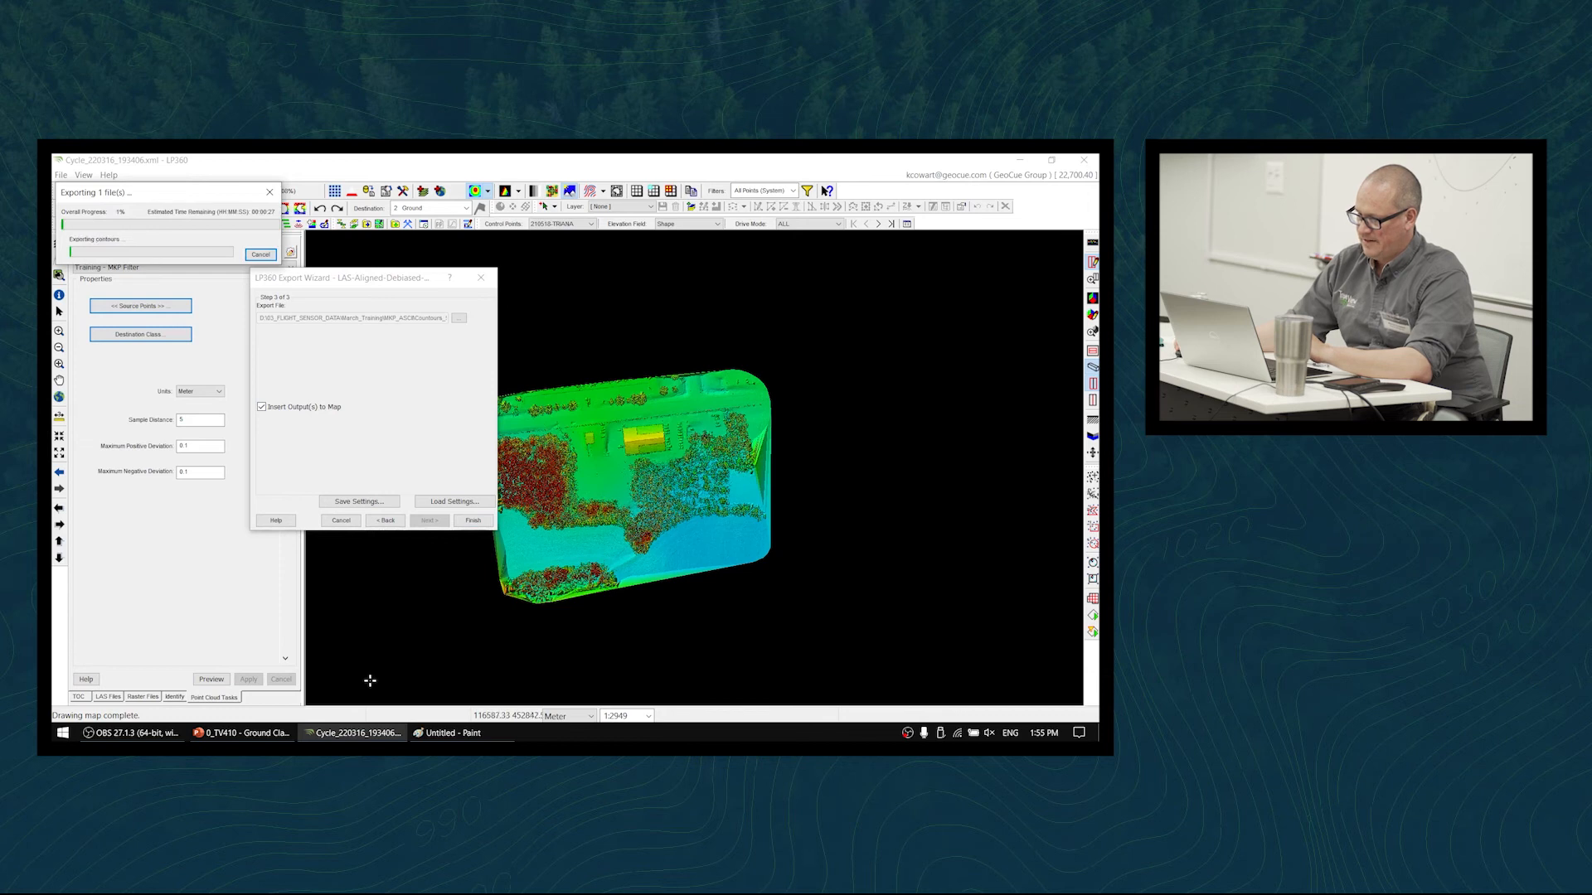